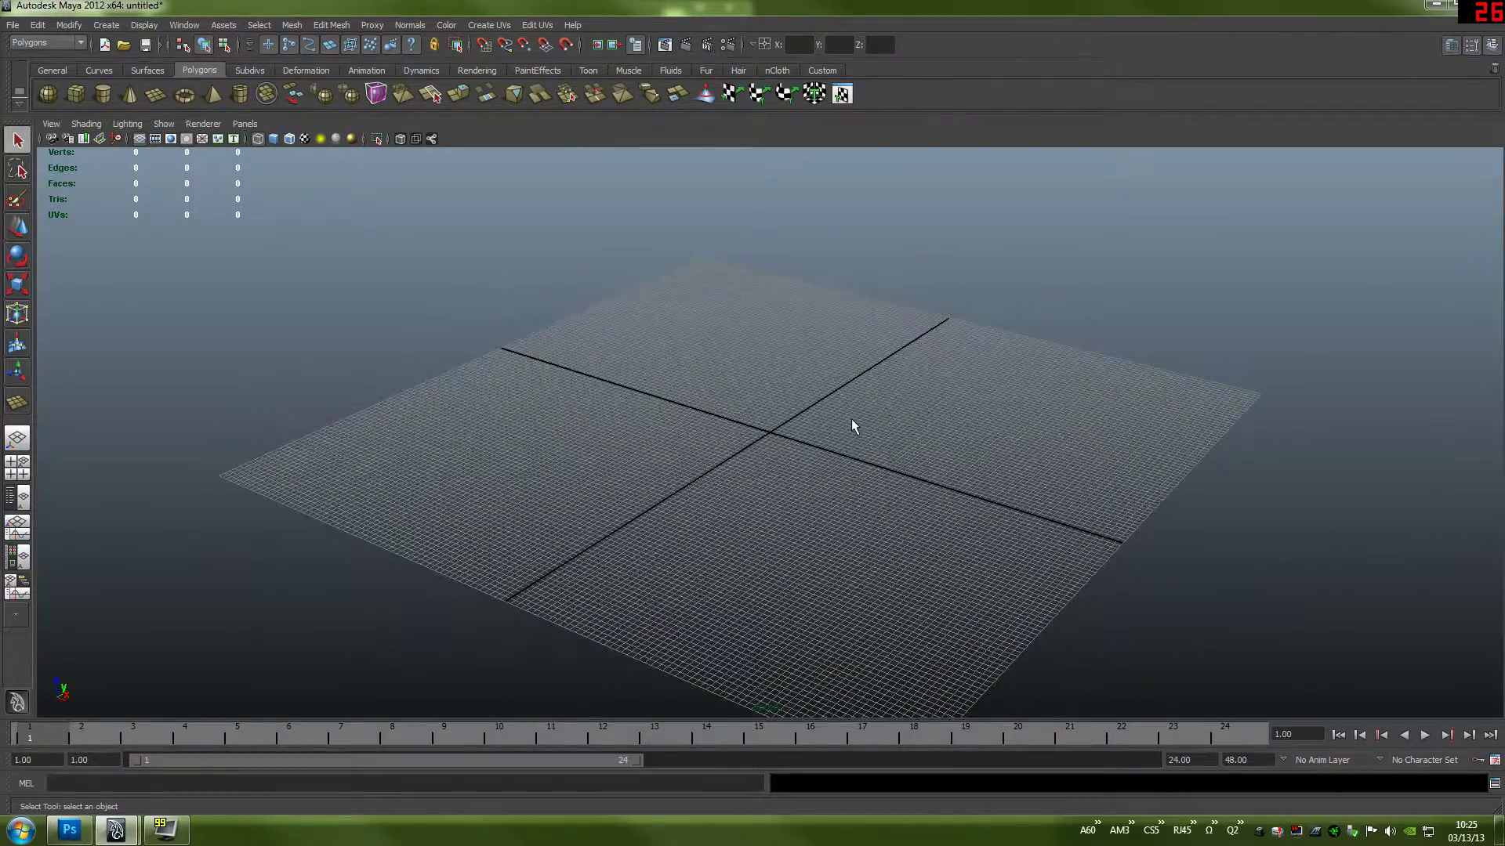
- Create a NURBS cube at the grid's origin
{"action": "mouse_move", "coordinate": [881, 428]}
{"action": "middle_mouse_down", "text": "alt"}
{"action": "mouse_move", "coordinate": [609, 502]}
{"action": "mouse_move", "coordinate": [901, 430]}
{"action": "mouse_move", "coordinate": [1036, 435]}
{"action": "mouse_move", "coordinate": [917, 436]}
{"action": "mouse_move", "coordinate": [890, 459]}
{"action": "mouse_move", "coordinate": [708, 433]}
{"action": "mouse_move", "coordinate": [910, 416]}
{"action": "mouse_move", "coordinate": [869, 350]}
{"action": "mouse_move", "coordinate": [878, 401]}
{"action": "middle_mouse_up", "text": "alt"}
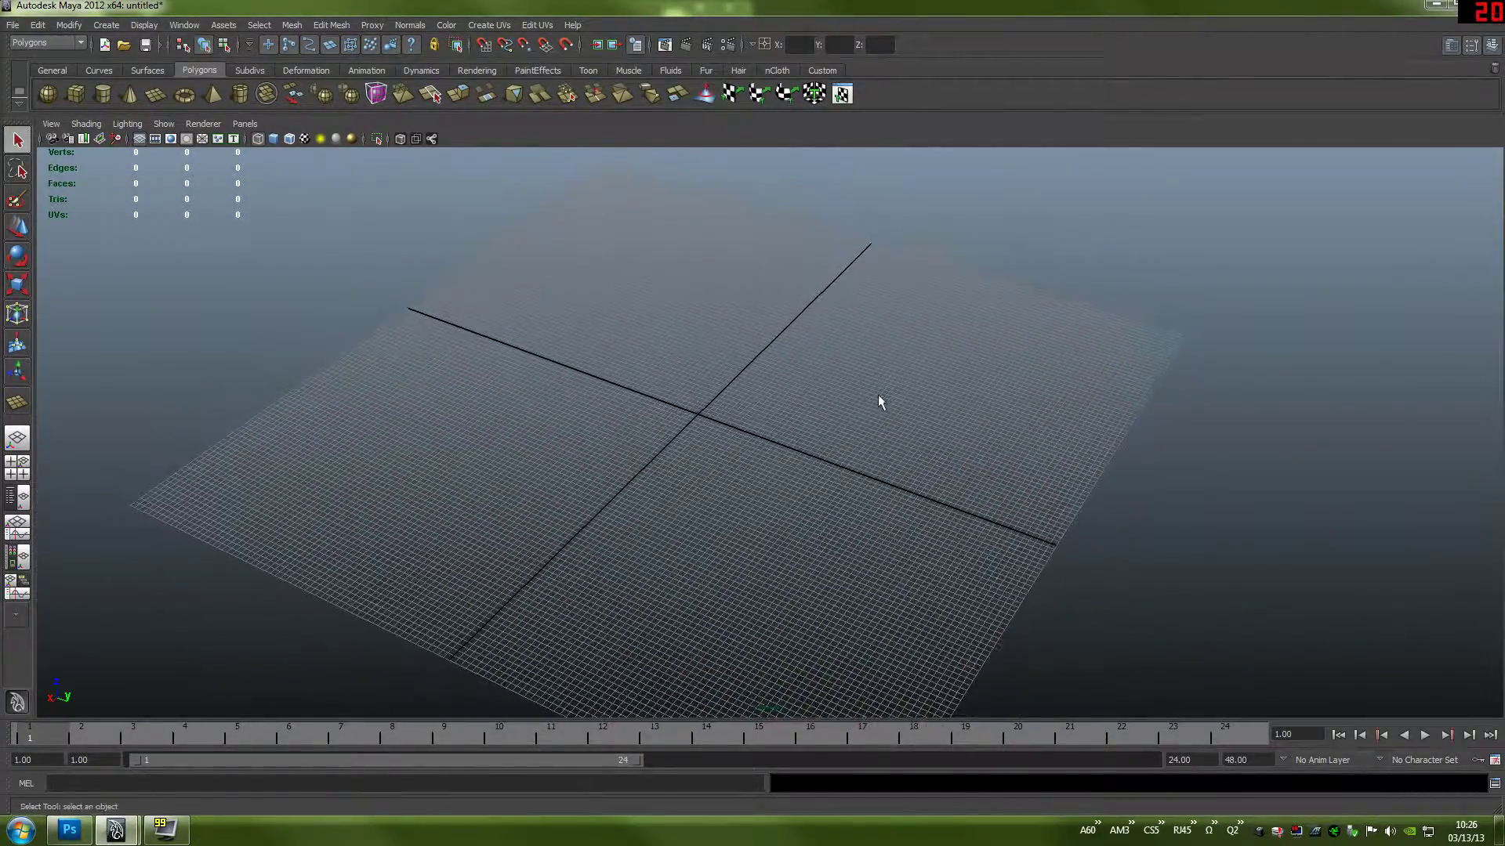
{"action": "right_click_drag", "start_coordinate": [755, 347], "coordinate": [739, 376], "text": "alt"}
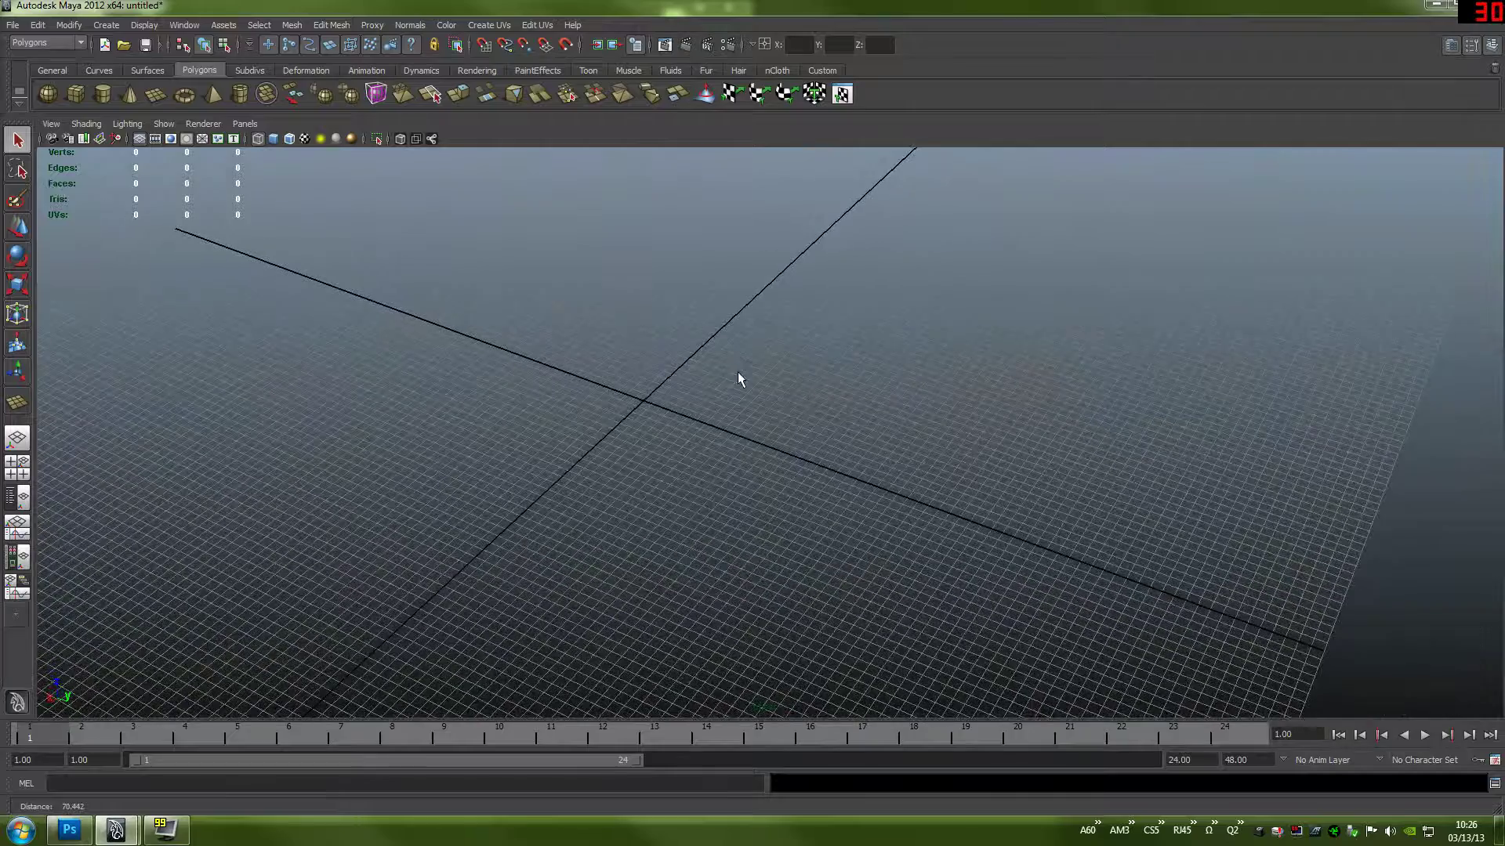
{"action": "left_click_drag", "start_coordinate": [910, 430], "coordinate": [822, 405], "text": "alt"}
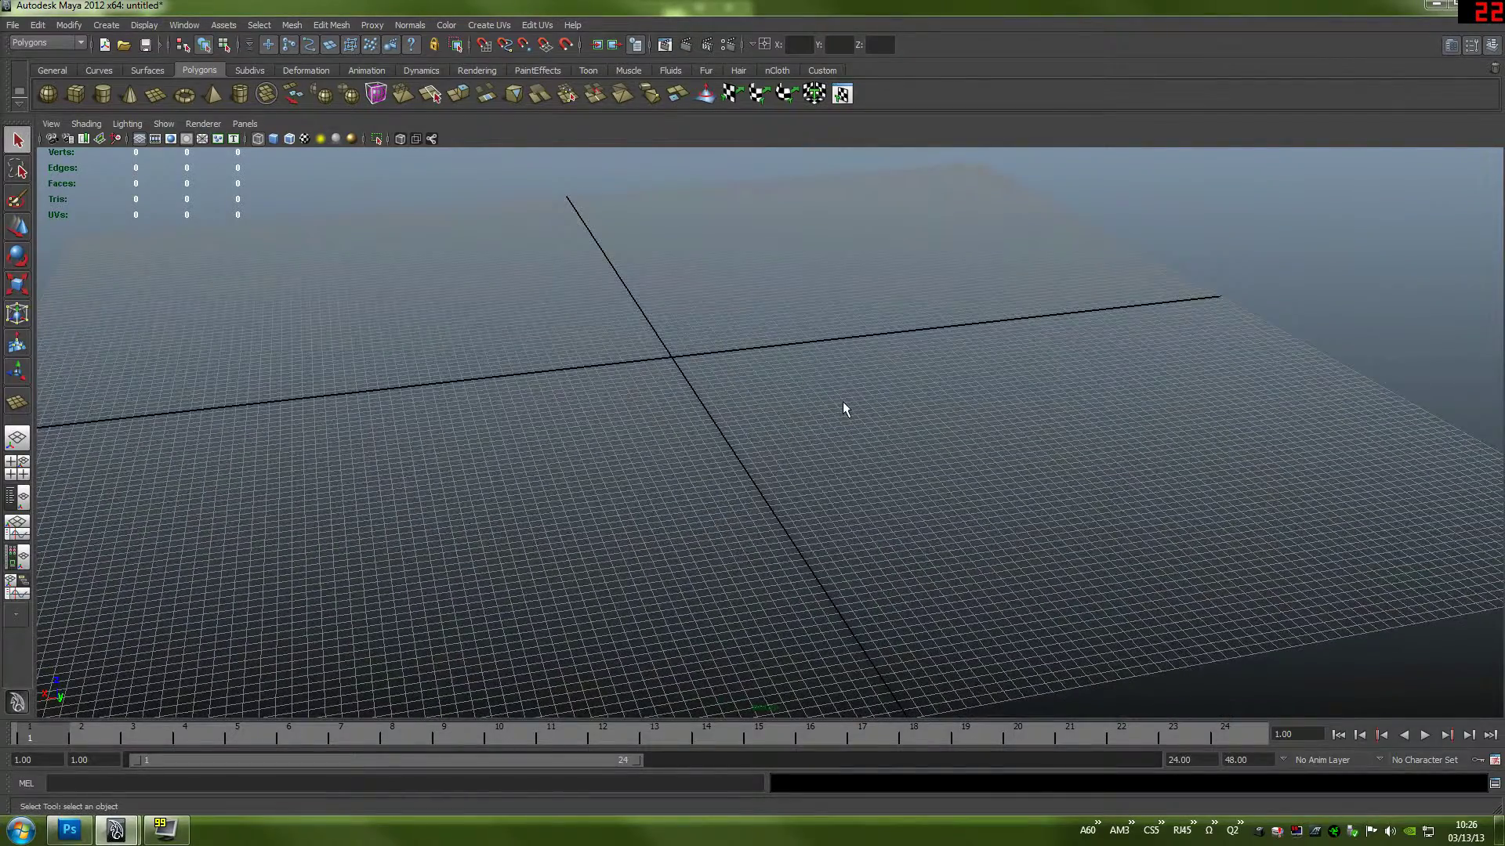
{"action": "key", "text": "space"}
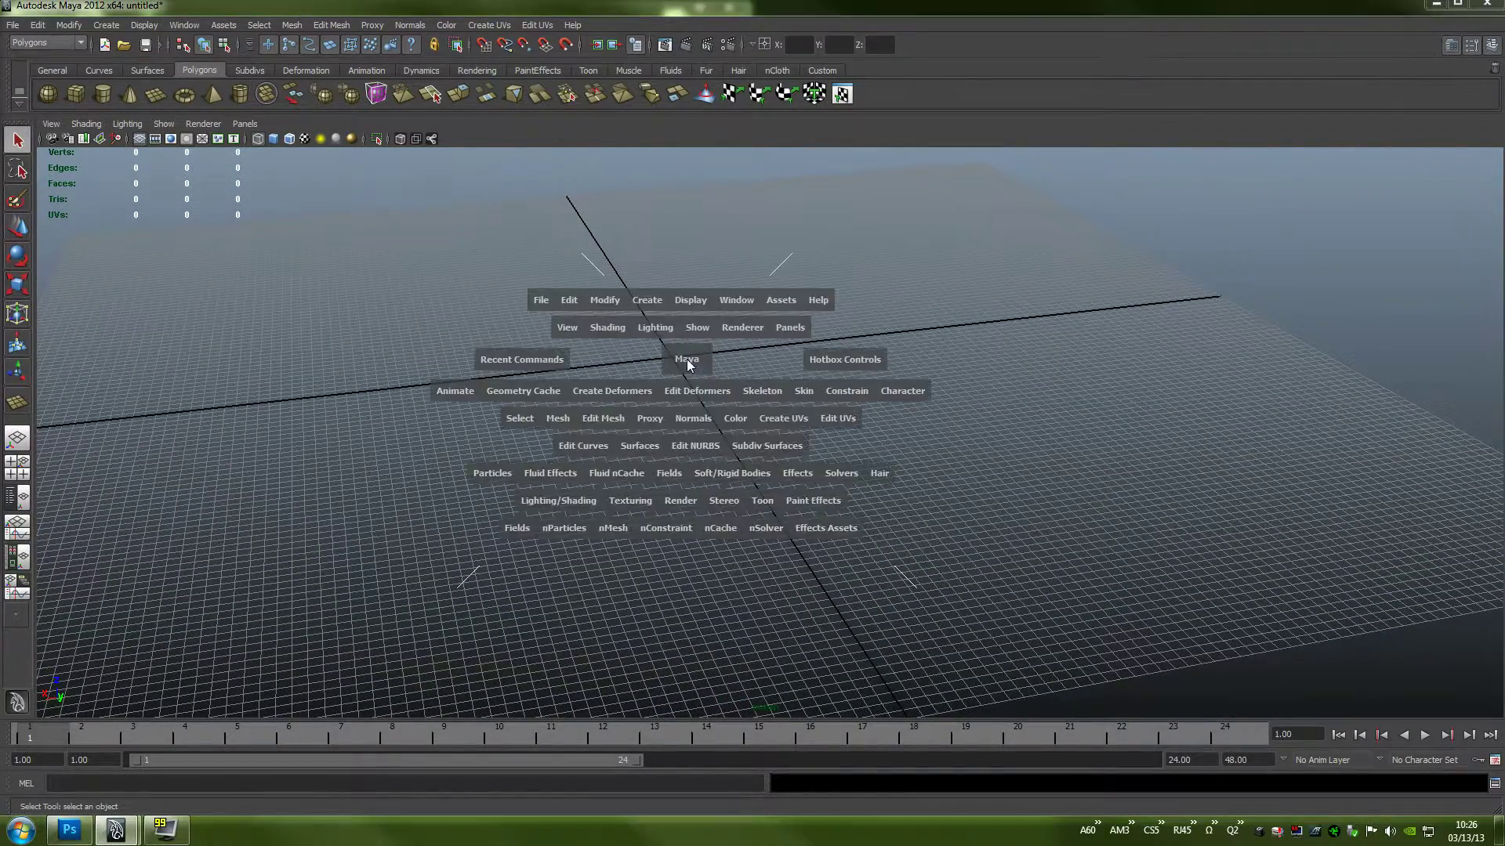
{"action": "left_click", "coordinate": [641, 302]}
{"action": "mouse_move", "coordinate": [694, 329]}
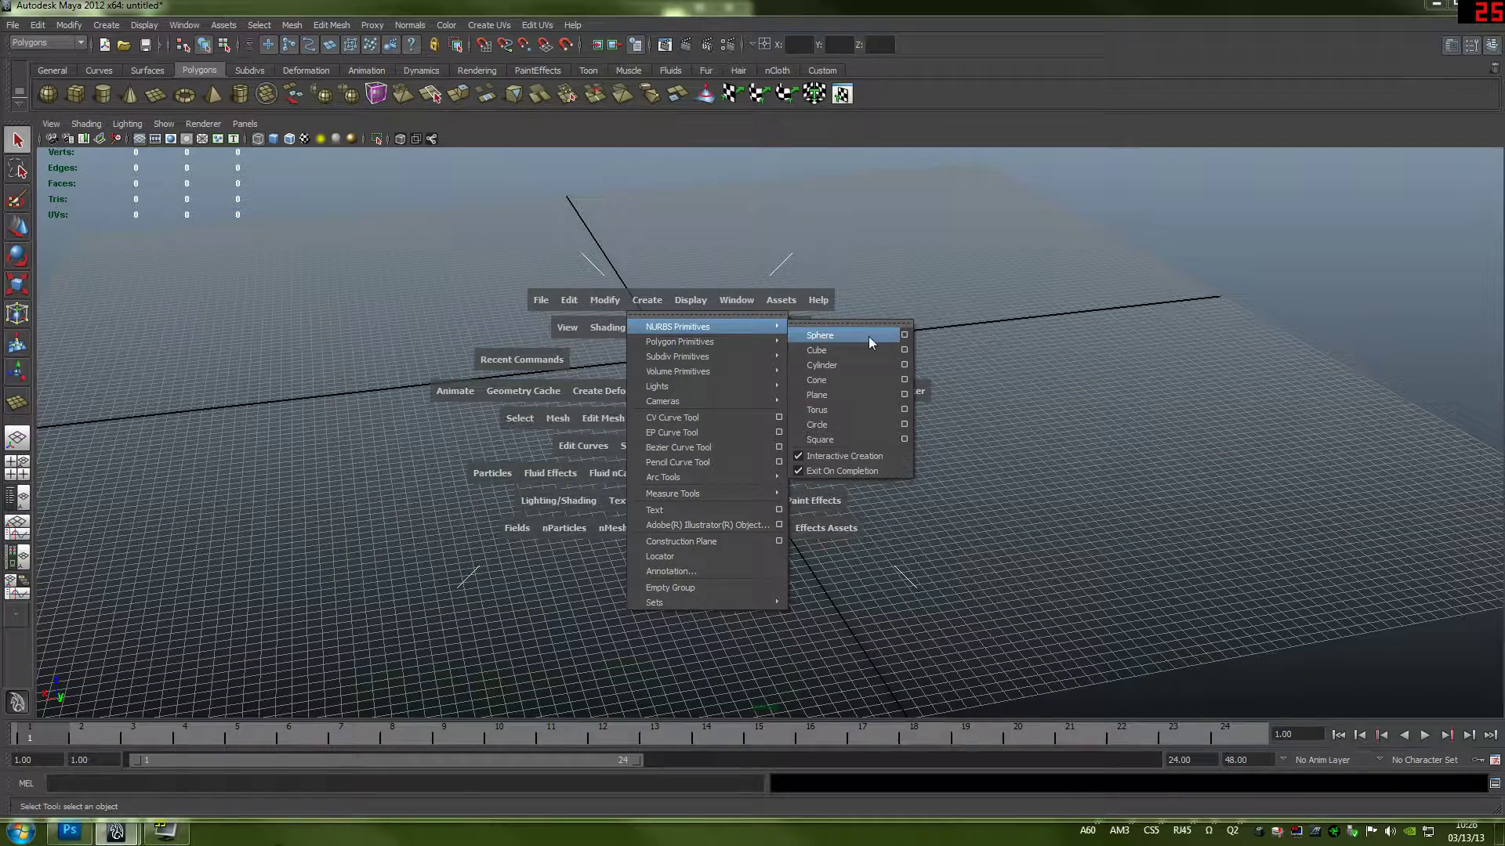
{"action": "left_click", "coordinate": [901, 352]}
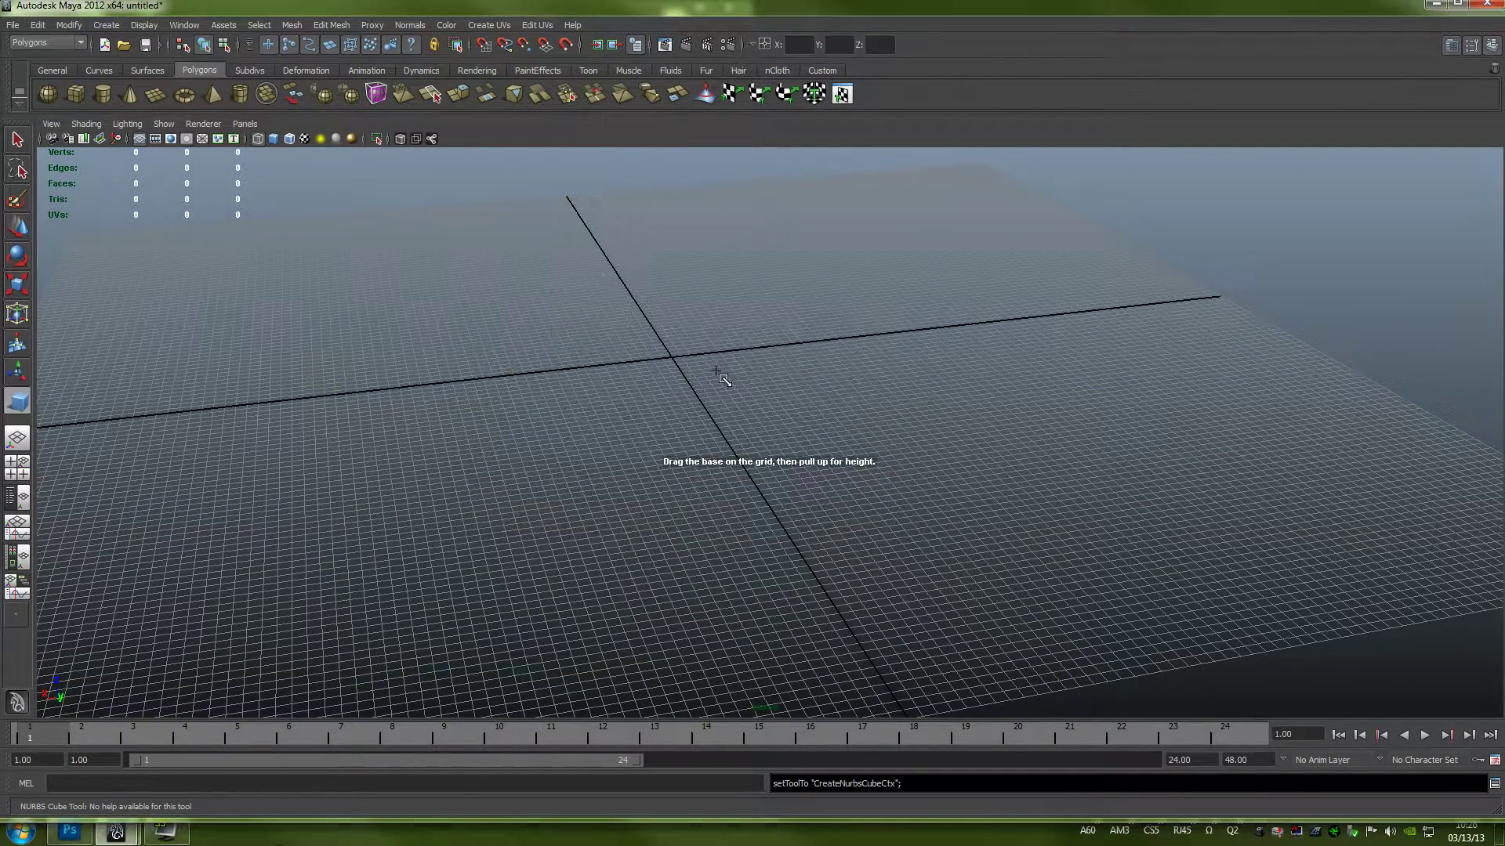
{"action": "left_click", "coordinate": [666, 362]}
- Select a single side face of the NURBS cube and frame it in the perspective view
{"action": "left_click_drag", "start_coordinate": [918, 387], "coordinate": [961, 390], "text": "alt"}
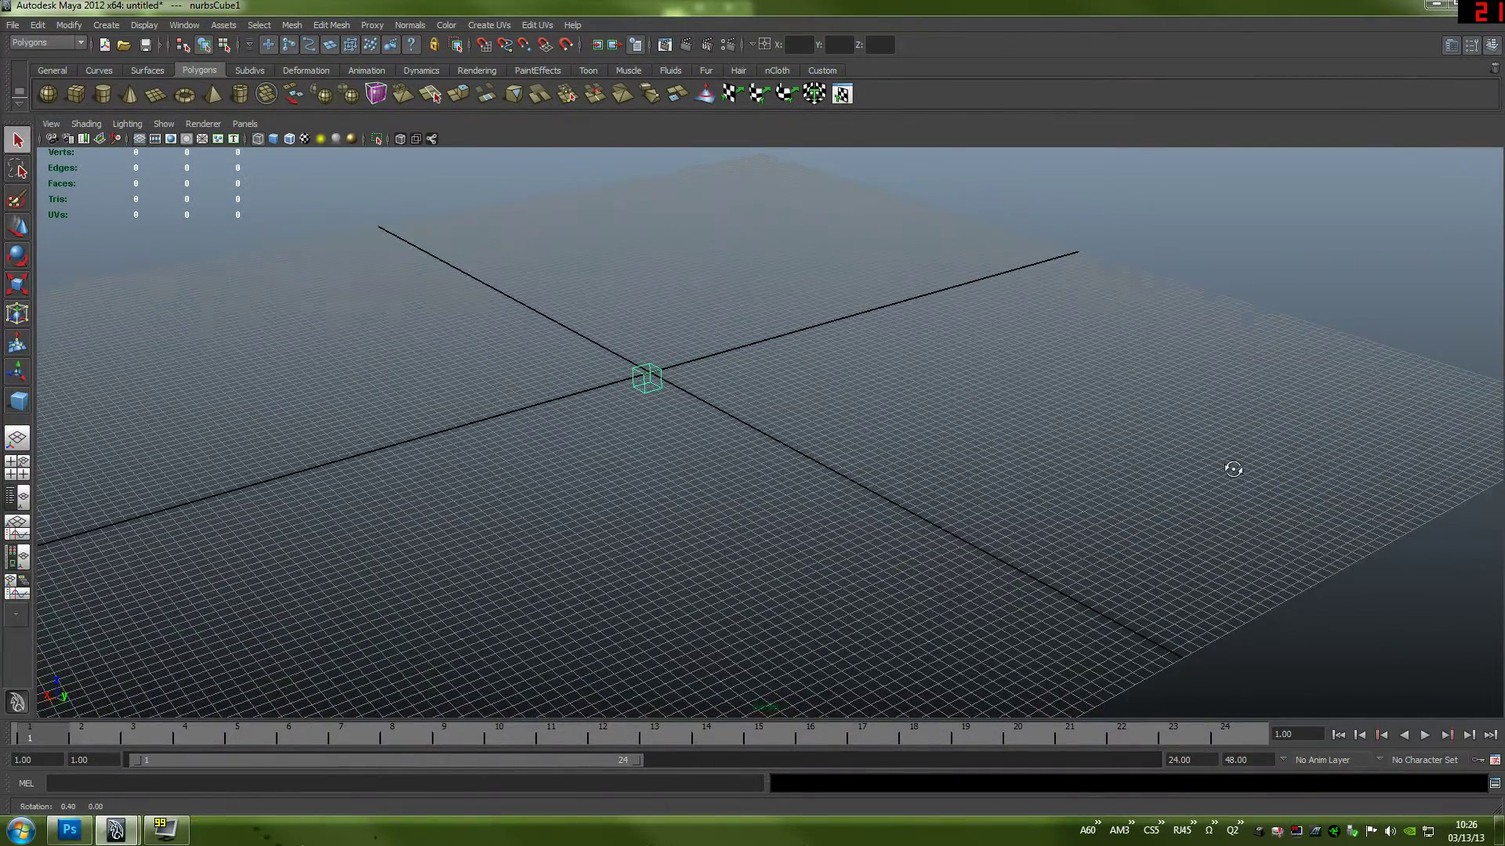
{"action": "left_click_drag", "start_coordinate": [1232, 467], "coordinate": [783, 397], "text": "alt"}
{"action": "left_click_drag", "start_coordinate": [640, 346], "coordinate": [939, 401], "text": "alt"}
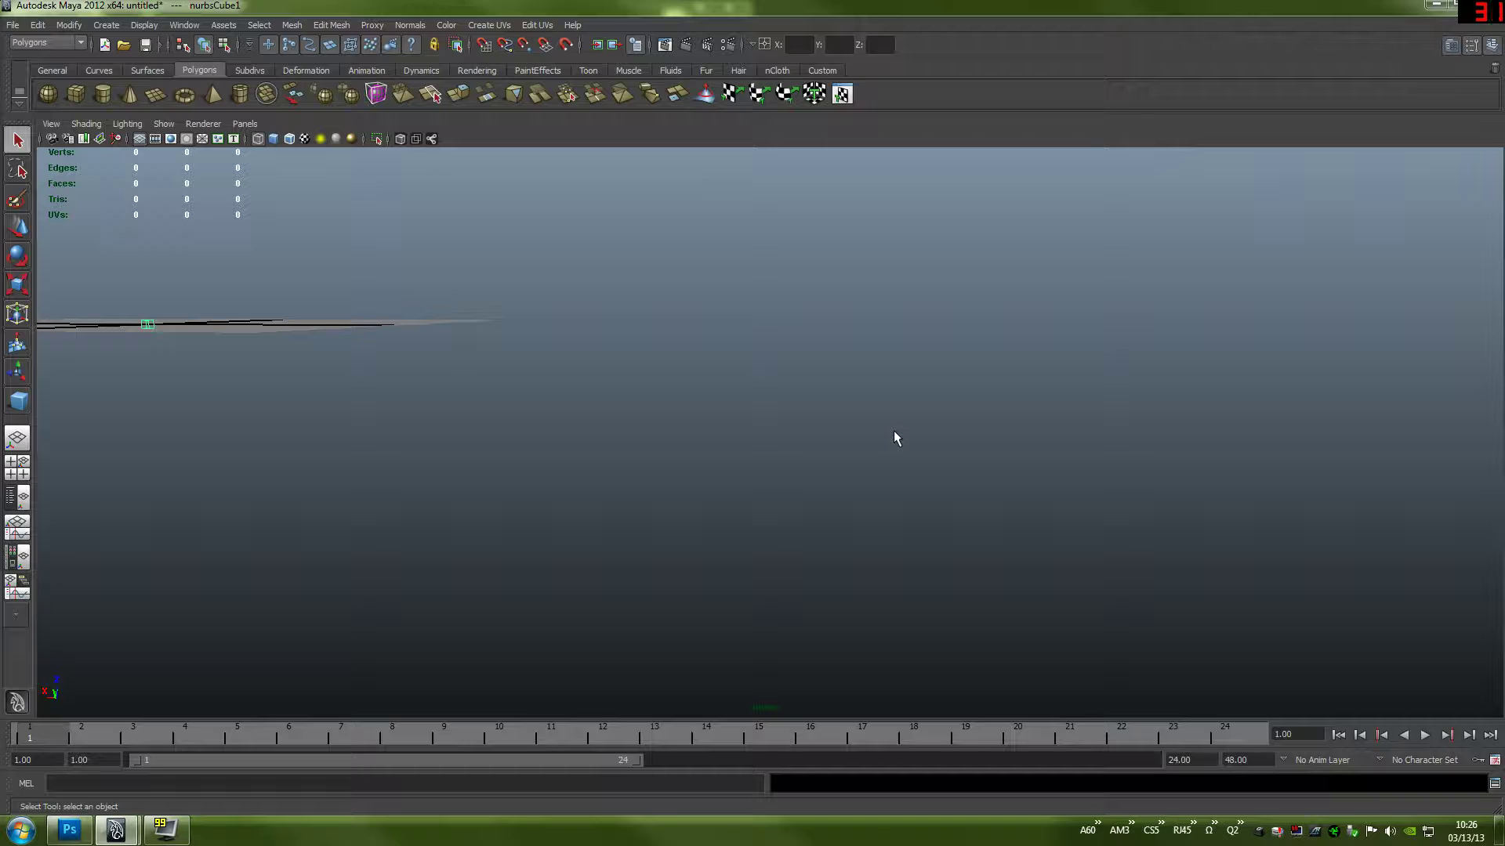
{"action": "left_click", "coordinate": [580, 409]}
{"action": "right_click", "coordinate": [138, 321]}
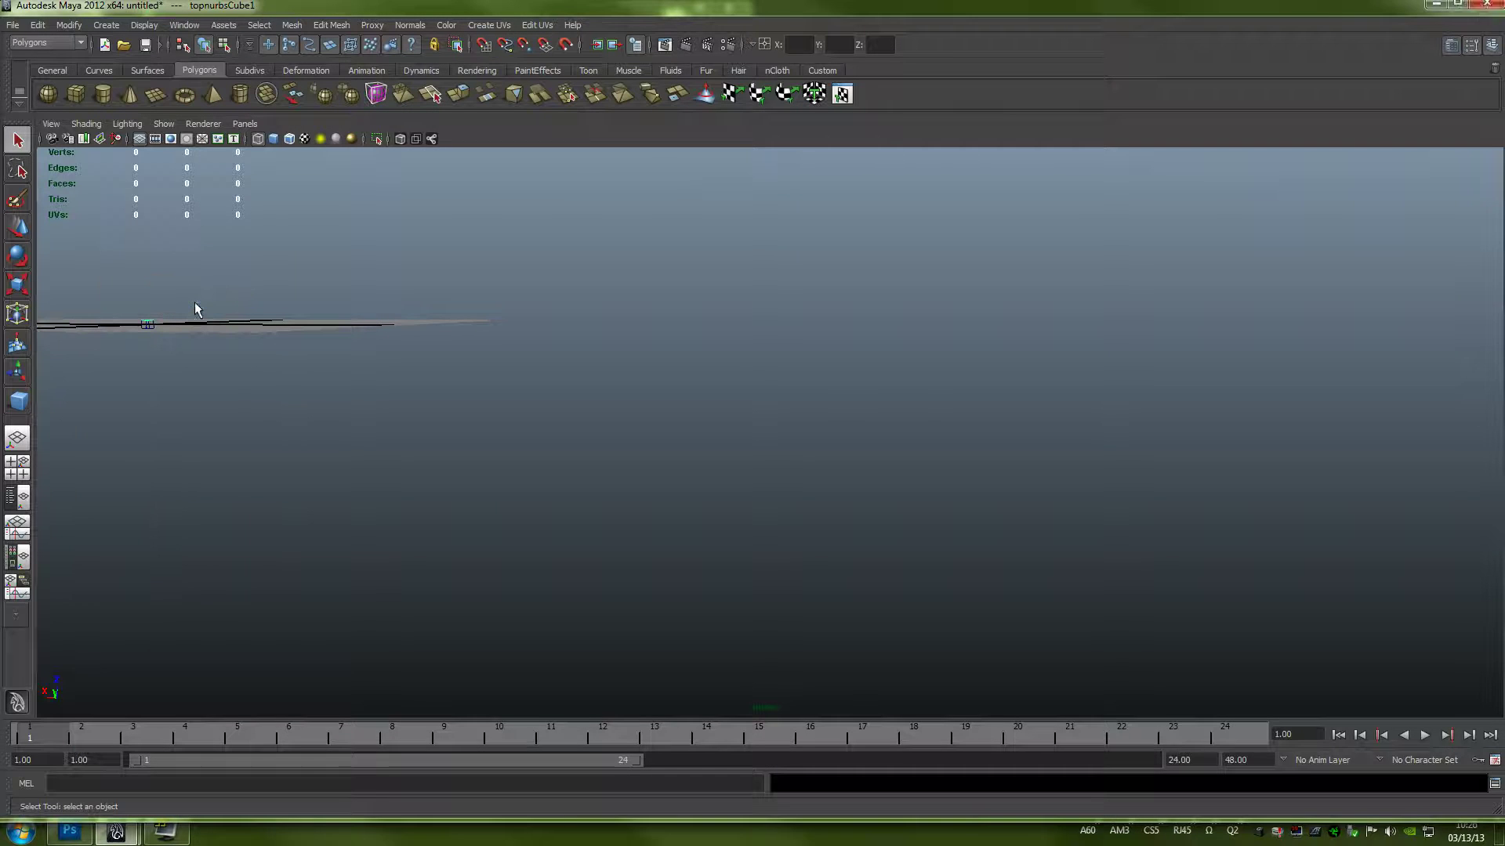
{"action": "left_click_drag", "start_coordinate": [211, 326], "coordinate": [133, 374]}
{"action": "left_click", "coordinate": [437, 371]}
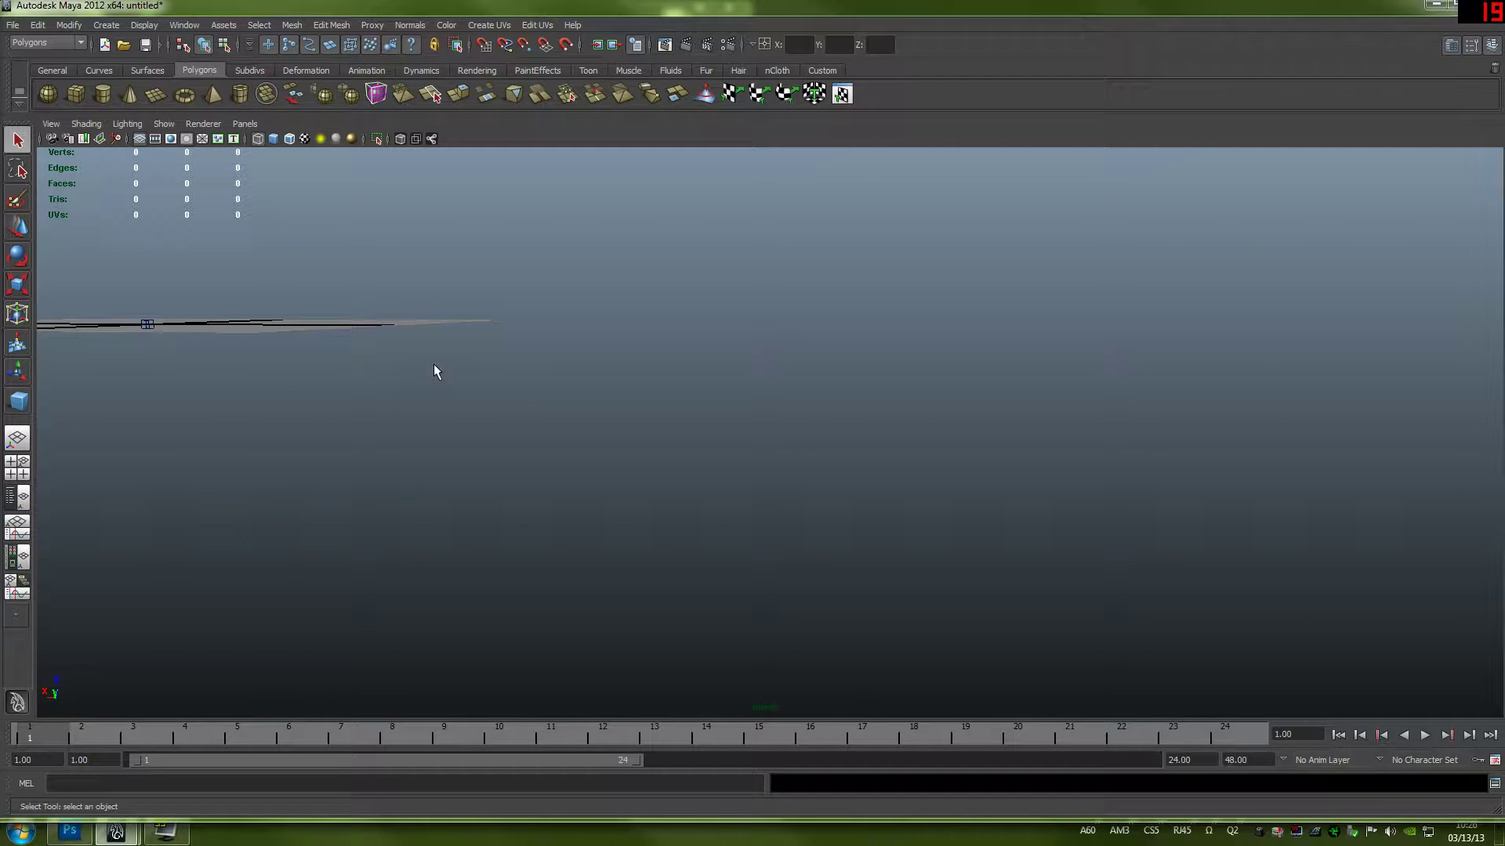
{"action": "right_click", "coordinate": [152, 323]}
{"action": "left_click", "coordinate": [200, 308]}
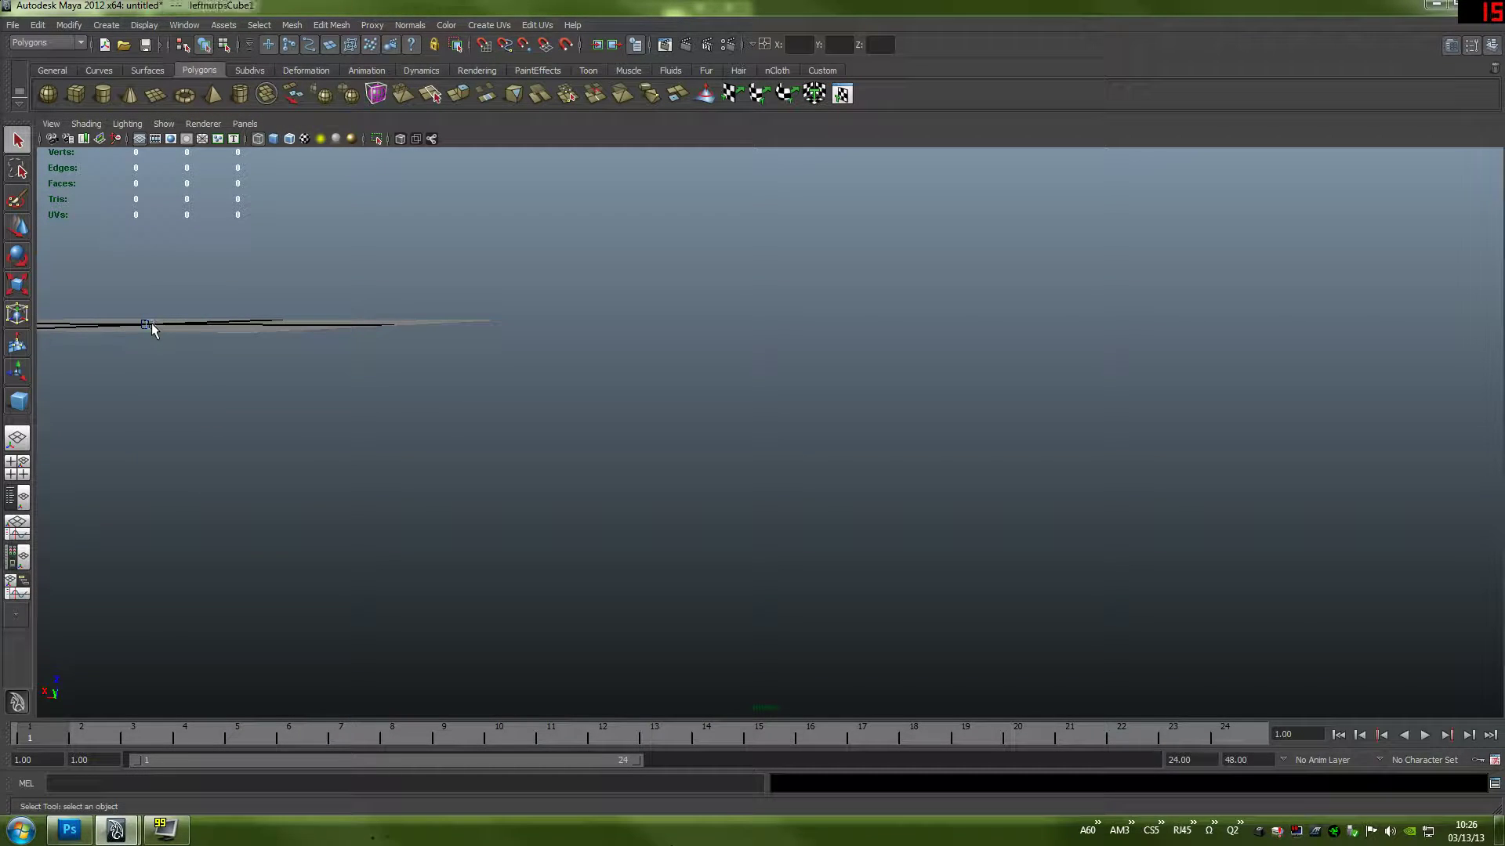
{"action": "key", "text": "f"}
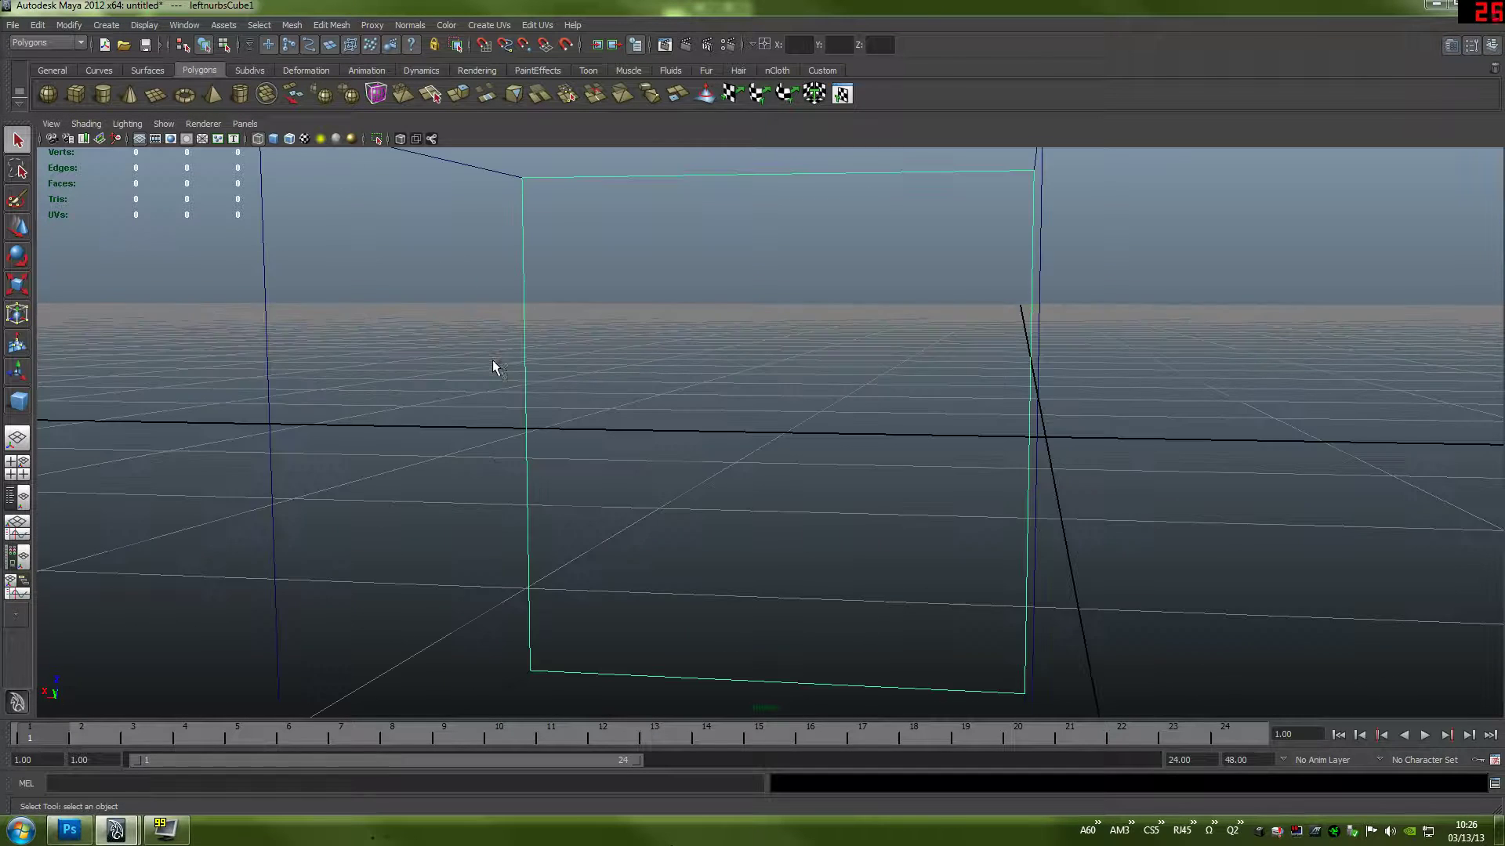
{"action": "scroll", "coordinate": [747, 415], "scroll_direction": "down", "scroll_amount": 4}
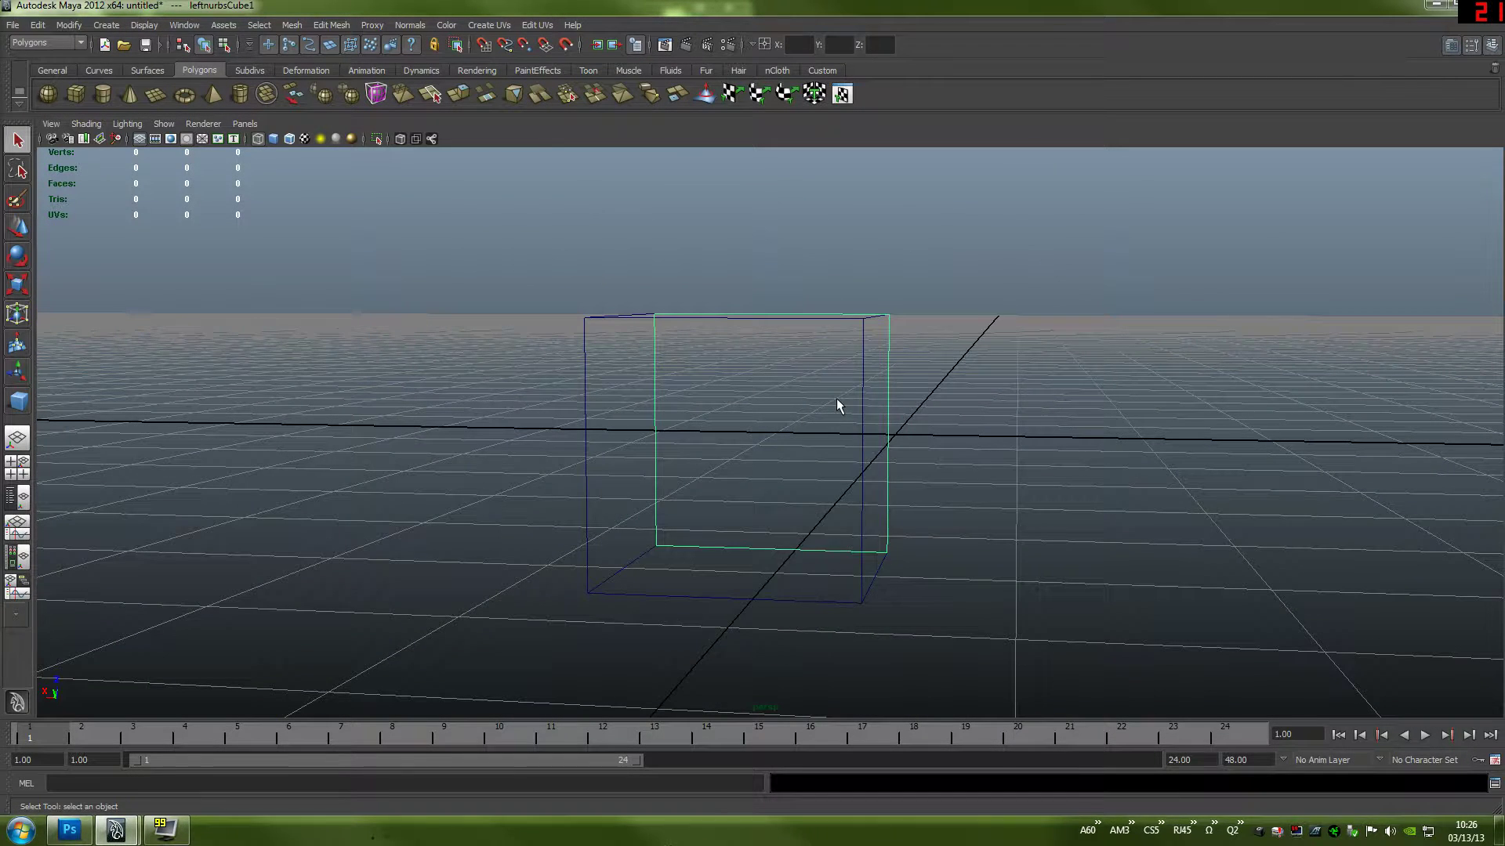
- Clear the face selection and delete the entire NURBS cube
{"action": "right_click_drag", "start_coordinate": [835, 398], "coordinate": [870, 381]}
{"action": "left_click", "coordinate": [810, 383]}
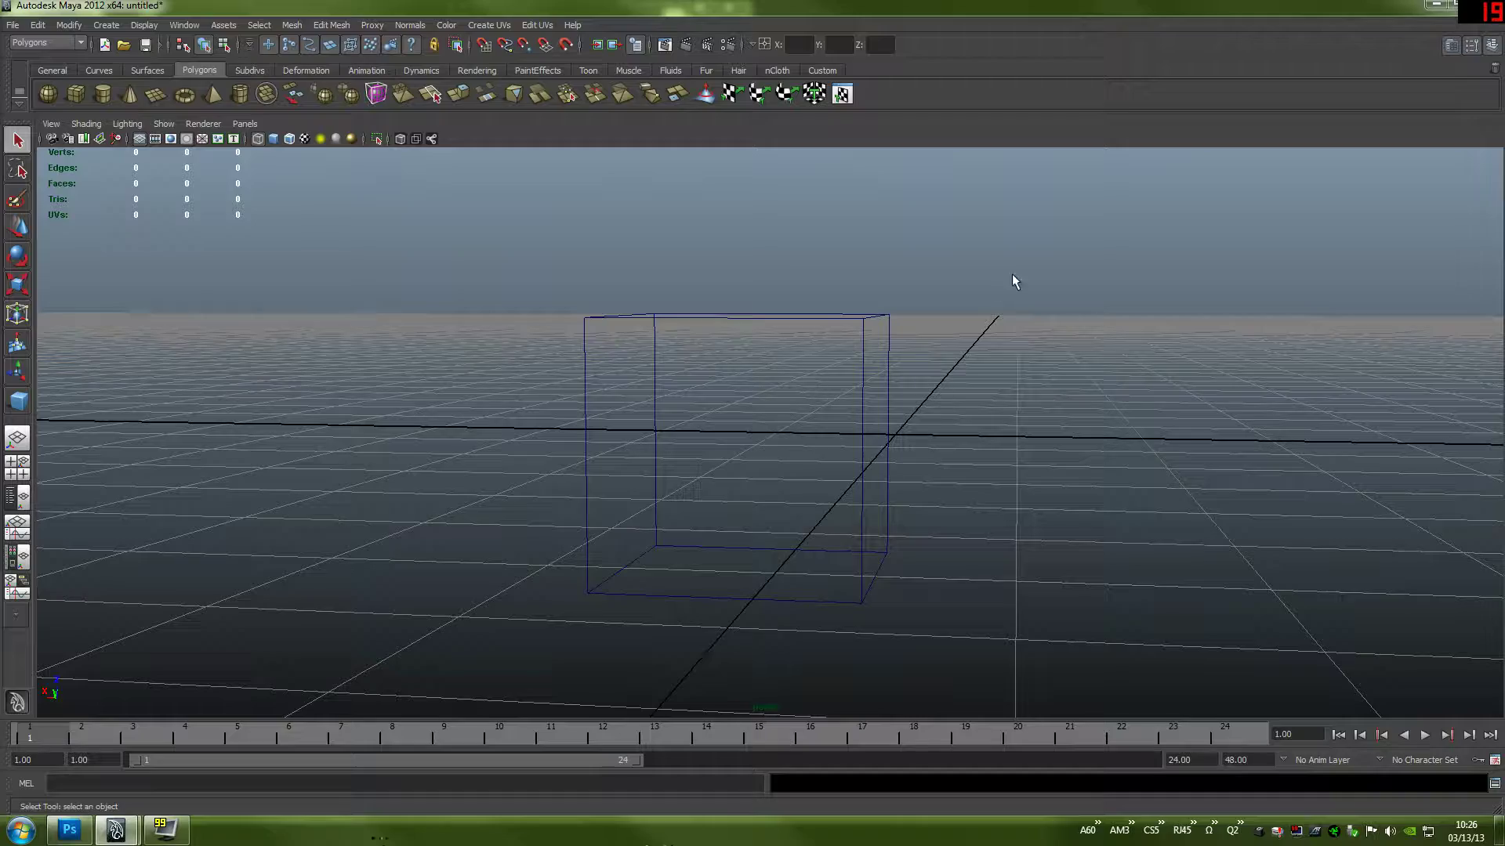
{"action": "left_click_drag", "start_coordinate": [1014, 634], "coordinate": [511, 671]}
{"action": "key", "text": "Delete"}
- Create a polygon cube at the grid's origin
{"action": "left_click_drag", "start_coordinate": [964, 362], "coordinate": [821, 420], "text": "alt"}
{"action": "scroll", "coordinate": [821, 413], "scroll_direction": "down", "scroll_amount": 5}
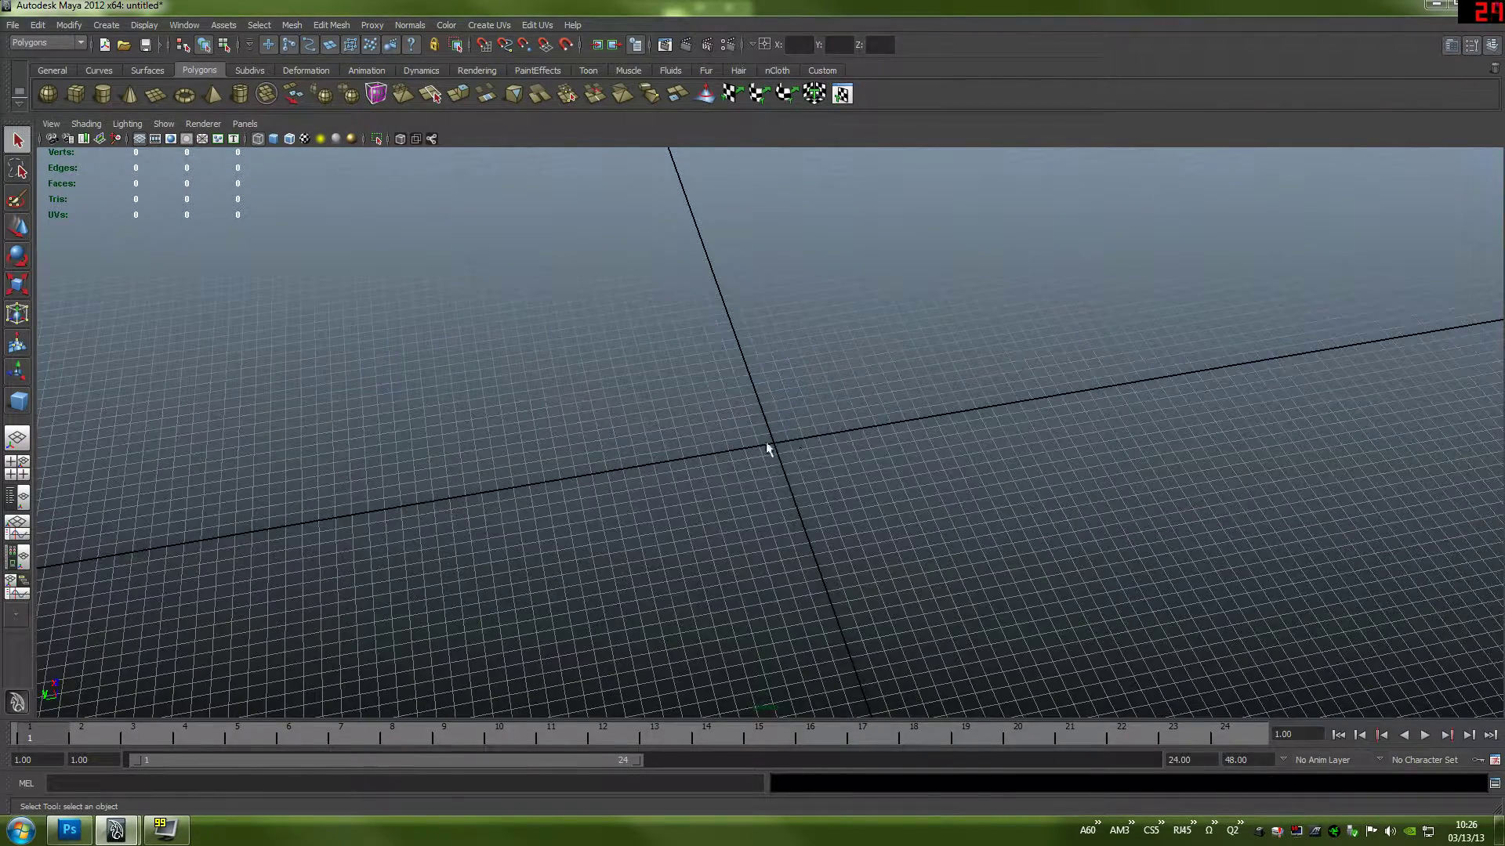
{"action": "key", "text": "space"}
{"action": "left_click", "coordinate": [760, 389]}
{"action": "mouse_move", "coordinate": [846, 430]}
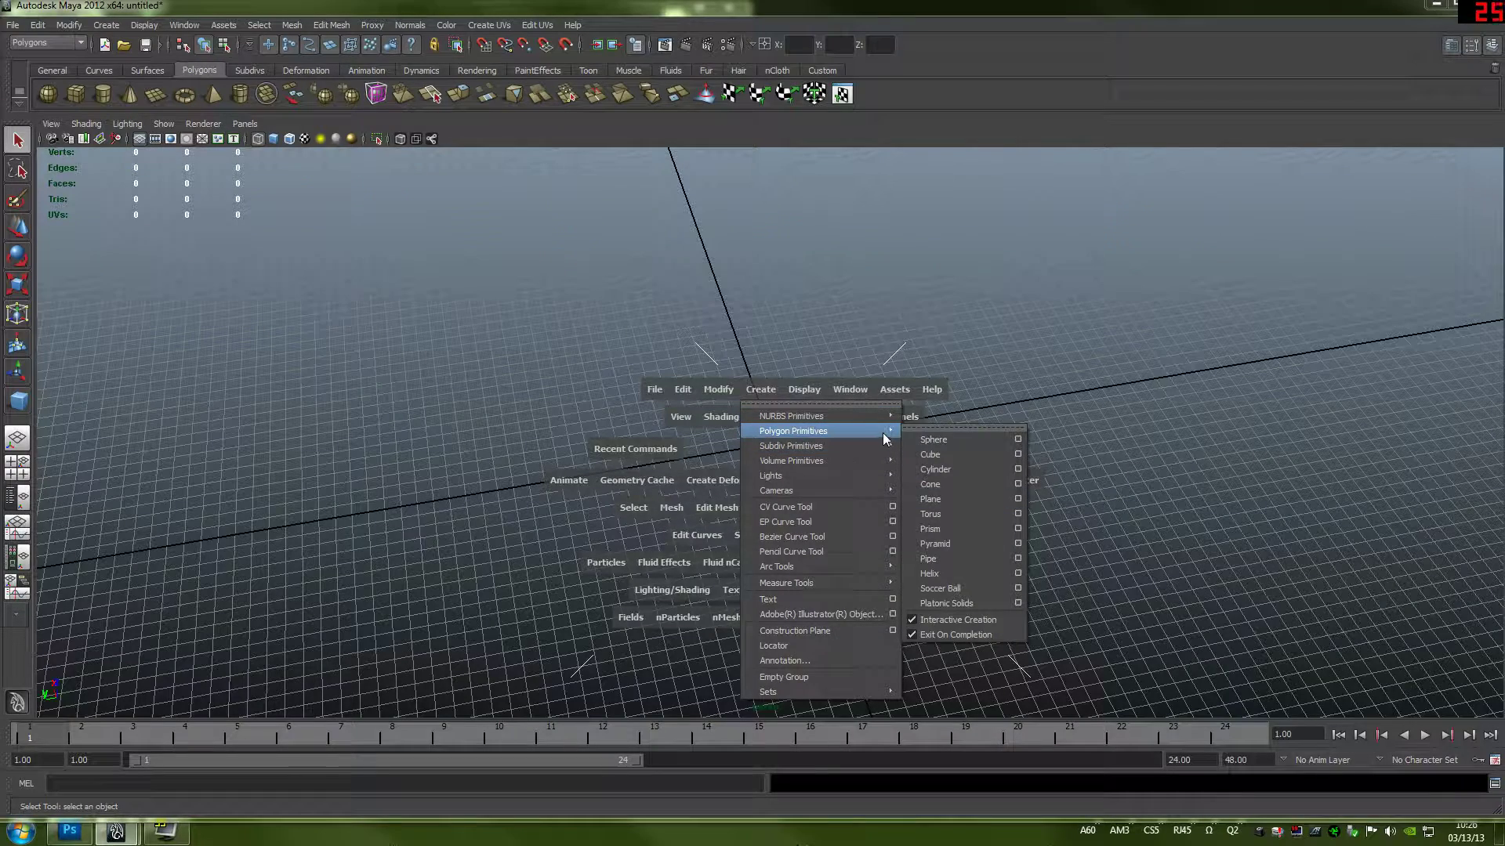
{"action": "left_click", "coordinate": [1015, 459]}
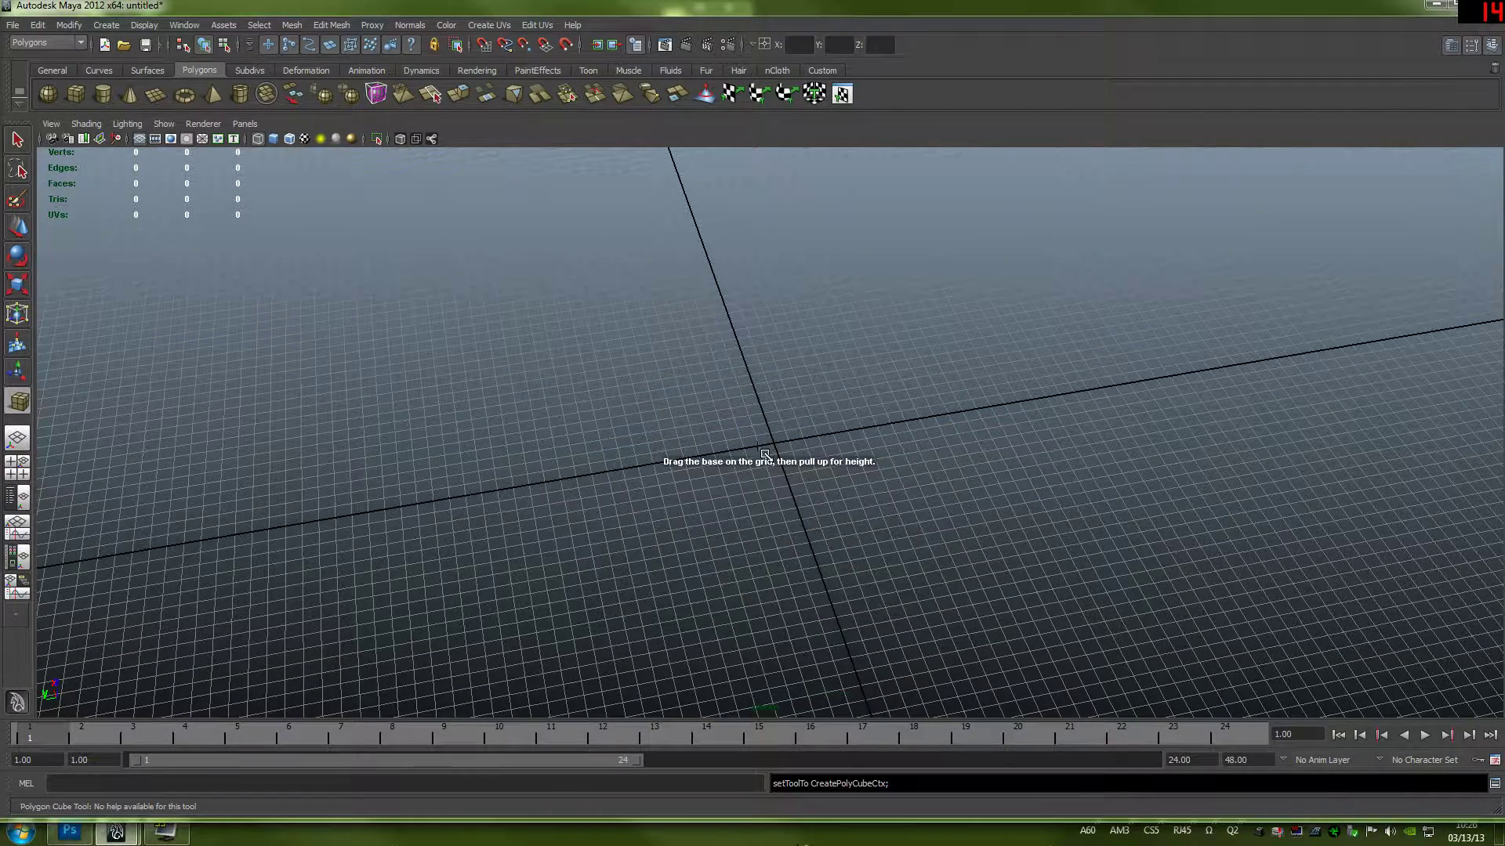
{"action": "left_click", "coordinate": [772, 453]}
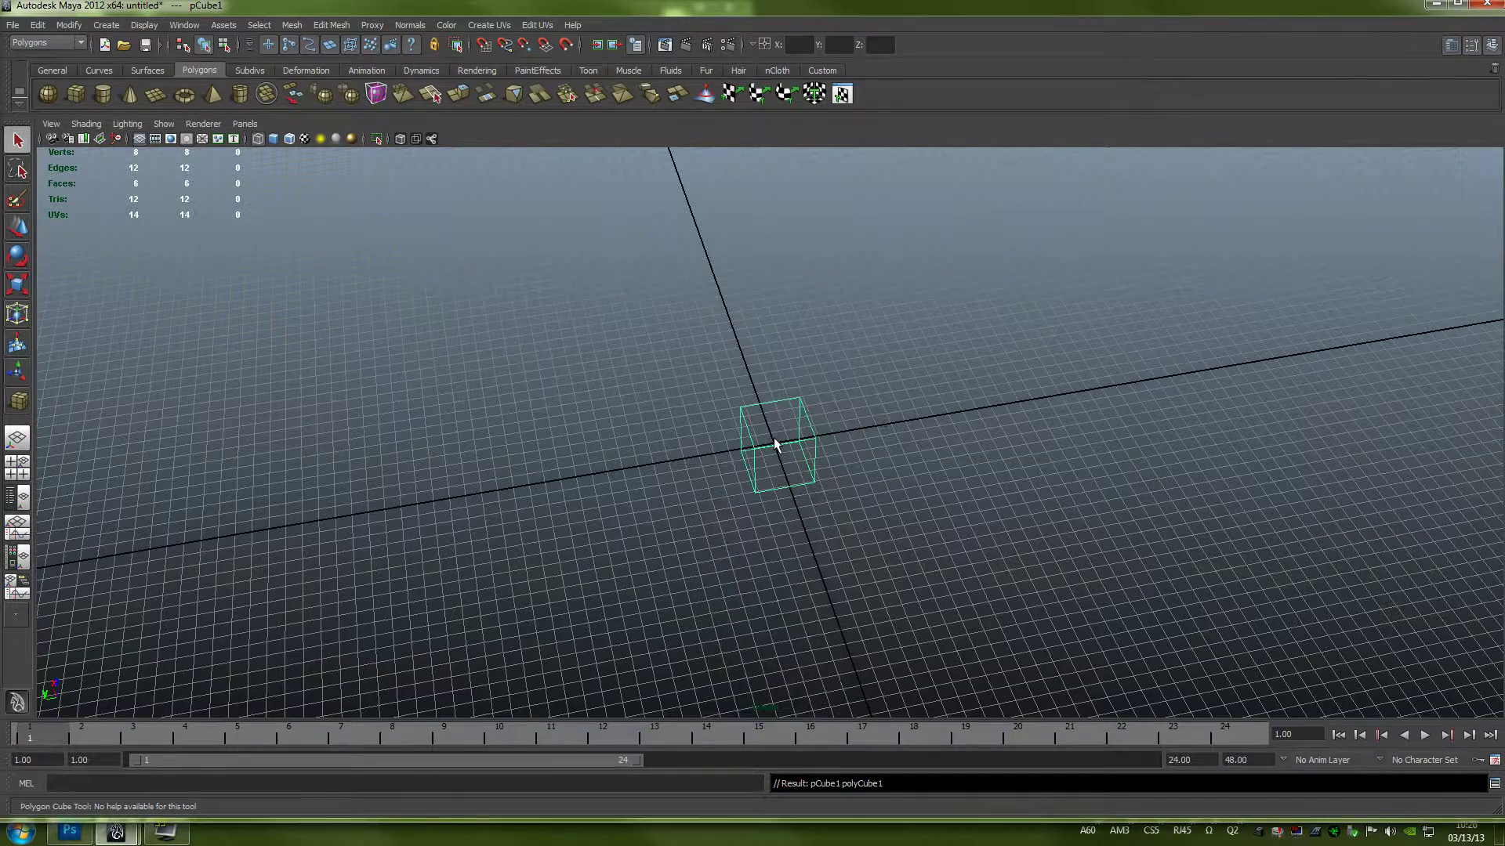
- Show the polygon cube in shaded display and inspect it up close
{"action": "right_click_drag", "start_coordinate": [773, 438], "coordinate": [817, 422]}
{"action": "key", "text": "5"}
{"action": "left_click_drag", "start_coordinate": [774, 440], "coordinate": [795, 448], "text": "alt"}
{"action": "scroll", "coordinate": [795, 449], "scroll_direction": "up", "scroll_amount": 6}
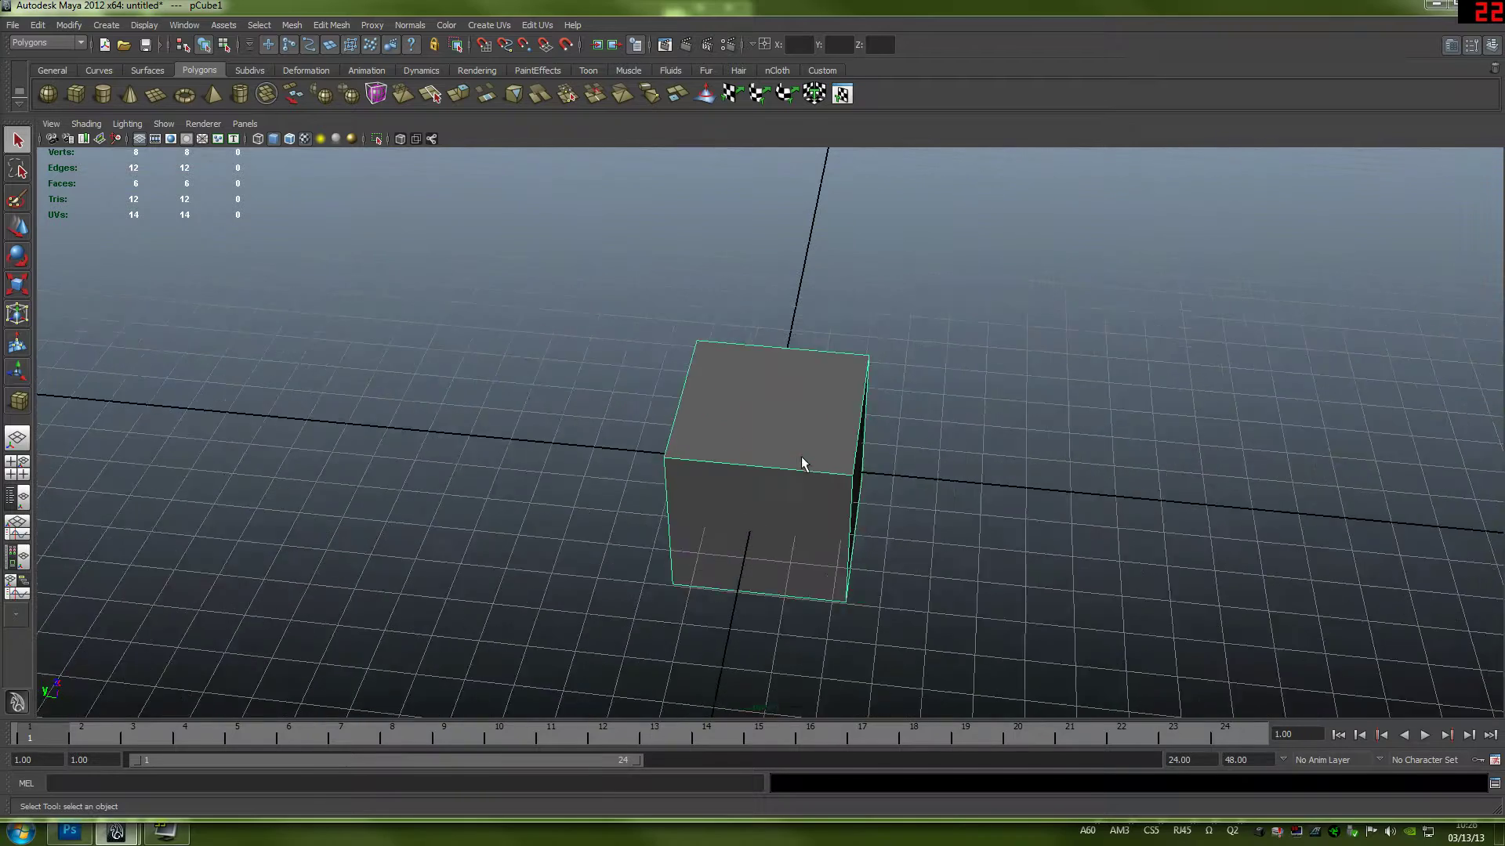
- Switch the cube to vertex selection, inspect one upper corner vertex in wireframe display, and clear the selection
{"action": "right_click_drag", "start_coordinate": [778, 439], "coordinate": [715, 430]}
{"action": "mouse_move", "coordinate": [776, 433]}
{"action": "left_mouse_down"}
{"action": "mouse_move", "coordinate": [821, 452]}
{"action": "mouse_move", "coordinate": [809, 420]}
{"action": "mouse_move", "coordinate": [710, 415]}
{"action": "mouse_move", "coordinate": [672, 396]}
{"action": "mouse_move", "coordinate": [726, 424]}
{"action": "mouse_move", "coordinate": [906, 399]}
{"action": "left_mouse_up"}
{"action": "key", "text": "f"}
{"action": "key", "text": "4"}
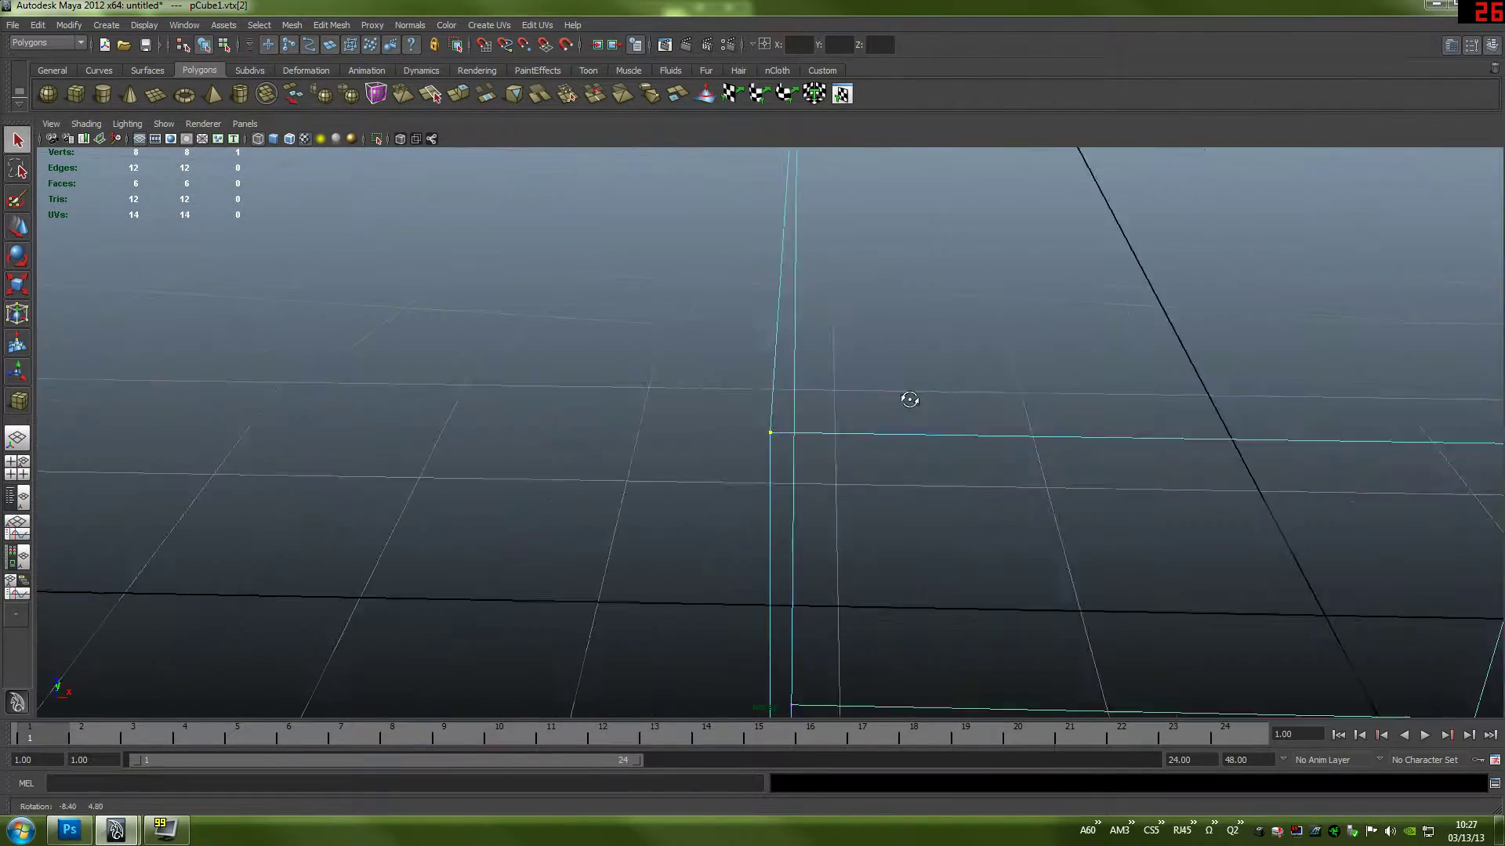
{"action": "right_click_drag", "start_coordinate": [948, 404], "coordinate": [823, 406], "text": "alt"}
{"action": "mouse_move", "coordinate": [823, 406]}
{"action": "left_mouse_down", "text": "alt"}
{"action": "mouse_move", "coordinate": [933, 402]}
{"action": "mouse_move", "coordinate": [877, 414]}
{"action": "mouse_move", "coordinate": [840, 398]}
{"action": "left_mouse_up", "text": "alt"}
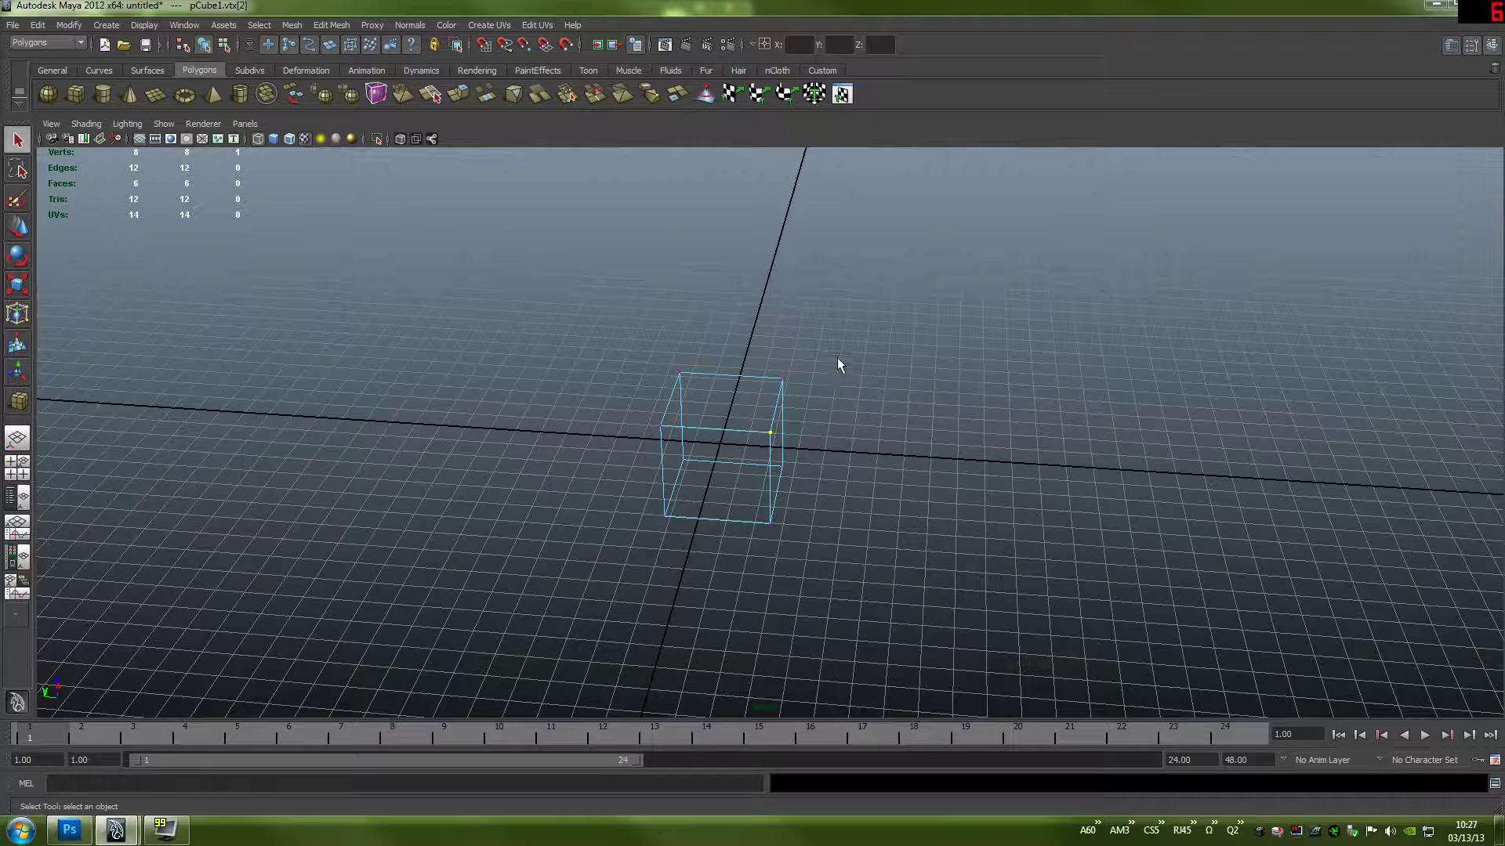
{"action": "right_click_drag", "start_coordinate": [760, 397], "coordinate": [773, 368]}
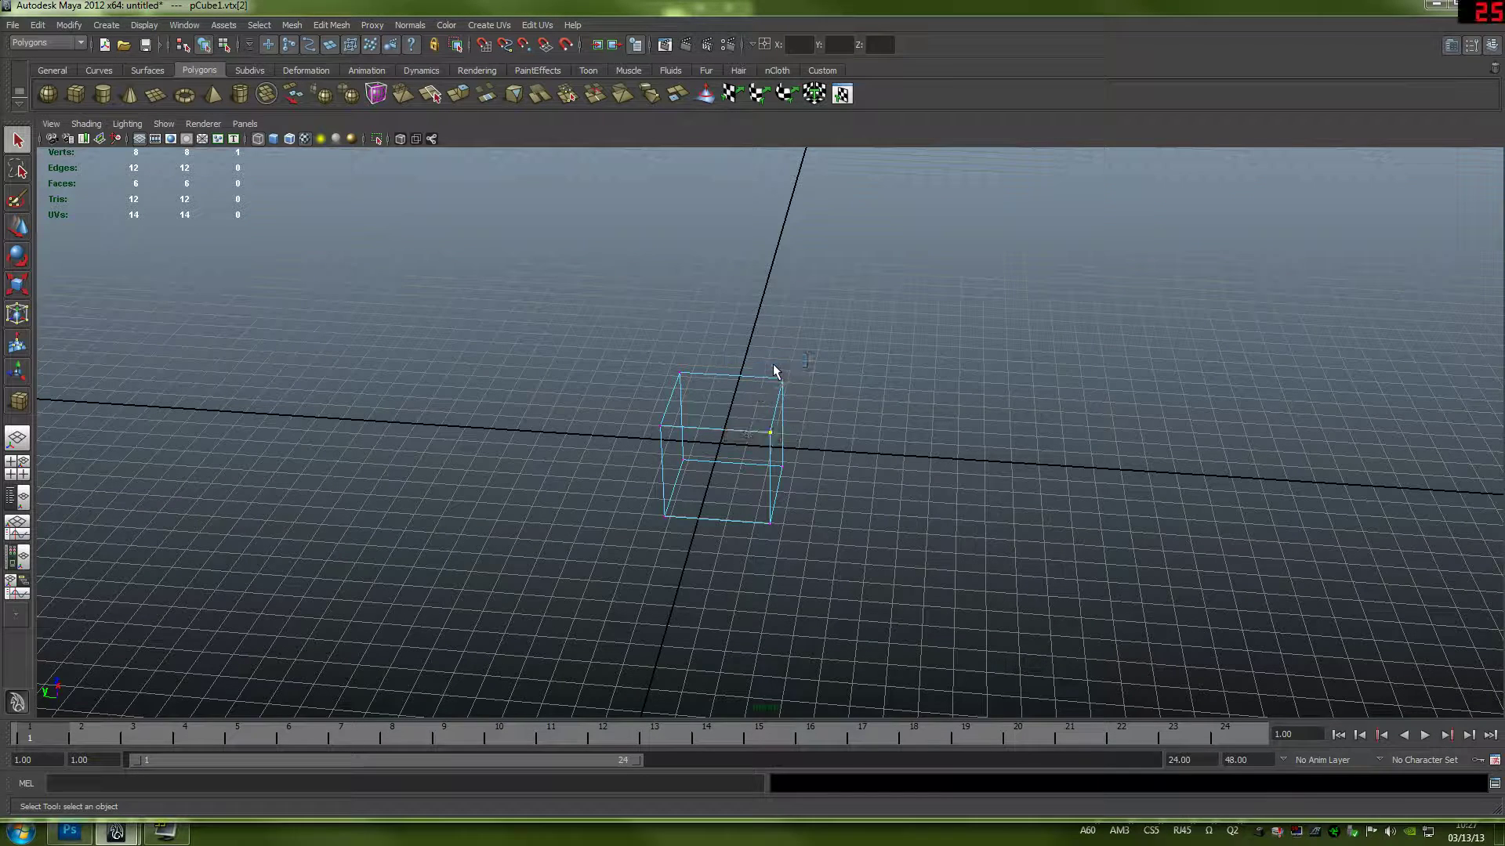
{"action": "left_click", "coordinate": [792, 402]}
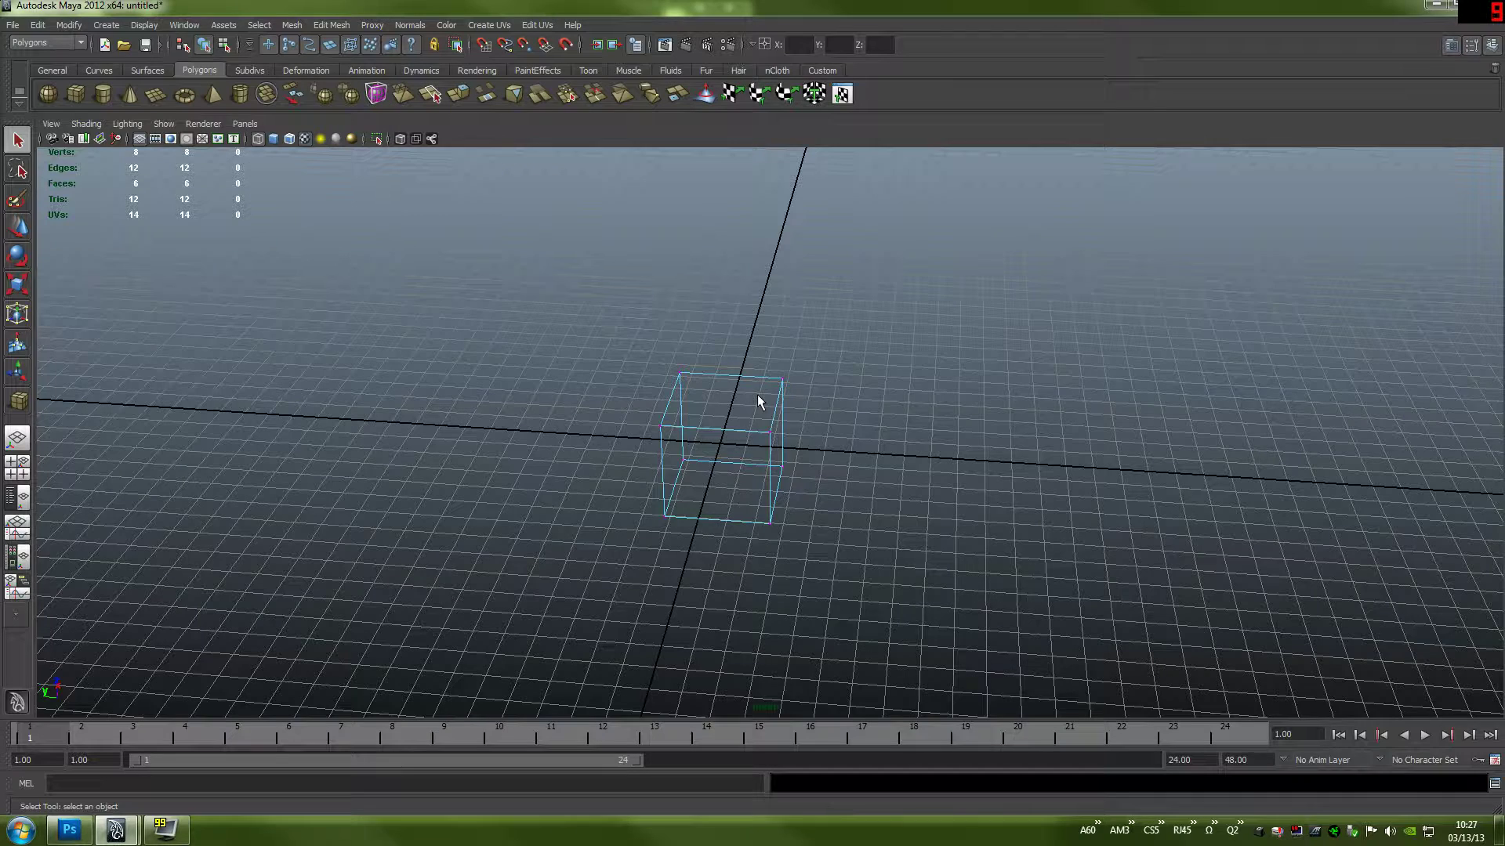
- Show the four-view layout, inspect the cube in an enlarged orthographic view, and return to the full perspective view
{"action": "key", "text": "space"}
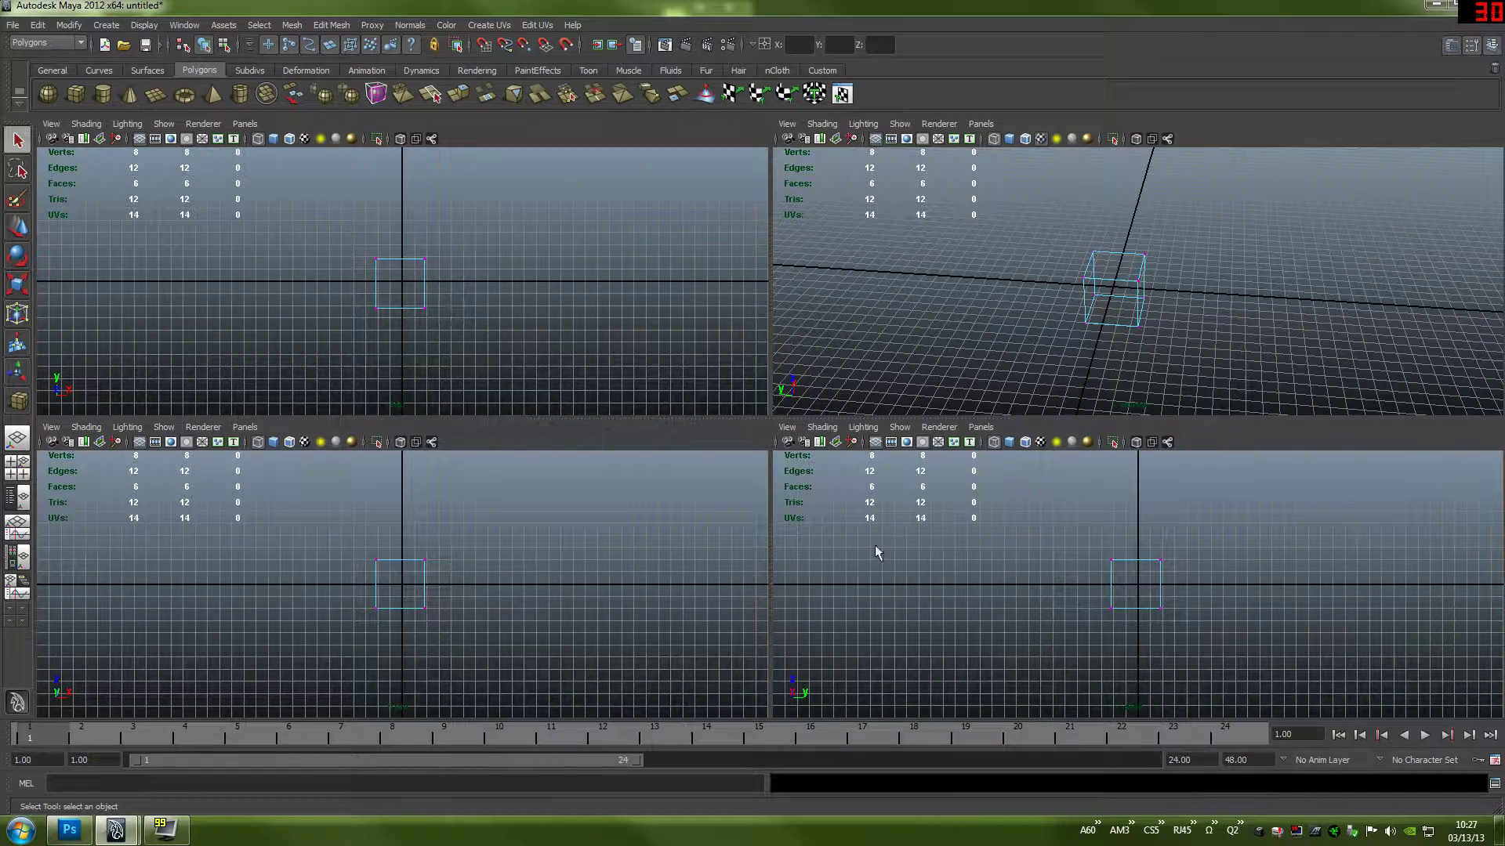
{"action": "key", "text": "space"}
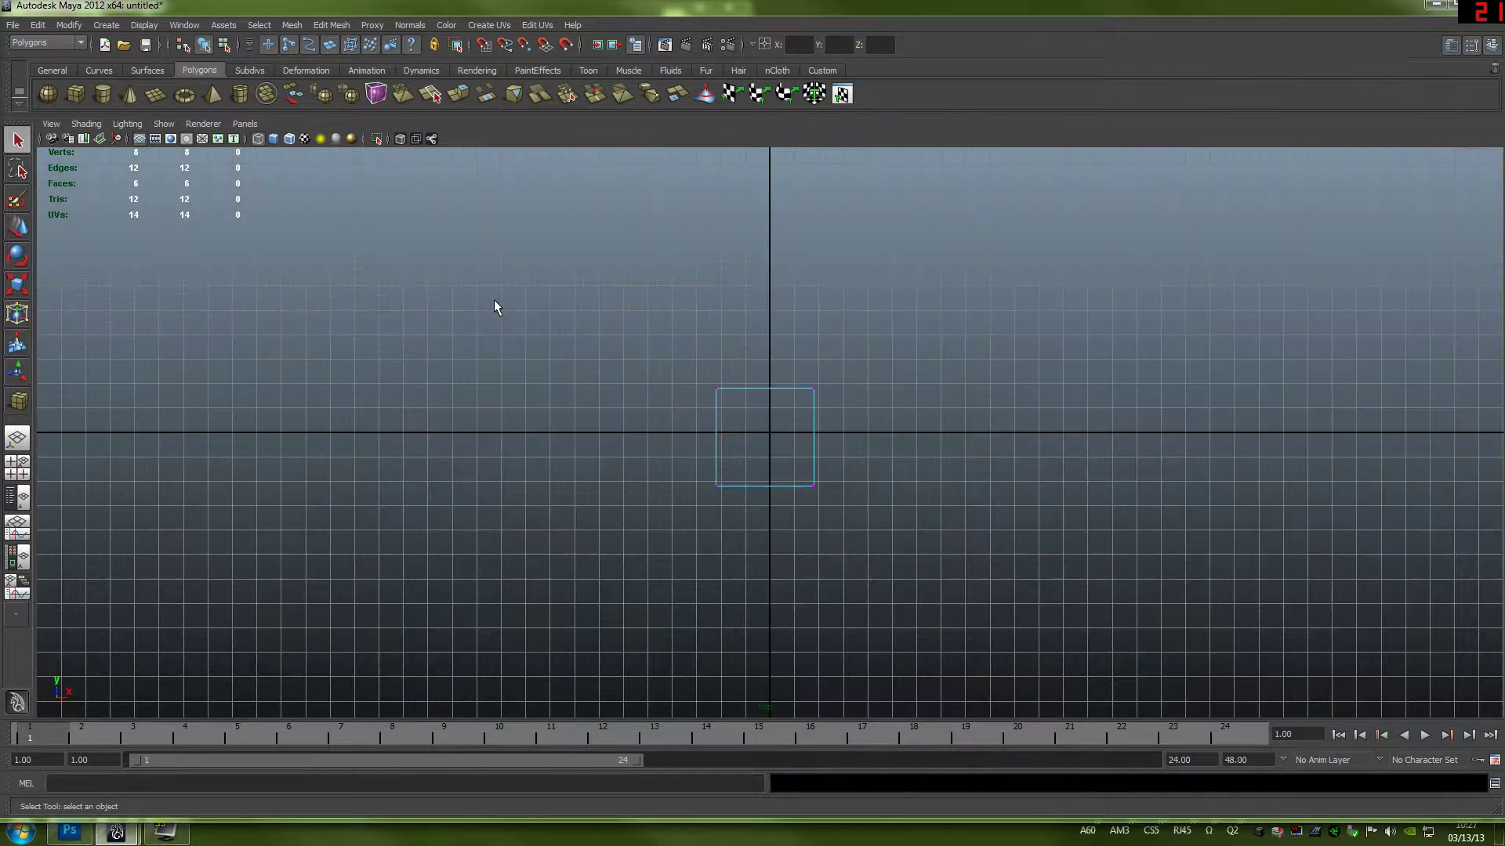
{"action": "key", "text": "space"}
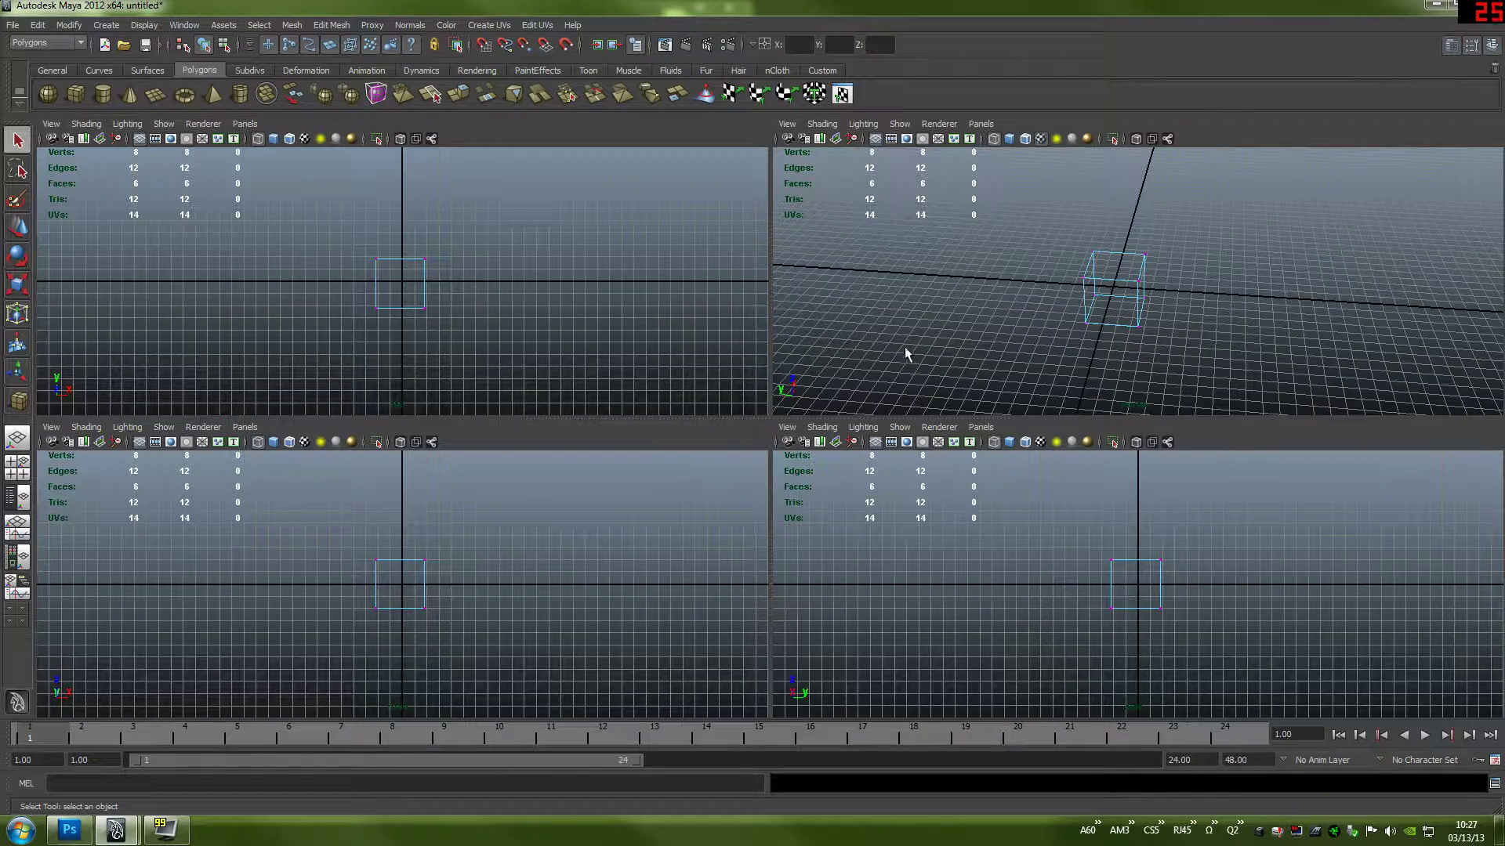
{"action": "key", "text": "space"}
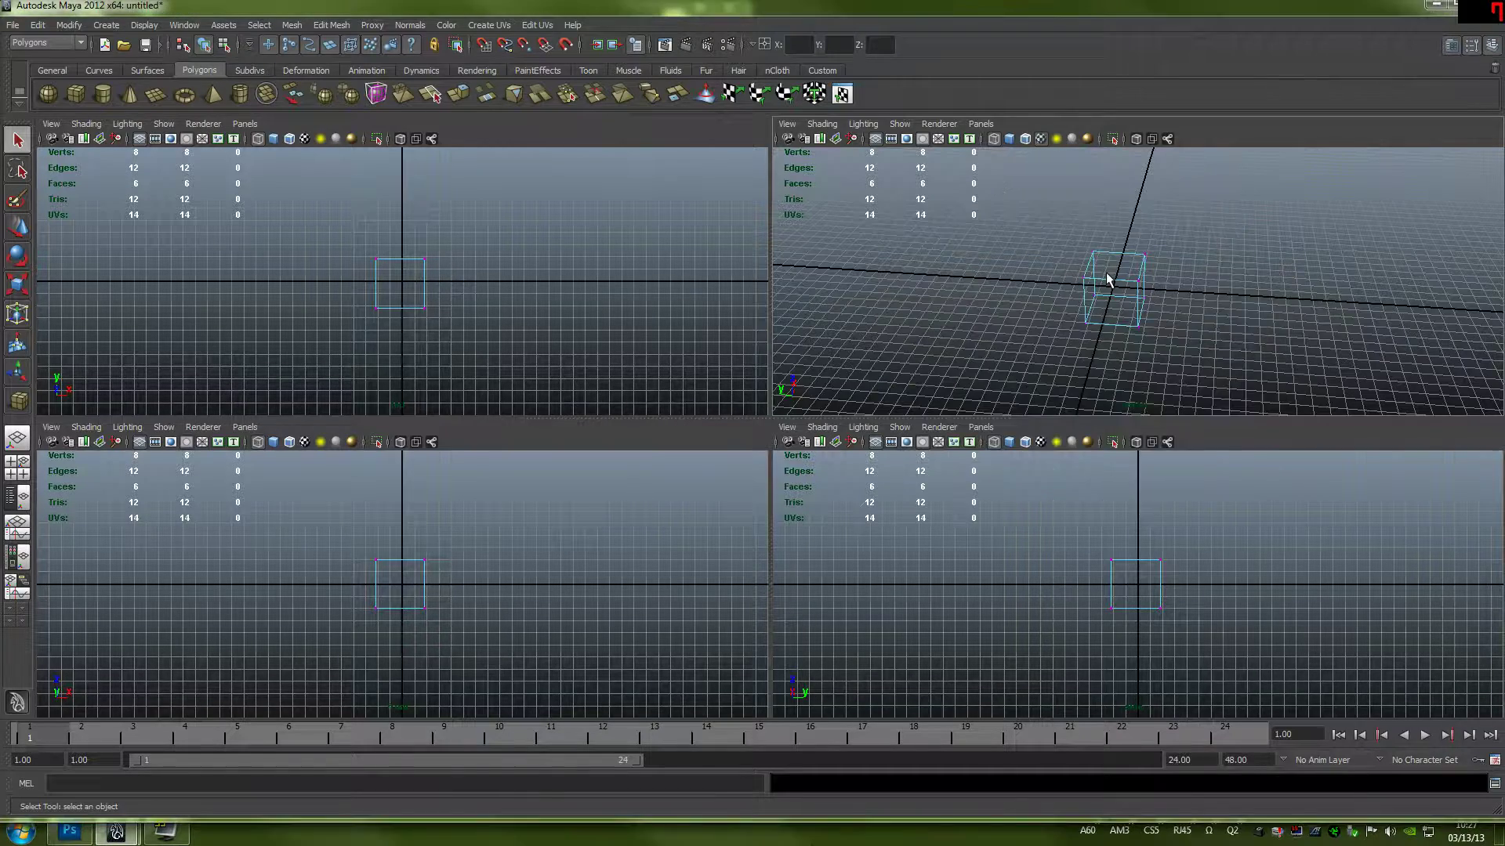
{"action": "key", "text": "space"}
- Review the Polygon Cube Tool's settings for dimensions, axis and divisions, and close them
{"action": "key", "text": "space"}
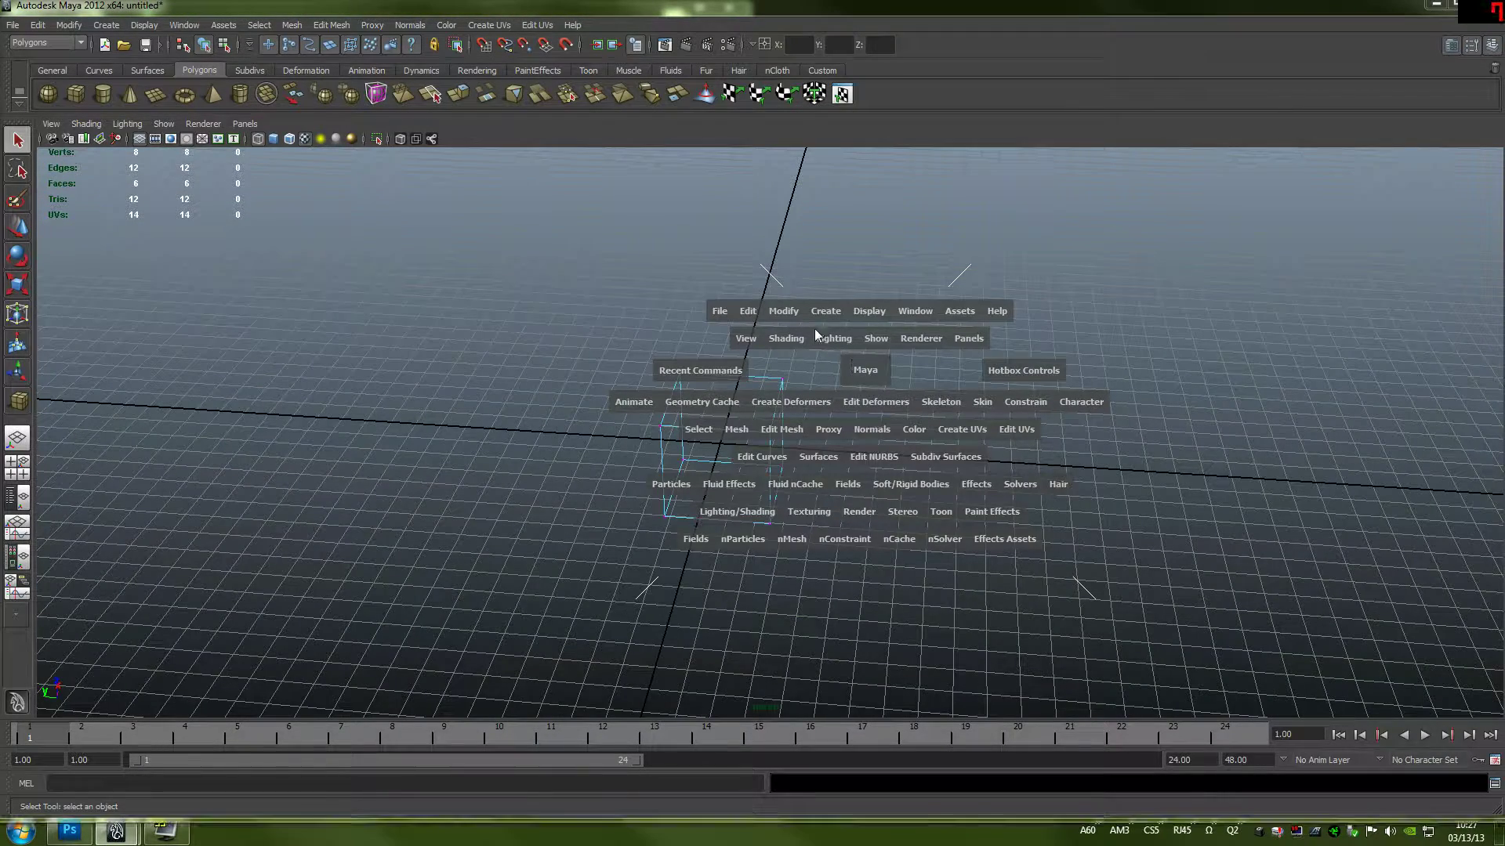
{"action": "left_click", "coordinate": [831, 312]}
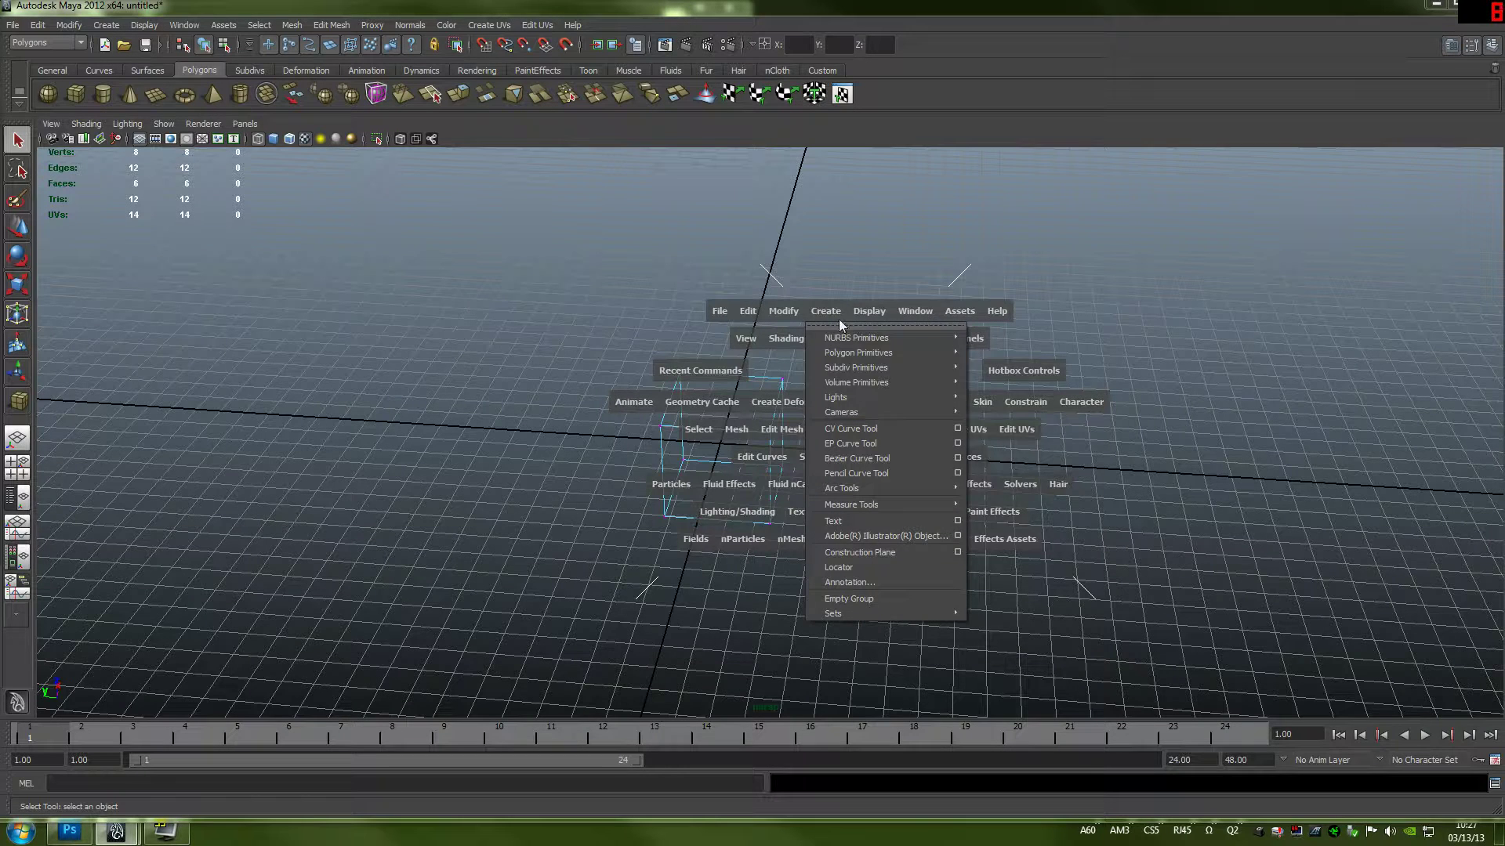
{"action": "mouse_move", "coordinate": [906, 356]}
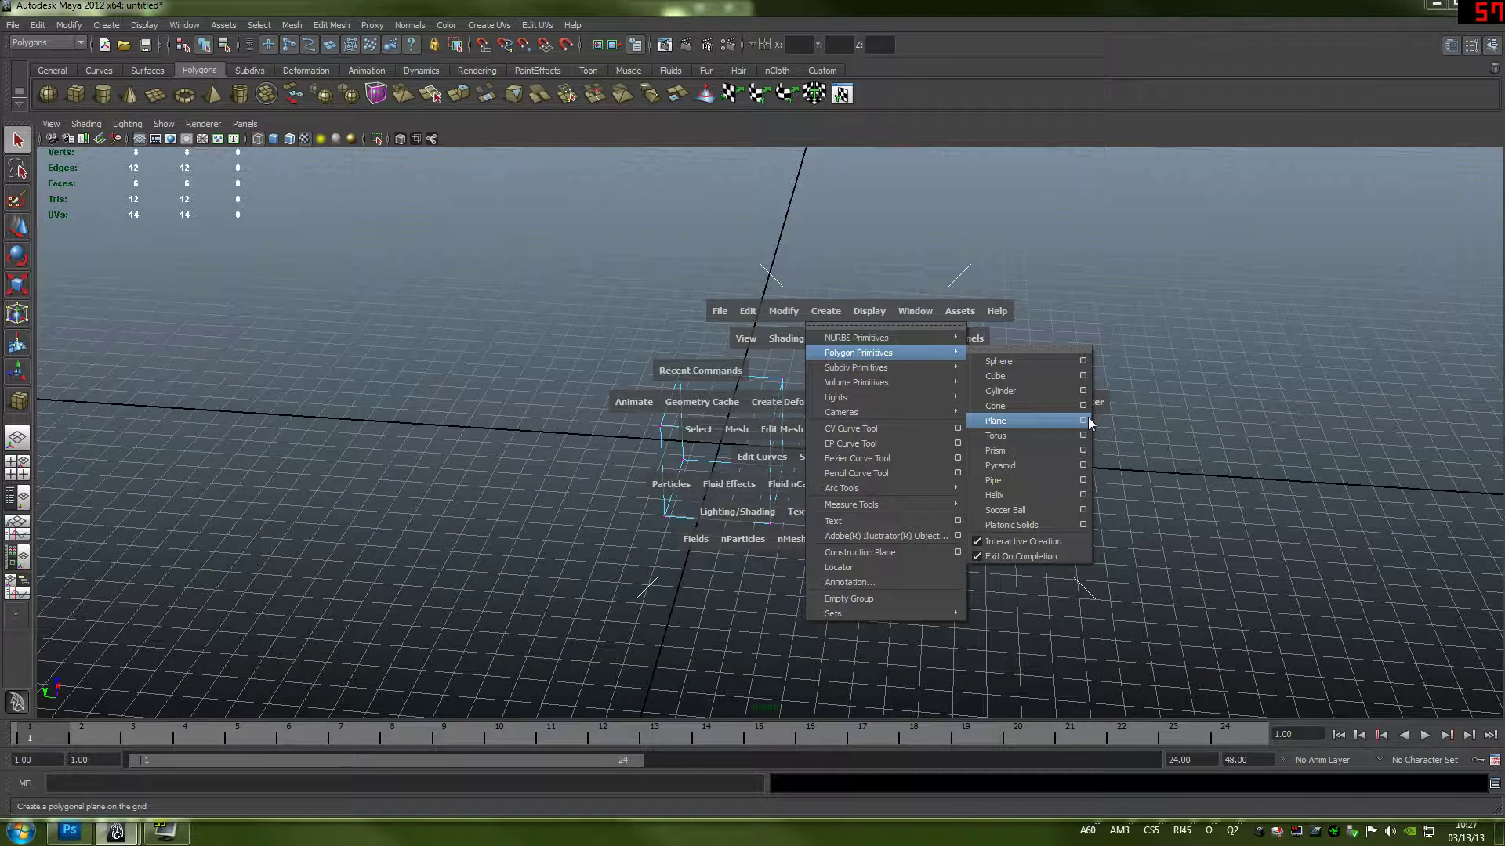
{"action": "left_click", "coordinate": [1079, 377]}
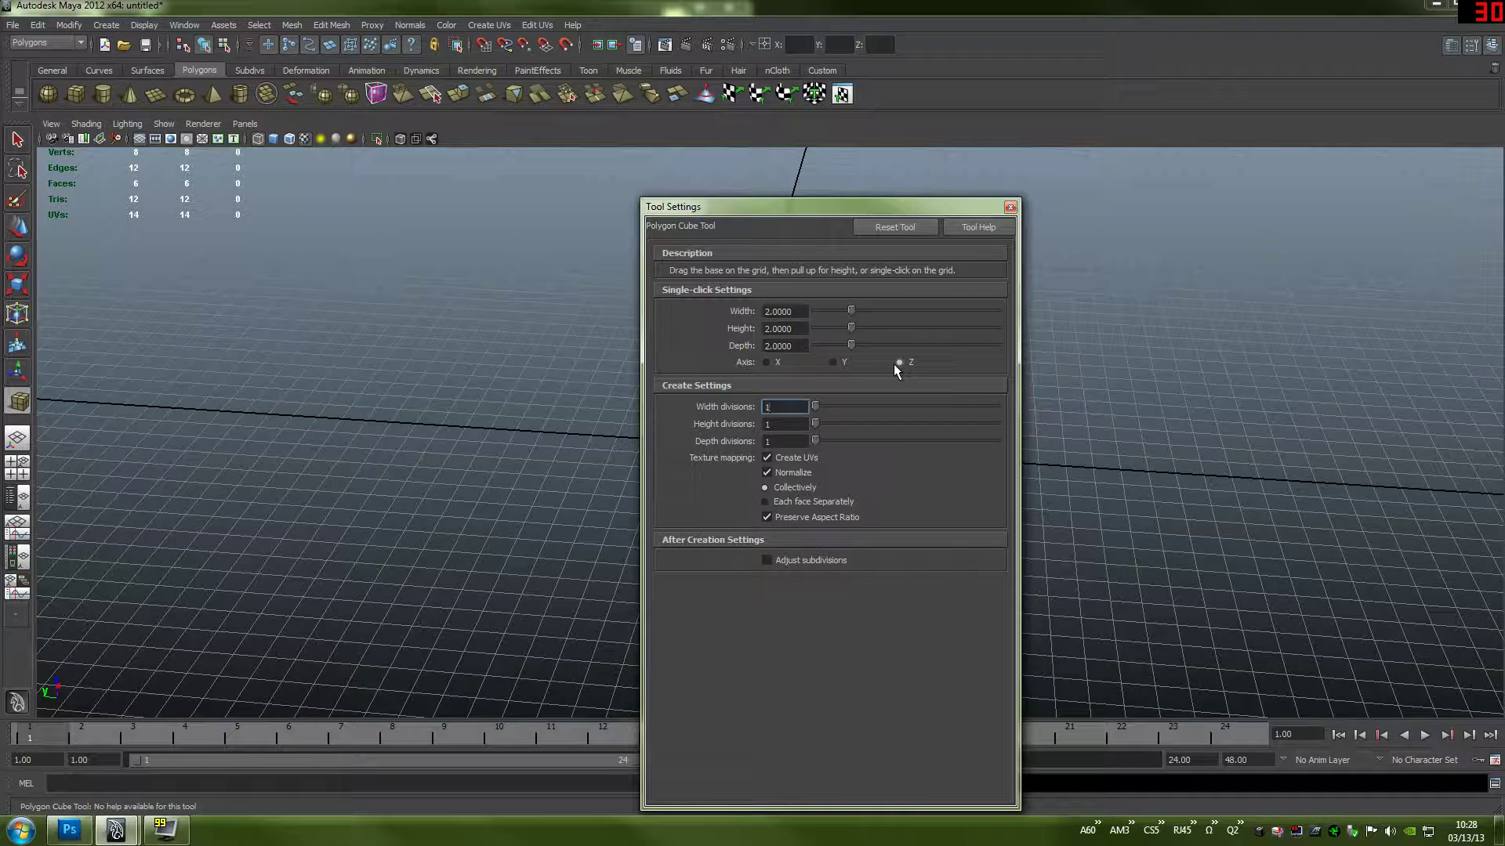
{"action": "left_click", "coordinate": [1010, 208]}
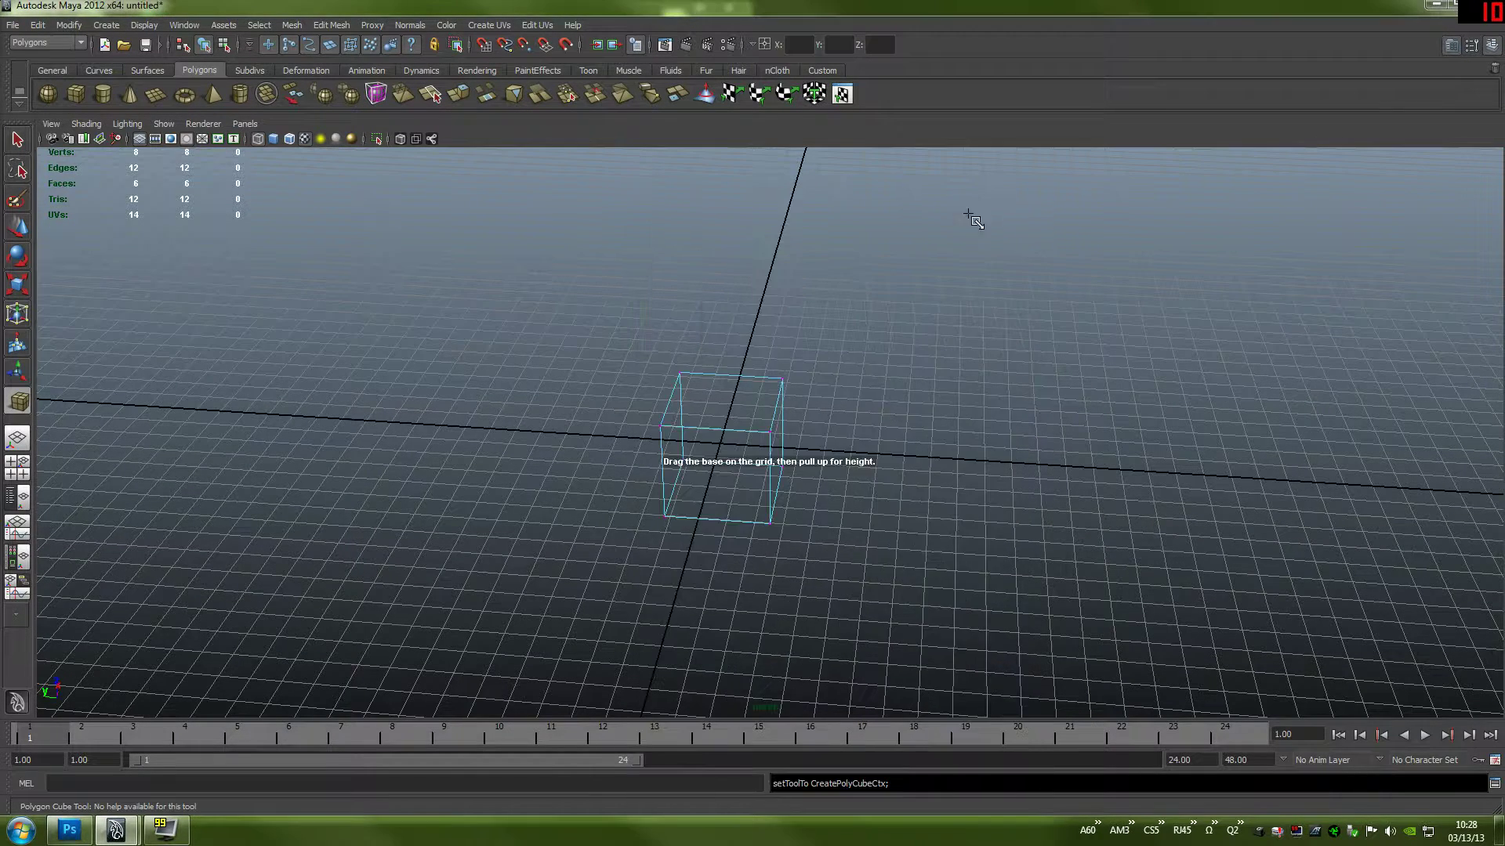
- Check the world up-axis setting in the general application preferences and close the preferences
{"action": "left_click", "coordinate": [192, 25]}
{"action": "mouse_move", "coordinate": [257, 108]}
{"action": "left_click", "coordinate": [378, 113]}
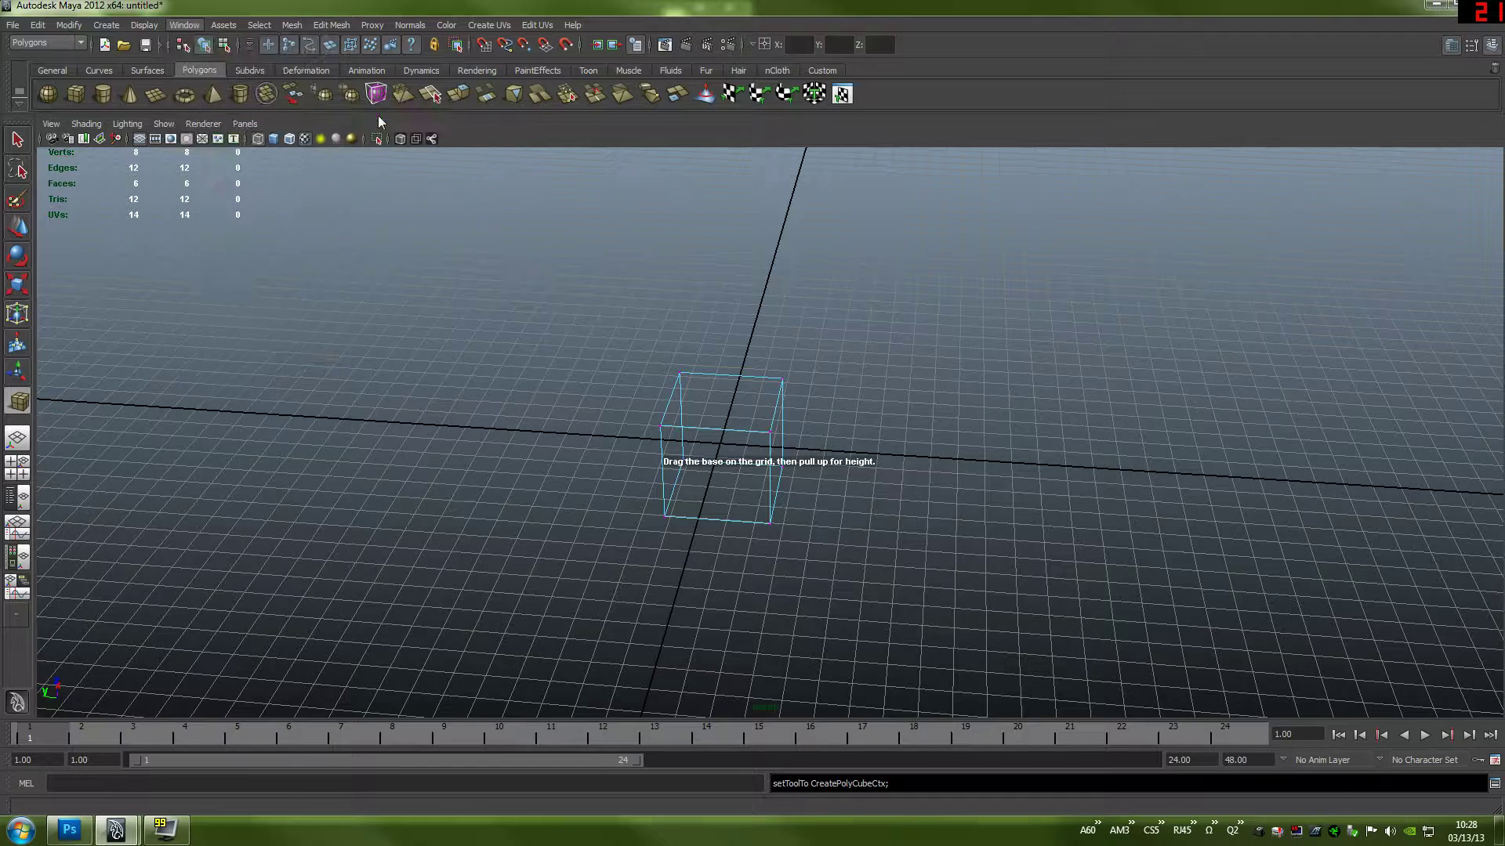
{"action": "left_click", "coordinate": [523, 354]}
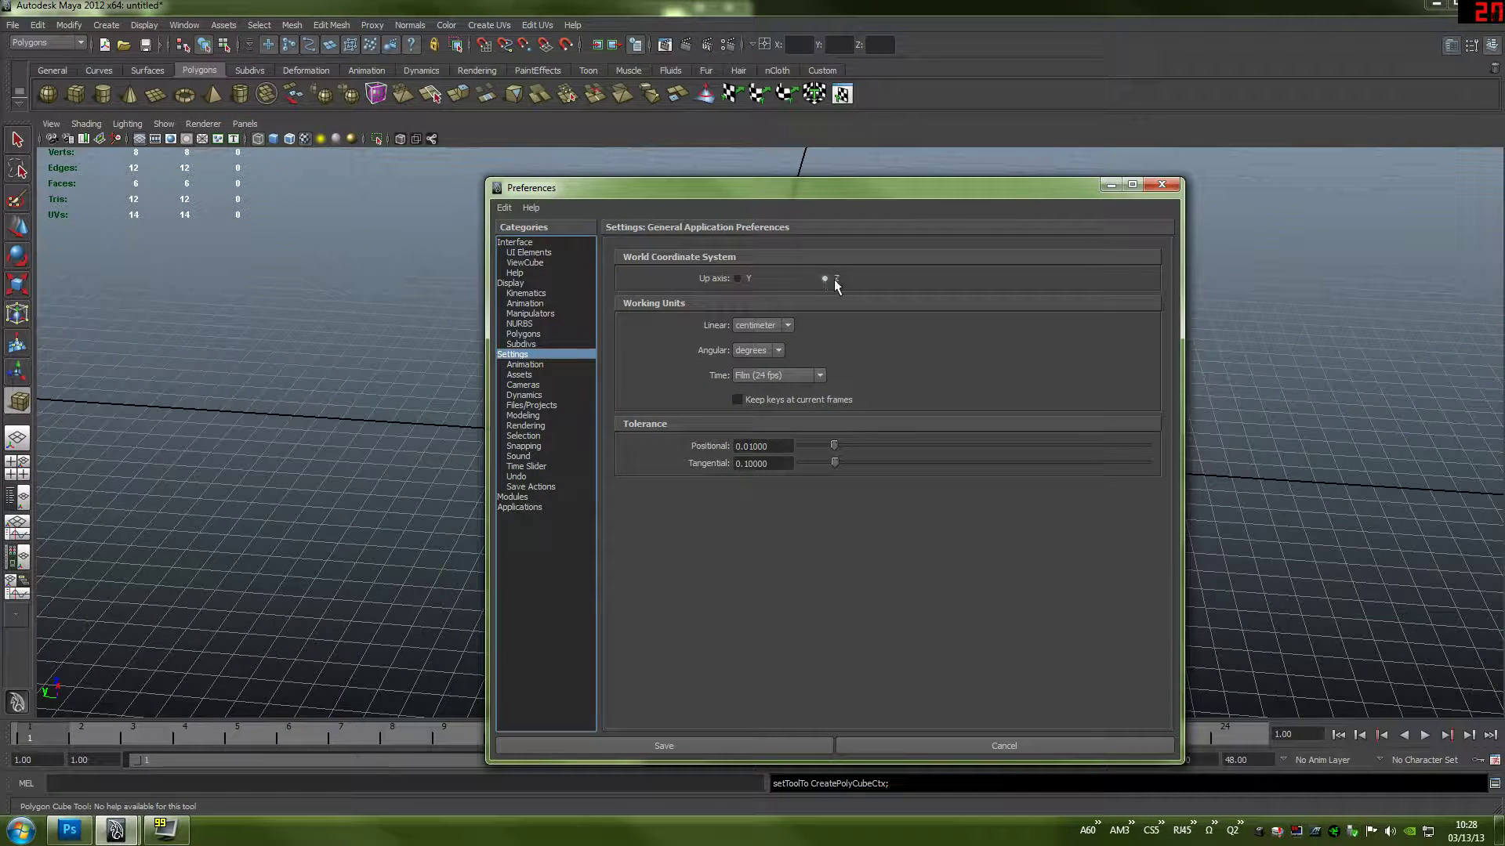
{"action": "left_click", "coordinate": [1161, 185]}
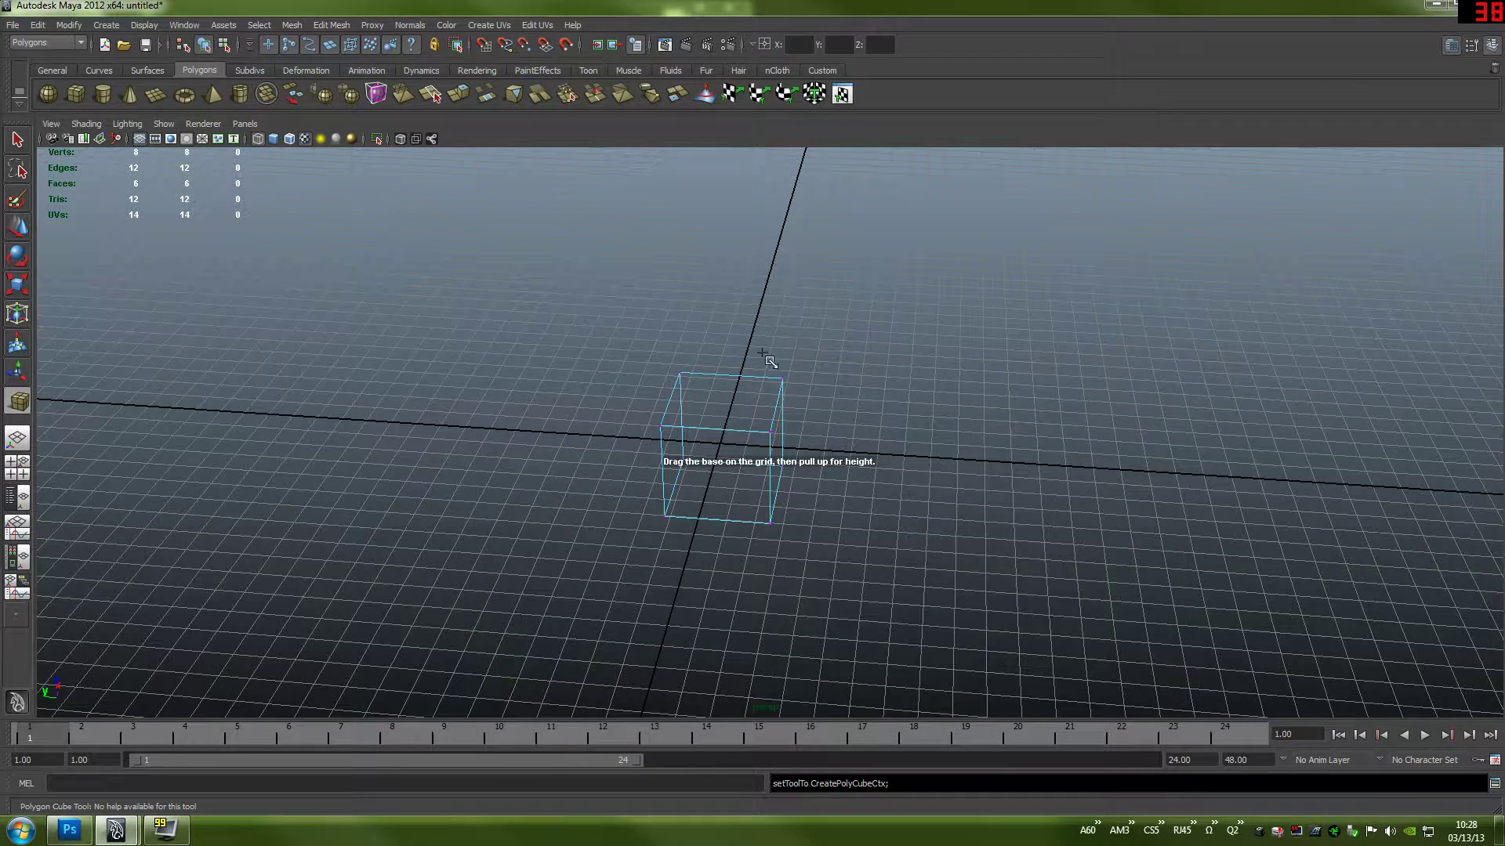
- Create a second cube overlapping the first with the Polygon Cube Tool, and undo its creation
{"action": "right_click_drag", "start_coordinate": [721, 419], "coordinate": [726, 384]}
{"action": "right_click_drag", "start_coordinate": [762, 414], "coordinate": [817, 421]}
{"action": "left_click", "coordinate": [750, 425]}
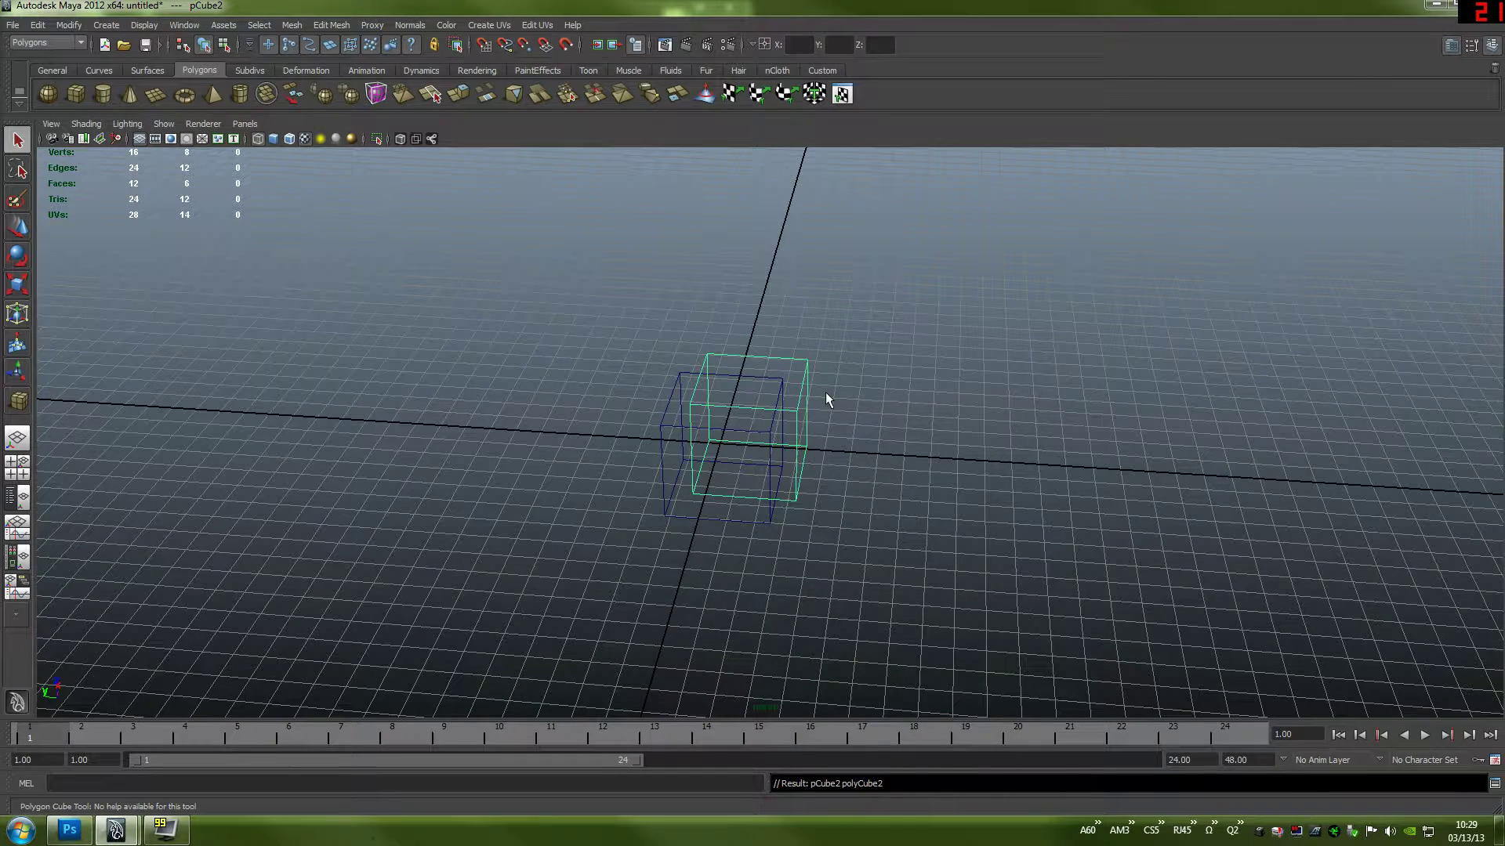
{"action": "key", "text": "ctrl+z"}
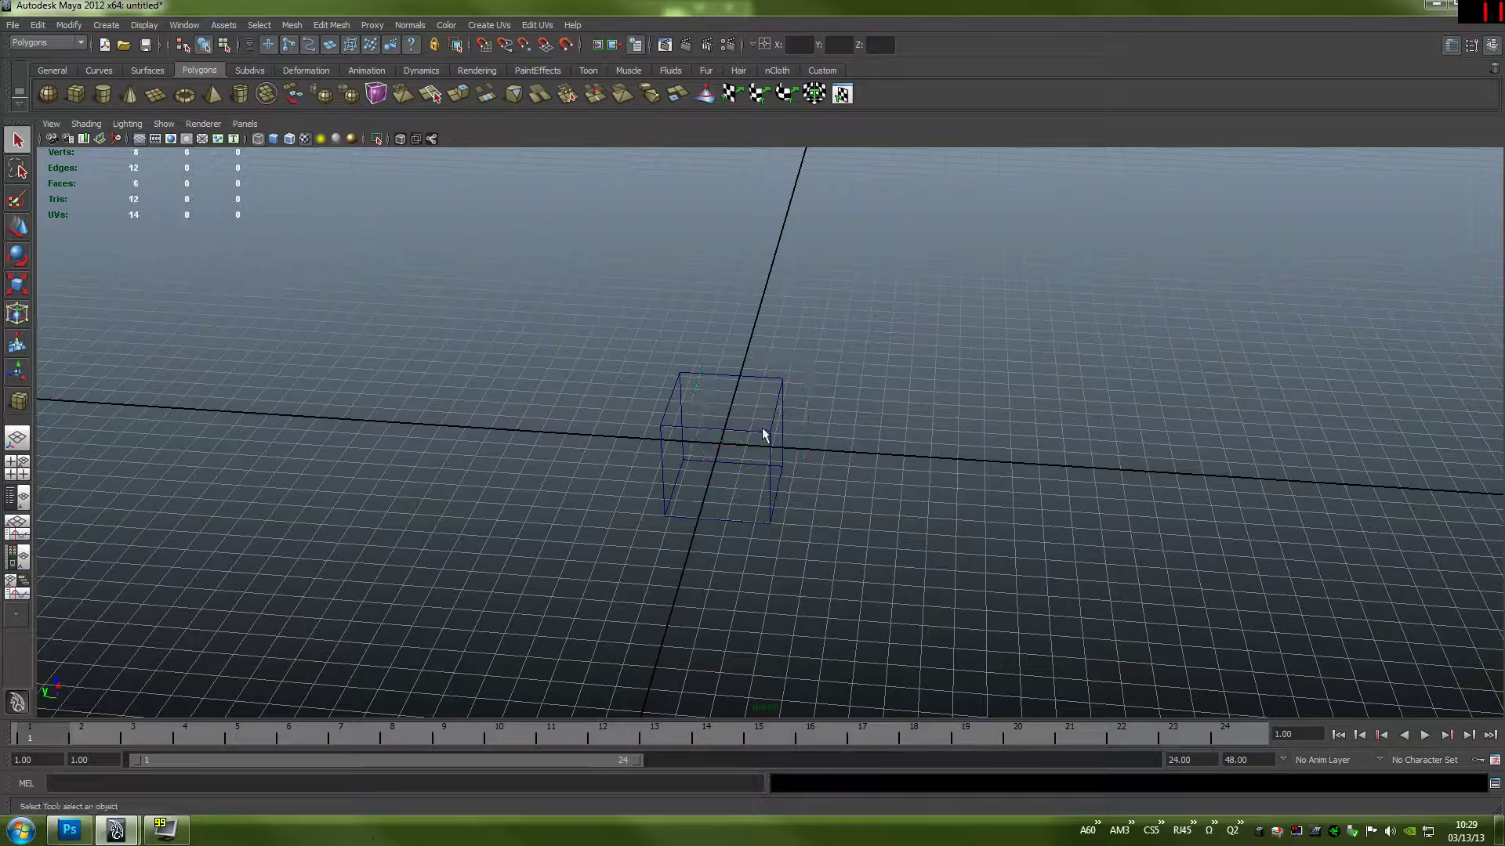
- Examine the cube and the surrounding grid from several angles and distances in the perspective view
{"action": "scroll", "coordinate": [817, 368], "scroll_direction": "down", "scroll_amount": 10}
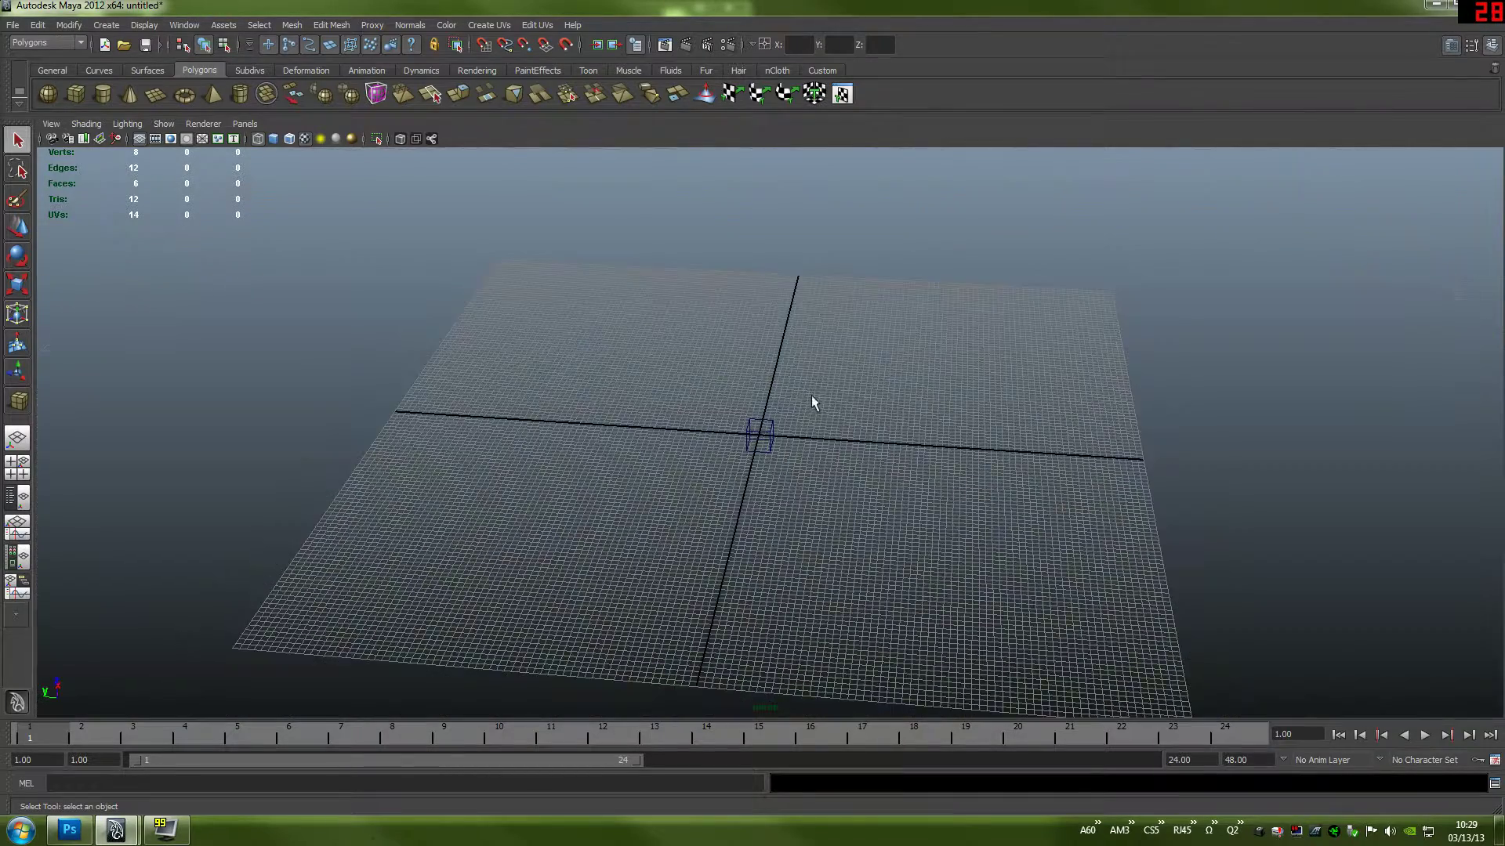
{"action": "scroll", "coordinate": [808, 419], "scroll_direction": "up", "scroll_amount": 10}
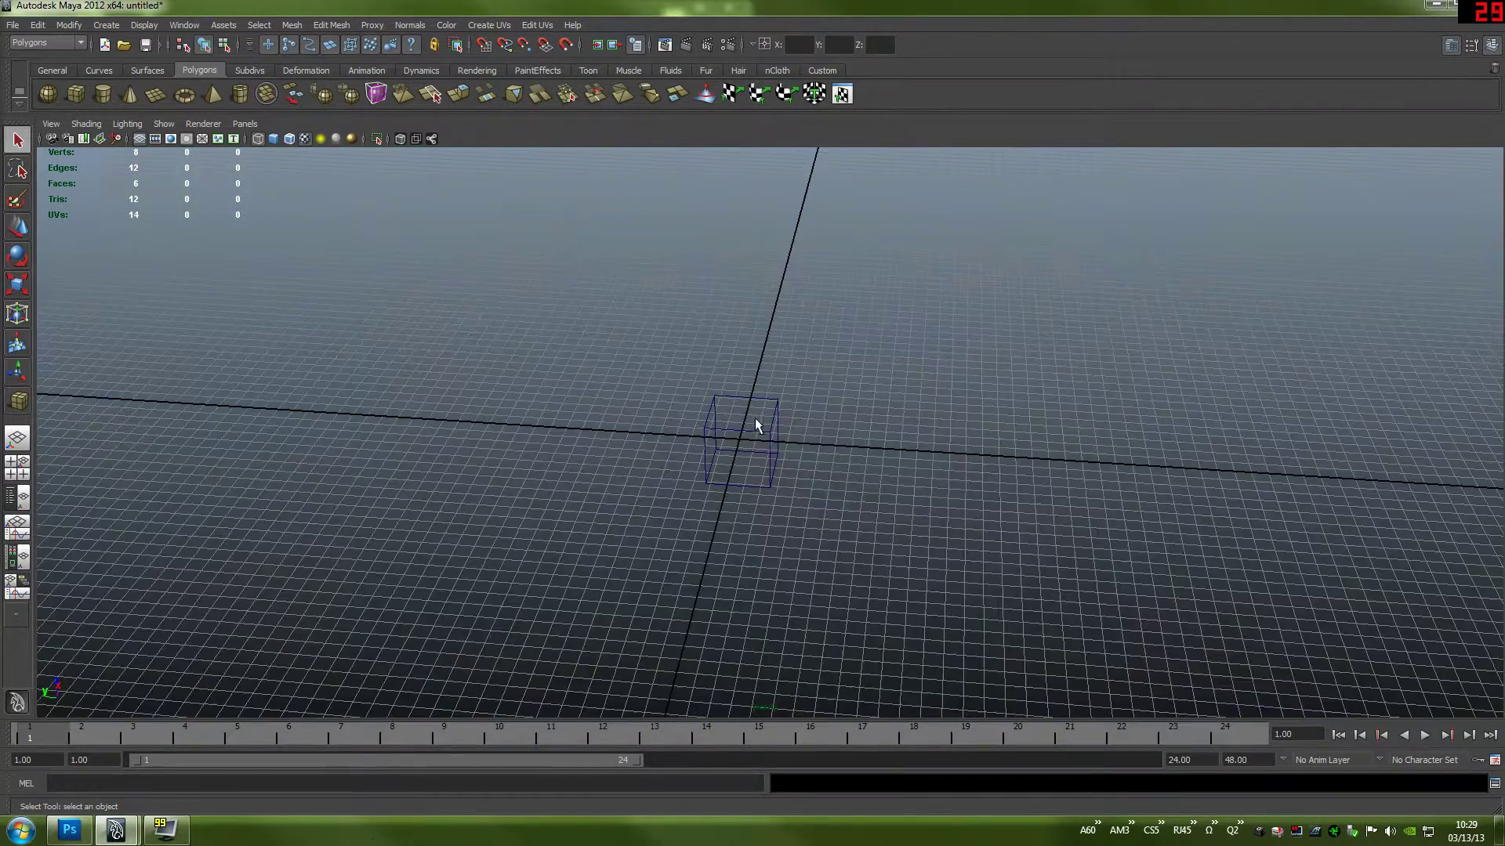
{"action": "left_click_drag", "start_coordinate": [766, 423], "coordinate": [716, 399], "text": "alt"}
{"action": "scroll", "coordinate": [844, 443], "scroll_direction": "up", "scroll_amount": 3}
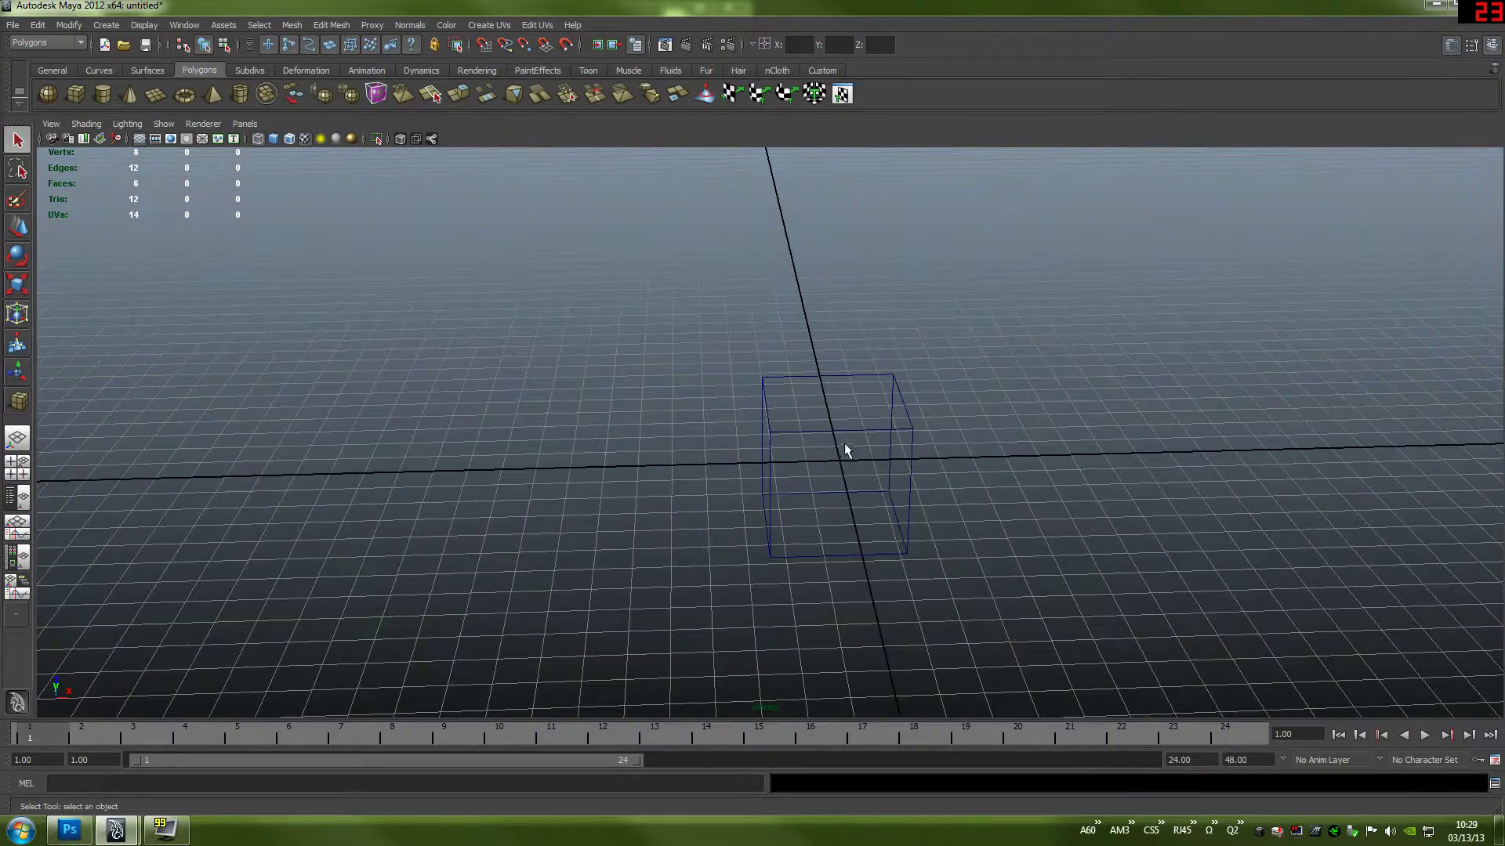
{"action": "left_click_drag", "start_coordinate": [877, 499], "coordinate": [879, 531], "text": "alt"}
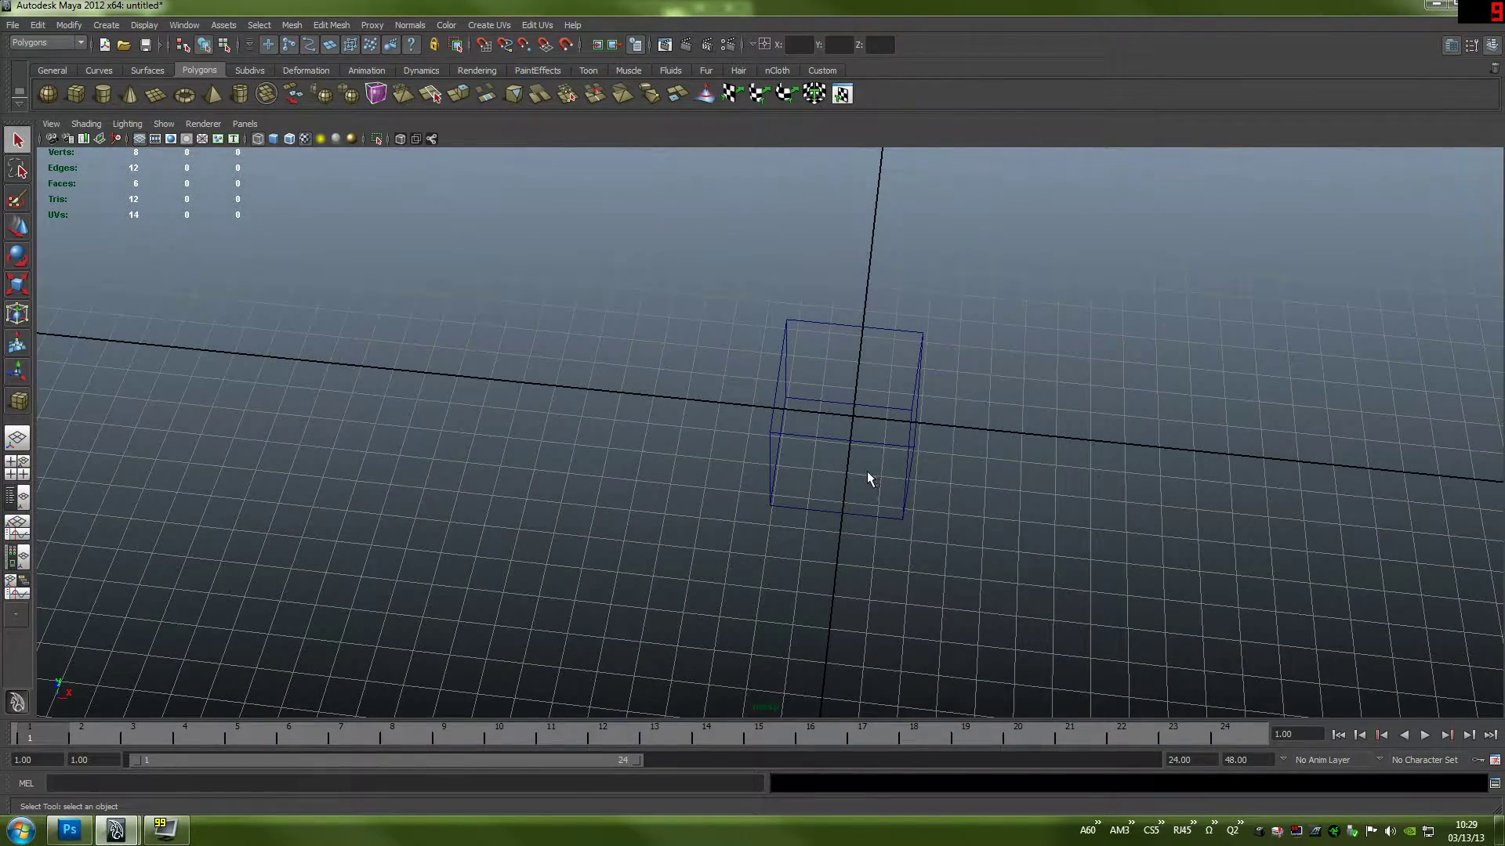
{"action": "left_click_drag", "start_coordinate": [885, 456], "coordinate": [935, 456], "text": "alt"}
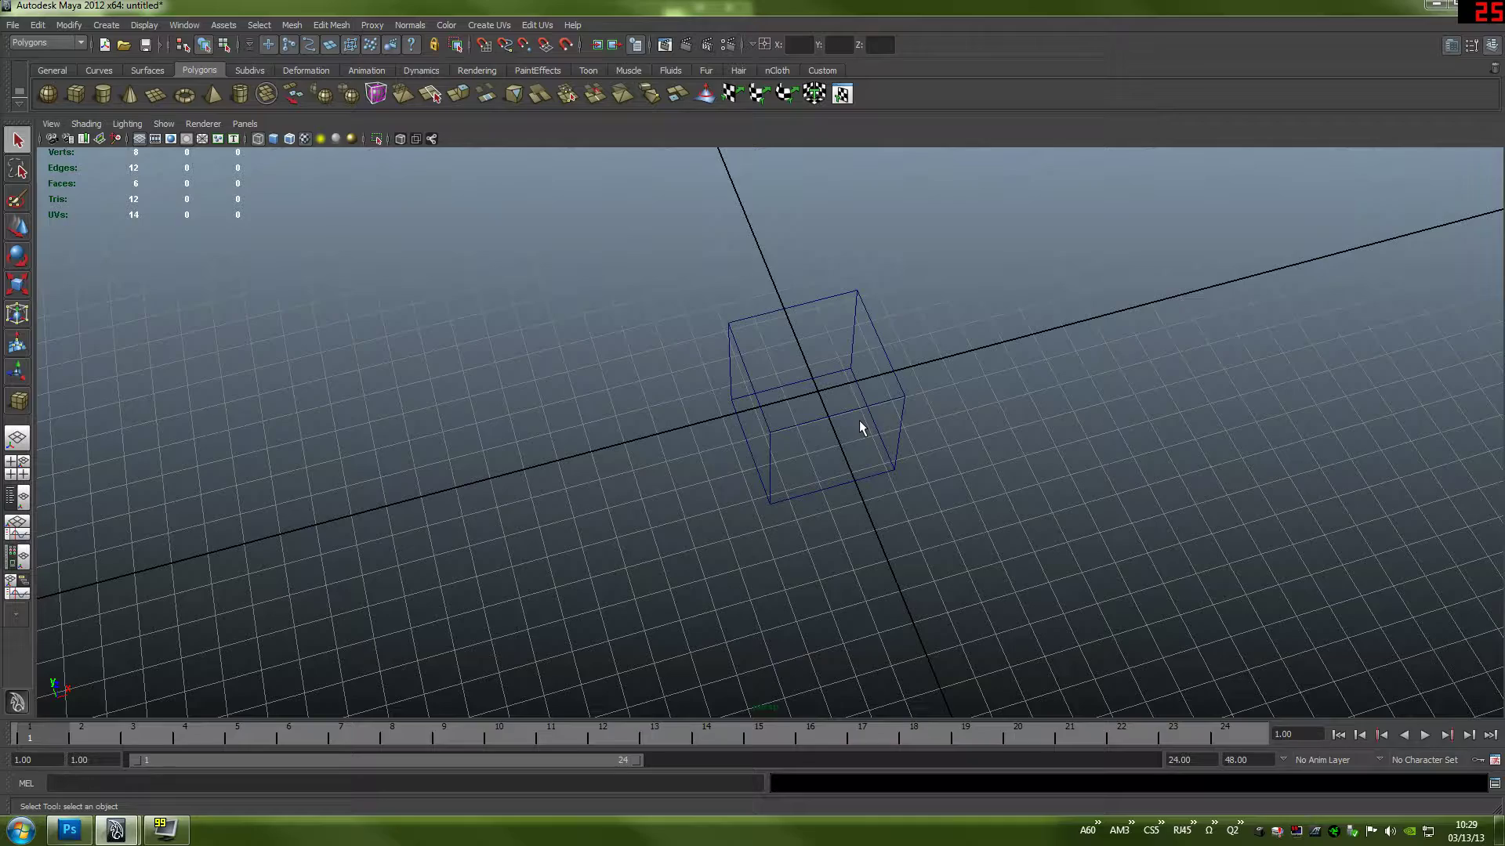
{"action": "scroll", "coordinate": [843, 415], "scroll_direction": "down", "scroll_amount": 5}
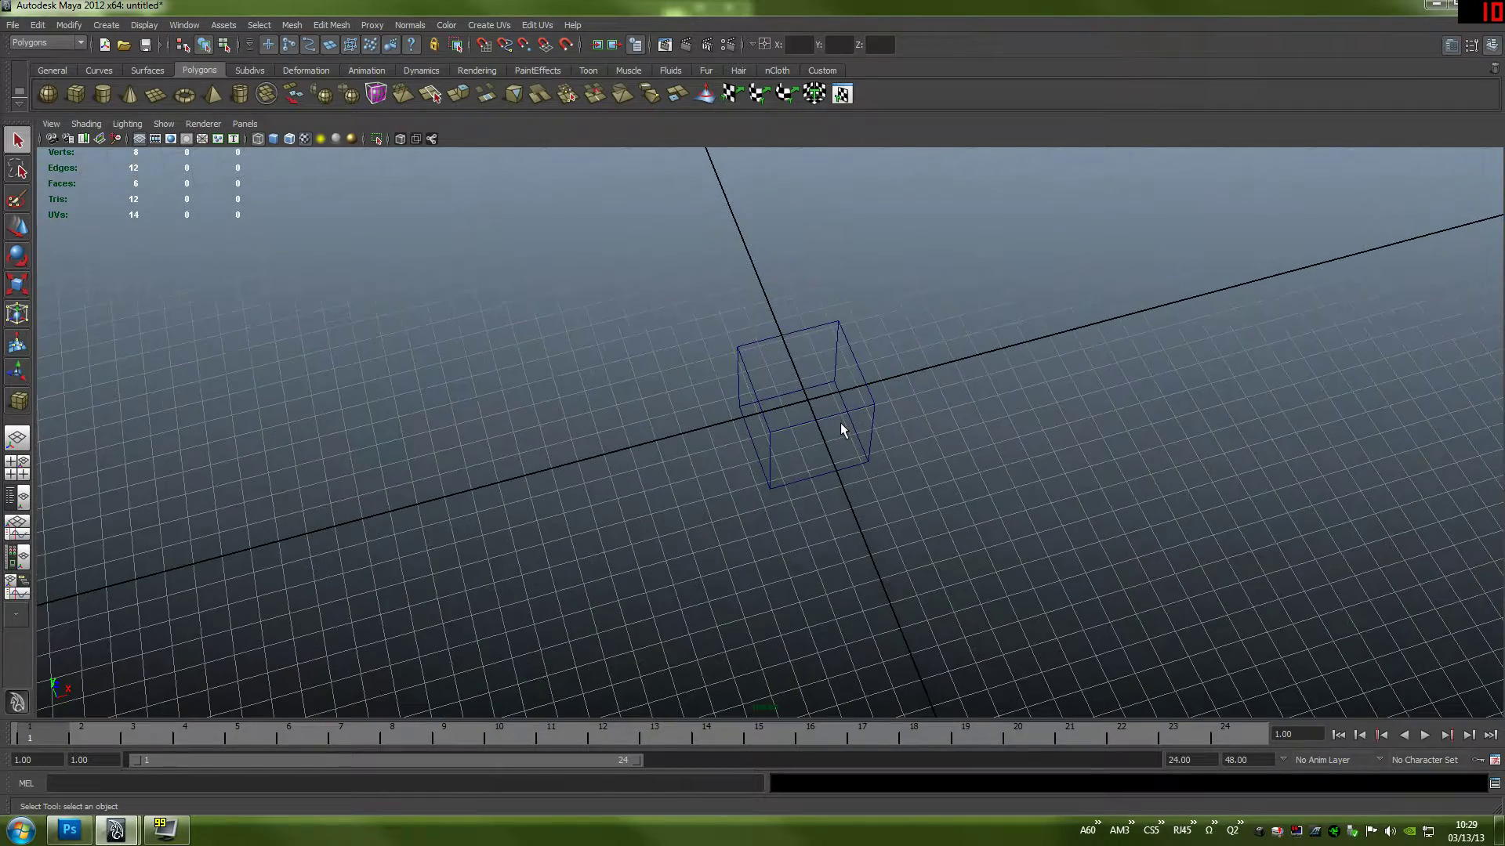
{"action": "scroll", "coordinate": [868, 392], "scroll_direction": "down", "scroll_amount": 6}
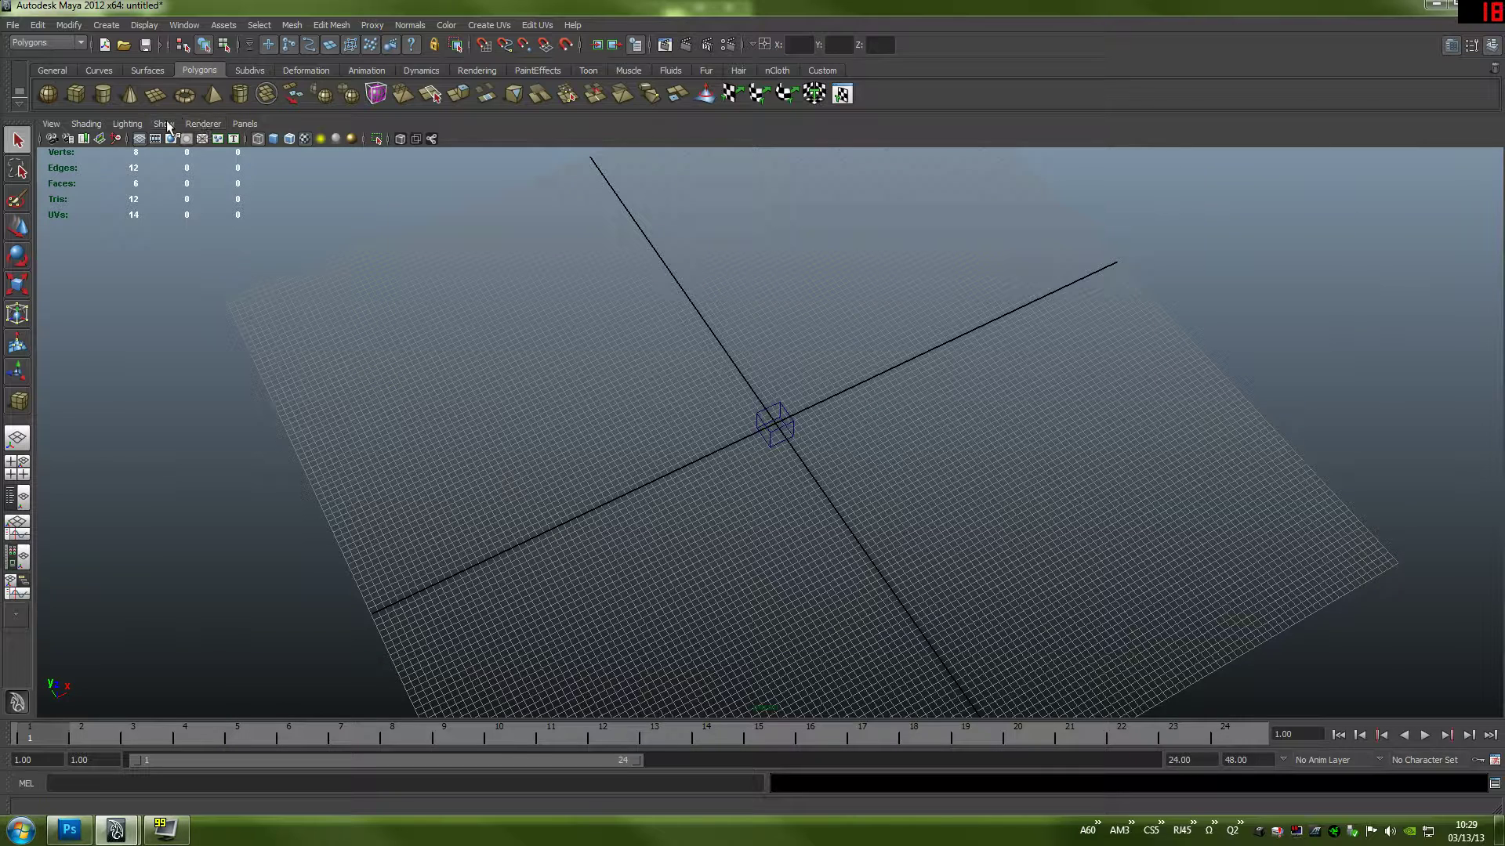
- Hide the grid in the perspective view, inspect the cube without it, and show the grid again
{"action": "left_click", "coordinate": [165, 123]}
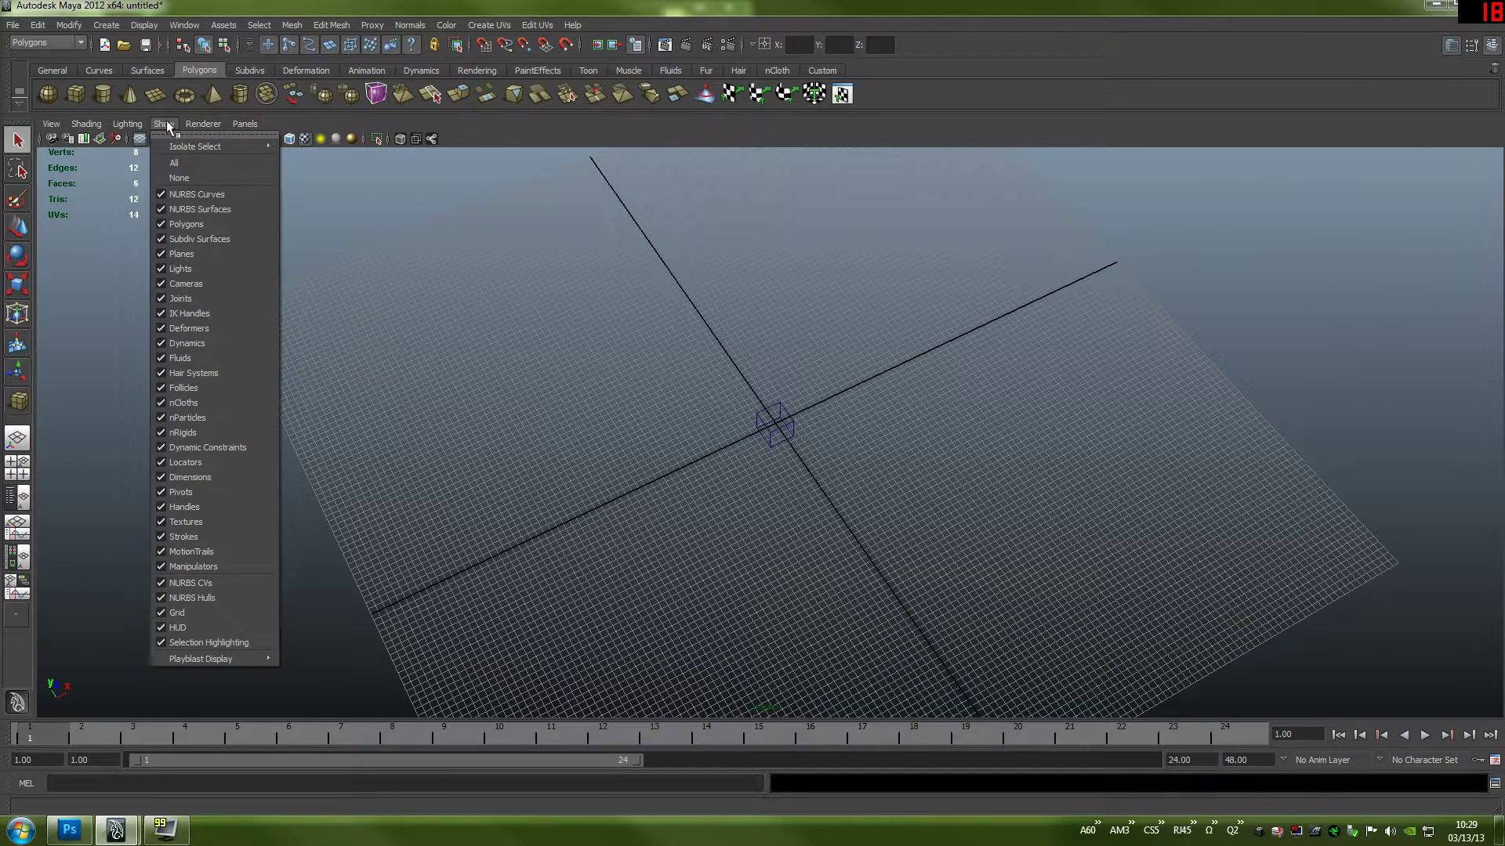
{"action": "left_click", "coordinate": [218, 614]}
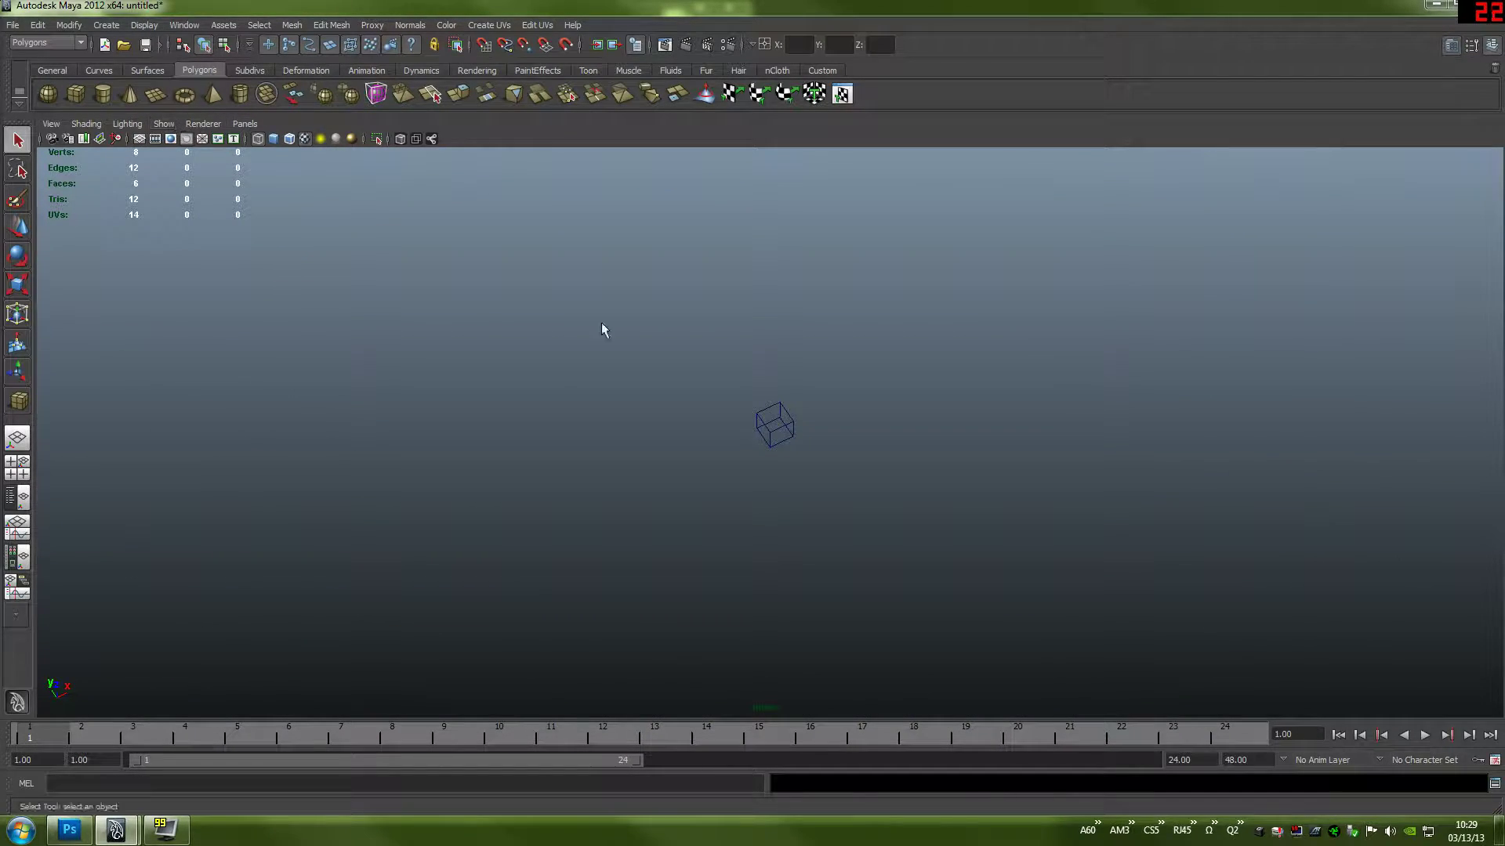
{"action": "left_click_drag", "start_coordinate": [602, 328], "coordinate": [806, 405], "text": "alt"}
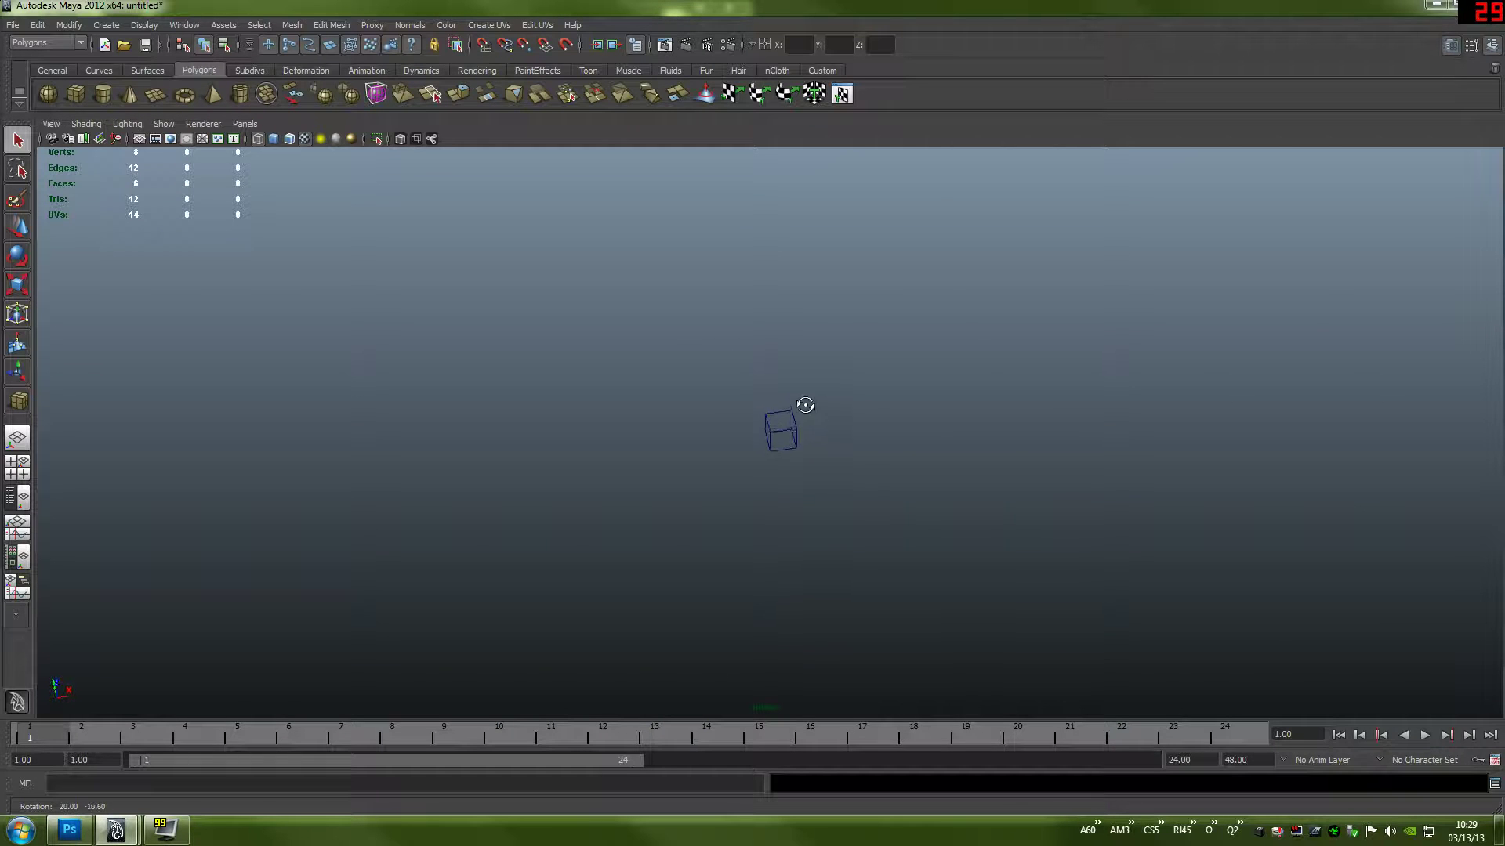
{"action": "left_click", "coordinate": [166, 124]}
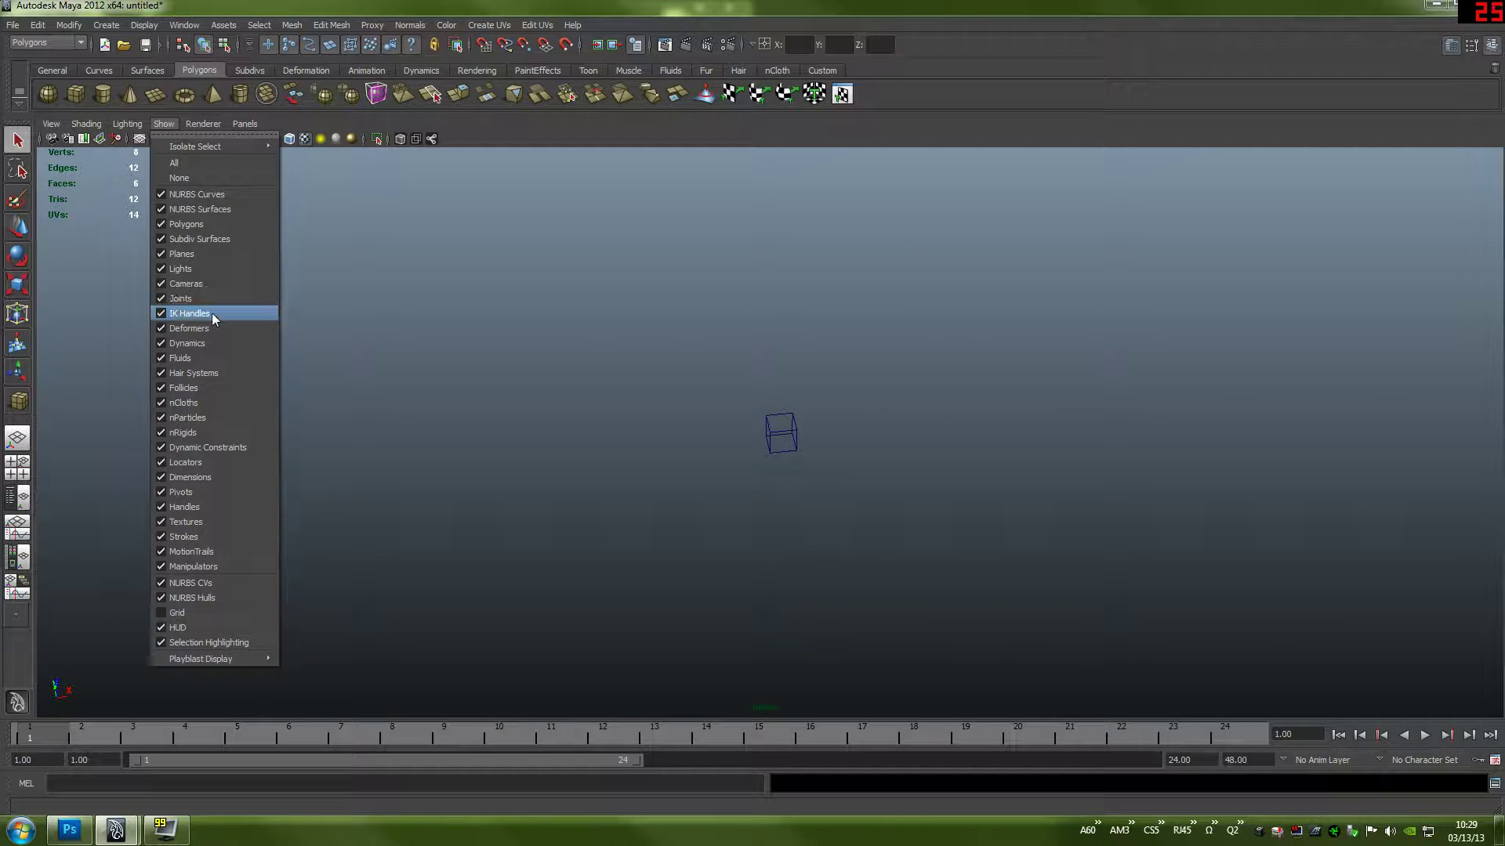
{"action": "left_click", "coordinate": [213, 610]}
{"action": "left_click_drag", "start_coordinate": [829, 457], "coordinate": [805, 422], "text": "alt"}
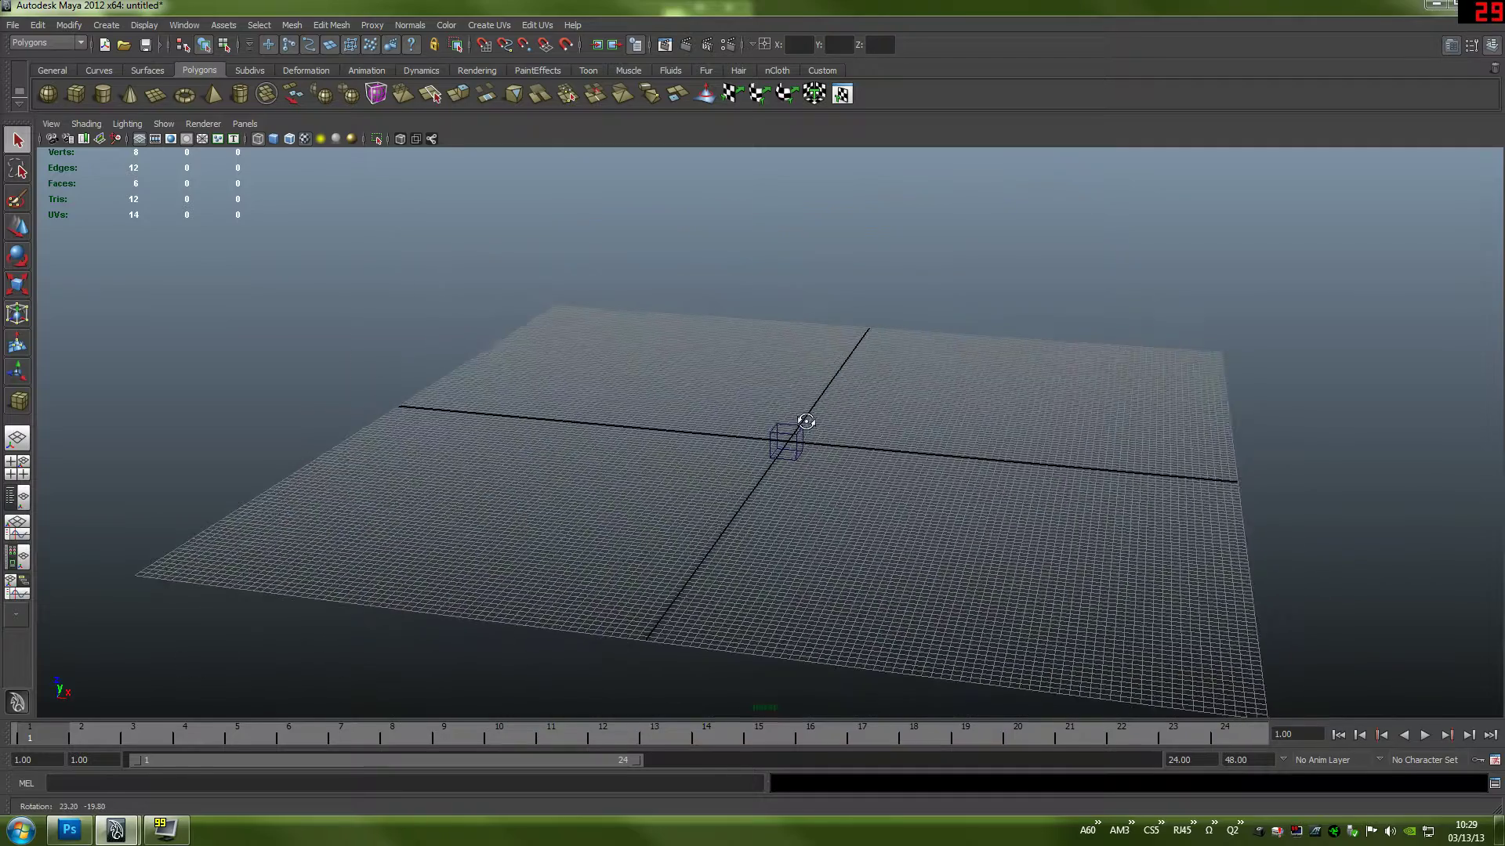
{"action": "right_click_drag", "start_coordinate": [806, 421], "coordinate": [826, 417], "text": "alt"}
- Review the grid options for size, subdivisions, colors and display, and close them without changes
{"action": "left_click", "coordinate": [144, 25]}
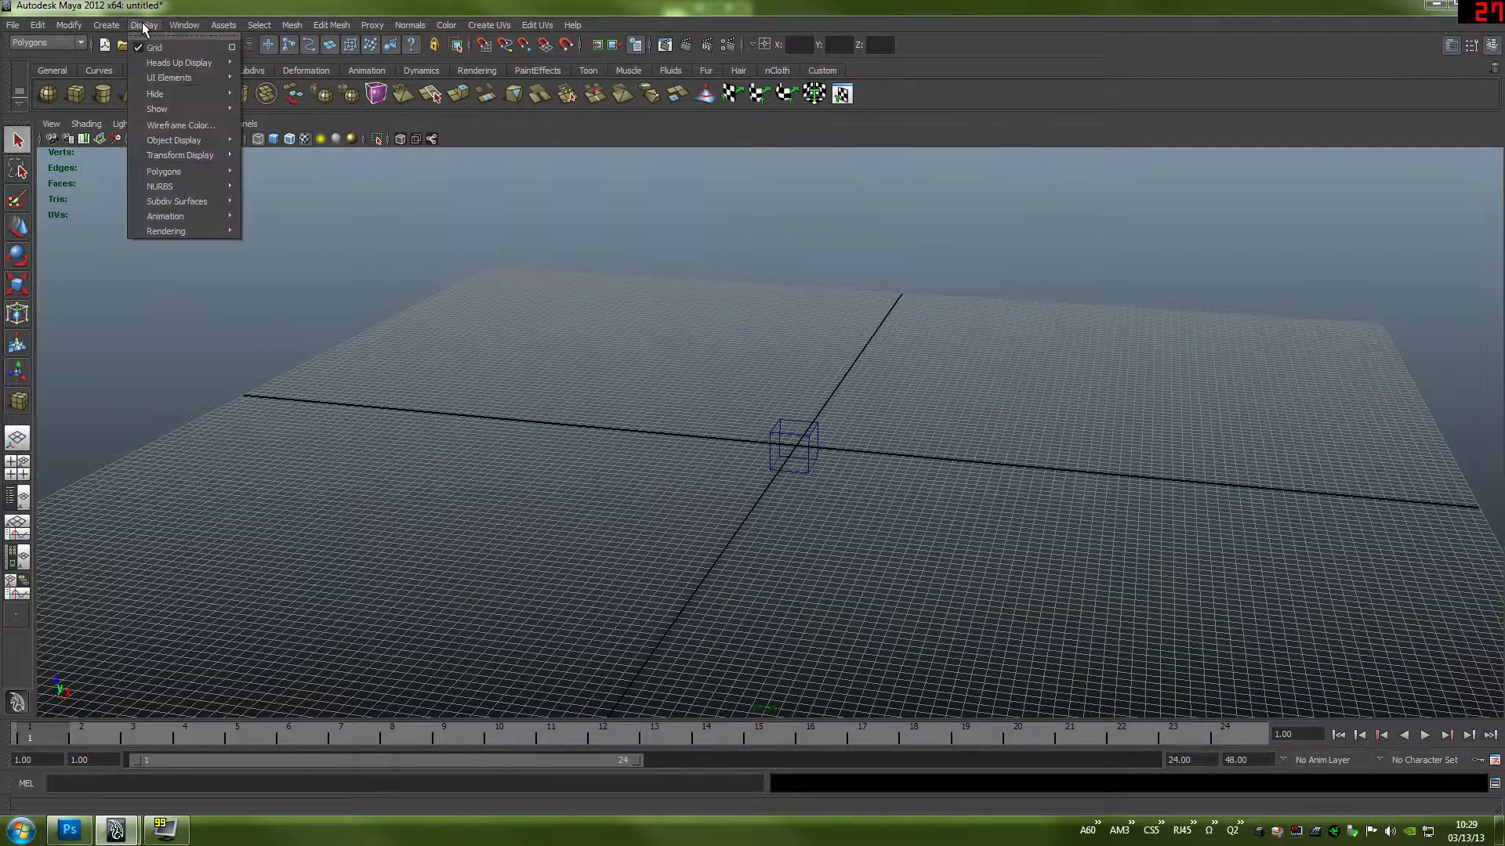
{"action": "left_click", "coordinate": [232, 47]}
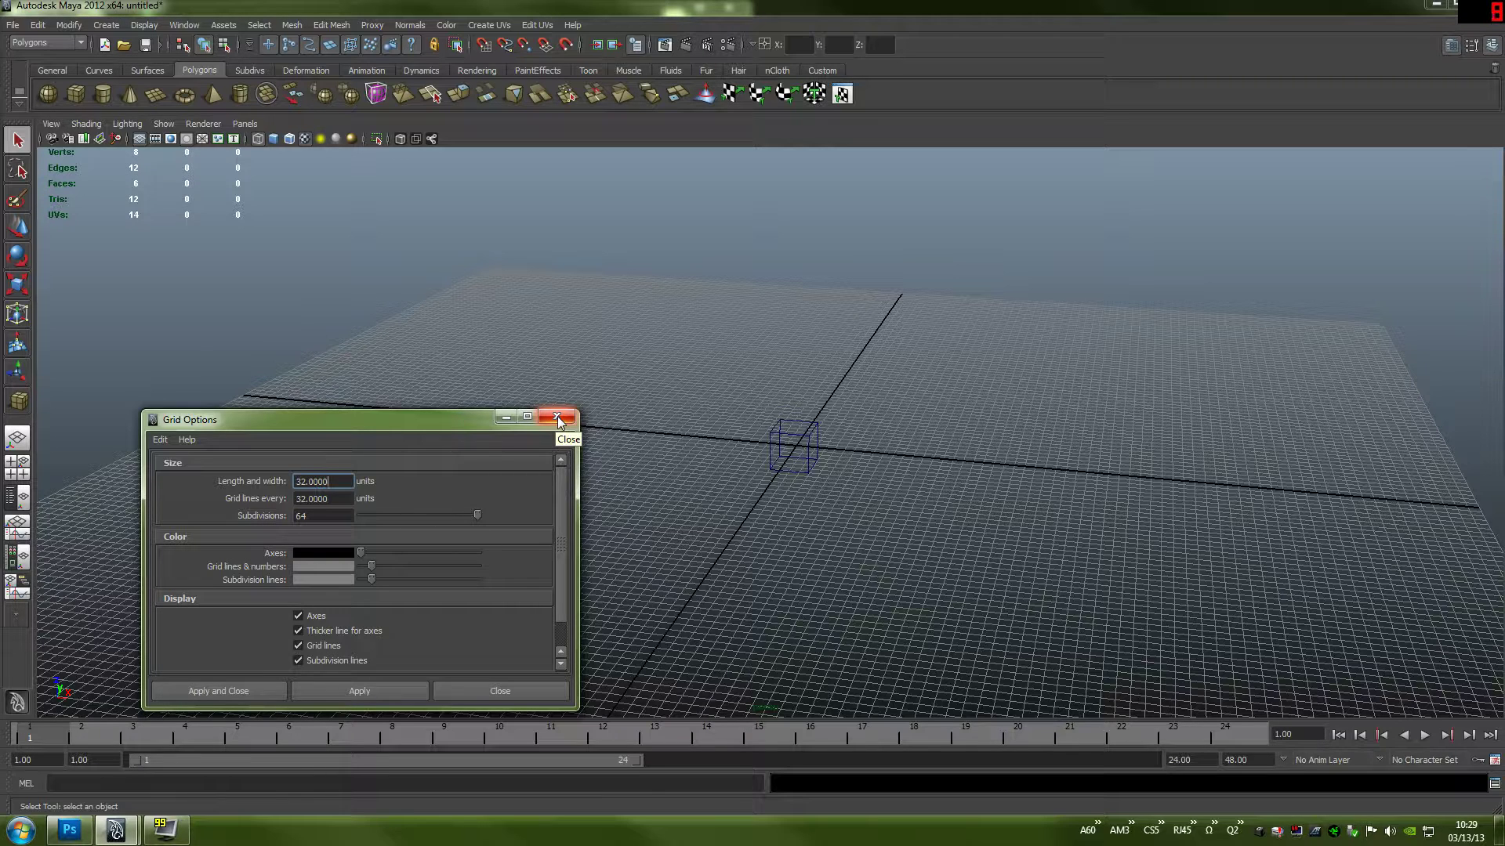
{"action": "scroll", "coordinate": [566, 529], "scroll_direction": "down", "scroll_amount": 1}
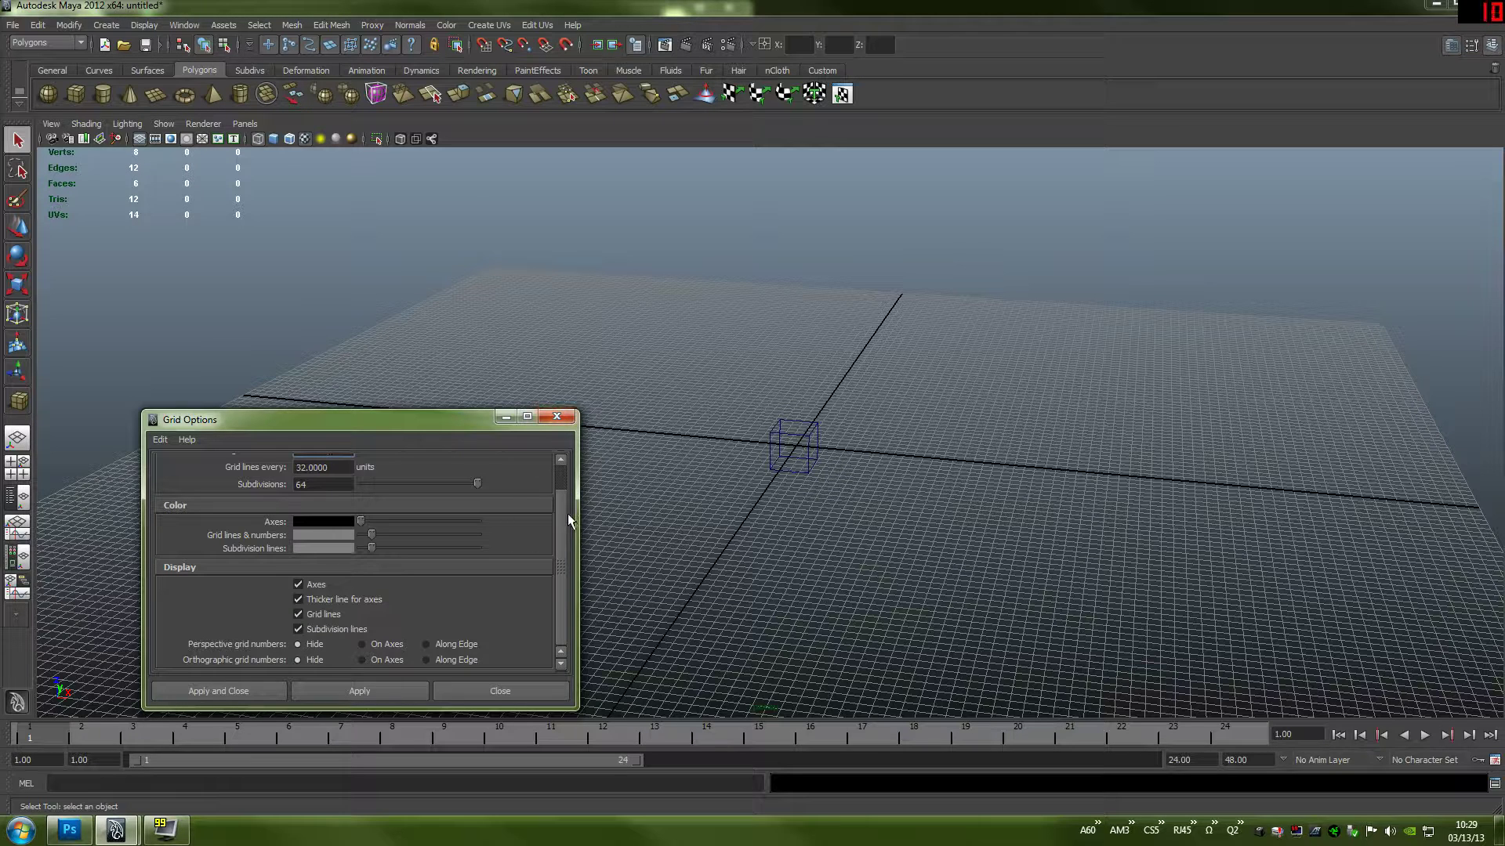
{"action": "scroll", "coordinate": [571, 481], "scroll_direction": "up", "scroll_amount": 1}
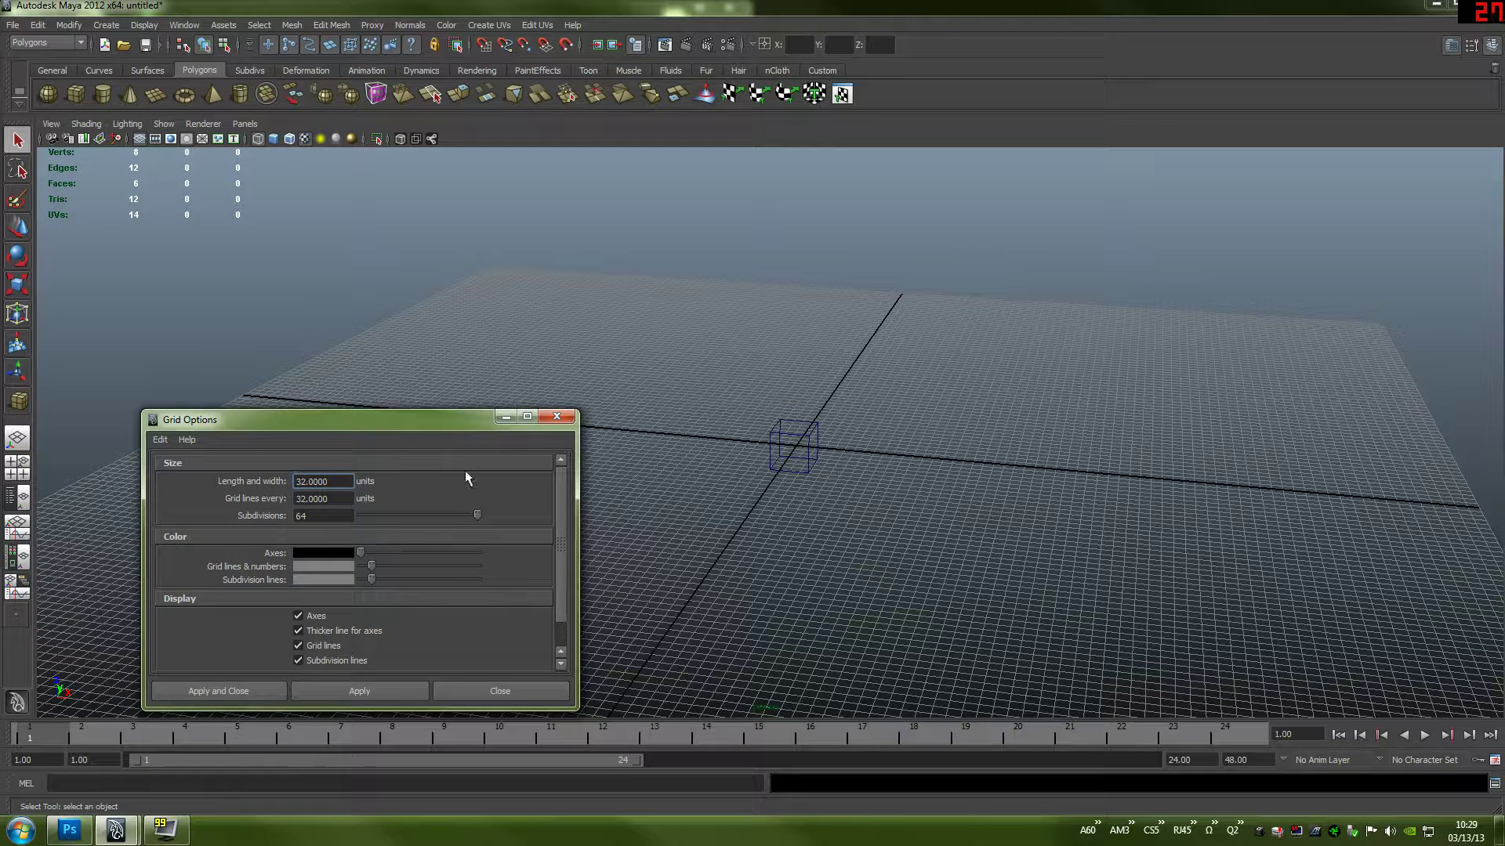
{"action": "left_click", "coordinate": [548, 415]}
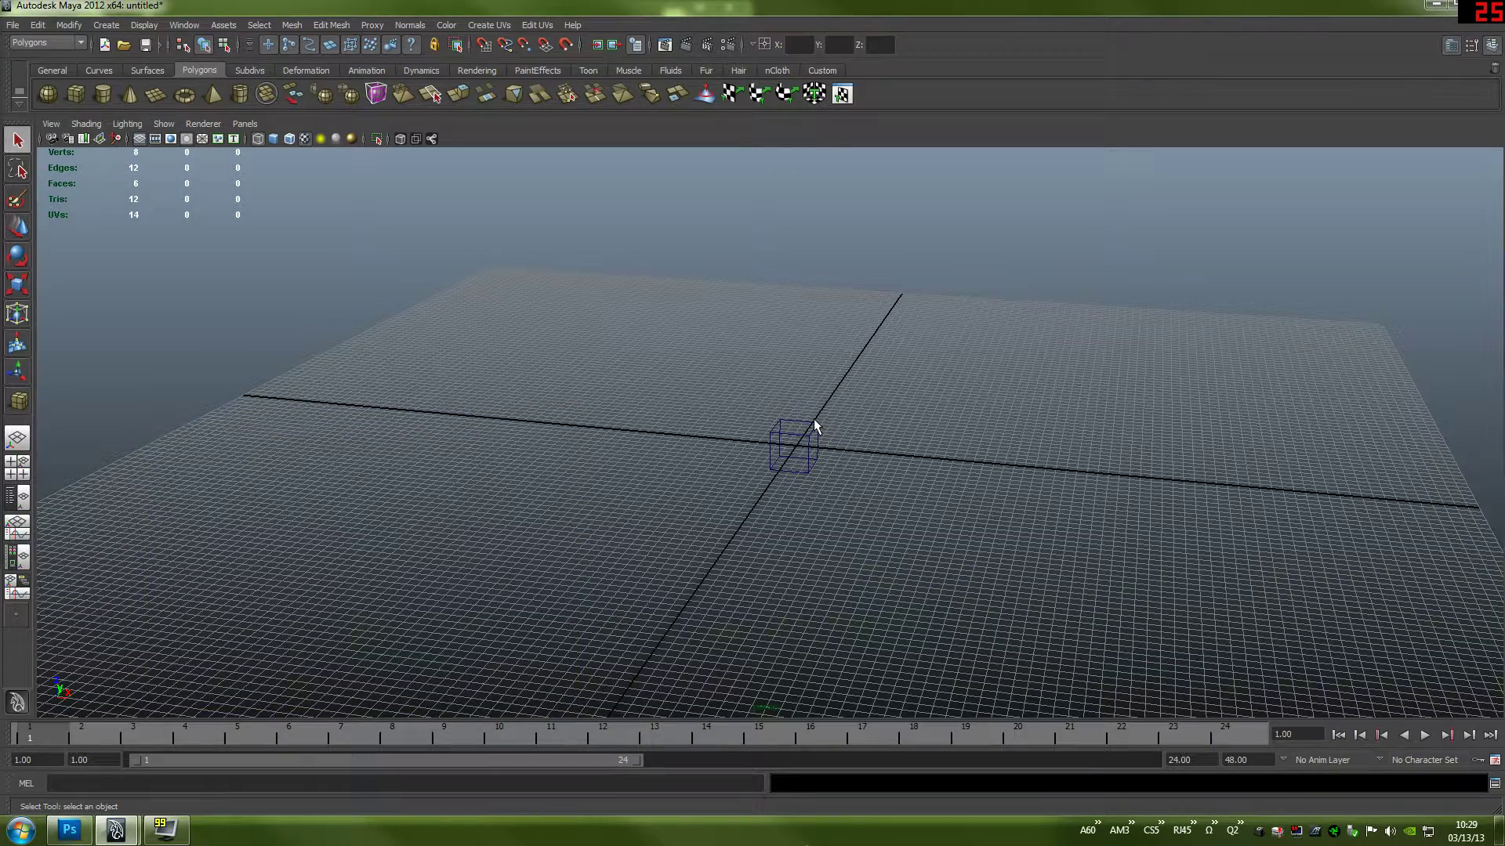
- Select the cube in object mode and cycle through the Move, Rotate and Scale tools, ending with the Move tool
{"action": "left_click_drag", "start_coordinate": [809, 435], "coordinate": [886, 461], "text": "alt"}
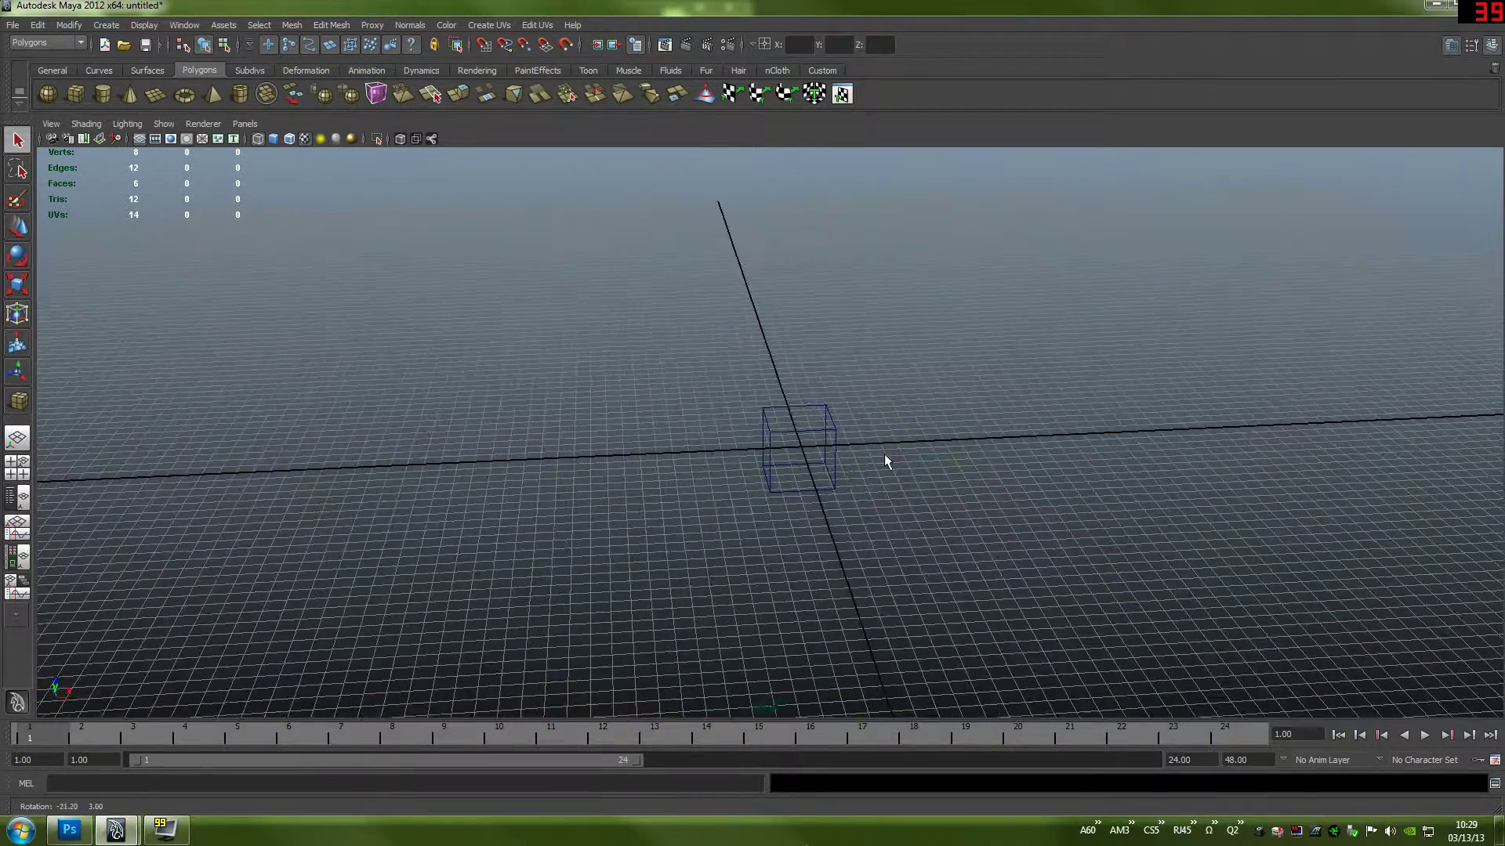
{"action": "right_click_drag", "start_coordinate": [823, 429], "coordinate": [868, 411]}
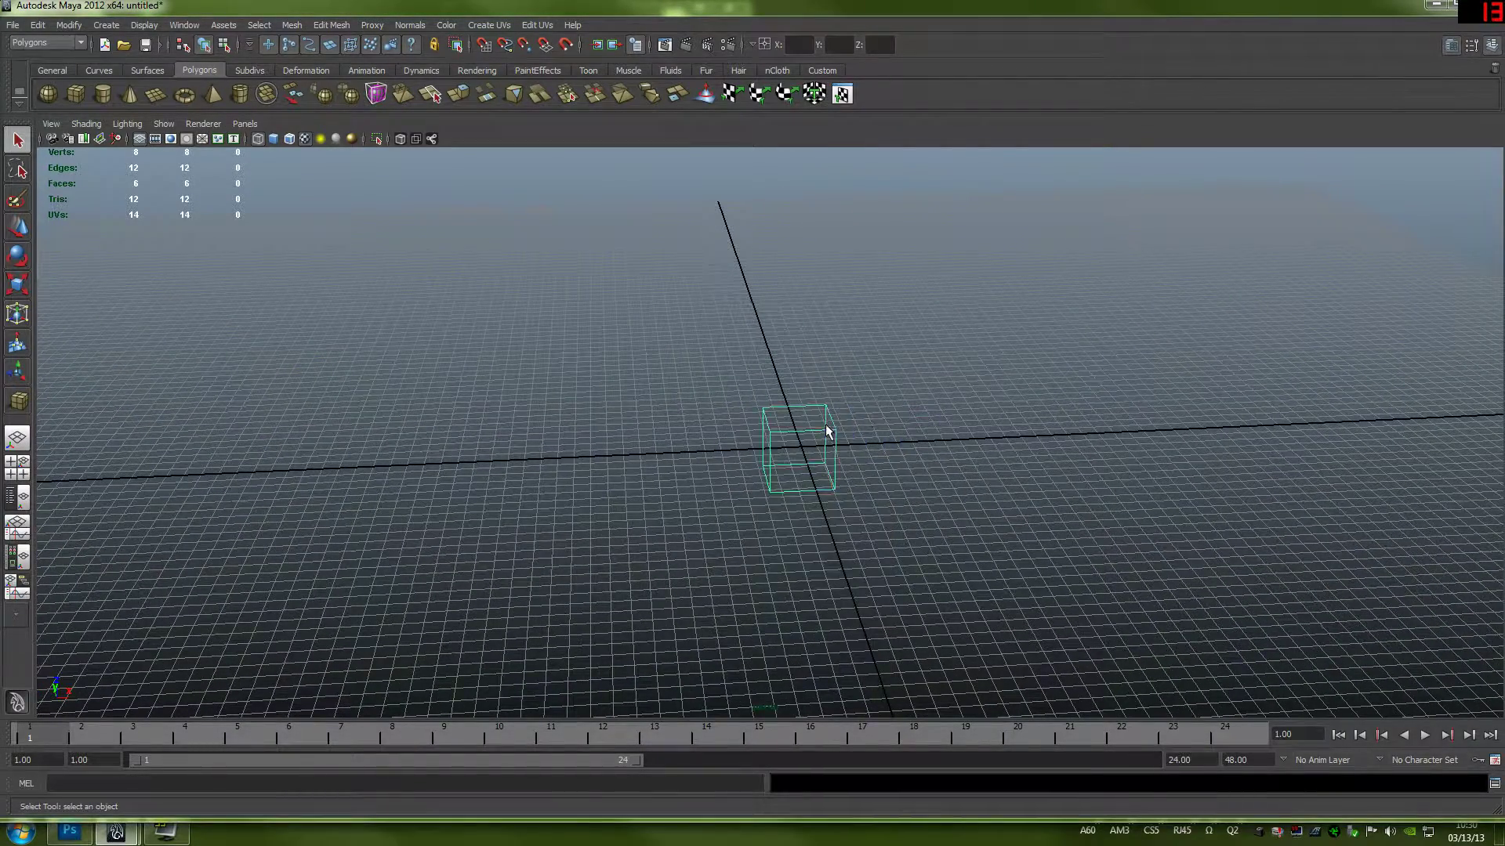
{"action": "mouse_move", "coordinate": [820, 435]}
{"action": "left_mouse_down", "text": "alt"}
{"action": "mouse_move", "coordinate": [870, 433]}
{"action": "mouse_move", "coordinate": [826, 473]}
{"action": "mouse_move", "coordinate": [911, 439]}
{"action": "mouse_move", "coordinate": [836, 460]}
{"action": "left_mouse_up", "text": "alt"}
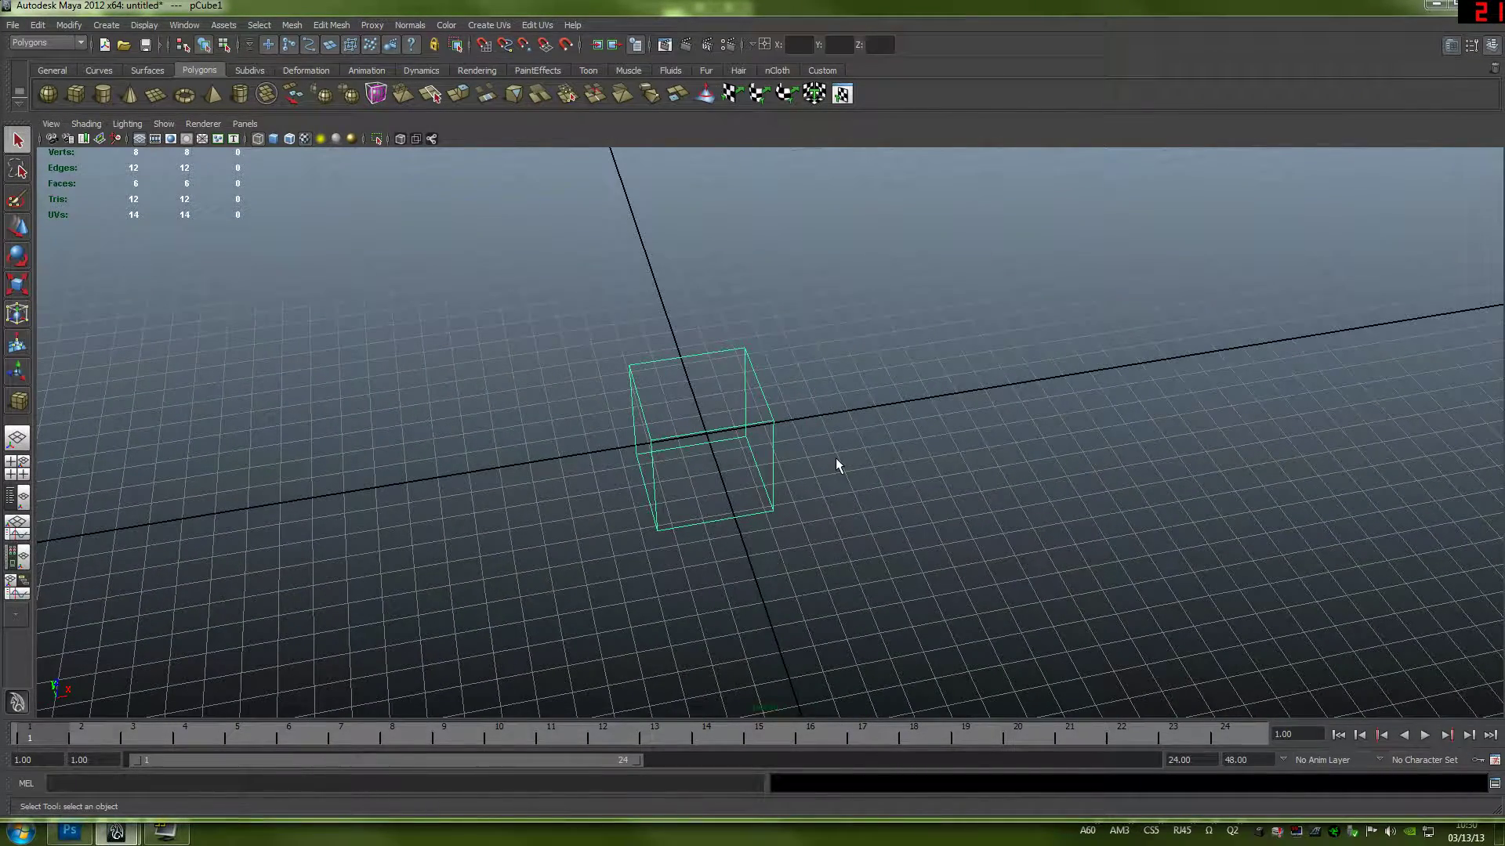
{"action": "key", "text": "w"}
{"action": "key", "text": "e"}
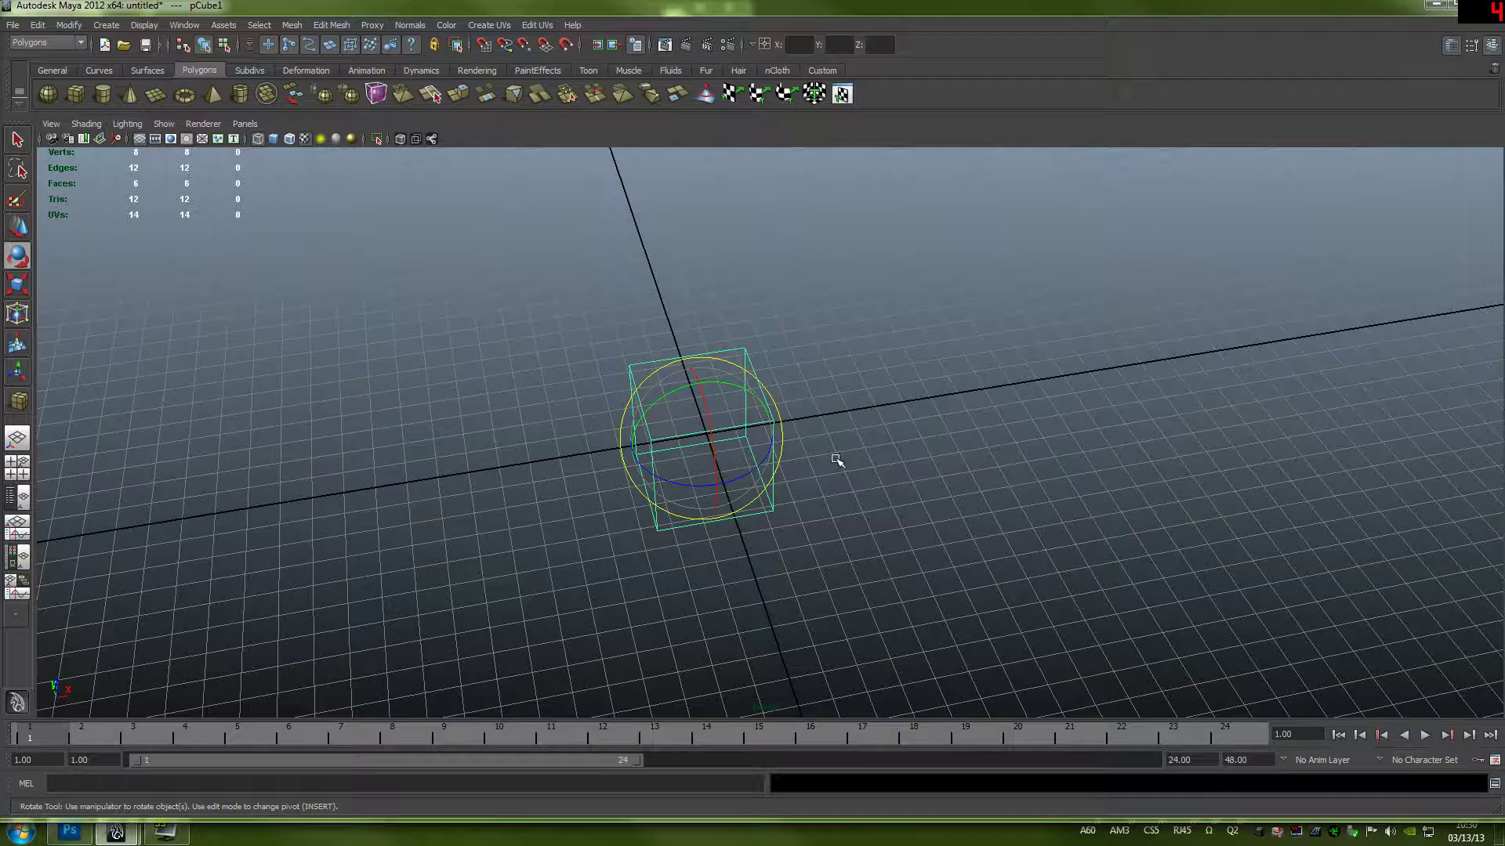
{"action": "key", "text": "r"}
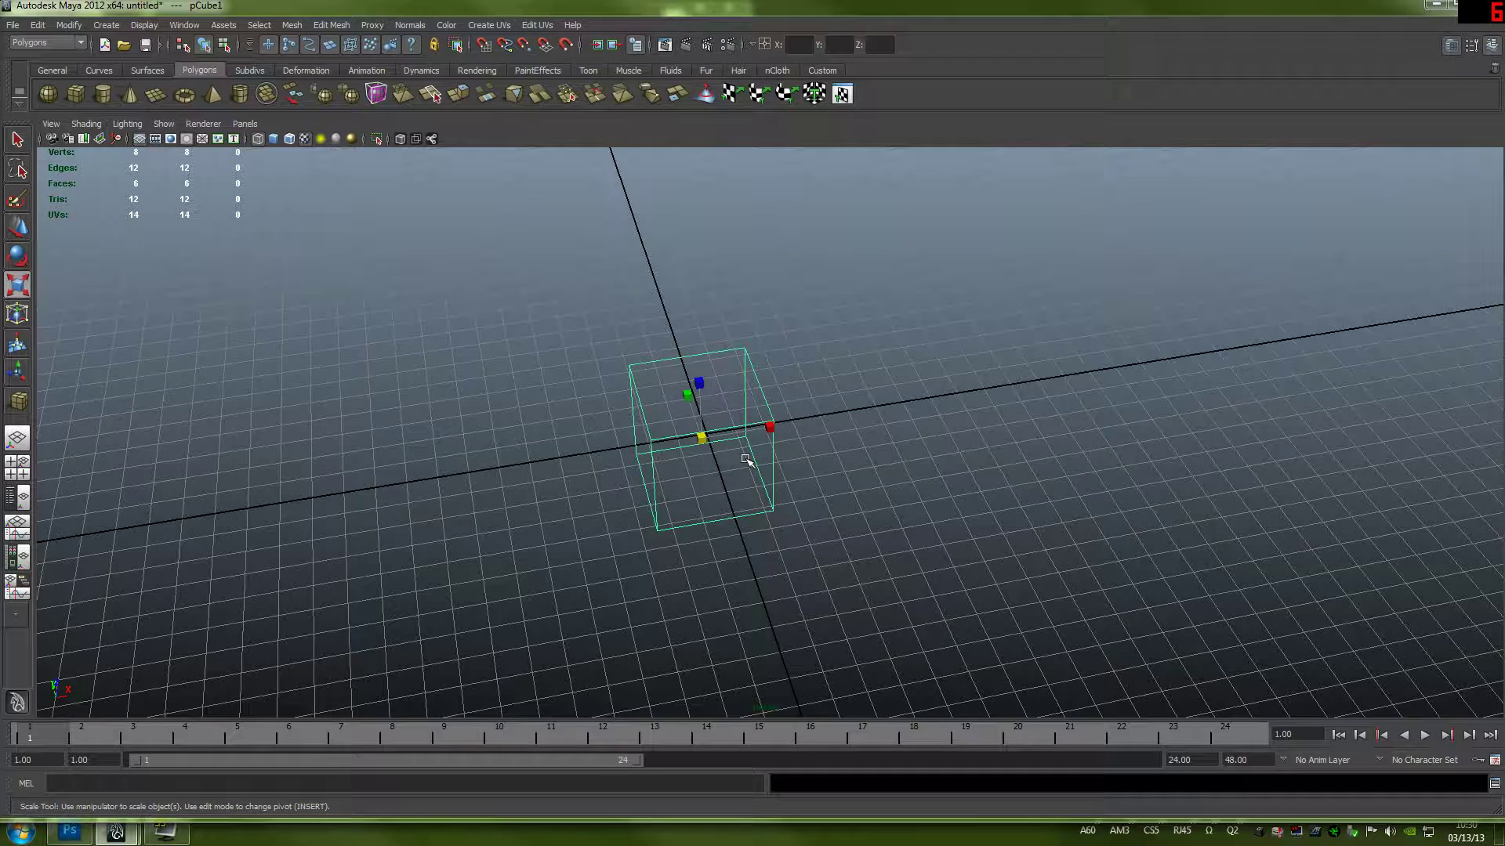
{"action": "key", "text": "w"}
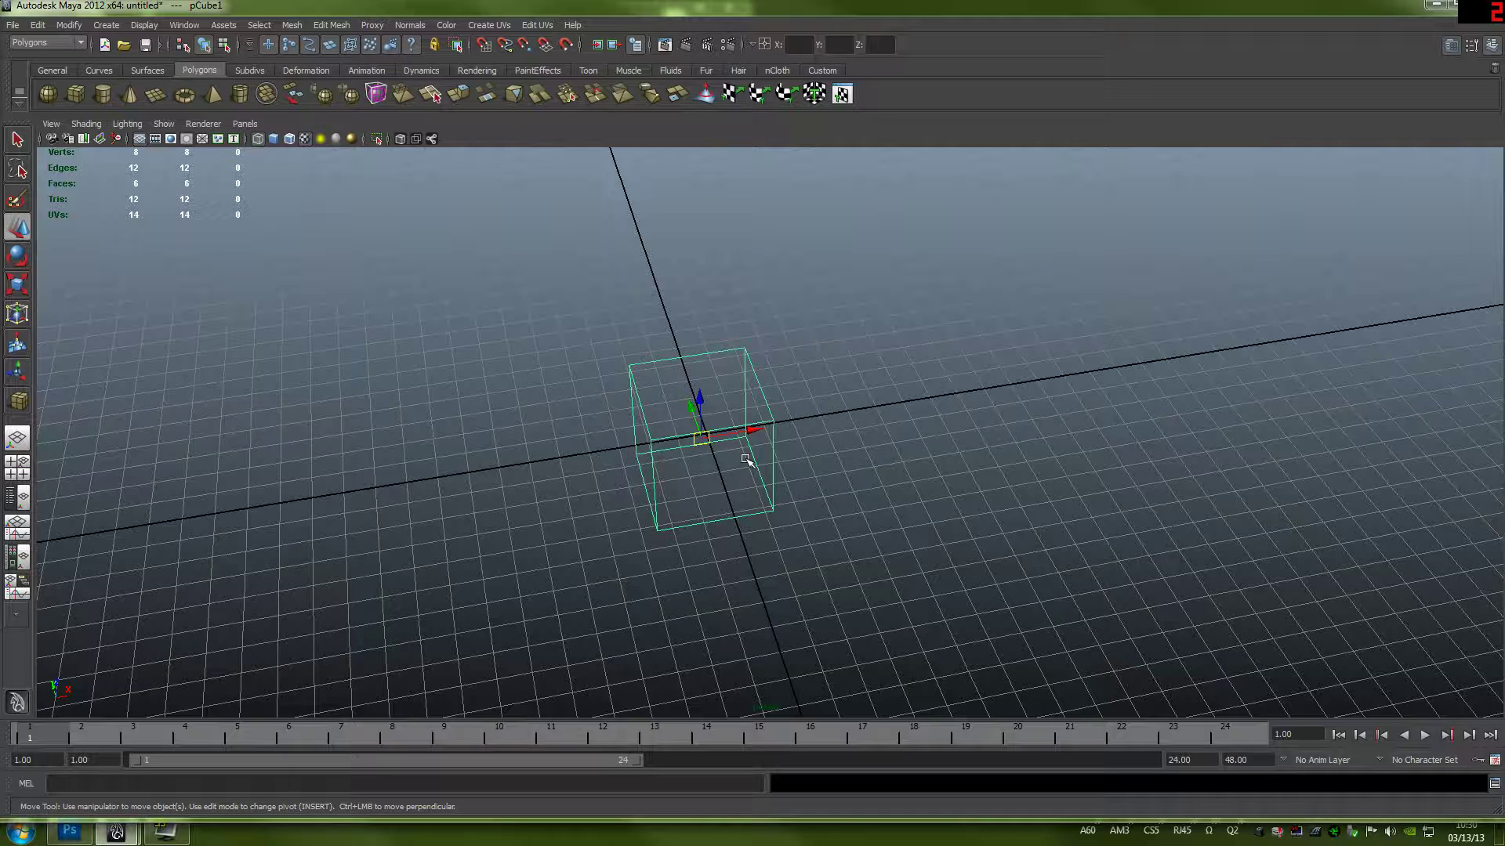
{"action": "key", "text": "e"}
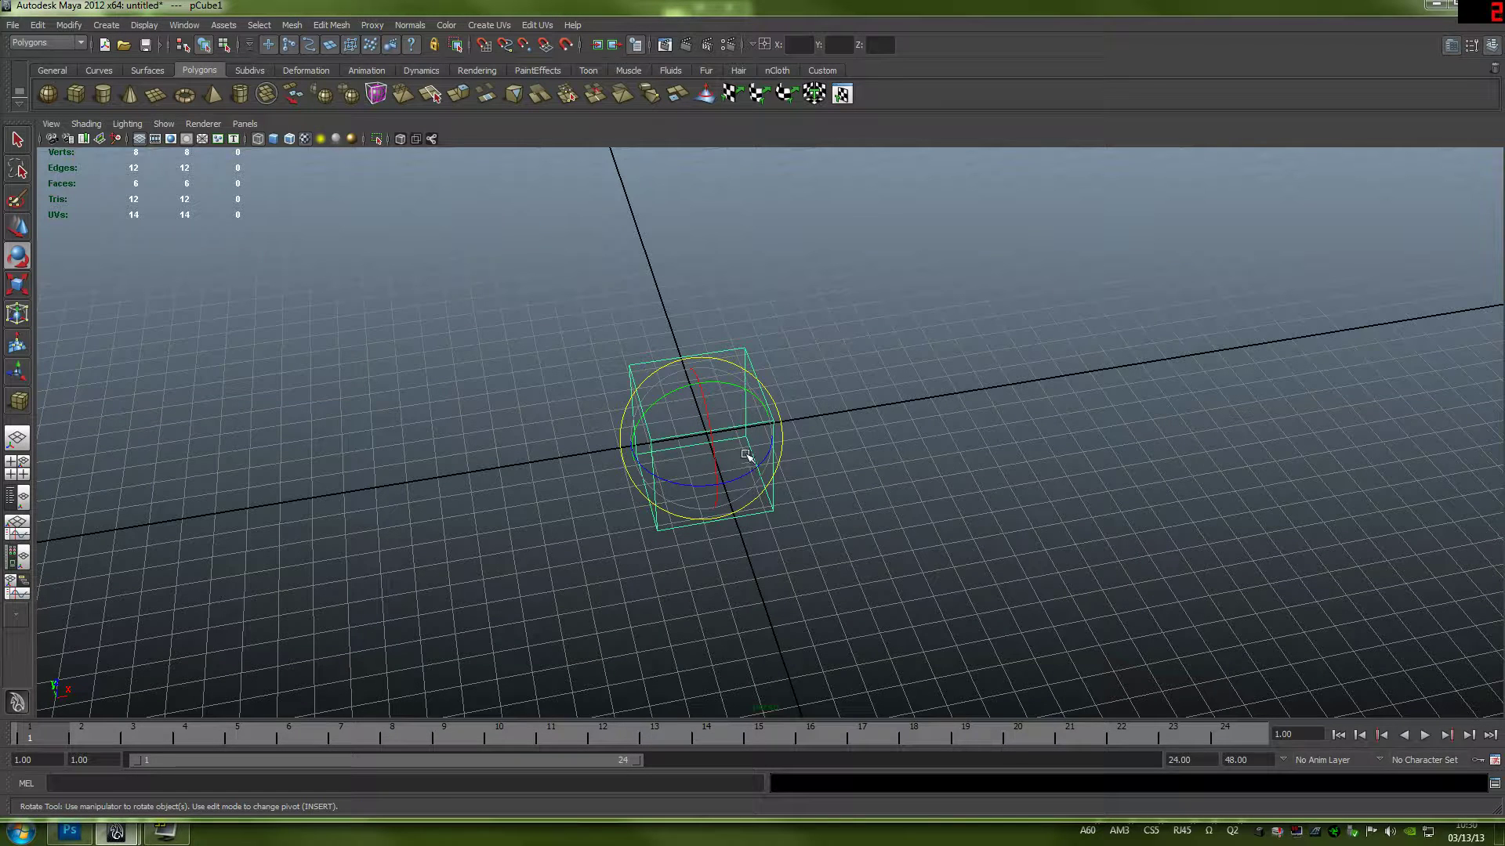
{"action": "key", "text": "r"}
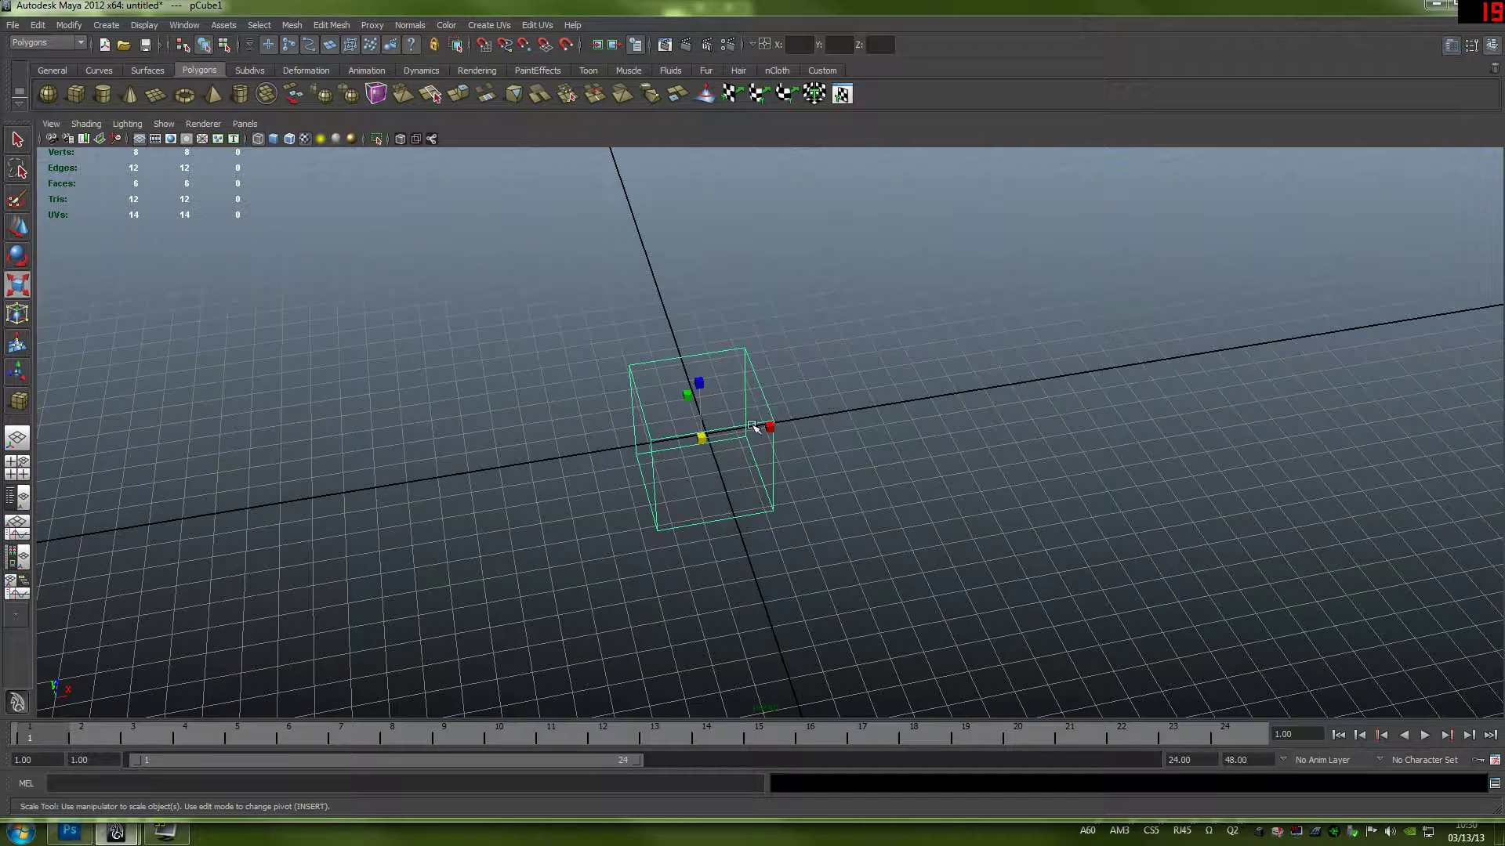
{"action": "key", "text": "w"}
- Move the cube away from the grid origin using the Move tool's Y and Z axis handles
{"action": "left_click_drag", "start_coordinate": [745, 403], "coordinate": [858, 403], "text": "alt"}
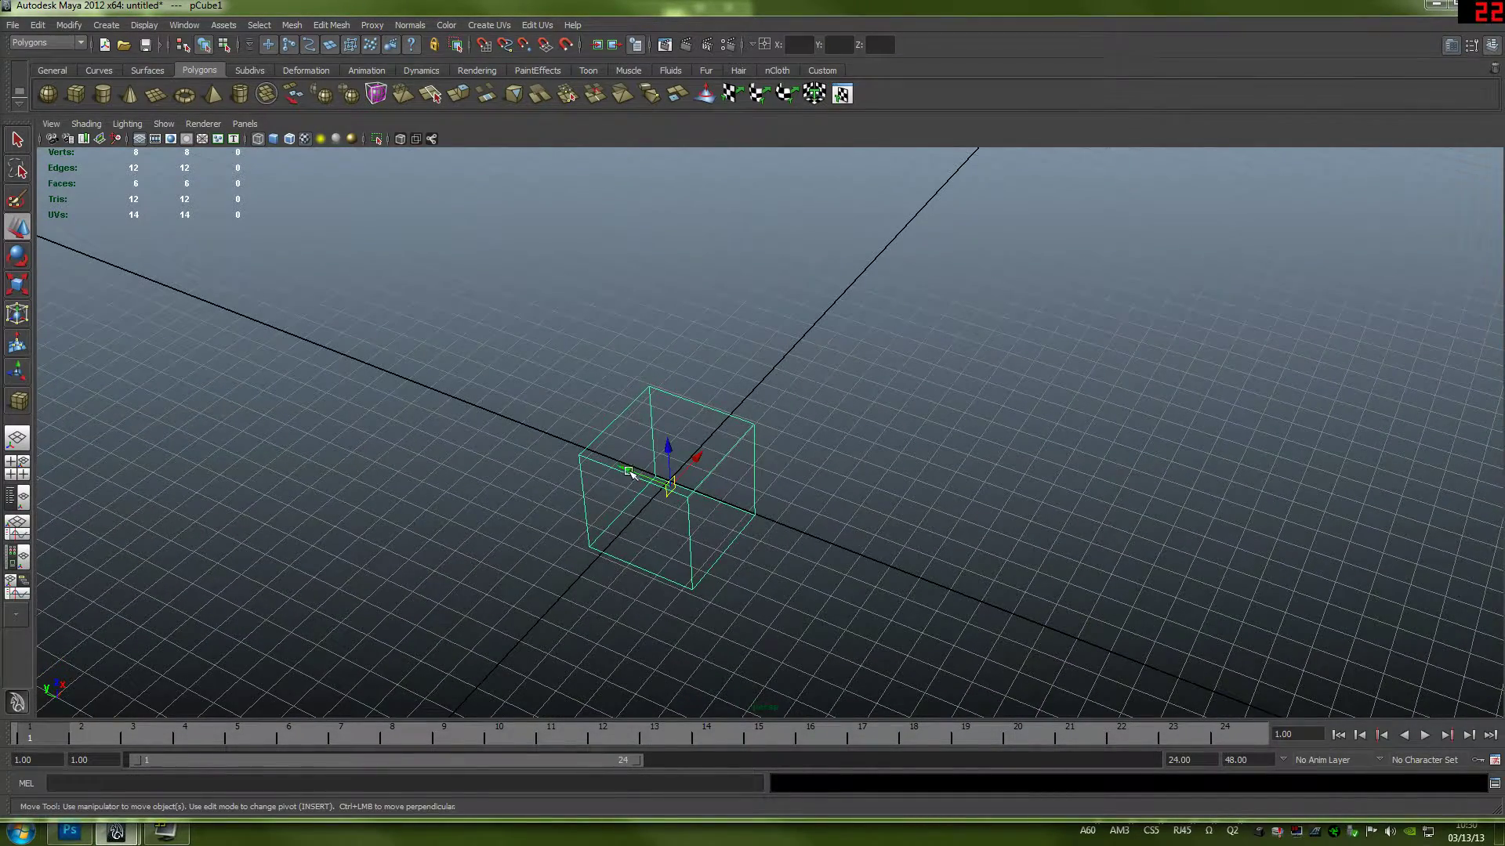
{"action": "left_click_drag", "start_coordinate": [621, 472], "coordinate": [694, 444]}
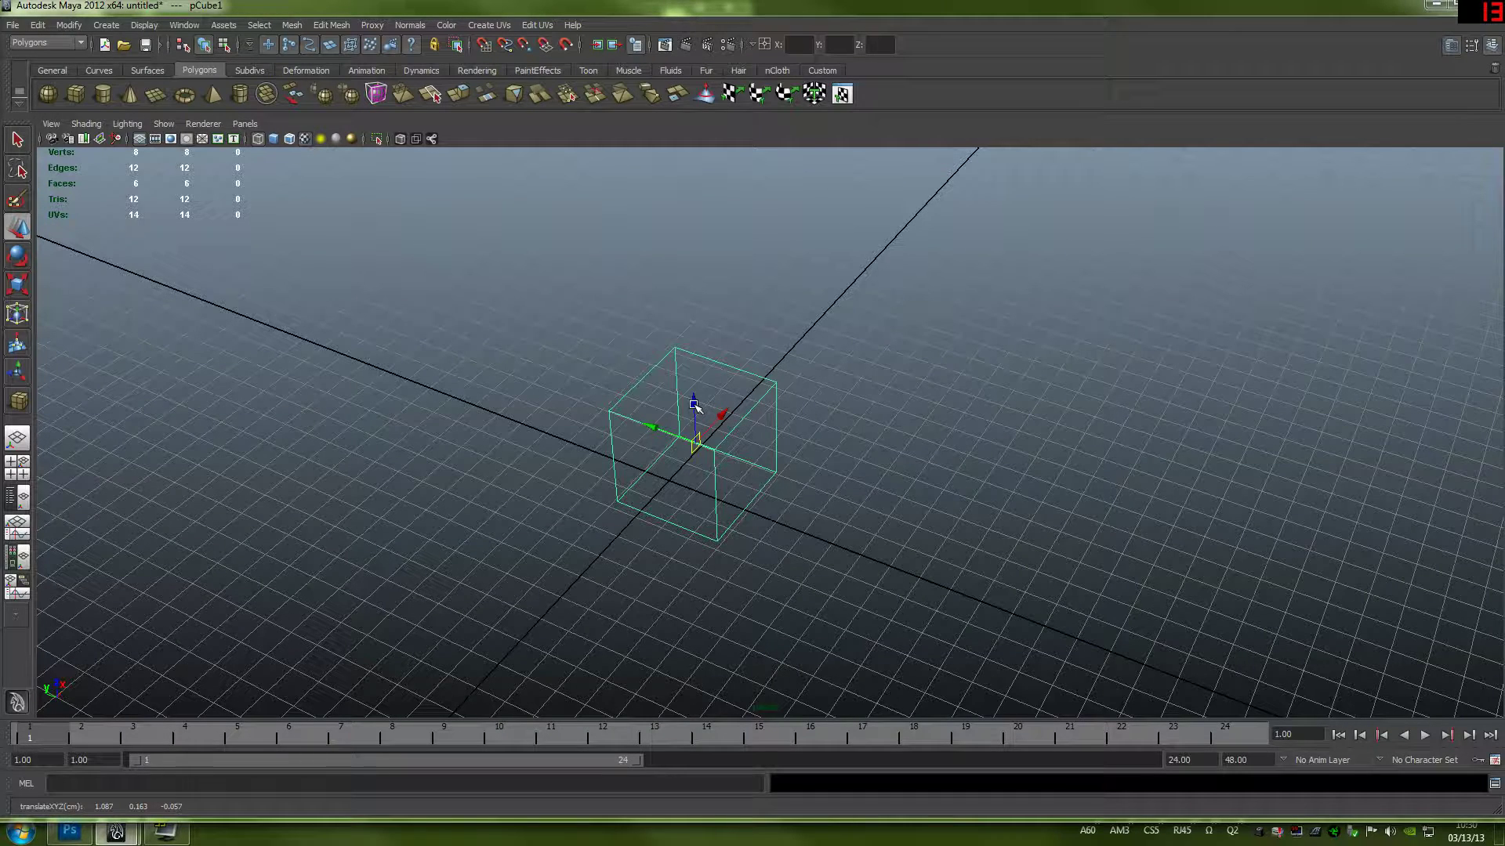
{"action": "left_click_drag", "start_coordinate": [694, 404], "coordinate": [594, 414]}
- Enable pivot editing on the cube and move its pivot down along the Z axis toward the cube's base
{"action": "left_click_drag", "start_coordinate": [927, 459], "coordinate": [757, 447], "text": "alt"}
{"action": "scroll", "coordinate": [716, 439], "scroll_direction": "up", "scroll_amount": 4}
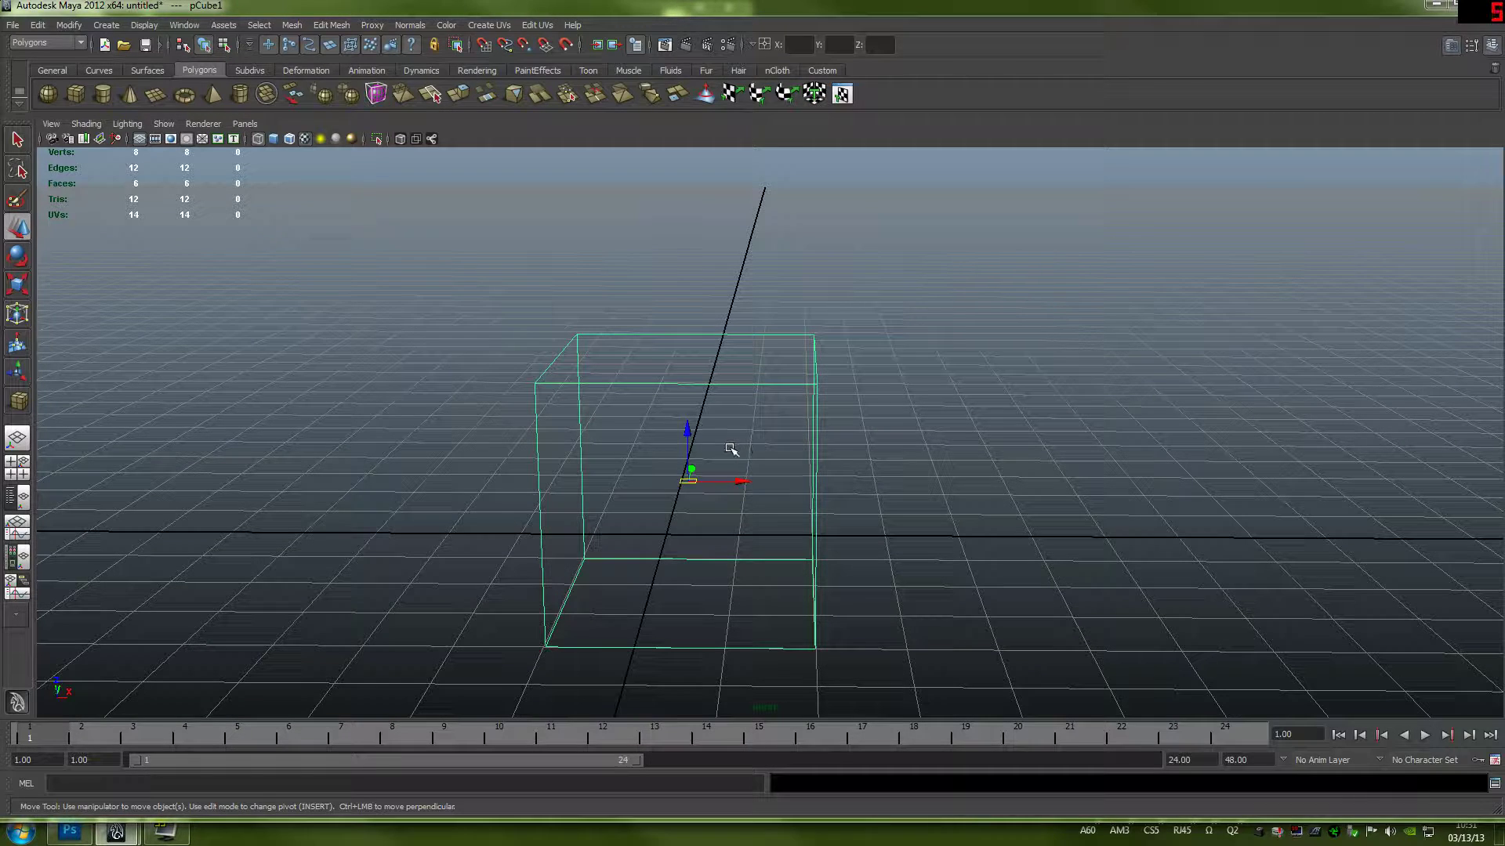
{"action": "left_click_drag", "start_coordinate": [763, 447], "coordinate": [783, 446], "text": "alt"}
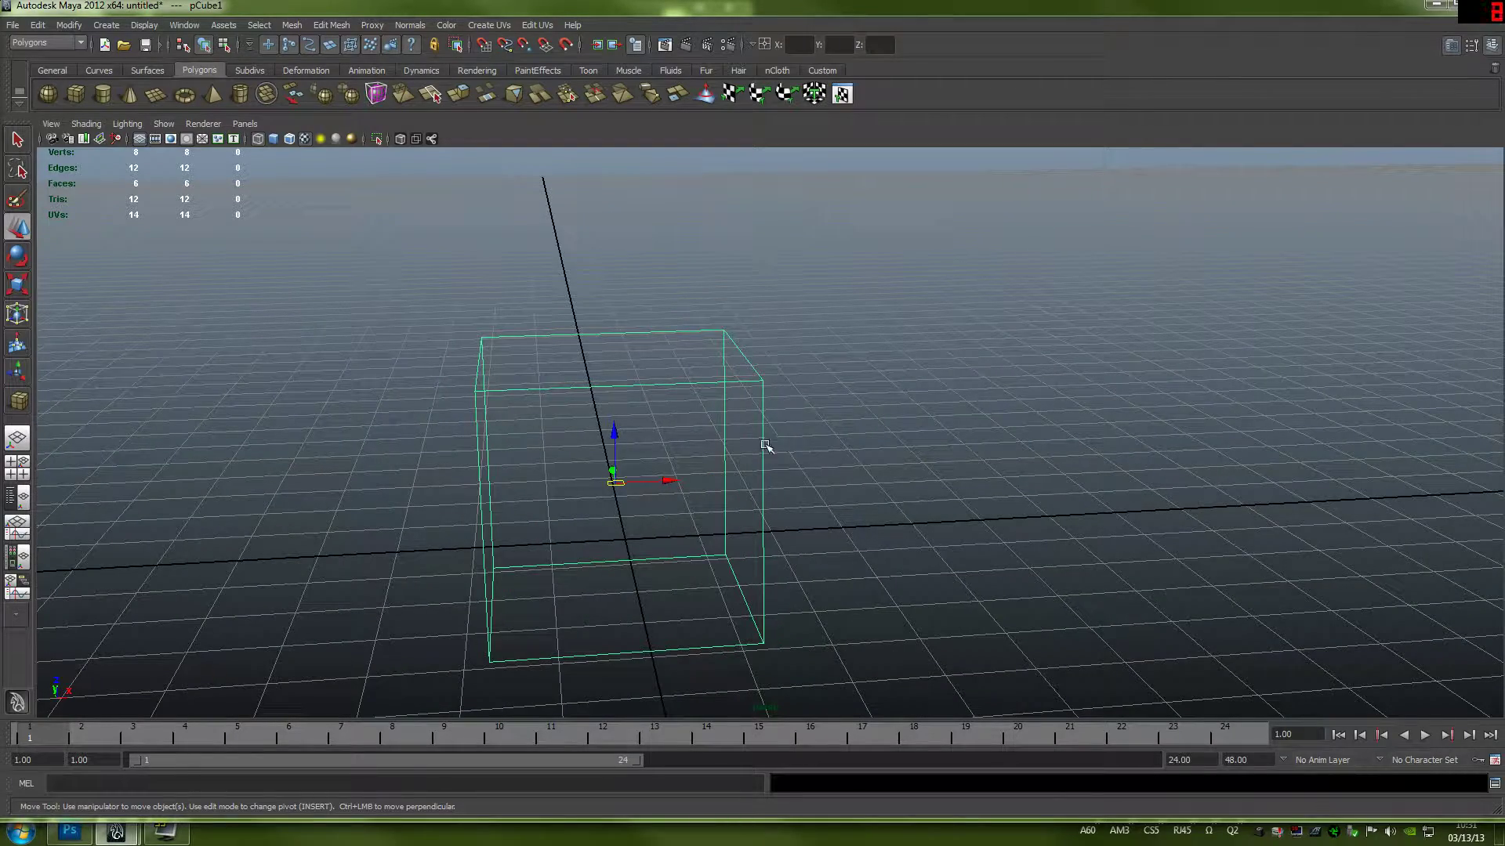
{"action": "key", "text": "Insert"}
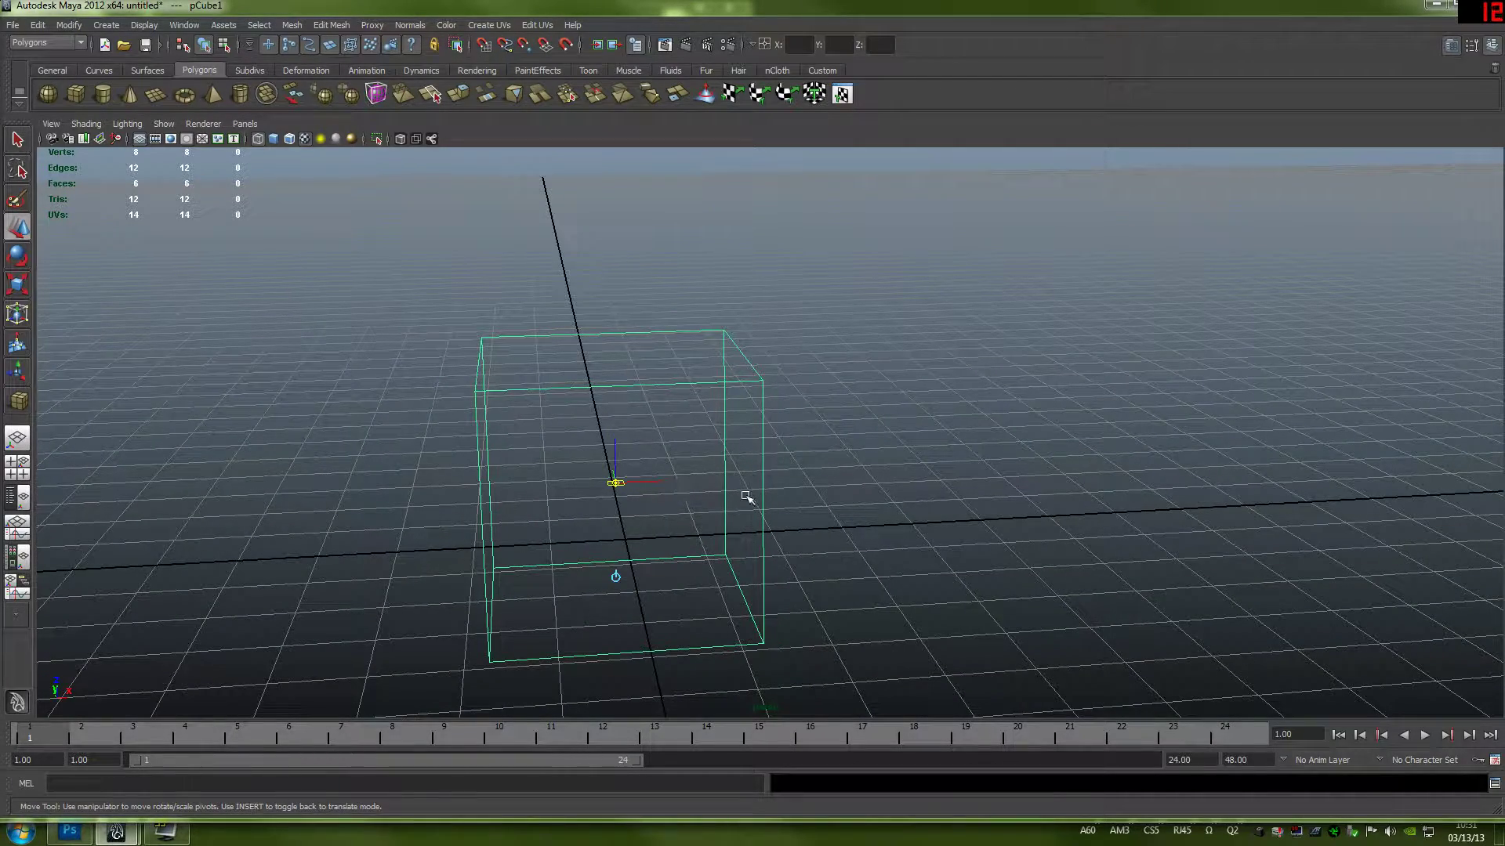
{"action": "left_click_drag", "start_coordinate": [712, 459], "coordinate": [731, 421], "text": "alt"}
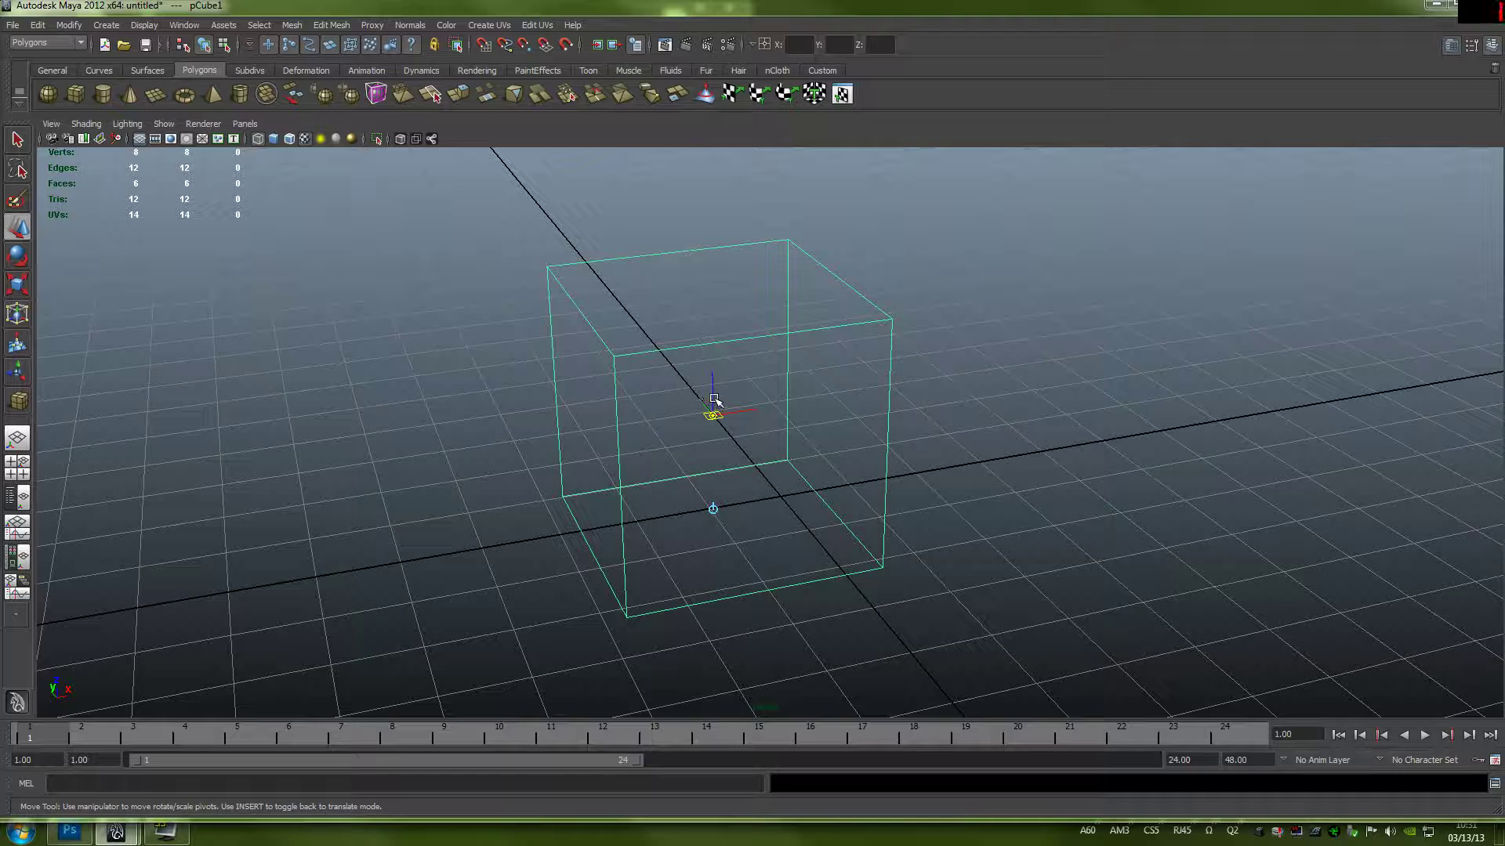
{"action": "mouse_move", "coordinate": [715, 399]}
{"action": "left_mouse_down"}
{"action": "mouse_move", "coordinate": [715, 420]}
{"action": "mouse_move", "coordinate": [846, 410]}
{"action": "mouse_move", "coordinate": [726, 404]}
{"action": "left_mouse_up"}
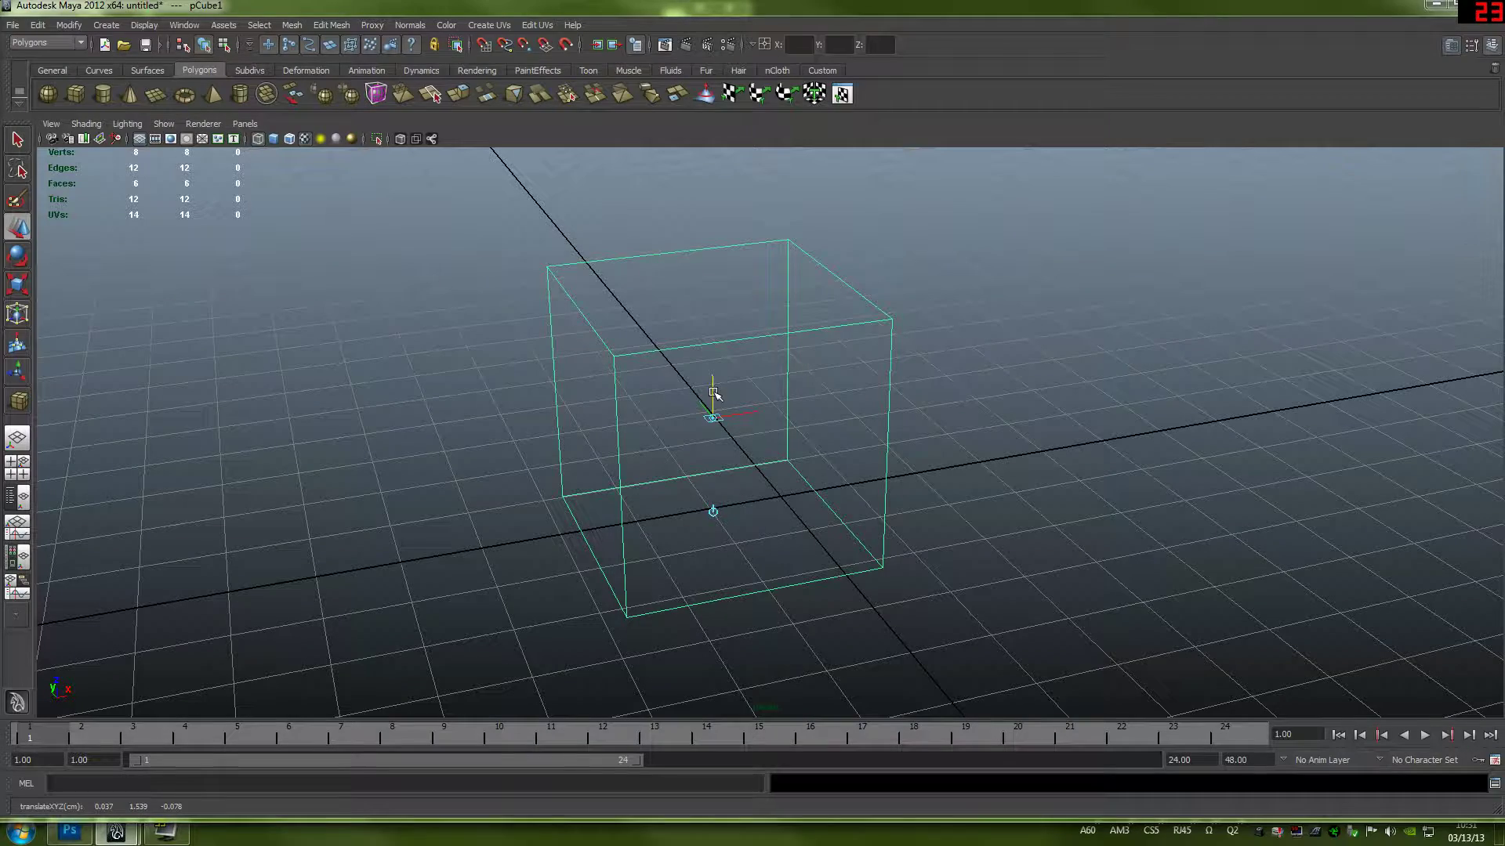
{"action": "left_click_drag", "start_coordinate": [732, 460], "coordinate": [756, 326], "text": "alt"}
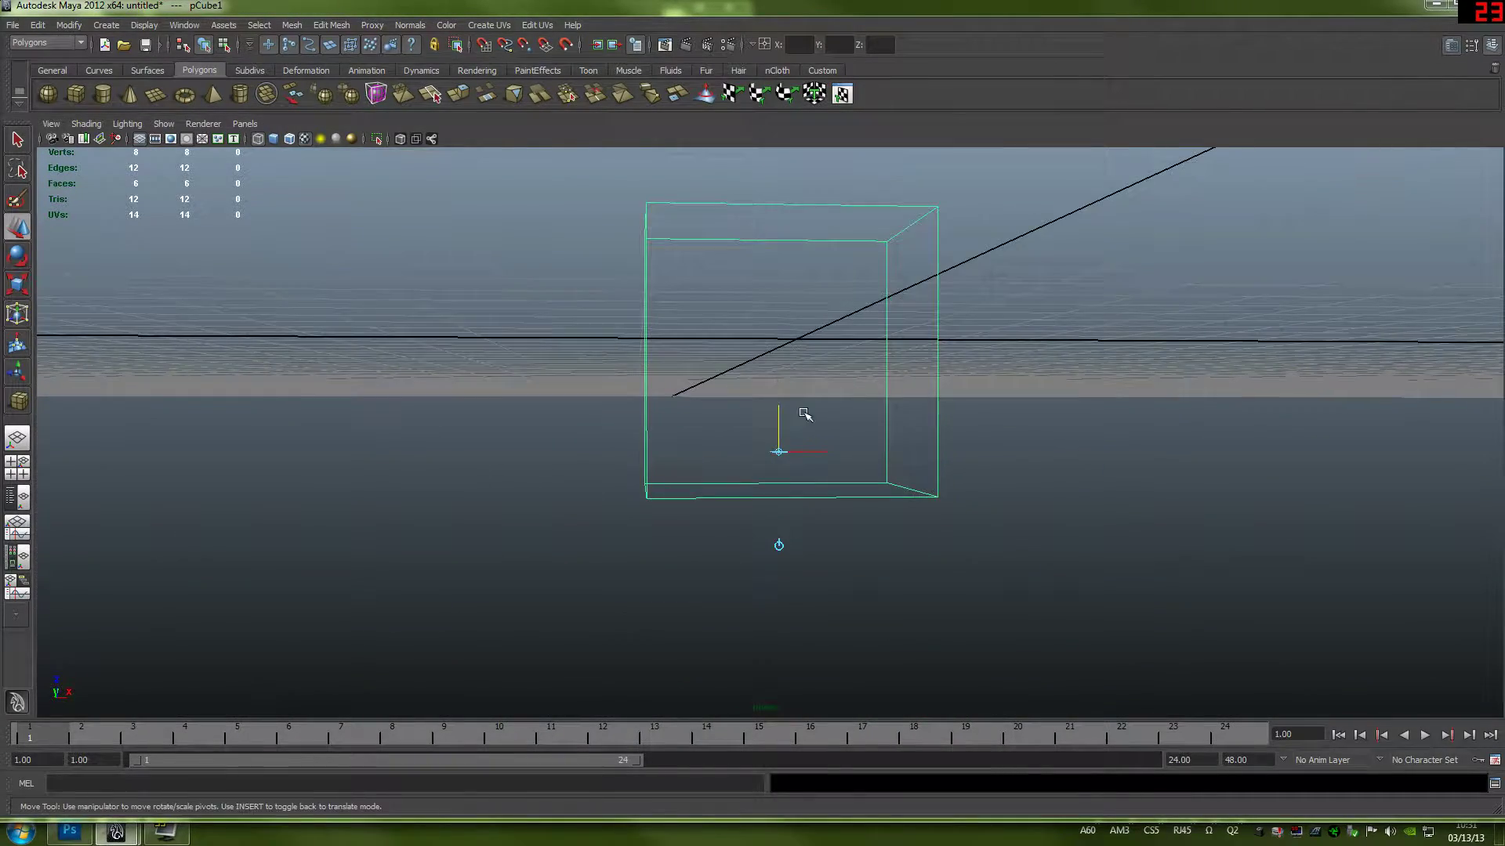
{"action": "left_click_drag", "start_coordinate": [782, 423], "coordinate": [782, 448]}
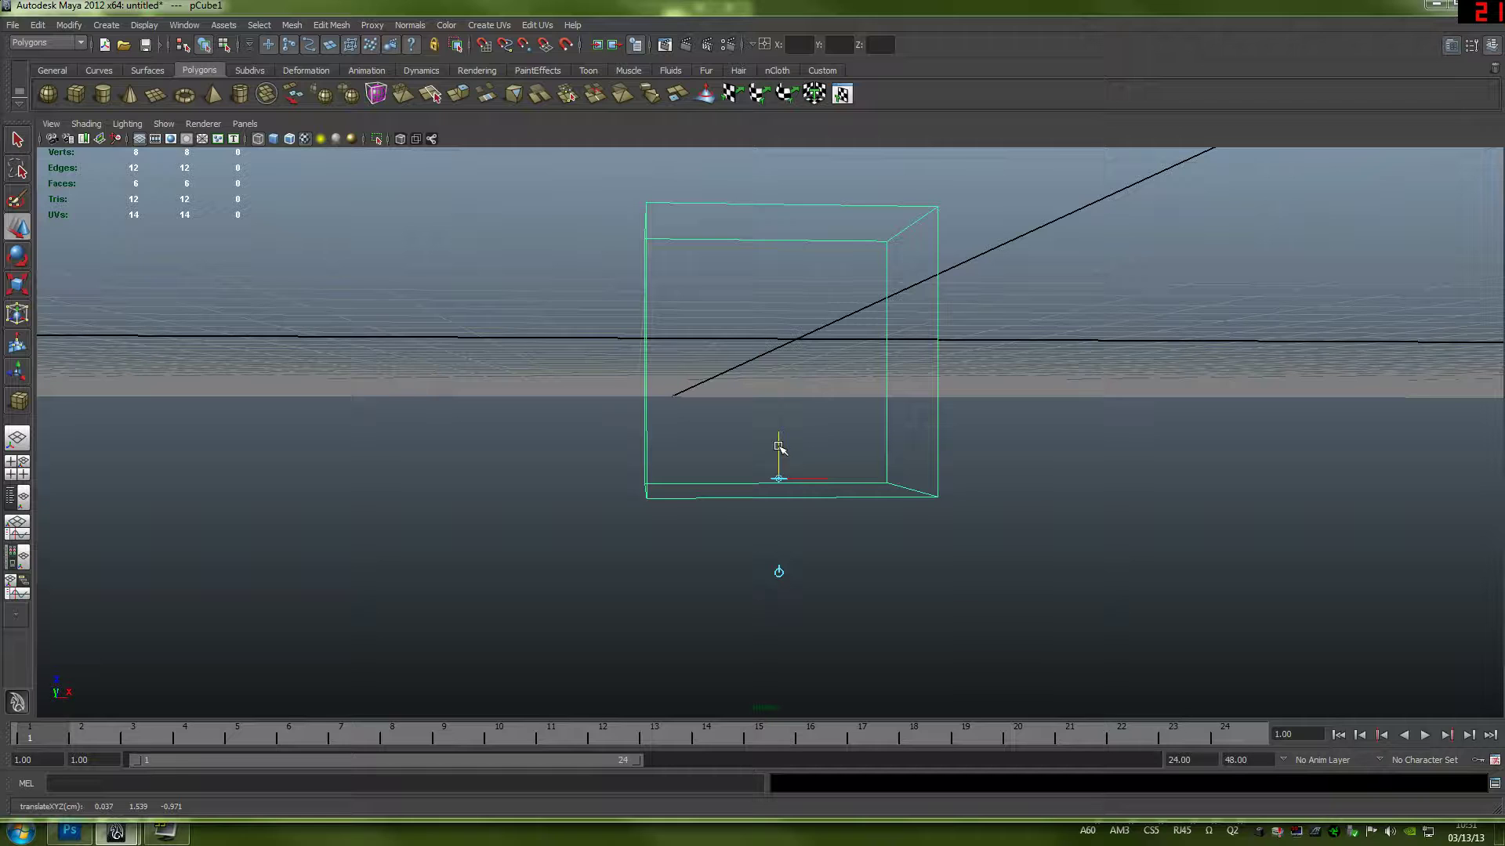
- Snap the pivot onto the cube's corner vertices, ending at a bottom corner, and leave pivot editing mode
{"action": "key", "text": "v"}
{"action": "left_click_drag", "start_coordinate": [779, 446], "coordinate": [654, 246]}
{"action": "left_click_drag", "start_coordinate": [650, 365], "coordinate": [647, 439]}
{"action": "left_click_drag", "start_coordinate": [682, 373], "coordinate": [732, 407], "text": "alt"}
{"action": "left_click_drag", "start_coordinate": [682, 347], "coordinate": [815, 357]}
{"action": "middle_click_drag", "start_coordinate": [539, 430], "coordinate": [862, 364], "text": "alt"}
{"action": "left_click_drag", "start_coordinate": [862, 364], "coordinate": [753, 369], "text": "alt"}
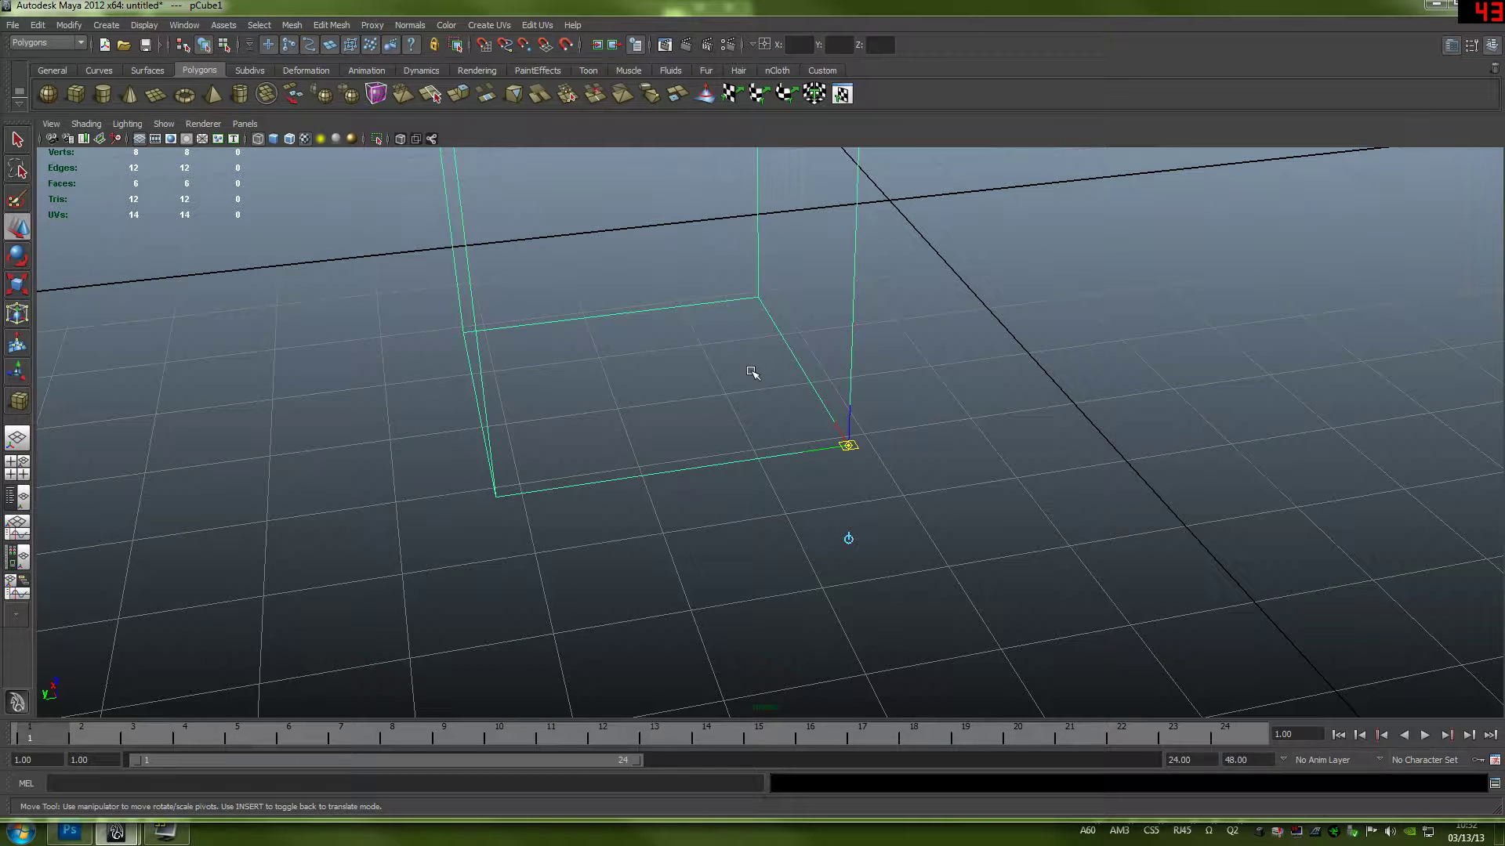
{"action": "key", "text": "Insert"}
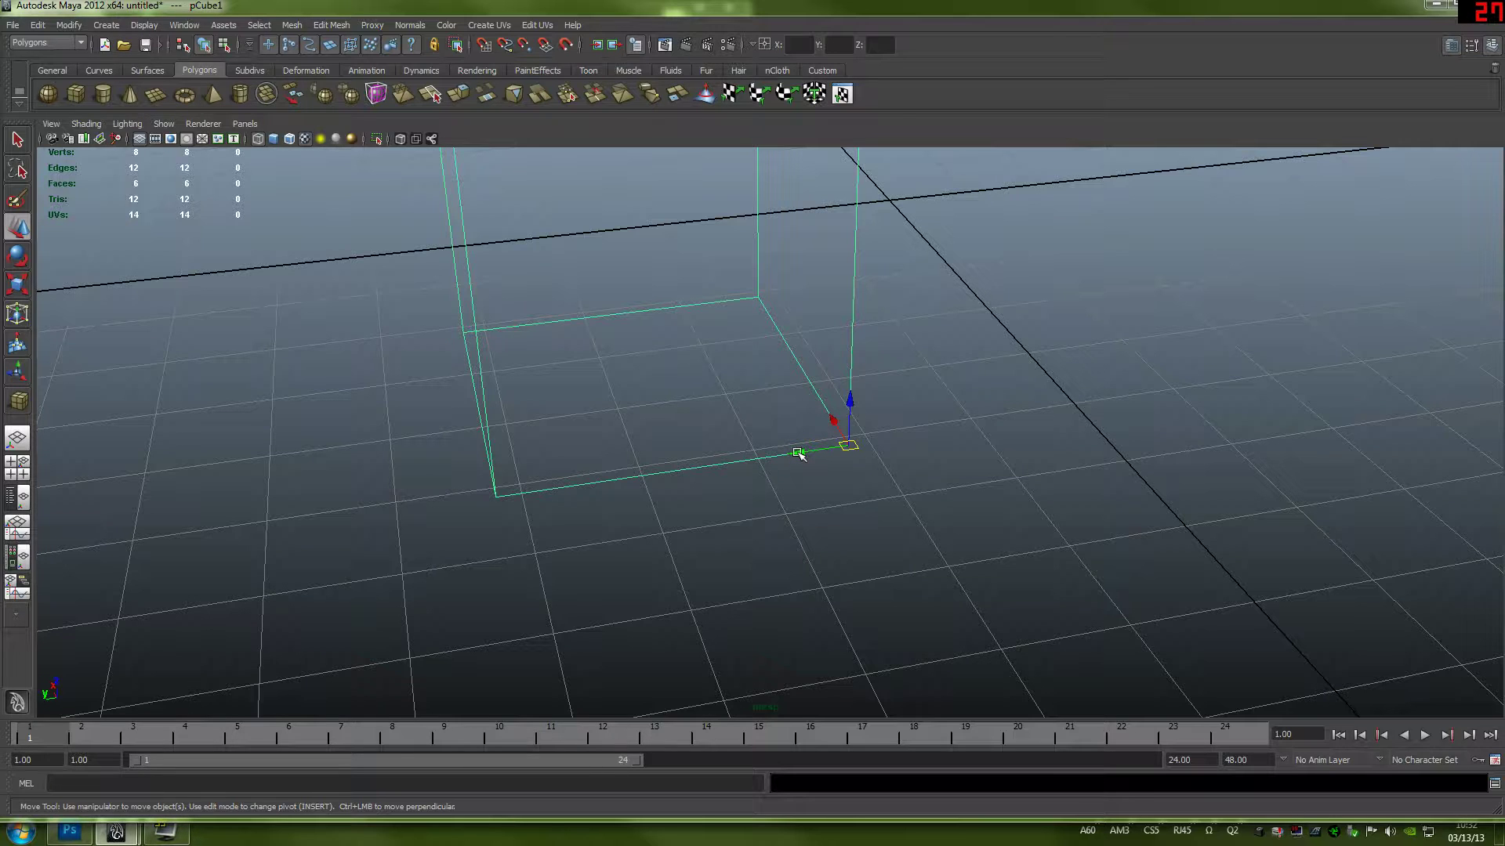
- Move the cube along its Y and Z axes with the Move tool, using the snapped corner pivot
{"action": "left_click_drag", "start_coordinate": [800, 452], "coordinate": [994, 478]}
{"action": "left_click_drag", "start_coordinate": [1134, 420], "coordinate": [1136, 274]}
{"action": "left_click_drag", "start_coordinate": [1172, 352], "coordinate": [1204, 401], "text": "alt"}
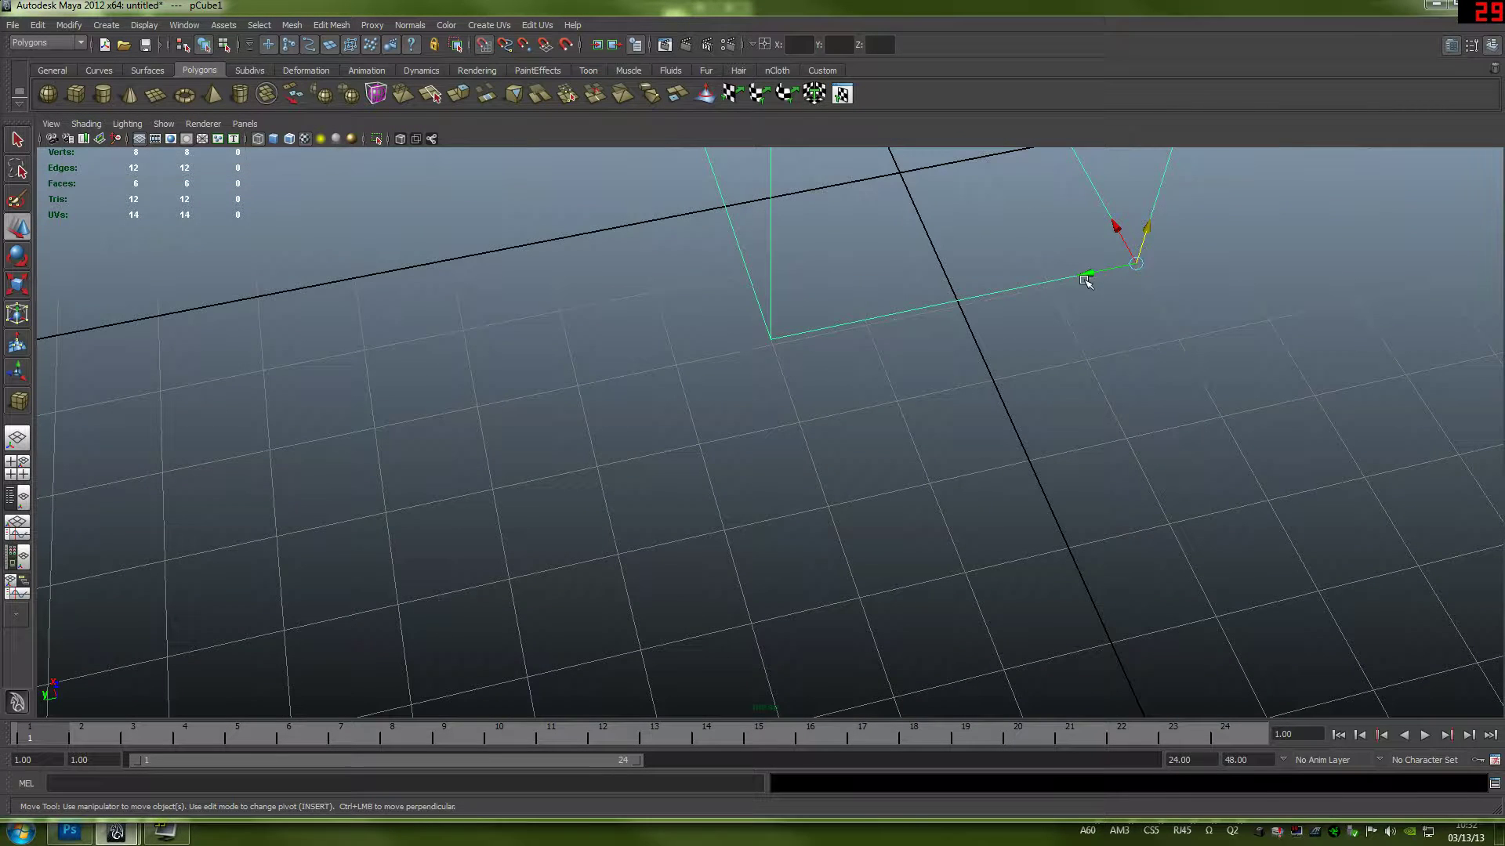
{"action": "left_click_drag", "start_coordinate": [1085, 279], "coordinate": [680, 363]}
{"action": "left_click_drag", "start_coordinate": [689, 365], "coordinate": [827, 402], "text": "alt"}
{"action": "middle_click_drag", "start_coordinate": [827, 402], "coordinate": [698, 398], "text": "alt"}
{"action": "mouse_move", "coordinate": [894, 430]}
{"action": "middle_mouse_down", "text": "alt"}
{"action": "mouse_move", "coordinate": [731, 399]}
{"action": "mouse_move", "coordinate": [689, 411]}
{"action": "middle_mouse_up", "text": "alt"}
{"action": "left_click_drag", "start_coordinate": [690, 410], "coordinate": [724, 508], "text": "alt"}
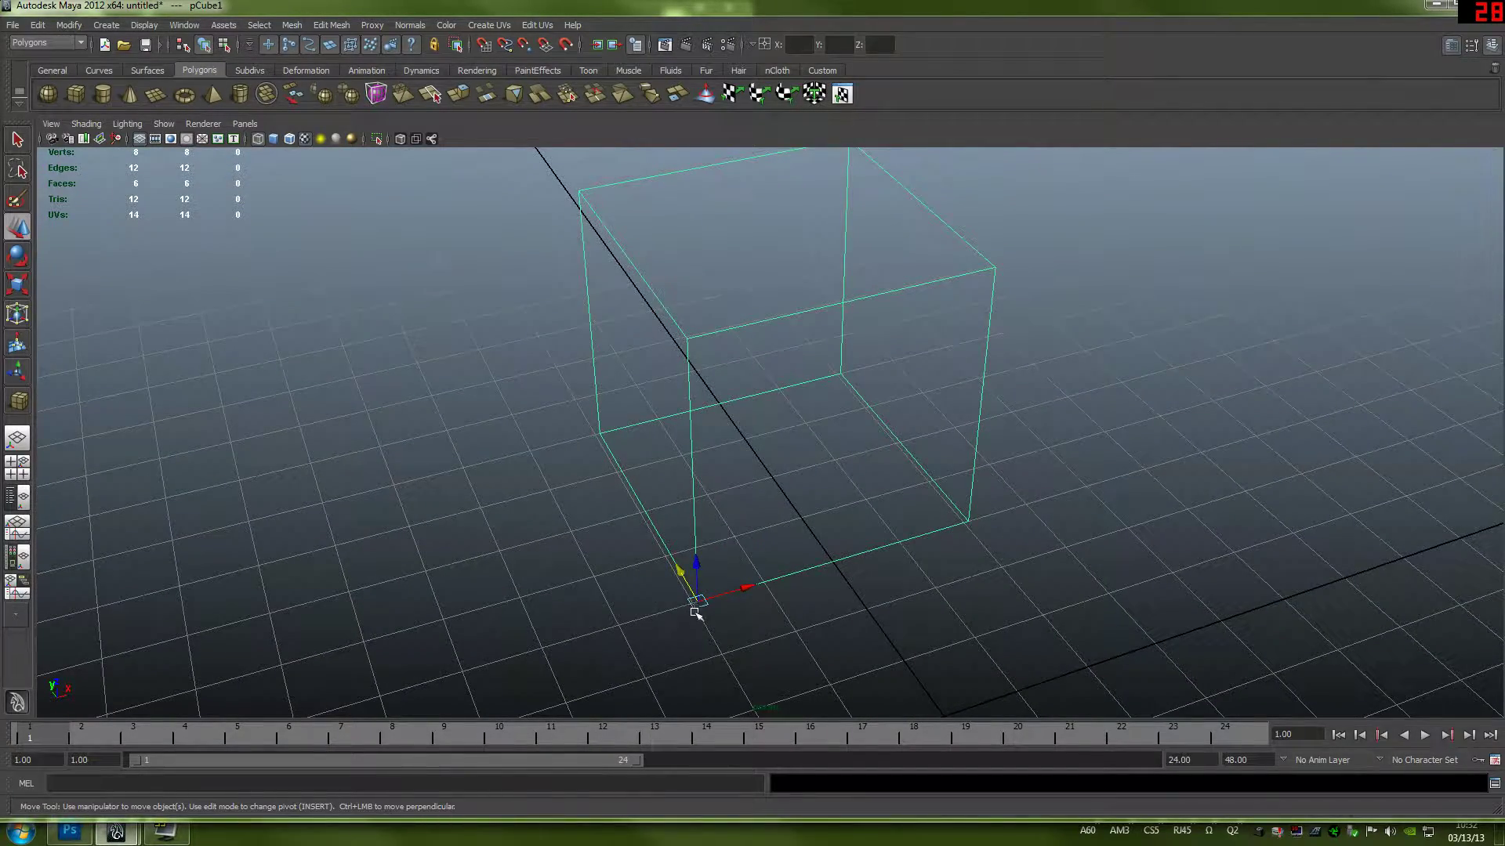
- Rotate the cube freely around its bottom-corner pivot with the Rotate tool and undo the rotation
{"action": "key", "text": "e"}
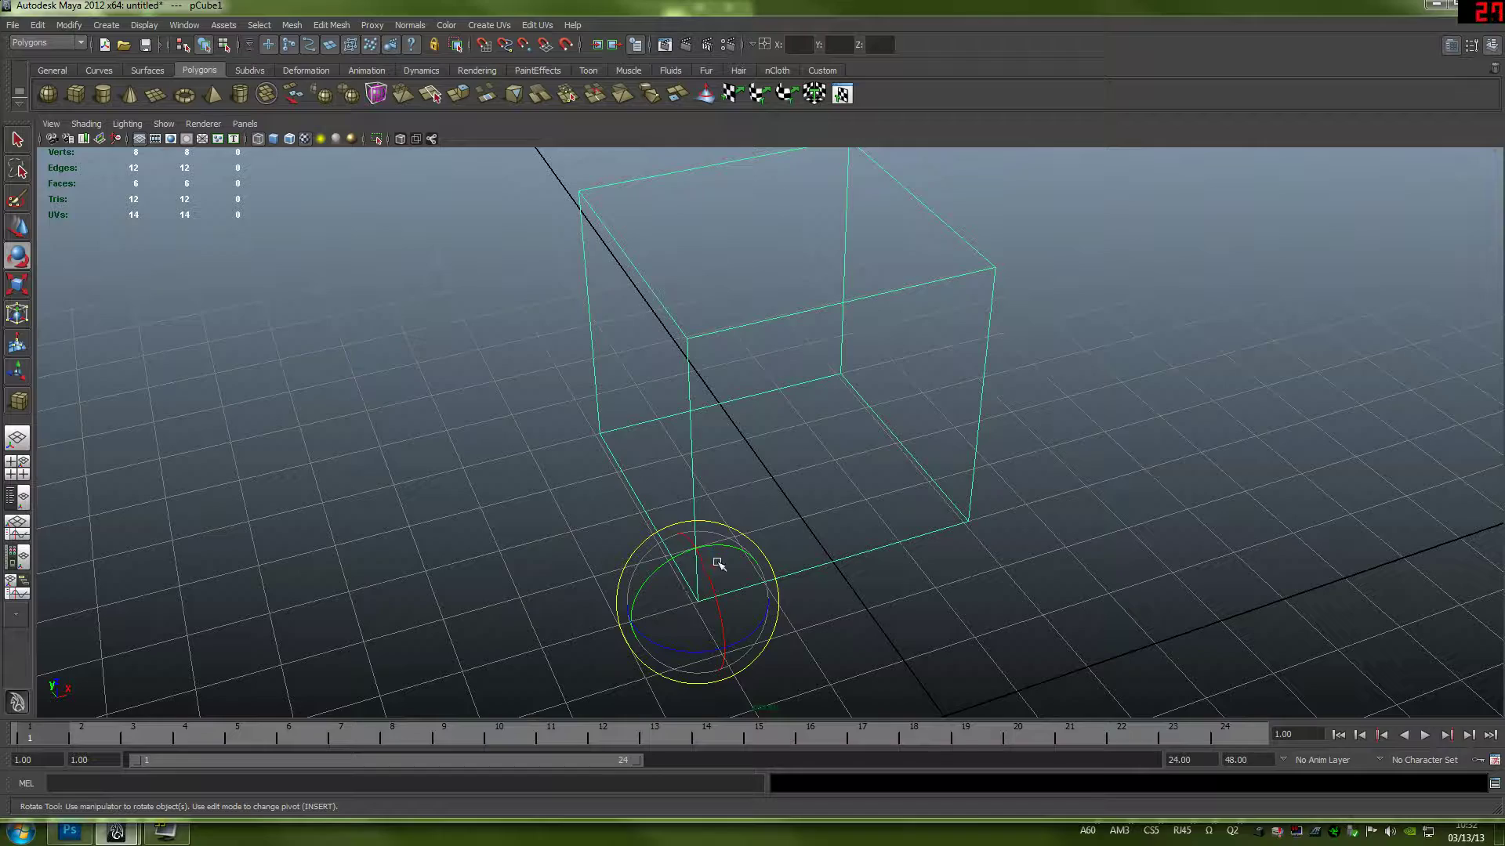
{"action": "left_click_drag", "start_coordinate": [717, 564], "coordinate": [646, 592]}
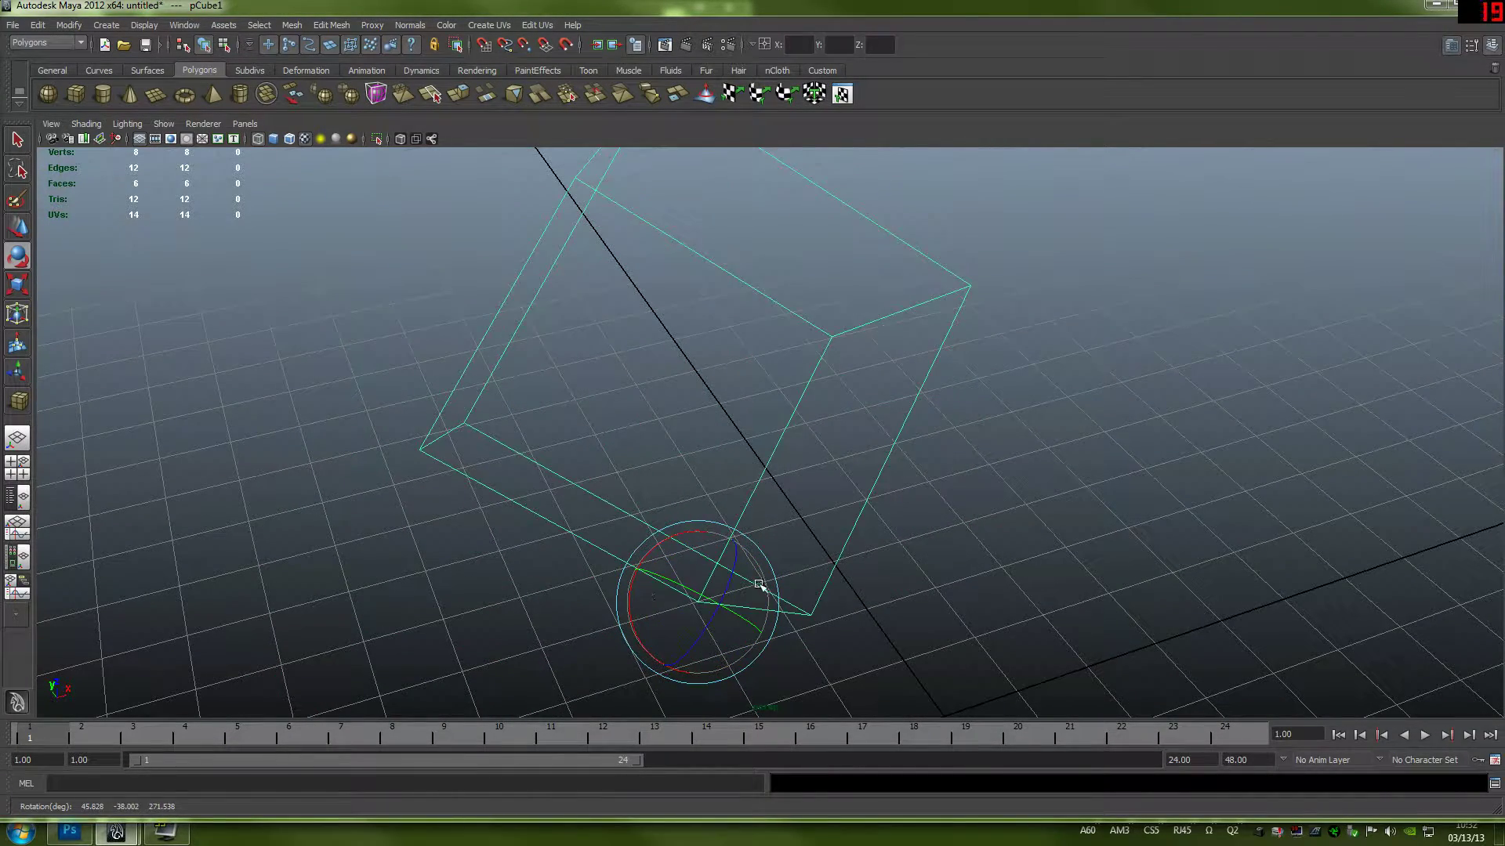
{"action": "key", "text": "ctrl+z"}
- Use the Scale tool's Z handle to scale the cube from its bottom-corner pivot
{"action": "key", "text": "r"}
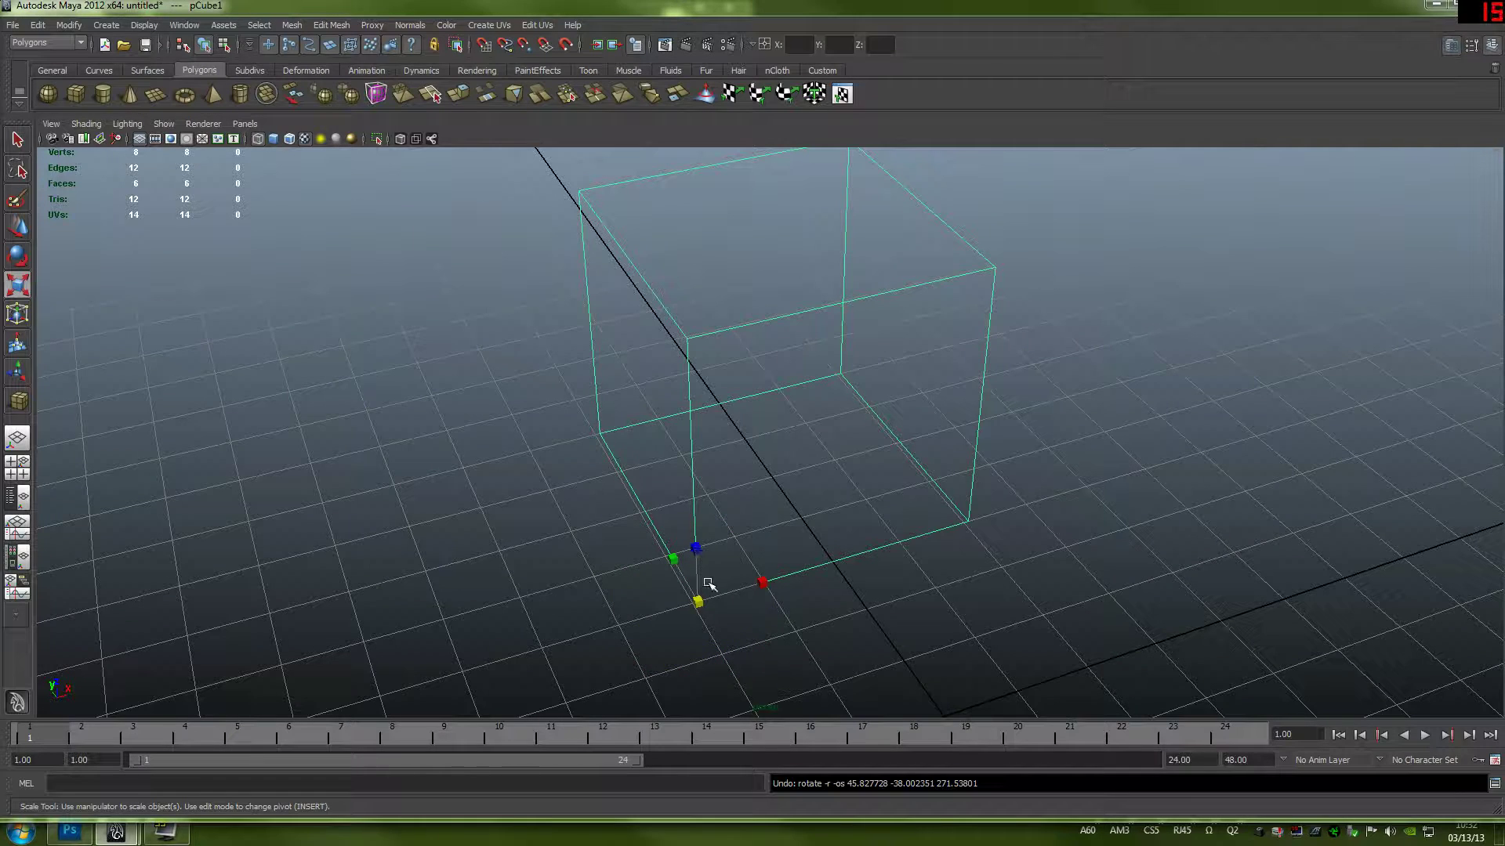
{"action": "left_click_drag", "start_coordinate": [695, 551], "coordinate": [948, 447]}
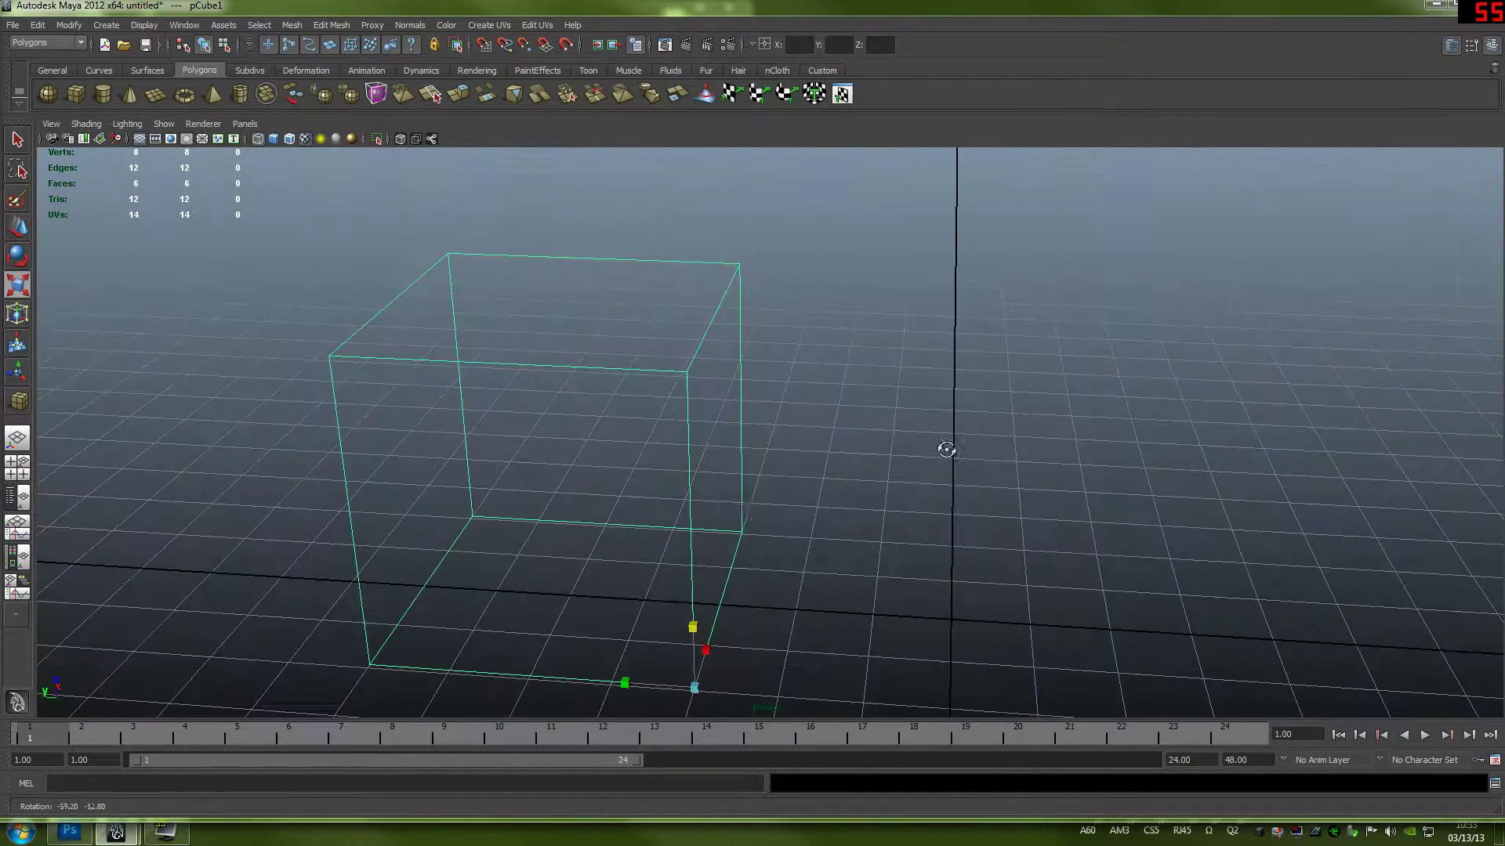
{"action": "left_click_drag", "start_coordinate": [713, 449], "coordinate": [800, 473], "text": "alt"}
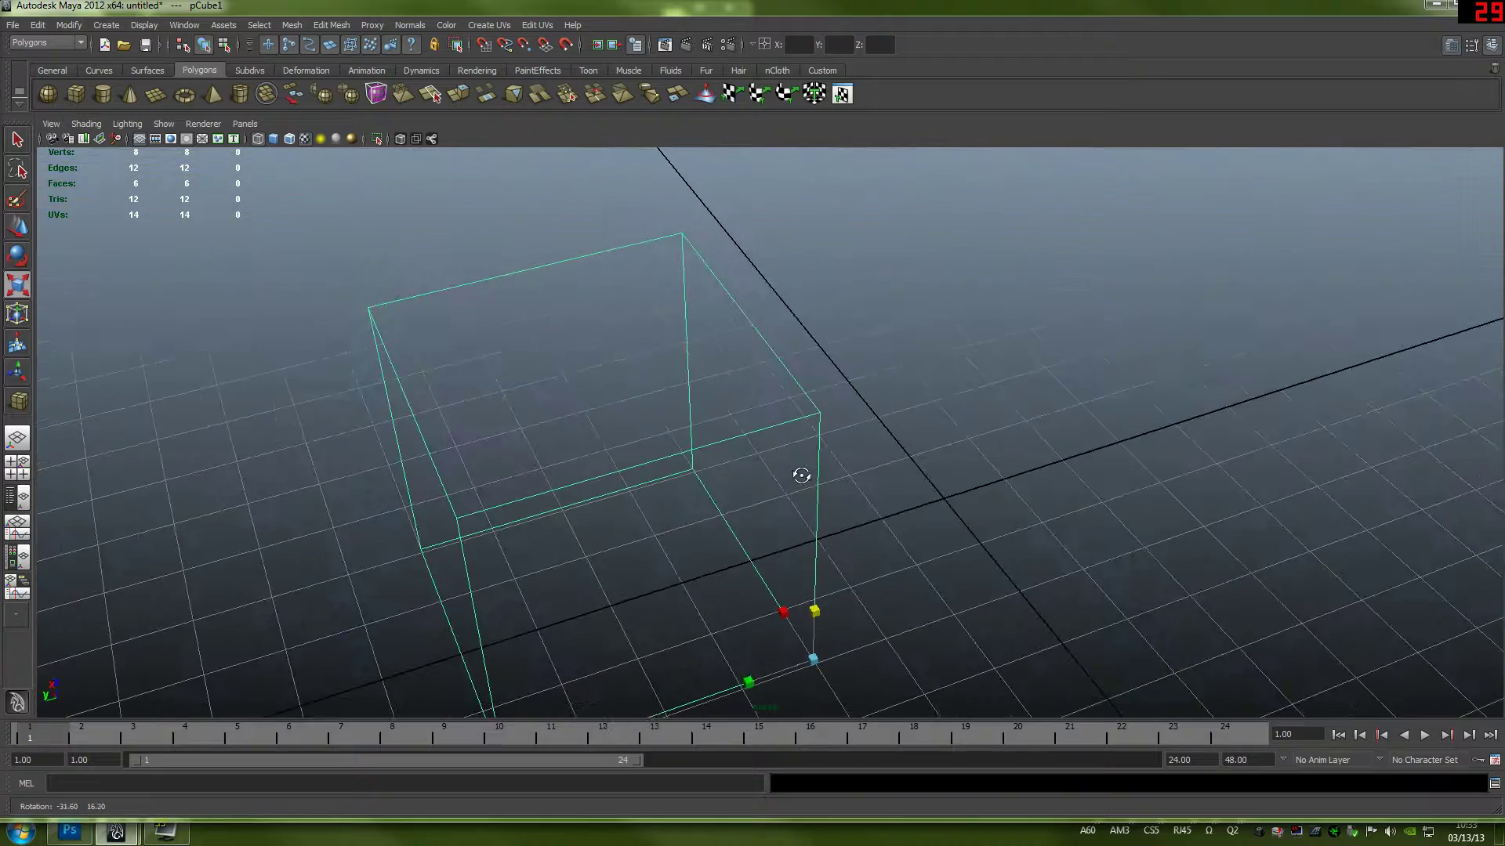
{"action": "right_click_drag", "start_coordinate": [742, 467], "coordinate": [831, 447], "text": "alt"}
{"action": "middle_click_drag", "start_coordinate": [831, 446], "coordinate": [830, 425], "text": "alt"}
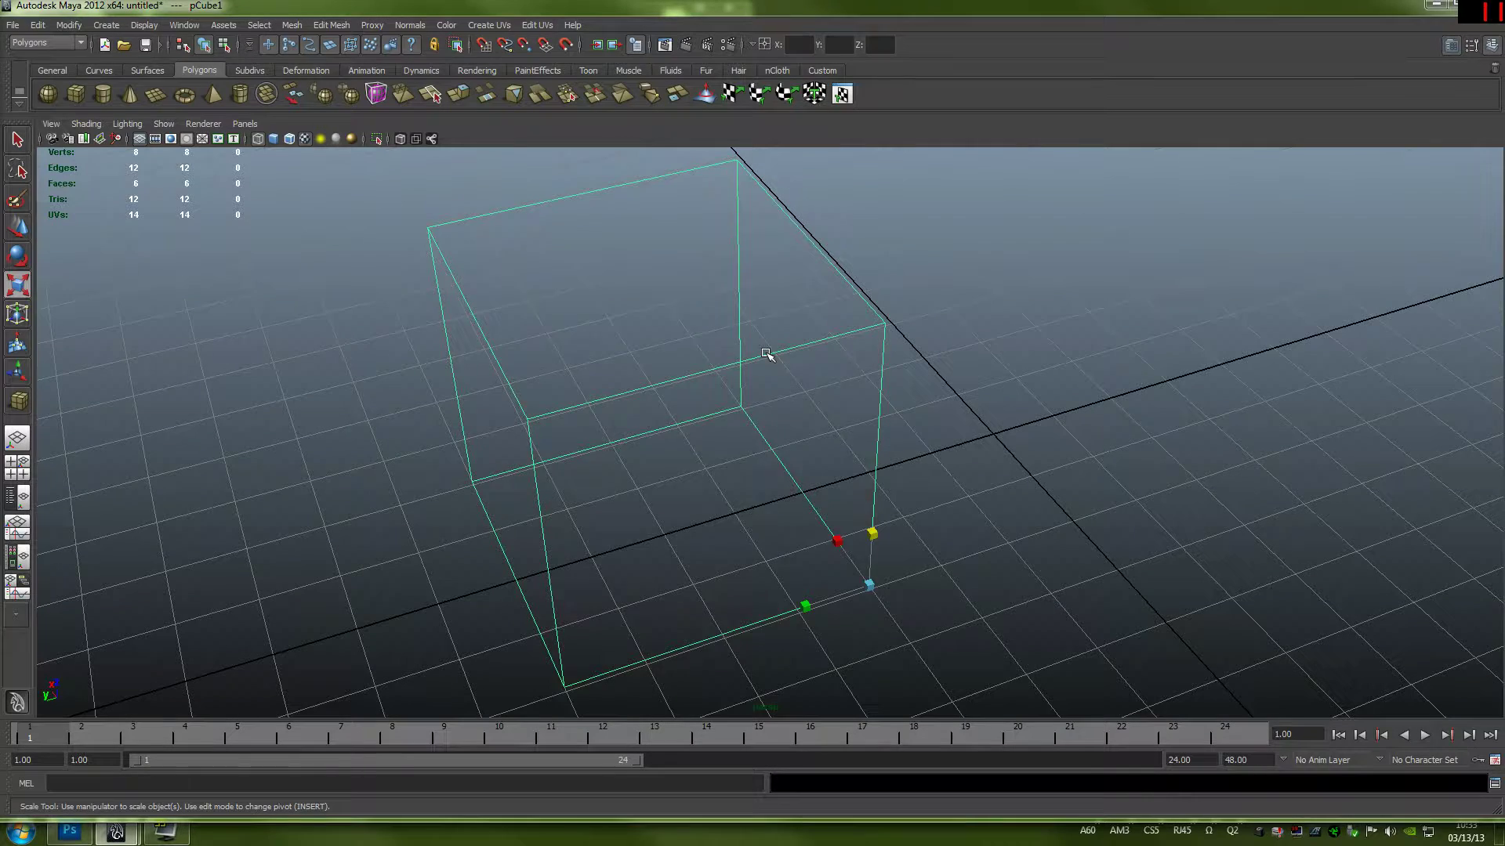
- Display the cube in shaded mode and delete it from the scene
{"action": "key", "text": "5"}
{"action": "mouse_move", "coordinate": [767, 353]}
{"action": "right_mouse_down"}
{"action": "mouse_move", "coordinate": [833, 335]}
{"action": "mouse_move", "coordinate": [800, 345]}
{"action": "right_mouse_up"}
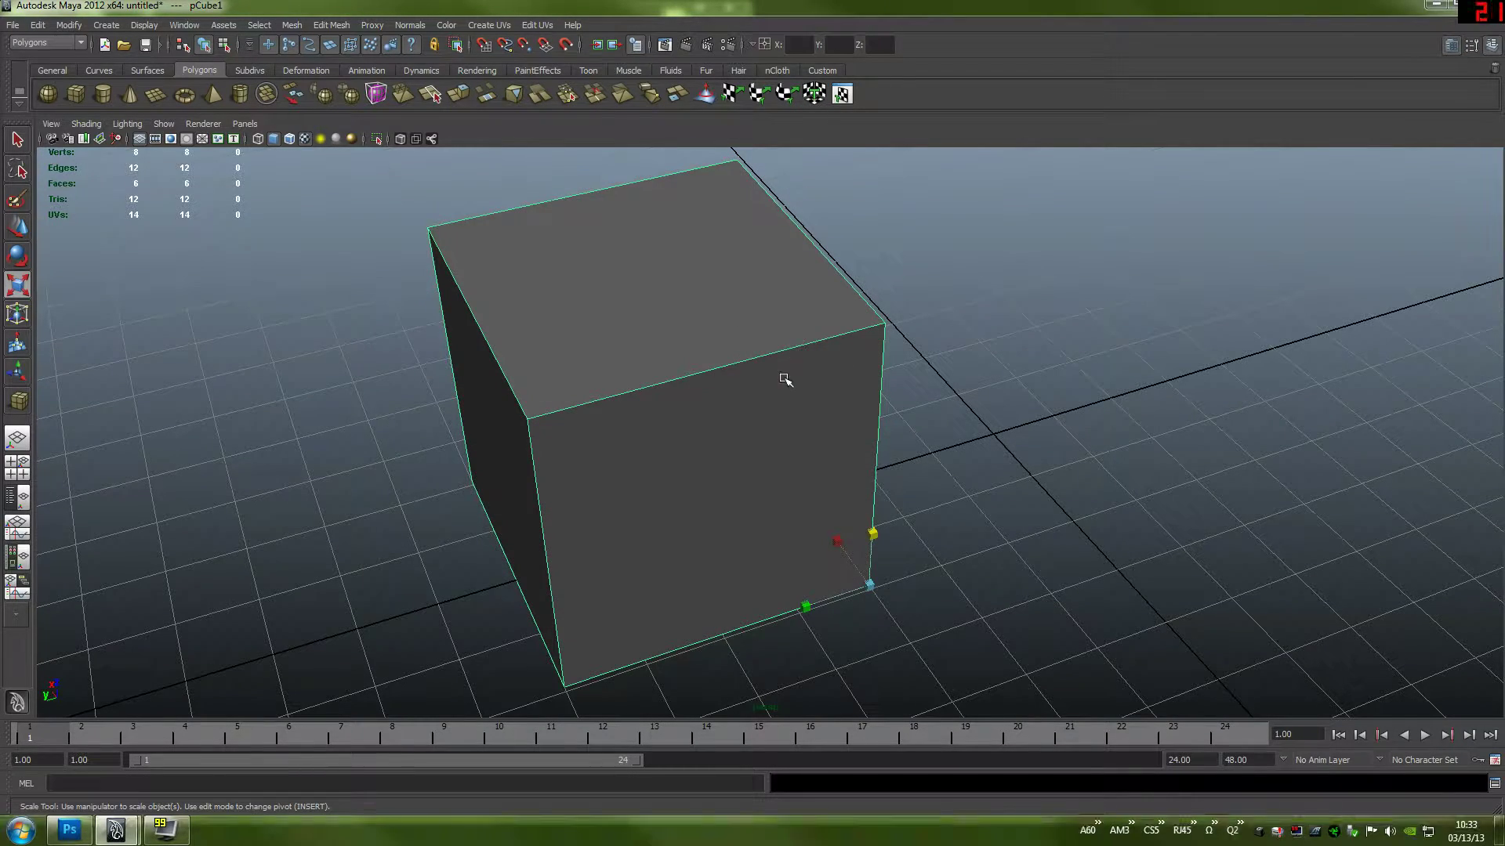
{"action": "key", "text": "Delete"}
{"action": "left_click_drag", "start_coordinate": [1066, 449], "coordinate": [792, 447], "text": "alt"}
{"action": "scroll", "coordinate": [792, 446], "scroll_direction": "down", "scroll_amount": 8}
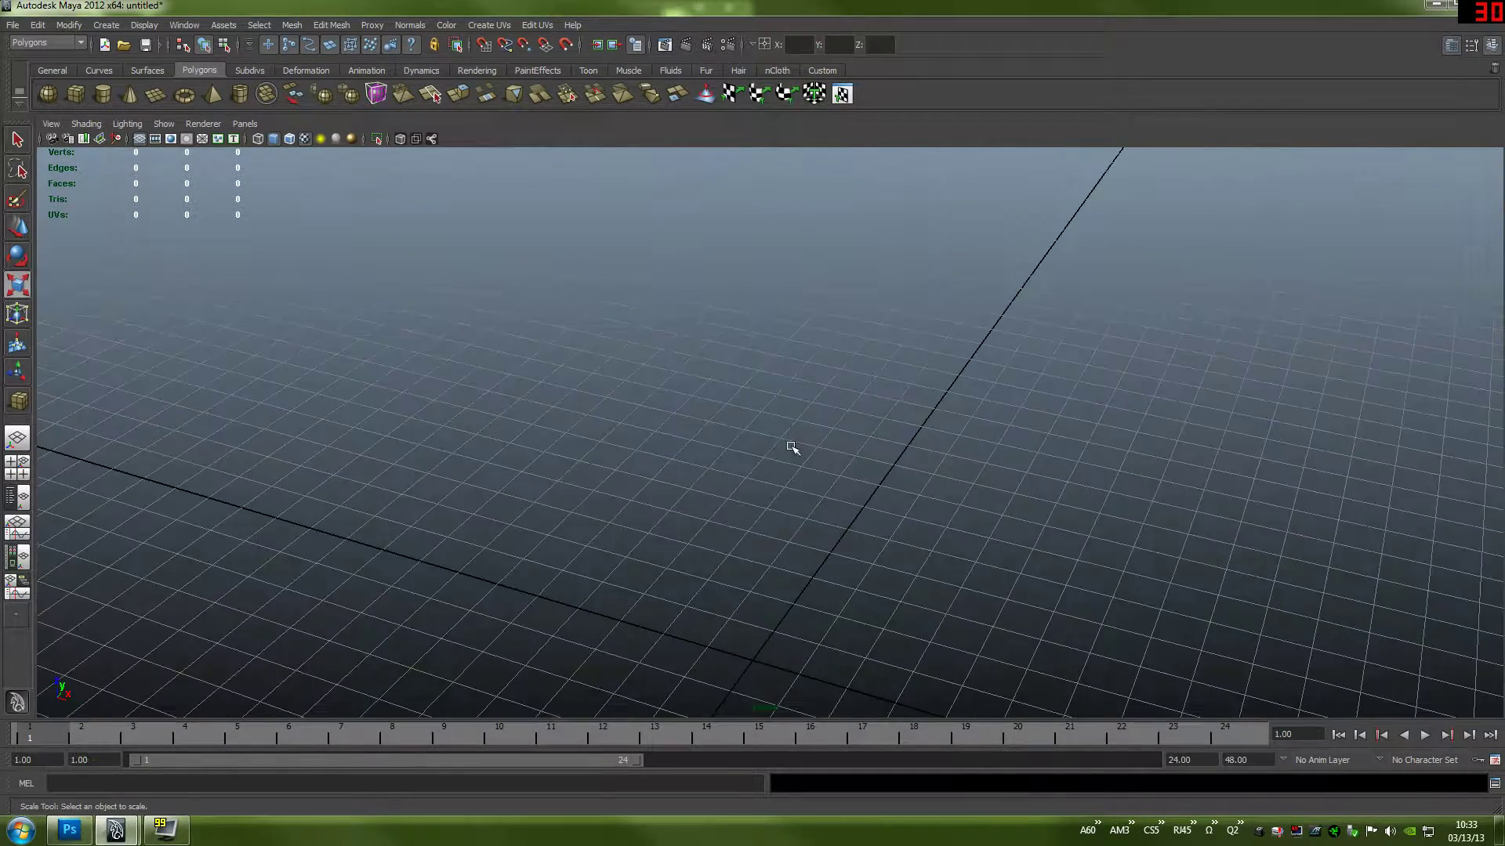
{"action": "left_click_drag", "start_coordinate": [900, 457], "coordinate": [816, 477], "text": "alt"}
{"action": "middle_click_drag", "start_coordinate": [817, 476], "coordinate": [941, 426], "text": "alt"}
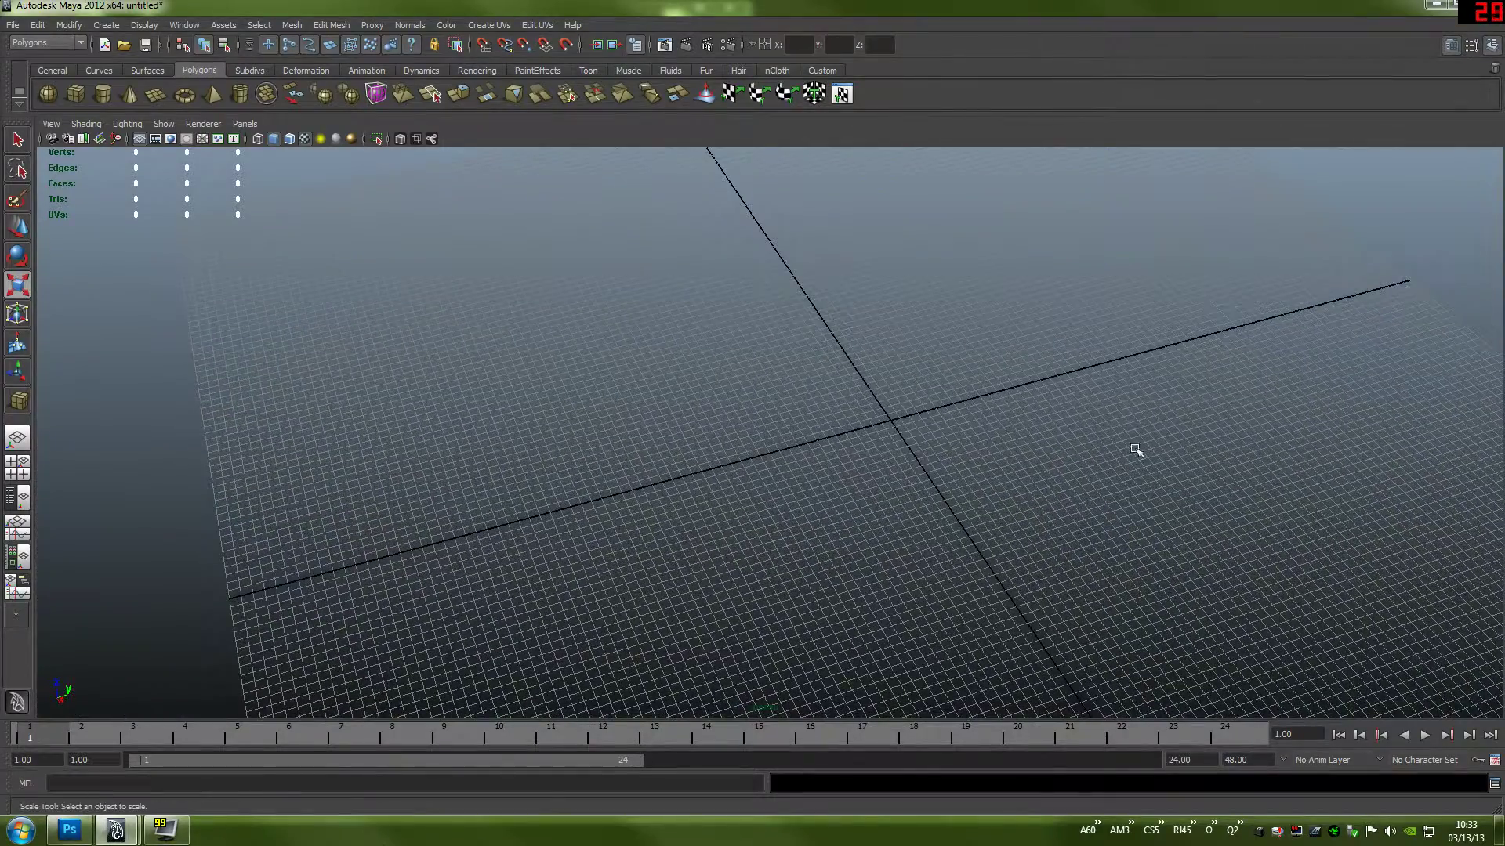
{"action": "middle_click_drag", "start_coordinate": [1135, 447], "coordinate": [1048, 446], "text": "alt"}
{"action": "scroll", "coordinate": [848, 436], "scroll_direction": "up", "scroll_amount": 3}
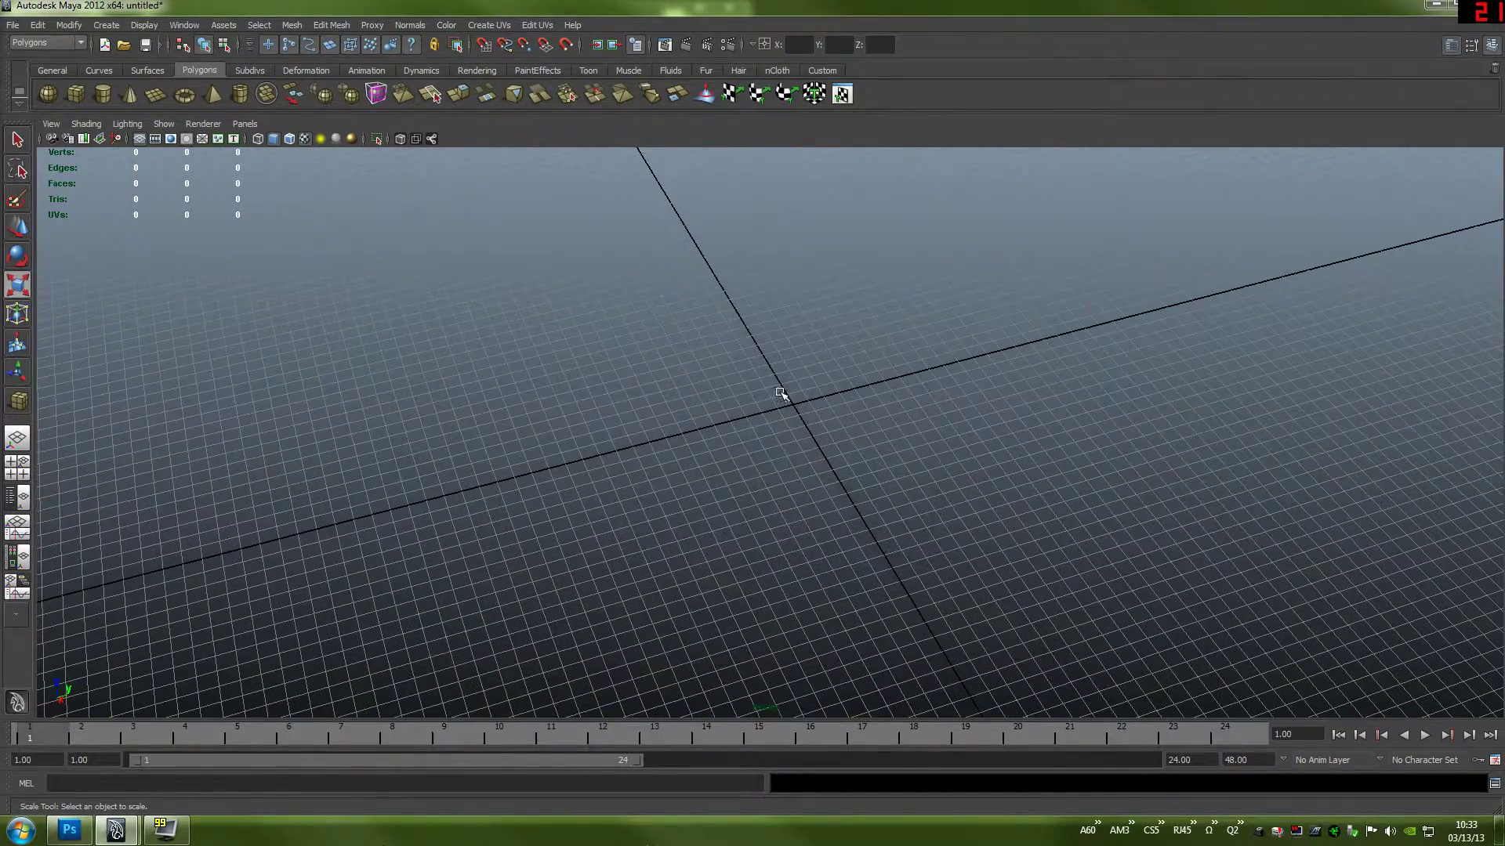
- Create a polygon plane near the grid origin, 8 wide and 8 high on the Z axis, with 16 width and 16 height divisions
{"action": "key", "text": "space"}
{"action": "left_click", "coordinate": [736, 333]}
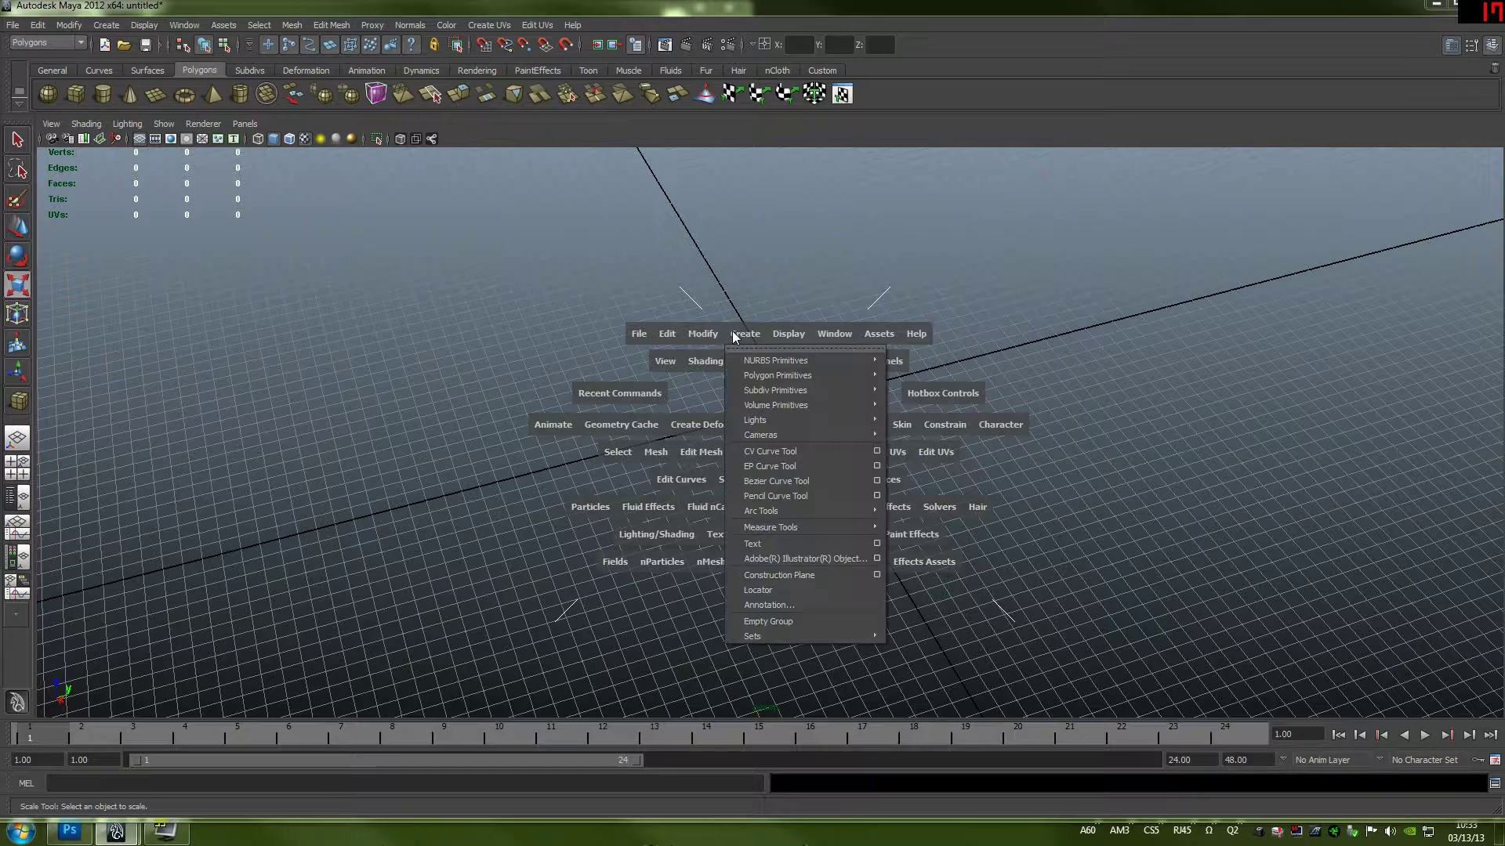
{"action": "mouse_move", "coordinate": [823, 377]}
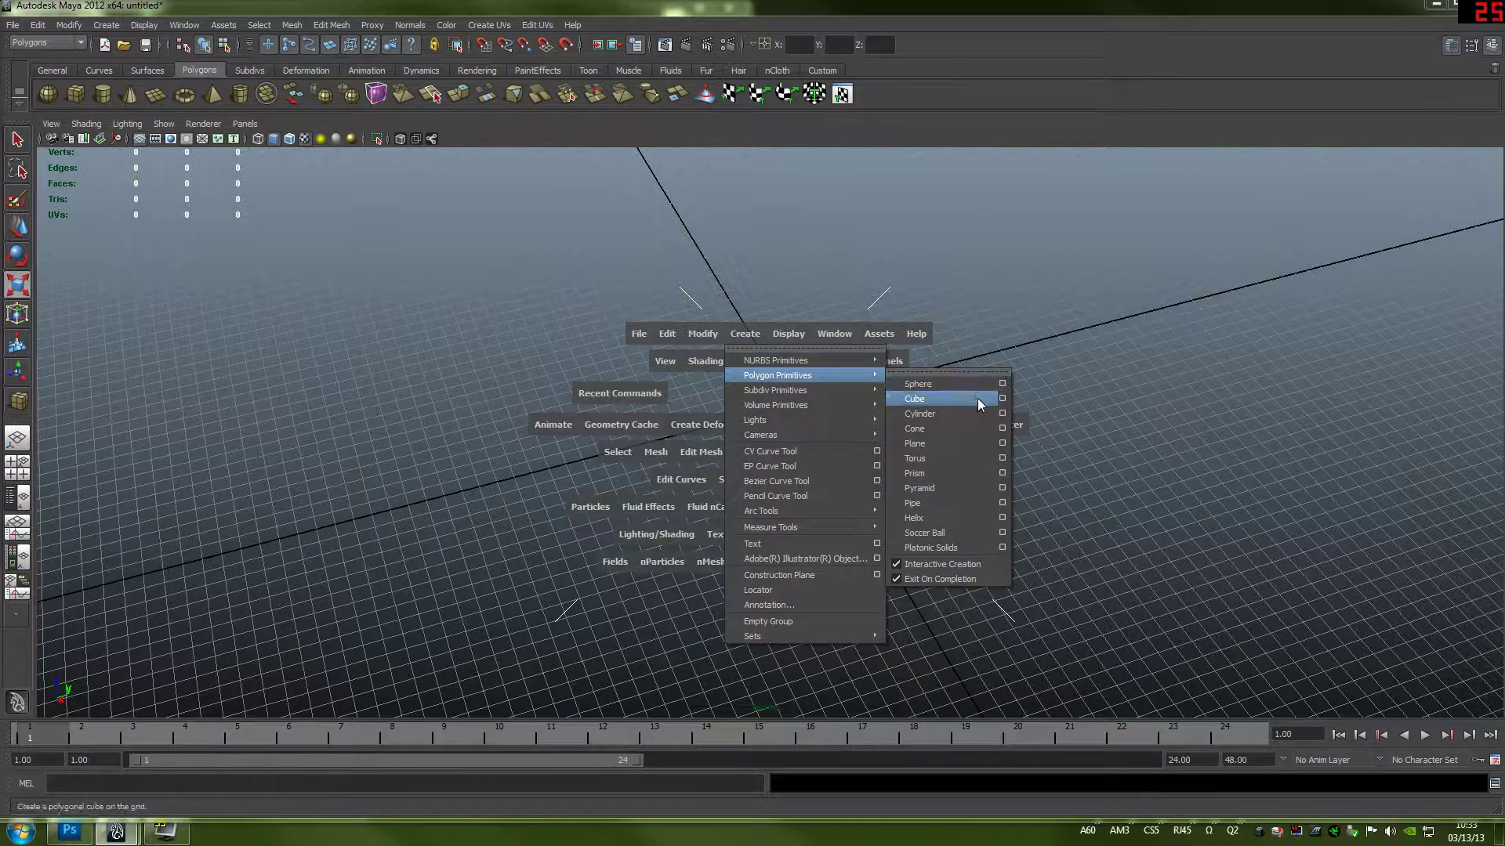
{"action": "left_click", "coordinate": [1002, 443]}
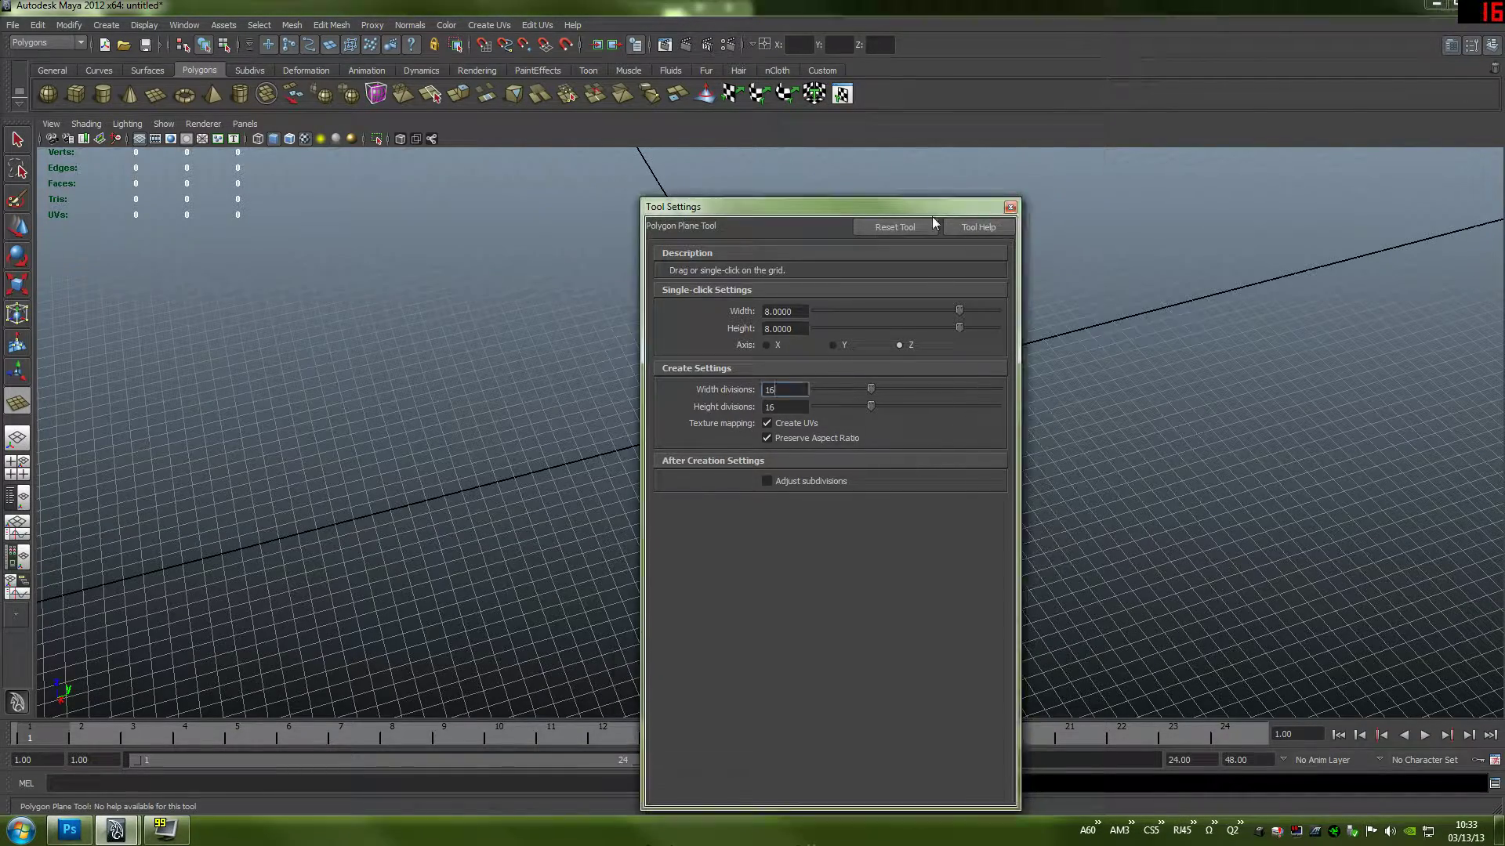
{"action": "left_click_drag", "start_coordinate": [978, 207], "coordinate": [445, 221]}
{"action": "left_click", "coordinate": [822, 430]}
- Move the plane to the grid origin with grid snapping and clear the tool settings window from the viewport
{"action": "key", "text": "r"}
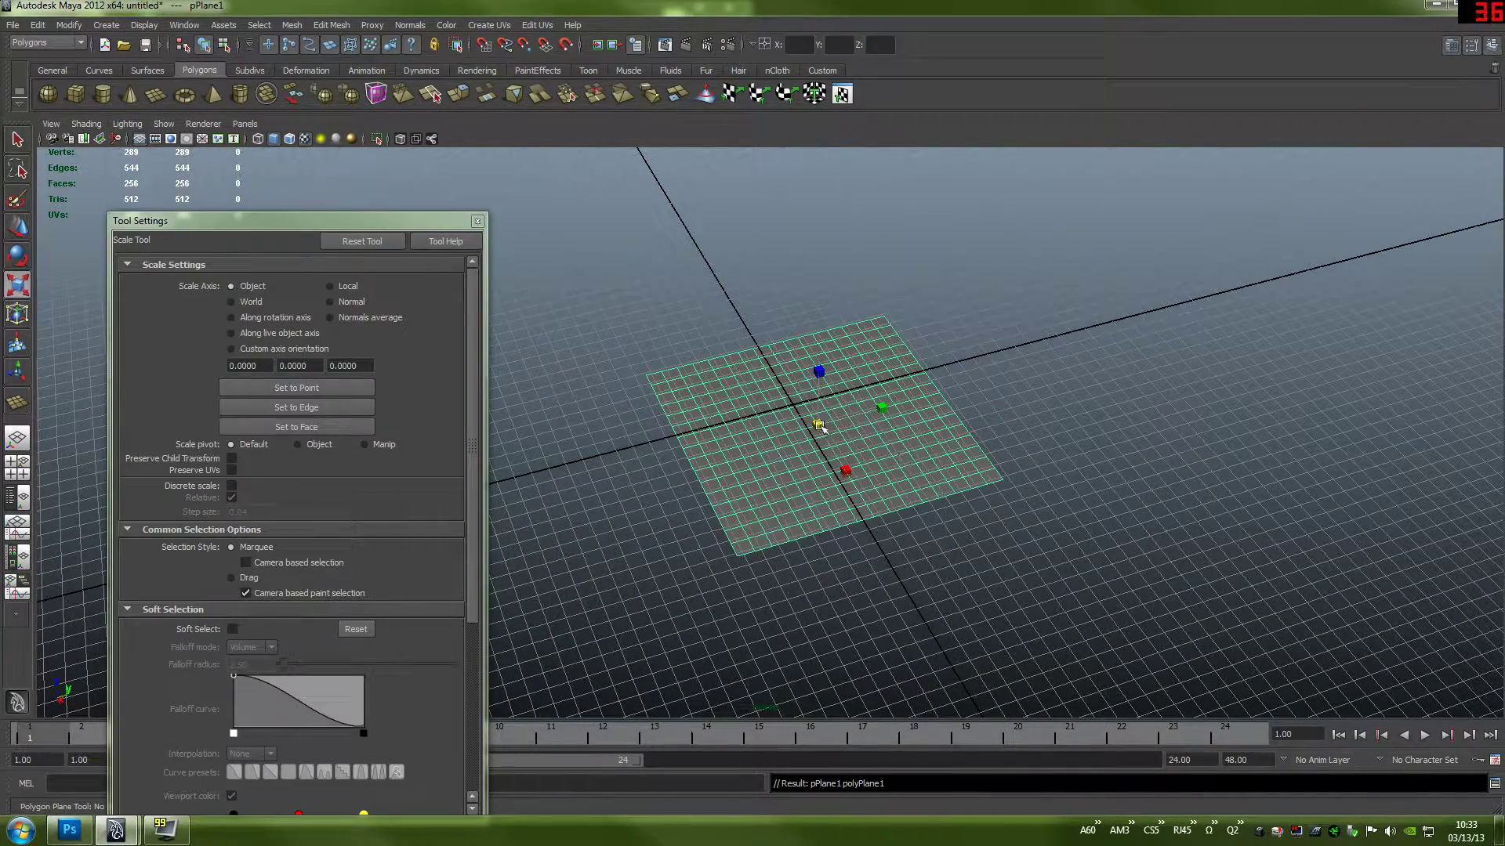
{"action": "key", "text": "w"}
{"action": "key", "text": "x"}
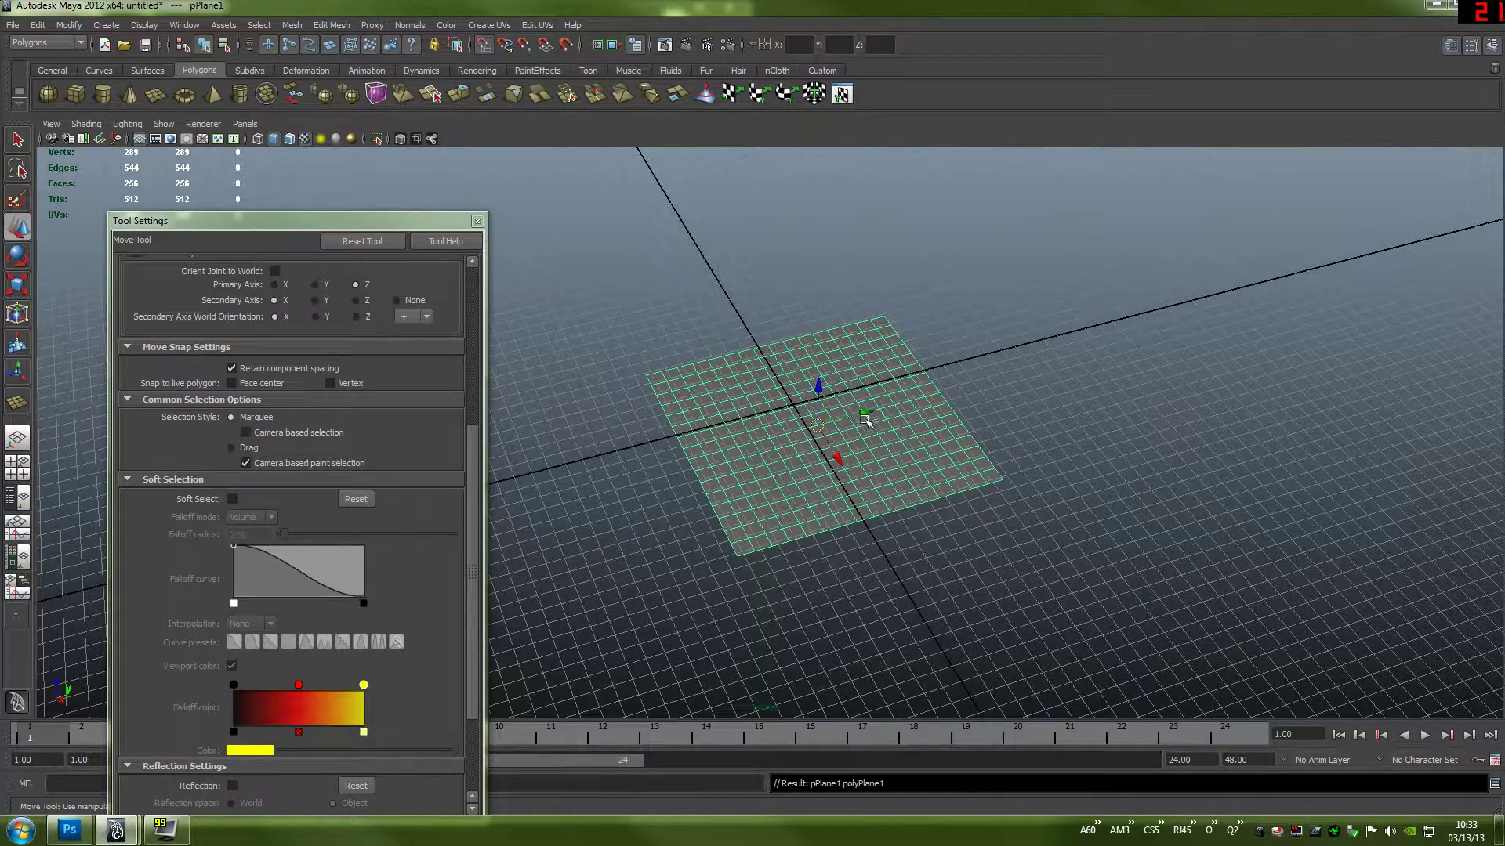
{"action": "left_click_drag", "start_coordinate": [862, 417], "coordinate": [789, 408]}
{"action": "scroll", "coordinate": [789, 408], "scroll_direction": "up", "scroll_amount": 5}
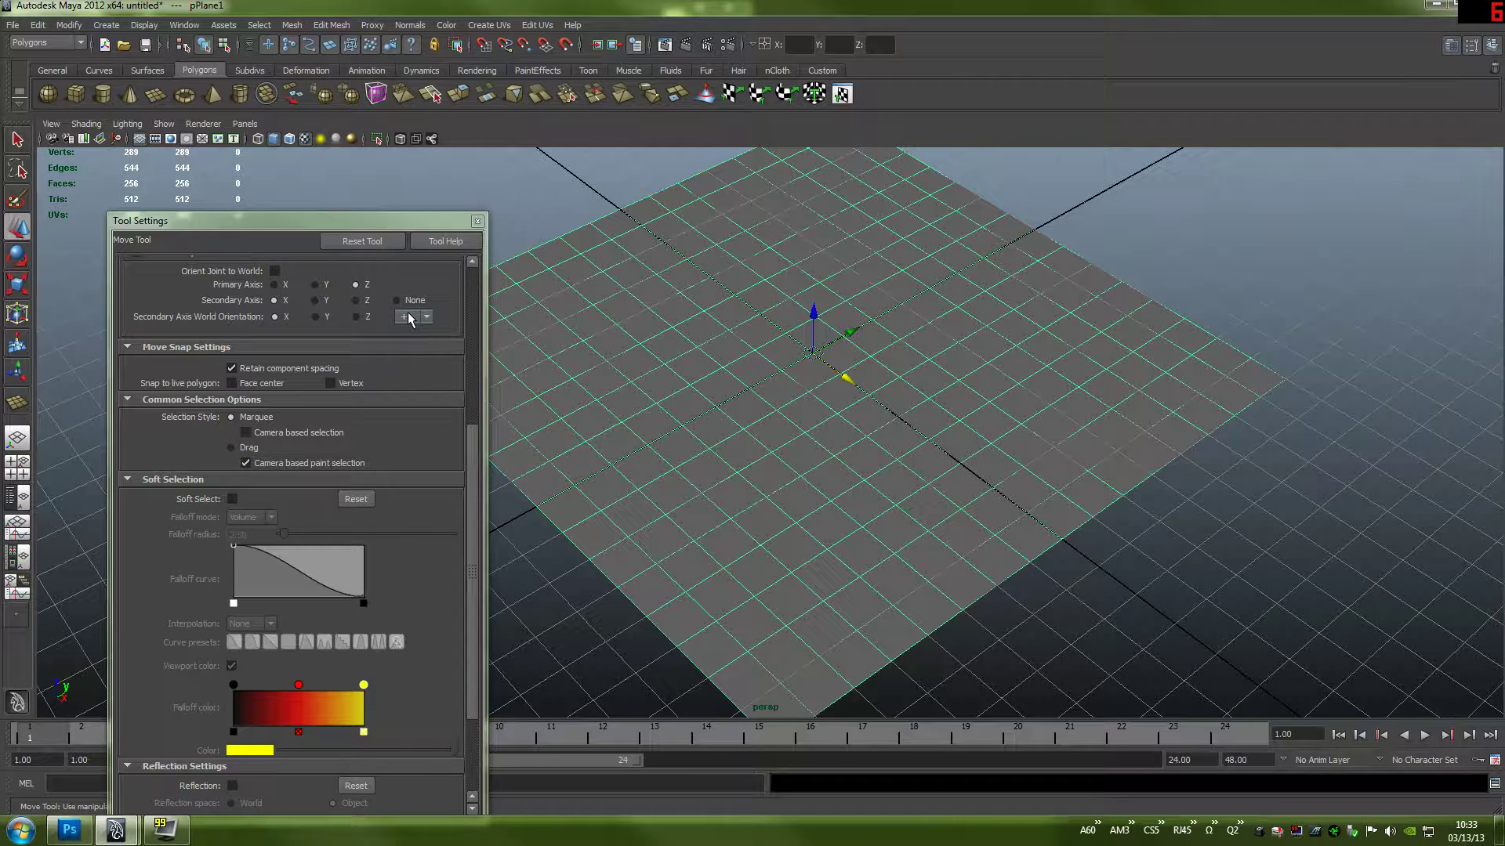
{"action": "left_click_drag", "start_coordinate": [336, 225], "coordinate": [0, 195]}
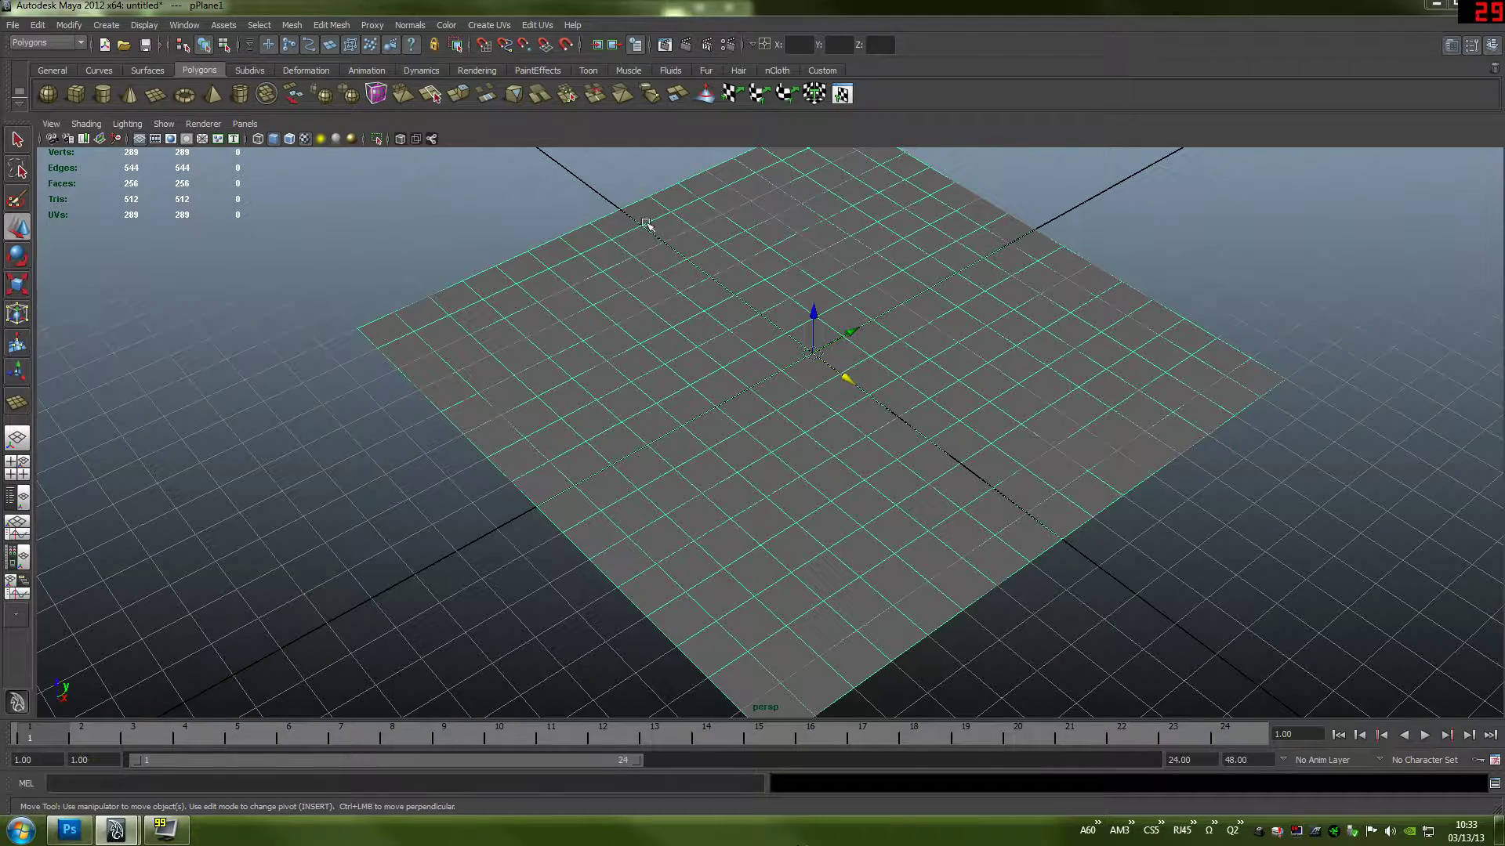
- Raise the plane slightly above the grid along the Z axis
{"action": "left_click_drag", "start_coordinate": [915, 336], "coordinate": [975, 453], "text": "alt"}
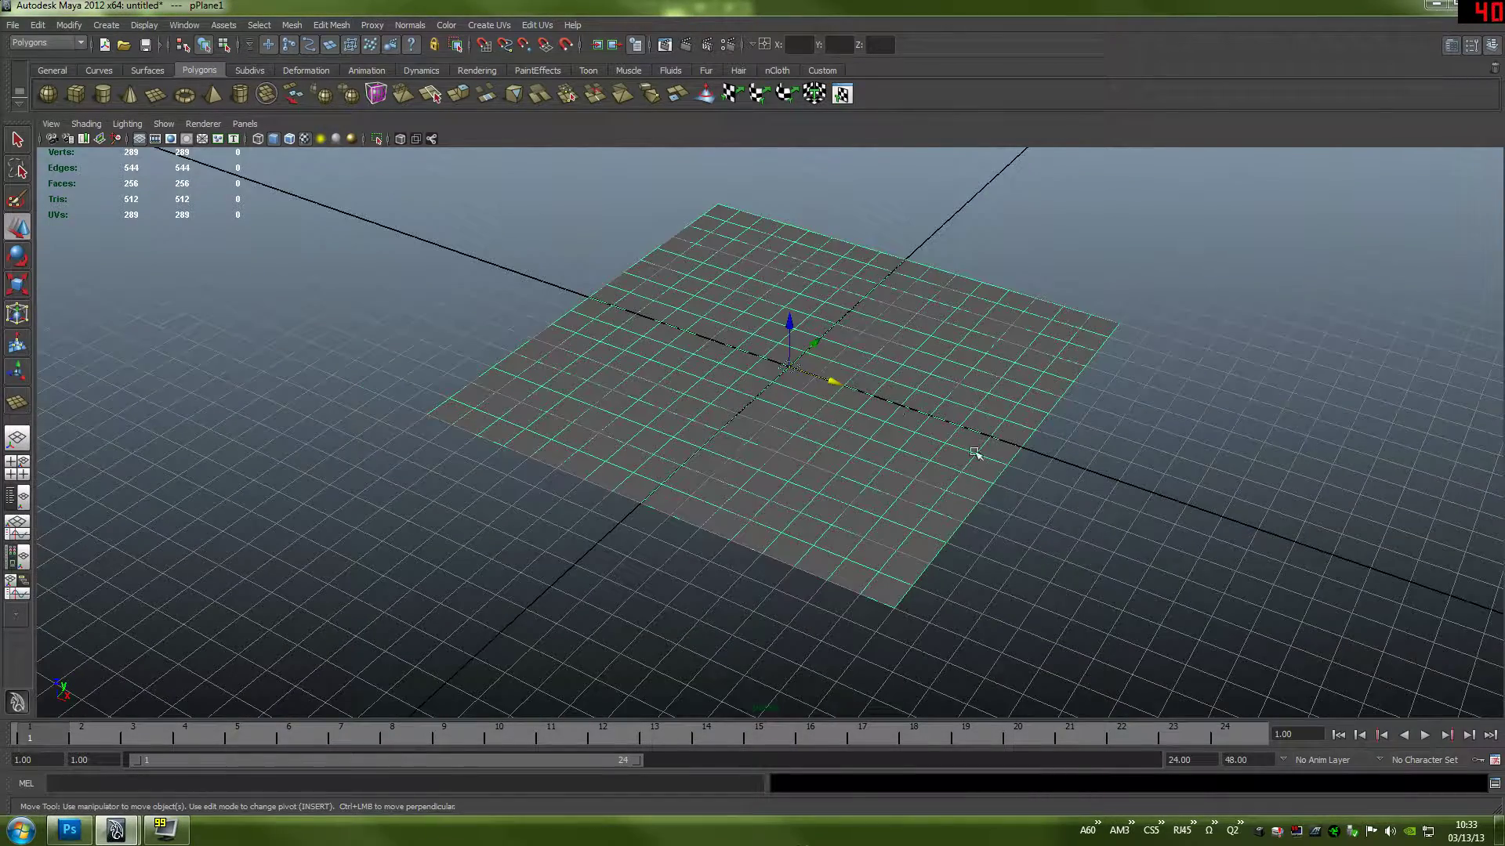
{"action": "left_click_drag", "start_coordinate": [1066, 478], "coordinate": [967, 460], "text": "alt"}
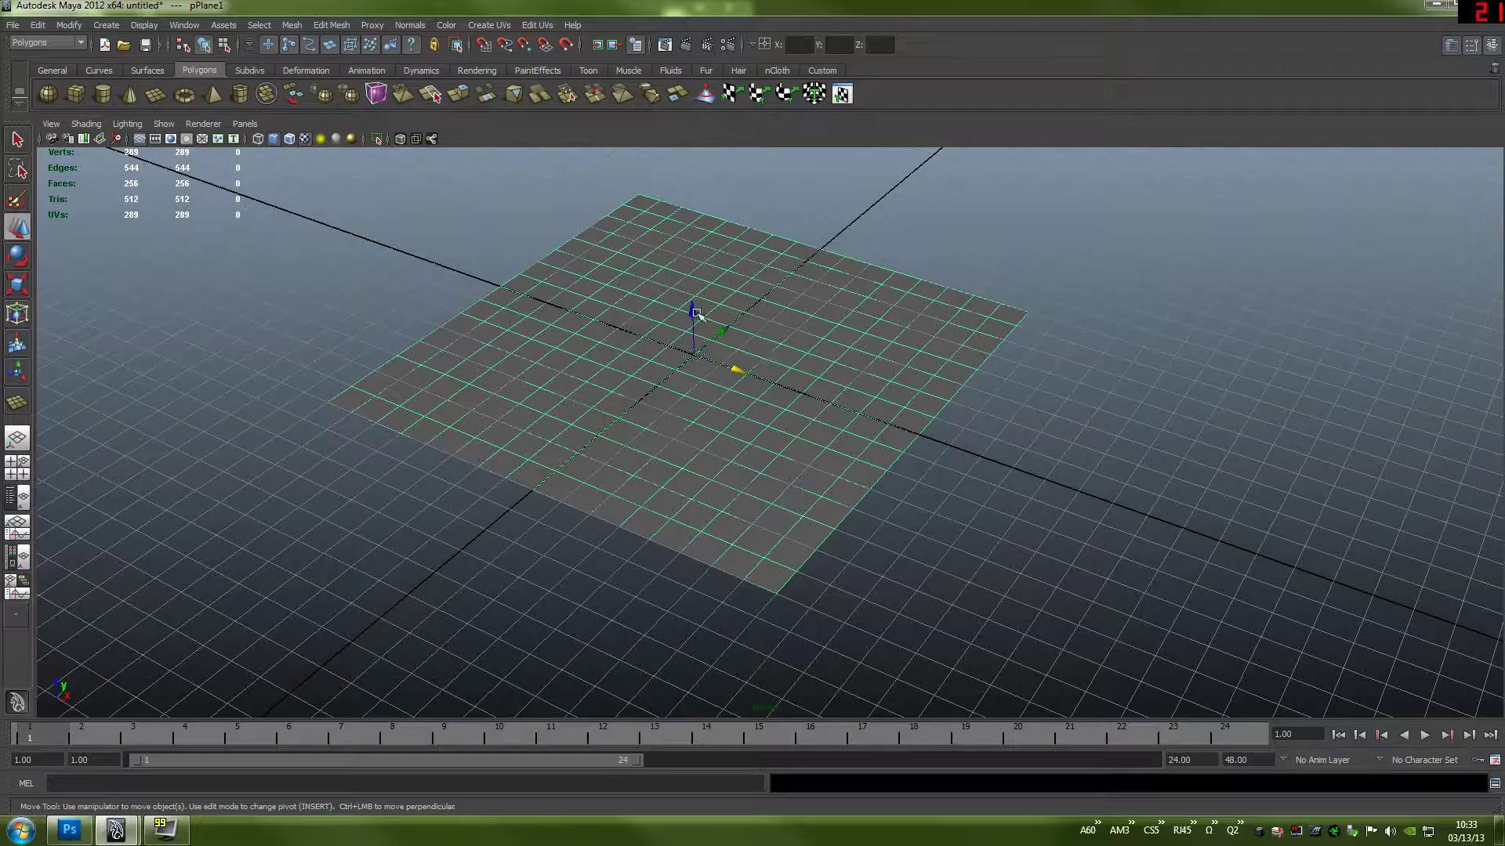
{"action": "left_click_drag", "start_coordinate": [693, 325], "coordinate": [699, 293]}
- Switch the plane from object mode through its component selection modes, ending in vertex mode
{"action": "right_click_drag", "start_coordinate": [800, 430], "coordinate": [796, 393]}
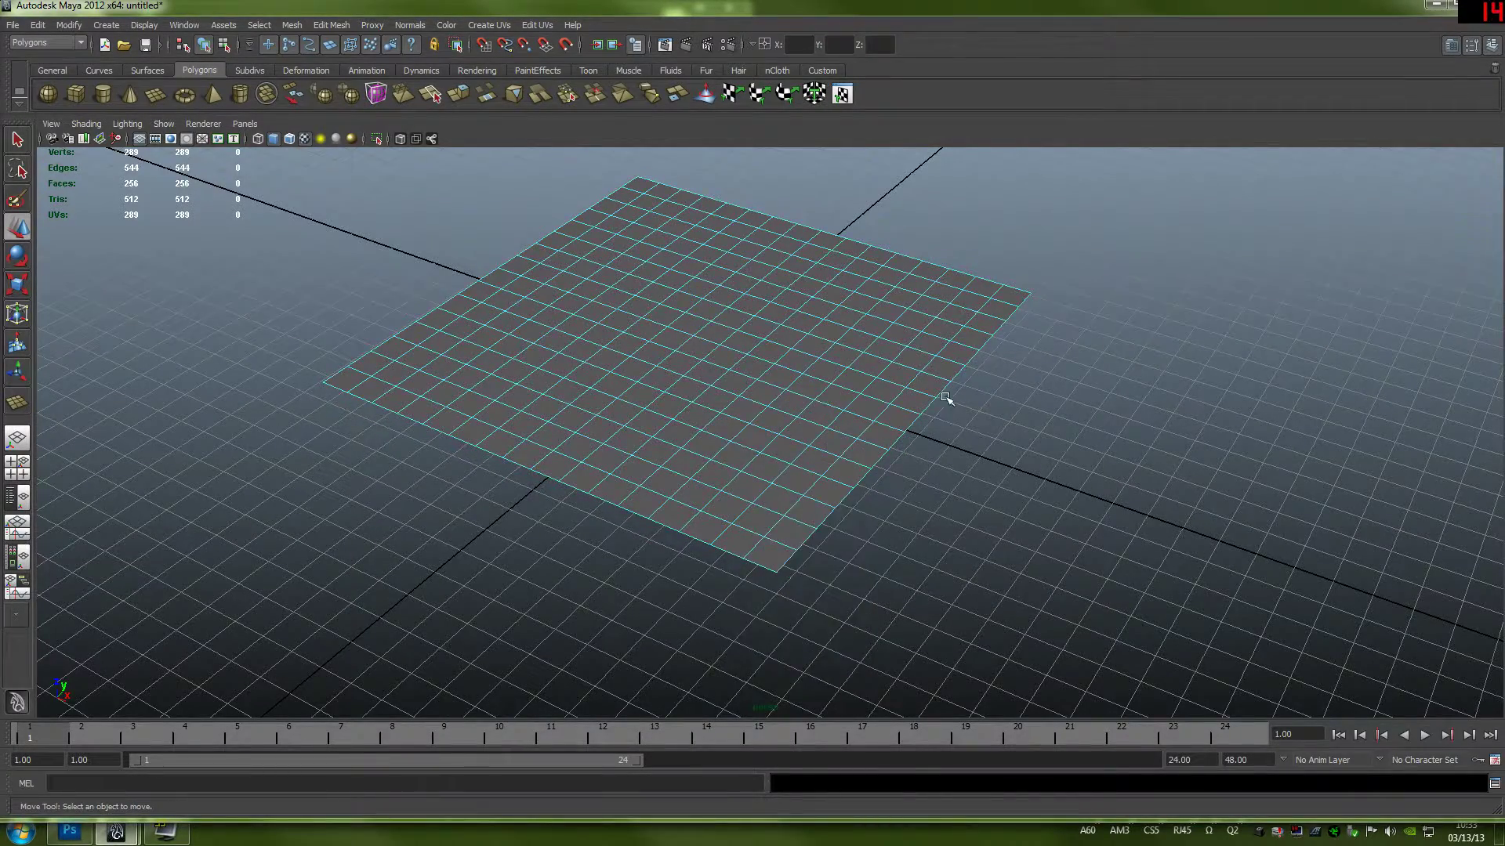
{"action": "left_click_drag", "start_coordinate": [947, 397], "coordinate": [797, 411], "text": "alt"}
{"action": "right_click_drag", "start_coordinate": [790, 436], "coordinate": [793, 517]}
{"action": "left_click_drag", "start_coordinate": [794, 517], "coordinate": [670, 463], "text": "alt"}
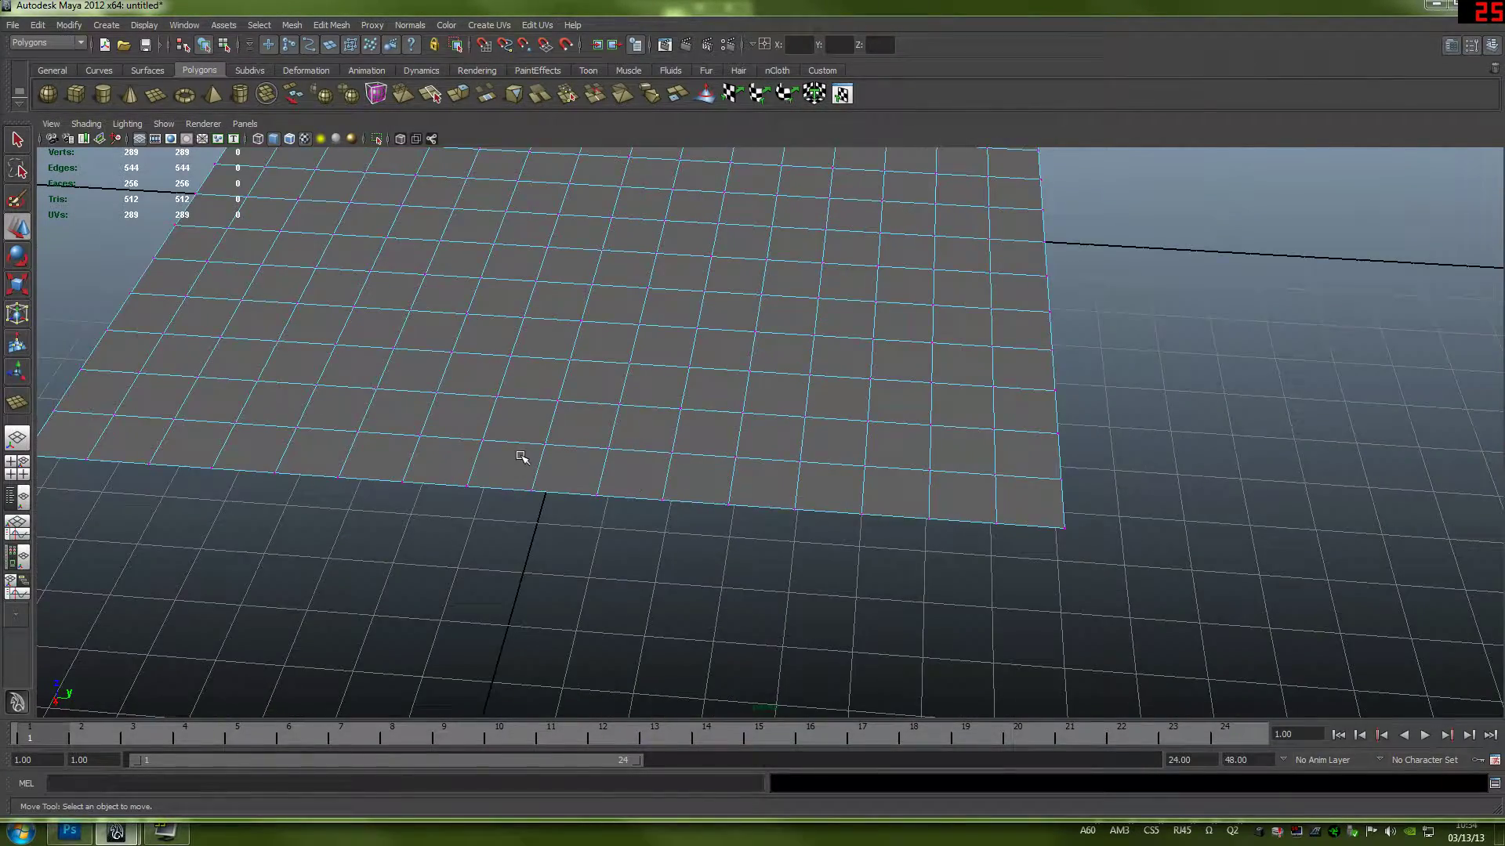
{"action": "middle_click_drag", "start_coordinate": [574, 427], "coordinate": [608, 409], "text": "alt"}
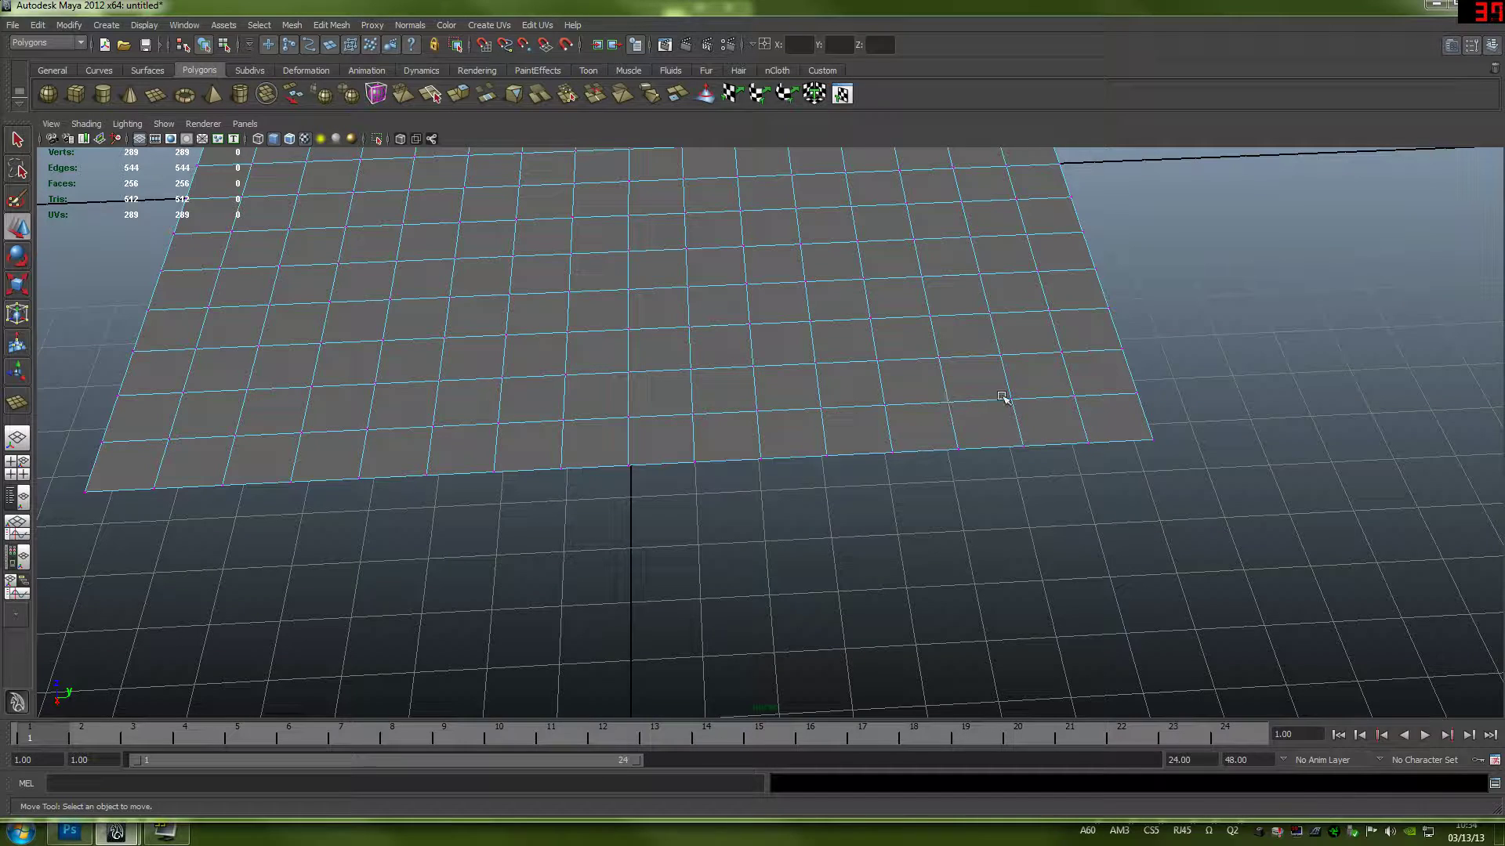
- Select vertices along the plane's border, reduce the selection to the corner vertex, and snap it along X onto the neighbouring border vertex
{"action": "left_click_drag", "start_coordinate": [1117, 445], "coordinate": [534, 483], "text": "alt"}
{"action": "left_click_drag", "start_coordinate": [858, 475], "coordinate": [733, 424], "text": "alt"}
{"action": "middle_click_drag", "start_coordinate": [686, 368], "coordinate": [771, 478], "text": "alt"}
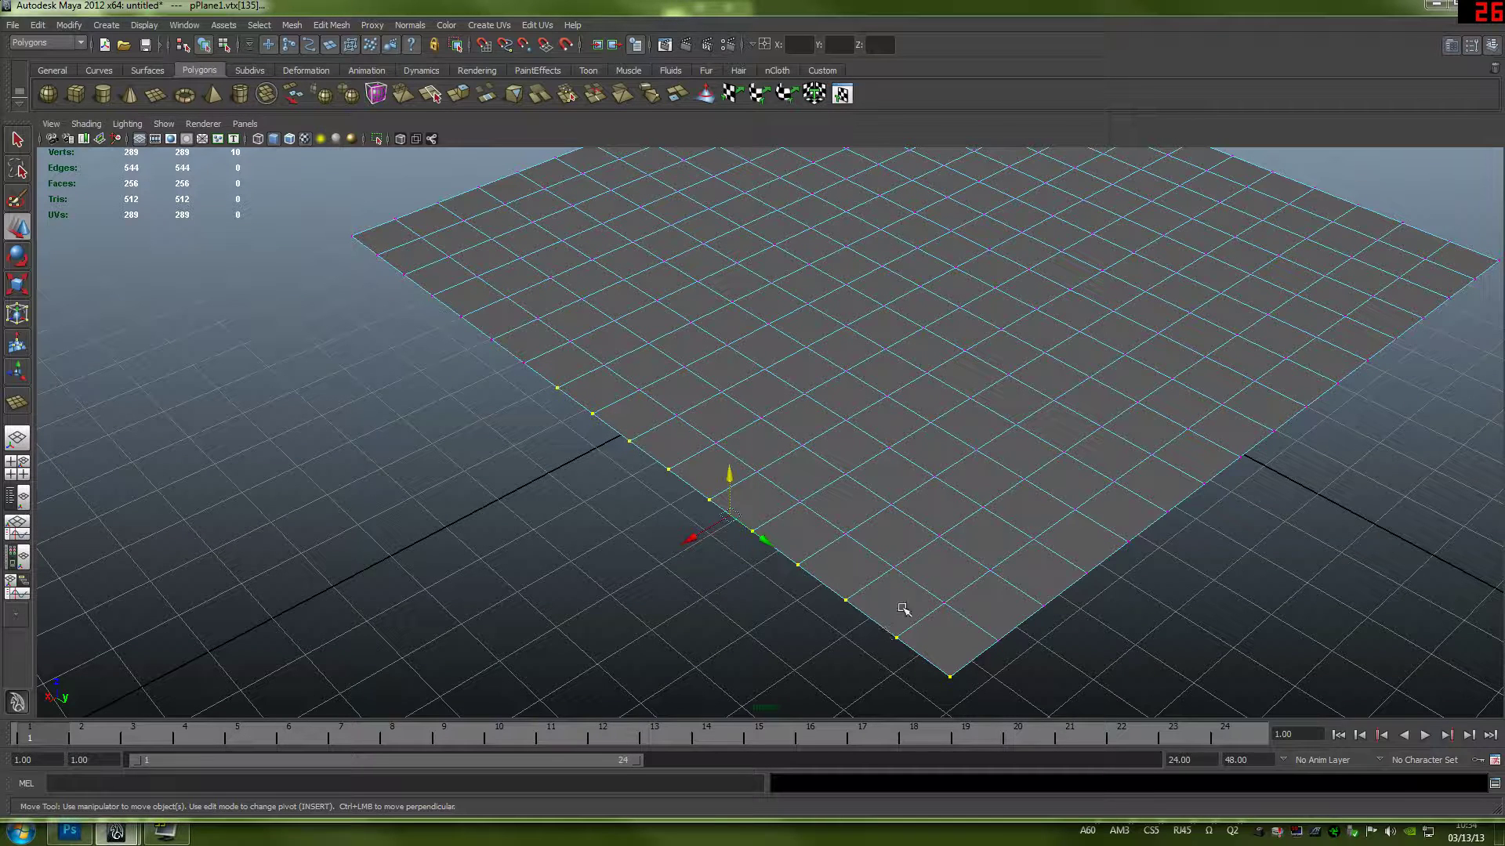
{"action": "left_click", "coordinate": [955, 669]}
{"action": "left_click_drag", "start_coordinate": [915, 707], "coordinate": [989, 642]}
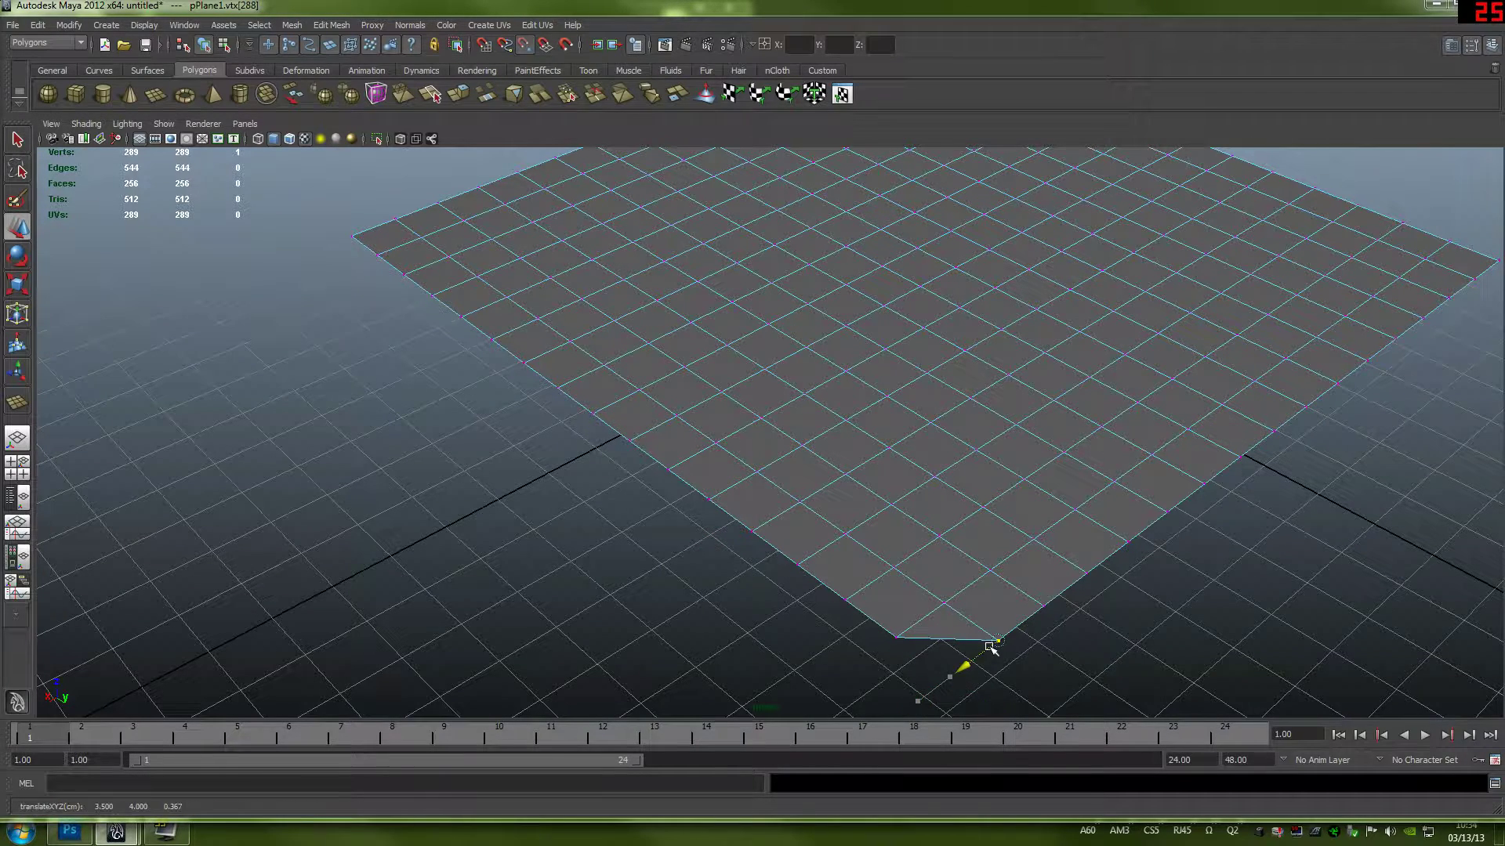
- Select further vertices along the plane's border, singly and as a group, and snap them along X onto the next inner vertex row
{"action": "left_click", "coordinate": [870, 662]}
{"action": "left_click_drag", "start_coordinate": [870, 663], "coordinate": [862, 591]}
{"action": "left_click_drag", "start_coordinate": [838, 537], "coordinate": [739, 532], "text": "alt"}
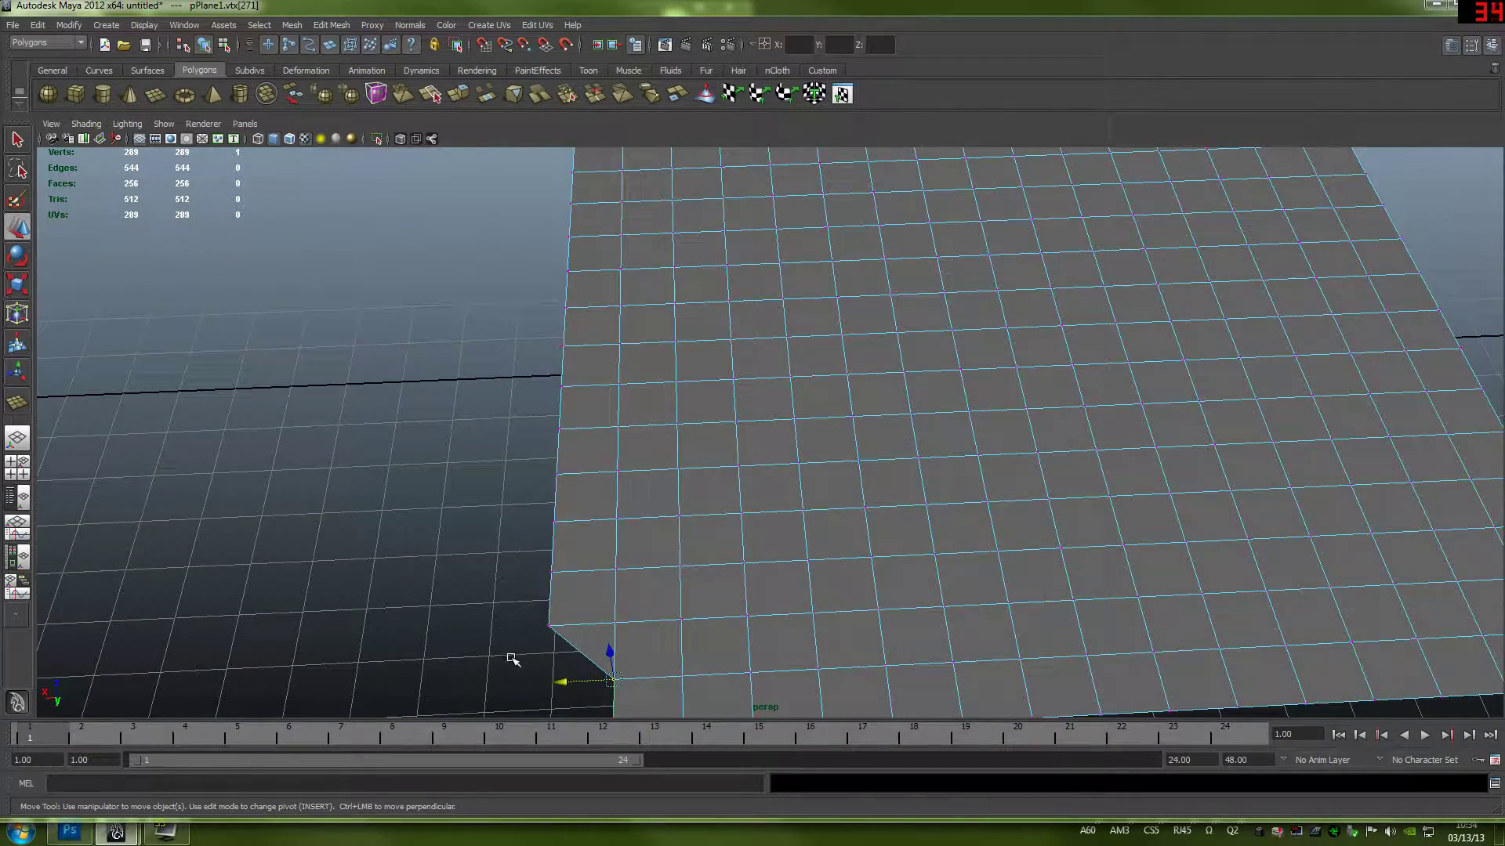
{"action": "left_click_drag", "start_coordinate": [511, 658], "coordinate": [580, 306]}
{"action": "mouse_move", "coordinate": [682, 473]}
{"action": "left_mouse_down", "text": "alt"}
{"action": "mouse_move", "coordinate": [770, 432]}
{"action": "mouse_move", "coordinate": [694, 447]}
{"action": "left_mouse_up", "text": "alt"}
{"action": "left_click_drag", "start_coordinate": [783, 374], "coordinate": [865, 387], "text": "alt"}
{"action": "left_click_drag", "start_coordinate": [1044, 464], "coordinate": [849, 500], "text": "alt"}
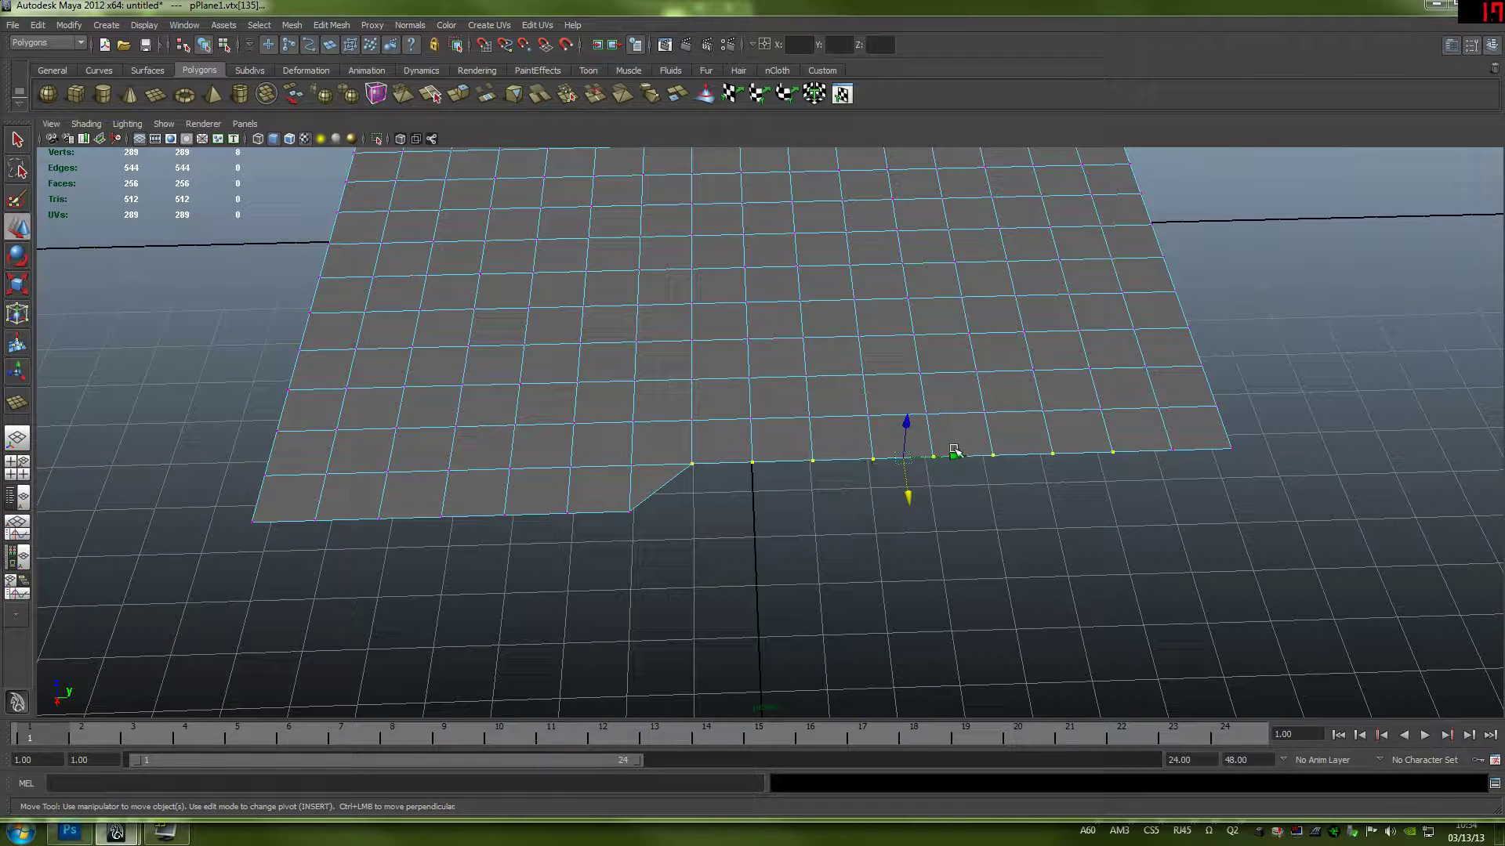
{"action": "right_click_drag", "start_coordinate": [941, 453], "coordinate": [952, 427]}
{"action": "left_click_drag", "start_coordinate": [1295, 438], "coordinate": [1285, 440], "text": "alt"}
{"action": "scroll", "coordinate": [1115, 463], "scroll_direction": "down", "scroll_amount": 5}
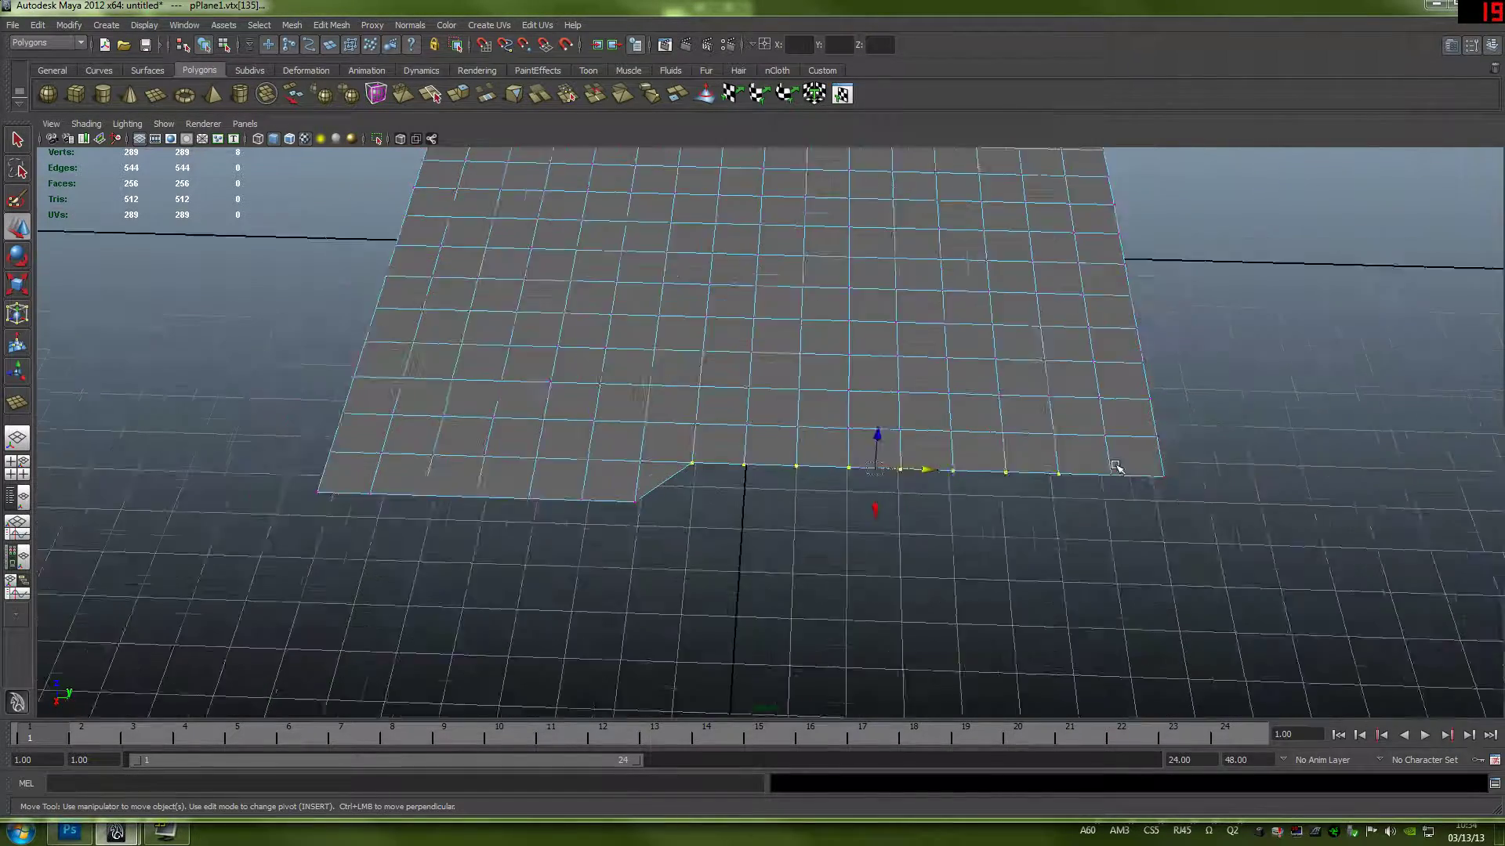
- Select all of the plane's vertices and merge them with a threshold of 0.0100
{"action": "left_click_drag", "start_coordinate": [1075, 206], "coordinate": [496, 546]}
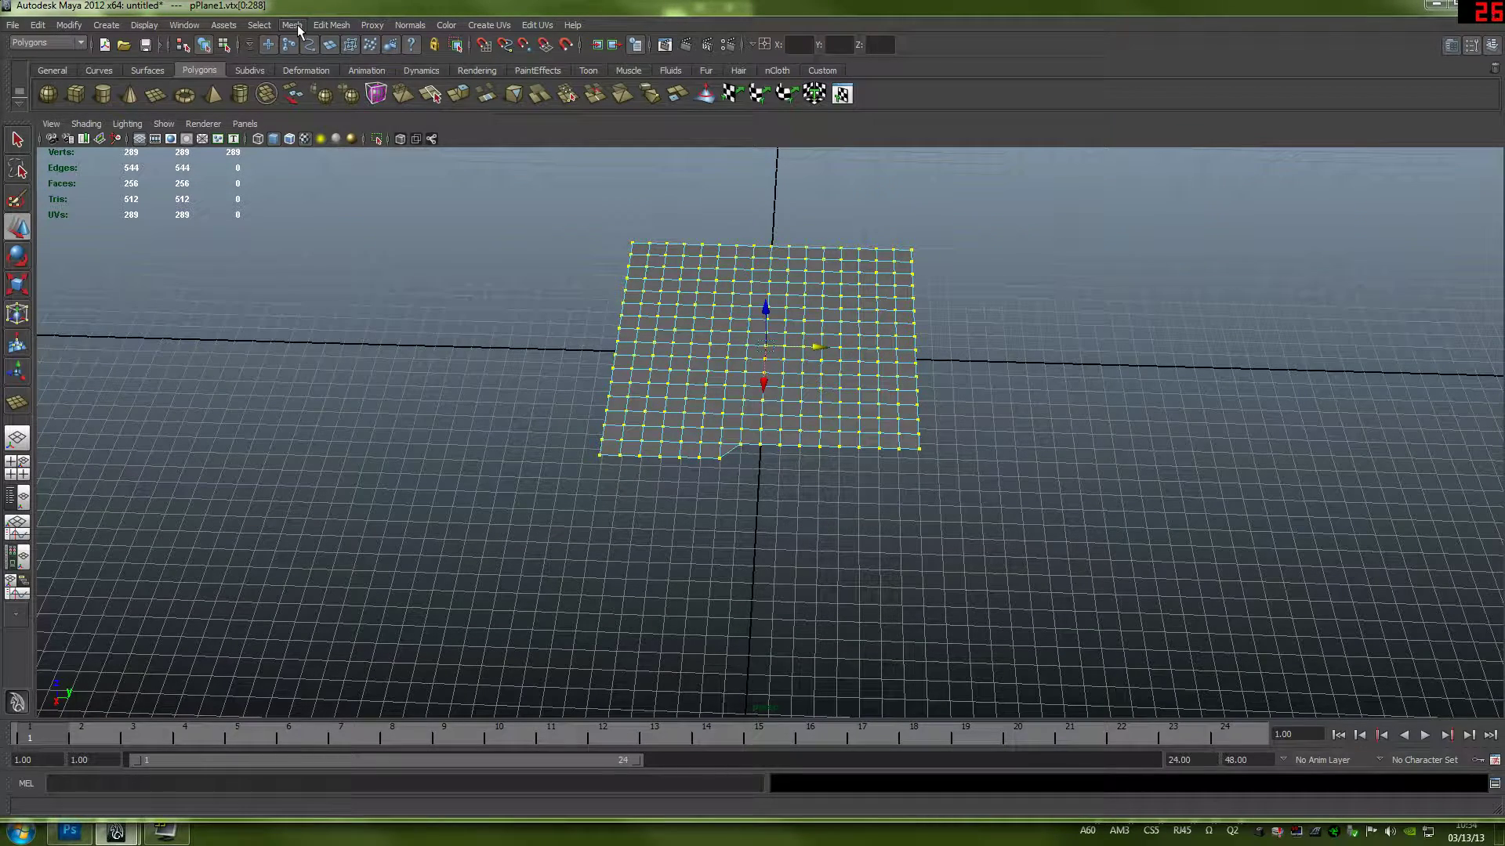
{"action": "left_click", "coordinate": [331, 24]}
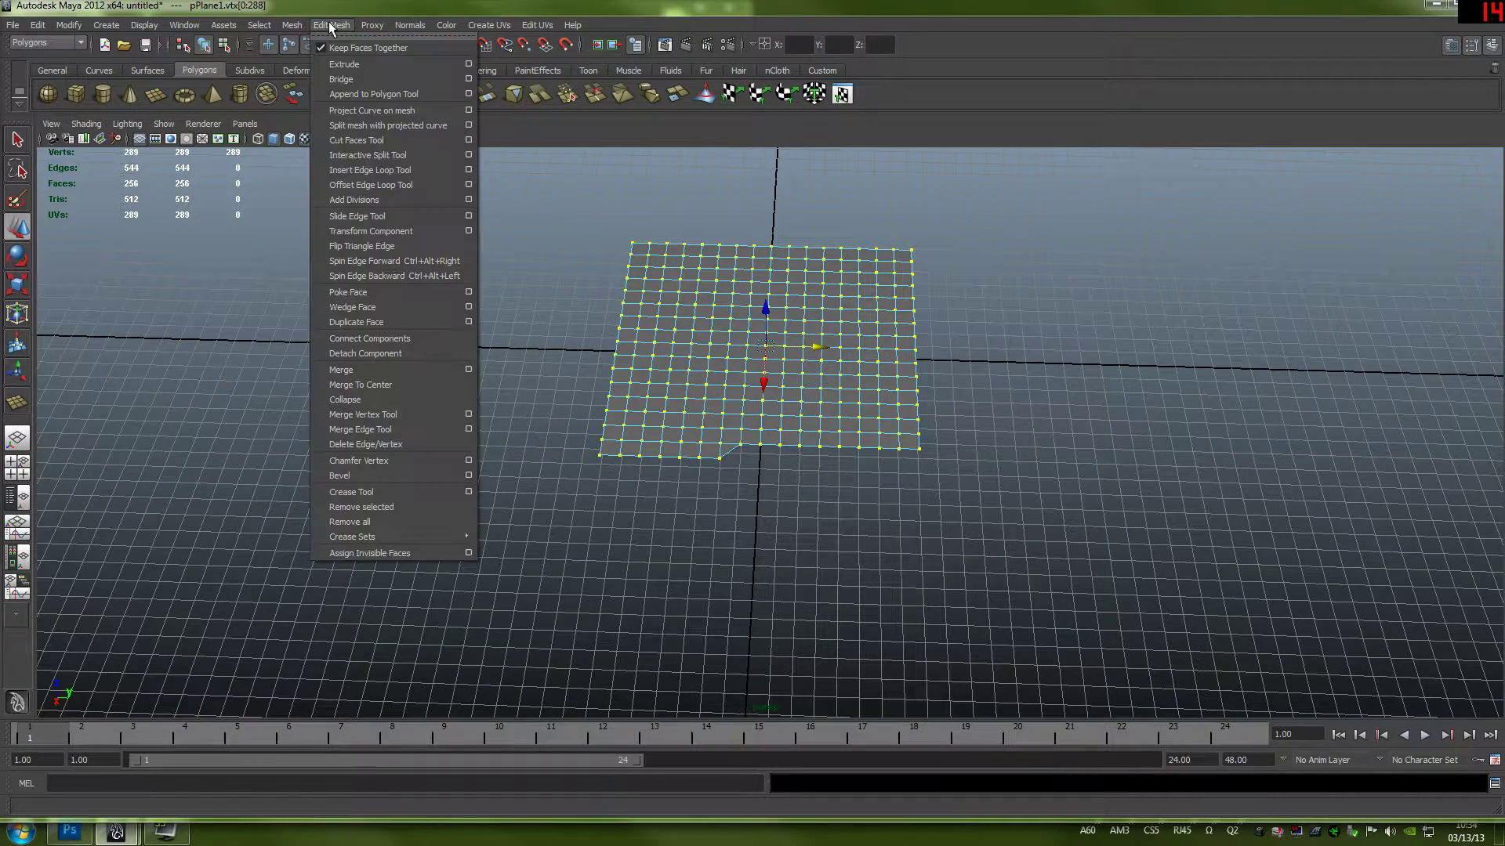
{"action": "left_click", "coordinate": [469, 370]}
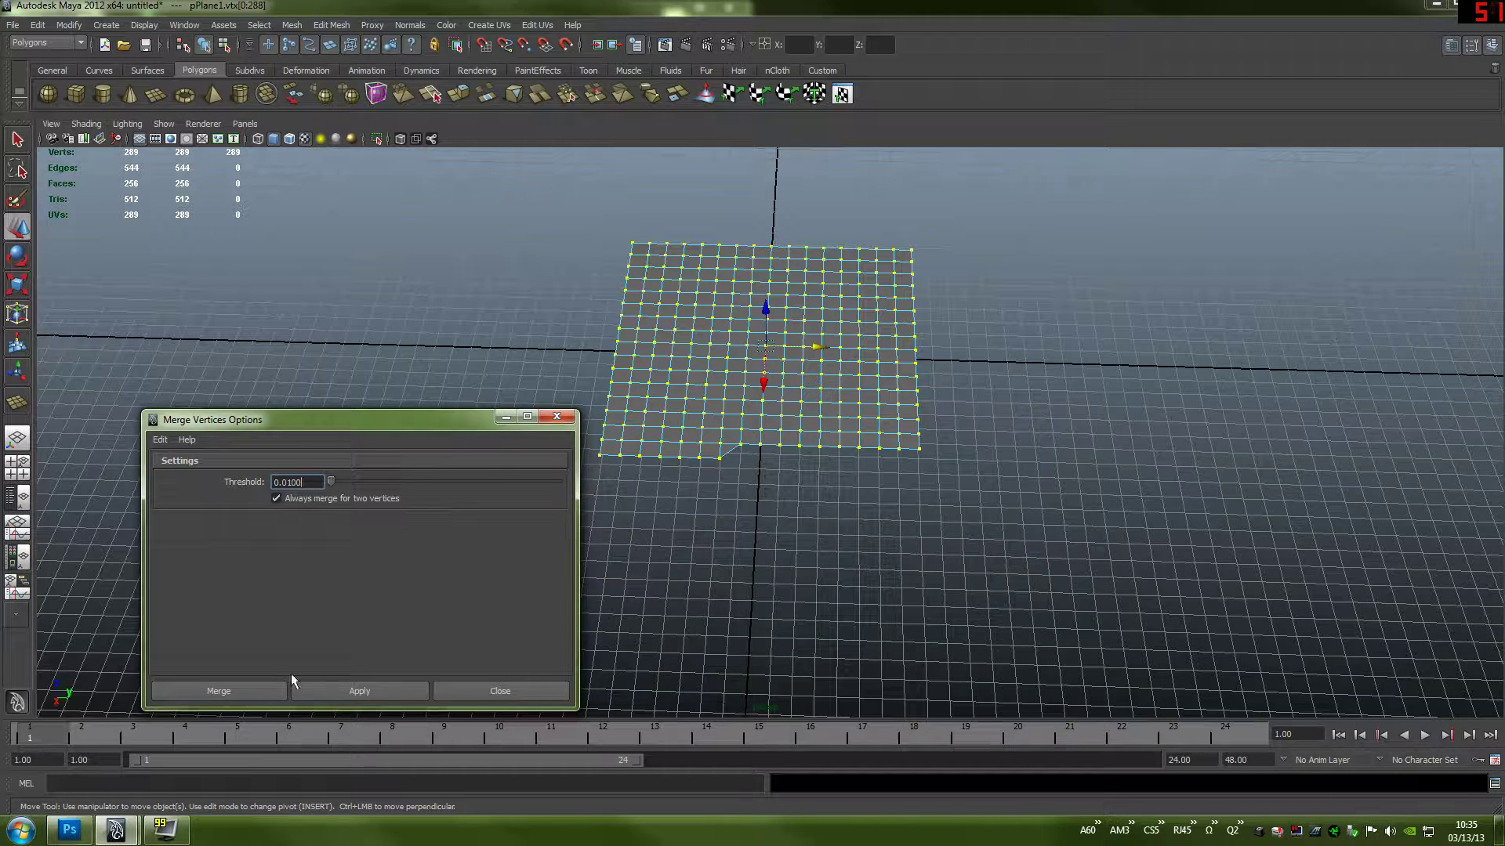
{"action": "left_click", "coordinate": [227, 689]}
{"action": "left_click", "coordinate": [898, 467]}
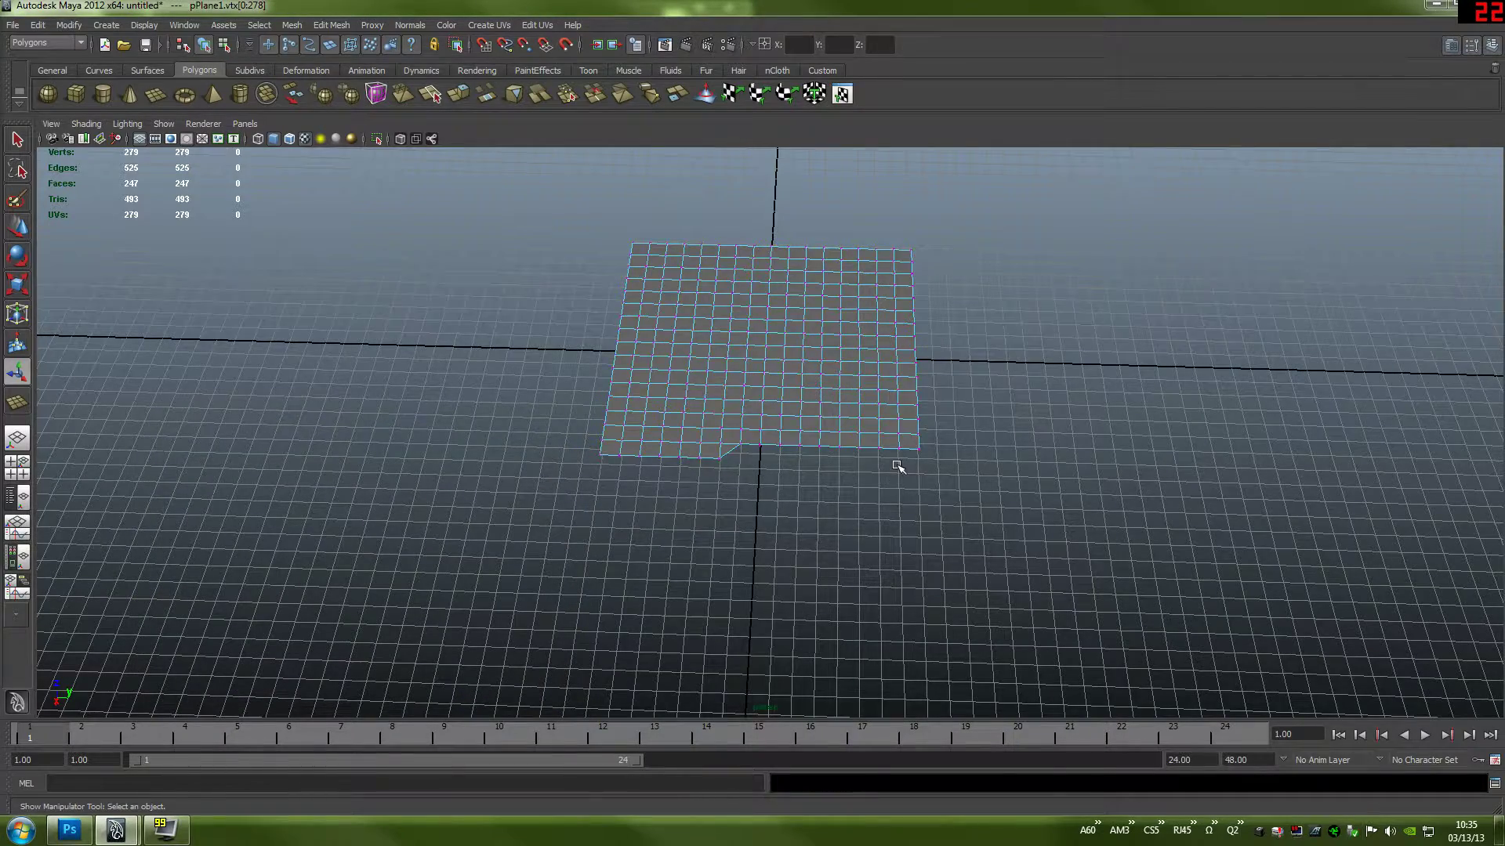
- Raise one merged border vertex along Z to check the merge, then undo the move and deselect the vertex
{"action": "left_click_drag", "start_coordinate": [899, 467], "coordinate": [933, 487], "text": "alt"}
{"action": "scroll", "coordinate": [933, 487], "scroll_direction": "up", "scroll_amount": 8}
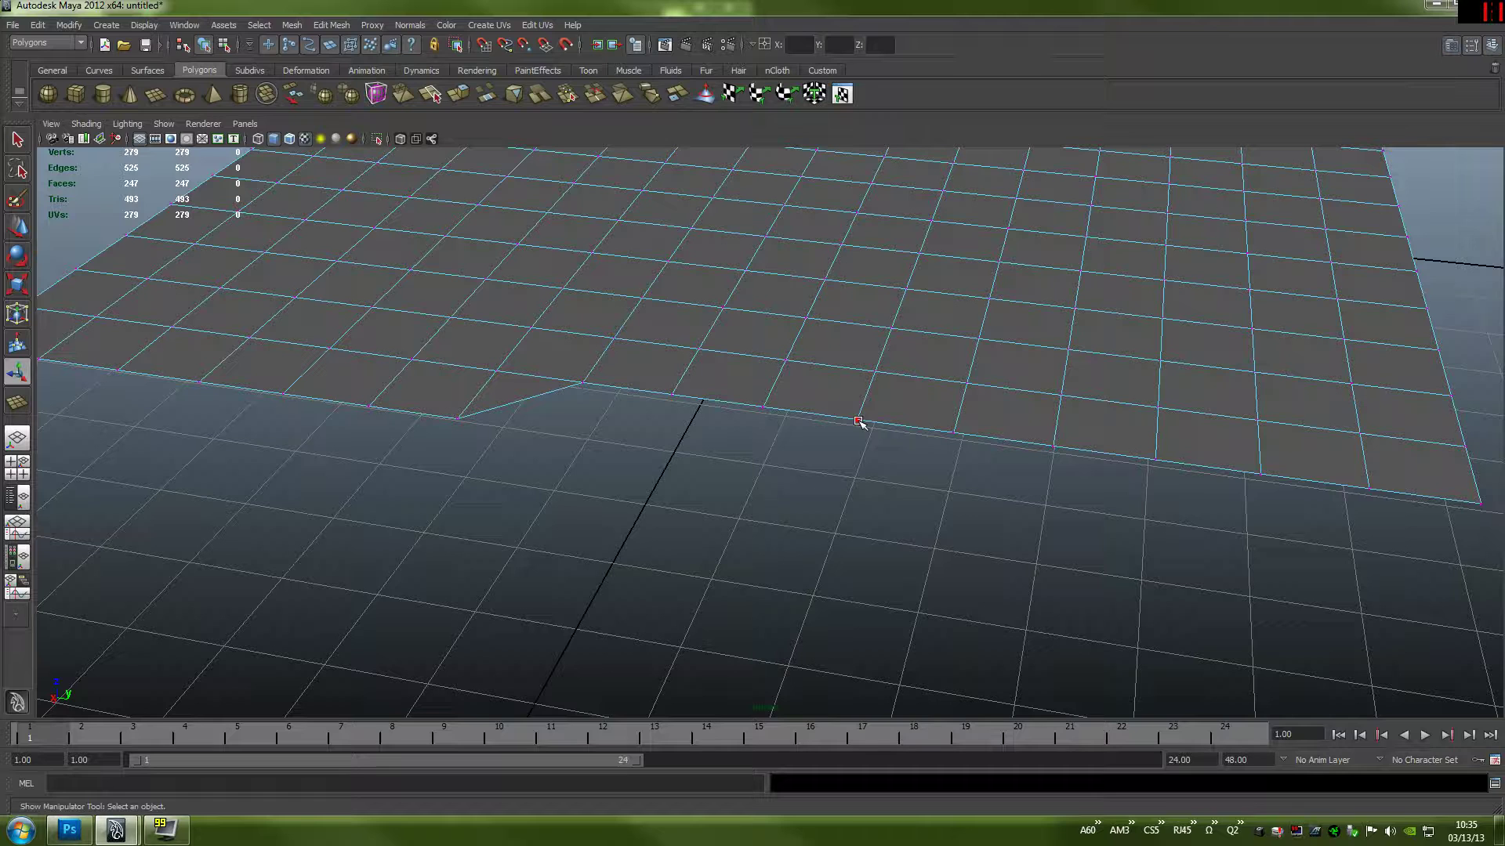
{"action": "left_click", "coordinate": [858, 421]}
{"action": "key", "text": "w"}
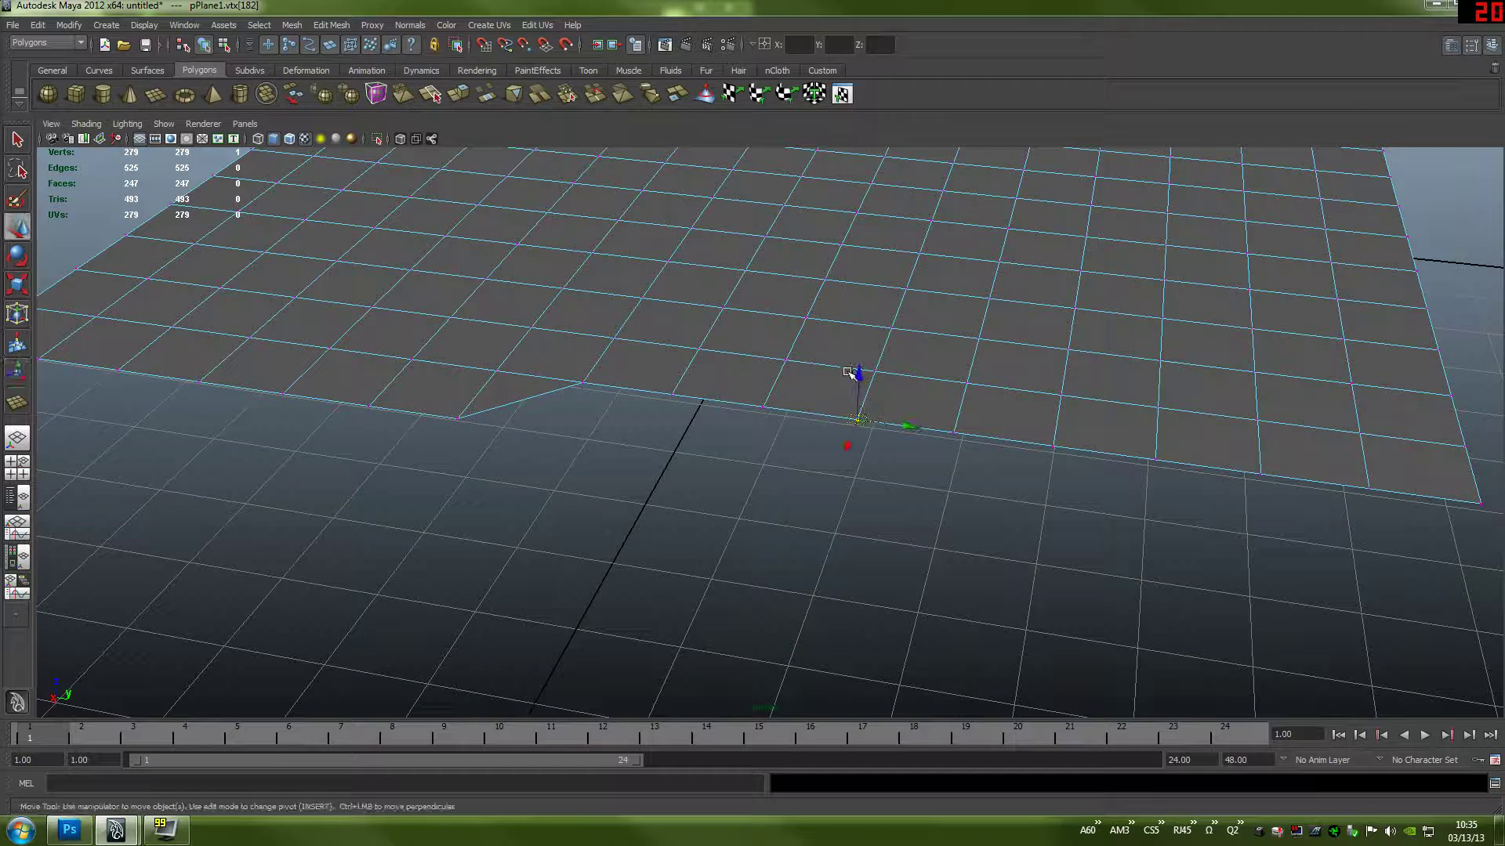
{"action": "mouse_move", "coordinate": [858, 392]}
{"action": "left_mouse_down"}
{"action": "mouse_move", "coordinate": [867, 349]}
{"action": "mouse_move", "coordinate": [860, 413]}
{"action": "mouse_move", "coordinate": [865, 315]}
{"action": "mouse_move", "coordinate": [926, 348]}
{"action": "mouse_move", "coordinate": [851, 394]}
{"action": "left_mouse_up"}
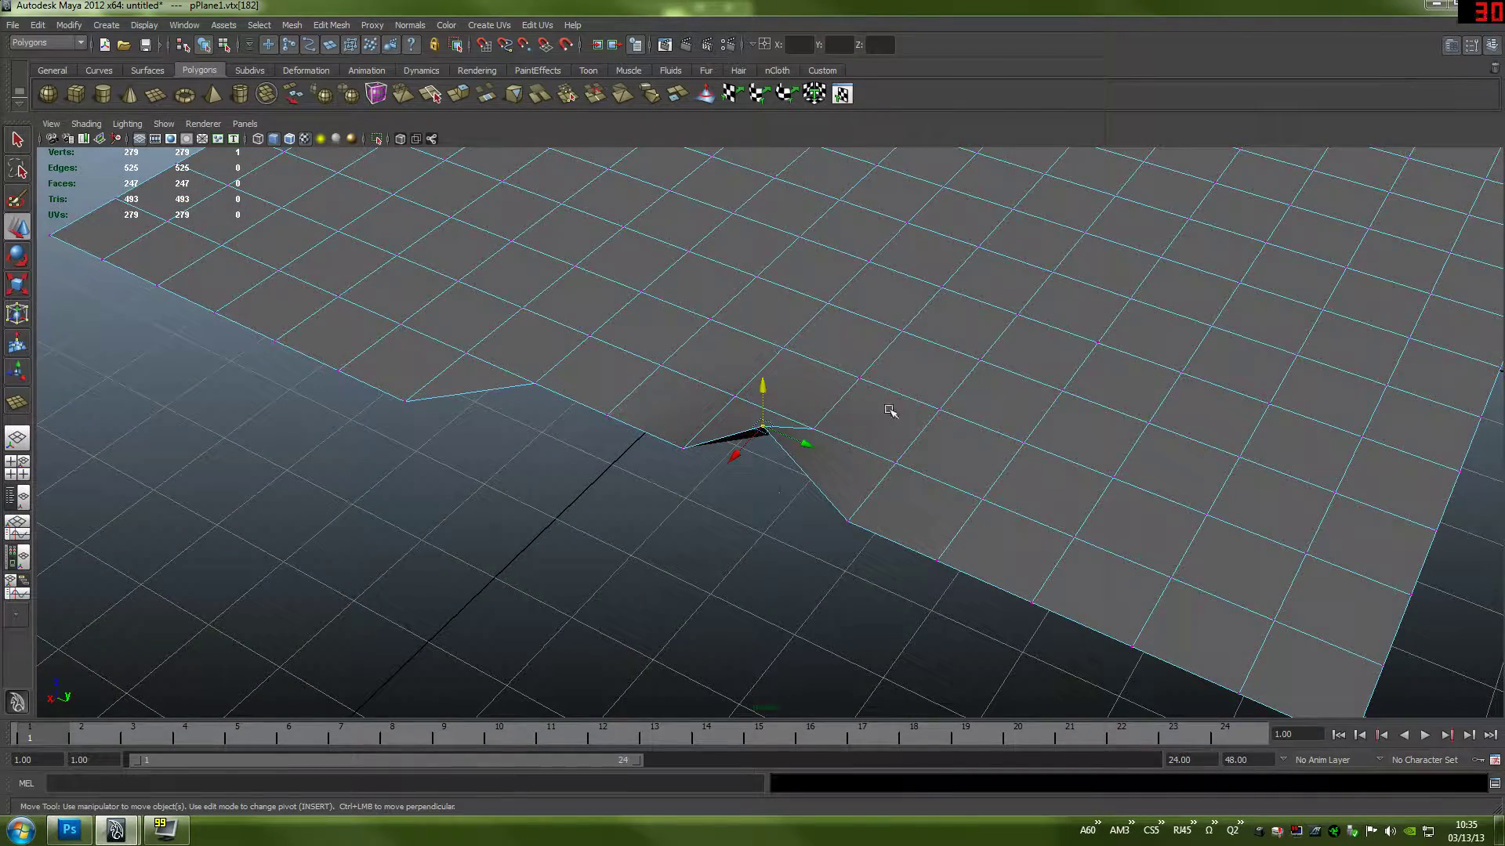
{"action": "key", "text": "ctrl+z"}
{"action": "left_click", "coordinate": [720, 548]}
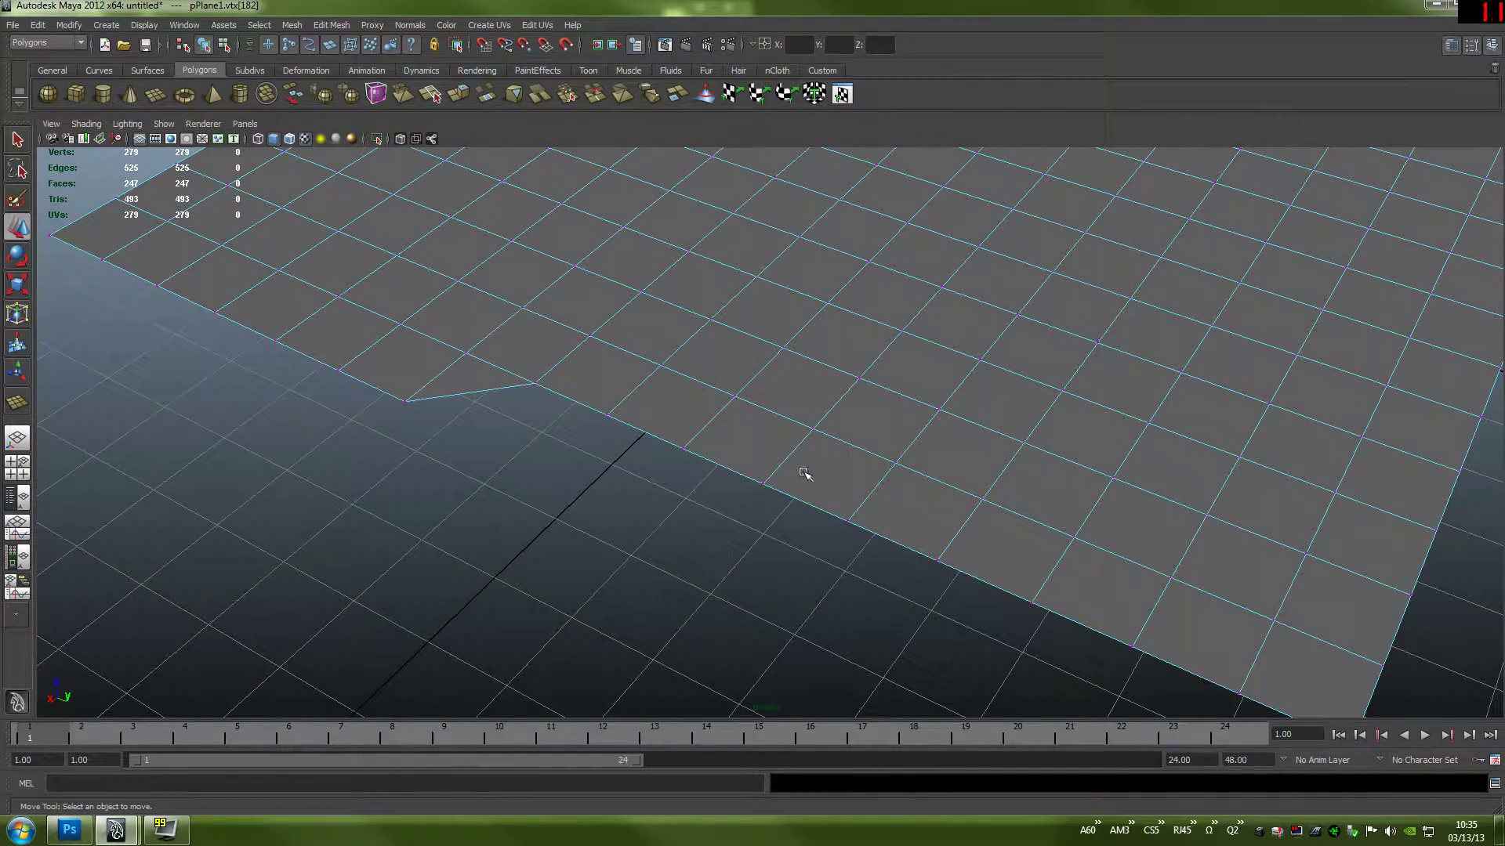
- Switch the plane from vertex mode back to object mode
{"action": "scroll", "coordinate": [800, 468], "scroll_direction": "down", "scroll_amount": 5}
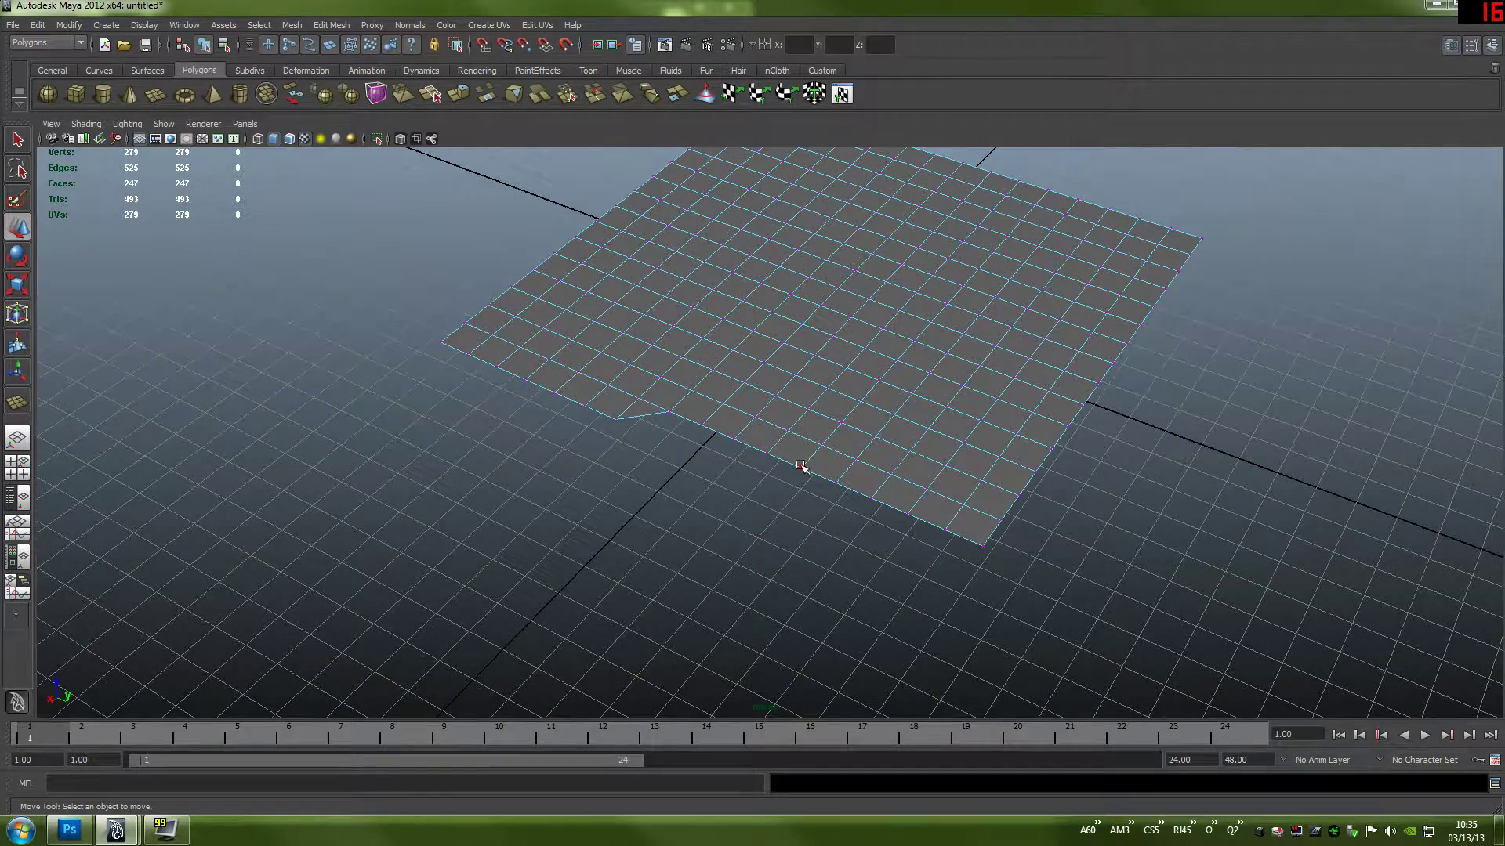
{"action": "scroll", "coordinate": [801, 468], "scroll_direction": "down", "scroll_amount": 6}
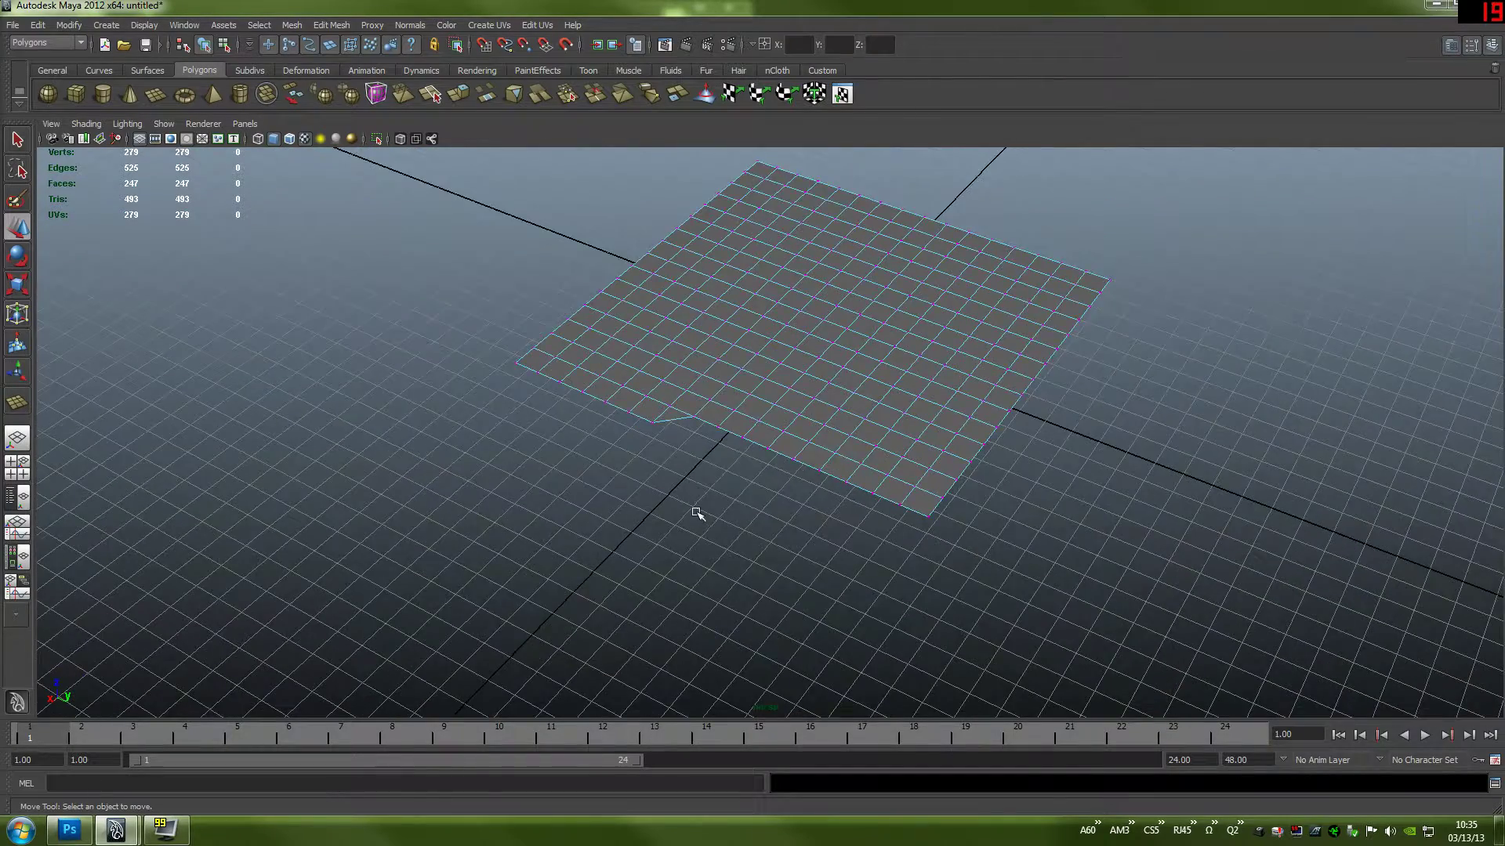
{"action": "key", "text": "space"}
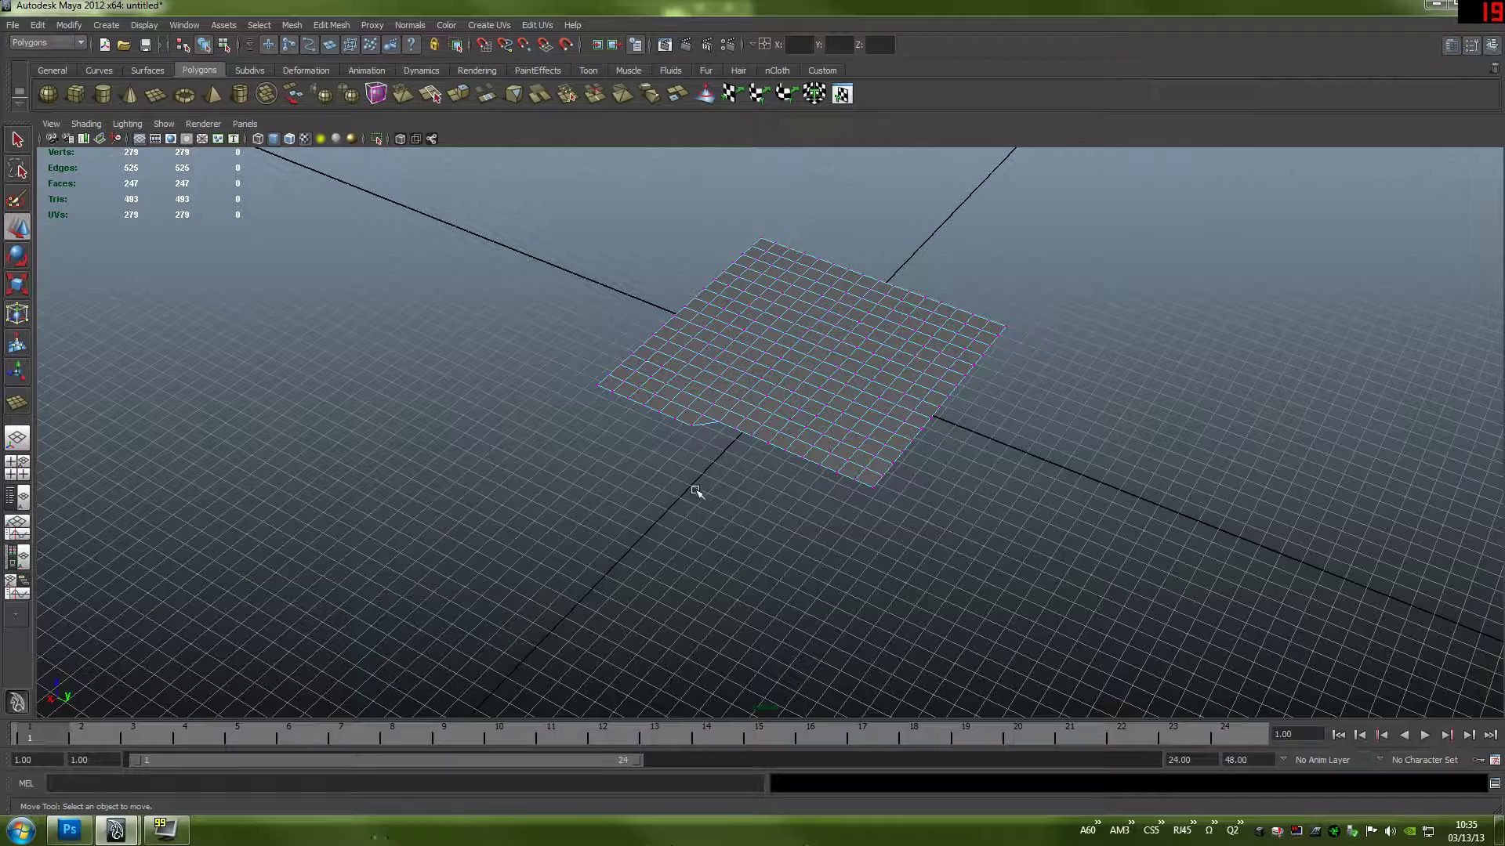
{"action": "right_click_drag", "start_coordinate": [797, 386], "coordinate": [839, 376]}
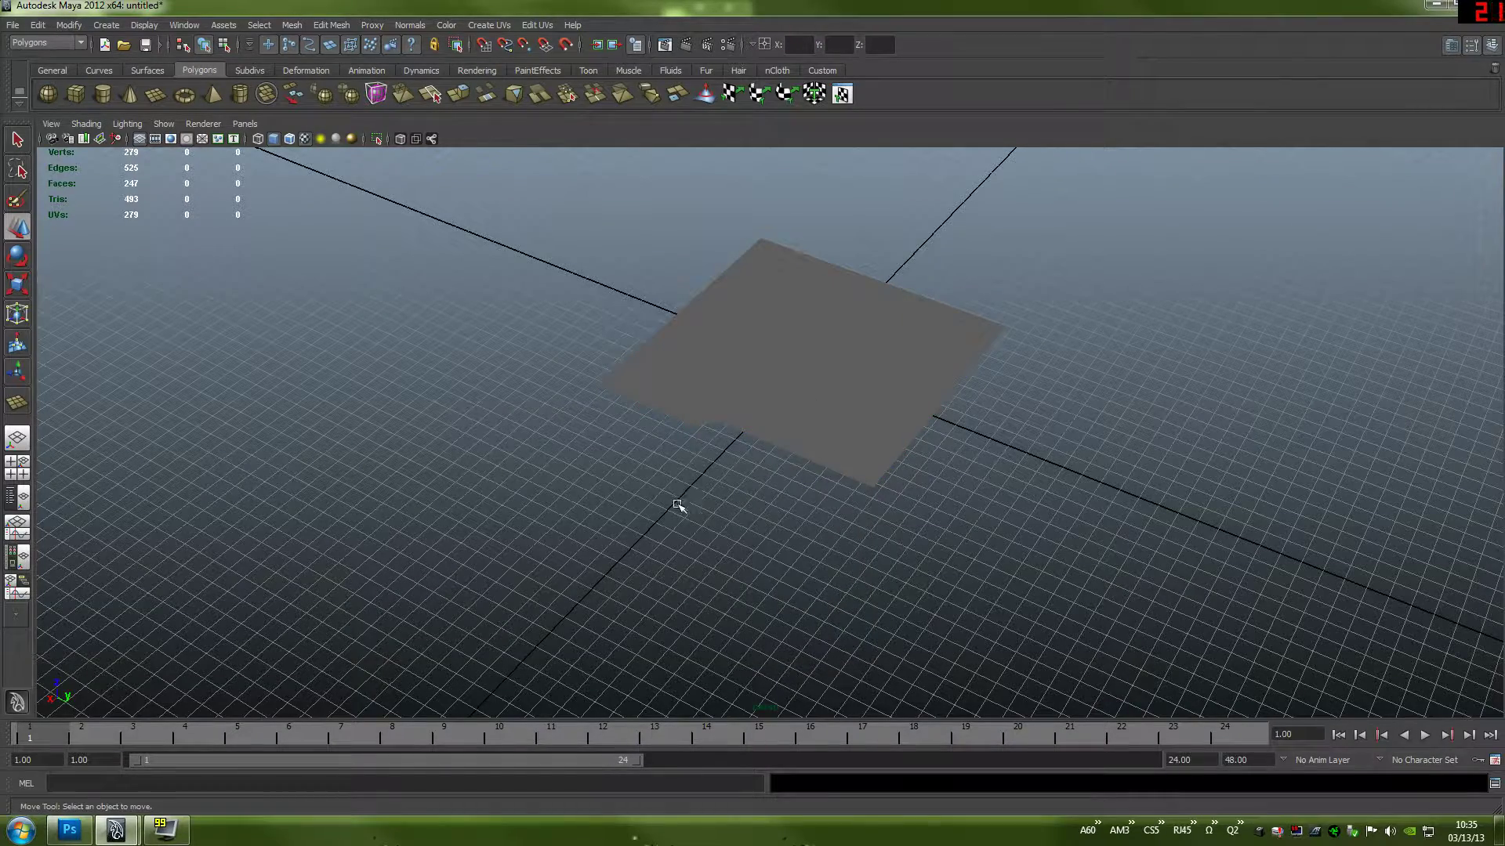
- Create a second polygon plane on the grid in front of the notched edge of the first plane
{"action": "key", "text": "space"}
{"action": "left_click", "coordinate": [638, 445]}
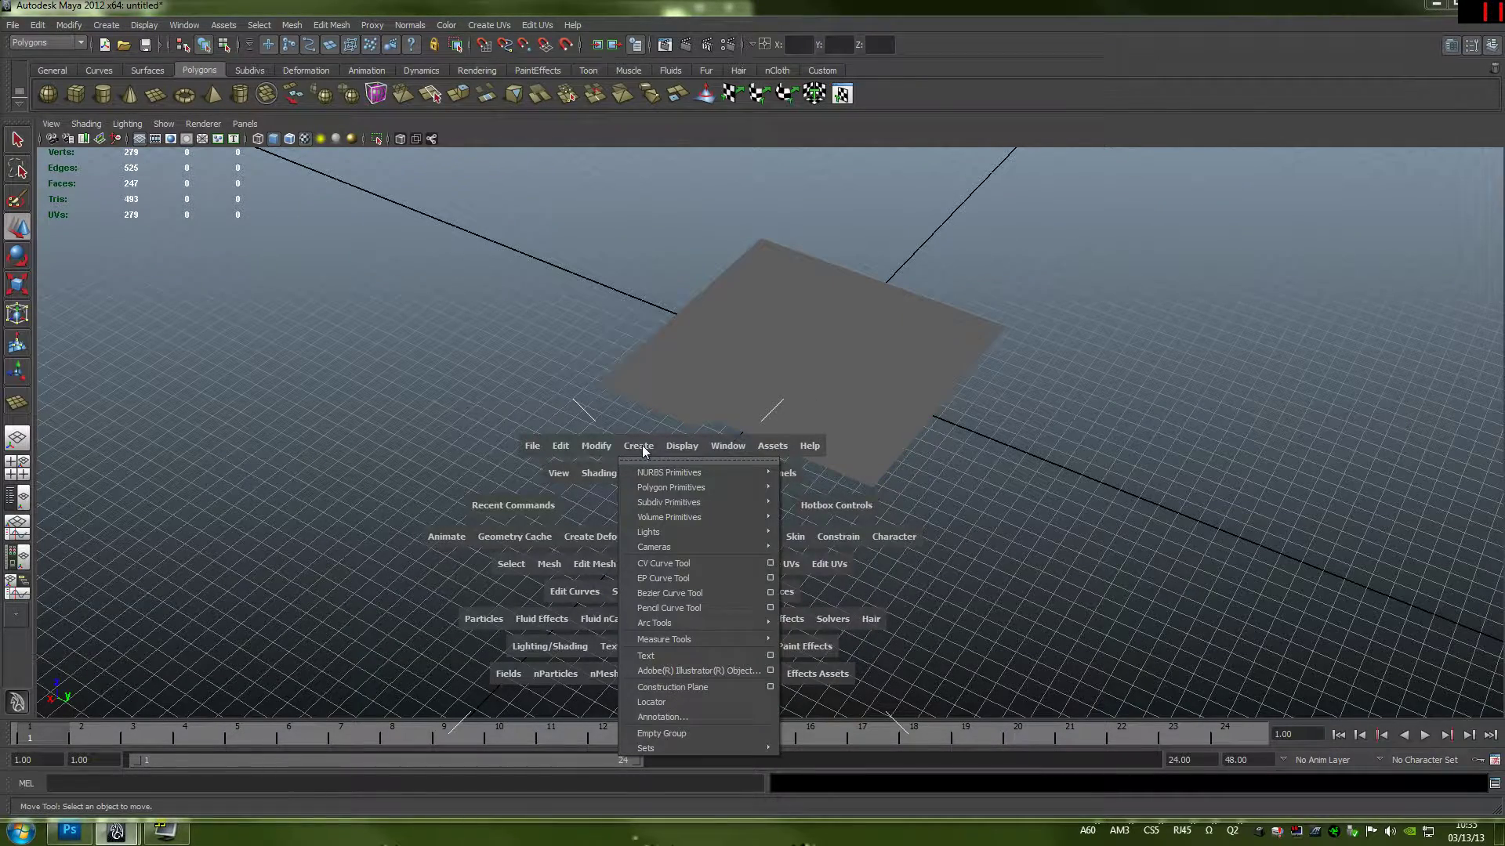
{"action": "mouse_move", "coordinate": [725, 492]}
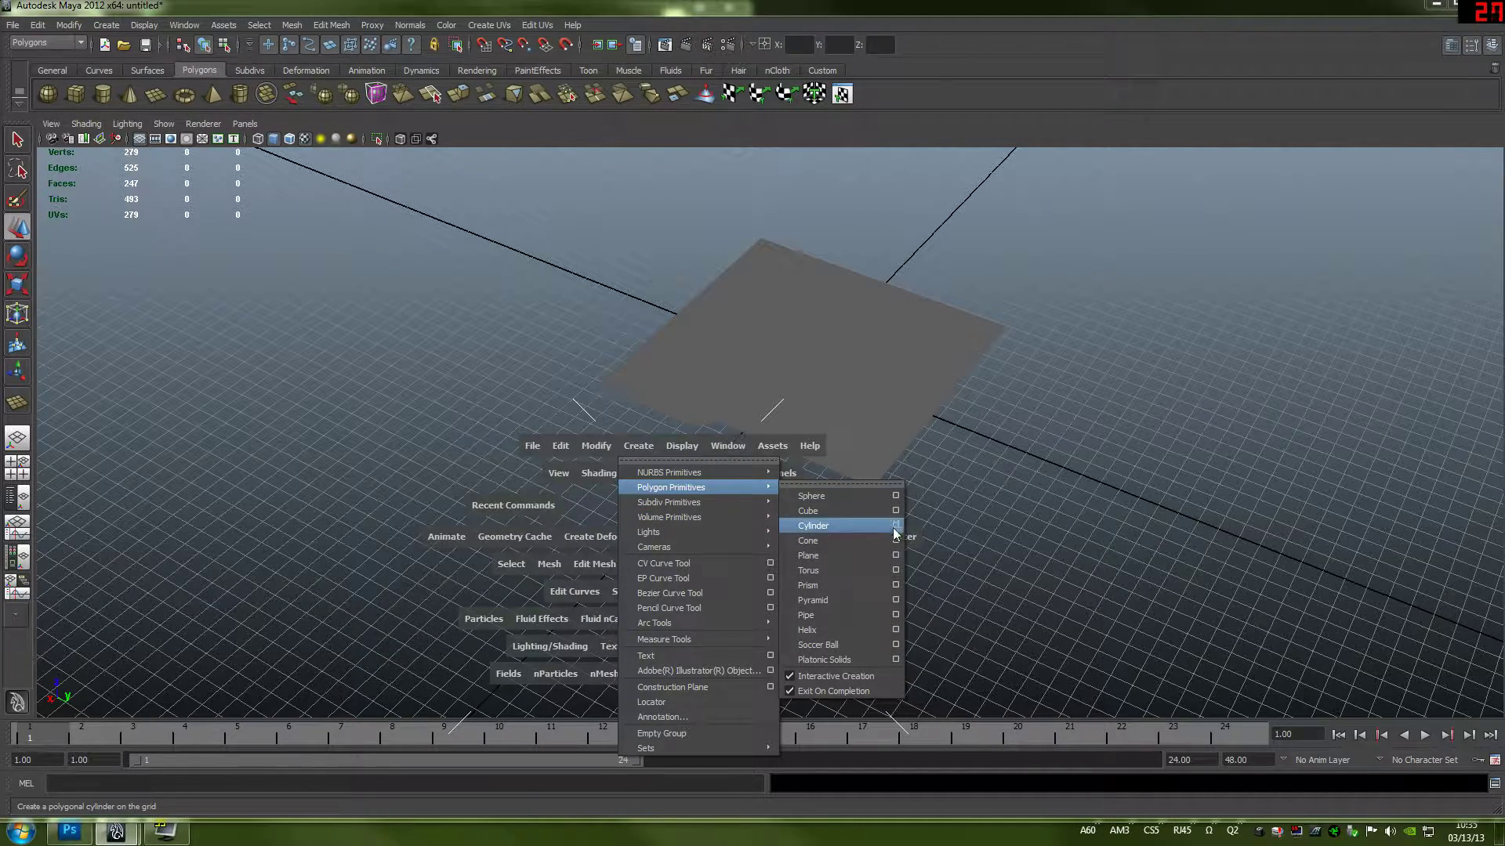
{"action": "left_click", "coordinate": [808, 555]}
{"action": "left_click", "coordinate": [659, 519]}
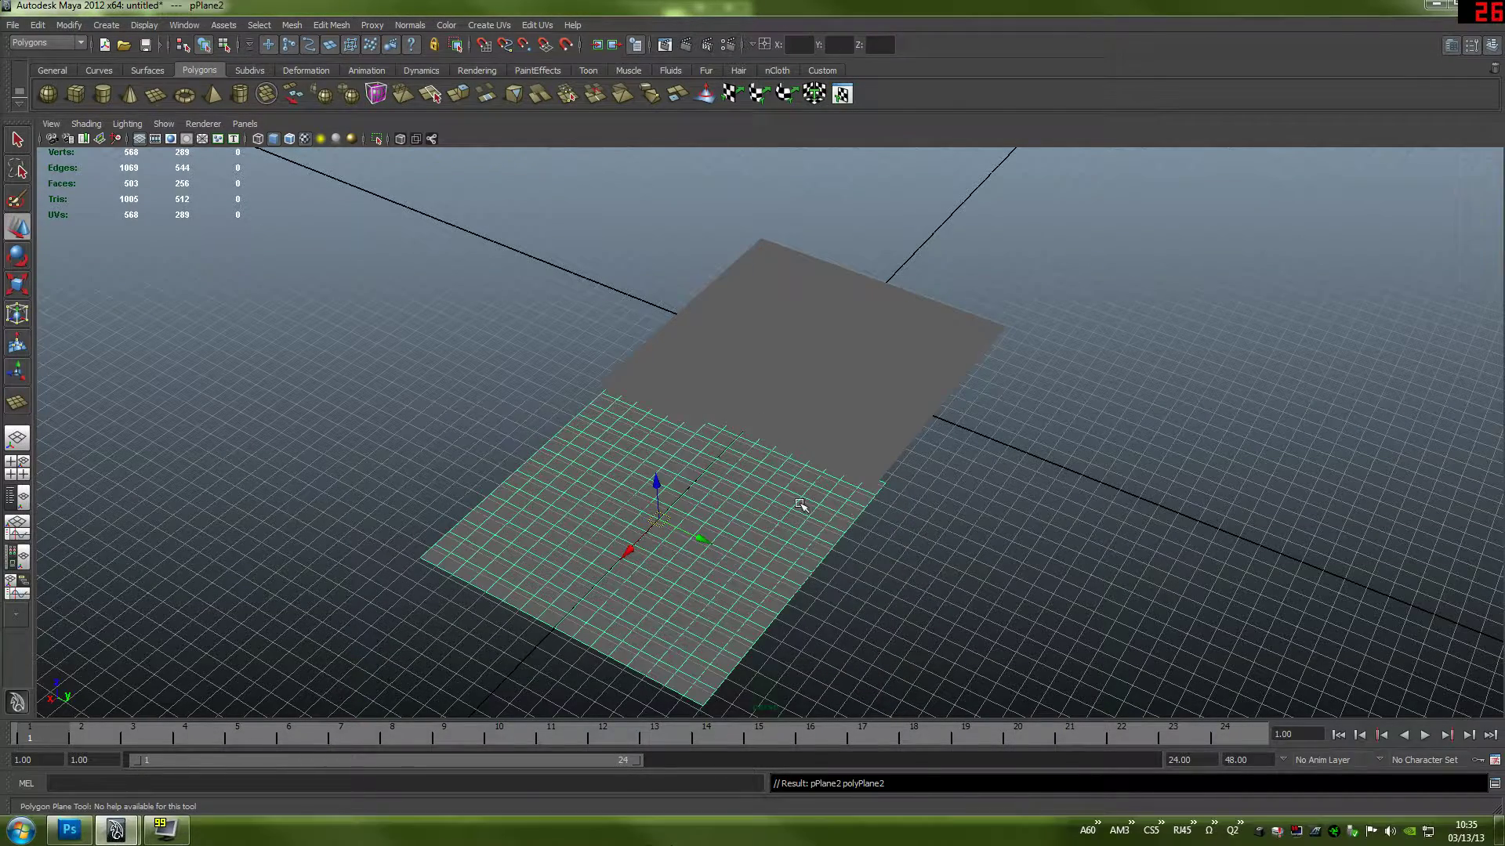
- Move the second plane along X, try rotating it 15 degrees about Y, and undo these changes
{"action": "key", "text": "w"}
{"action": "left_click_drag", "start_coordinate": [657, 520], "coordinate": [671, 481]}
{"action": "key", "text": "e"}
{"action": "key", "text": "ctrl+z"}
{"action": "key", "text": "ctrl+z"}
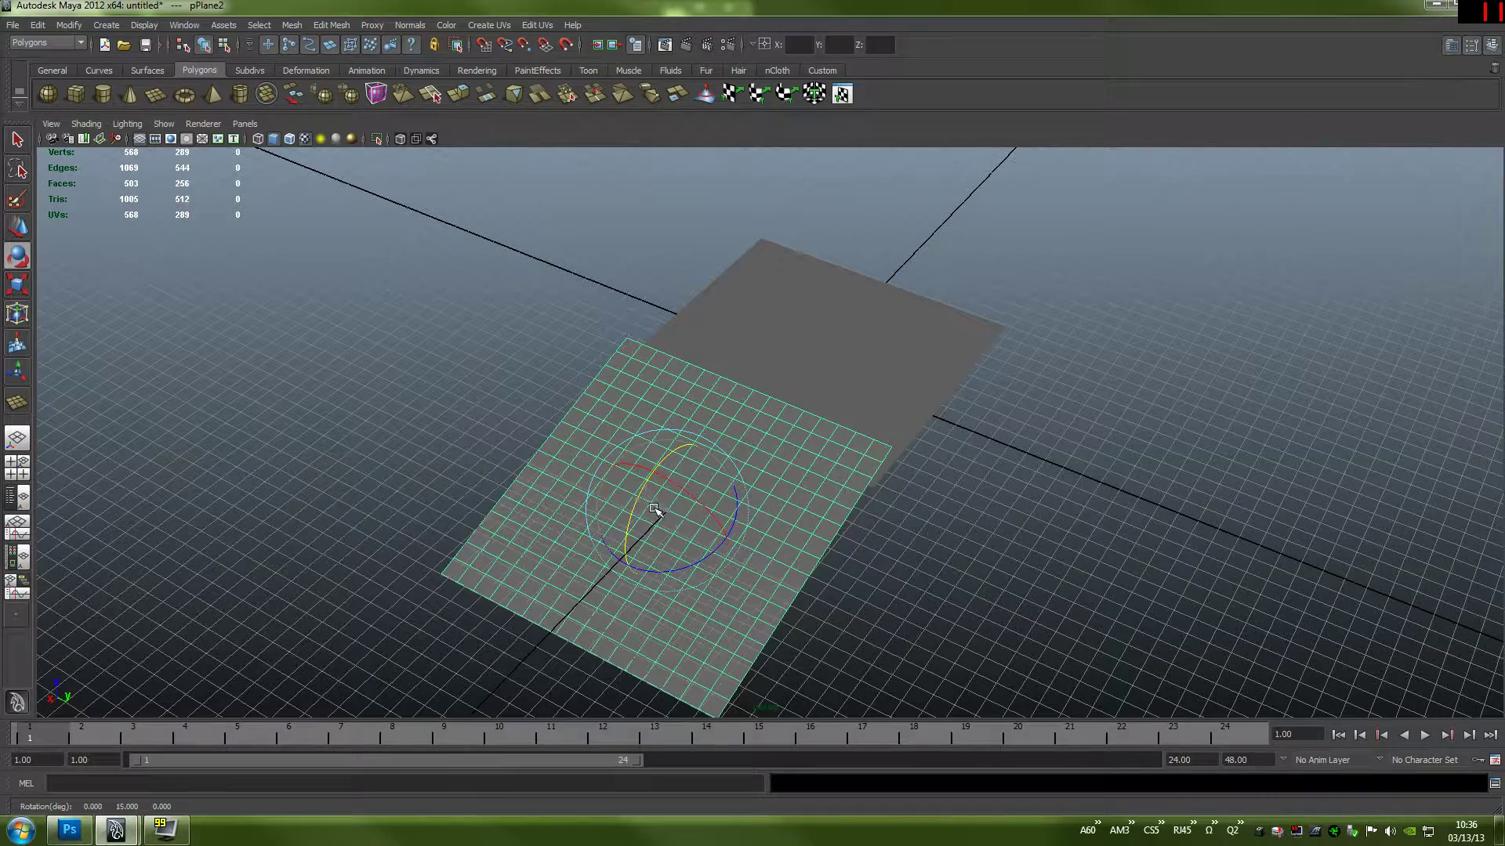
{"action": "key", "text": "ctrl+z"}
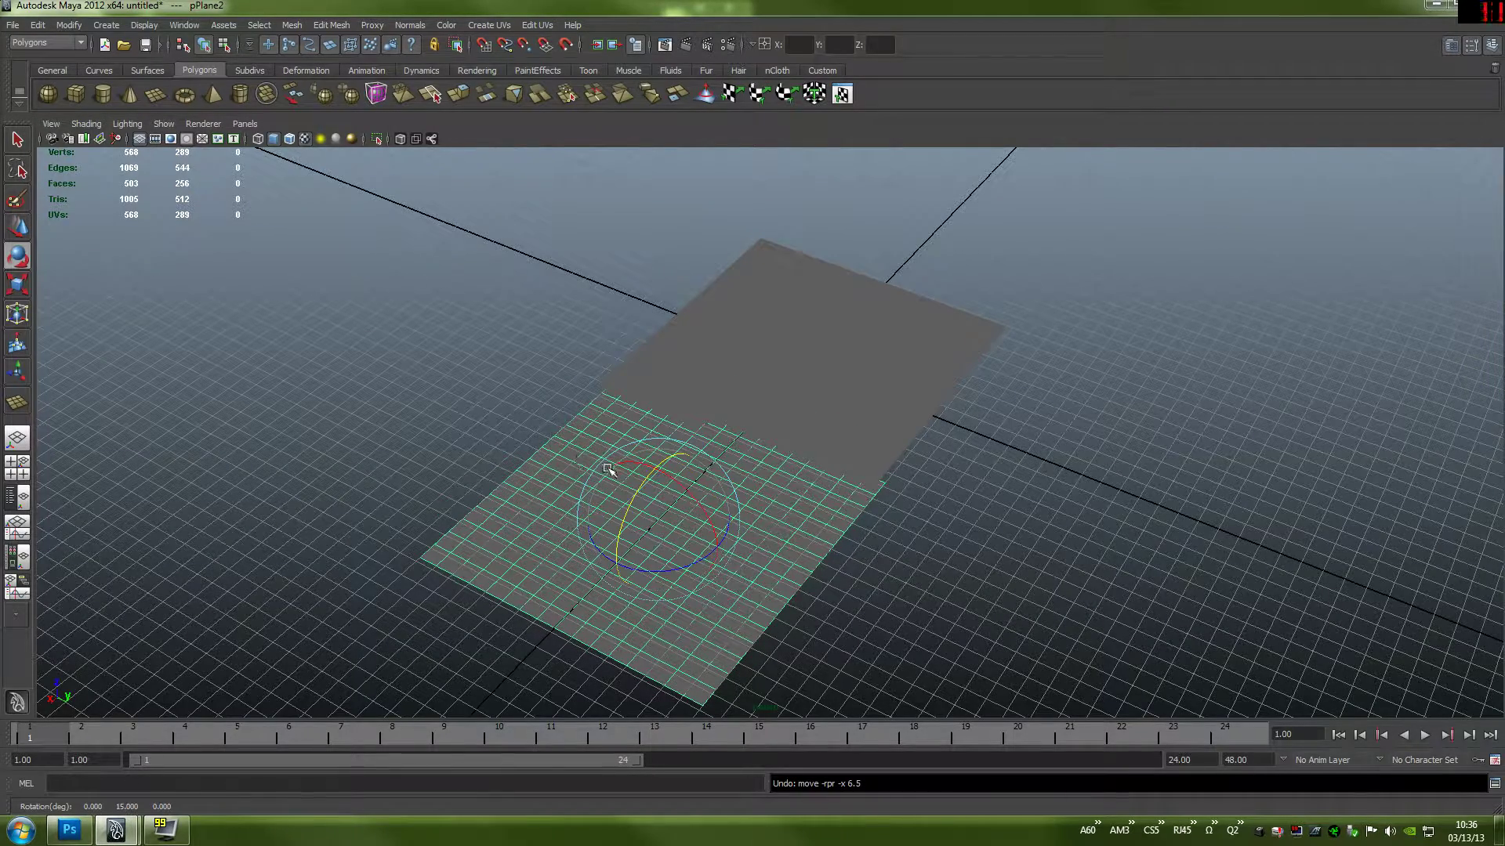
- Redo the undone X move of the second plane
{"action": "left_click_drag", "start_coordinate": [667, 480], "coordinate": [844, 499], "text": "alt"}
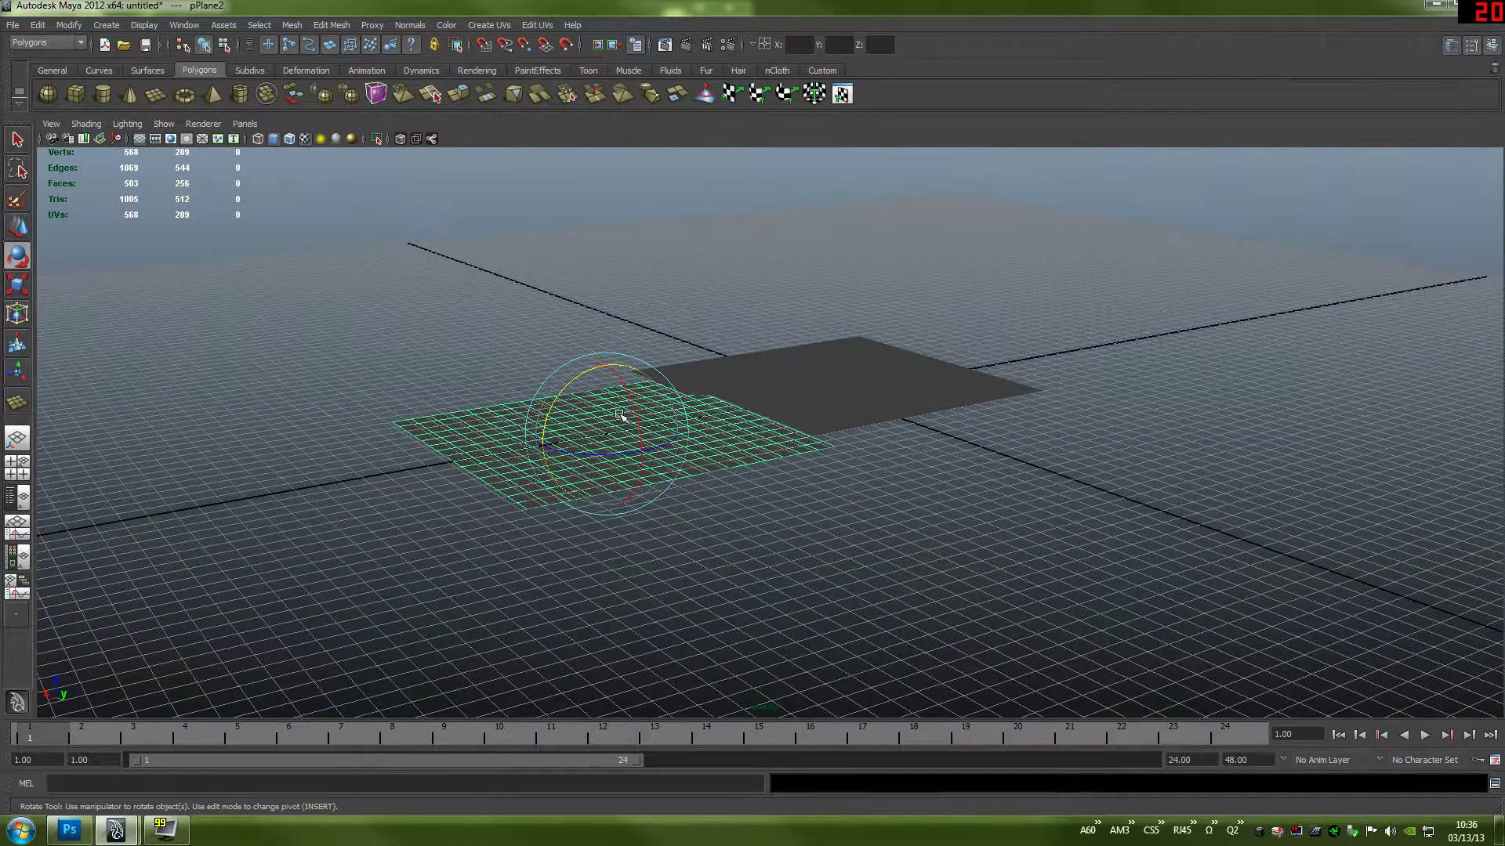
{"action": "left_click", "coordinate": [37, 25]}
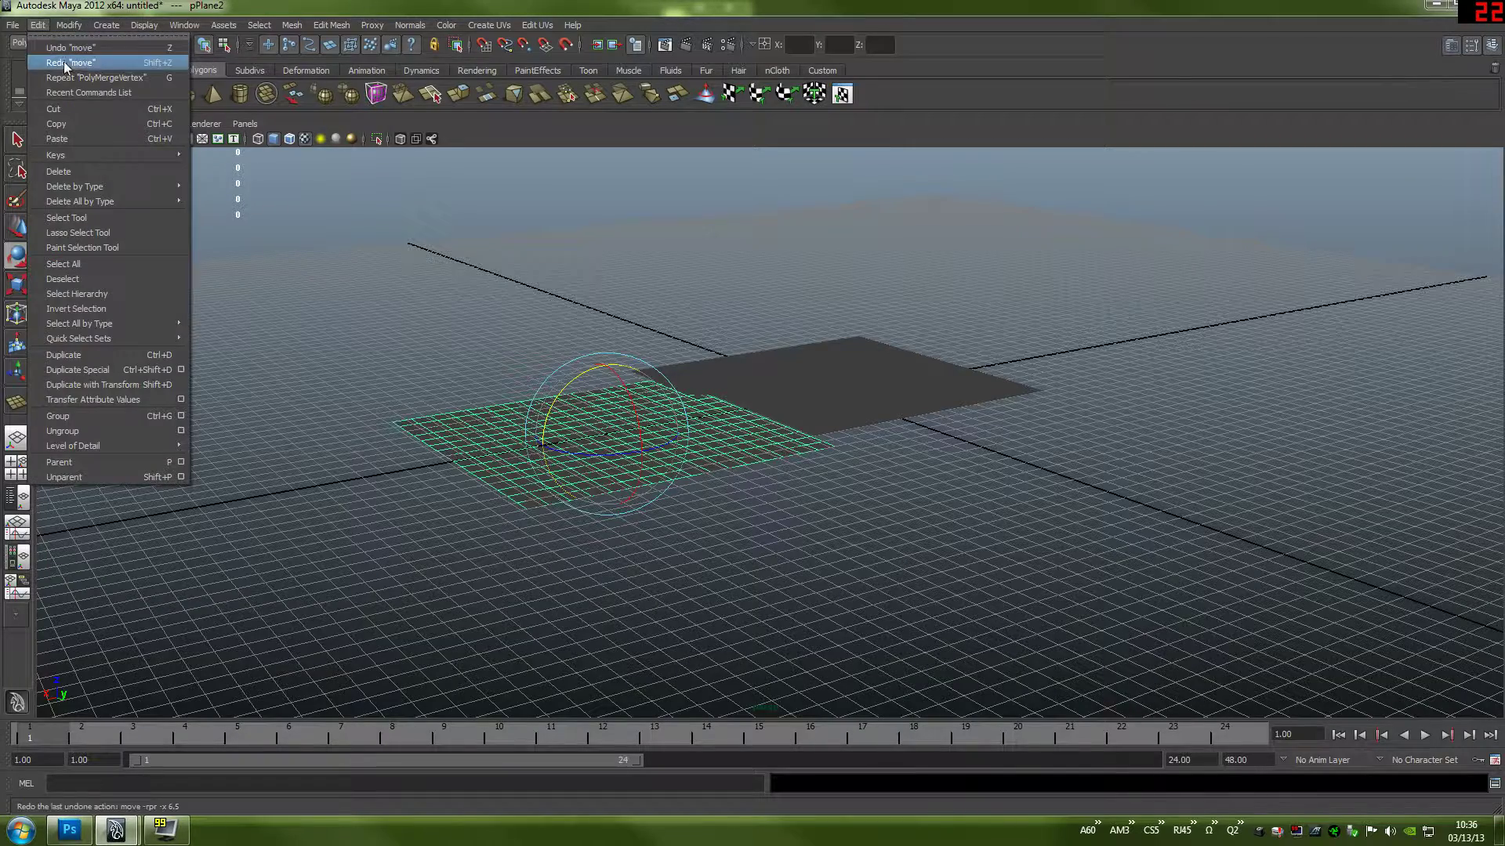
{"action": "left_click", "coordinate": [94, 63]}
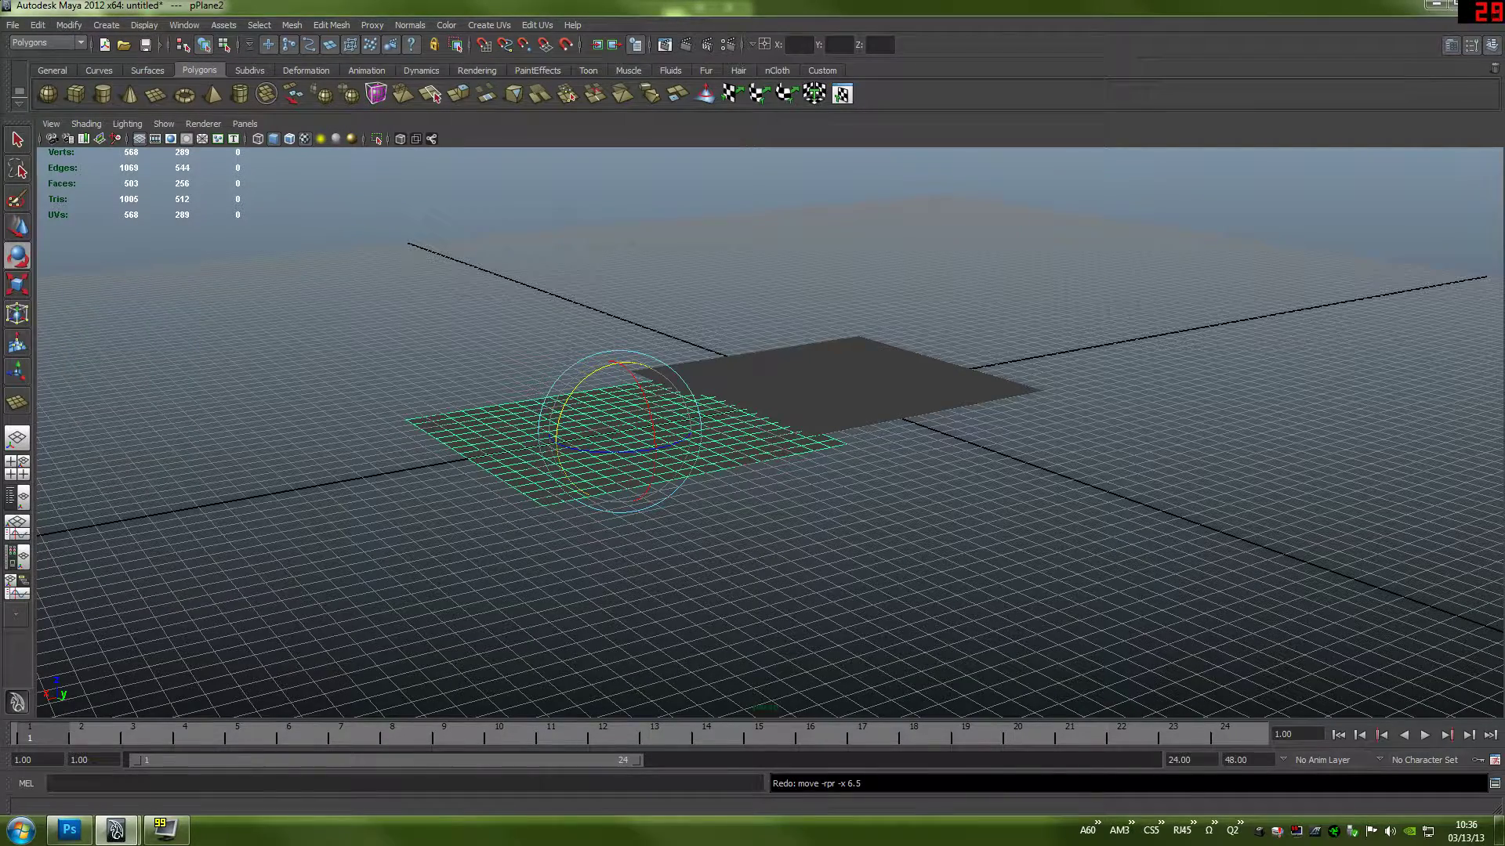
- Show the Rotate tool's discrete rotate and step size settings, and clear the settings window from the viewport
{"action": "double_click", "coordinate": [18, 257]}
{"action": "left_click_drag", "start_coordinate": [396, 161], "coordinate": [305, 152]}
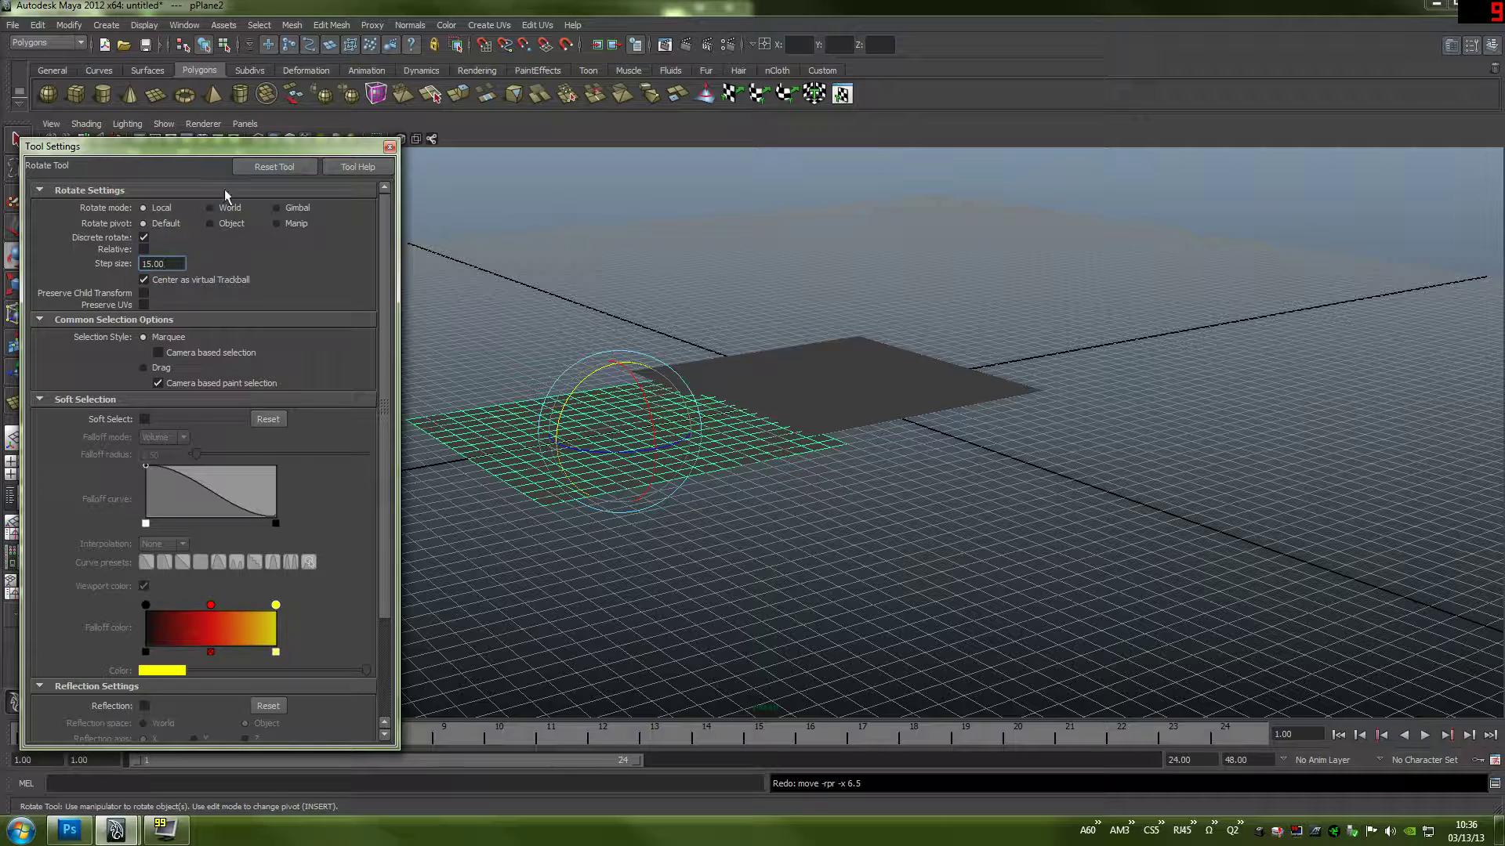
{"action": "left_click_drag", "start_coordinate": [244, 148], "coordinate": [0, 146]}
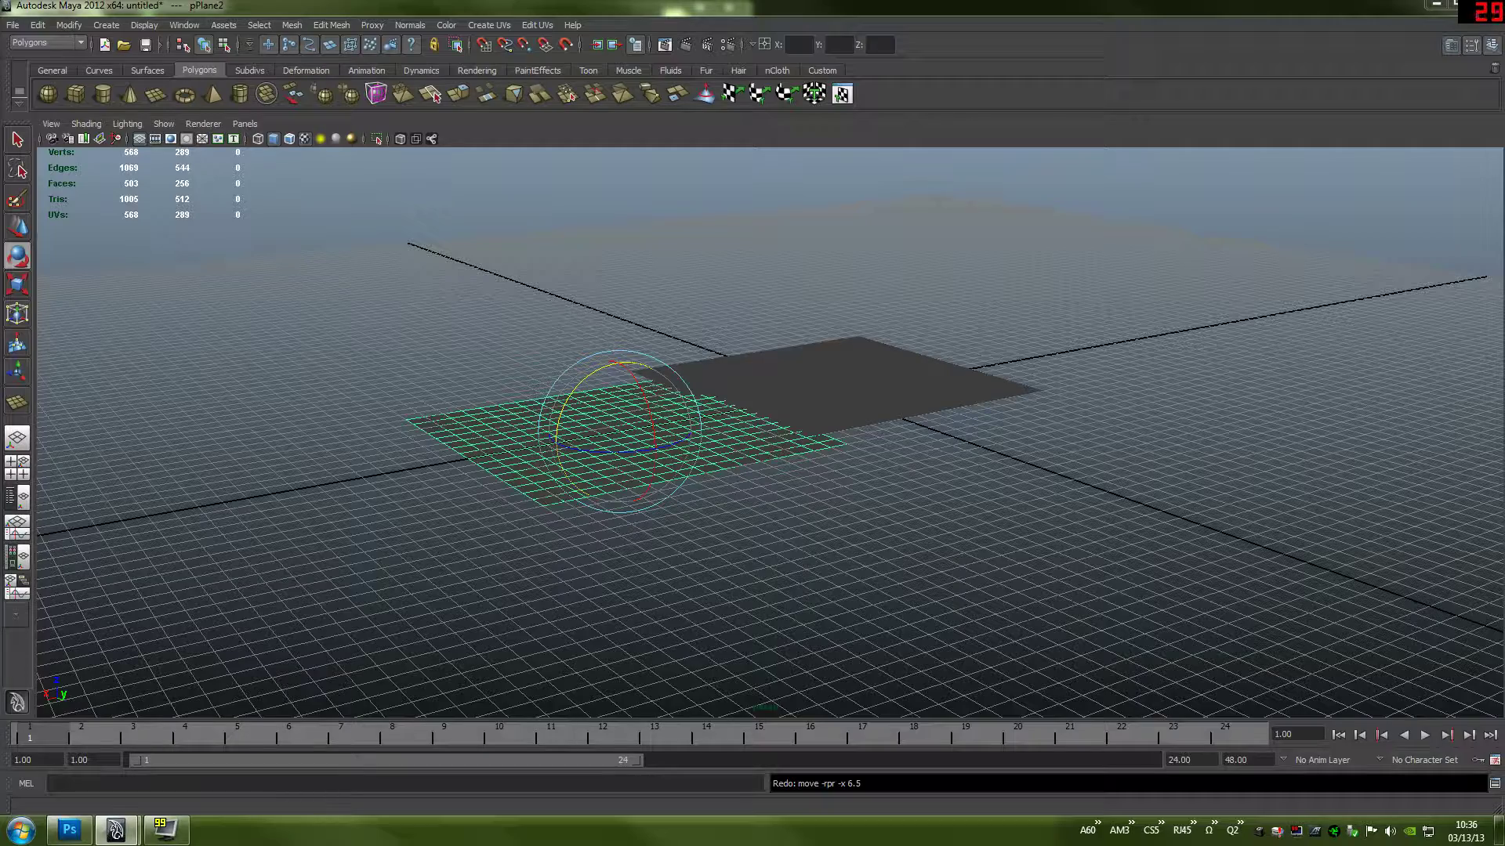
- Rotate the second plane 90 degrees about Y so it stands upright on the grid
{"action": "left_click_drag", "start_coordinate": [694, 332], "coordinate": [627, 480], "text": "alt"}
{"action": "scroll", "coordinate": [733, 372], "scroll_direction": "up", "scroll_amount": 4}
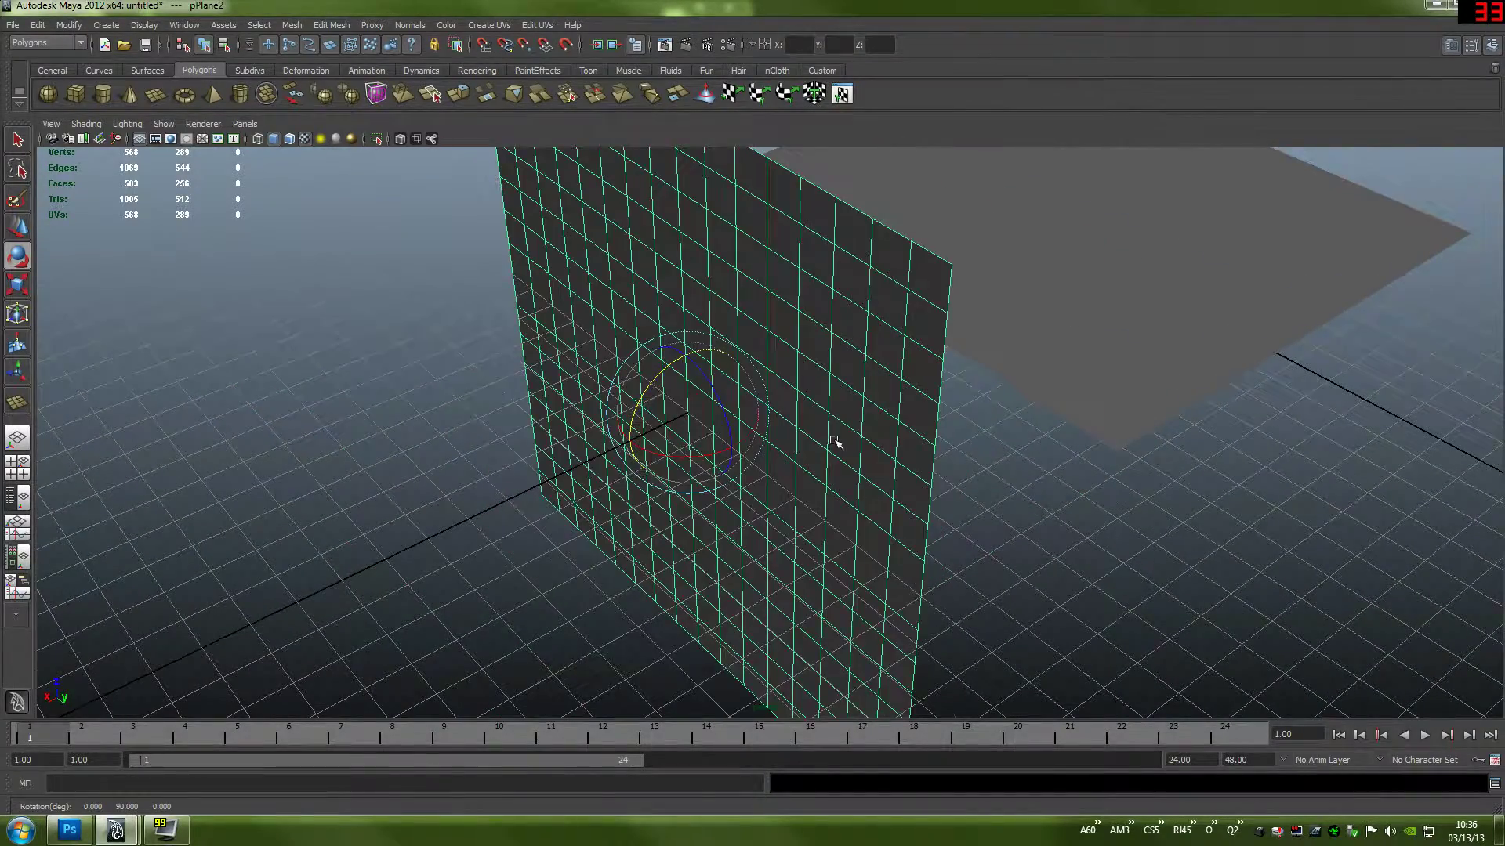
{"action": "left_click_drag", "start_coordinate": [835, 442], "coordinate": [865, 378], "text": "alt"}
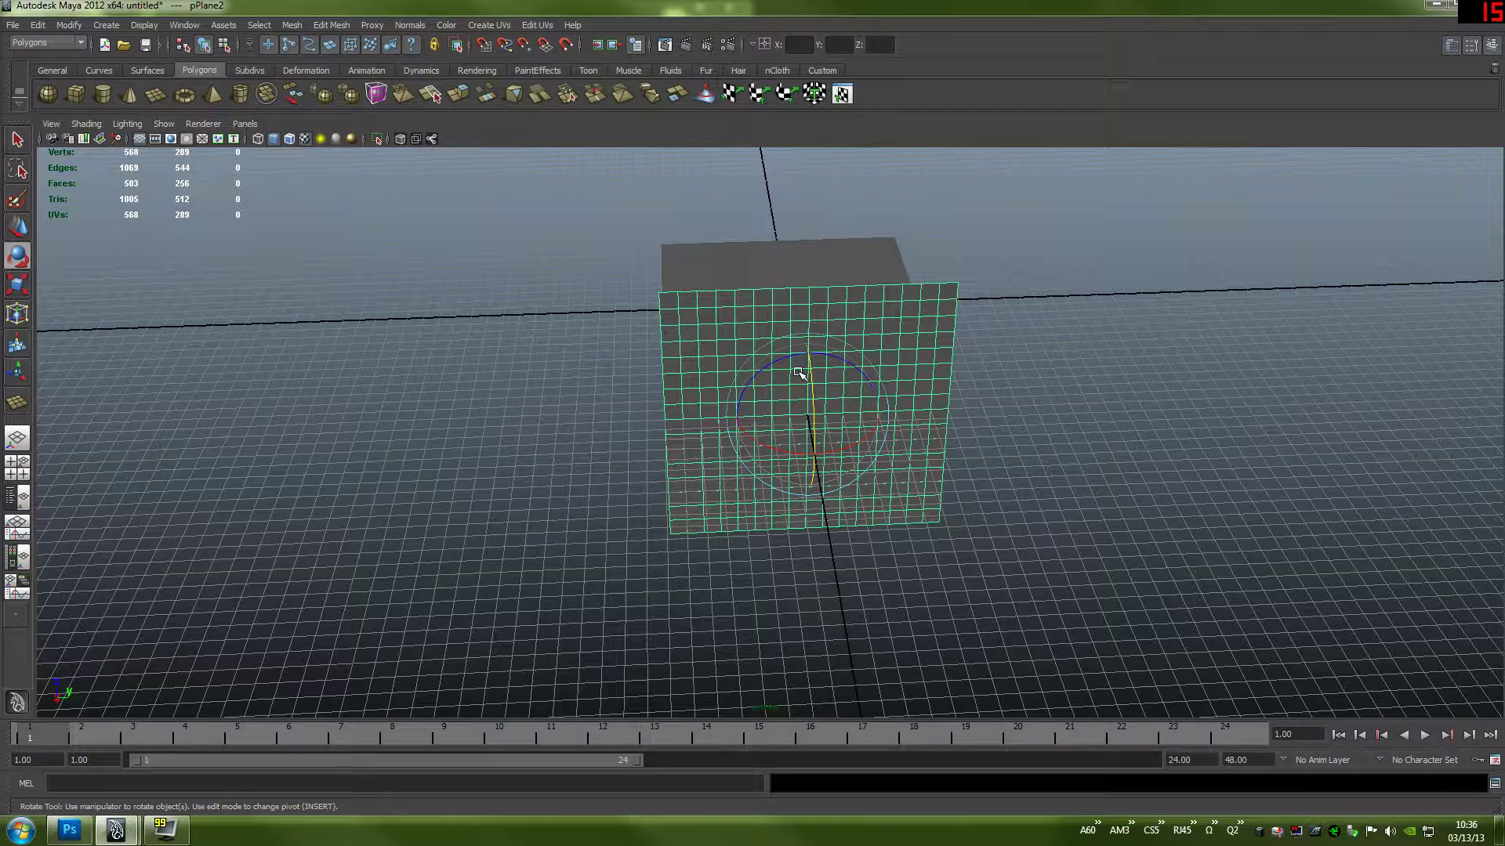
- Delete the upright plane's faces below the grid, return to object mode and select the plane with the Move tool
{"action": "right_click_drag", "start_coordinate": [805, 372], "coordinate": [807, 411]}
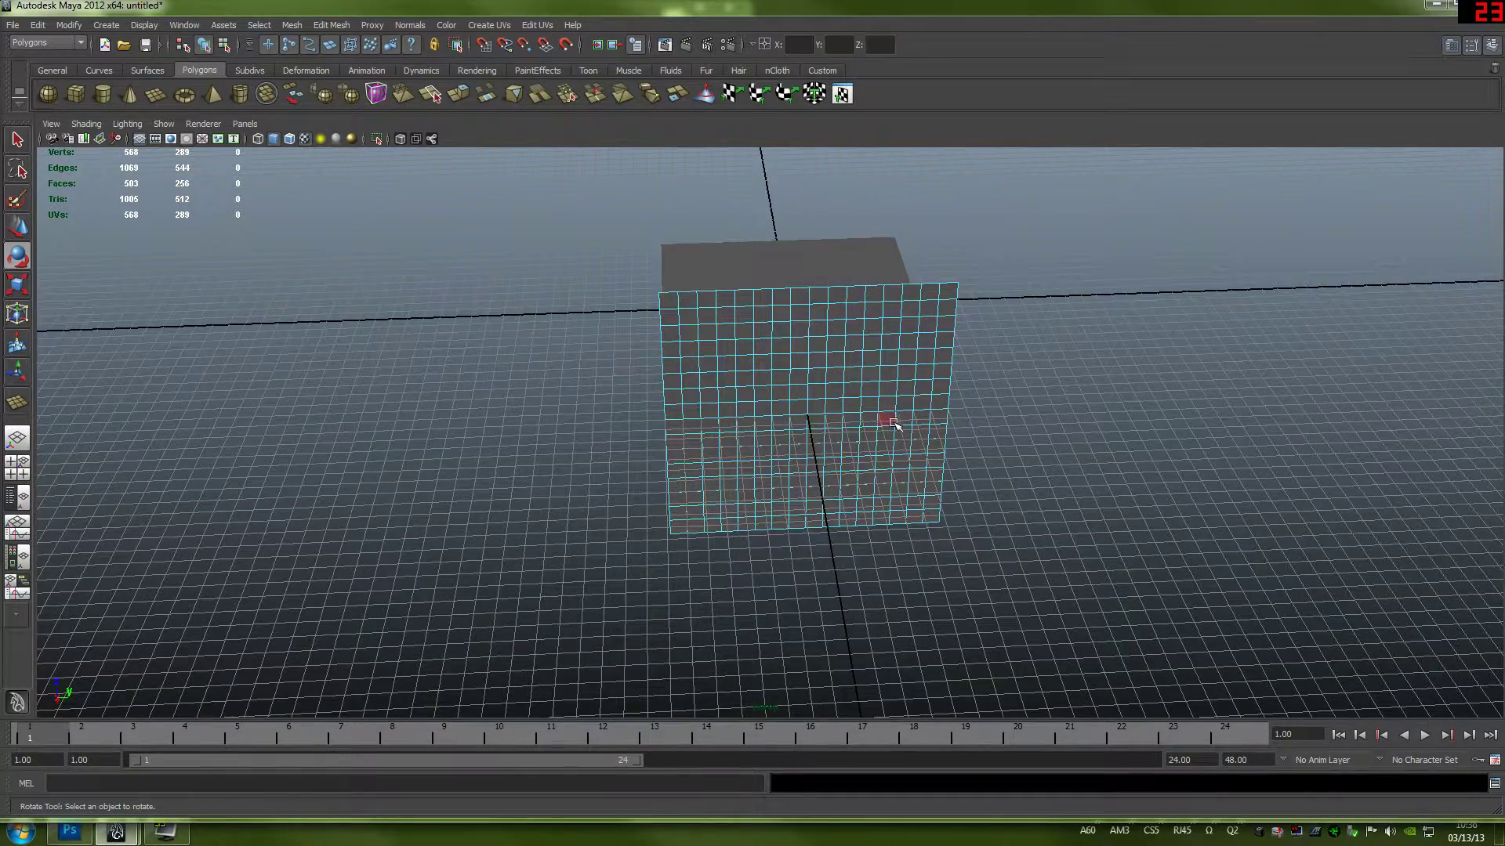
{"action": "left_click_drag", "start_coordinate": [890, 420], "coordinate": [885, 411], "text": "alt"}
{"action": "key", "text": "e"}
{"action": "left_click_drag", "start_coordinate": [996, 392], "coordinate": [520, 610]}
{"action": "key", "text": "Delete"}
{"action": "right_click_drag", "start_coordinate": [849, 343], "coordinate": [902, 323]}
{"action": "left_click", "coordinate": [842, 337]}
{"action": "key", "text": "w"}
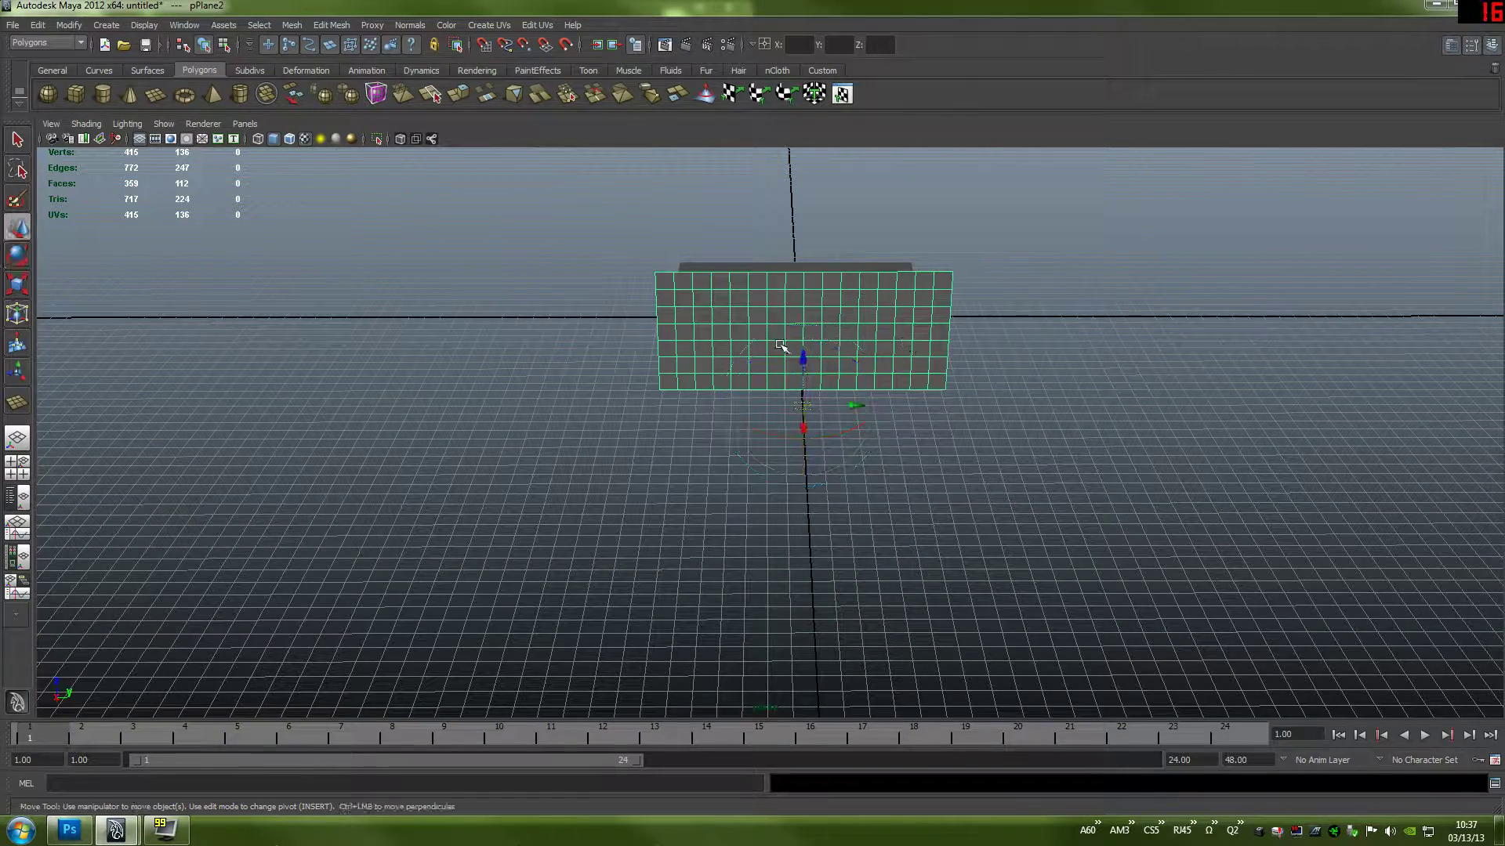
- Center the upright plane's pivot and lower the plane along the Z axis
{"action": "left_click_drag", "start_coordinate": [843, 413], "coordinate": [561, 310], "text": "alt"}
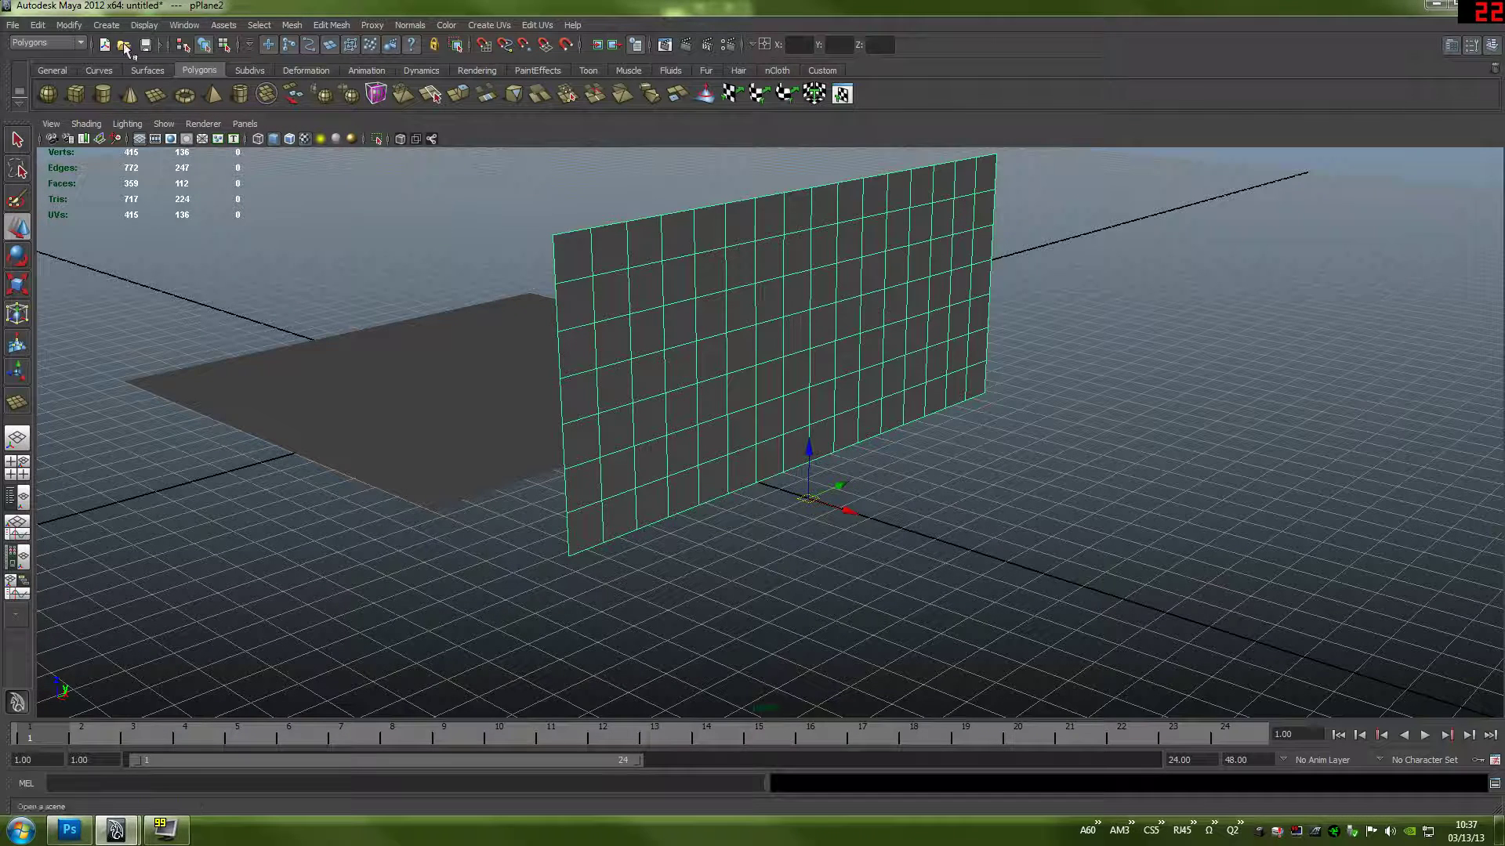
{"action": "left_click", "coordinate": [69, 25]}
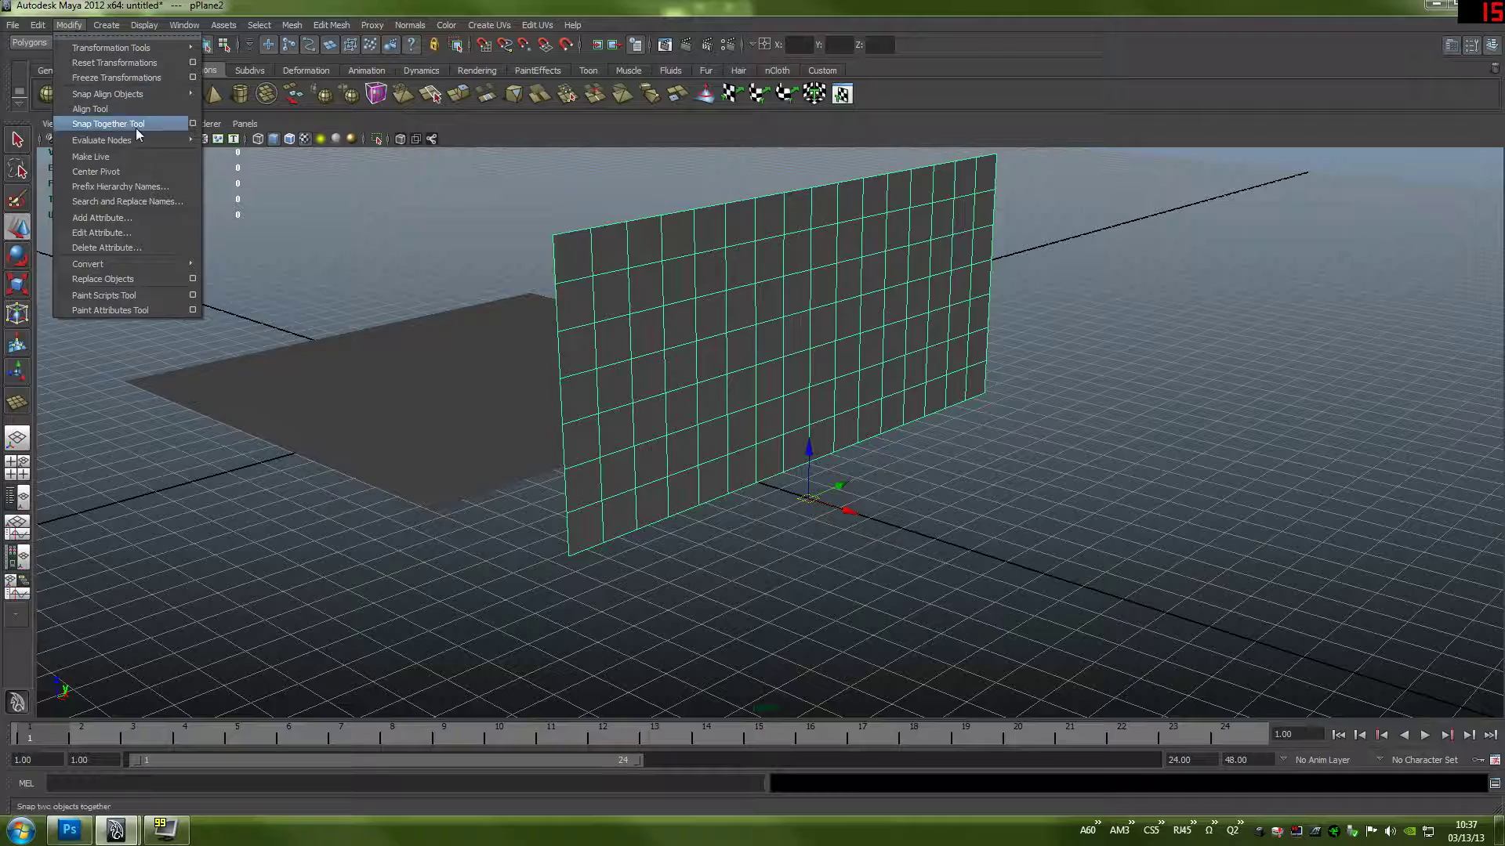
{"action": "left_click", "coordinate": [94, 163]}
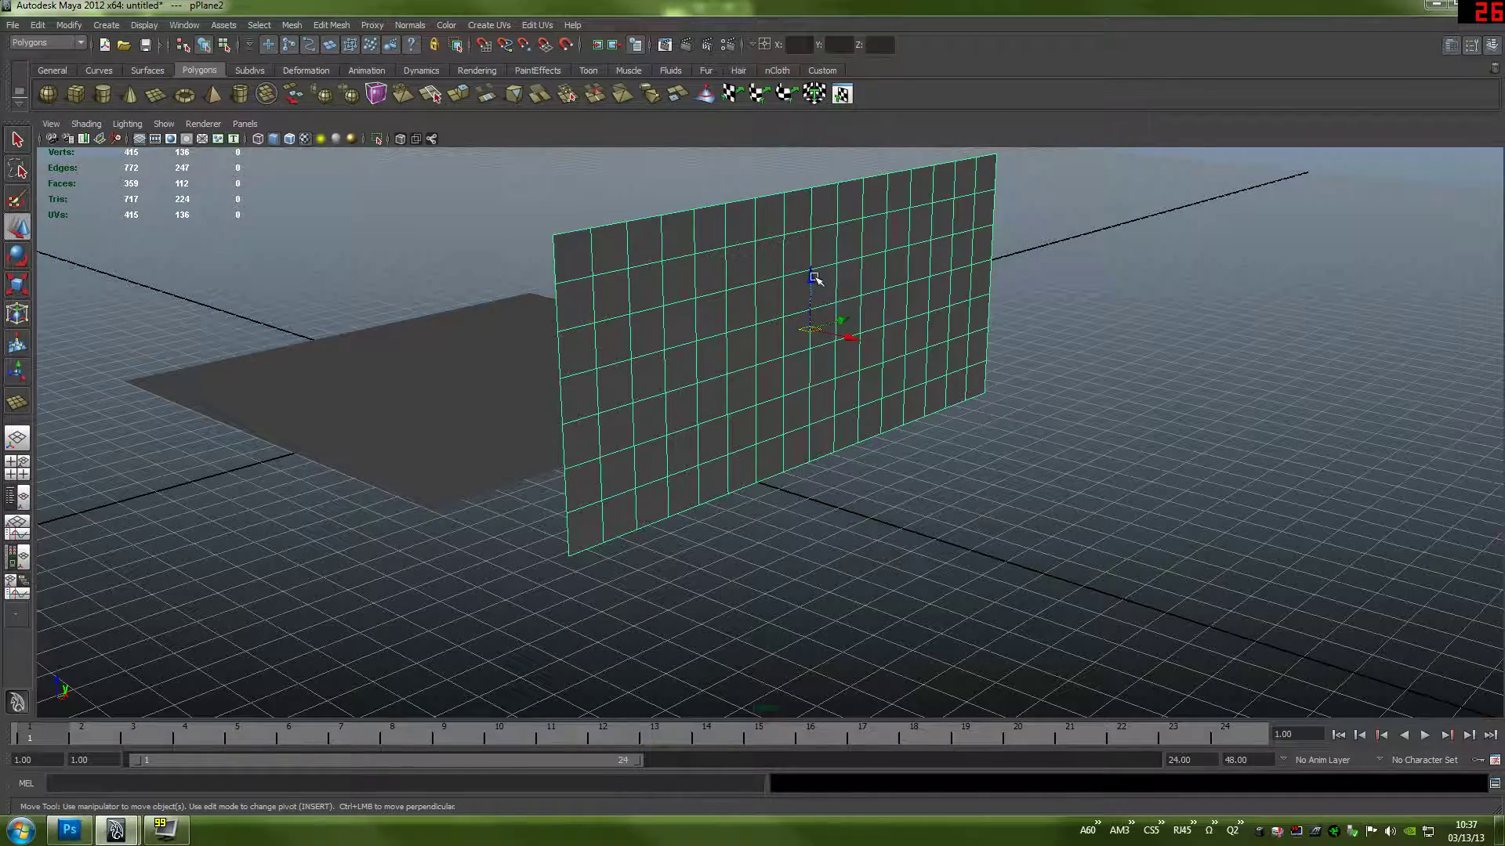
{"action": "left_click_drag", "start_coordinate": [815, 286], "coordinate": [897, 576]}
- Select the flat plane and pick the row of vertices along its notched edge
{"action": "left_click", "coordinate": [606, 390]}
{"action": "left_click_drag", "start_coordinate": [745, 380], "coordinate": [768, 329], "text": "alt"}
{"action": "middle_click_drag", "start_coordinate": [768, 329], "coordinate": [794, 412], "text": "alt"}
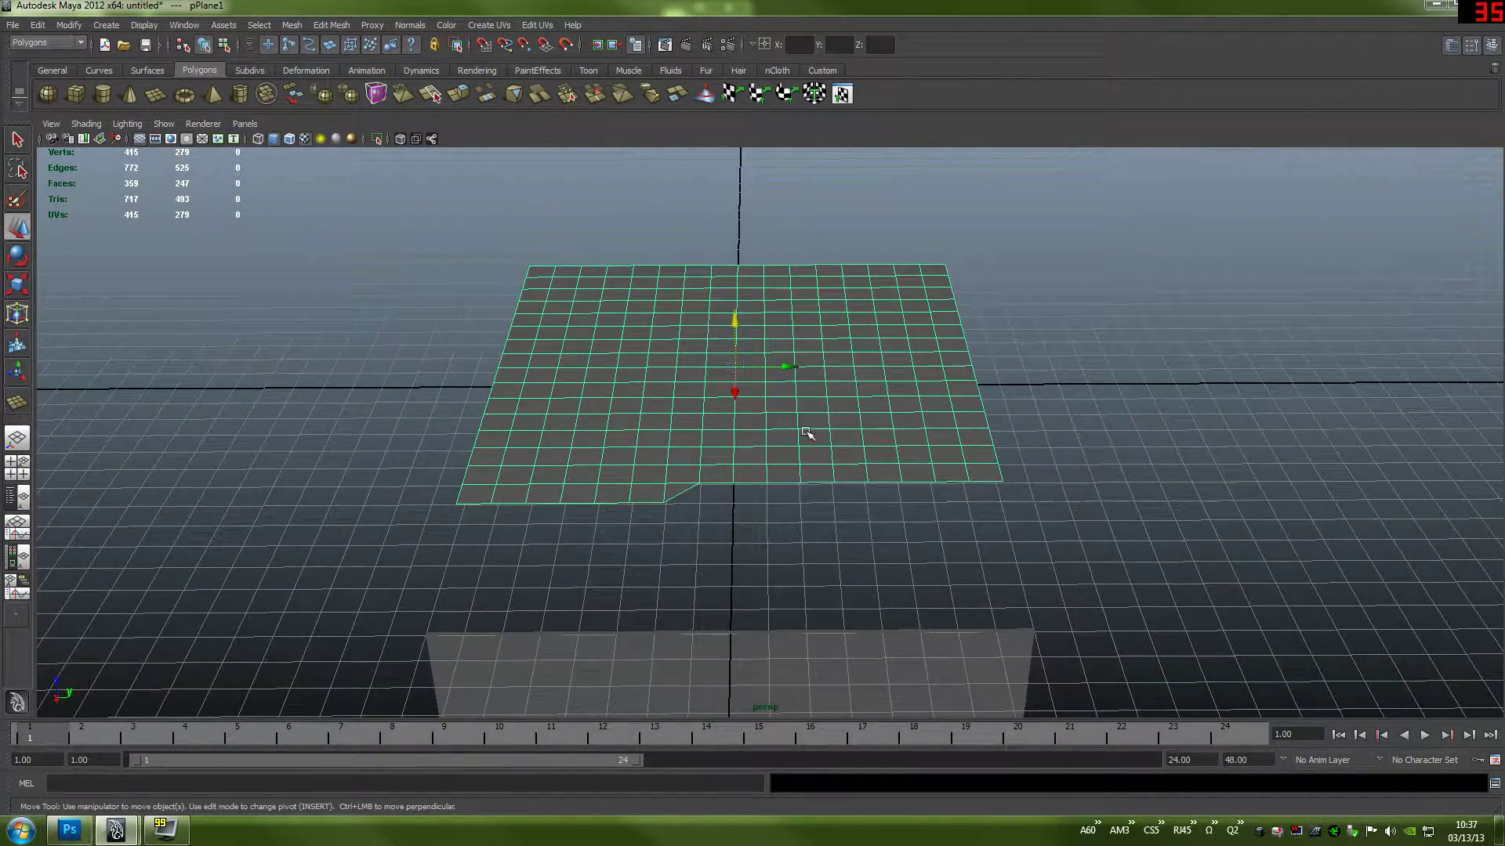
{"action": "right_click_drag", "start_coordinate": [807, 434], "coordinate": [675, 388], "text": "alt"}
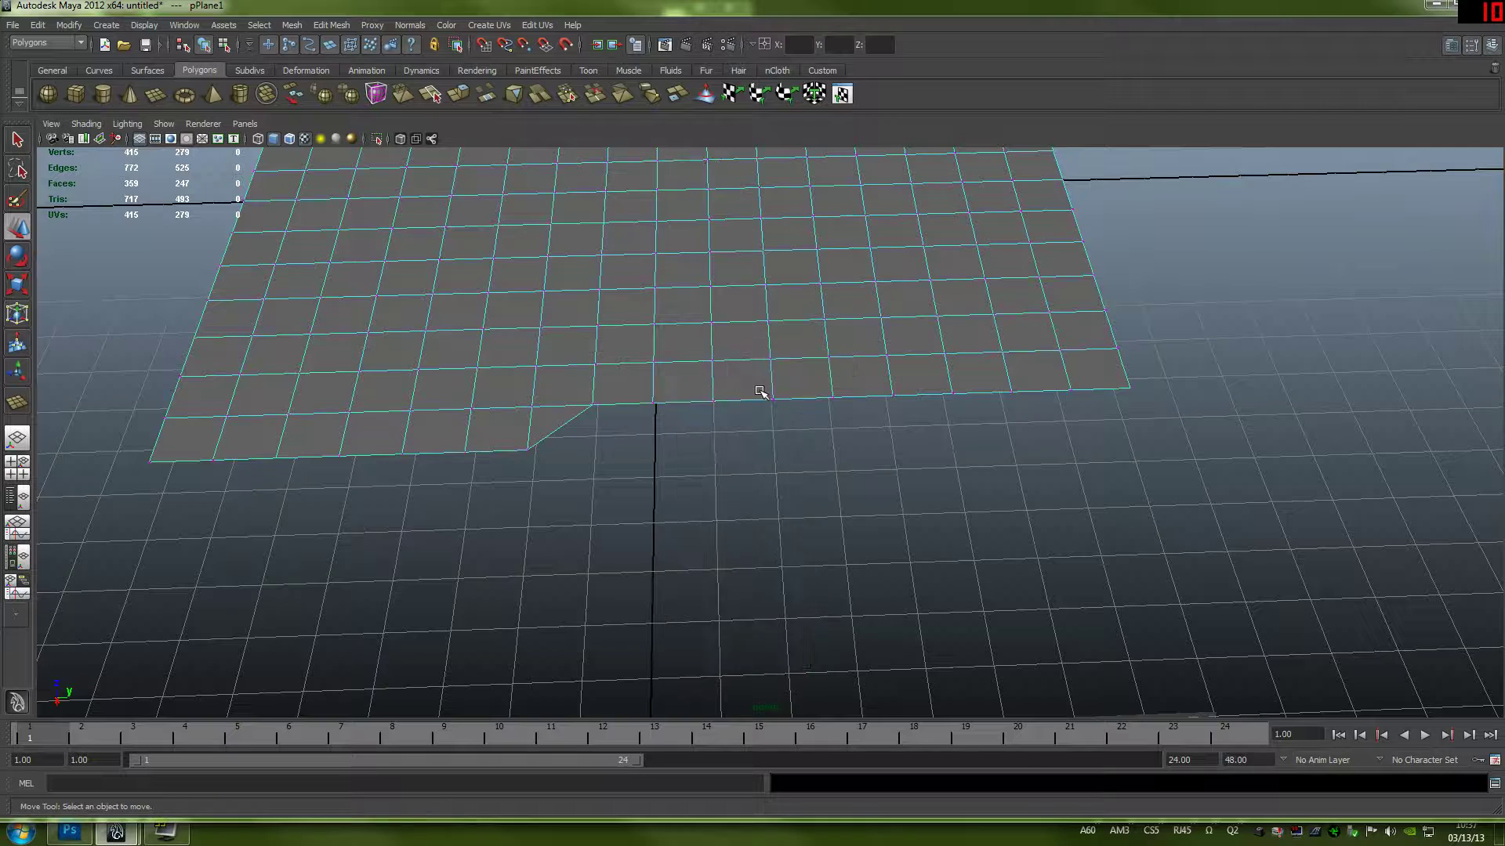
{"action": "left_click_drag", "start_coordinate": [1172, 379], "coordinate": [119, 515]}
{"action": "mouse_move", "coordinate": [750, 423]}
{"action": "left_mouse_down", "text": "alt"}
{"action": "mouse_move", "coordinate": [649, 421]}
{"action": "mouse_move", "coordinate": [899, 439]}
{"action": "mouse_move", "coordinate": [823, 447]}
{"action": "mouse_move", "coordinate": [759, 430]}
{"action": "left_mouse_up", "text": "alt"}
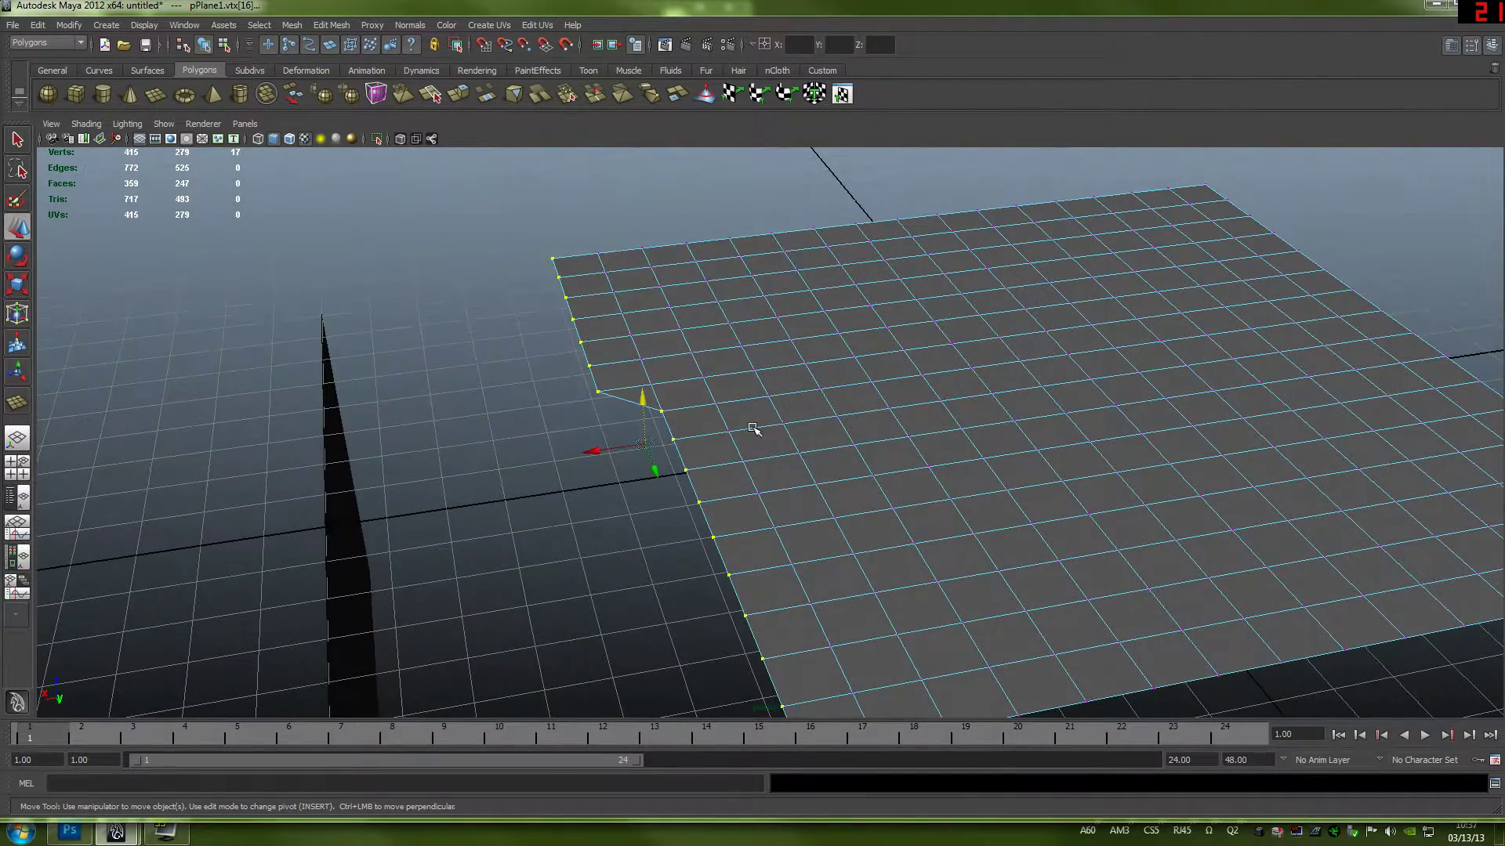
- Try lowering the notched edge's vertices along the Z axis without soft selection, and undo the move
{"action": "left_click_drag", "start_coordinate": [634, 400], "coordinate": [782, 456]}
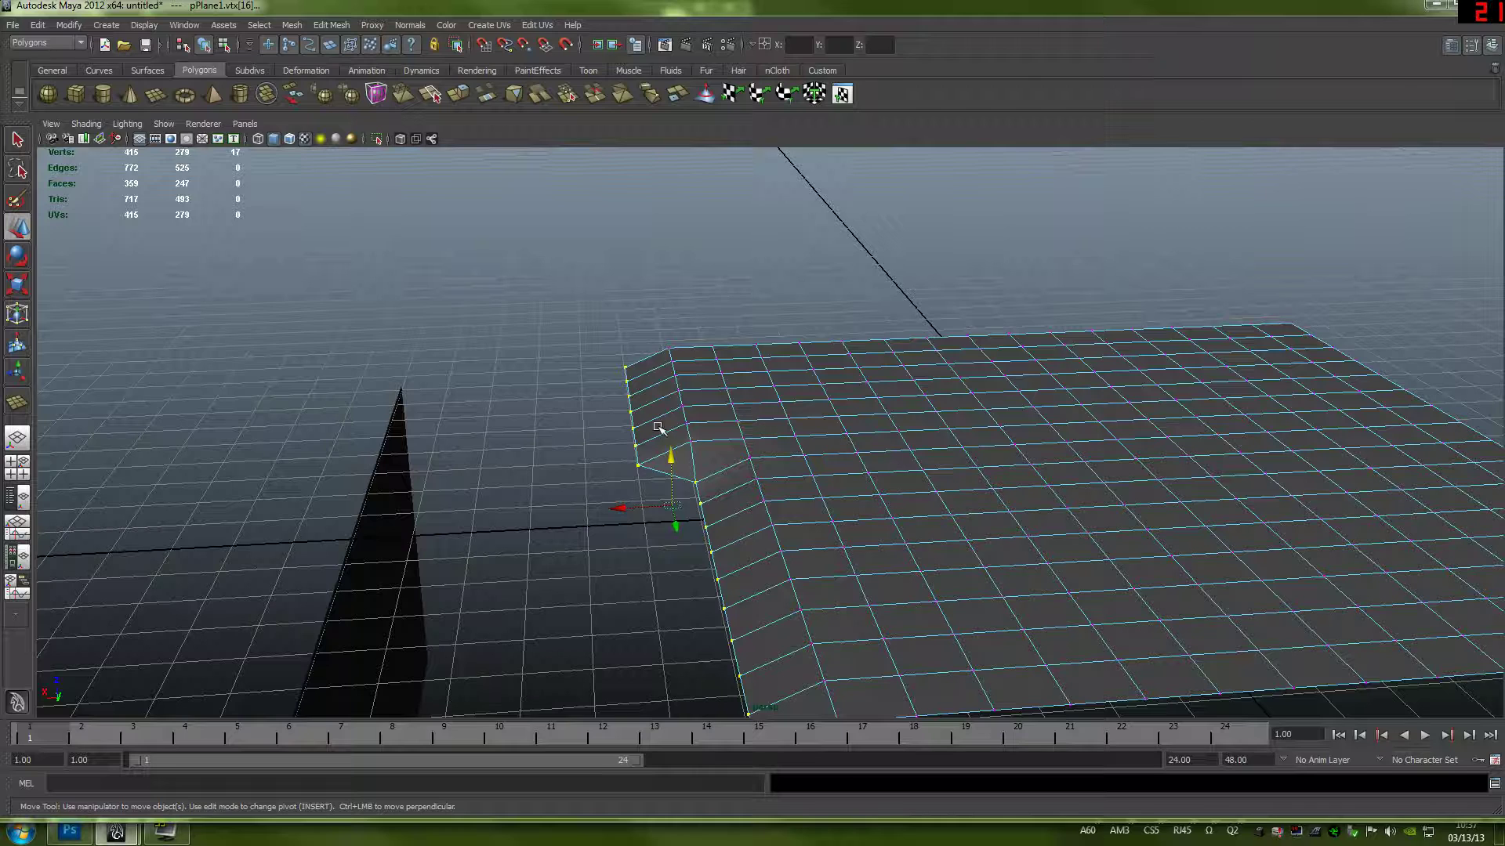
{"action": "key", "text": "ctrl+z"}
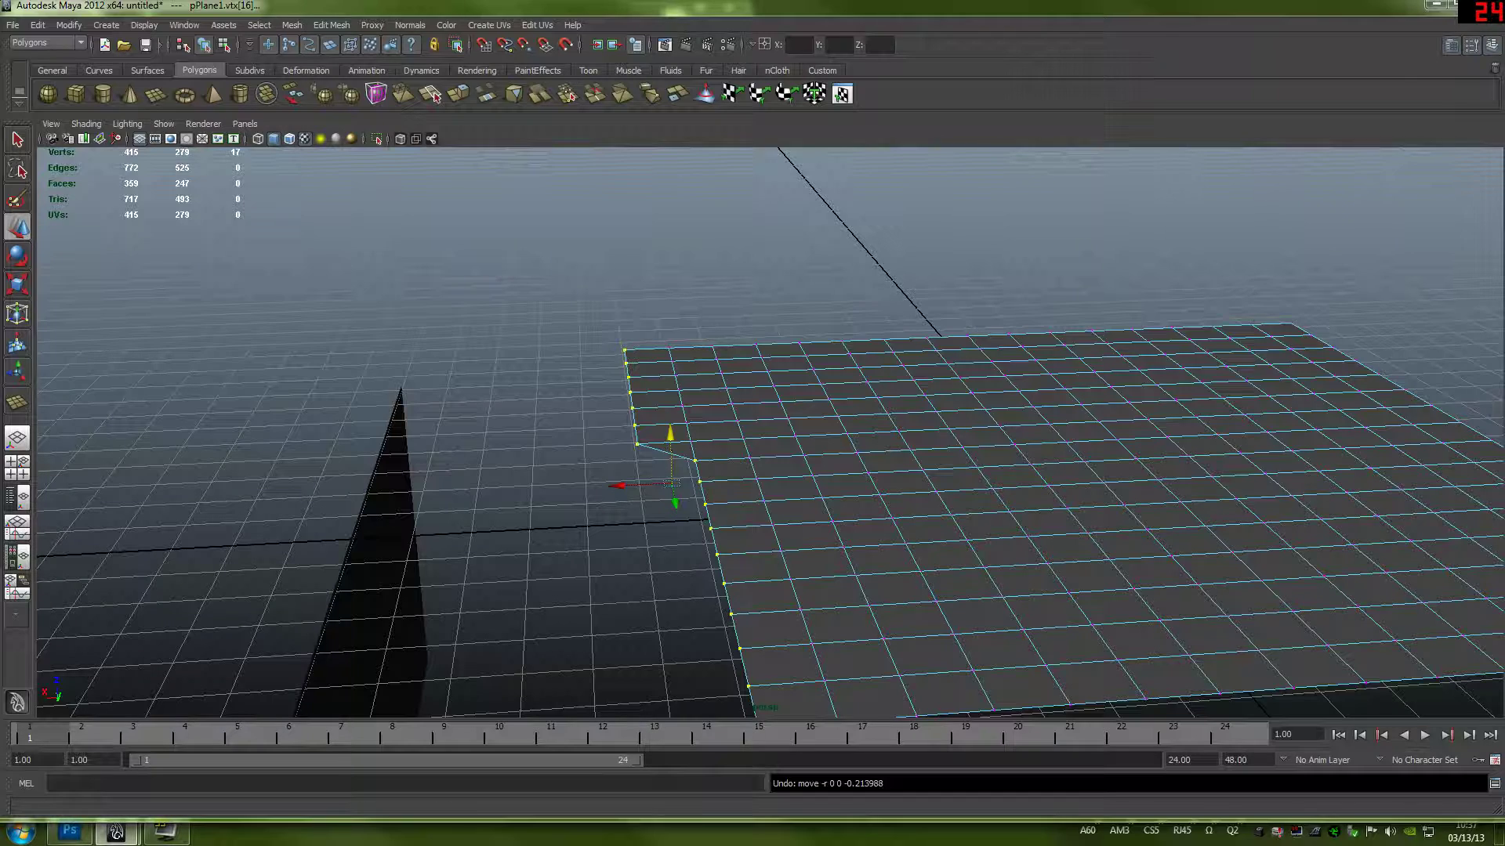
- Enable Soft Select in the Move tool's settings for the selected edge vertices
{"action": "left_click_drag", "start_coordinate": [0, 156], "coordinate": [331, 124]}
{"action": "left_click_drag", "start_coordinate": [732, 377], "coordinate": [745, 403], "text": "alt"}
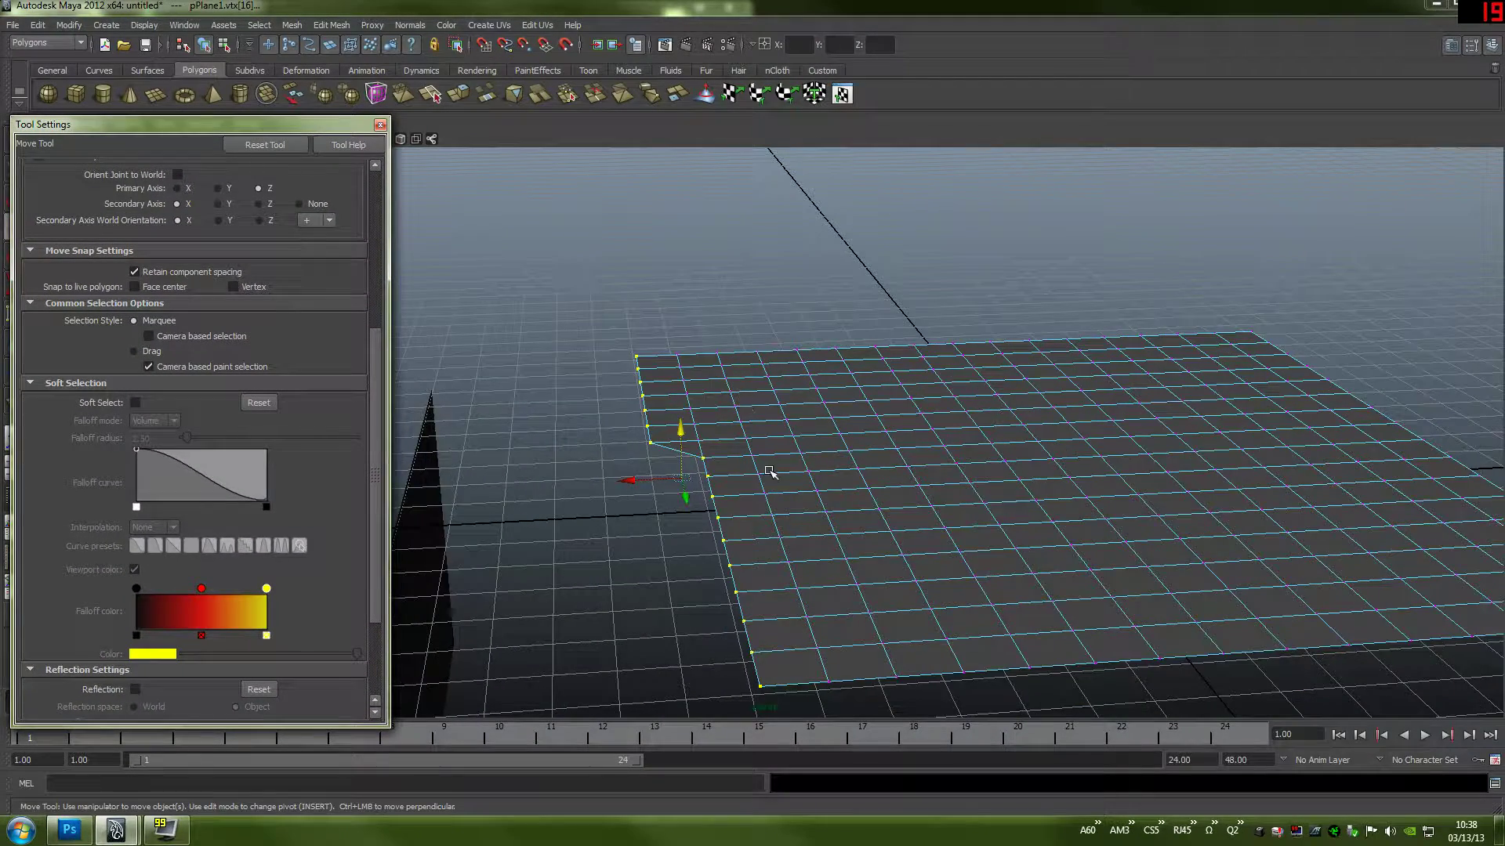
{"action": "middle_click_drag", "start_coordinate": [740, 483], "coordinate": [786, 402], "text": "alt"}
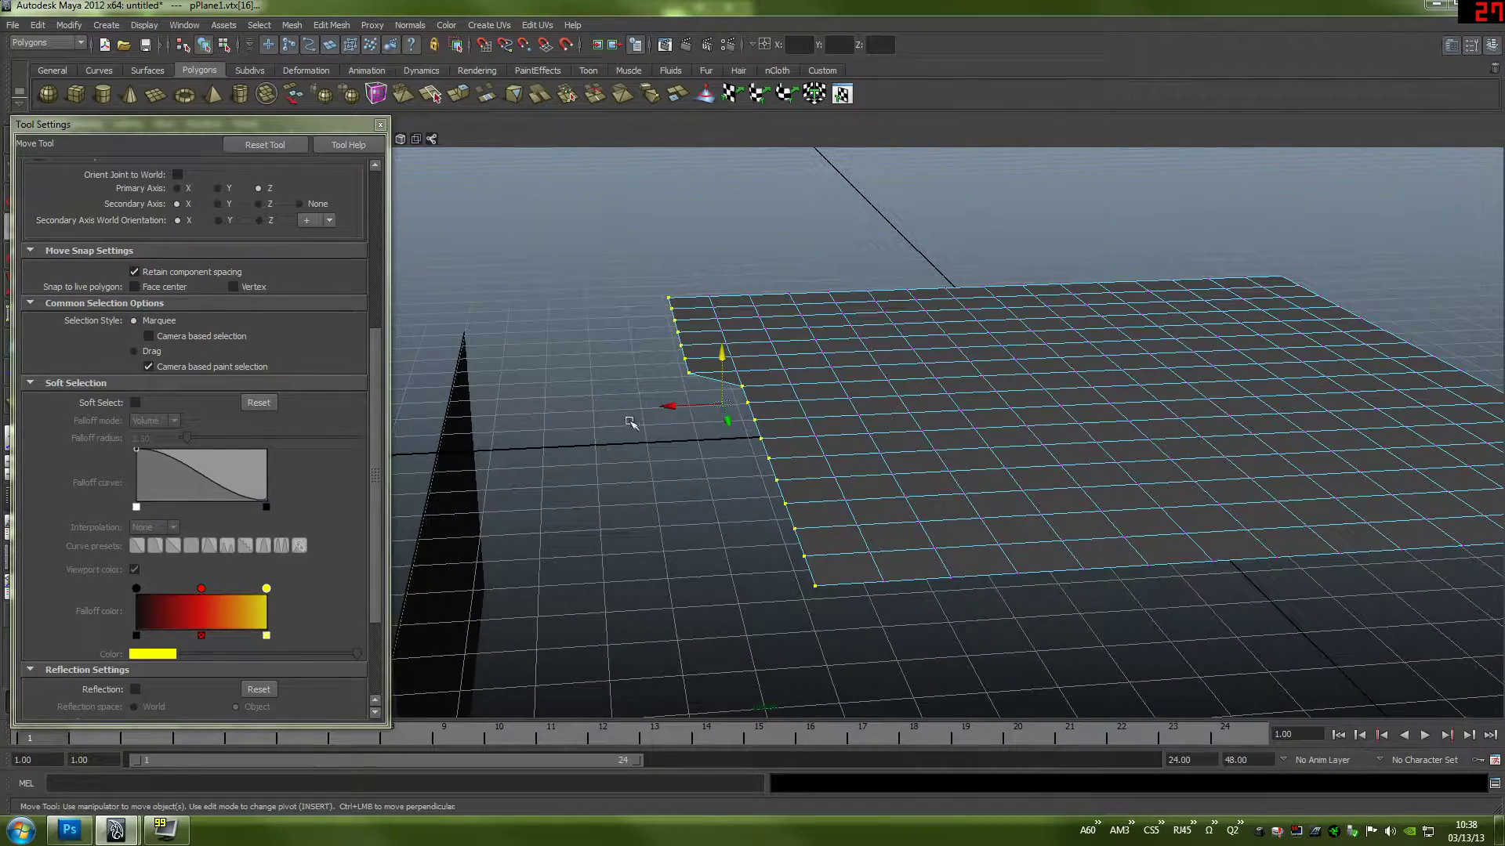
{"action": "left_click", "coordinate": [135, 403]}
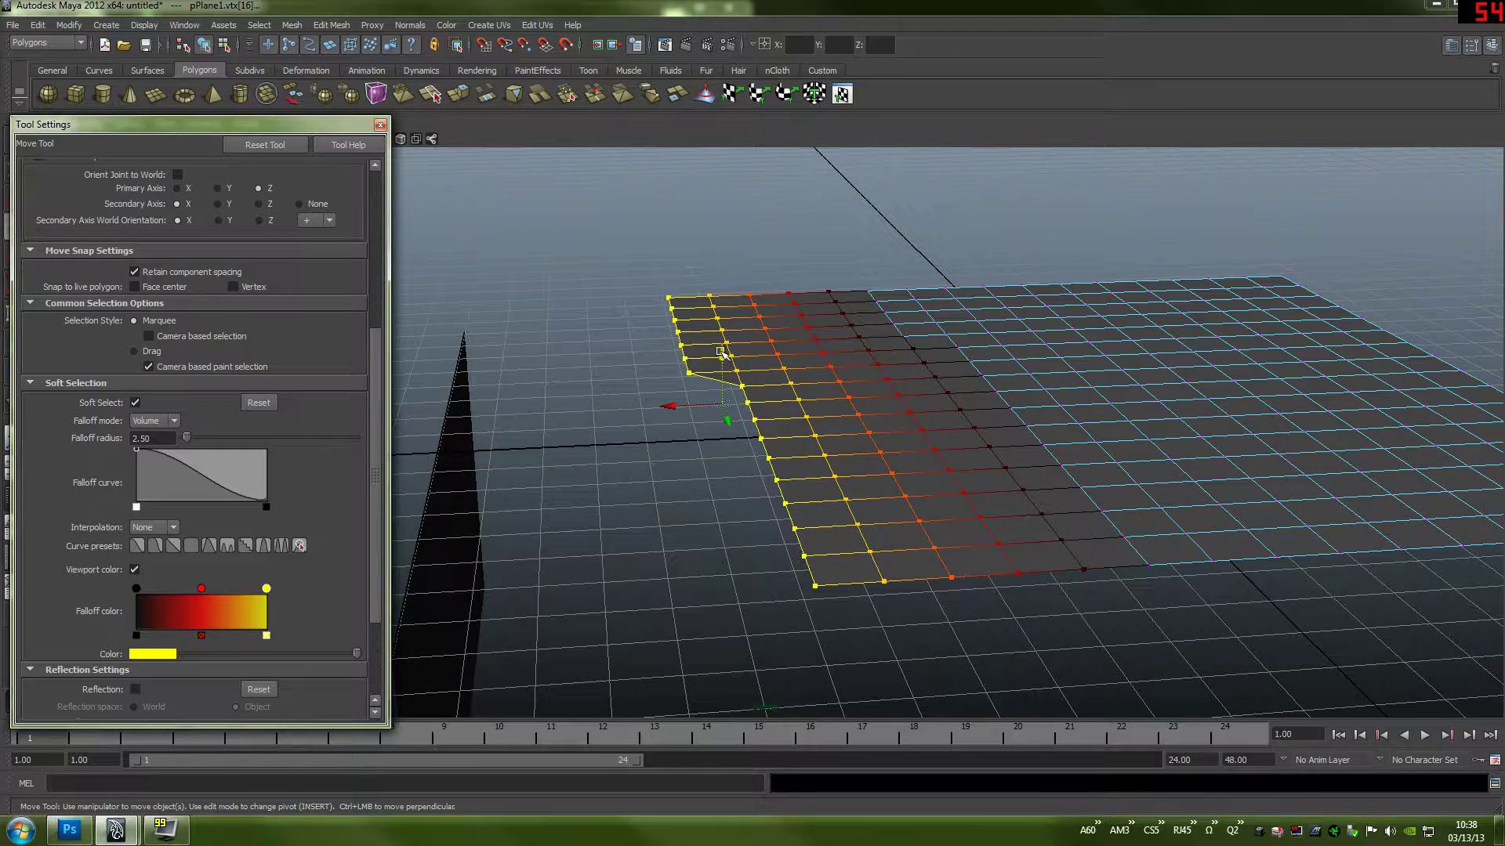
- Try raising and lowering the soft-selected edge with different falloff curve presets, undoing each move and restoring the first preset
{"action": "left_click_drag", "start_coordinate": [721, 352], "coordinate": [722, 312]}
{"action": "key", "text": "ctrl+z"}
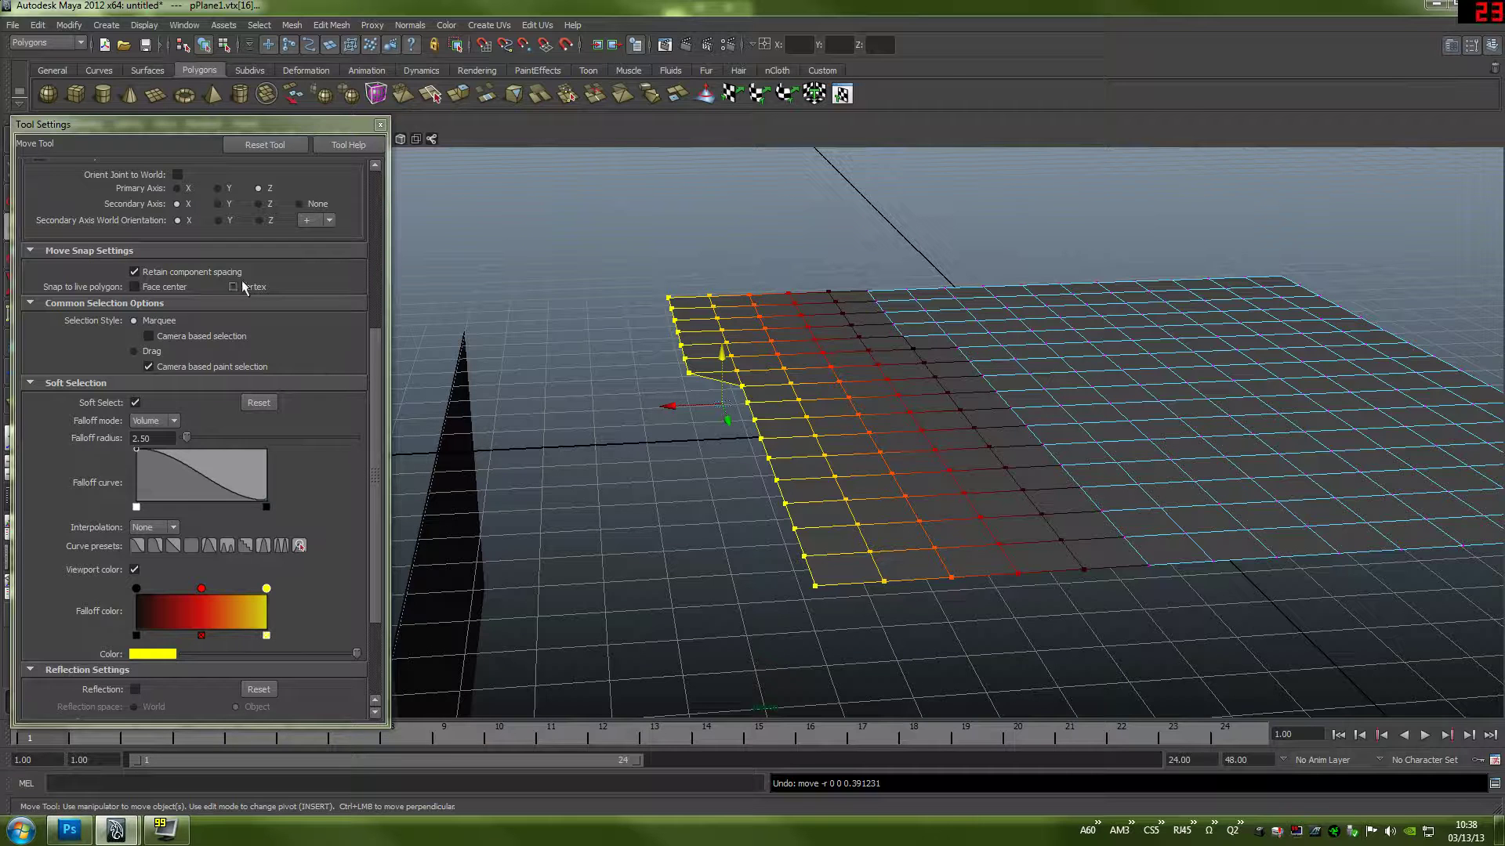
{"action": "left_click", "coordinate": [174, 545]}
{"action": "left_click_drag", "start_coordinate": [729, 383], "coordinate": [689, 599]}
{"action": "key", "text": "ctrl+z"}
{"action": "left_click", "coordinate": [142, 547]}
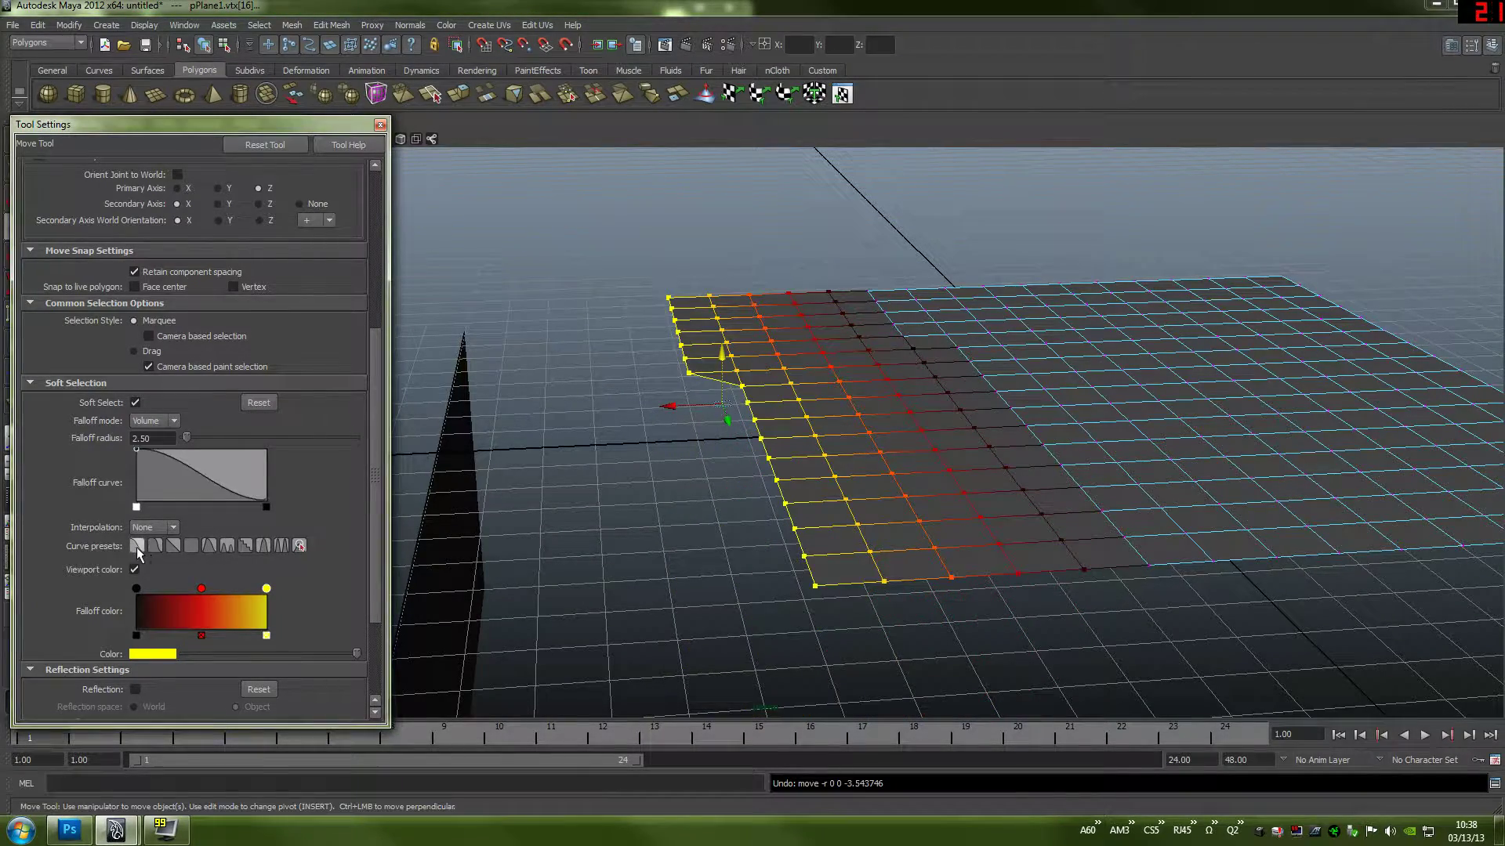
- Review the soft selection falloff modes, keep Volume, and close the tool settings
{"action": "left_click_drag", "start_coordinate": [378, 406], "coordinate": [390, 446]}
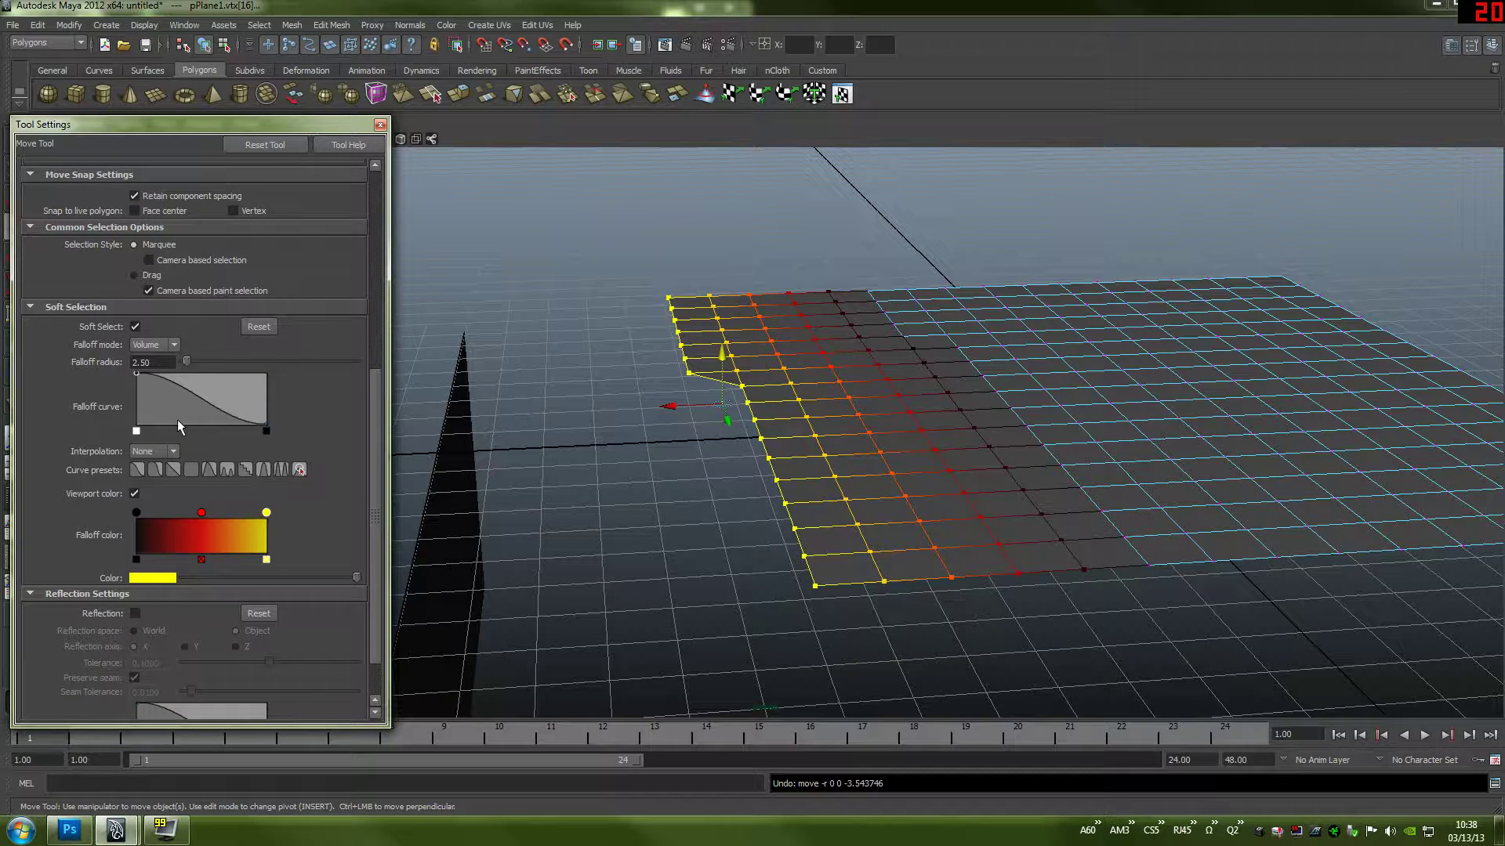
{"action": "left_click", "coordinate": [175, 347]}
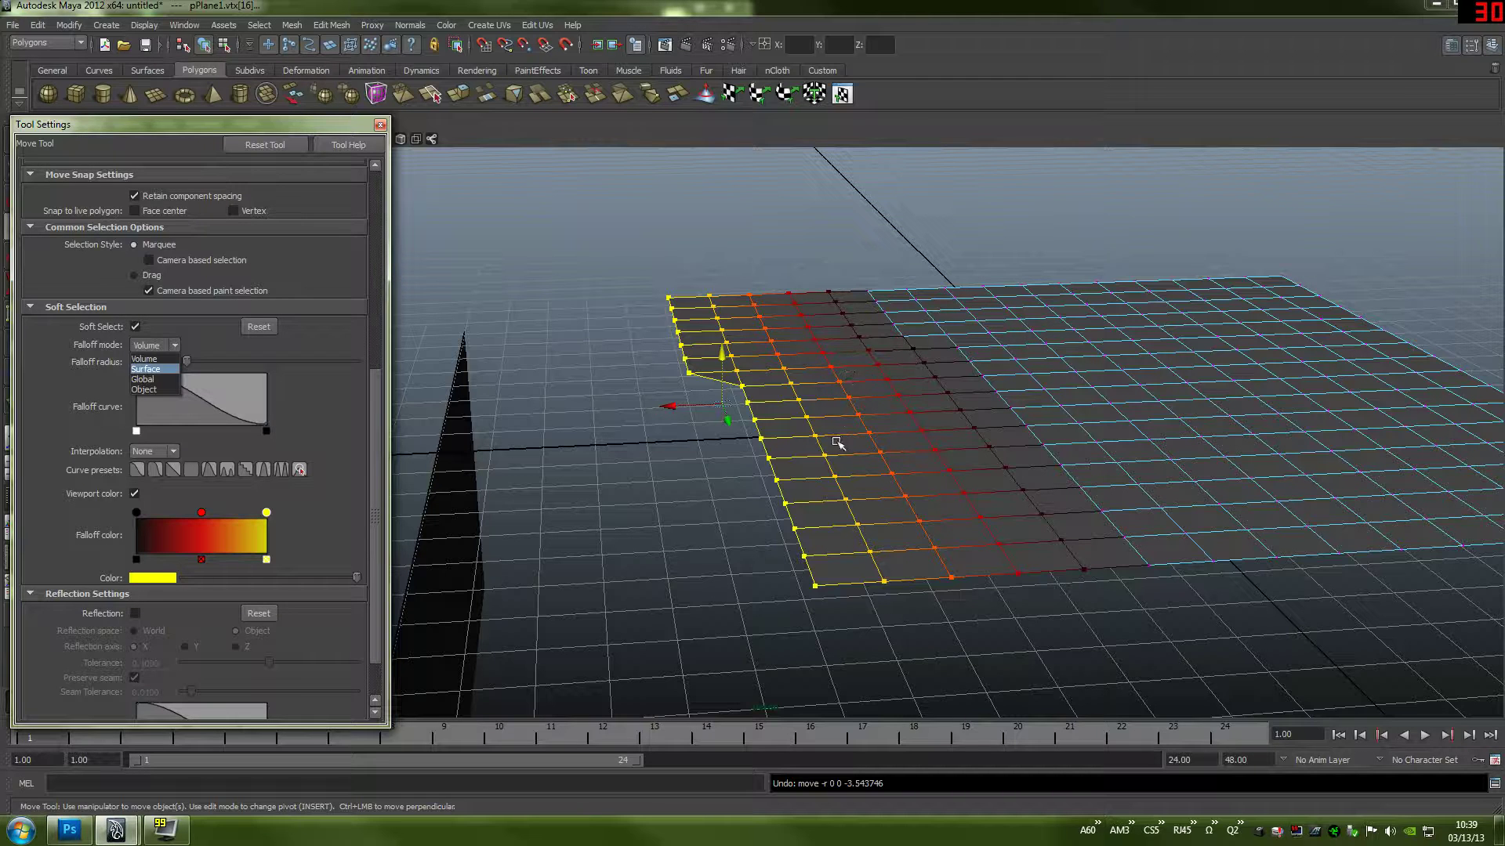
{"action": "left_click", "coordinate": [165, 359]}
{"action": "left_click", "coordinate": [380, 124]}
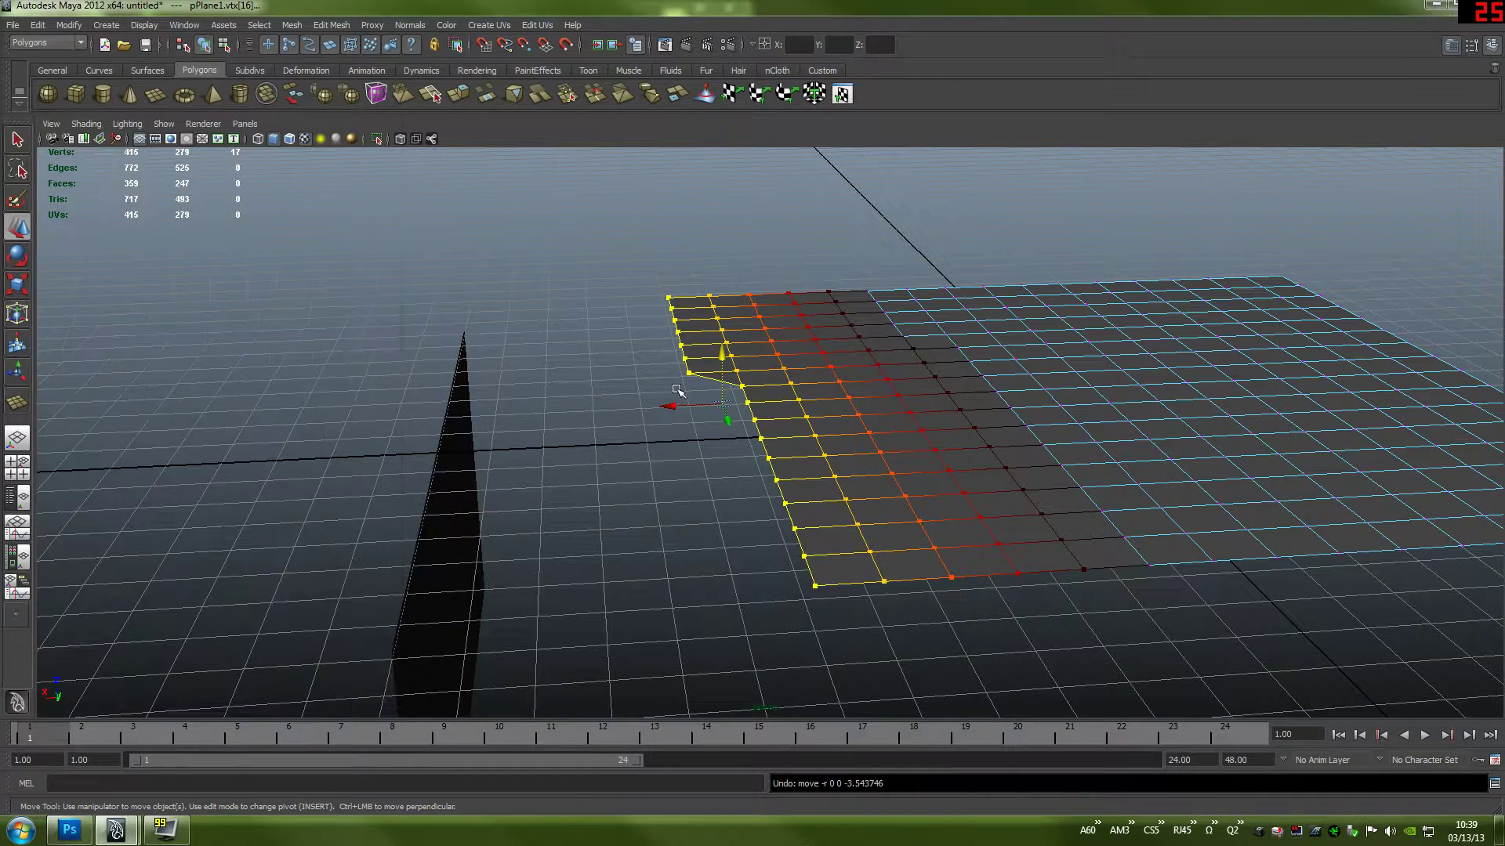
- Bend the flat plane's notched edge inward and downward with soft selection, and select the vertices along its straight adjacent side
{"action": "left_click_drag", "start_coordinate": [721, 357], "coordinate": [845, 479]}
{"action": "key", "text": "ctrl+z"}
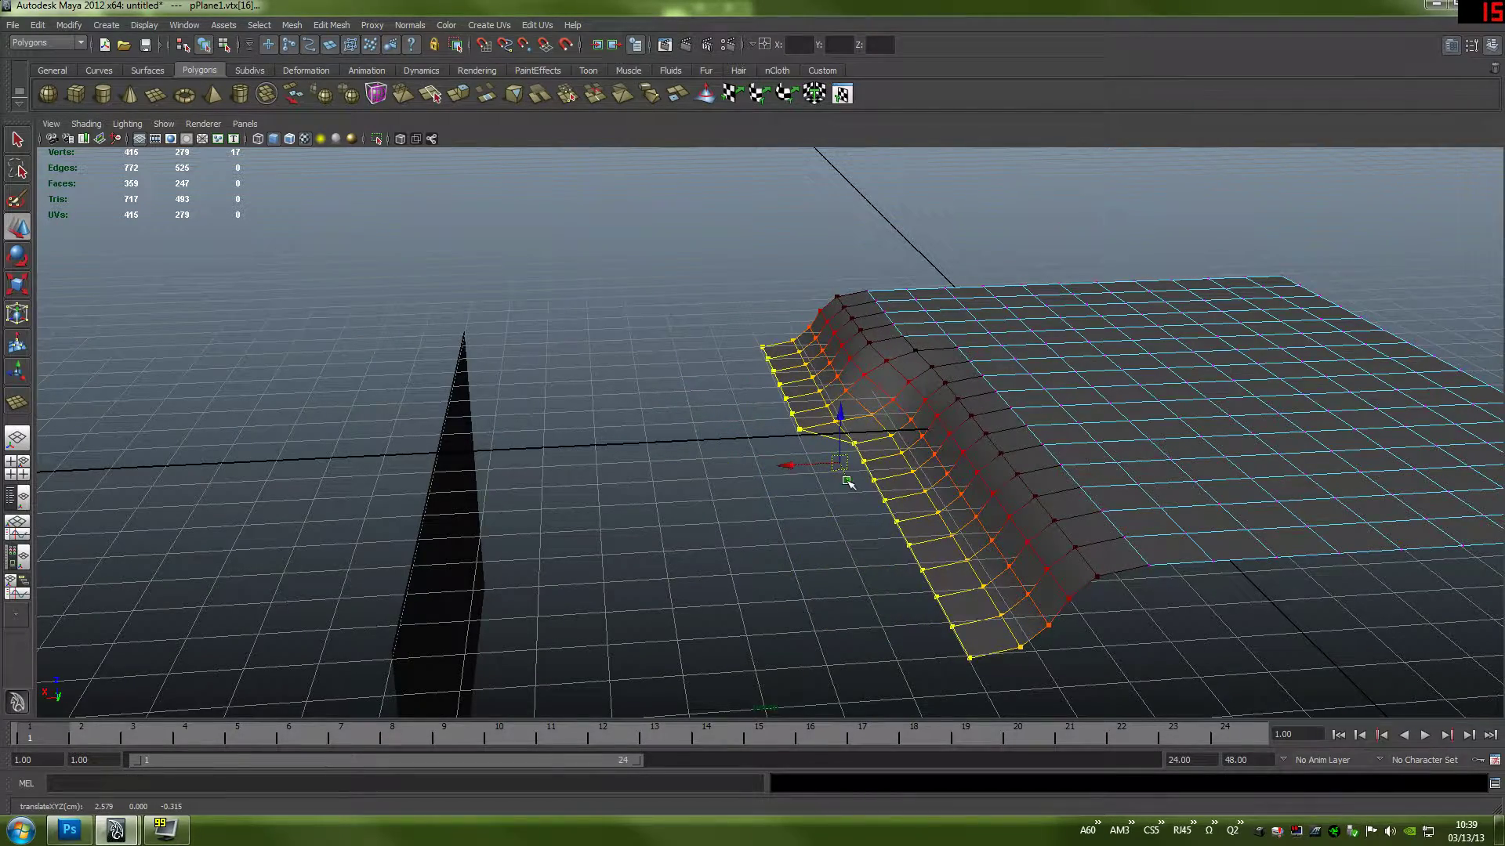
{"action": "left_click_drag", "start_coordinate": [886, 371], "coordinate": [721, 462], "text": "alt"}
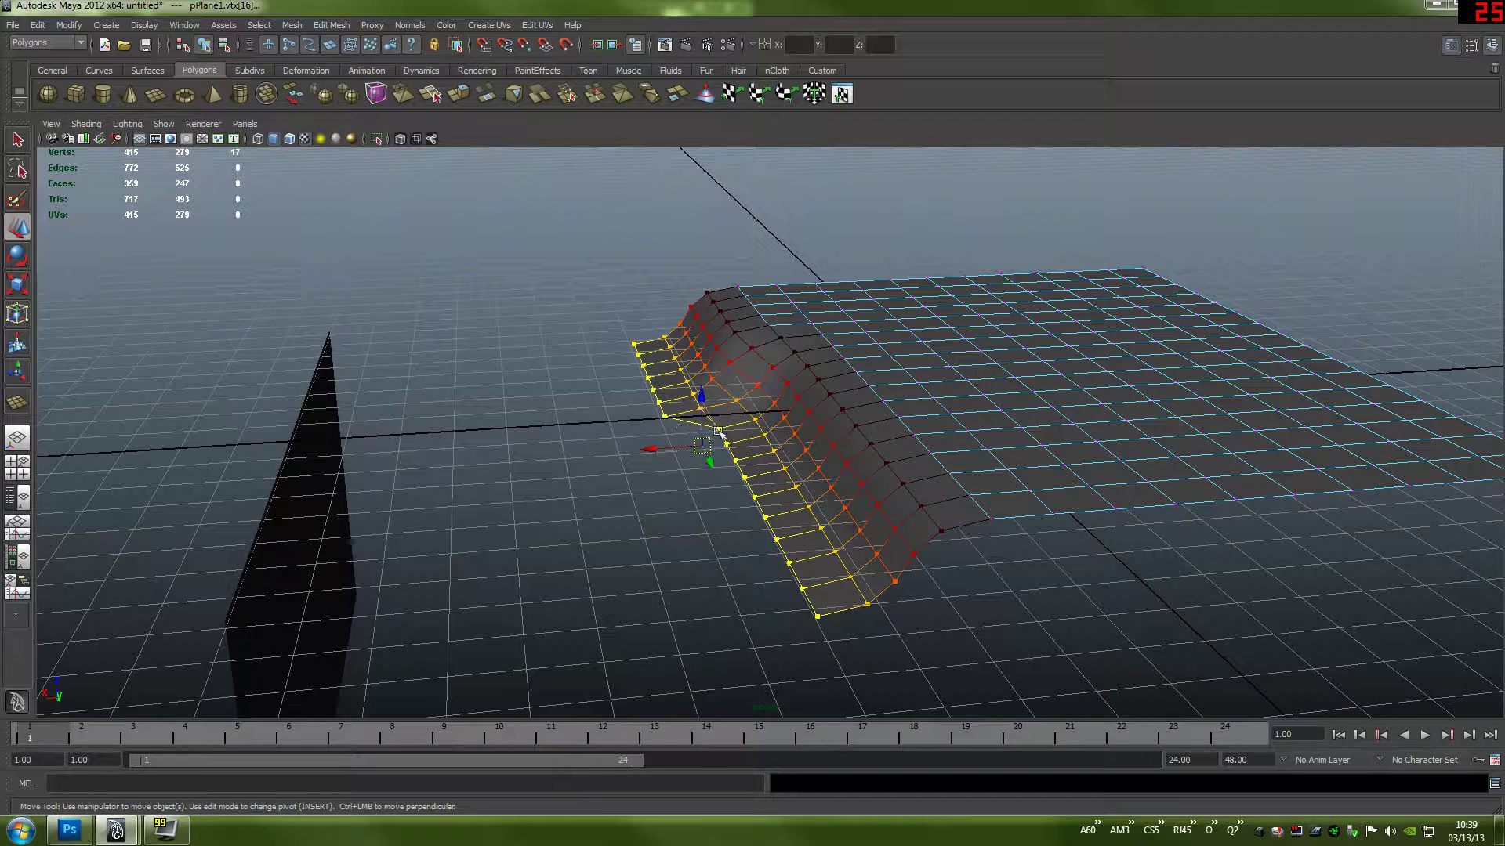
{"action": "left_click_drag", "start_coordinate": [750, 481], "coordinate": [644, 472], "text": "alt"}
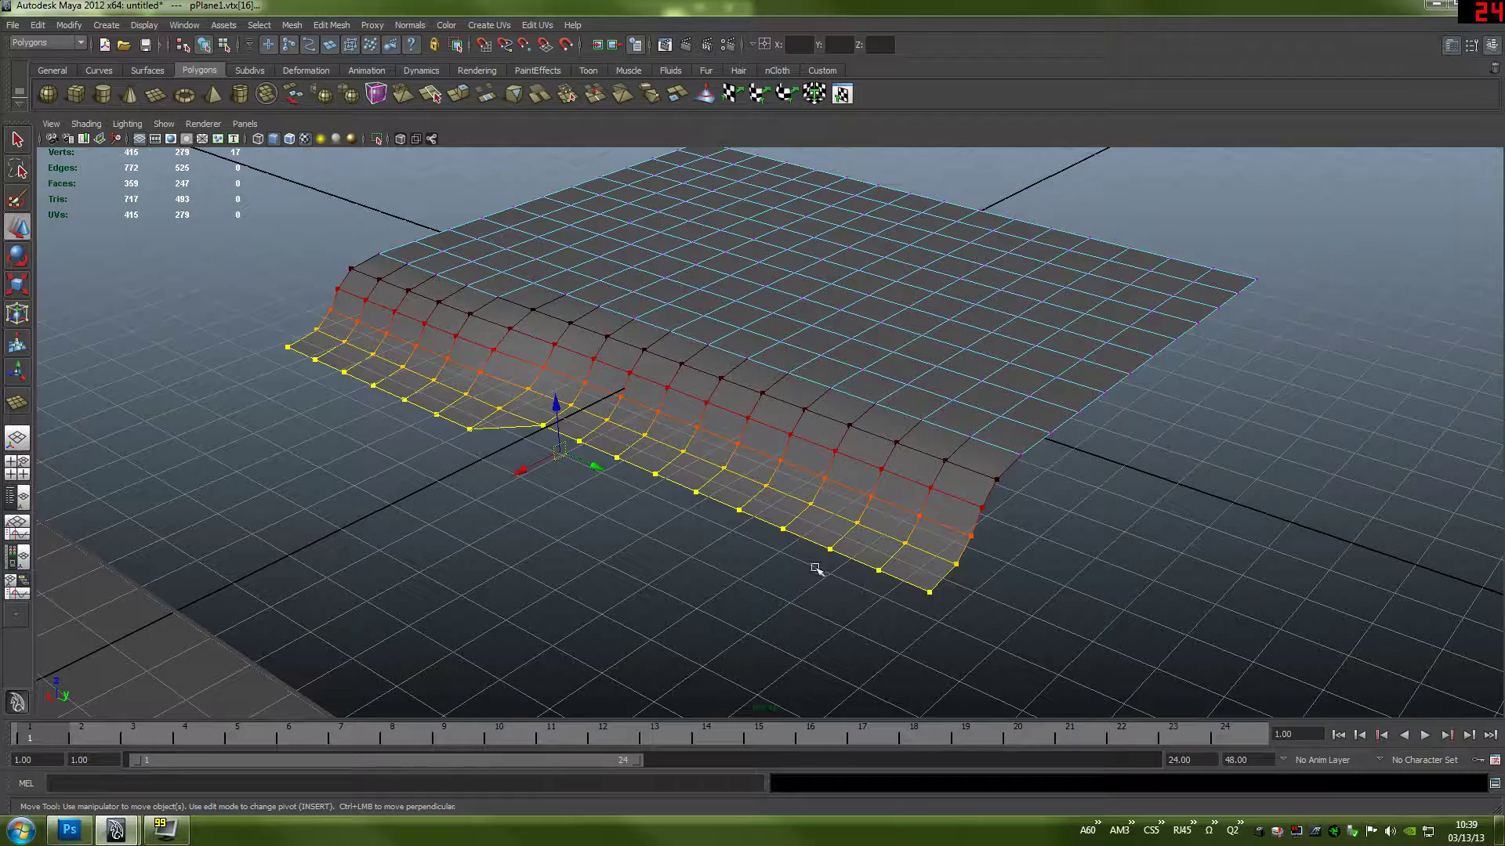
{"action": "left_click_drag", "start_coordinate": [674, 445], "coordinate": [715, 475], "text": "alt"}
{"action": "scroll", "coordinate": [944, 455], "scroll_direction": "down", "scroll_amount": 5}
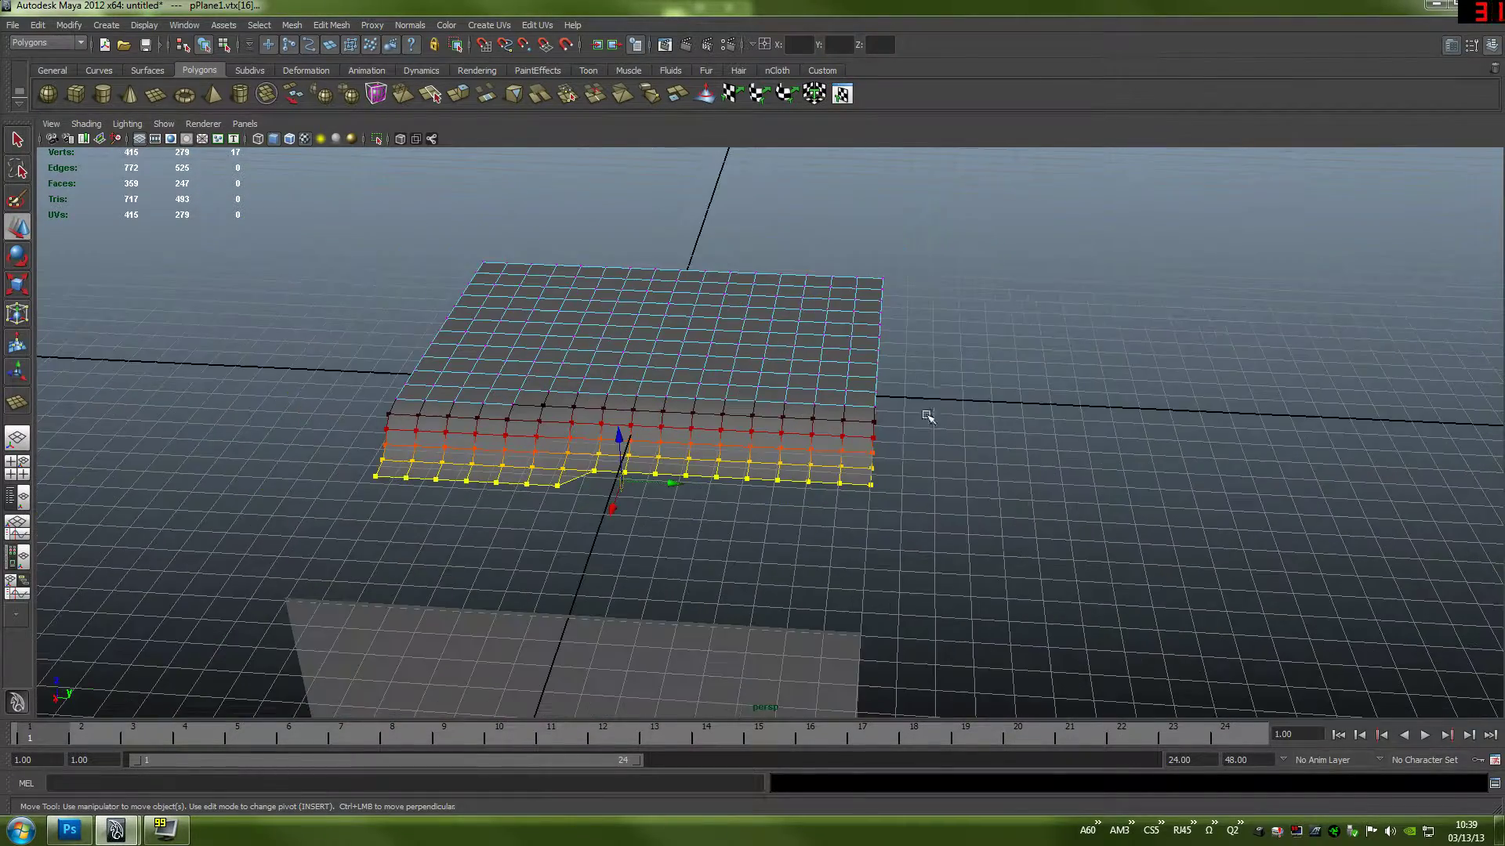
{"action": "left_click_drag", "start_coordinate": [925, 252], "coordinate": [867, 516]}
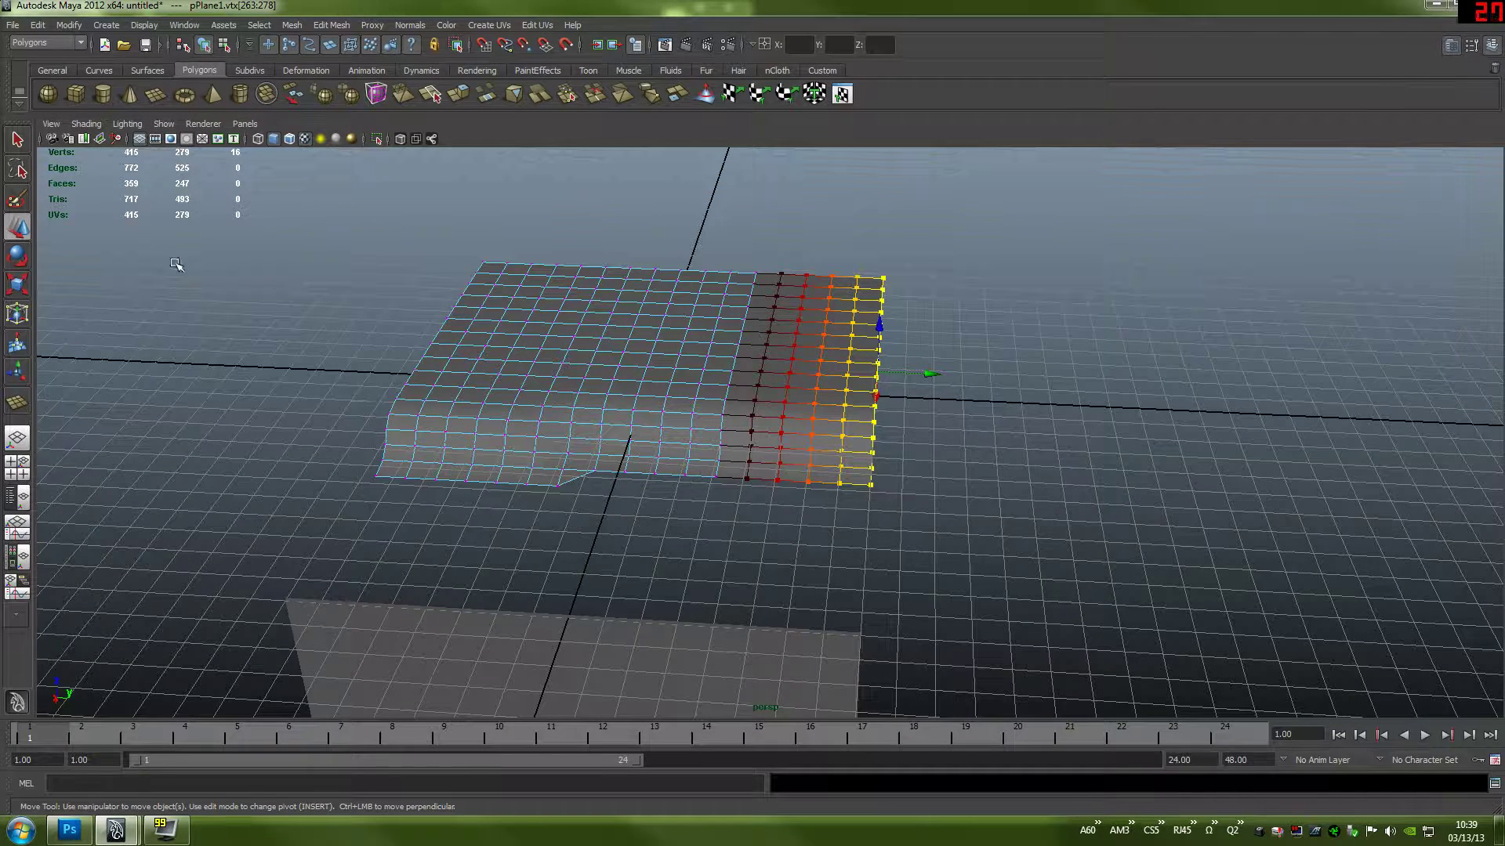
- Search the editor and display commands for the tool settings, opening and closing the Component Editor
{"action": "left_click", "coordinate": [184, 25]}
{"action": "mouse_move", "coordinate": [246, 51]}
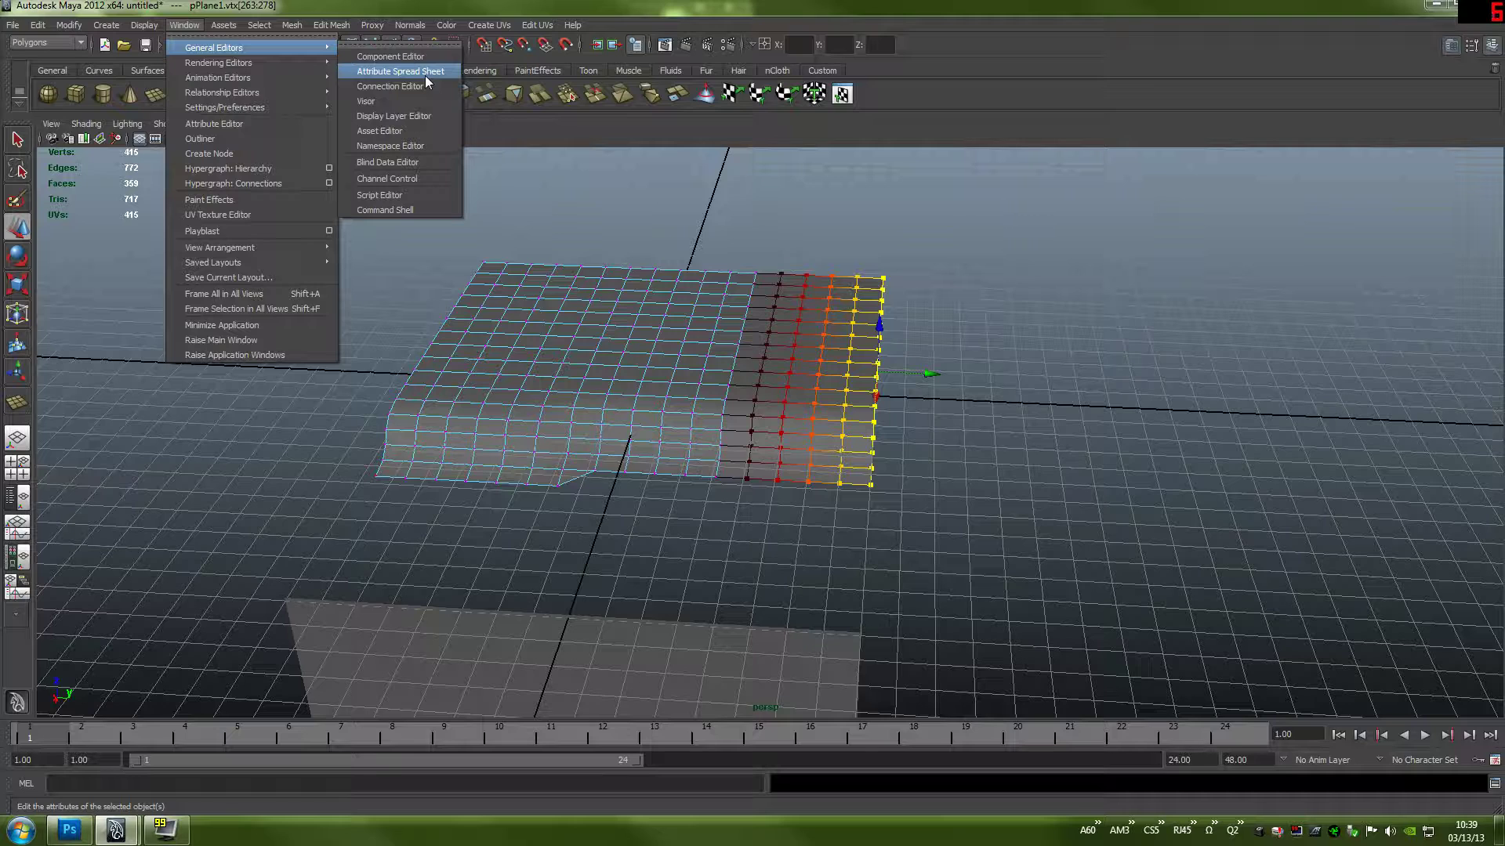
{"action": "left_click", "coordinate": [224, 123]}
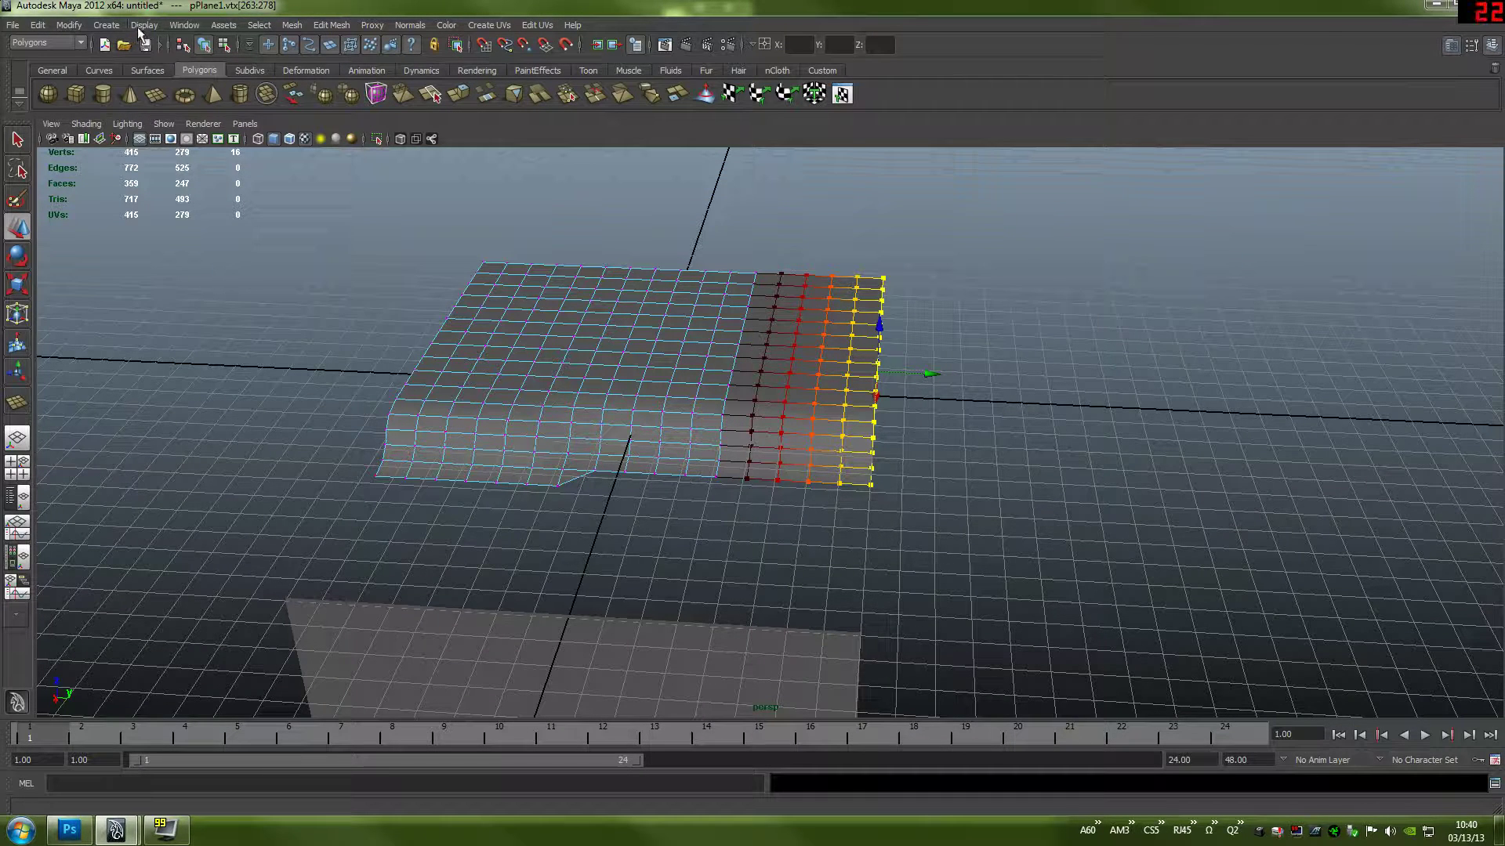
{"action": "left_click", "coordinate": [177, 26]}
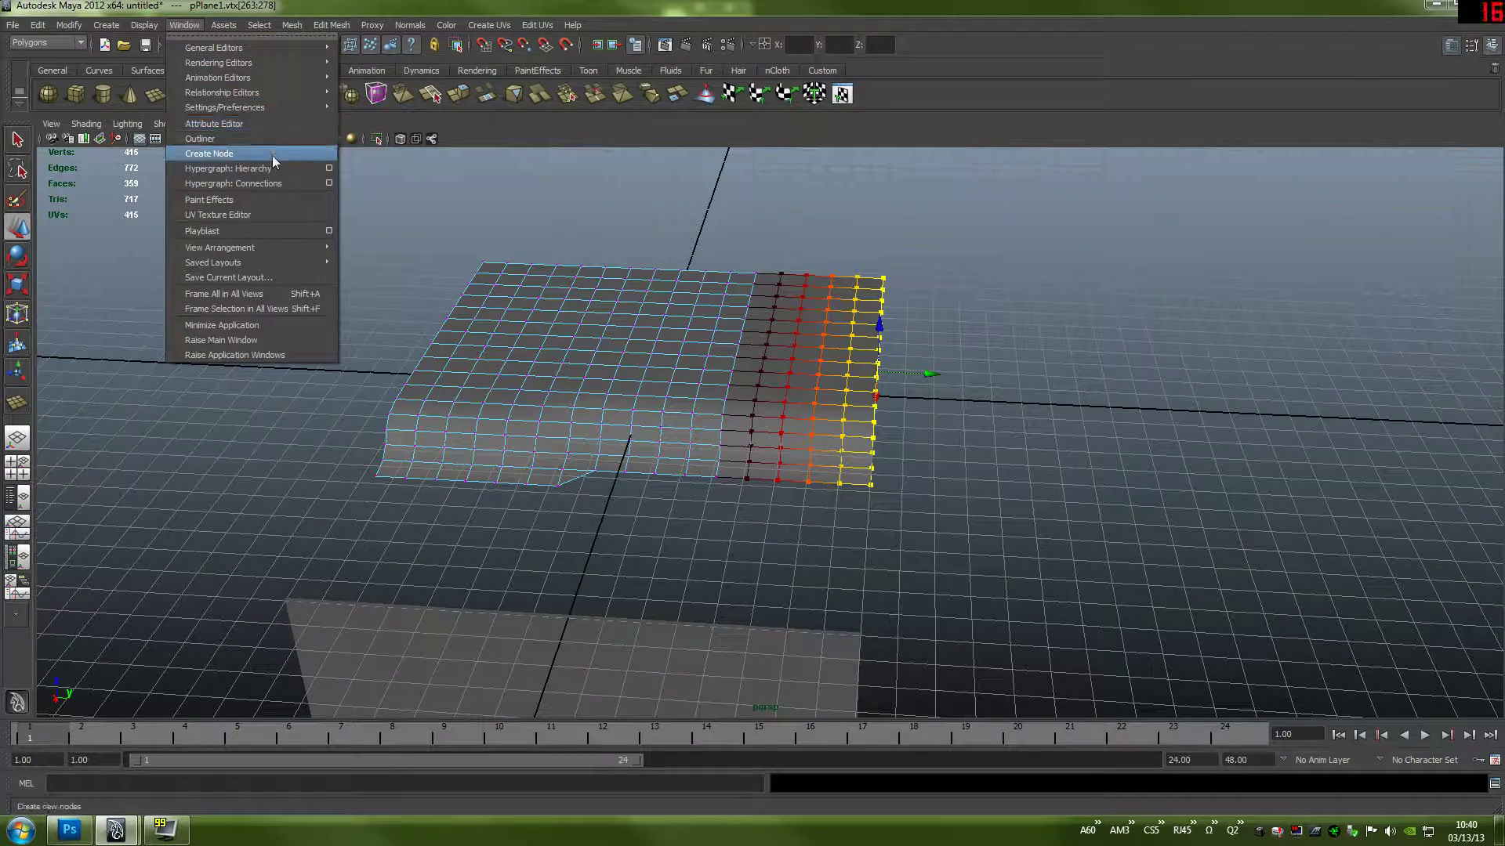
{"action": "mouse_move", "coordinate": [265, 102]}
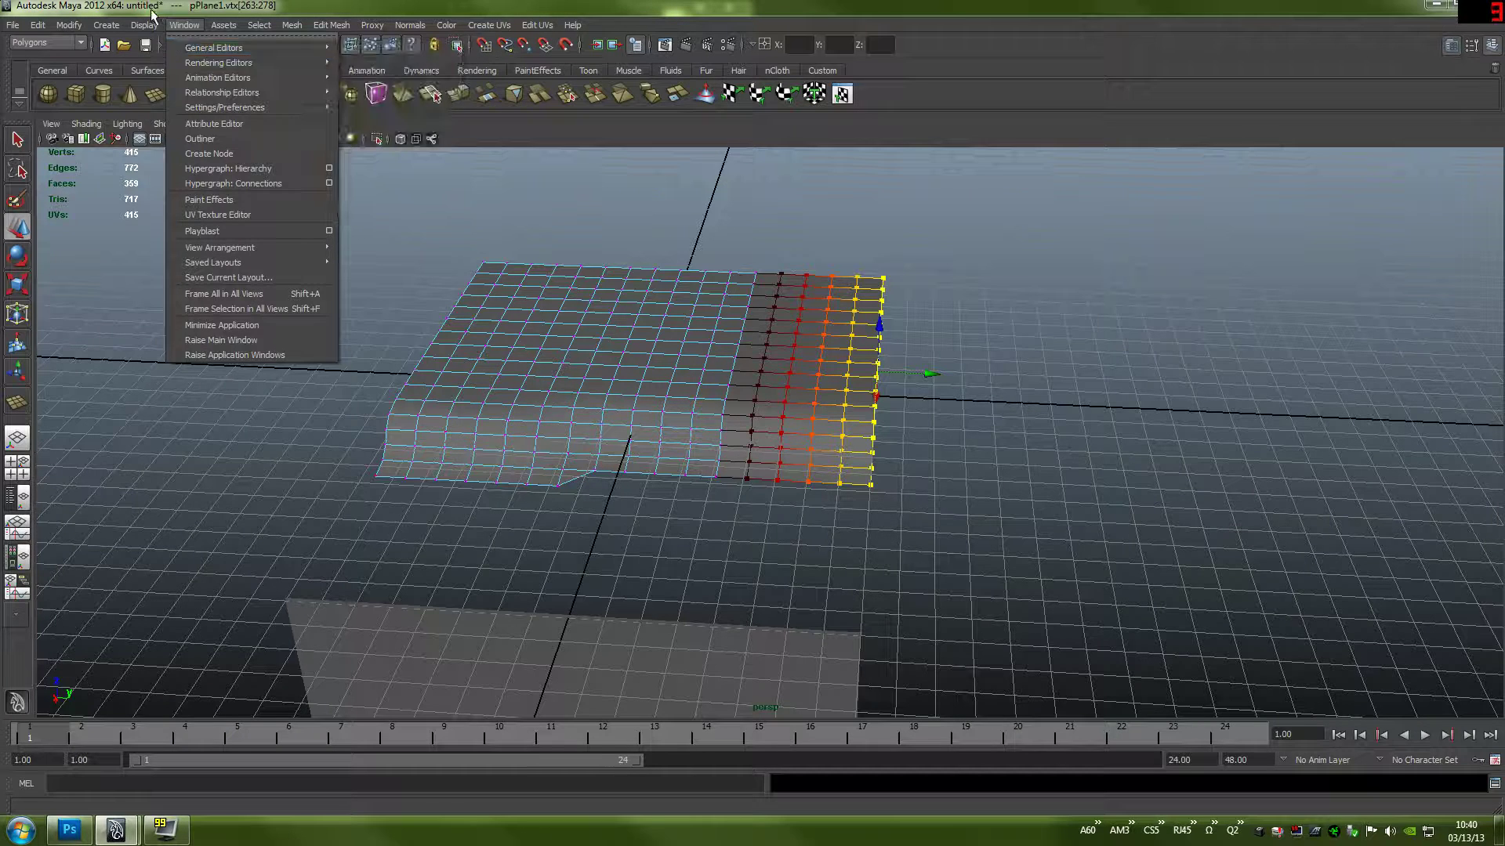
{"action": "left_click", "coordinate": [184, 25]}
{"action": "left_click", "coordinate": [143, 25]}
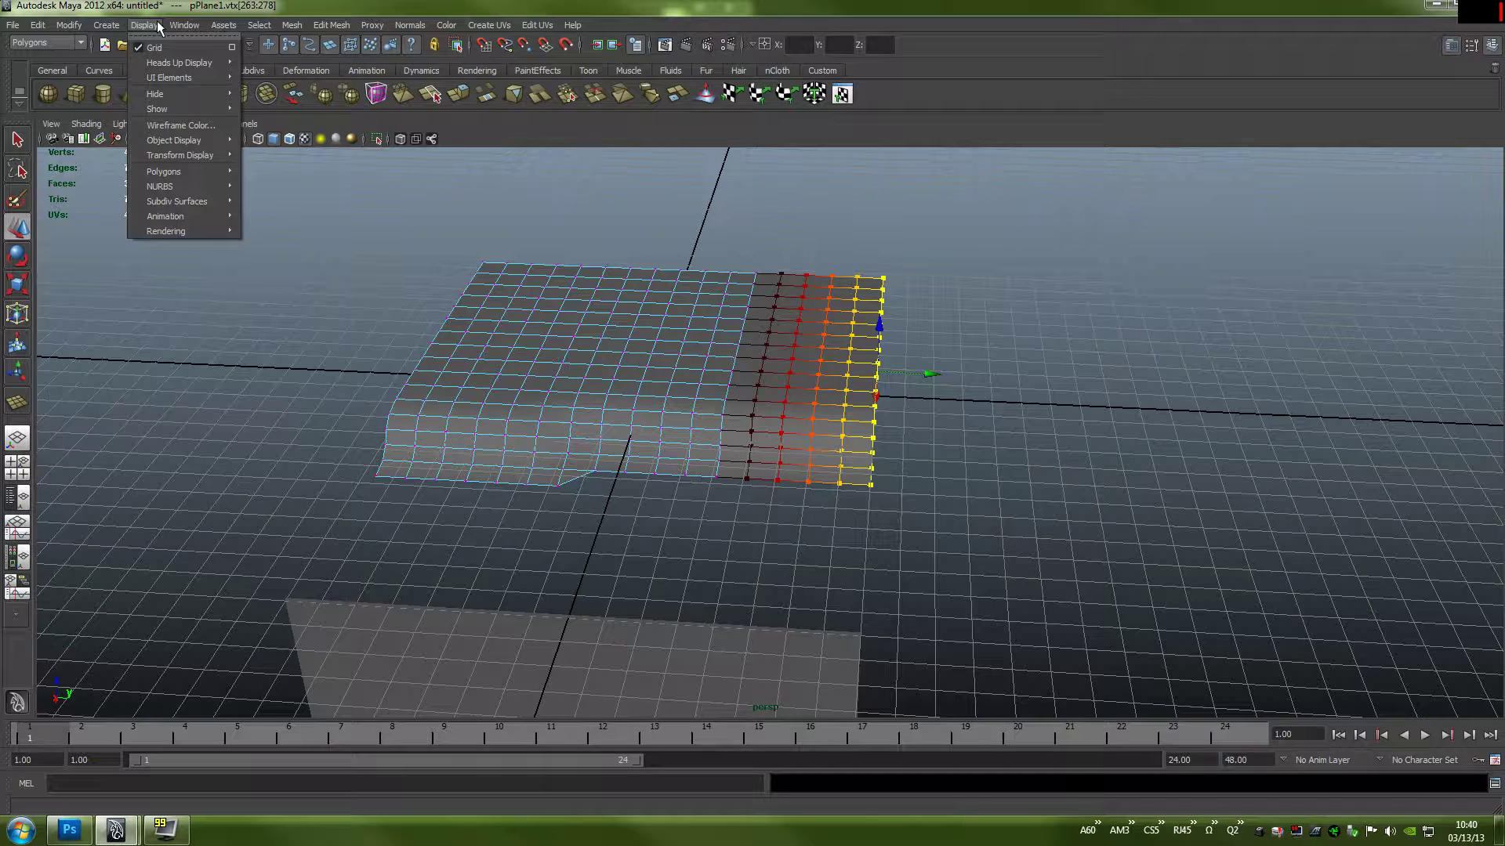
{"action": "mouse_move", "coordinate": [187, 22]}
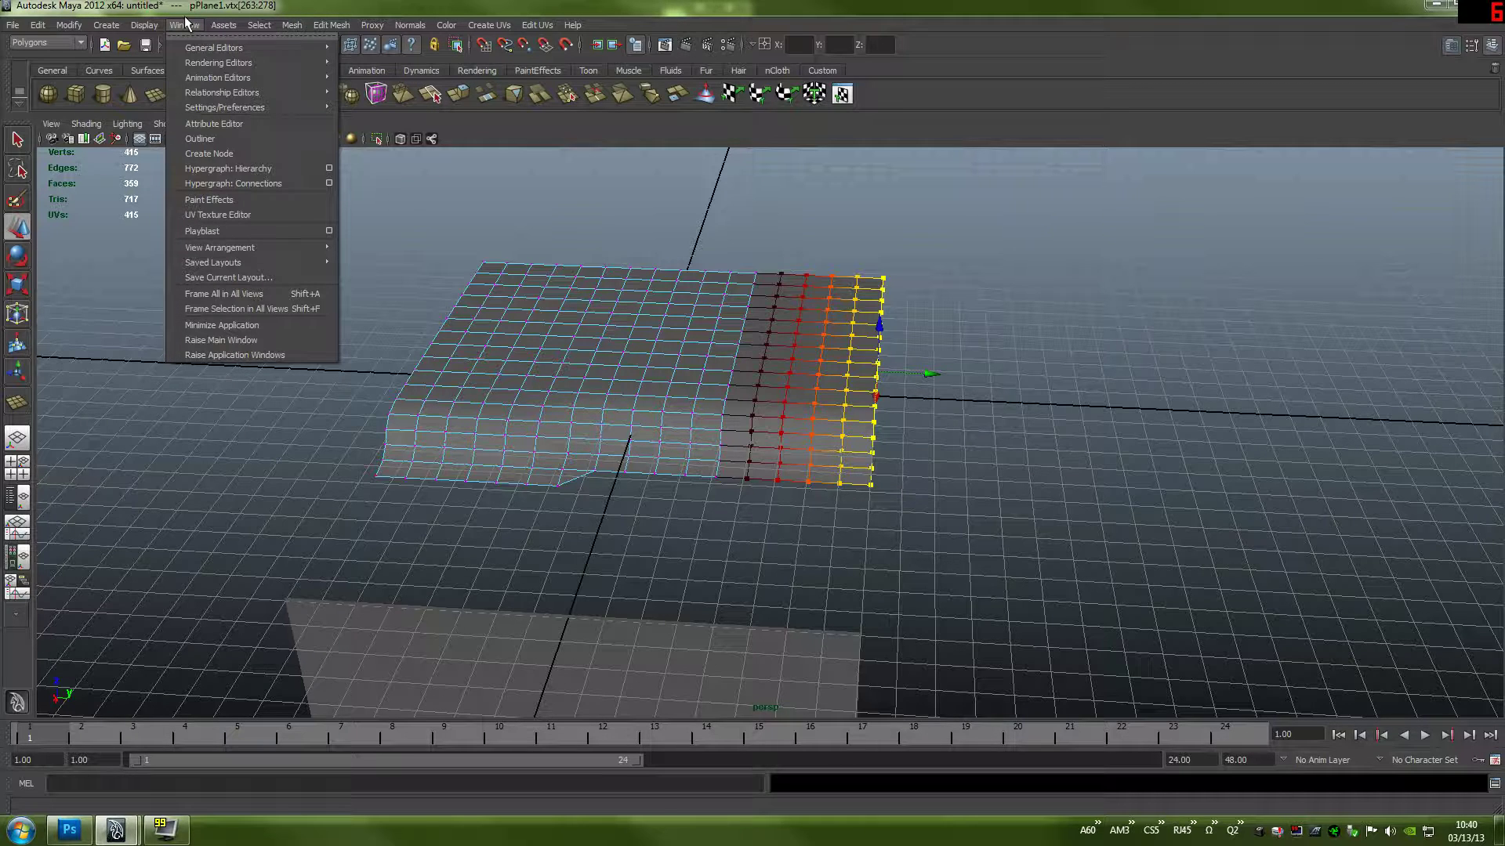
{"action": "mouse_move", "coordinate": [220, 52]}
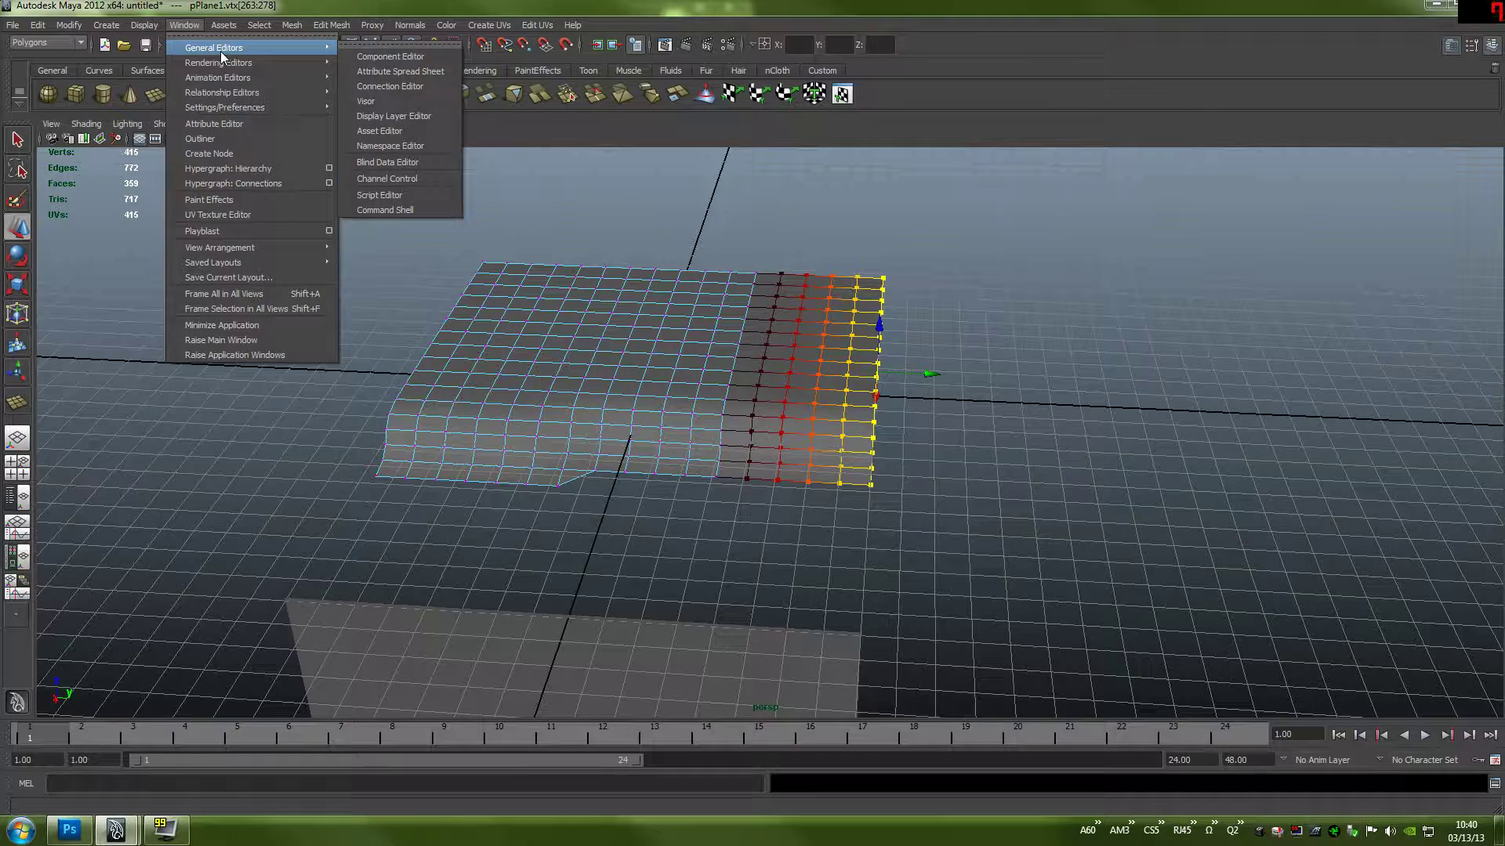
{"action": "left_click", "coordinate": [388, 58]}
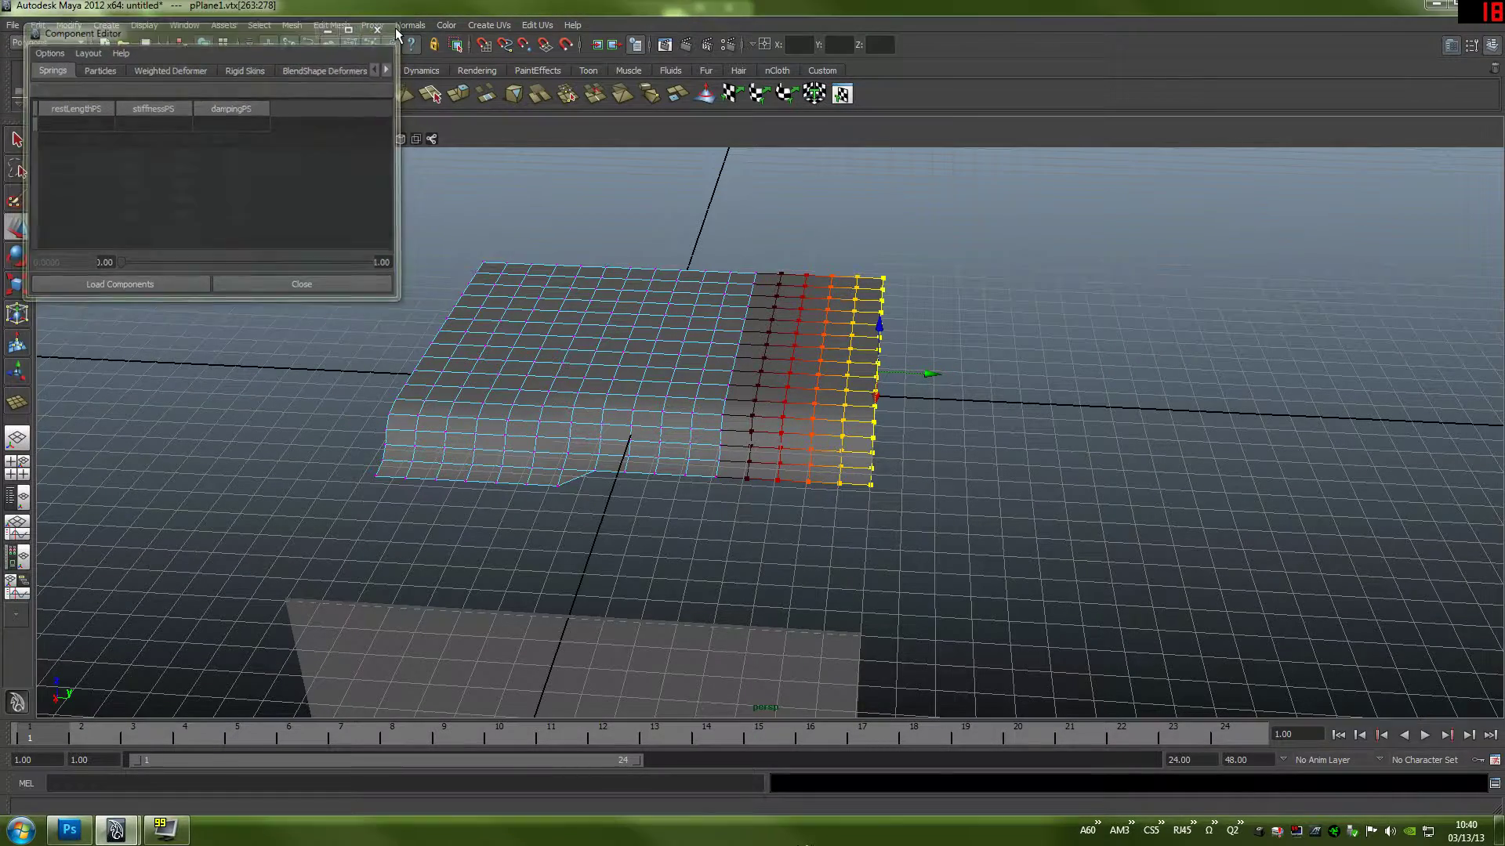
{"action": "left_click", "coordinate": [377, 29]}
- Reselect the vertices along the plane's adjacent side edge and show the Tool Settings UI element
{"action": "left_click", "coordinate": [878, 333]}
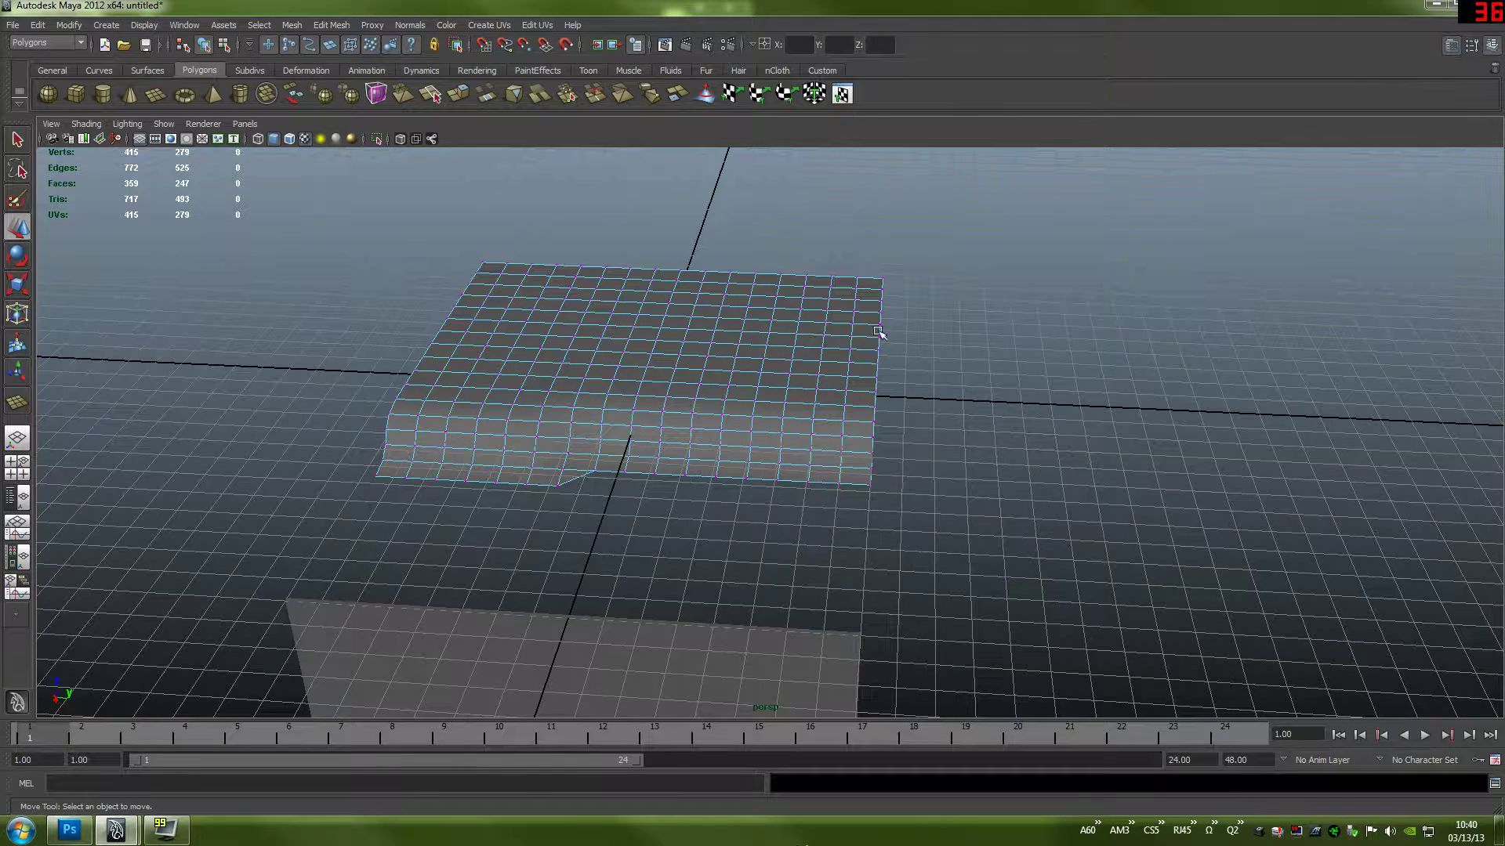
{"action": "left_click_drag", "start_coordinate": [893, 263], "coordinate": [878, 490]}
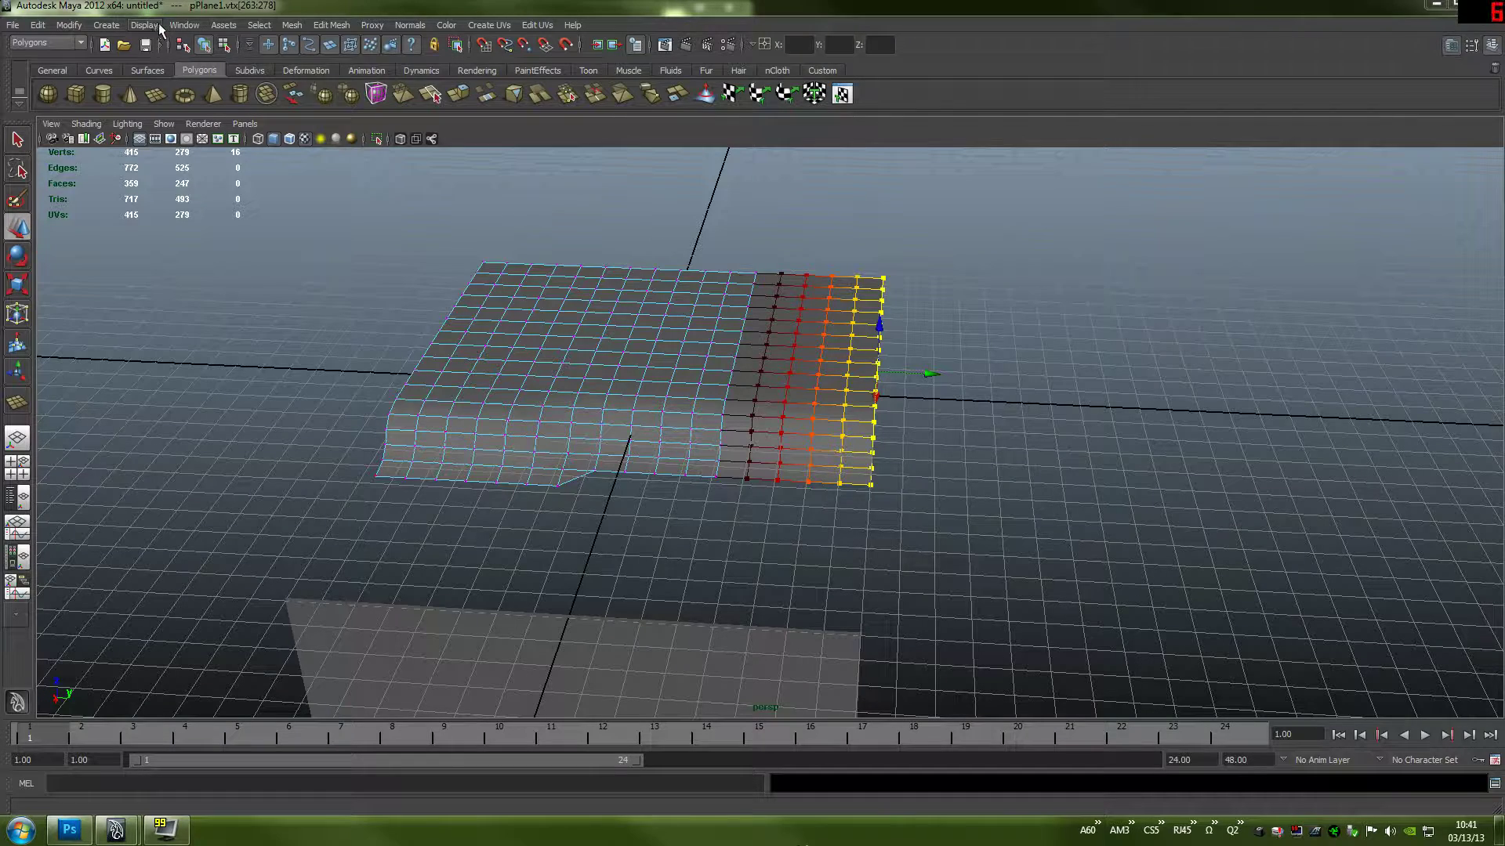
{"action": "left_click", "coordinate": [186, 25]}
{"action": "mouse_move", "coordinate": [154, 24]}
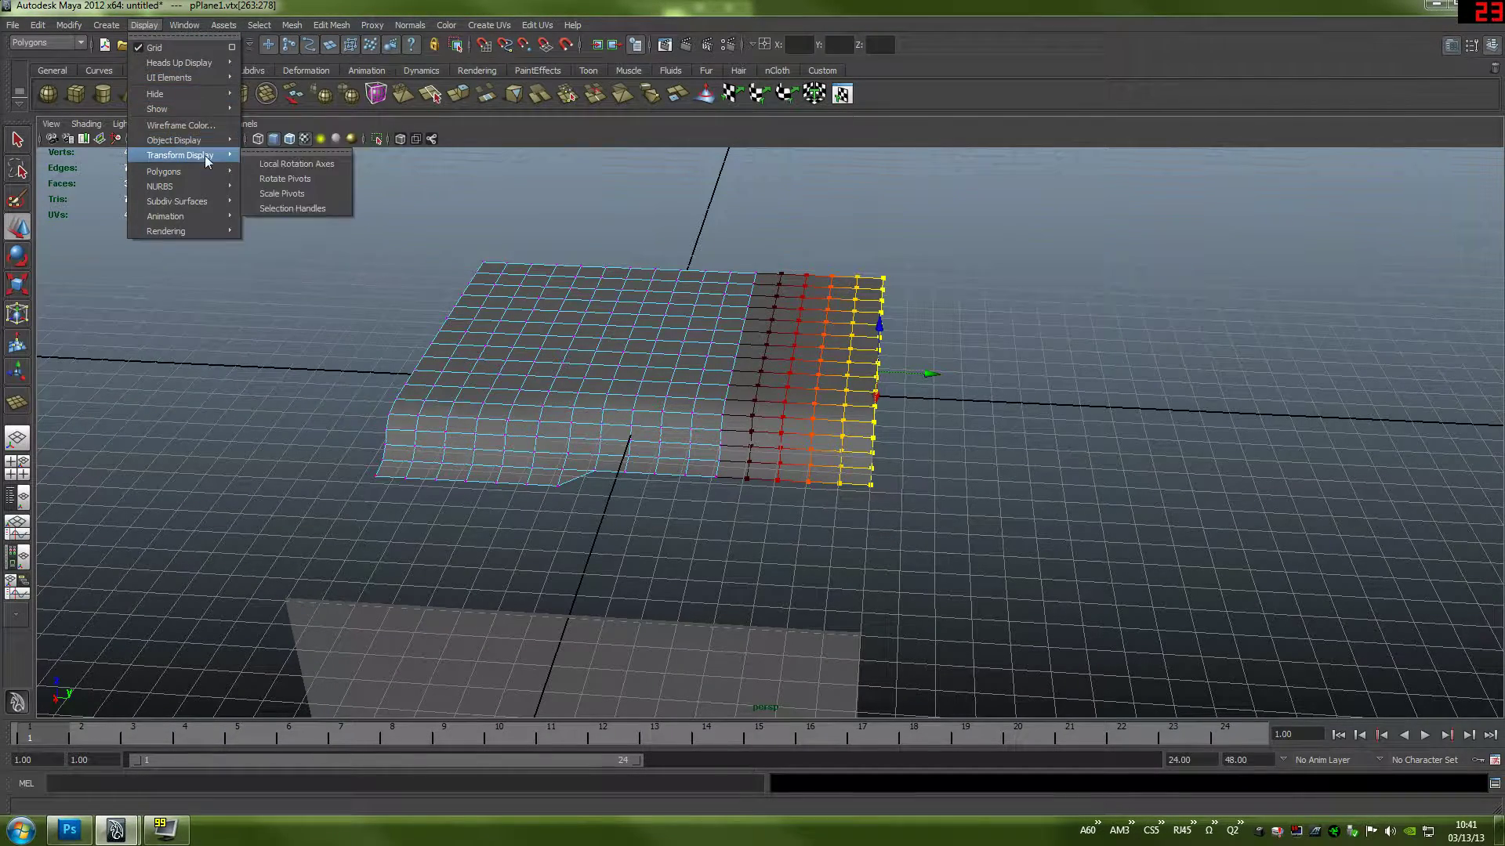
{"action": "mouse_move", "coordinate": [206, 172]}
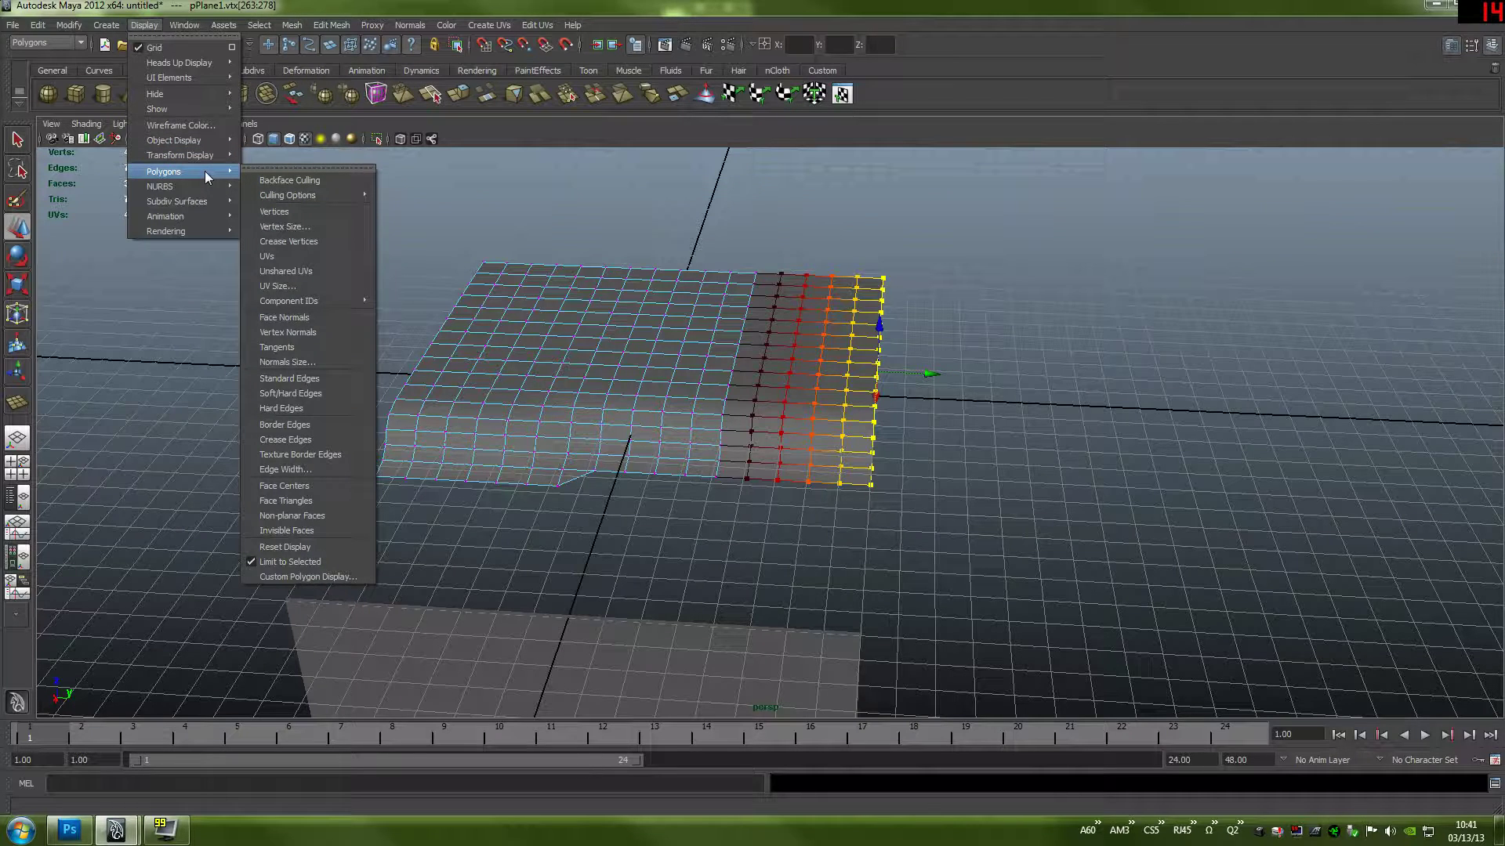
{"action": "mouse_move", "coordinate": [195, 94]}
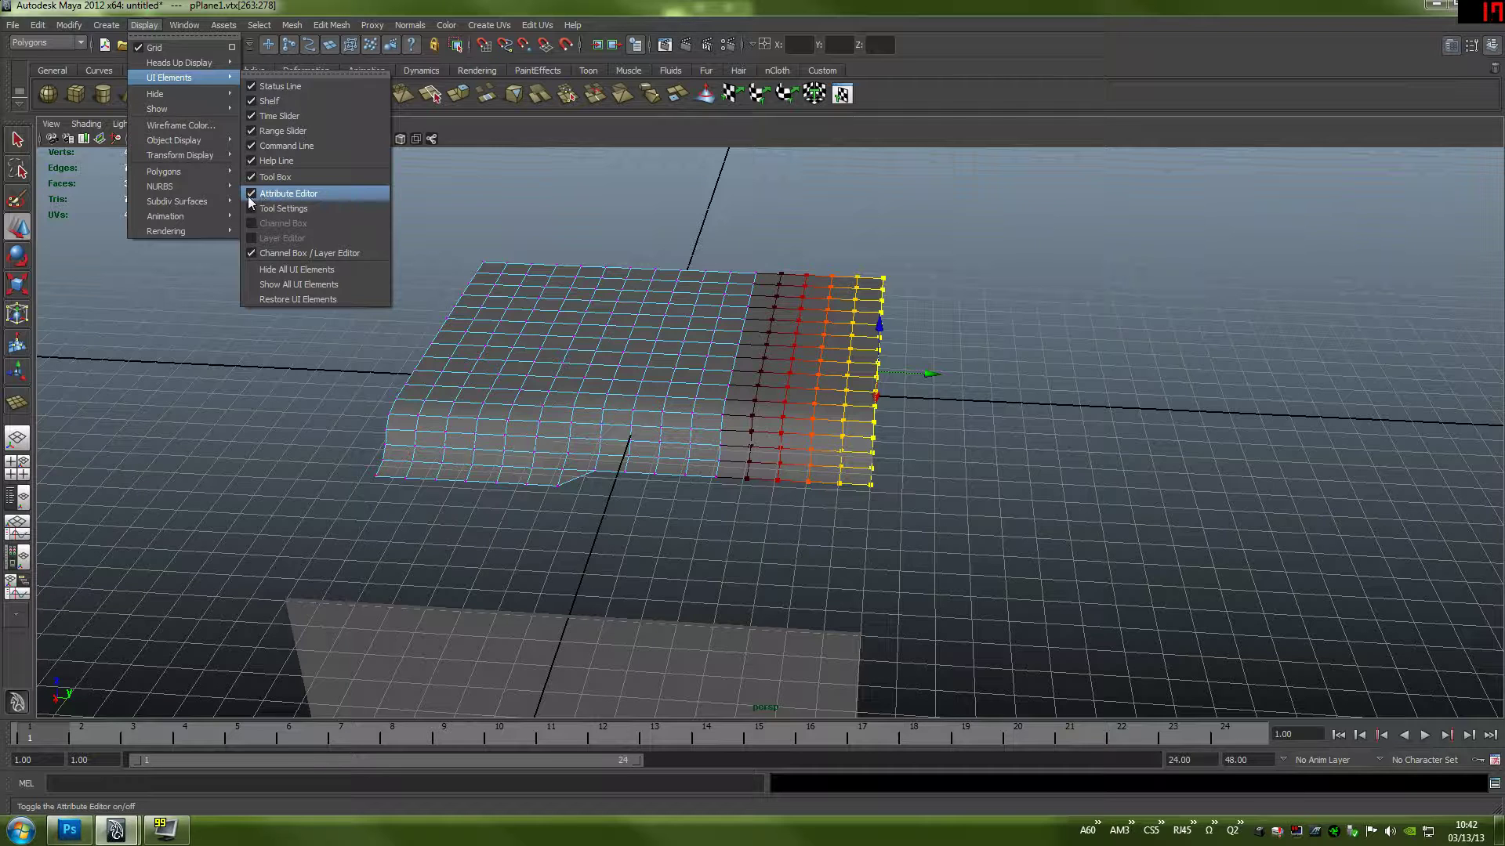
{"action": "left_click", "coordinate": [184, 24]}
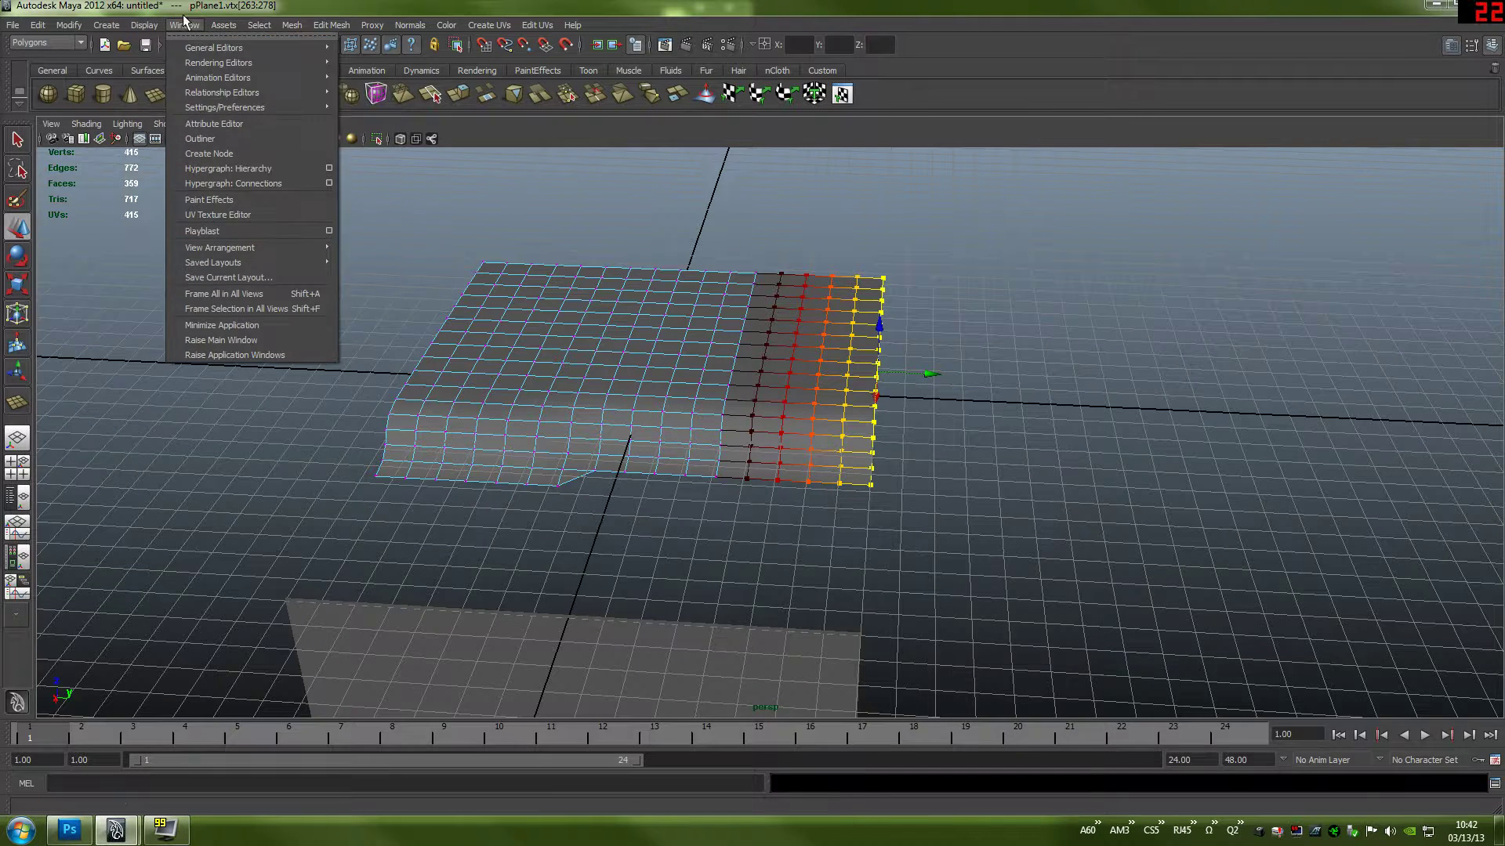
{"action": "mouse_move", "coordinate": [262, 63]}
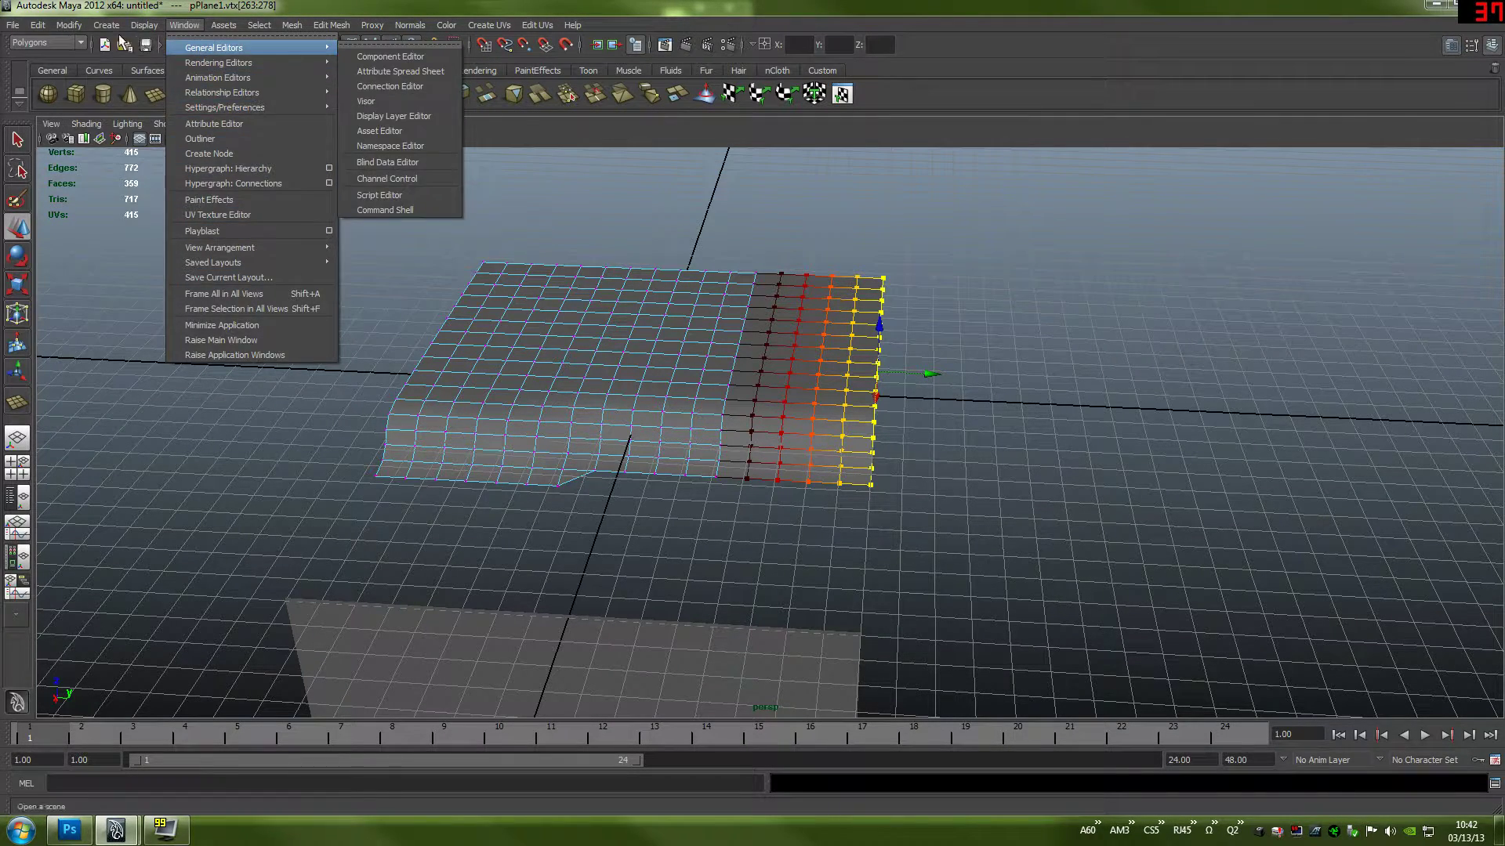
{"action": "mouse_move", "coordinate": [144, 27]}
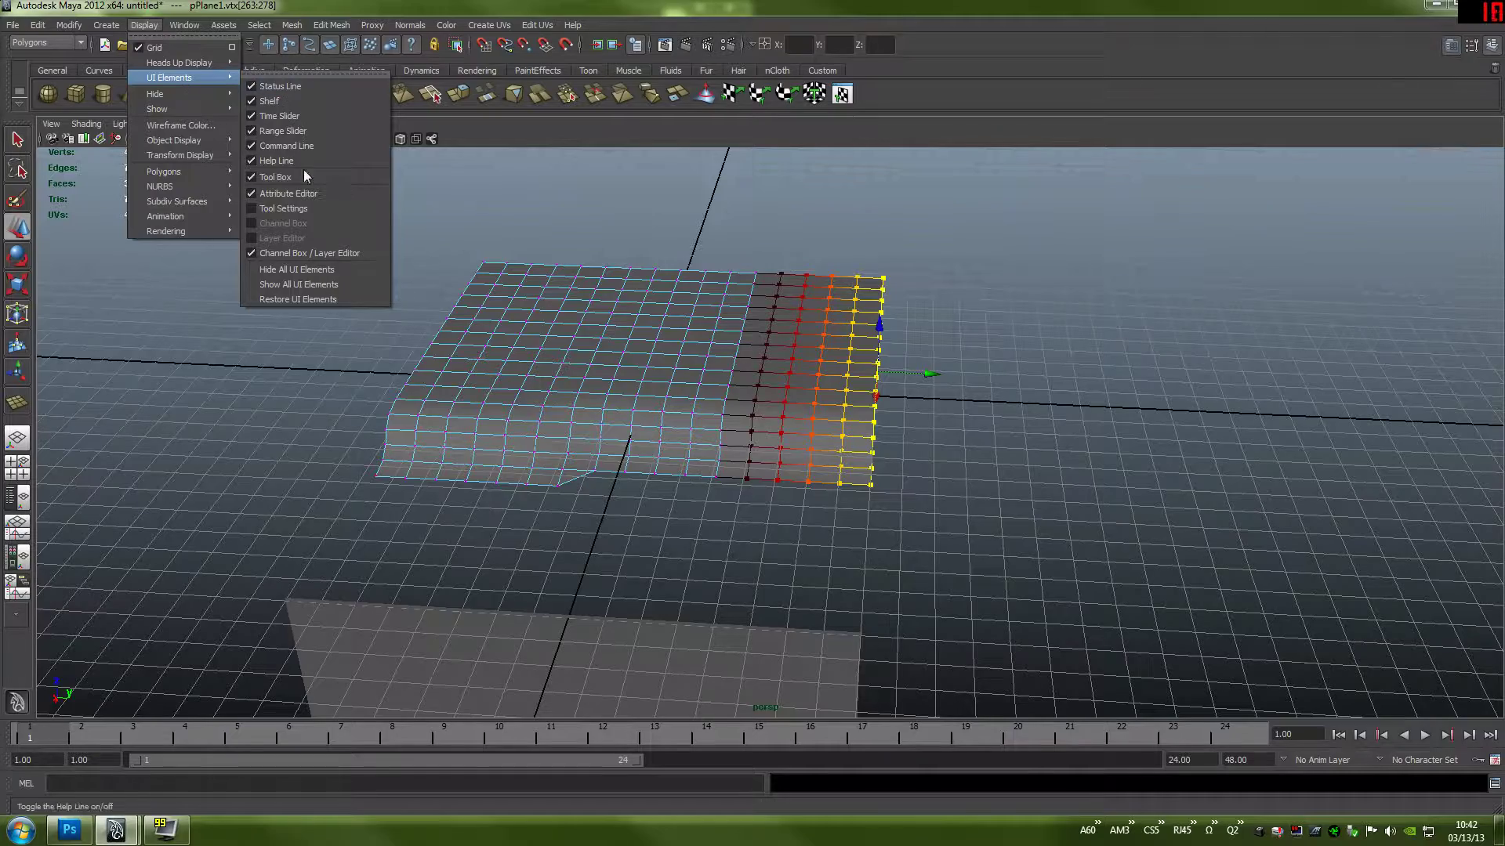
{"action": "left_click", "coordinate": [299, 210]}
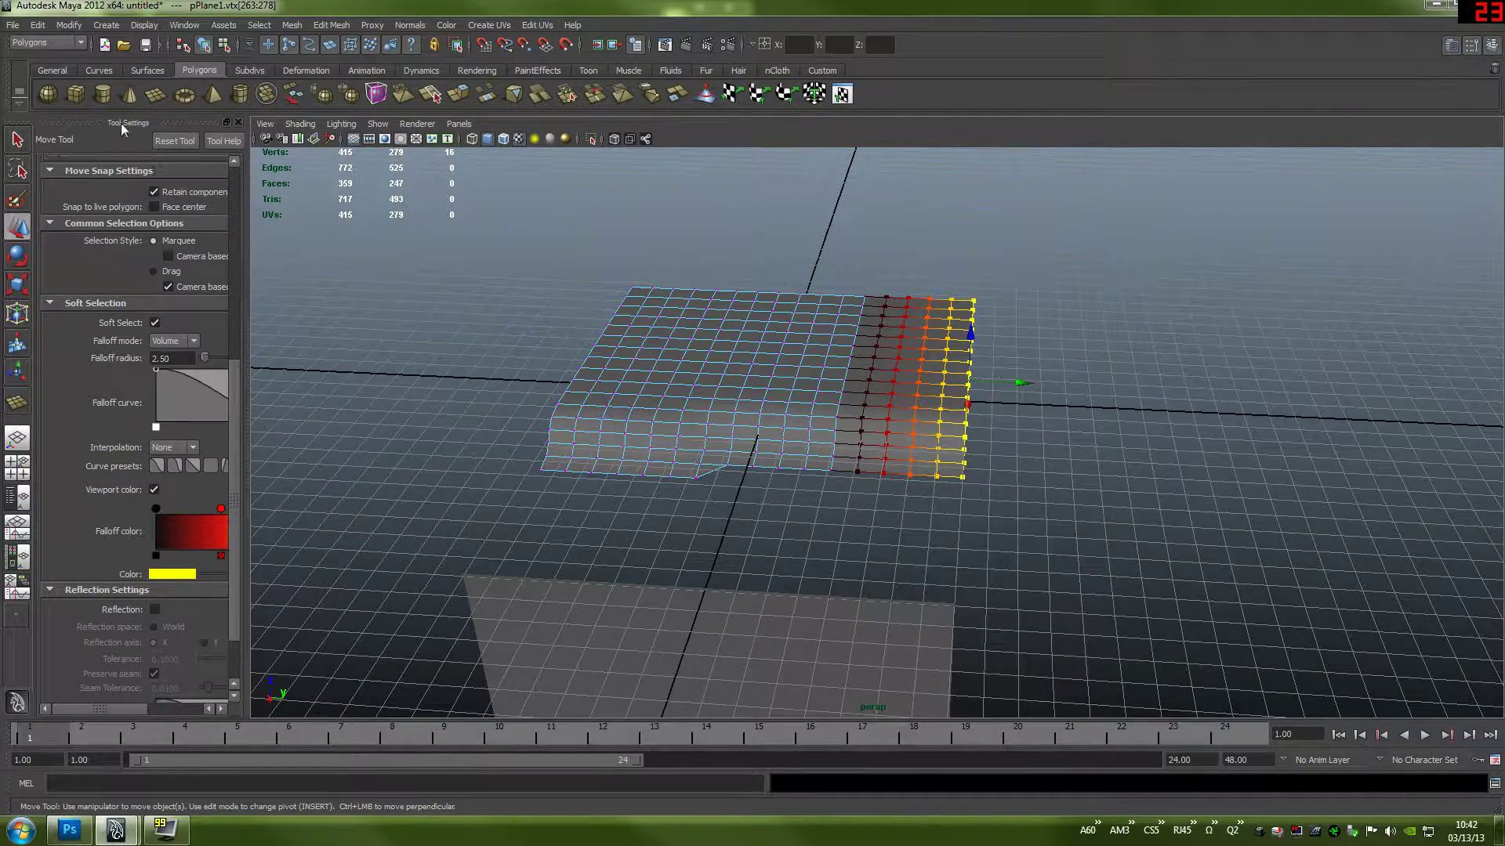
- Widen the soft selection falloff across nearly the whole bent plane and lower its selected side edge
{"action": "left_click_drag", "start_coordinate": [123, 125], "coordinate": [0, 249]}
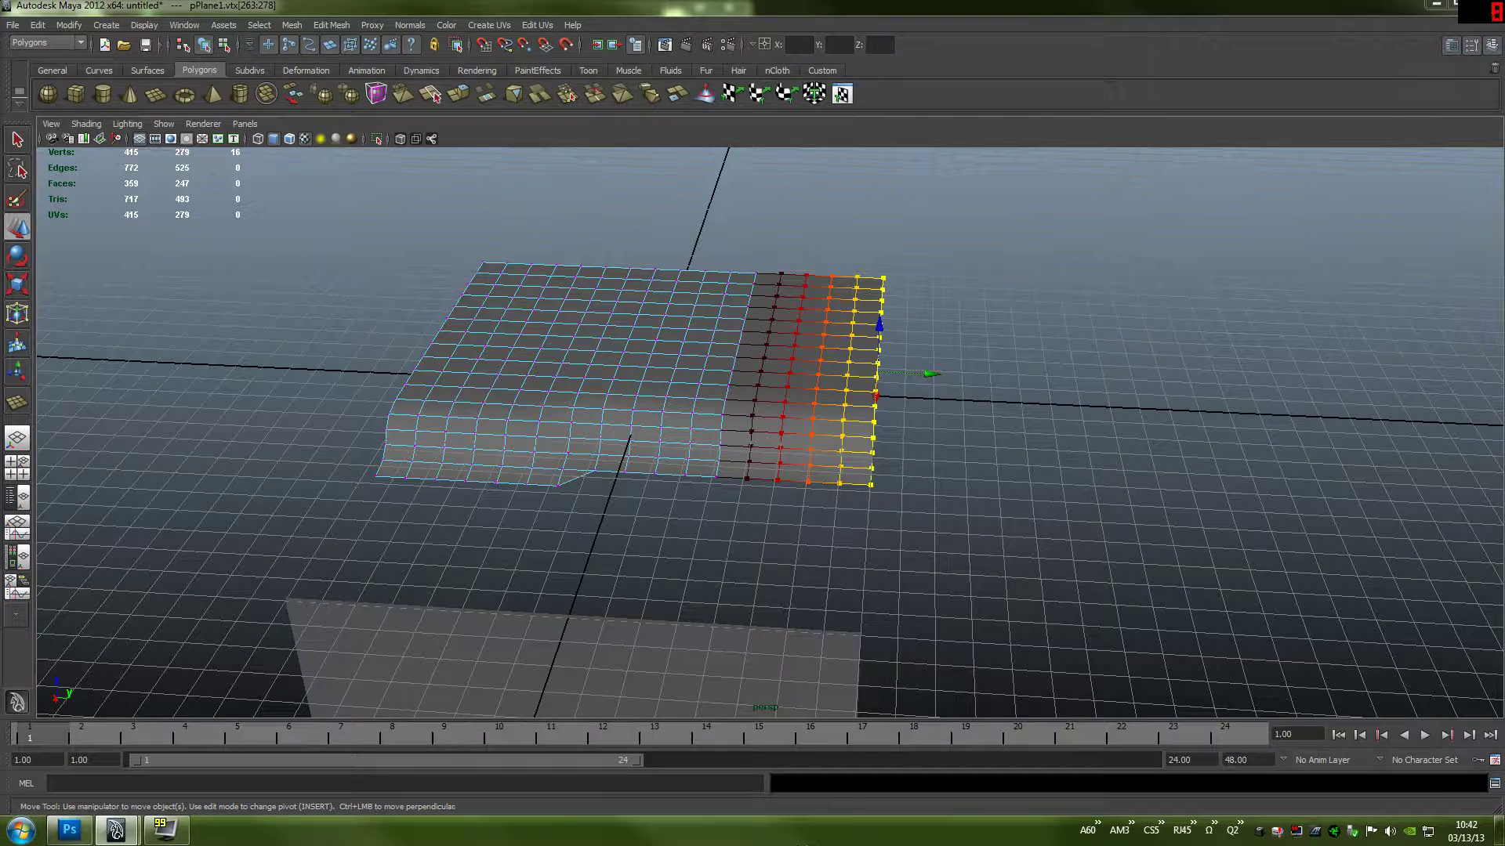
{"action": "key", "text": "b"}
{"action": "key", "text": "b"}
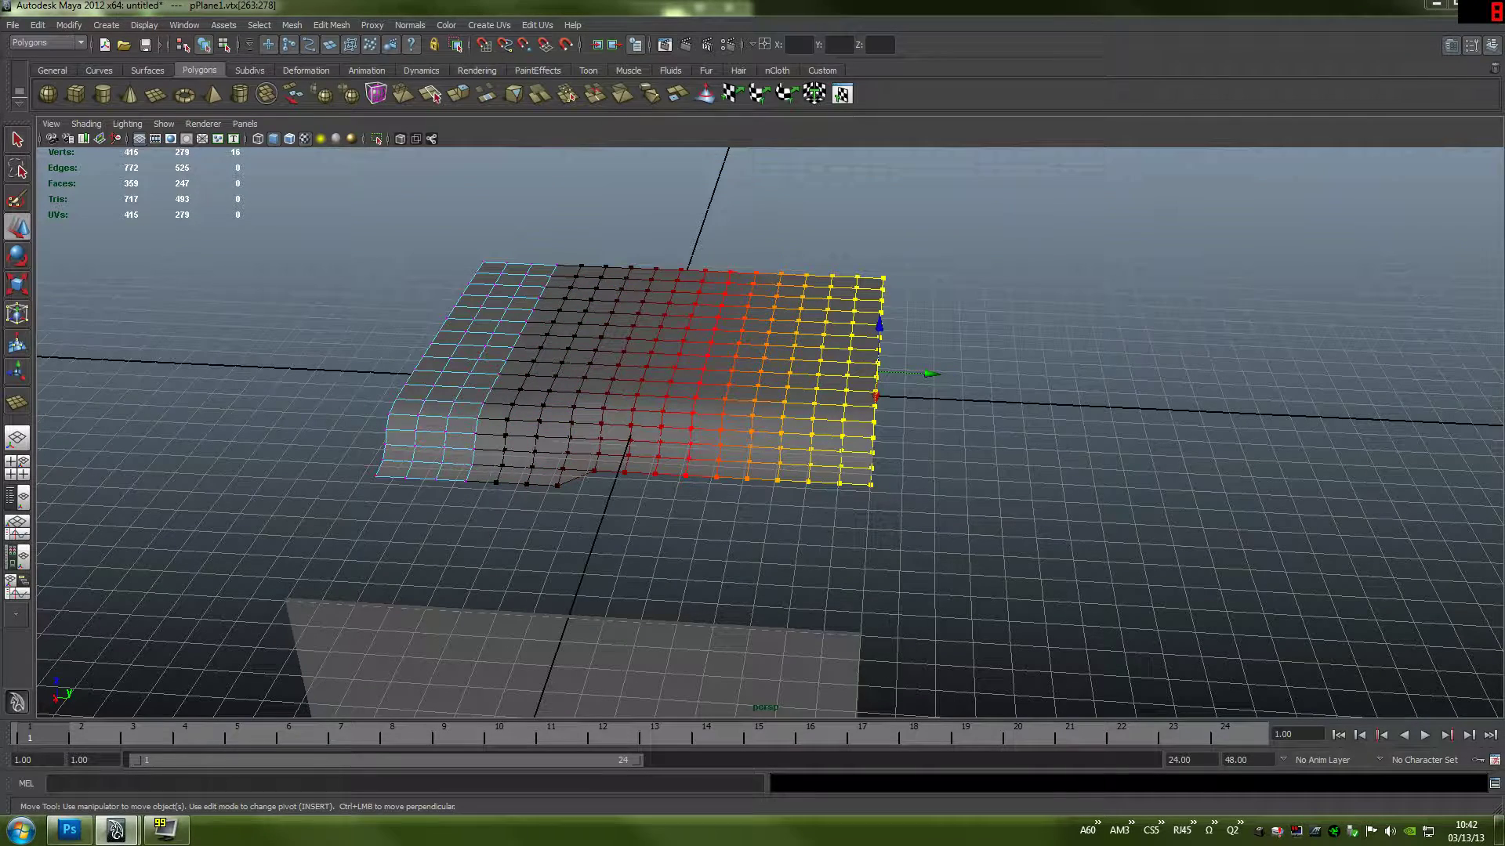
{"action": "key", "text": "b"}
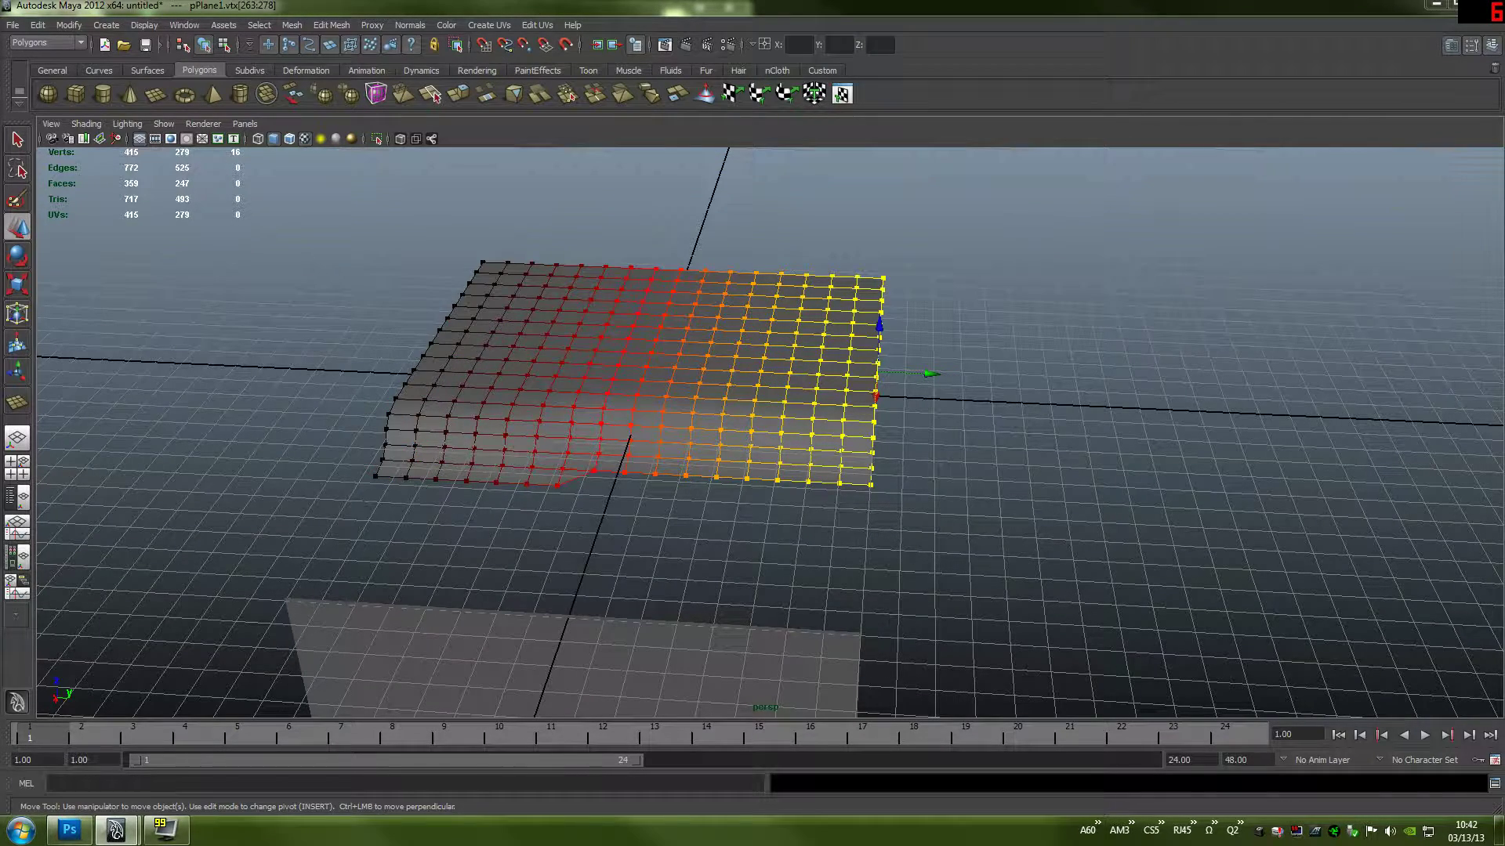
{"action": "key", "text": "b"}
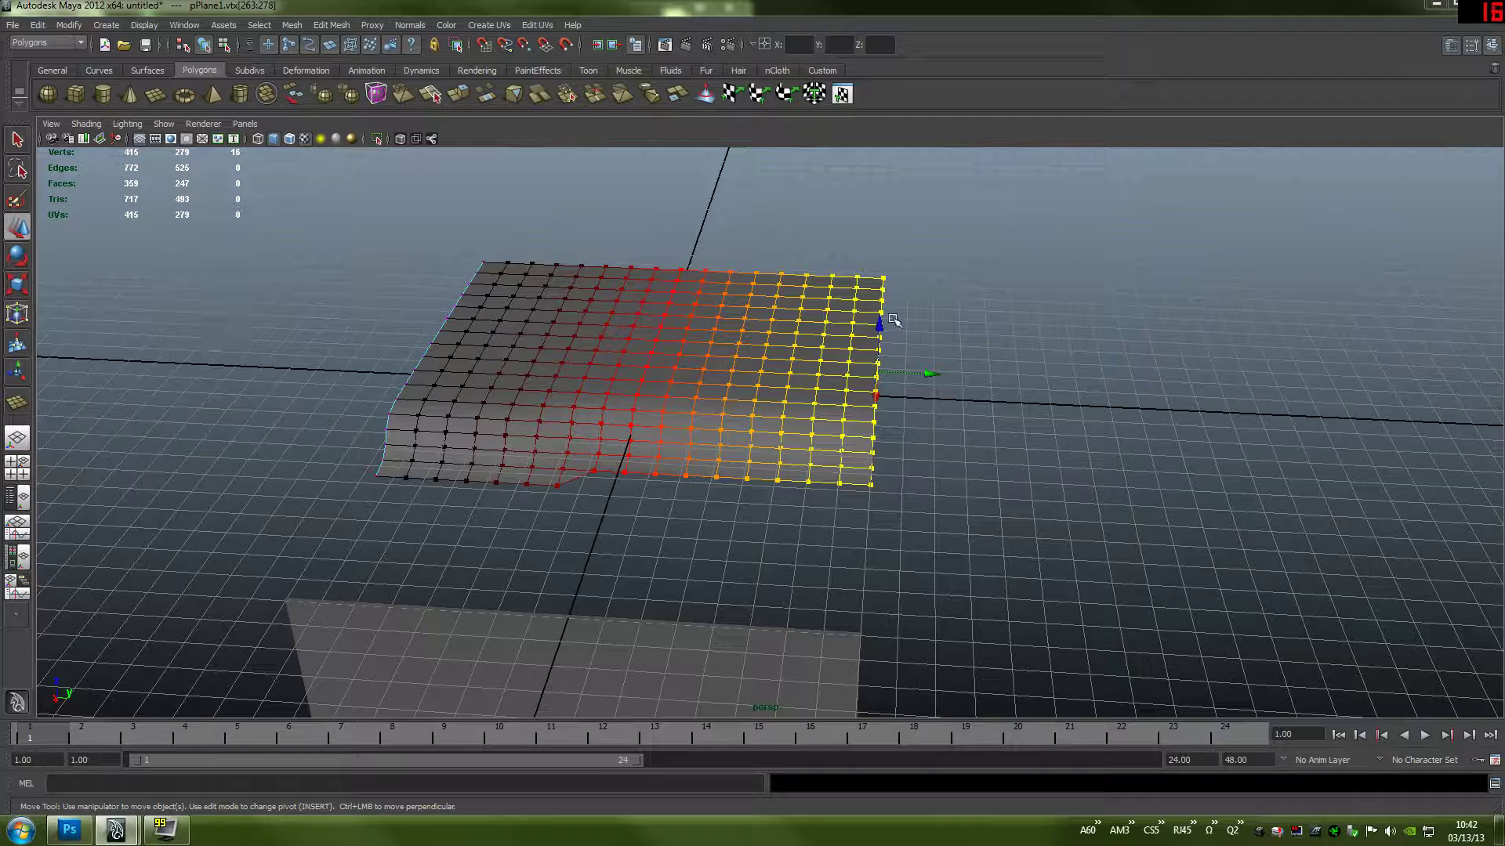
{"action": "left_click_drag", "start_coordinate": [879, 328], "coordinate": [898, 369]}
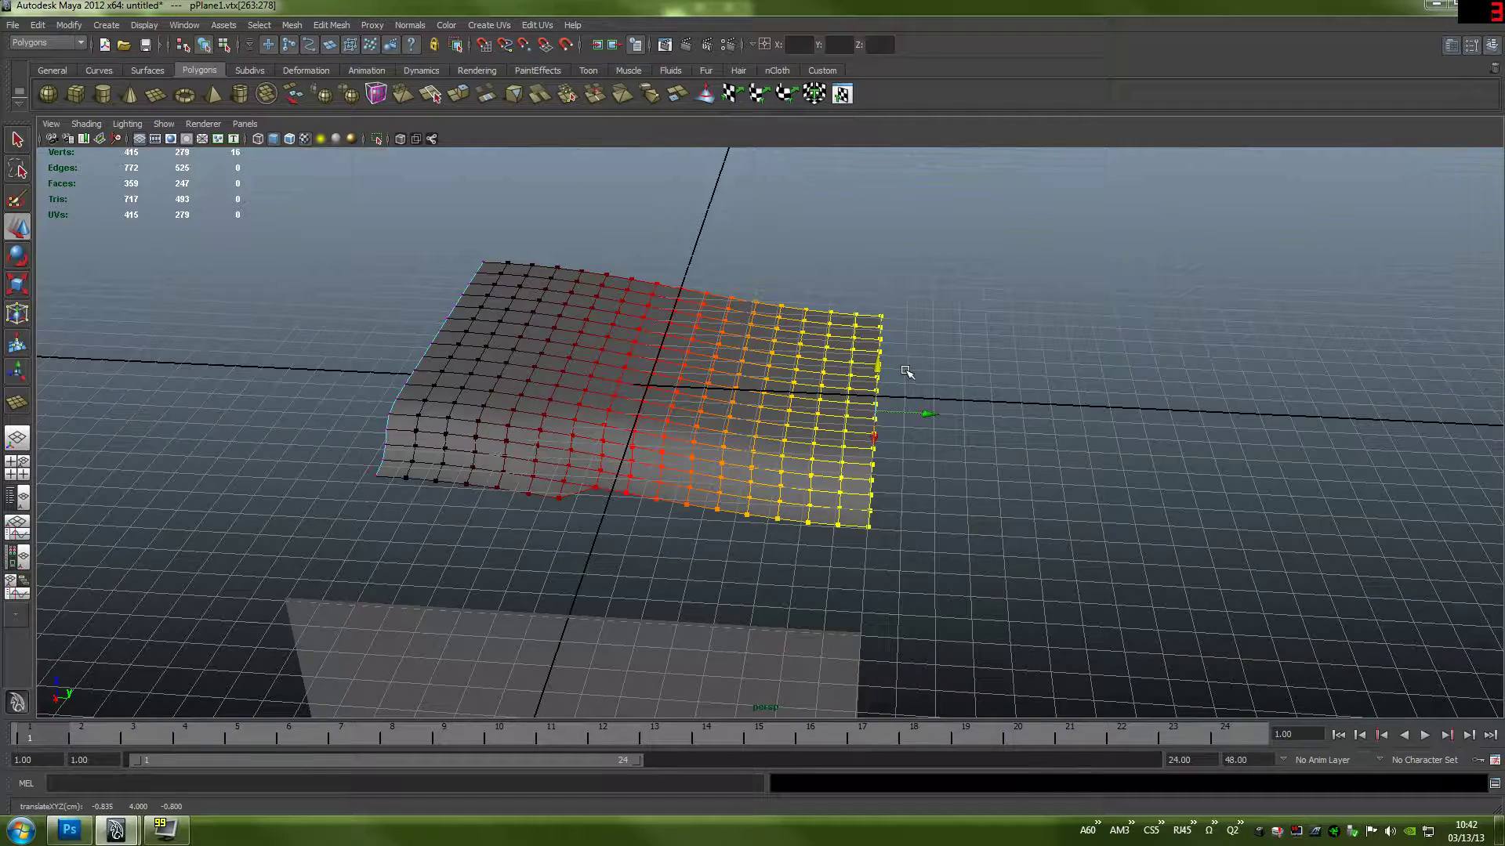
- Return the bent plane to object mode
{"action": "middle_click_drag", "start_coordinate": [893, 496], "coordinate": [893, 211], "text": "alt"}
{"action": "right_click", "coordinate": [791, 239]}
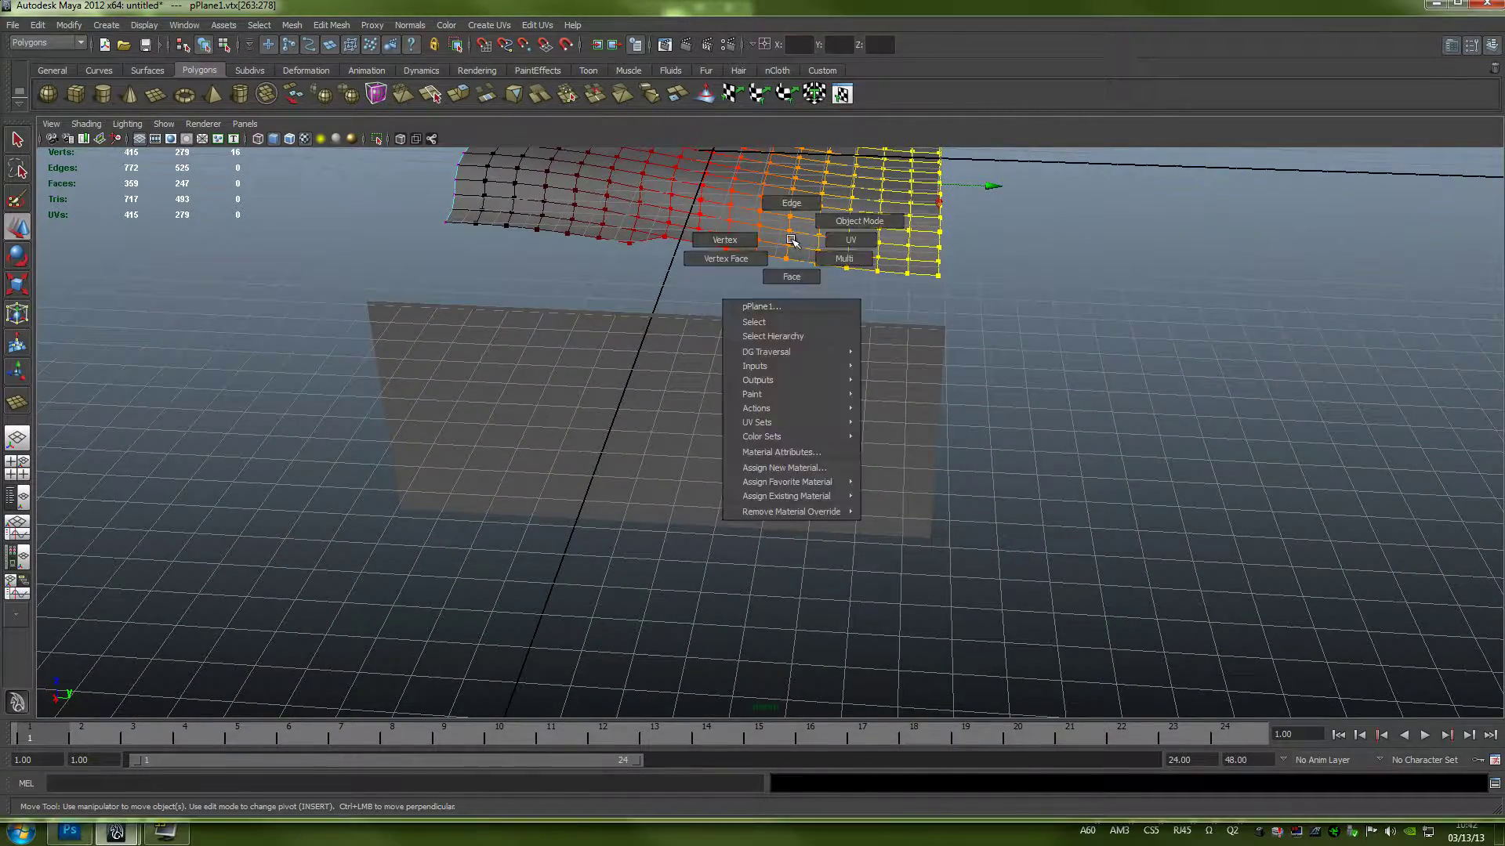
{"action": "left_click", "coordinate": [809, 220]}
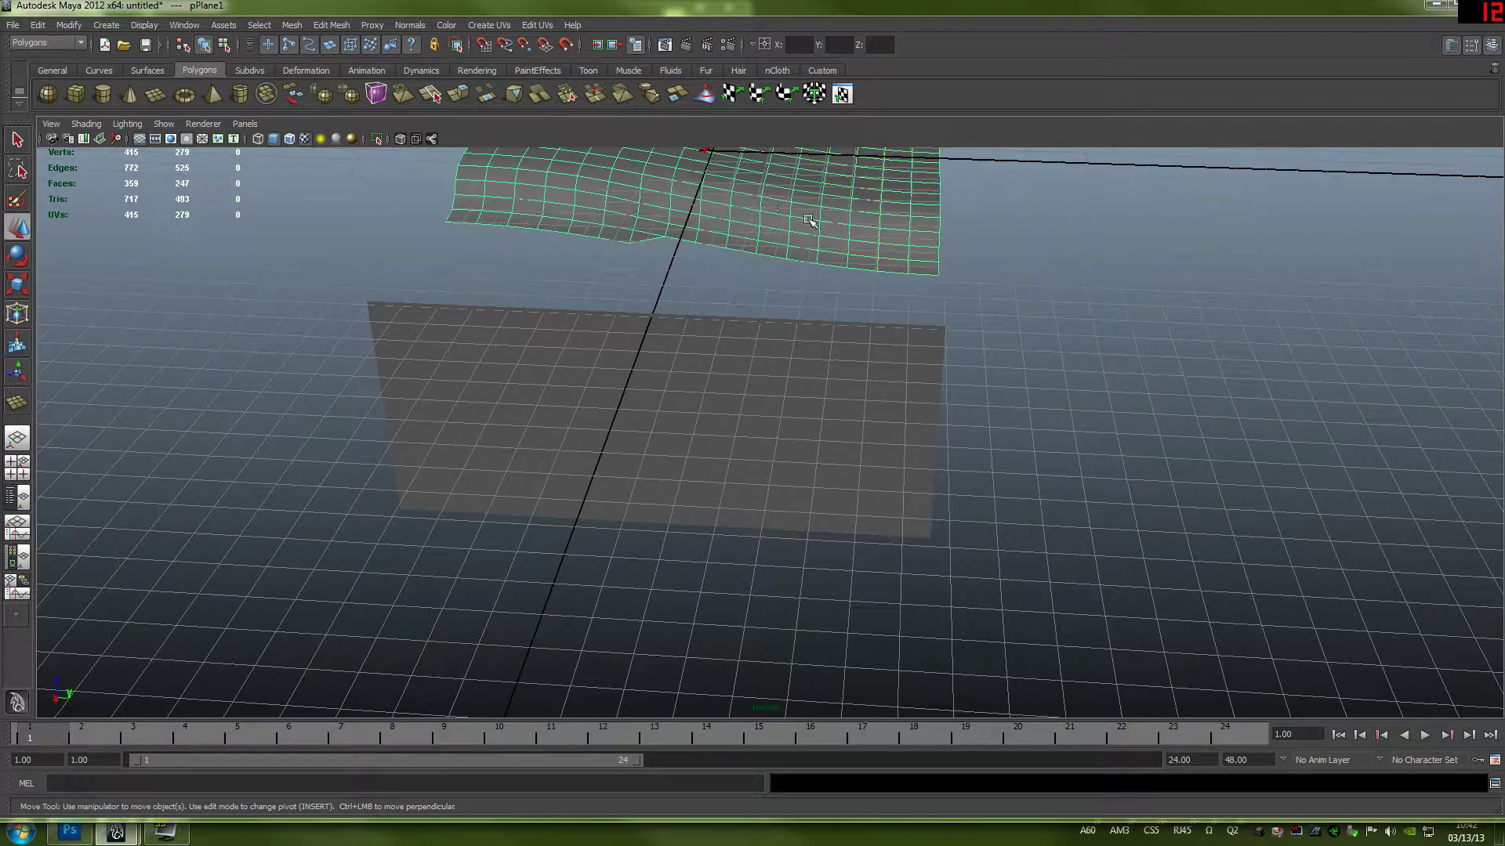
{"action": "right_click", "coordinate": [767, 202]}
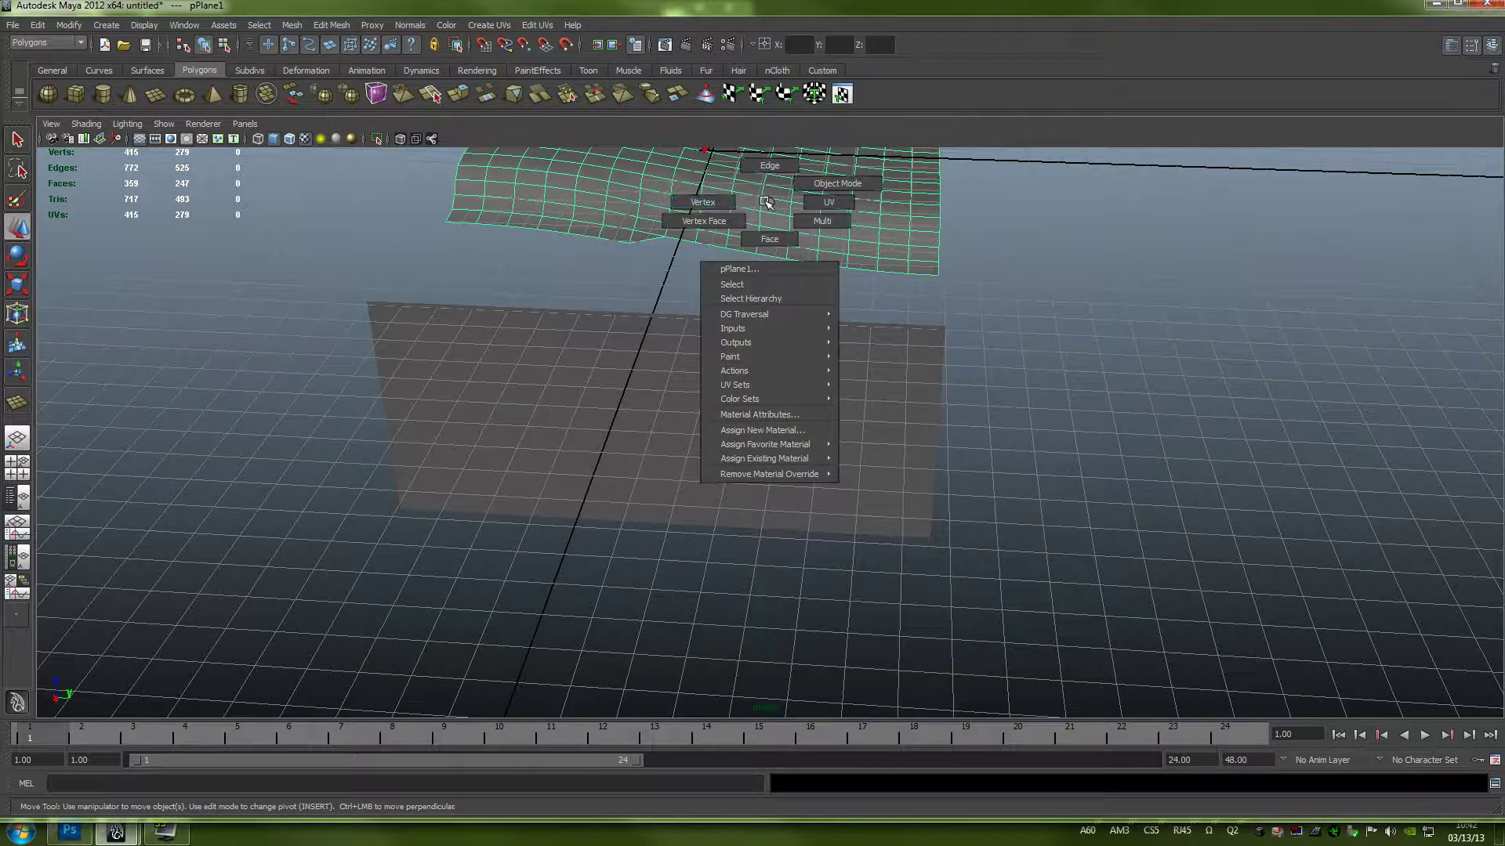
{"action": "left_click", "coordinate": [831, 280]}
- Select the upright plane and hide the viewport grid
{"action": "left_click_drag", "start_coordinate": [785, 348], "coordinate": [867, 306], "text": "alt"}
{"action": "left_click", "coordinate": [709, 343]}
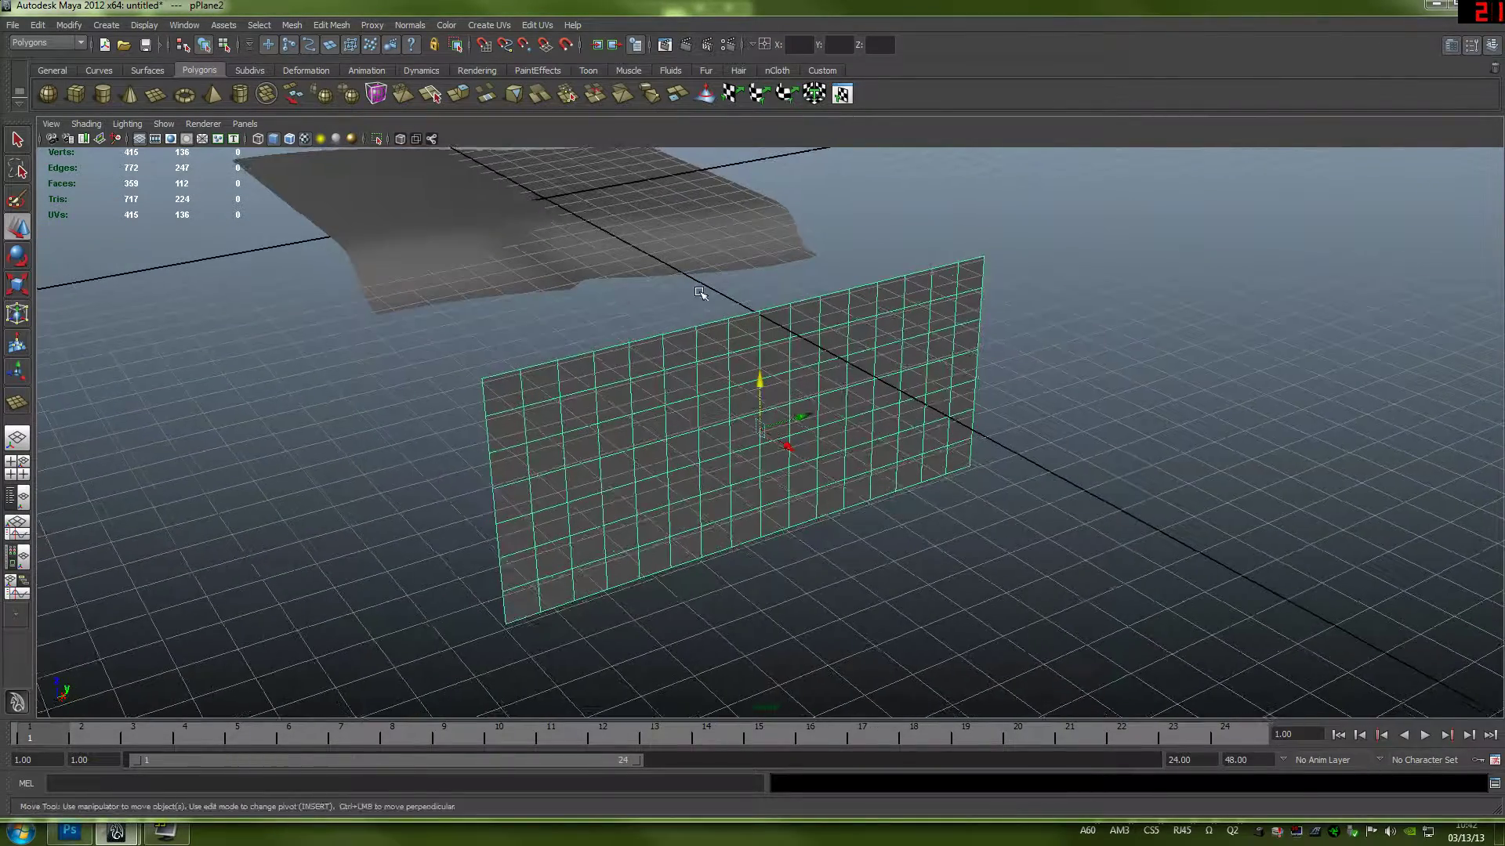
{"action": "left_click", "coordinate": [157, 129]}
{"action": "left_click", "coordinate": [204, 611]}
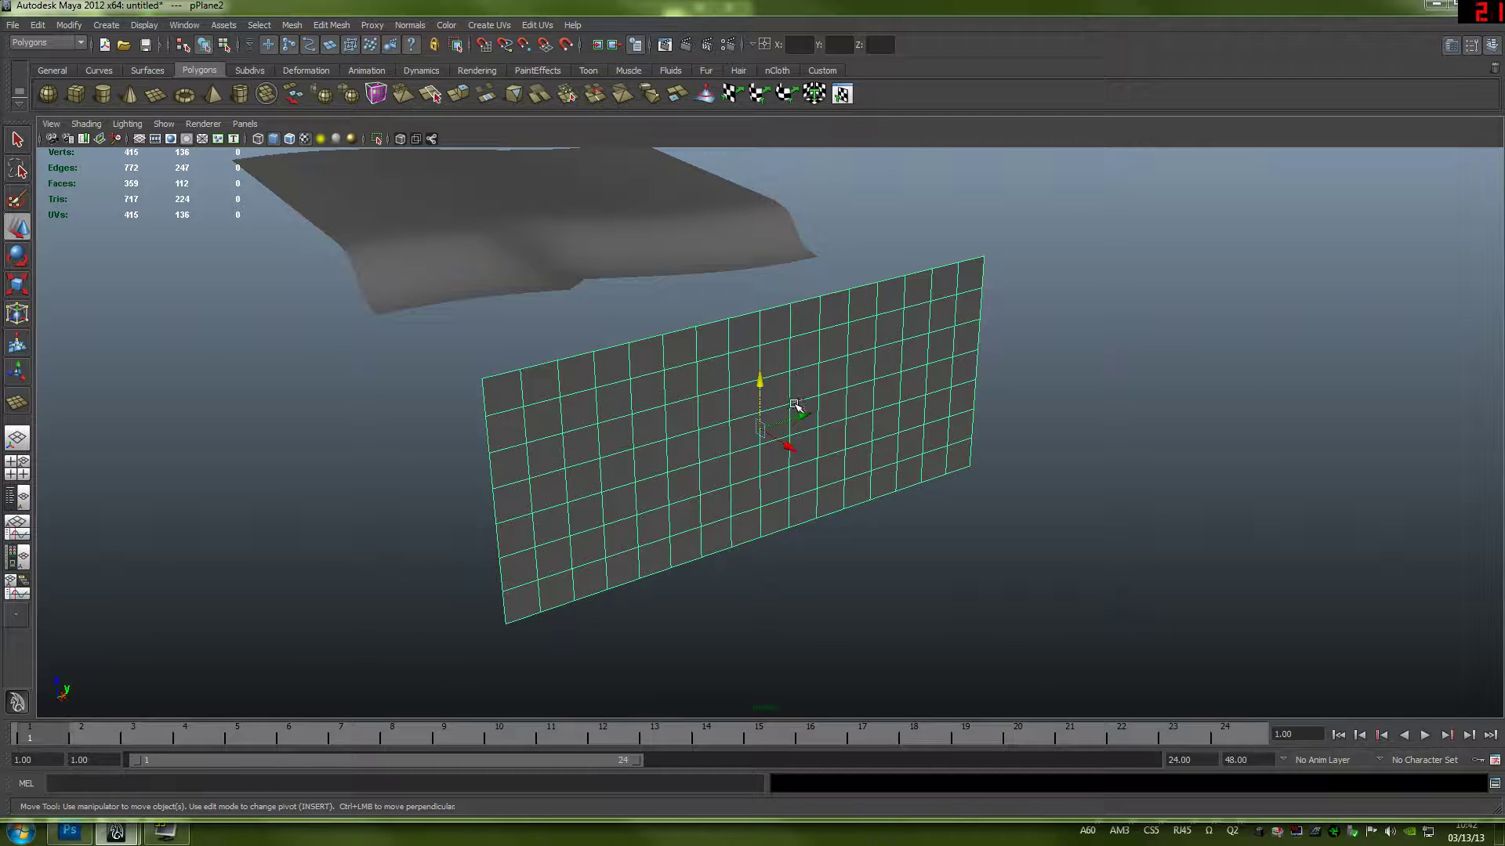
- Snap the upright plane's pivot to its upper corner vertex, and snap the plane onto the bent plane's matching corner
{"action": "key", "text": "Insert"}
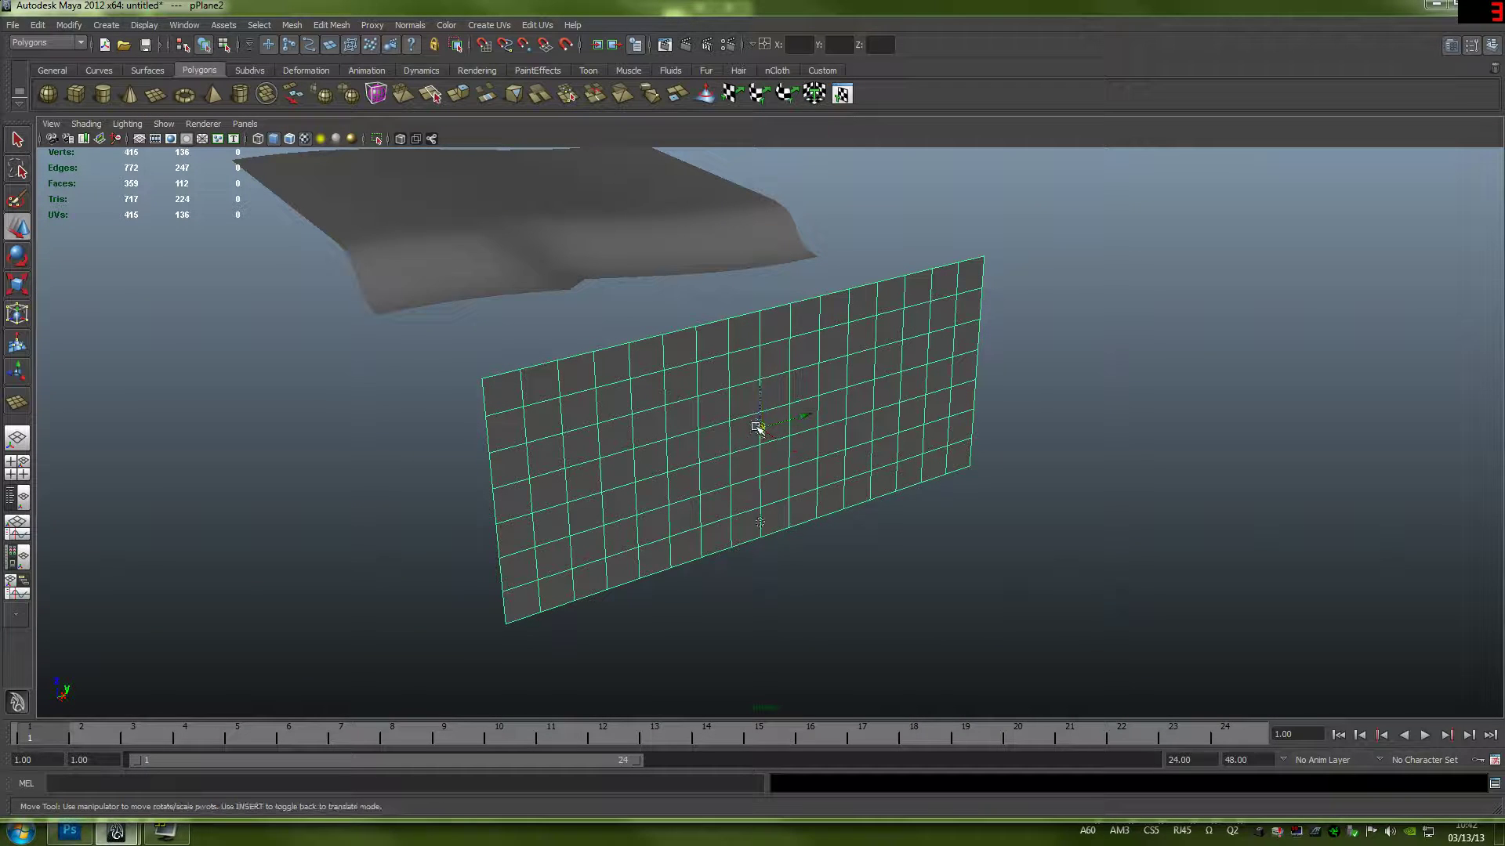
{"action": "left_click_drag", "start_coordinate": [766, 434], "coordinate": [500, 386]}
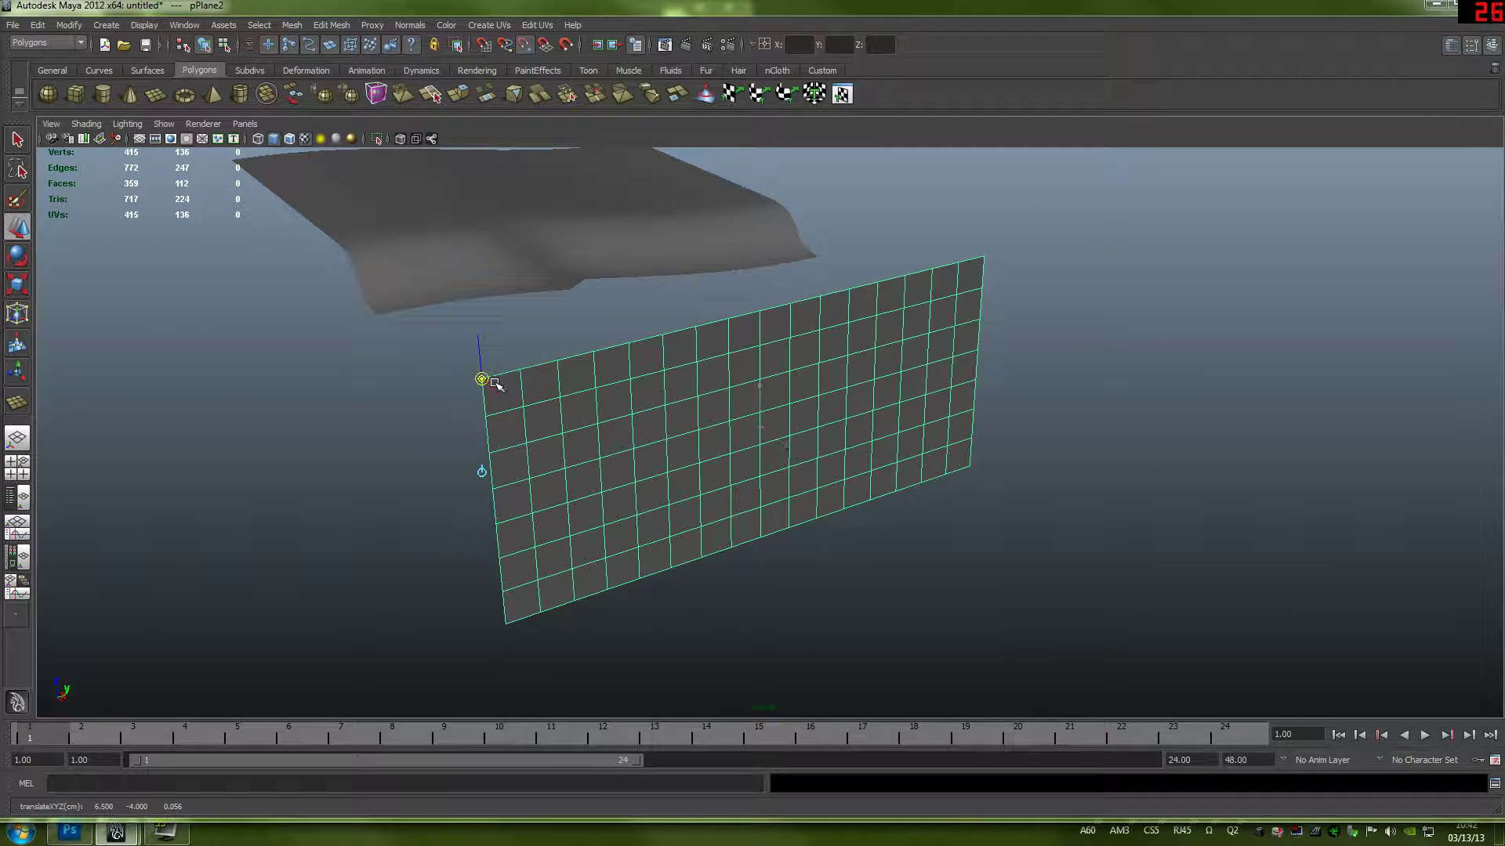
{"action": "key", "text": "Insert"}
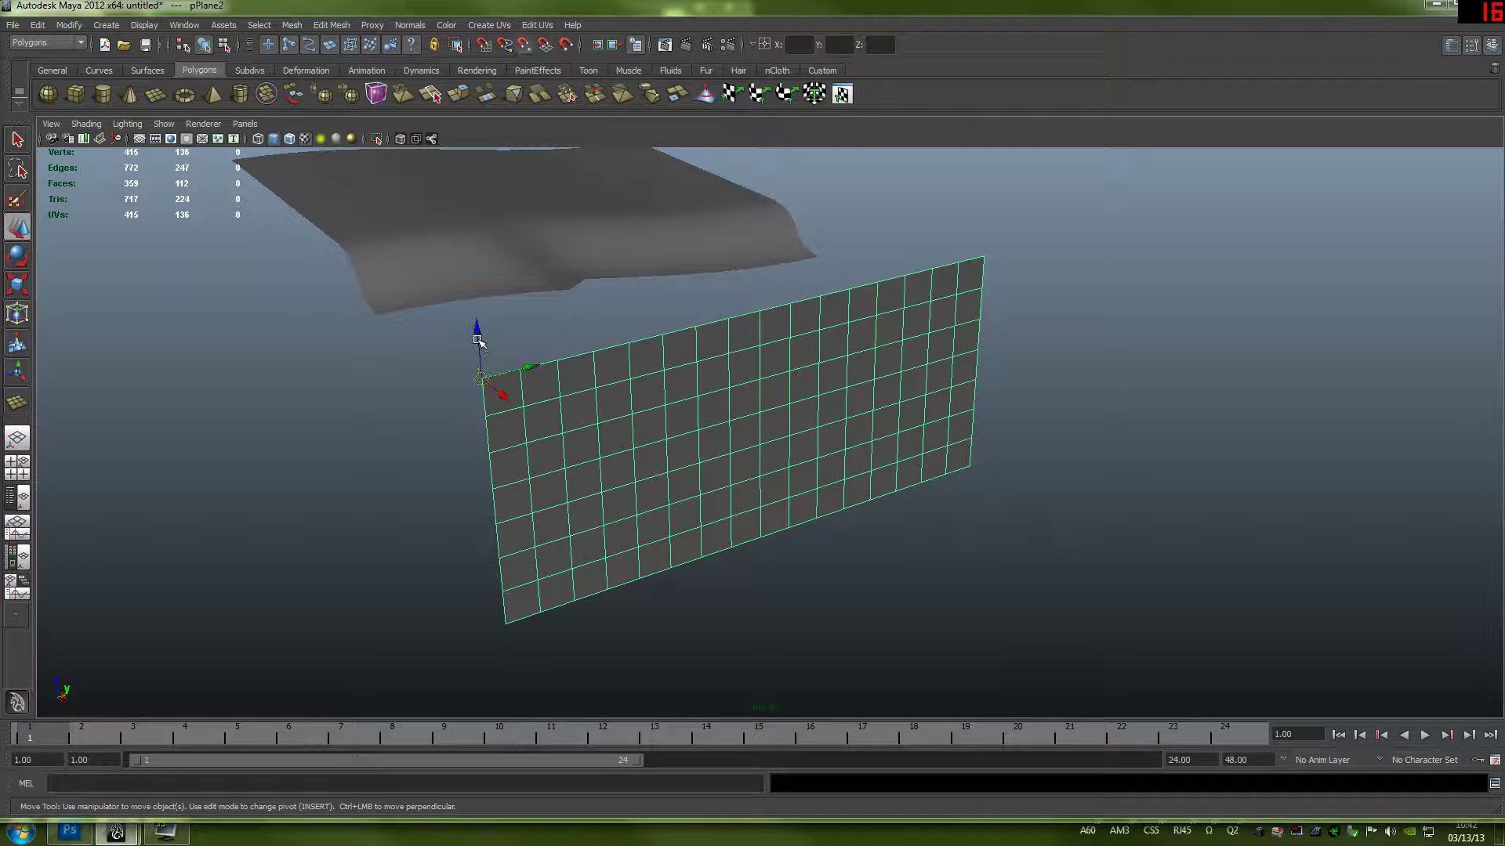
{"action": "left_click_drag", "start_coordinate": [482, 384], "coordinate": [745, 322]}
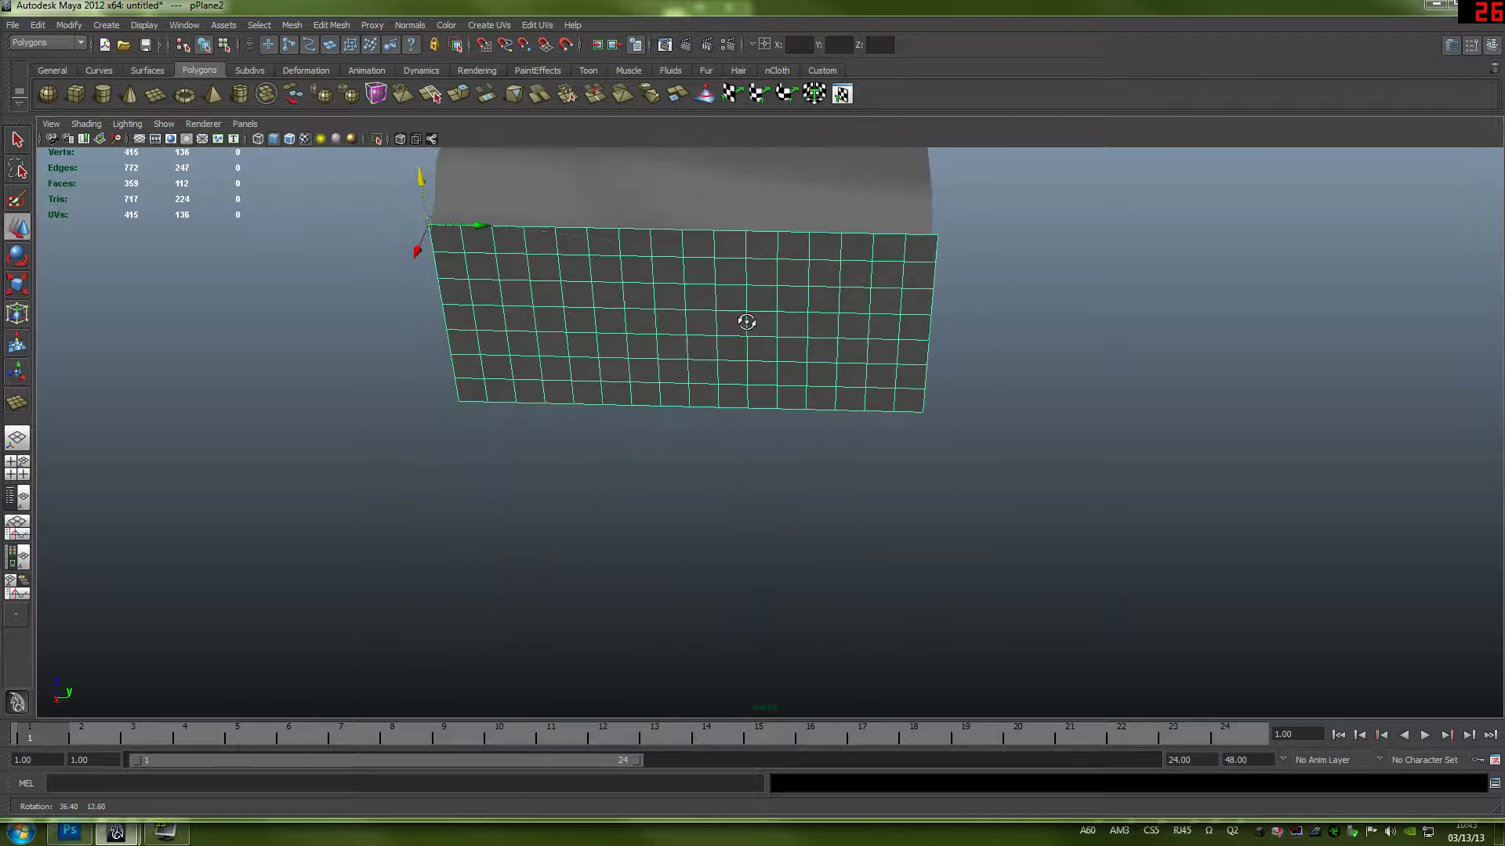
- Lower the upright plane's far side in vertex mode with soft selection to follow the bent edge, and select its lower corner vertex
{"action": "right_click_drag", "start_coordinate": [890, 308], "coordinate": [838, 309]}
{"action": "left_click_drag", "start_coordinate": [984, 218], "coordinate": [863, 384]}
{"action": "left_click_drag", "start_coordinate": [751, 415], "coordinate": [793, 256]}
{"action": "middle_click_drag", "start_coordinate": [790, 252], "coordinate": [782, 347], "text": "alt"}
{"action": "left_click_drag", "start_coordinate": [782, 346], "coordinate": [903, 460], "text": "alt"}
{"action": "middle_click_drag", "start_coordinate": [904, 460], "coordinate": [836, 225], "text": "alt"}
{"action": "left_click_drag", "start_coordinate": [1046, 581], "coordinate": [1046, 581]}
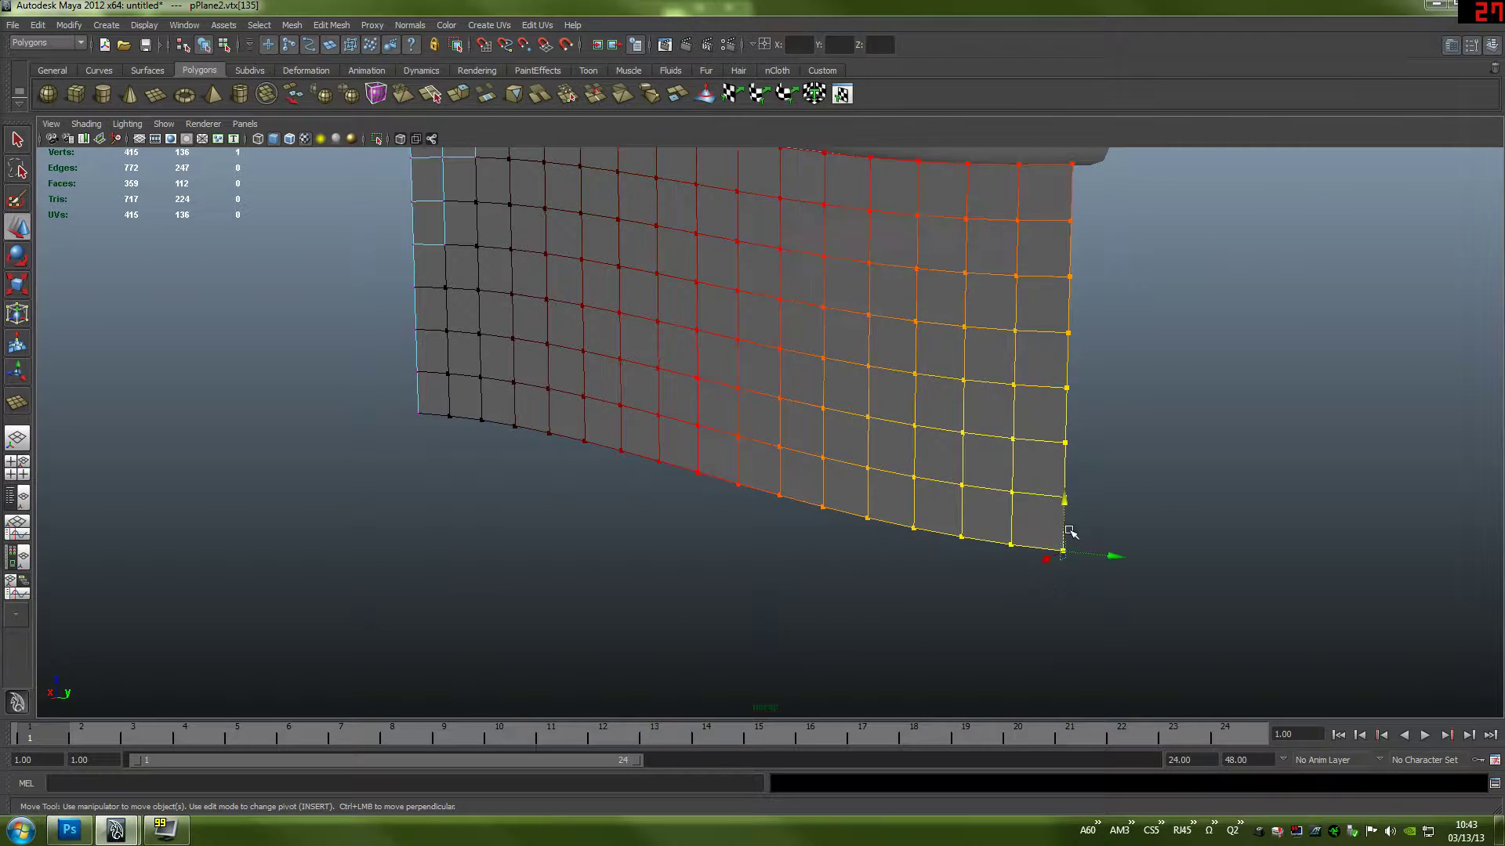
- Try to raise the upright plane's far lower corner and lower its upper corner with soft selection
{"action": "left_click_drag", "start_coordinate": [1067, 488], "coordinate": [1160, 458]}
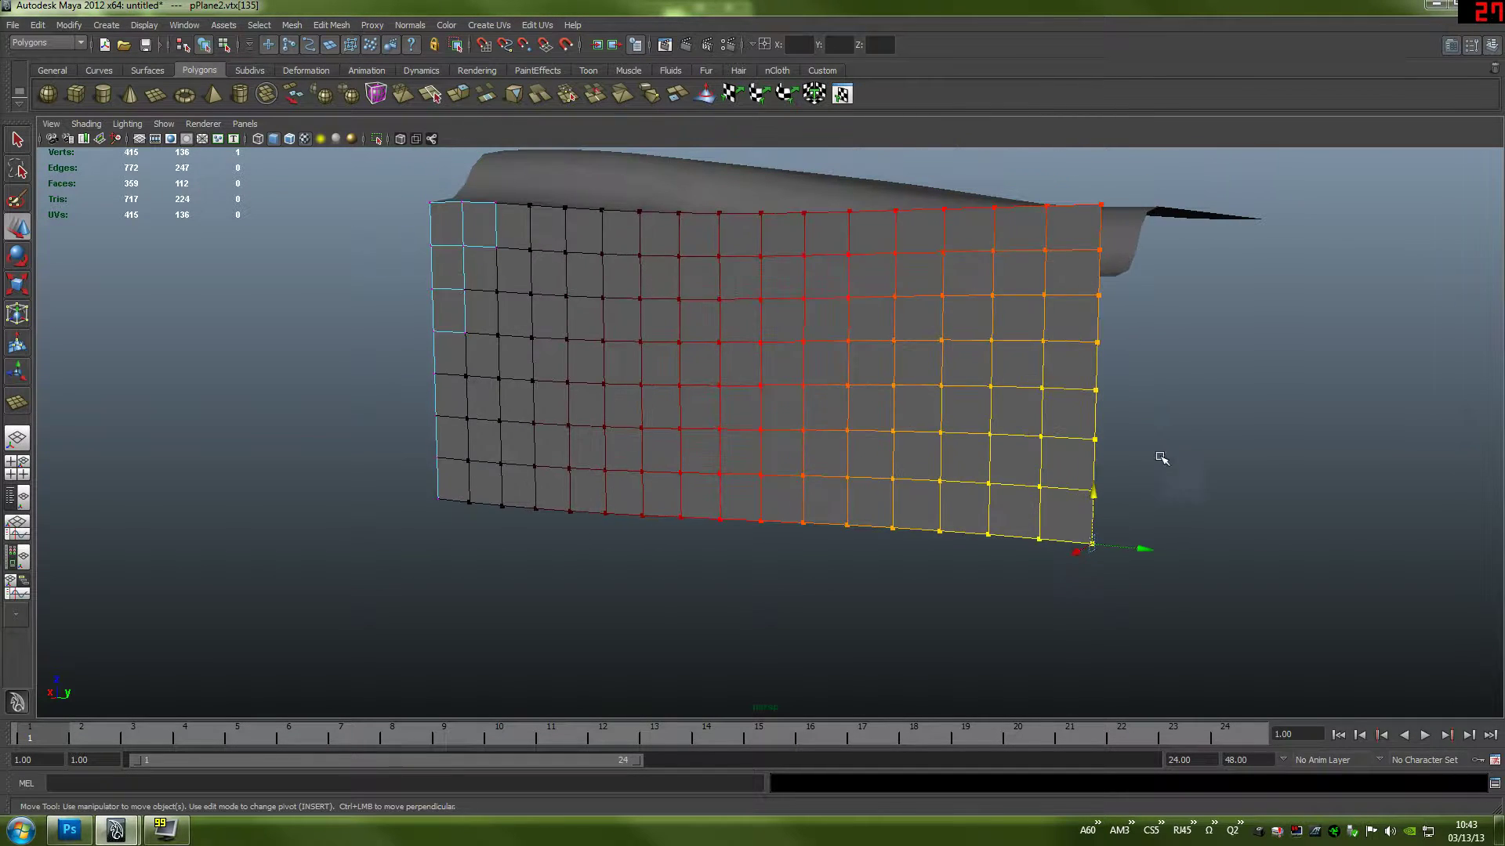
{"action": "left_click", "coordinate": [1101, 205]}
{"action": "left_click_drag", "start_coordinate": [1099, 153], "coordinate": [1115, 228]}
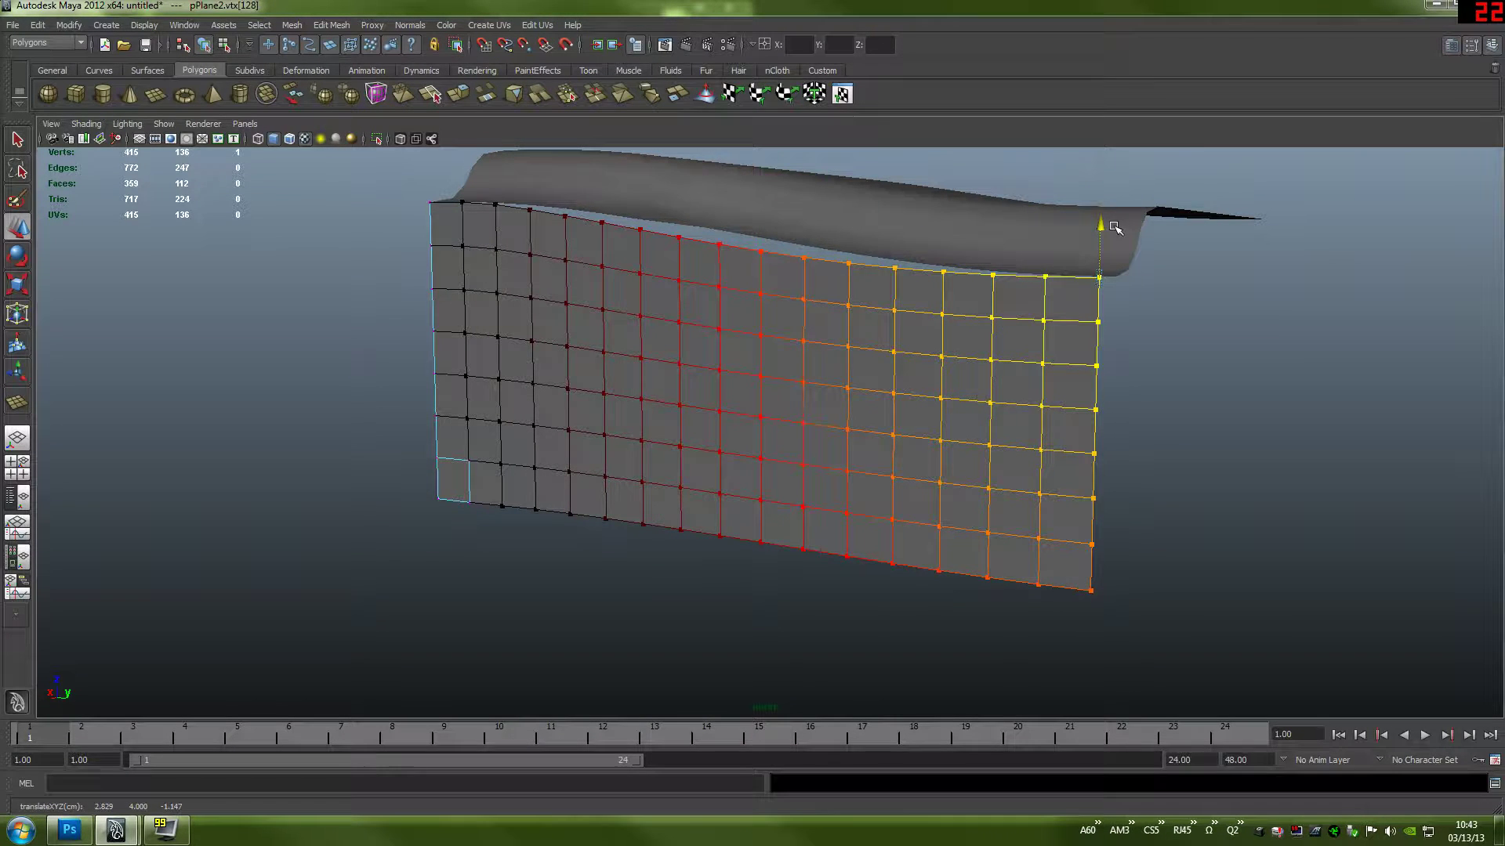
{"action": "key", "text": "ctrl+z"}
{"action": "key", "text": "ctrl+z"}
{"action": "key", "text": "ctrl+z"}
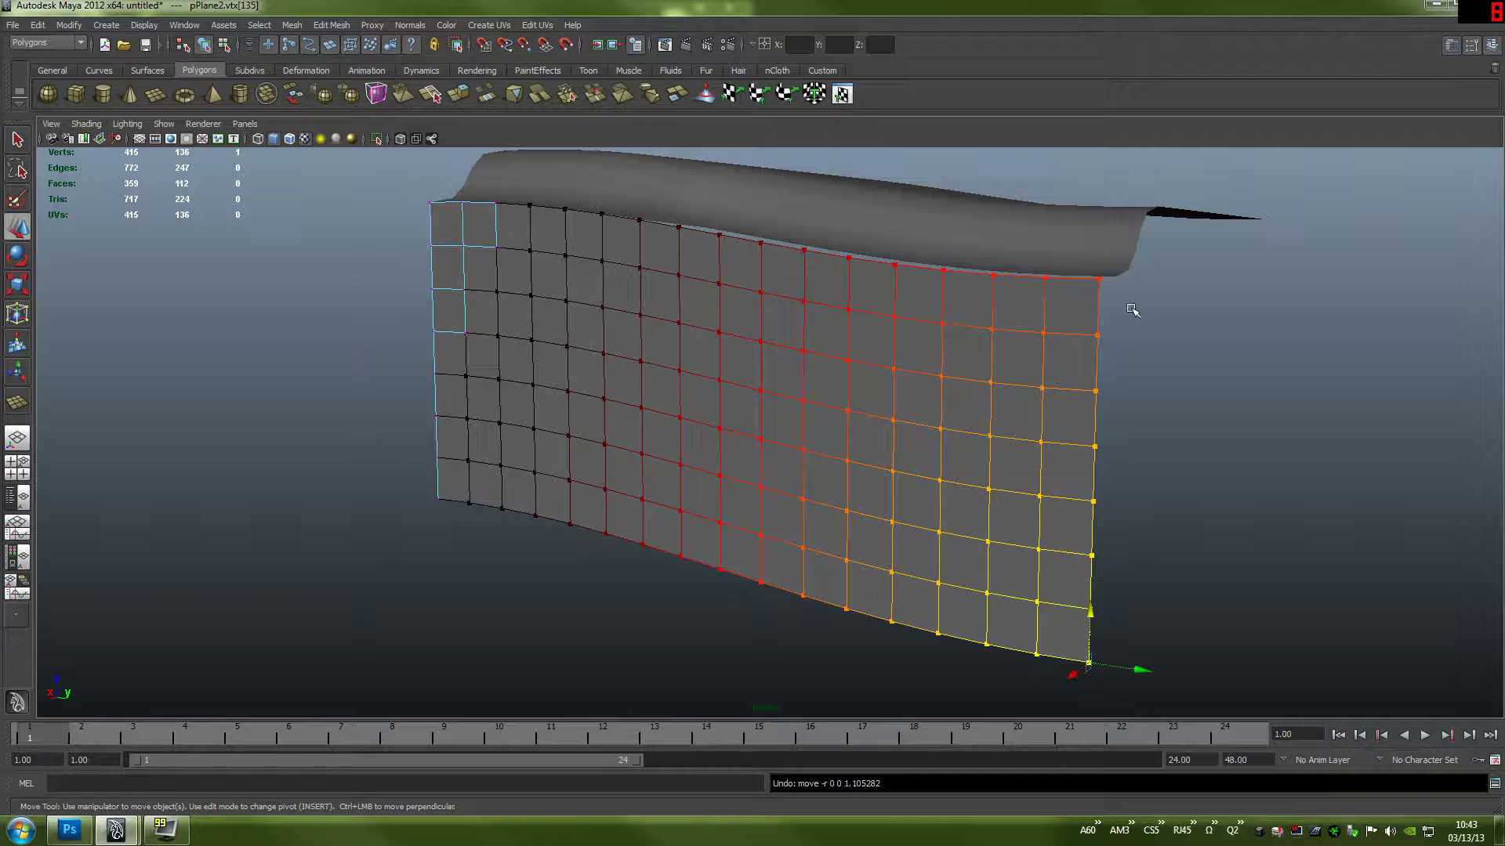
- Turn off soft selection and re-enter vertex mode on the upright plane
{"action": "left_click_drag", "start_coordinate": [1132, 309], "coordinate": [748, 252], "text": "alt"}
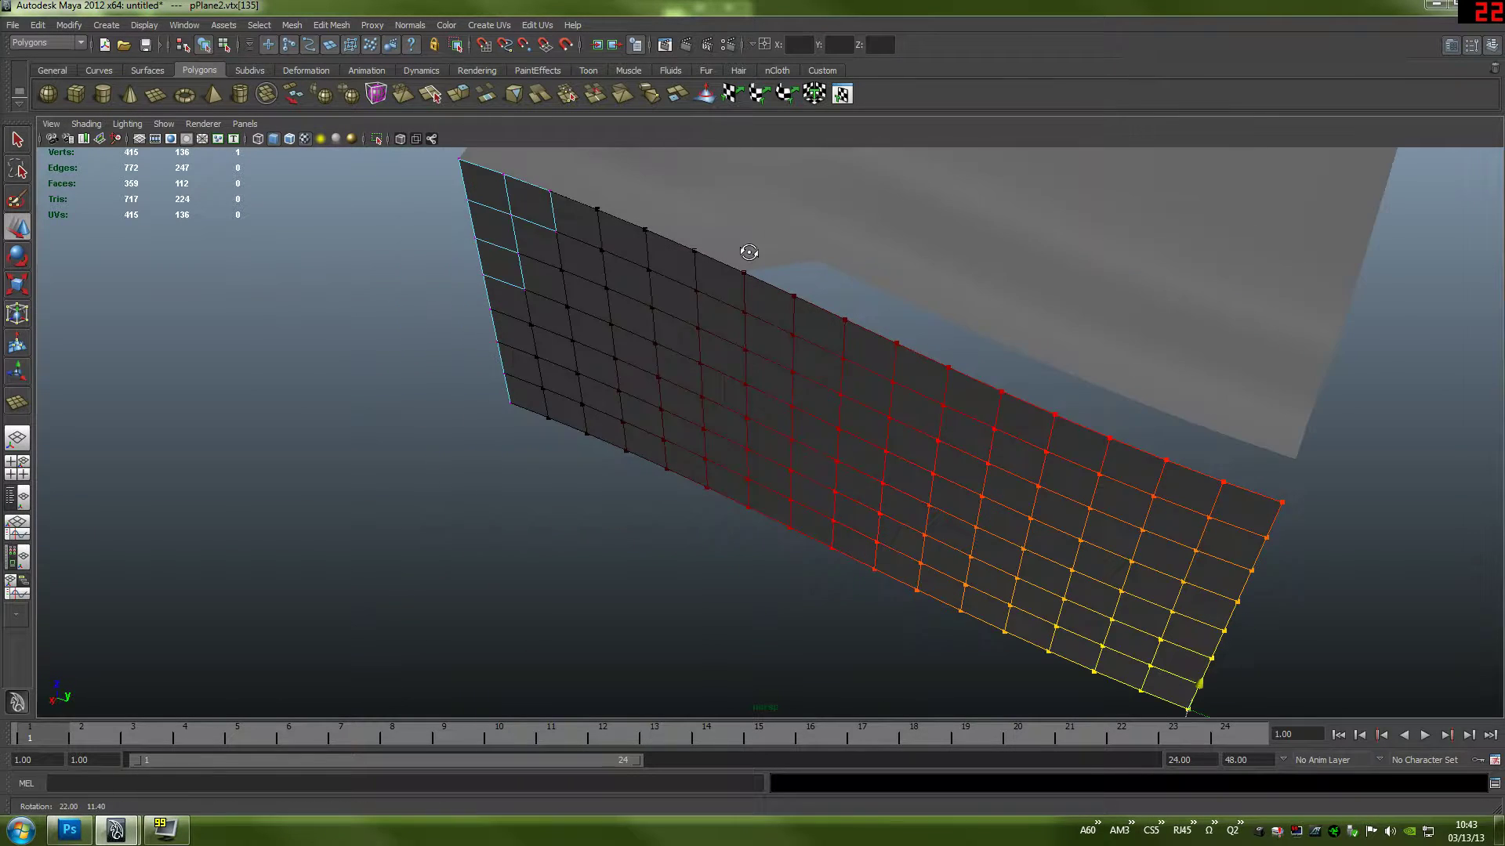
{"action": "mouse_move", "coordinate": [580, 235]}
{"action": "right_mouse_down"}
{"action": "mouse_move", "coordinate": [623, 232]}
{"action": "mouse_move", "coordinate": [549, 237]}
{"action": "mouse_move", "coordinate": [584, 239]}
{"action": "right_mouse_up"}
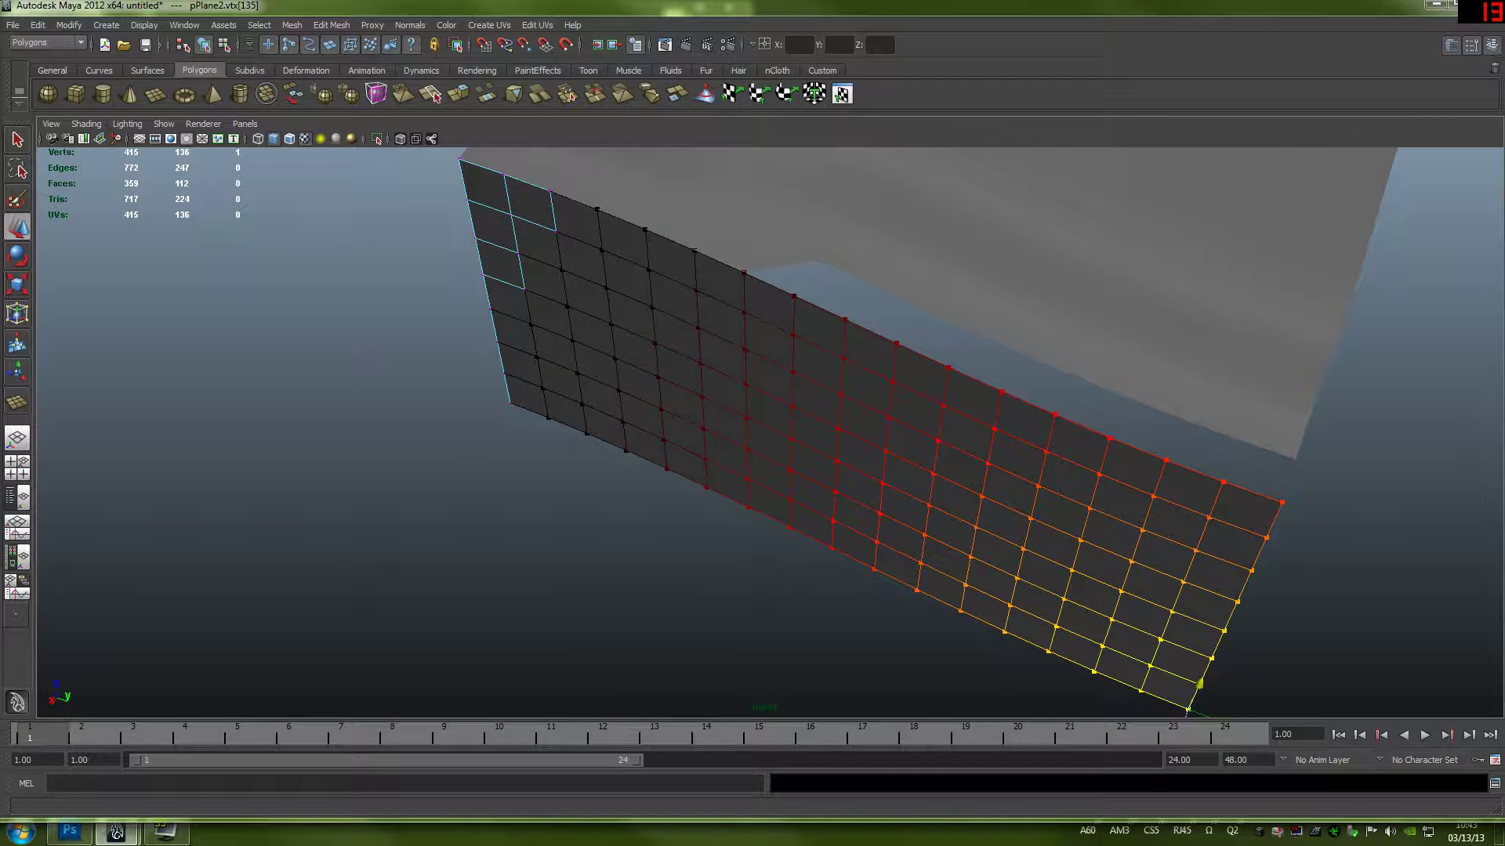
{"action": "left_click", "coordinate": [550, 229]}
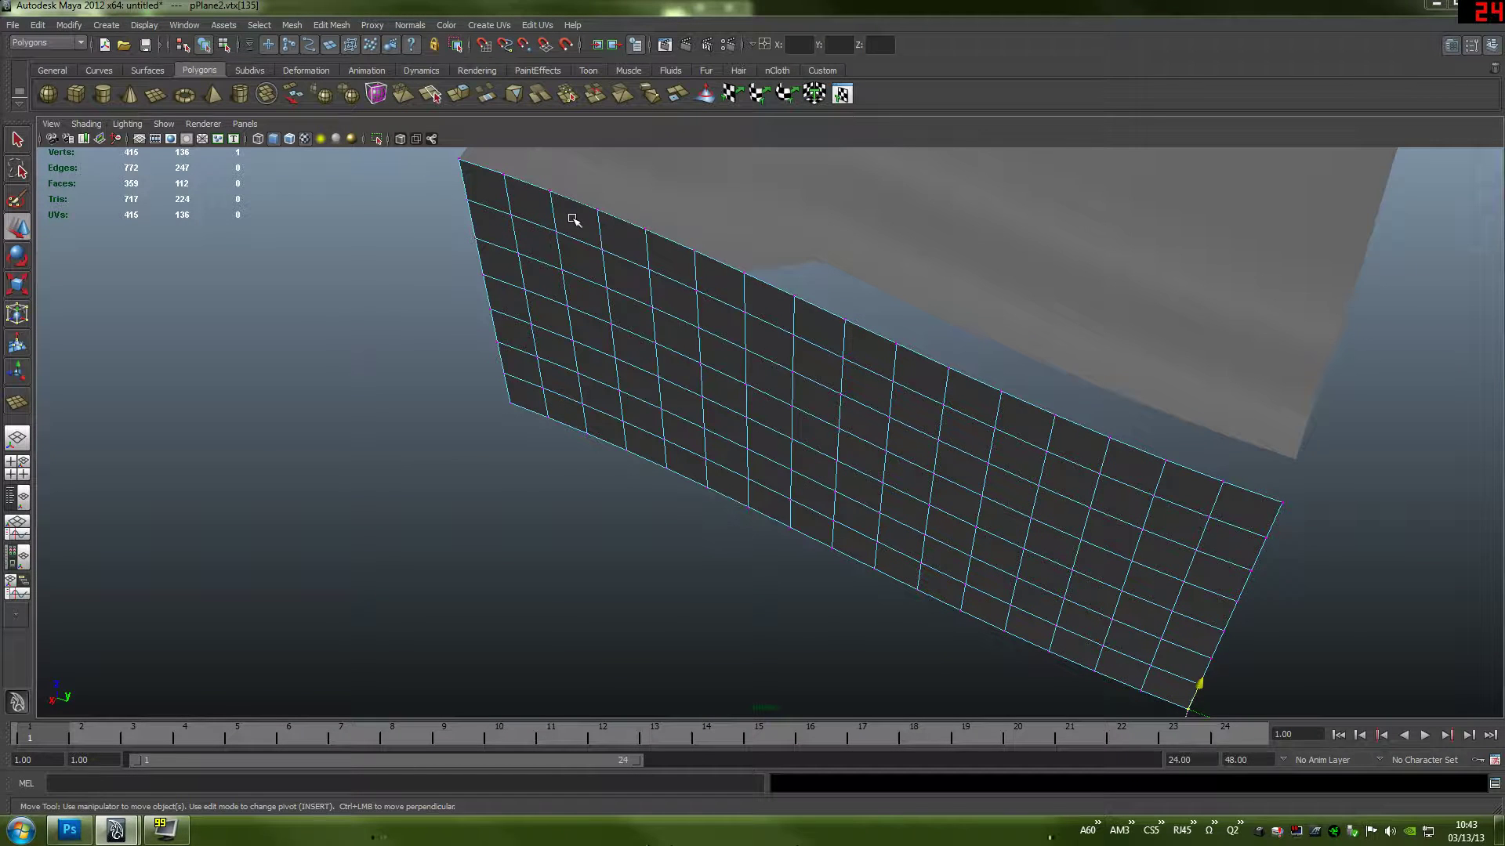
{"action": "key", "text": "q"}
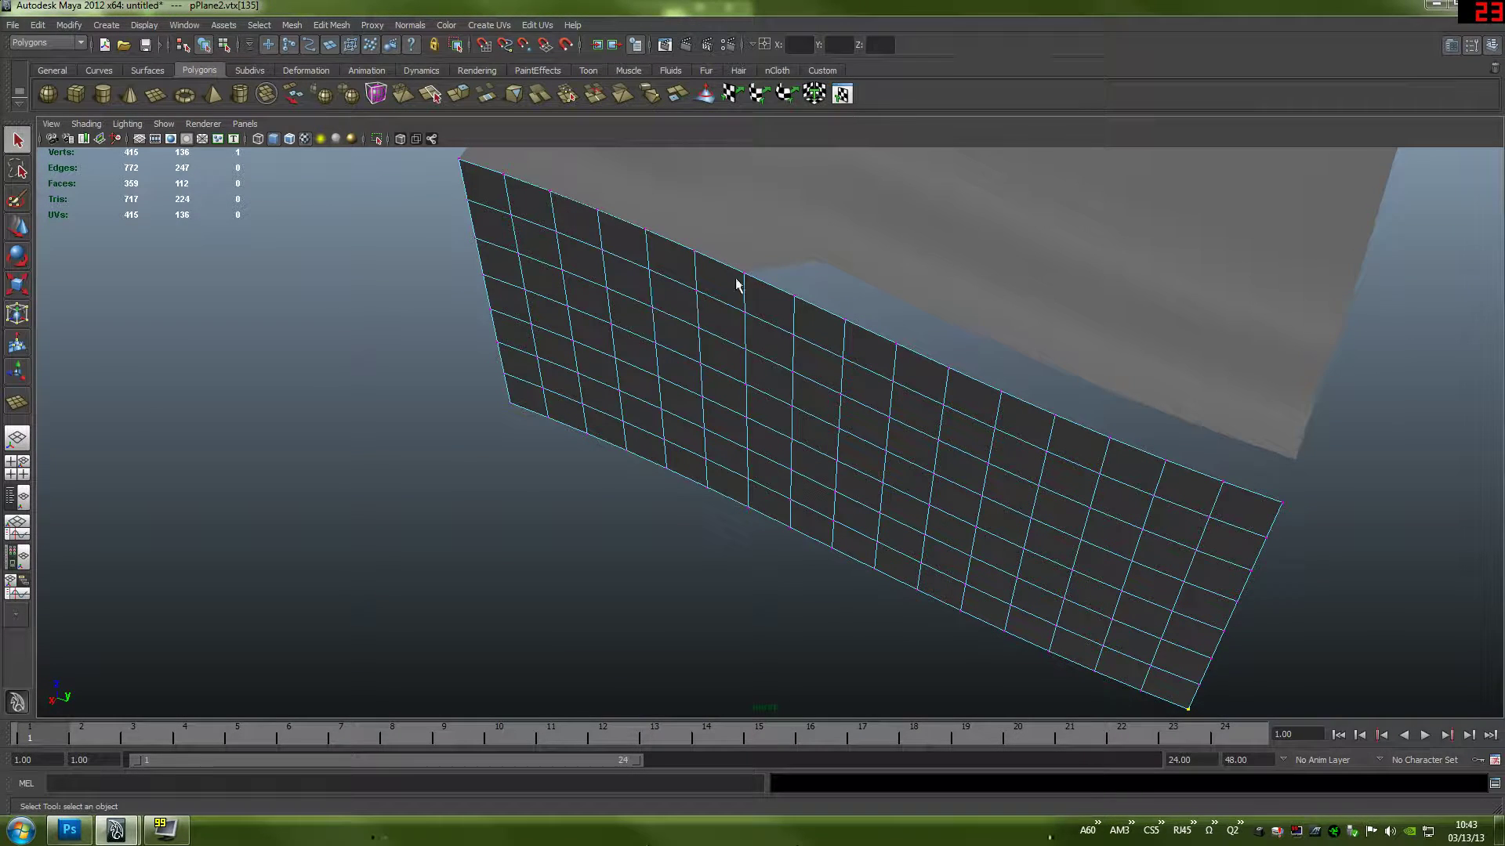
{"action": "right_click_drag", "start_coordinate": [737, 284], "coordinate": [784, 263]}
{"action": "left_click", "coordinate": [677, 268]}
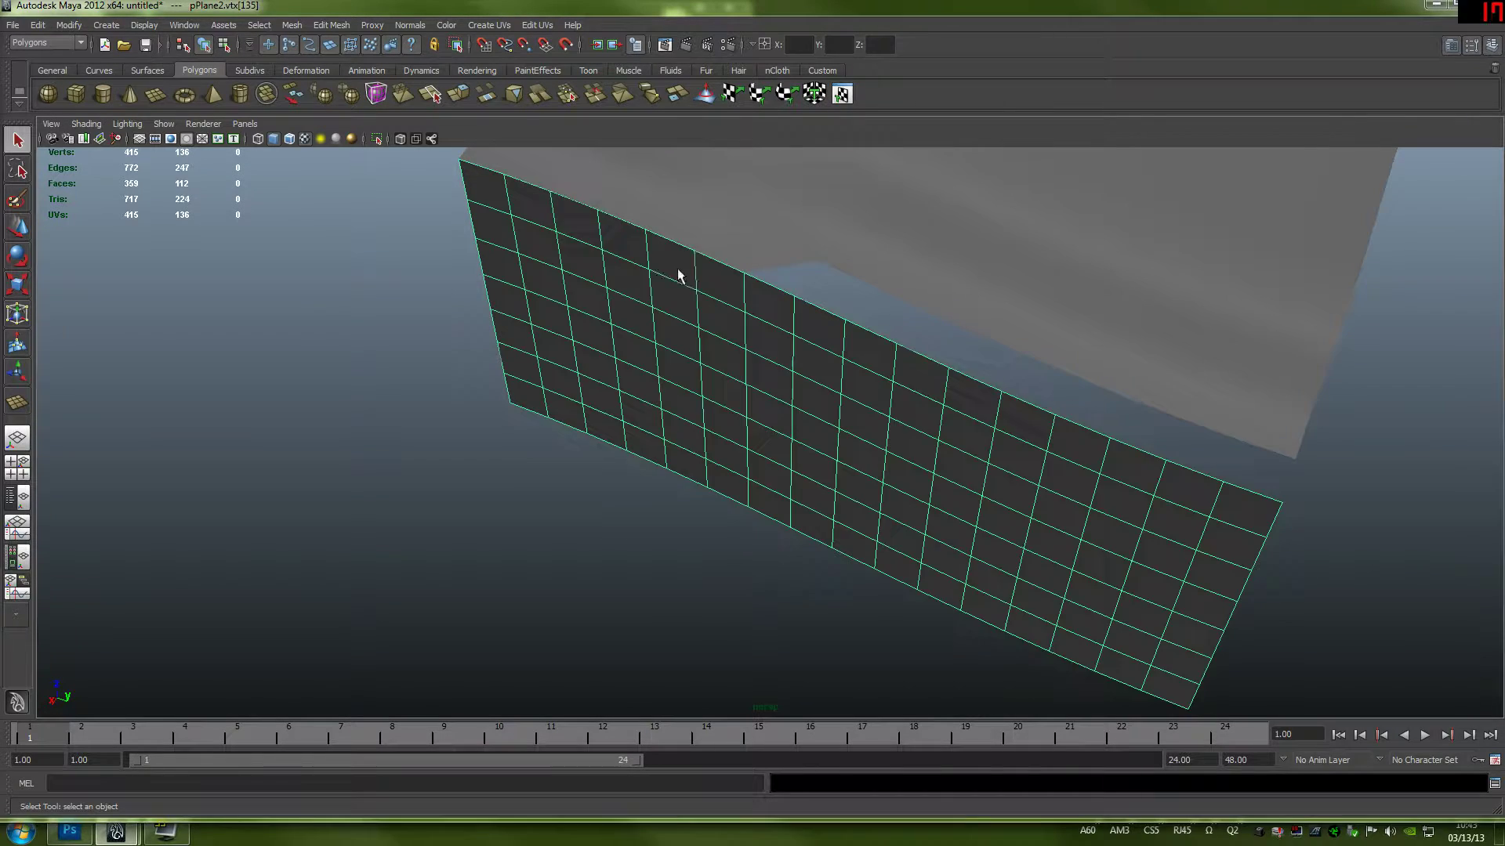
{"action": "right_click_drag", "start_coordinate": [677, 268], "coordinate": [584, 276]}
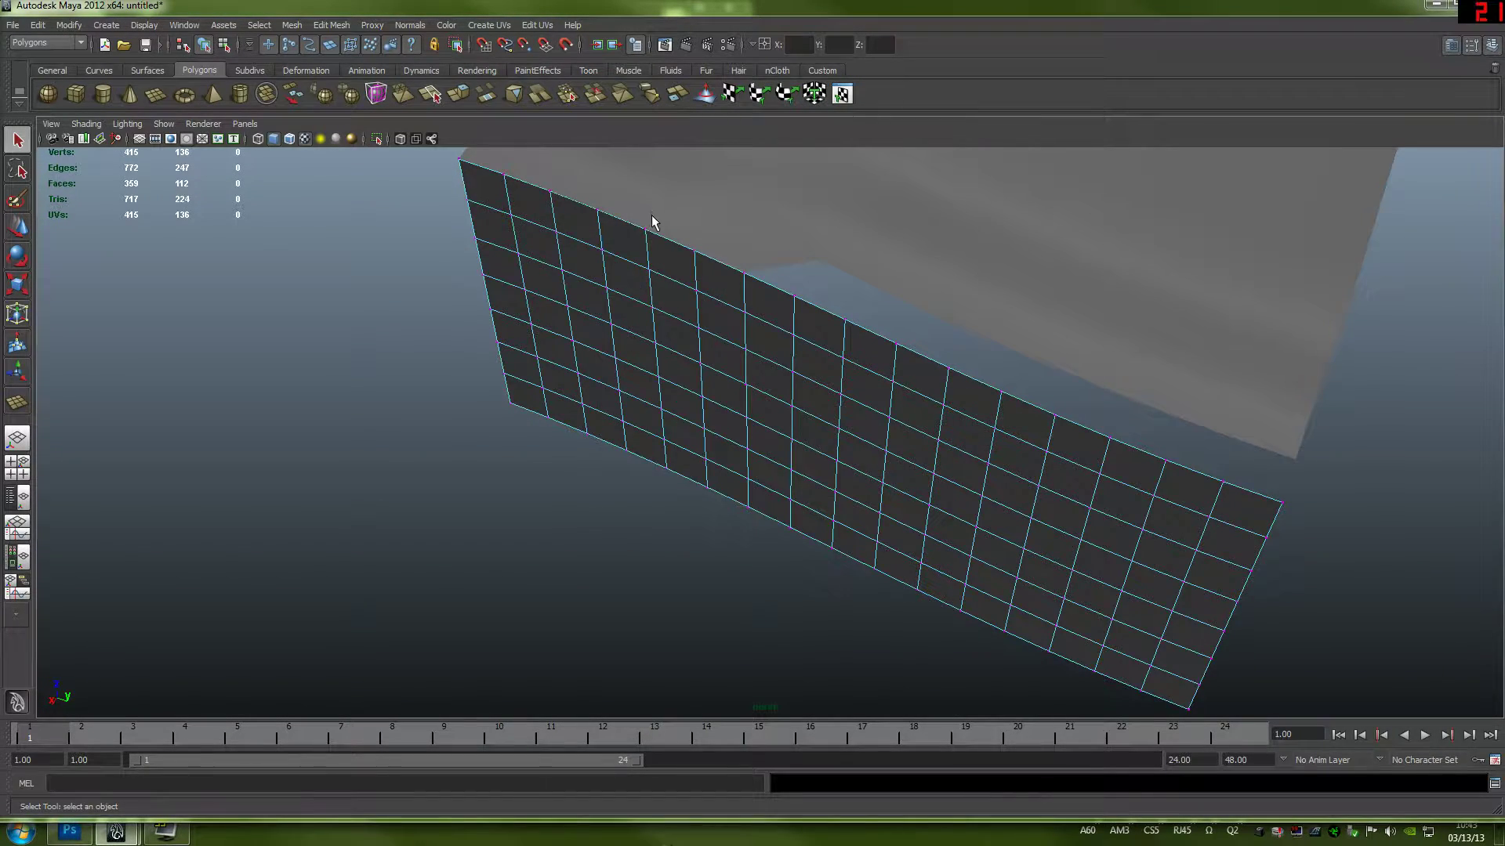
- Snap the upright plane's upper-edge vertex beside the shared corner onto the bent plane's edge
{"action": "left_click_drag", "start_coordinate": [651, 215], "coordinate": [825, 264], "text": "alt"}
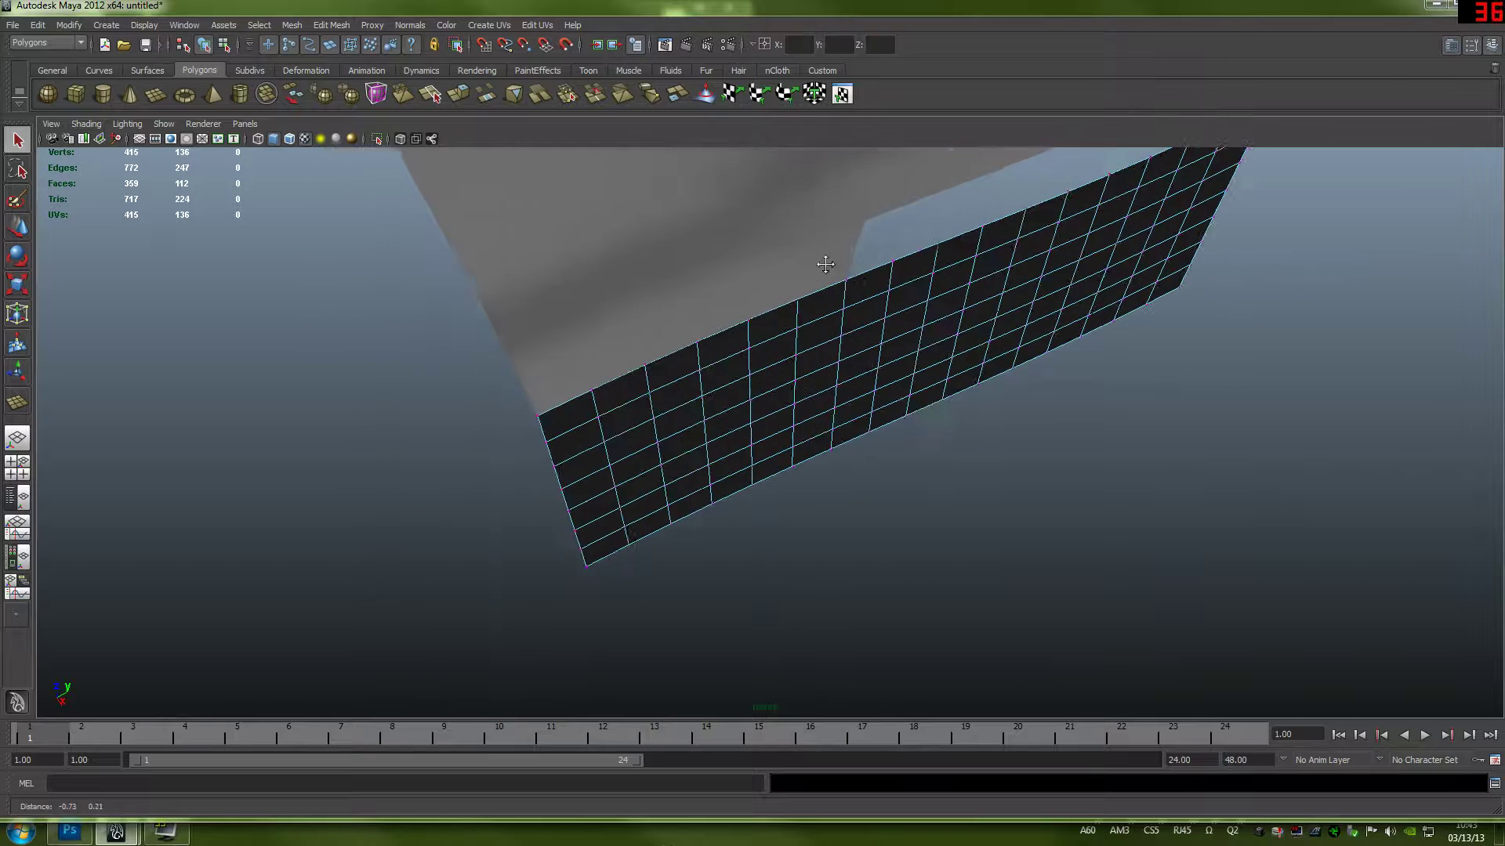
{"action": "scroll", "coordinate": [501, 409], "scroll_direction": "up", "scroll_amount": 3}
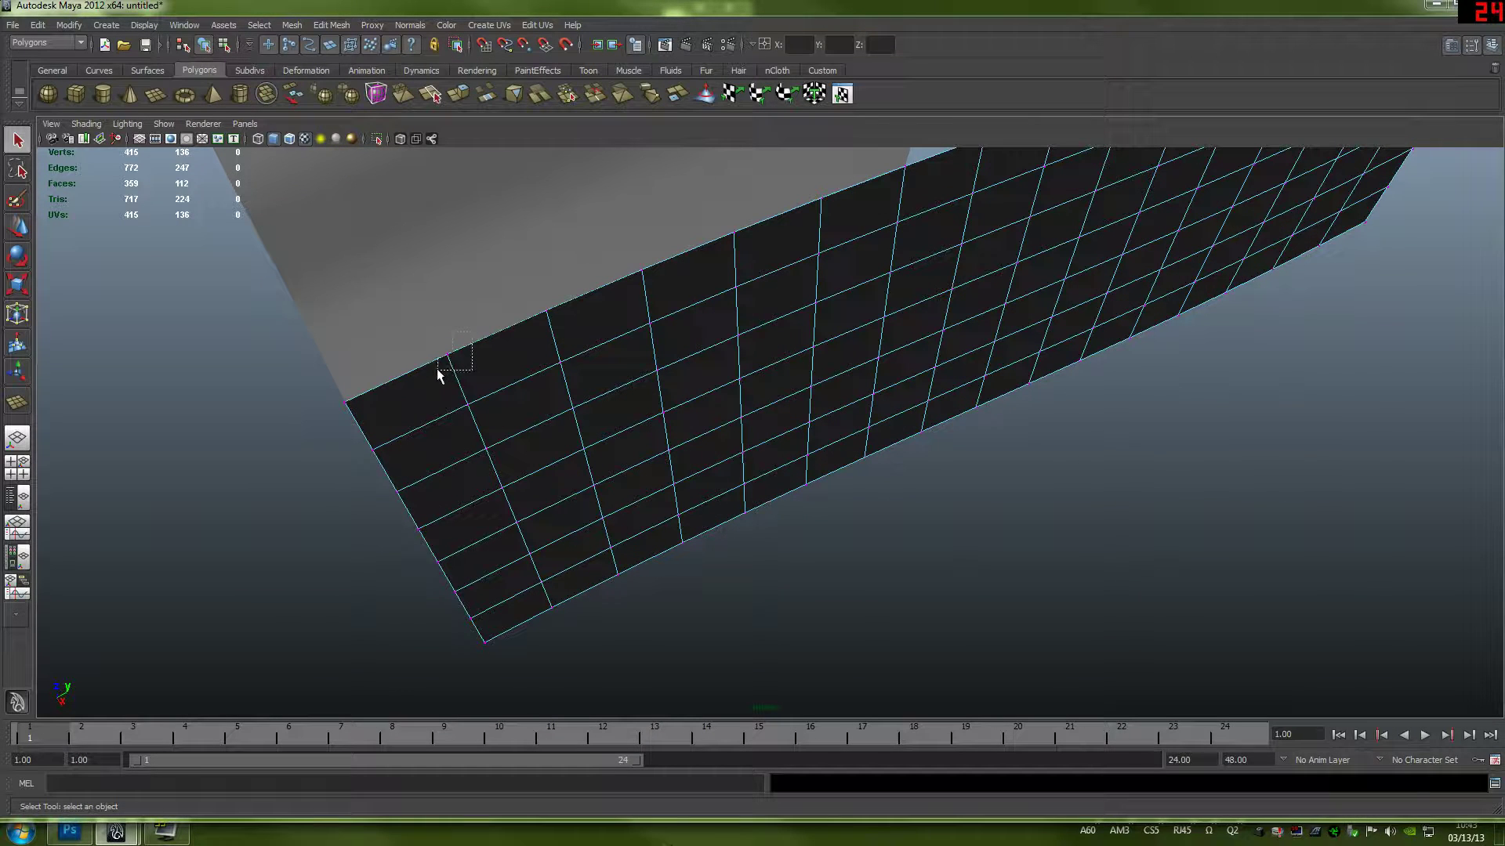
{"action": "left_click_drag", "start_coordinate": [437, 369], "coordinate": [439, 367]}
{"action": "key", "text": "w"}
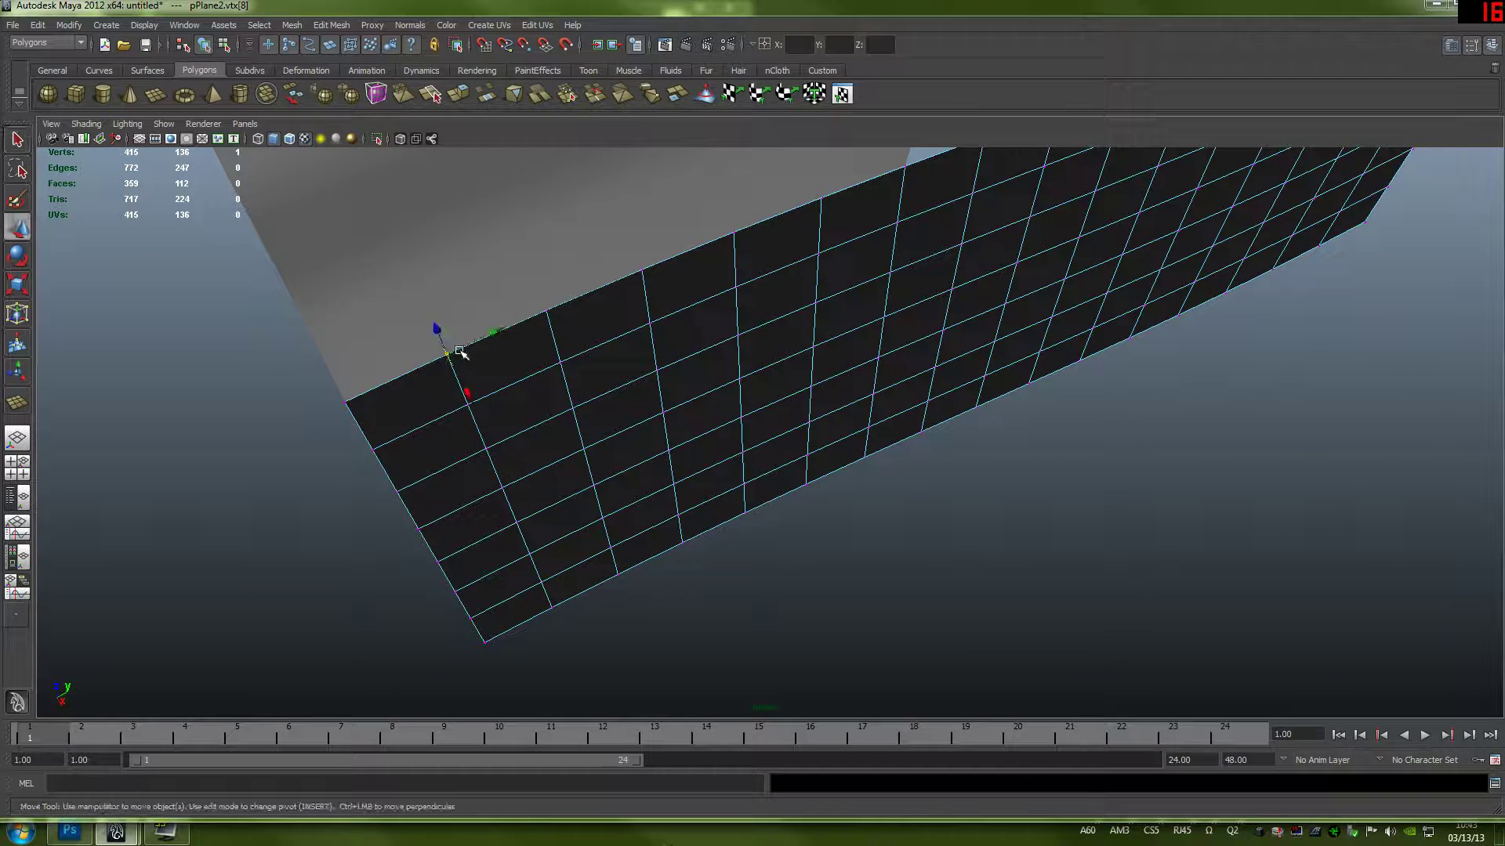
{"action": "left_click_drag", "start_coordinate": [573, 308], "coordinate": [677, 280], "text": "alt"}
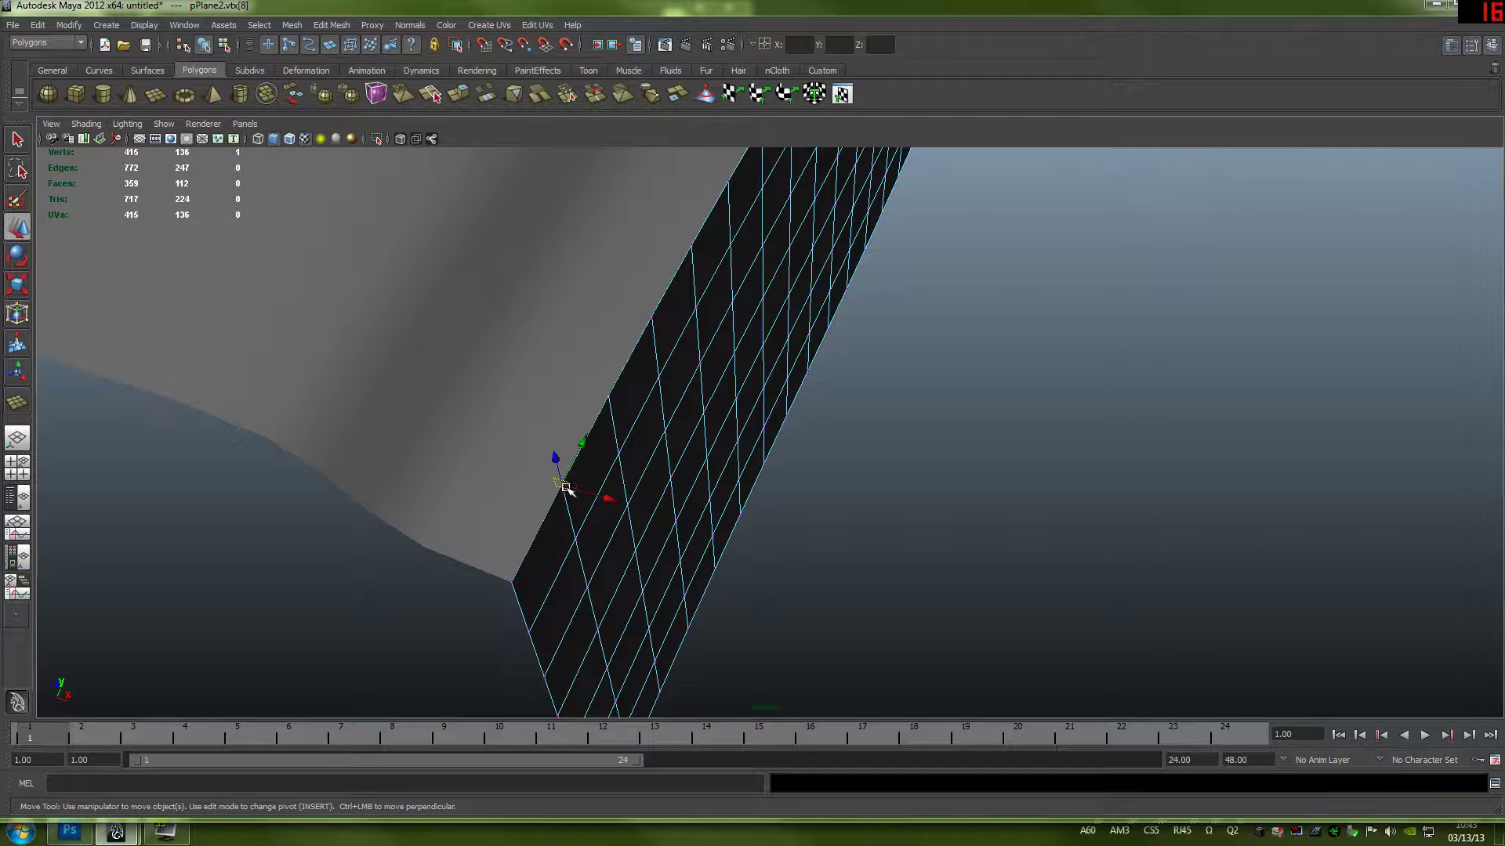
{"action": "left_click_drag", "start_coordinate": [562, 487], "coordinate": [560, 483]}
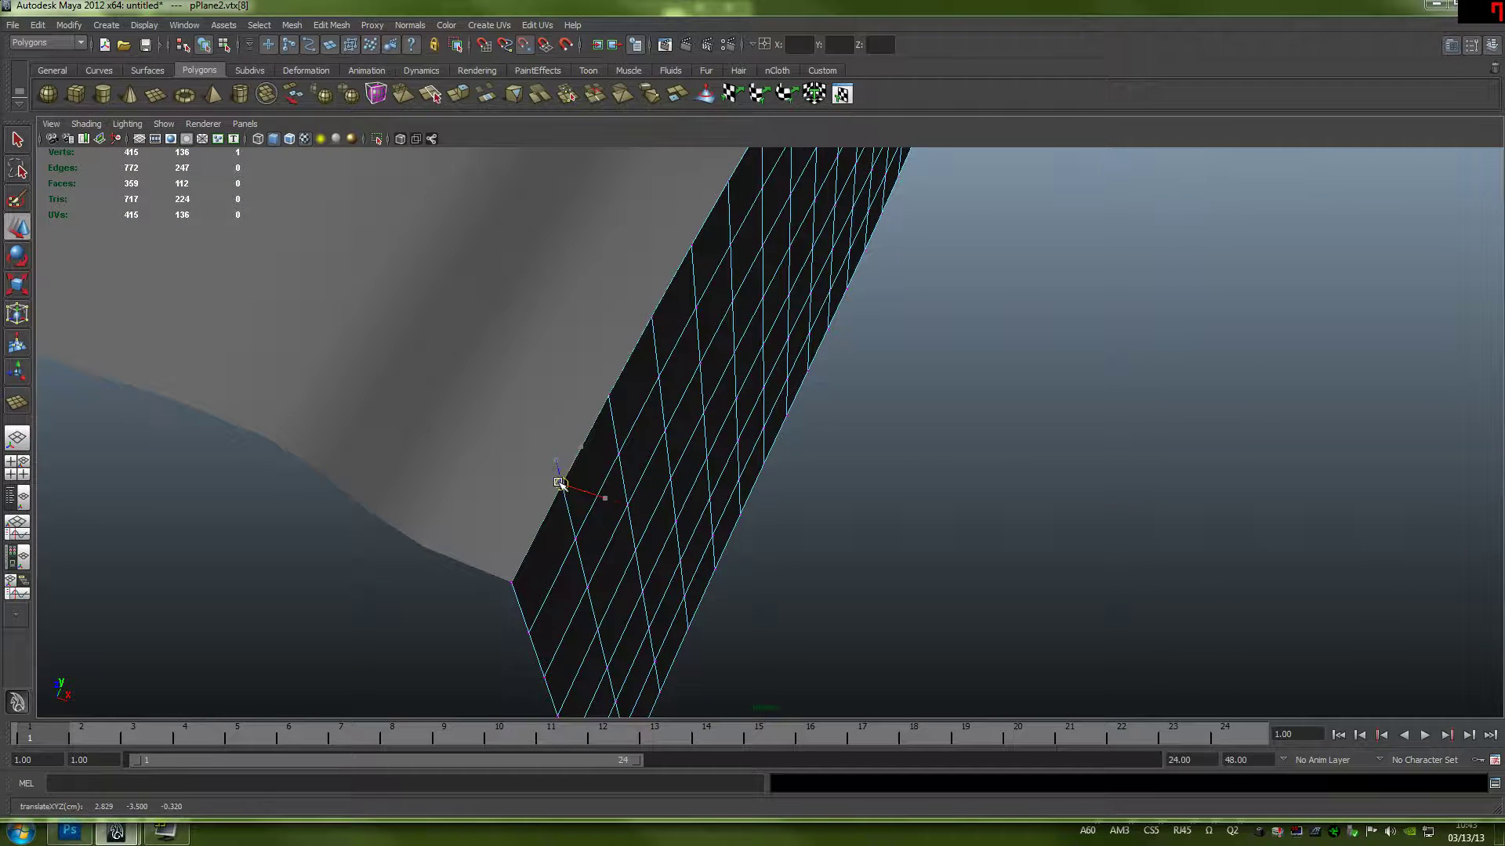
- Vertex-snap the following three vertices along the upright plane's upper edge onto the bent plane's edge
{"action": "left_click_drag", "start_coordinate": [635, 379], "coordinate": [610, 398]}
{"action": "key", "text": "v"}
{"action": "mouse_move", "coordinate": [673, 315]}
{"action": "left_mouse_down"}
{"action": "mouse_move", "coordinate": [630, 332]}
{"action": "mouse_move", "coordinate": [652, 317]}
{"action": "left_mouse_up"}
{"action": "key", "text": "v"}
{"action": "left_click", "coordinate": [694, 259]}
{"action": "left_click_drag", "start_coordinate": [713, 235], "coordinate": [621, 313]}
{"action": "key", "text": "v"}
- Snap the vertex just before the notch onto the bent plane's edge, and select the vertex where the notch starts
{"action": "right_click_drag", "start_coordinate": [621, 312], "coordinate": [727, 331], "text": "alt"}
{"action": "left_click_drag", "start_coordinate": [728, 331], "coordinate": [763, 360], "text": "alt"}
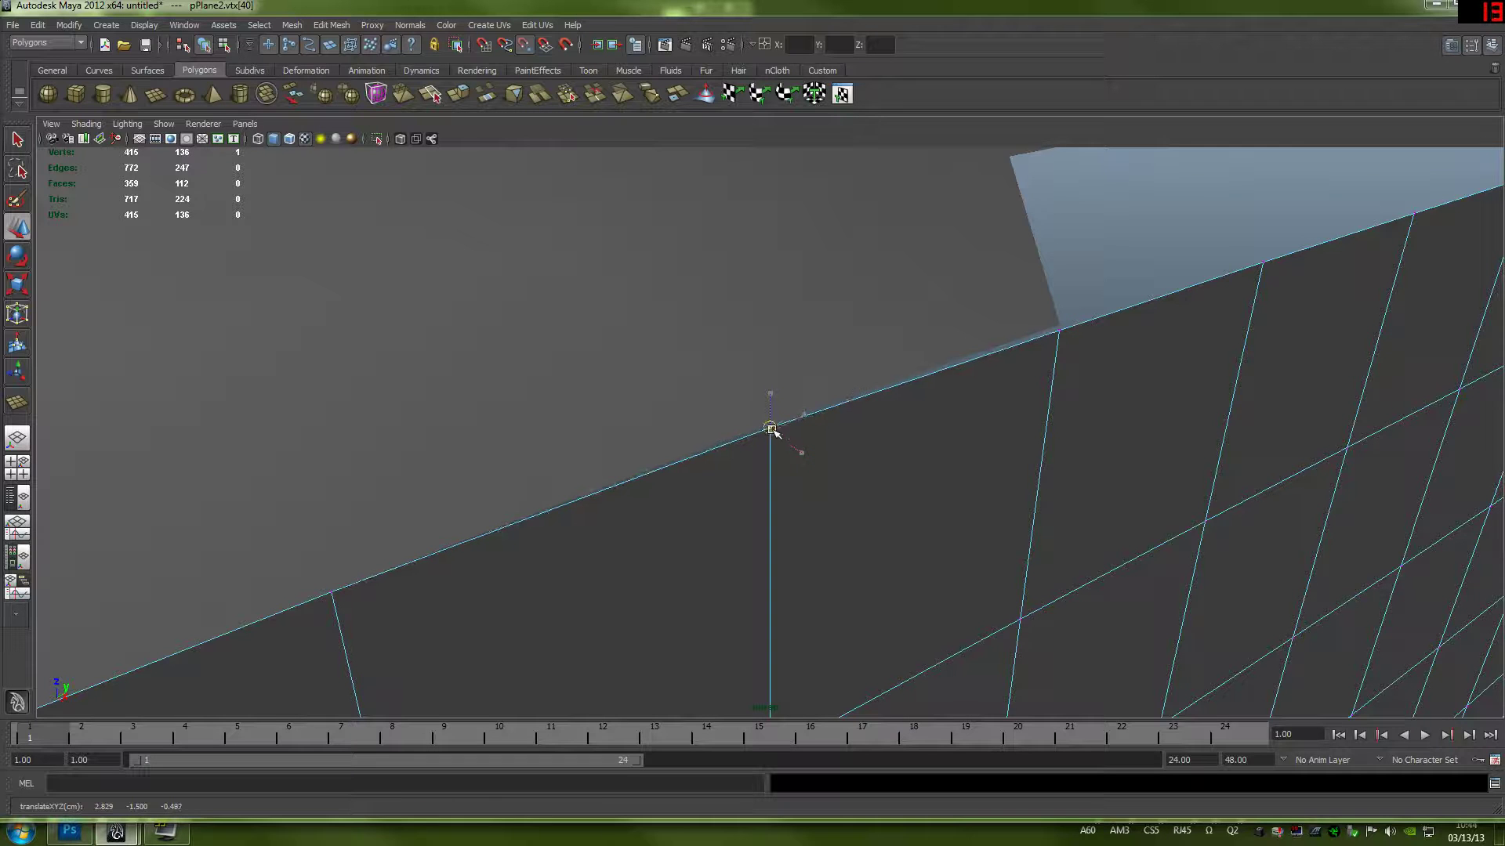
{"action": "key", "text": "v"}
{"action": "left_click_drag", "start_coordinate": [771, 433], "coordinate": [1157, 401]}
{"action": "left_click", "coordinate": [1058, 329]}
- Try to snap the upright plane's upper-edge vertices past the notch start onto the bent plane's recessed edge
{"action": "middle_click_drag", "start_coordinate": [1156, 401], "coordinate": [538, 363], "text": "alt"}
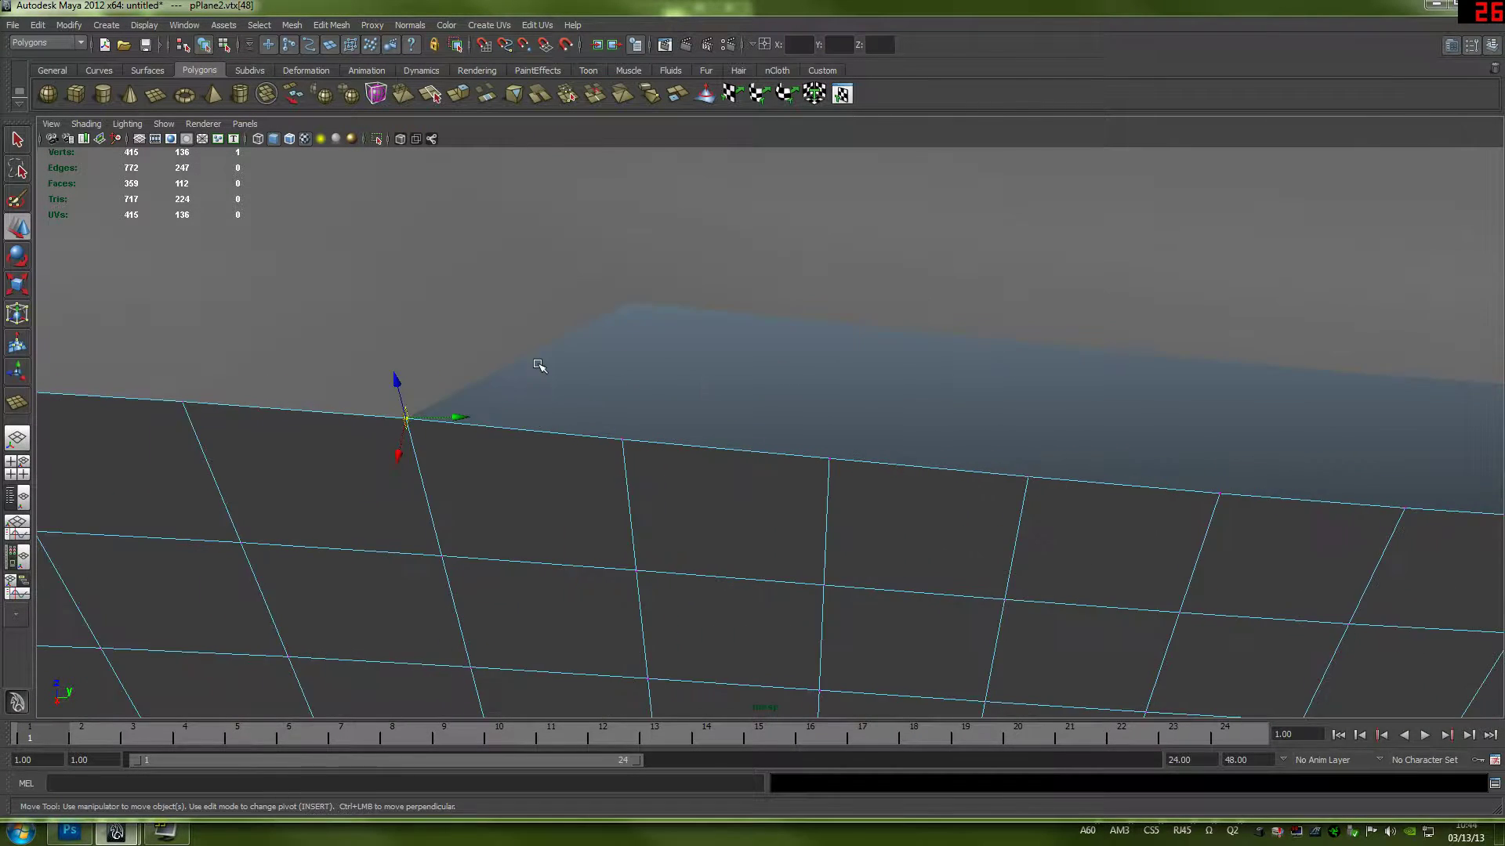
{"action": "left_click_drag", "start_coordinate": [538, 363], "coordinate": [850, 325], "text": "alt"}
{"action": "left_click", "coordinate": [838, 514]}
{"action": "left_click_drag", "start_coordinate": [837, 514], "coordinate": [943, 440]}
{"action": "key", "text": "ctrl+z"}
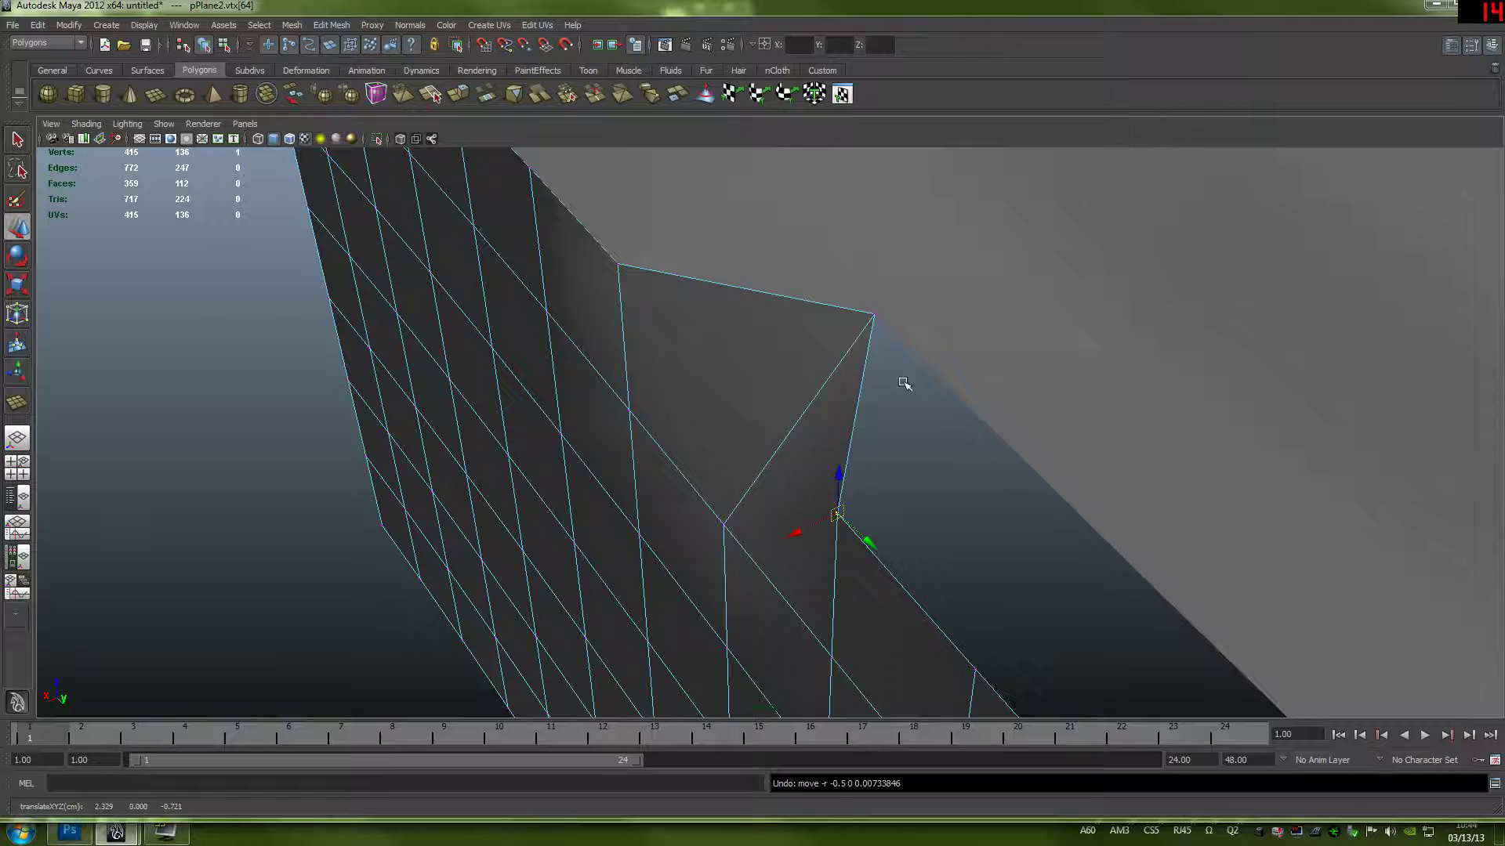
{"action": "key", "text": "ctrl+z"}
- Select all the upright plane's vertices past the notch start and move their pivot onto the first upper-edge vertex of that group
{"action": "left_click_drag", "start_coordinate": [895, 384], "coordinate": [949, 437], "text": "alt"}
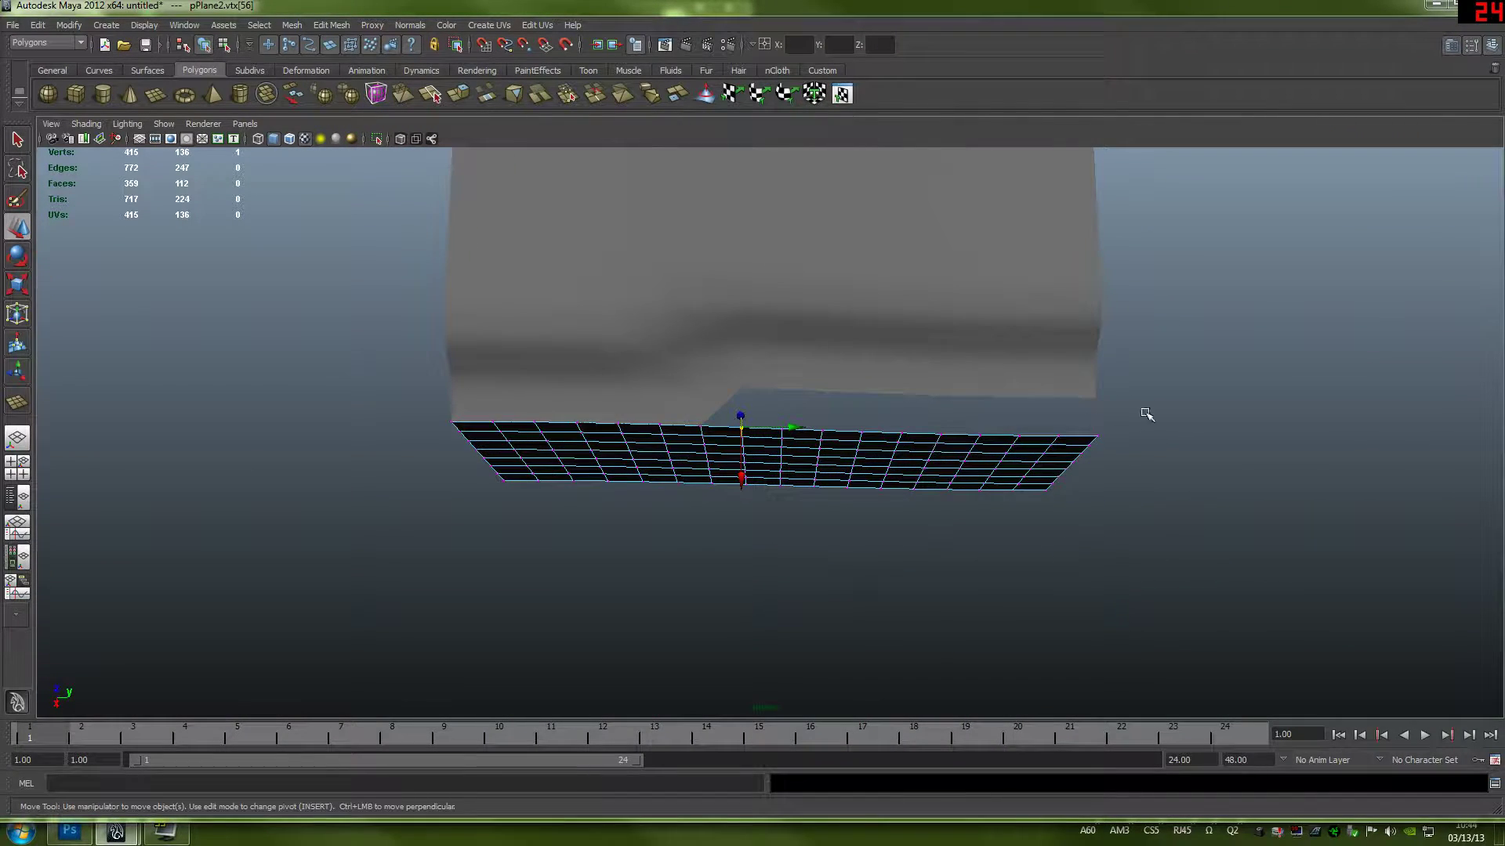
{"action": "left_click_drag", "start_coordinate": [1169, 380], "coordinate": [736, 573]}
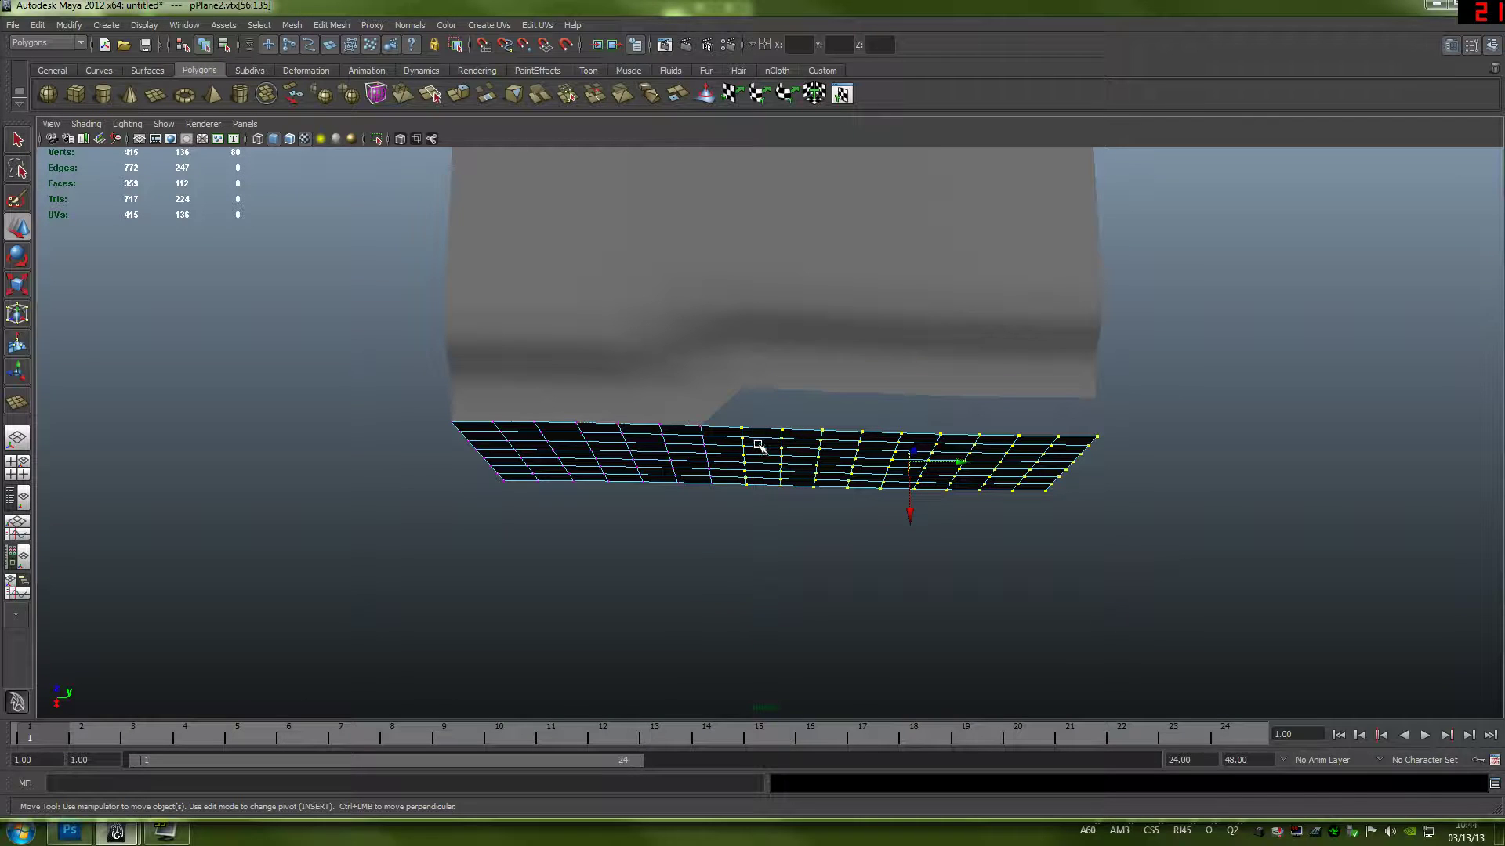
{"action": "key", "text": "Insert"}
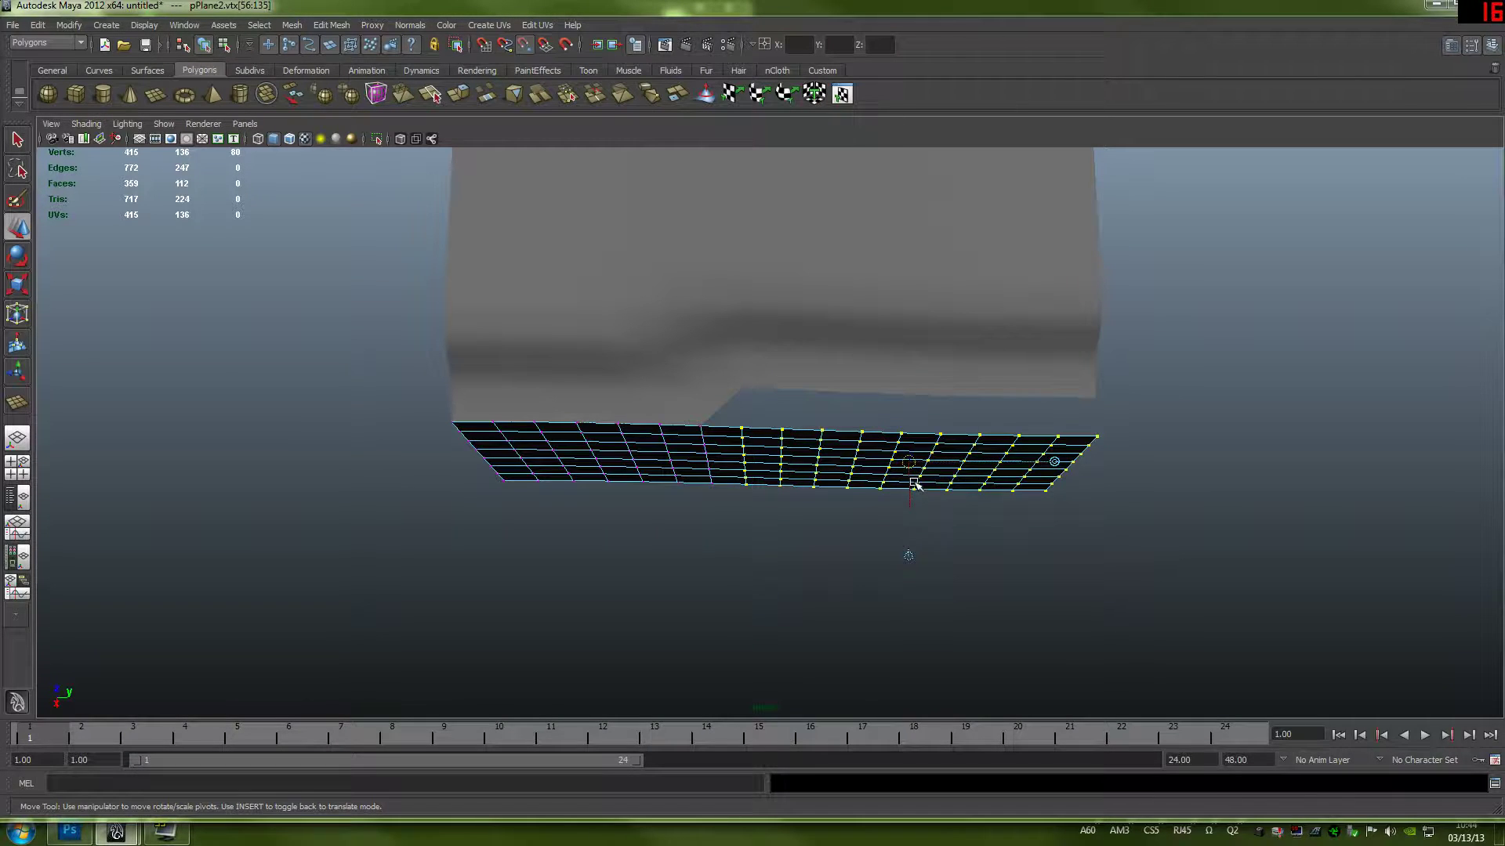
{"action": "left_click_drag", "start_coordinate": [915, 484], "coordinate": [744, 428]}
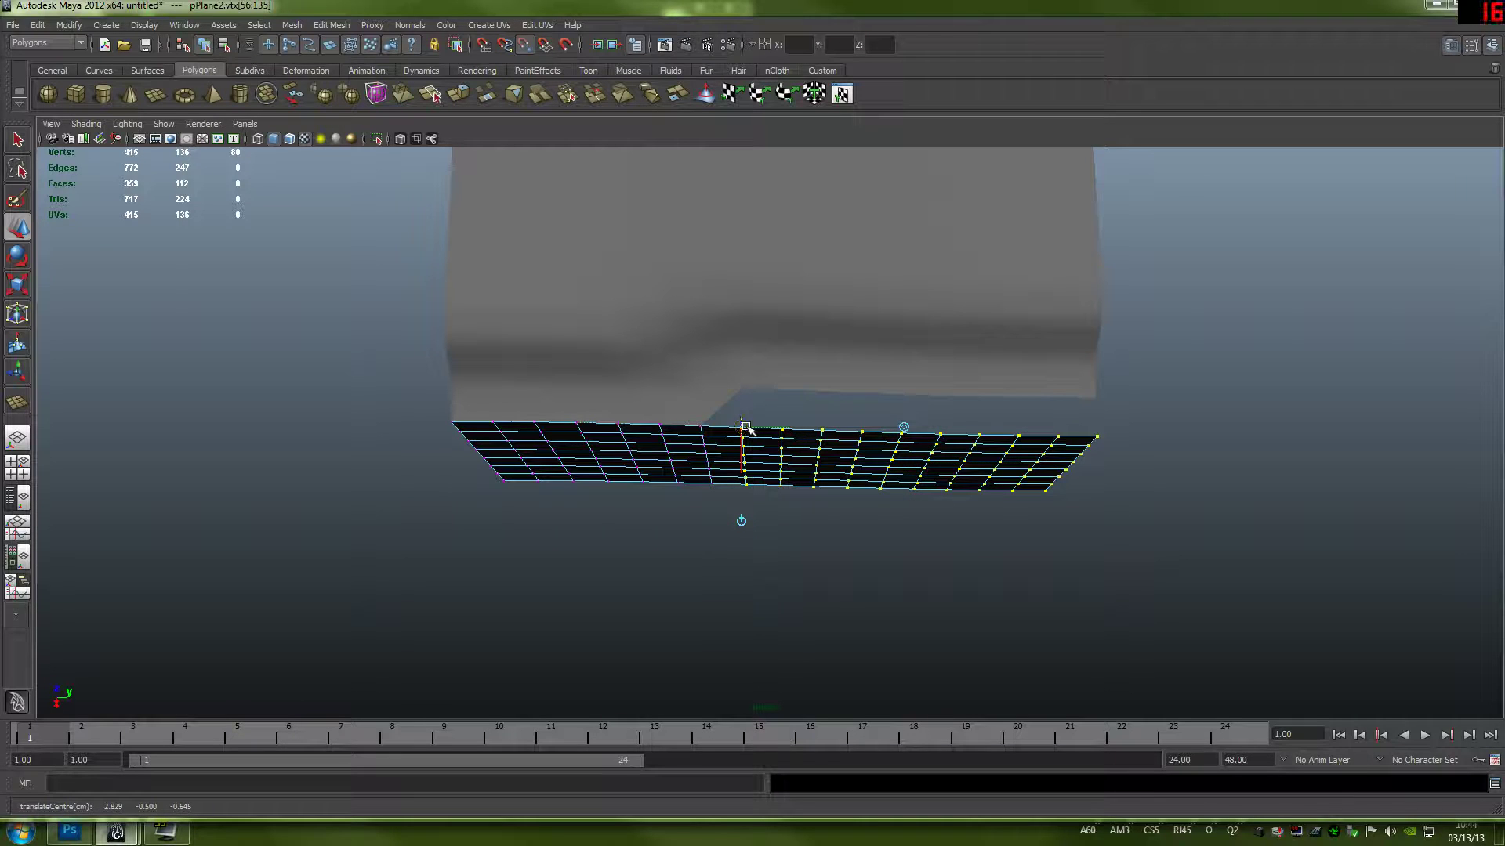
{"action": "key", "text": "Insert"}
- Snap the selected vertex group by its pivot onto the recessed corner of the bent plane's notch
{"action": "mouse_move", "coordinate": [811, 363]}
{"action": "left_mouse_down", "text": "alt"}
{"action": "mouse_move", "coordinate": [731, 346]}
{"action": "mouse_move", "coordinate": [752, 392]}
{"action": "mouse_move", "coordinate": [712, 427]}
{"action": "mouse_move", "coordinate": [797, 352]}
{"action": "left_mouse_up", "text": "alt"}
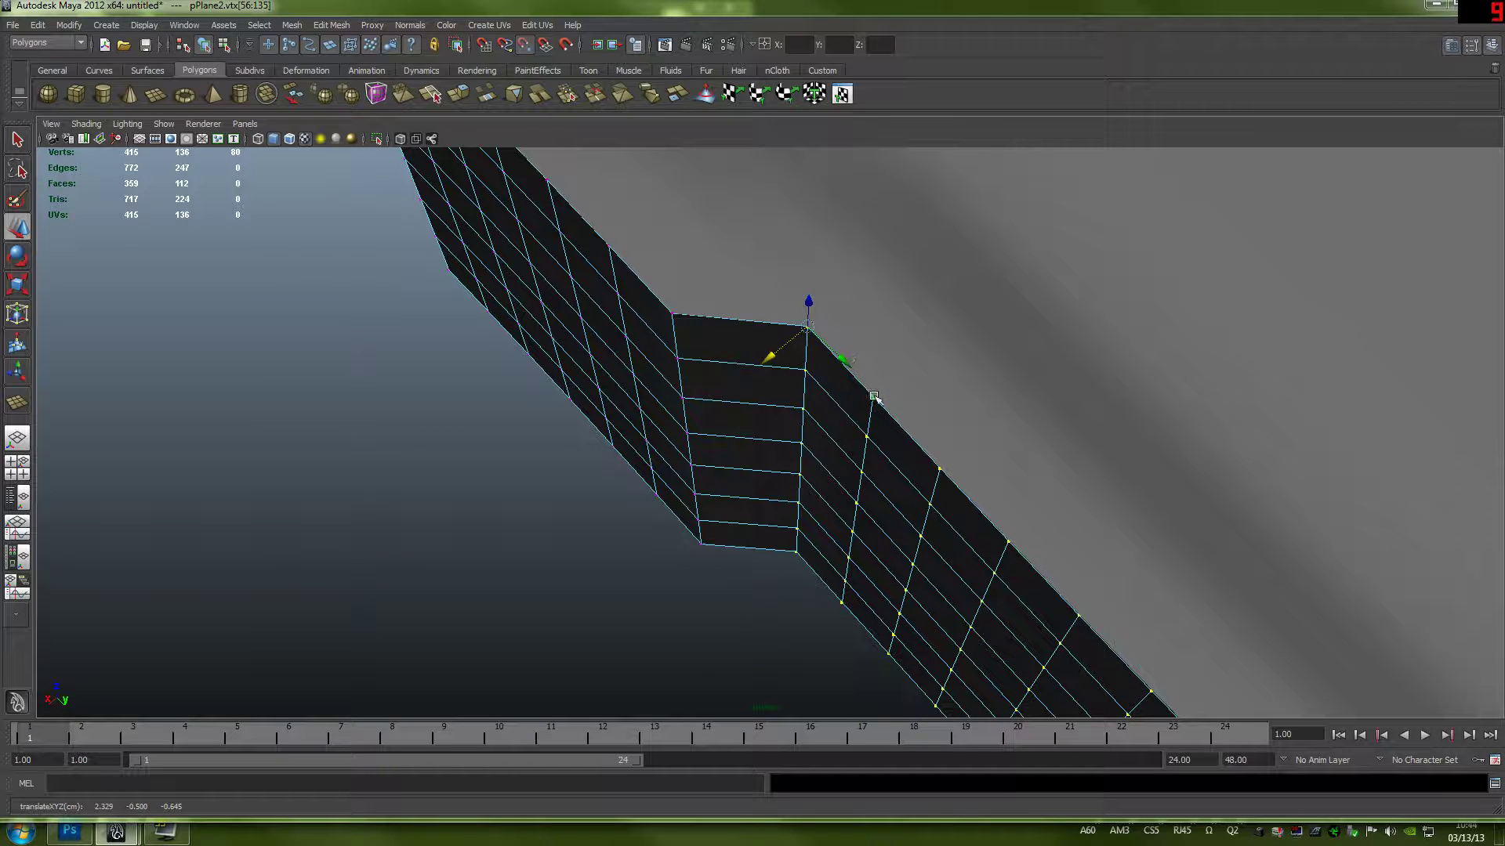
{"action": "left_click_drag", "start_coordinate": [871, 387], "coordinate": [1028, 422], "text": "alt"}
{"action": "scroll", "coordinate": [729, 426], "scroll_direction": "up", "scroll_amount": 8}
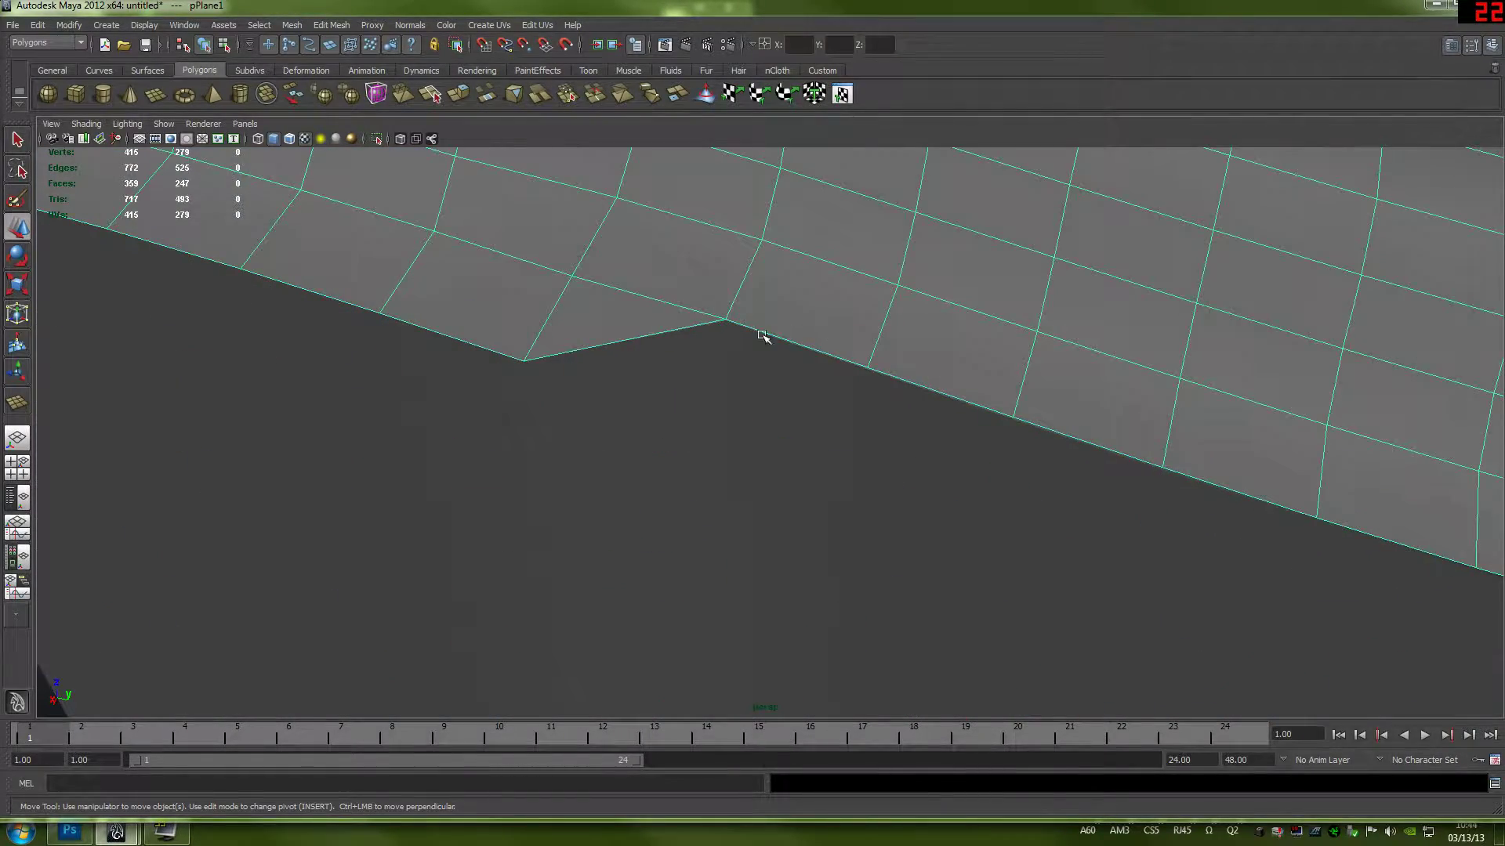
- Return to the upright plane's vertices and snap the recessed corner vertex and its next upper-edge neighbour onto the bent plane's edge
{"action": "left_click", "coordinate": [739, 353]}
{"action": "right_click_drag", "start_coordinate": [737, 353], "coordinate": [732, 333]}
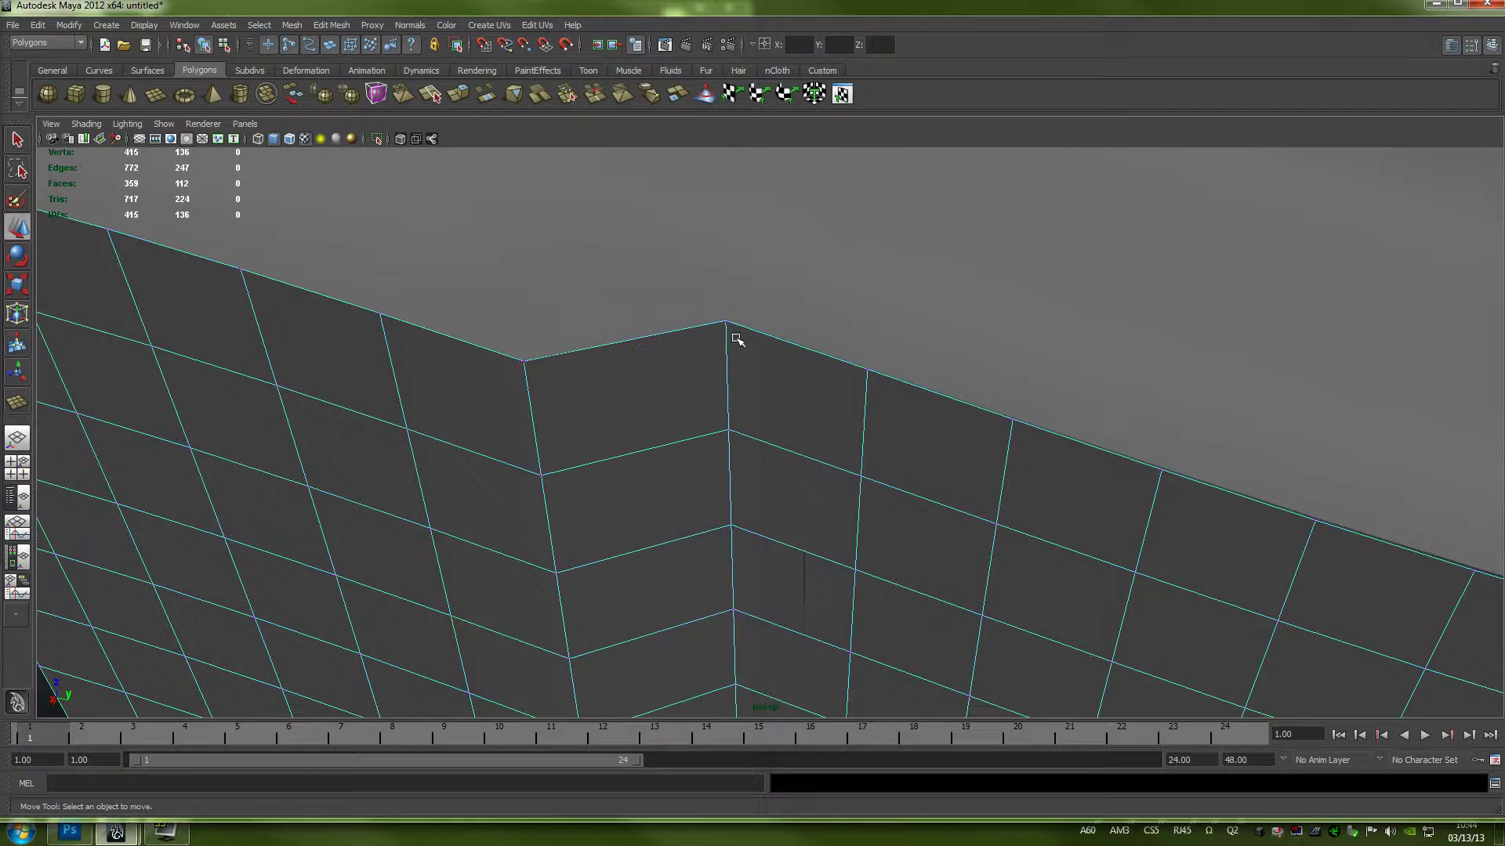
{"action": "left_click", "coordinate": [727, 325]}
{"action": "left_click_drag", "start_coordinate": [728, 327], "coordinate": [733, 329]}
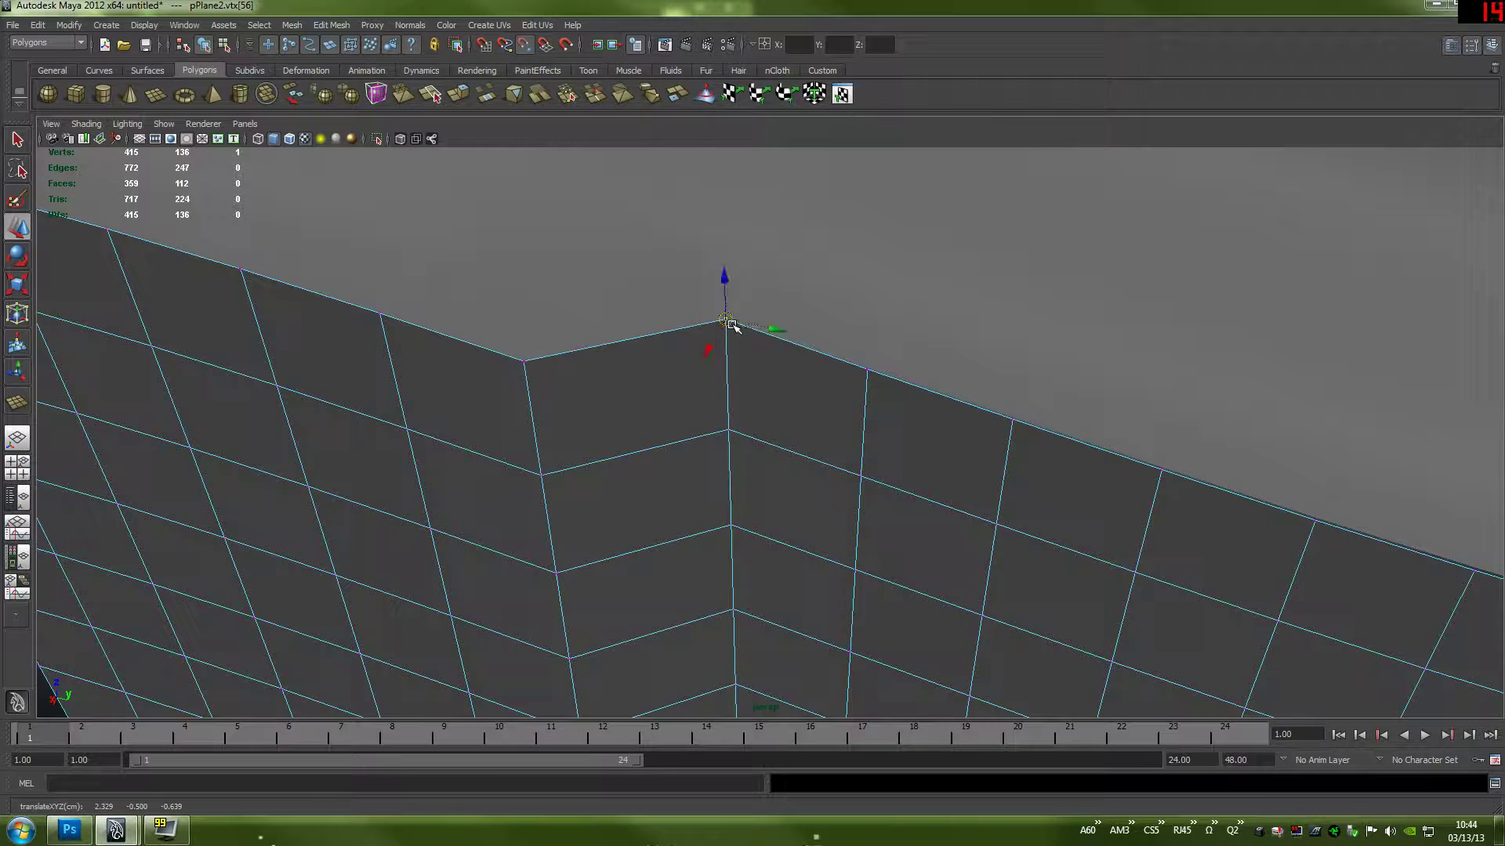
{"action": "left_click", "coordinate": [867, 368]}
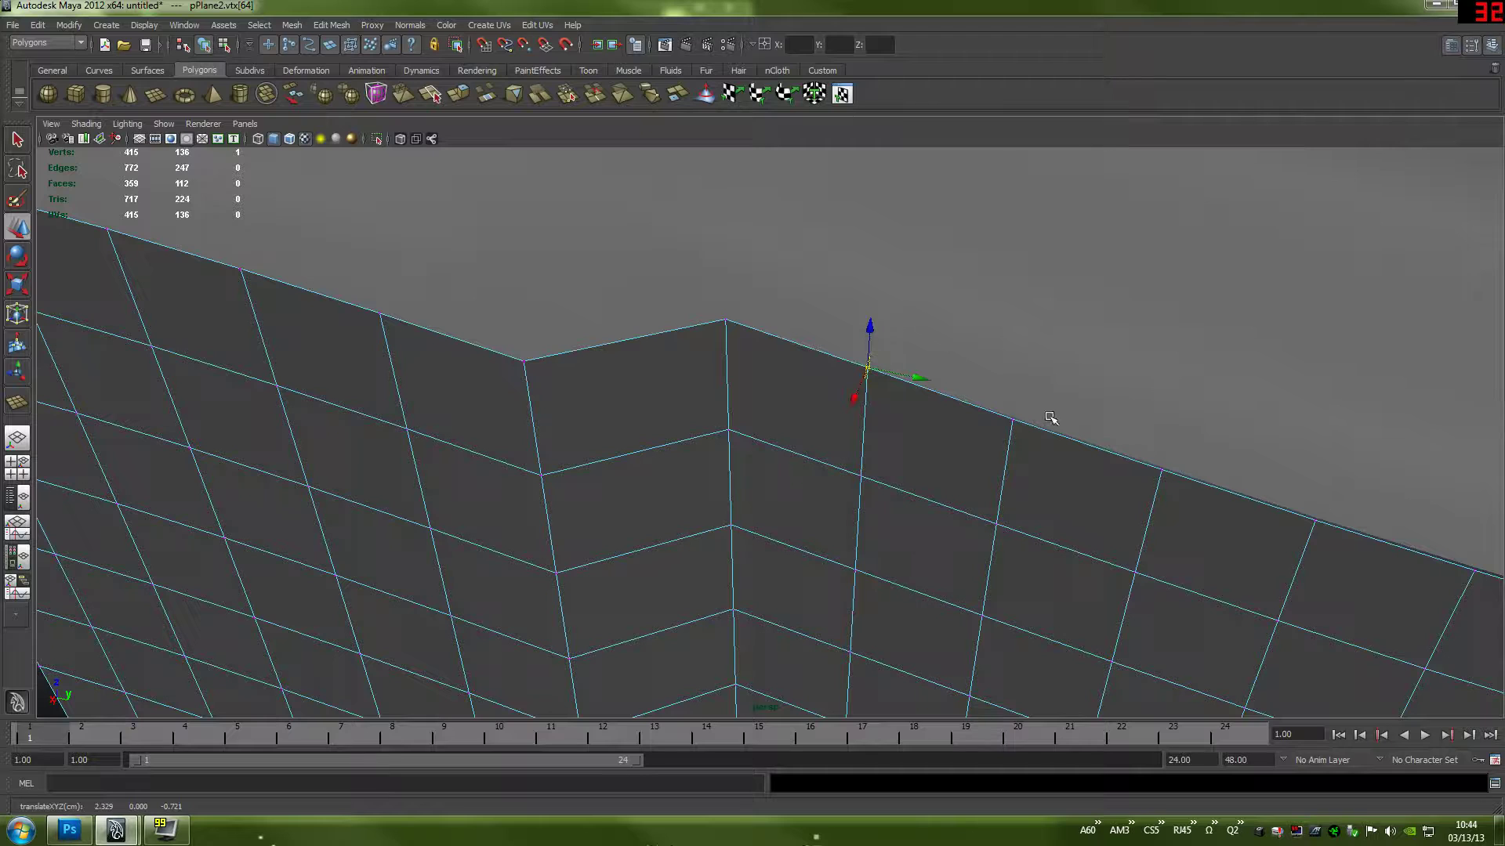
- Vertex-snap the following three upper-edge vertices of the upright plane onto the bent plane's recessed edge
{"action": "left_click", "coordinate": [1012, 420]}
{"action": "left_click", "coordinate": [1016, 417]}
{"action": "left_click", "coordinate": [1160, 470]}
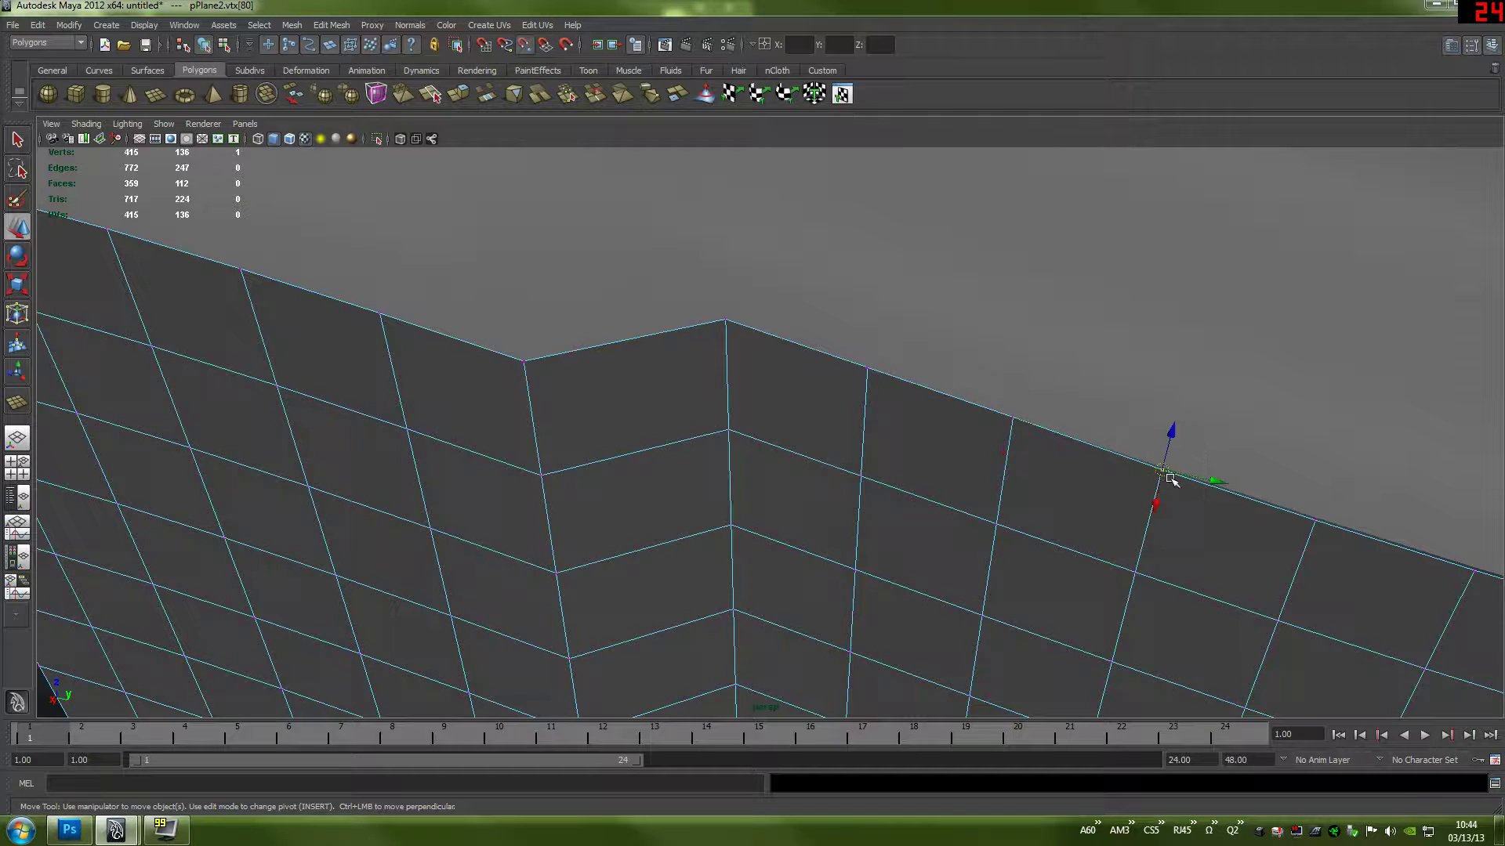
{"action": "left_click", "coordinate": [1162, 468]}
{"action": "left_click", "coordinate": [1315, 520]}
- Snap three further upper-edge vertices toward the plane's far end onto the bent plane's edge, and select the vertex just before the end corner
{"action": "middle_click_drag", "start_coordinate": [1316, 501], "coordinate": [351, 249], "text": "alt"}
{"action": "left_click", "coordinate": [547, 323]}
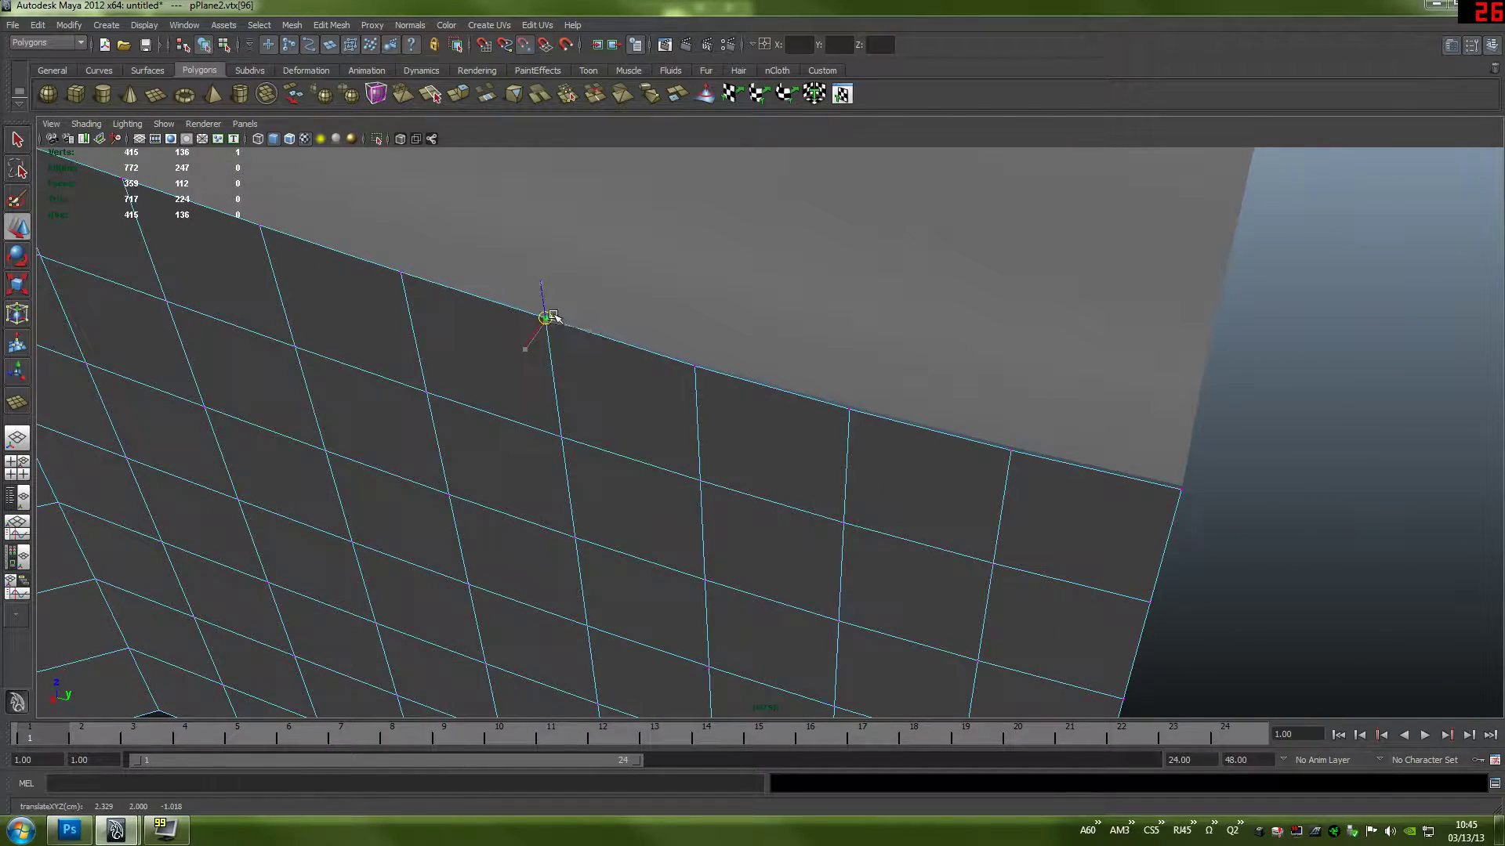
{"action": "left_click", "coordinate": [697, 370]}
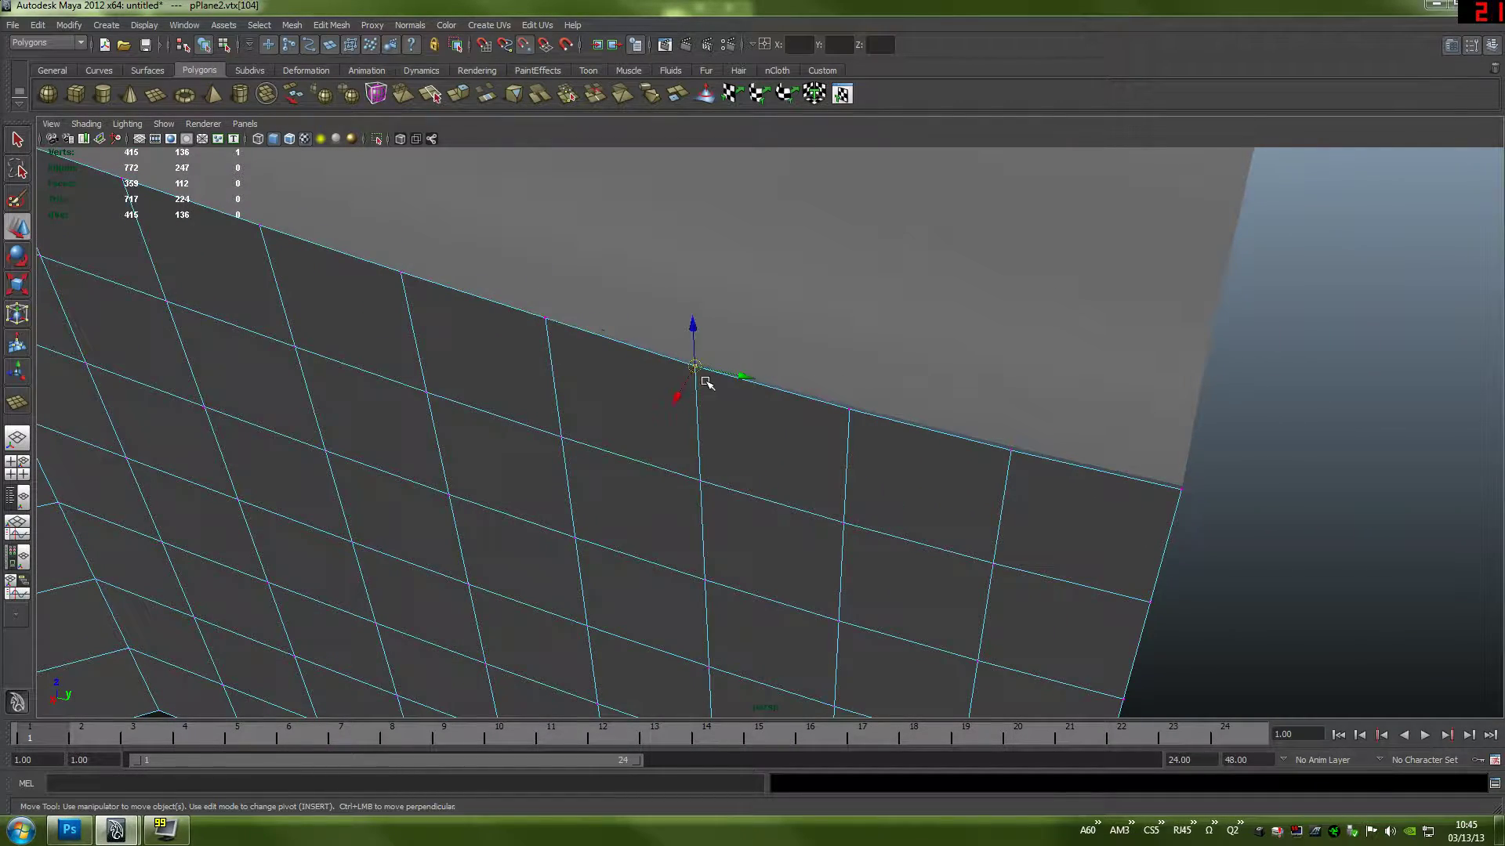
{"action": "left_click", "coordinate": [849, 409]}
{"action": "scroll", "coordinate": [863, 423], "scroll_direction": "down", "scroll_amount": 6}
{"action": "key", "text": "f"}
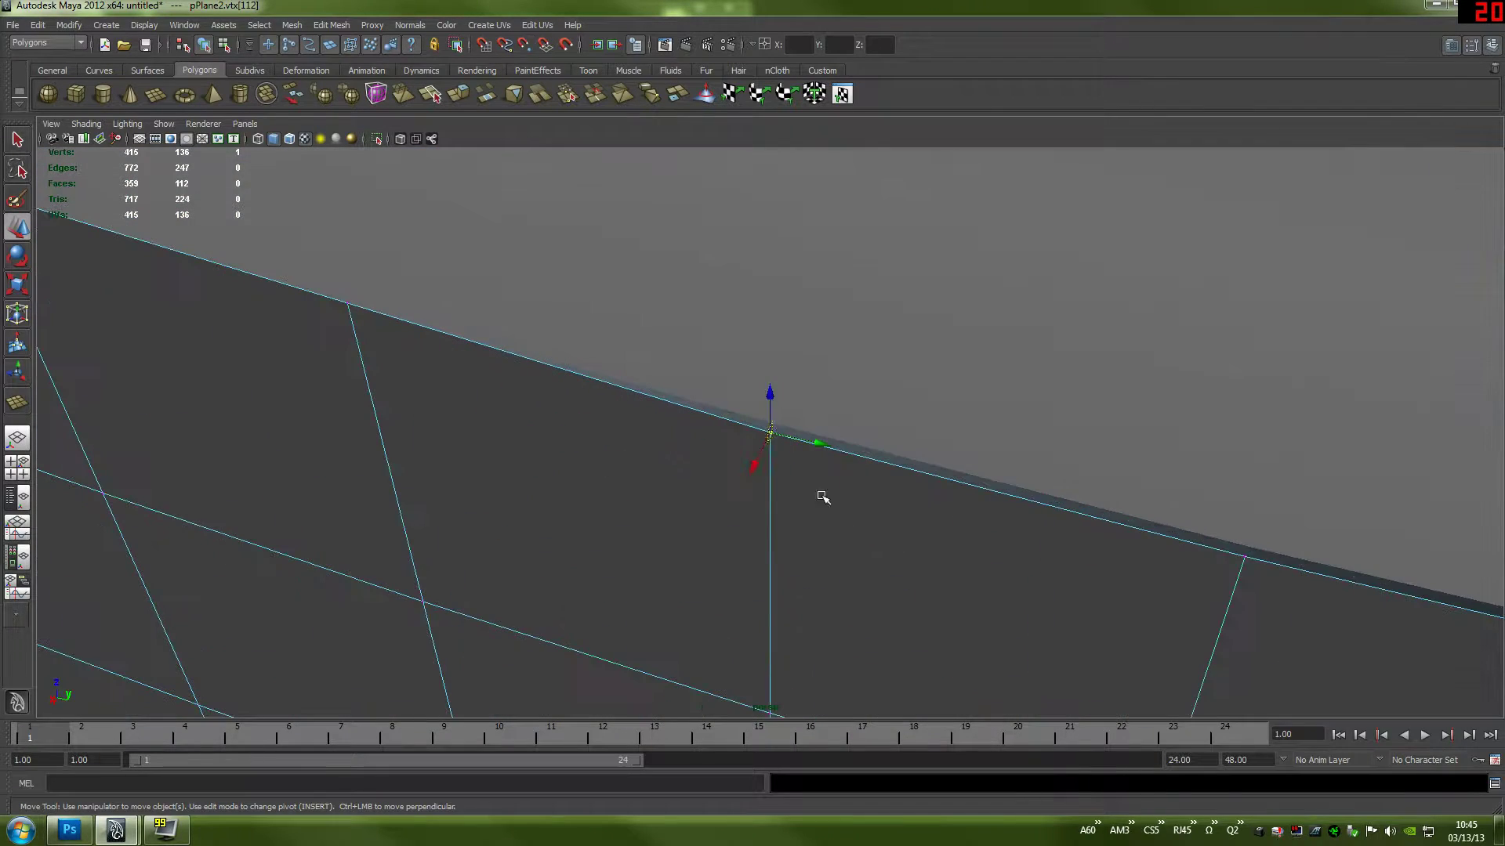
{"action": "left_click", "coordinate": [1249, 575]}
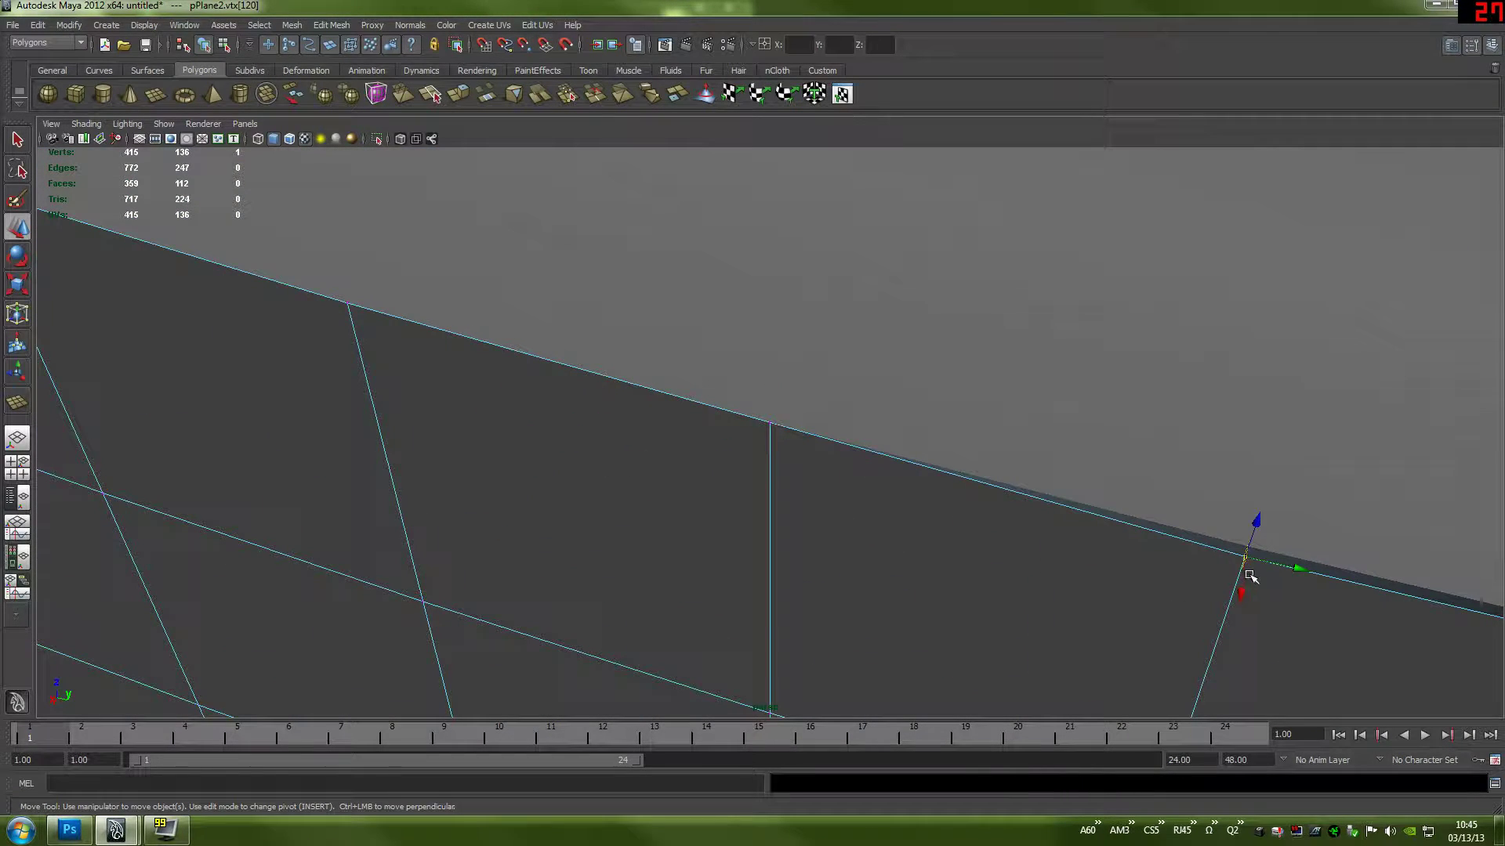
- Snap the last two vertices on the side panel's upper edge onto the matching edge vertices of the top surface
{"action": "key", "text": "F8"}
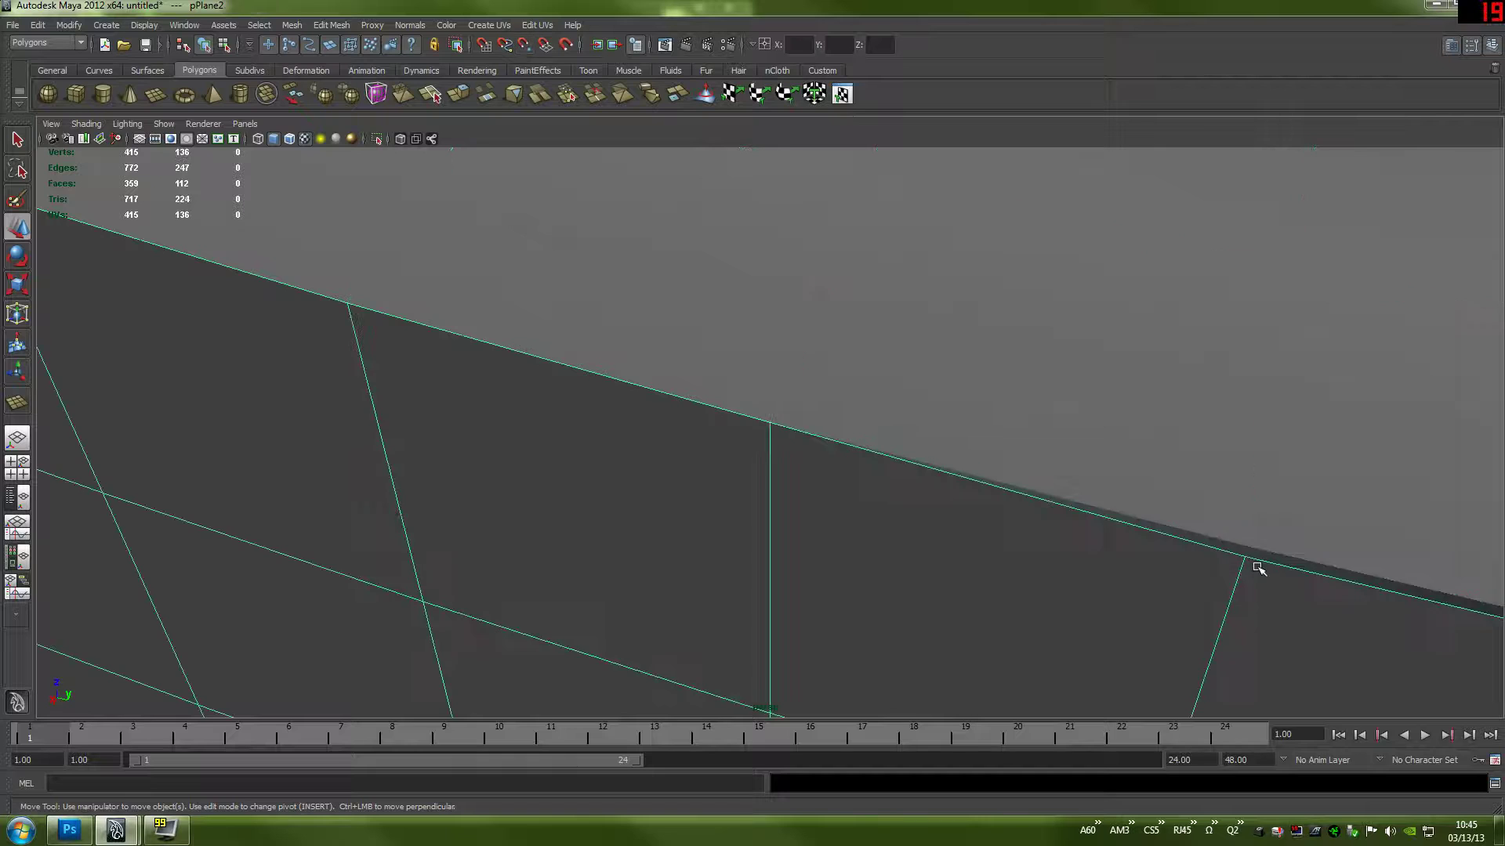
{"action": "right_click_drag", "start_coordinate": [1256, 558], "coordinate": [1192, 564]}
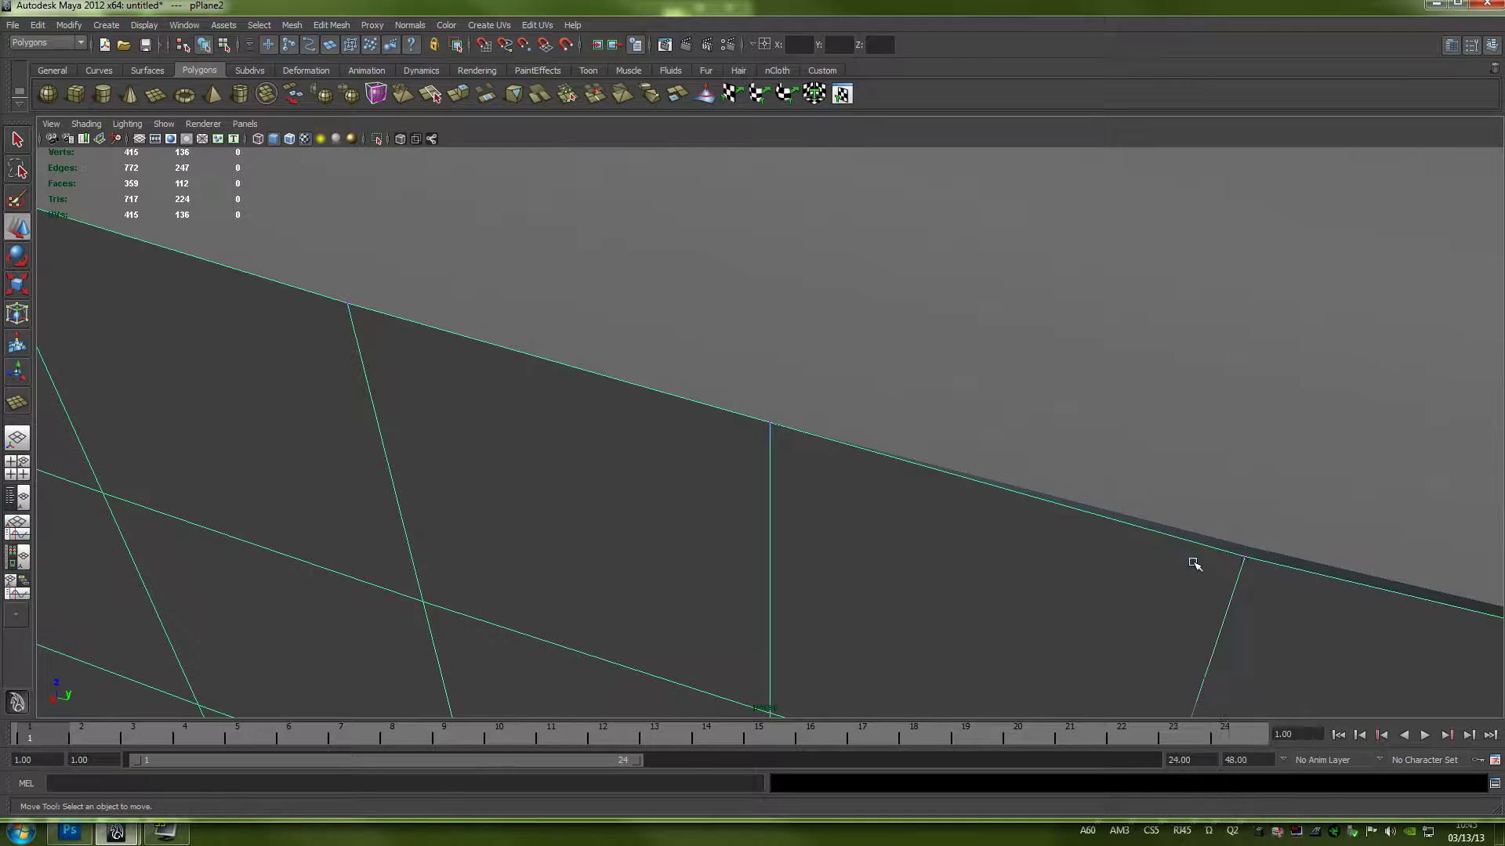
{"action": "left_click", "coordinate": [1245, 556]}
{"action": "scroll", "coordinate": [1028, 513], "scroll_direction": "down", "scroll_amount": 2}
{"action": "middle_click_drag", "start_coordinate": [1180, 539], "coordinate": [857, 428], "text": "alt"}
{"action": "left_click_drag", "start_coordinate": [801, 420], "coordinate": [802, 411]}
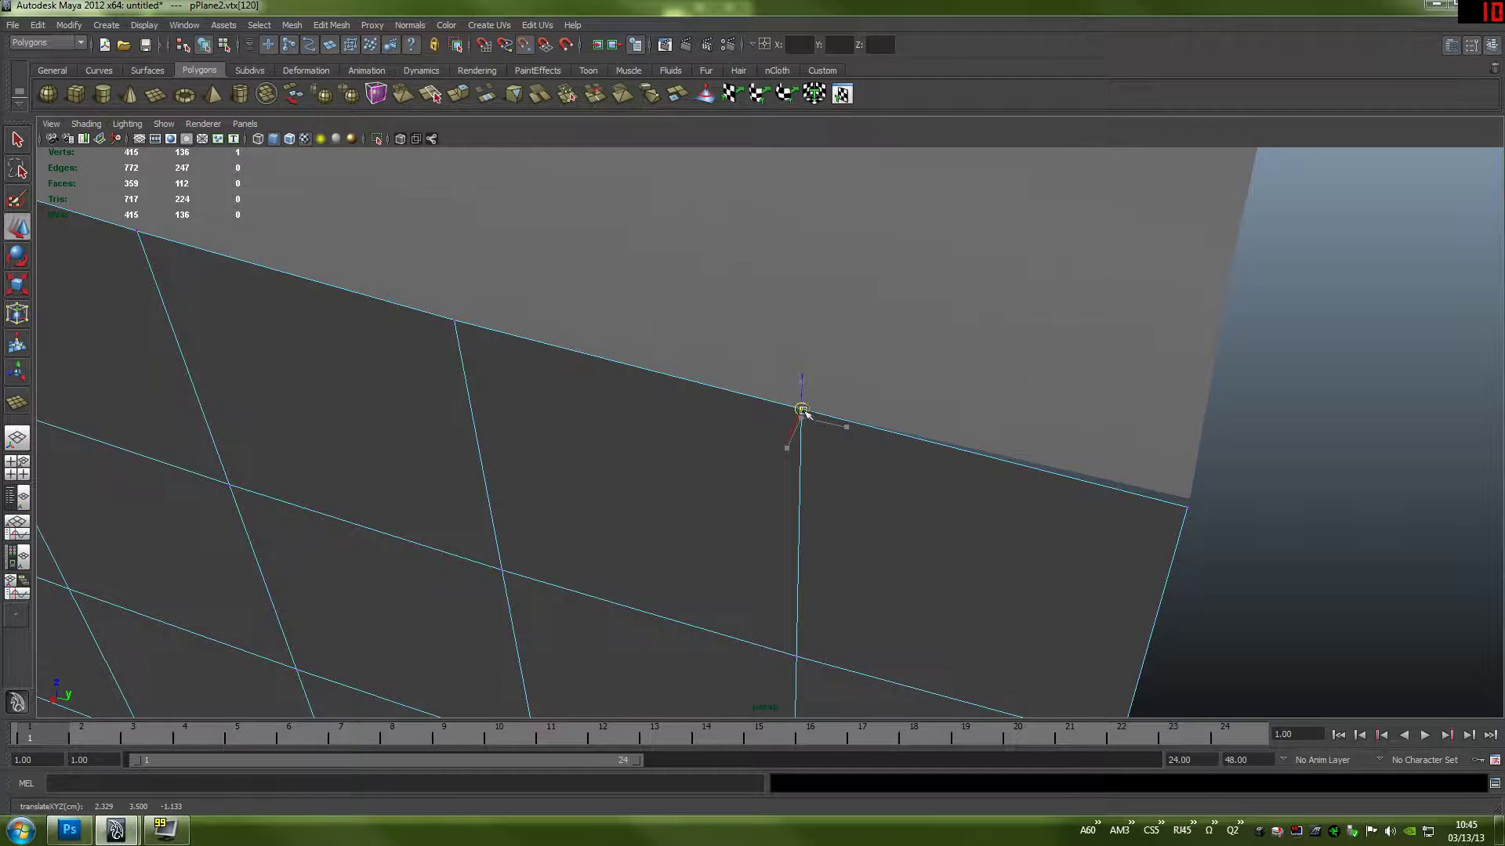
{"action": "left_click_drag", "start_coordinate": [1223, 476], "coordinate": [808, 465]}
{"action": "scroll", "coordinate": [1219, 490], "scroll_direction": "down", "scroll_amount": 3}
{"action": "scroll", "coordinate": [805, 455], "scroll_direction": "down", "scroll_amount": 6}
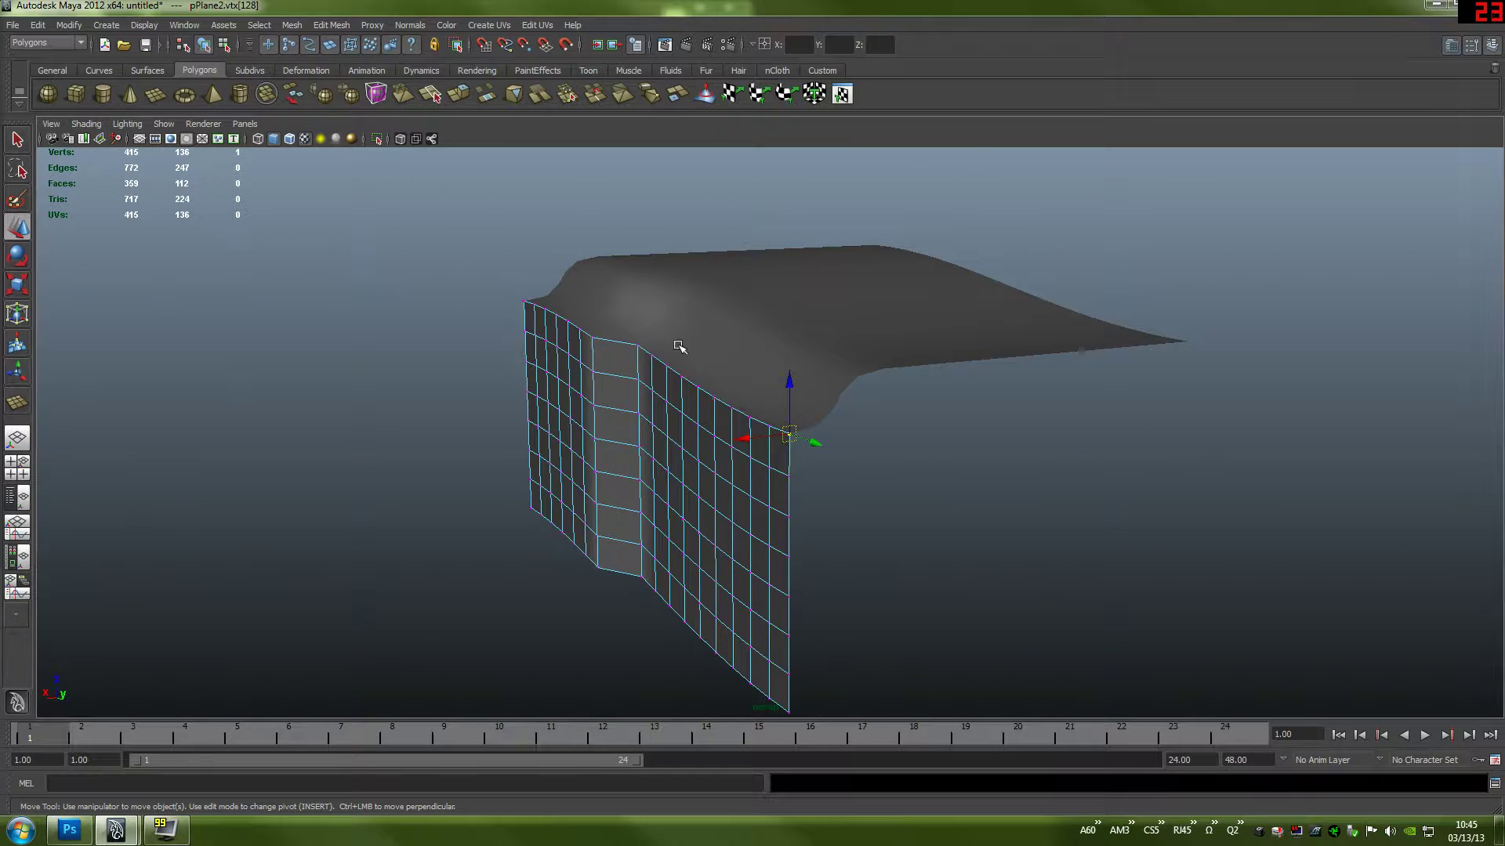
- Return to object mode and examine the seam between the top surface and the side panel from several angles
{"action": "scroll", "coordinate": [674, 340], "scroll_direction": "down", "scroll_amount": 2}
{"action": "right_click_drag", "start_coordinate": [764, 444], "coordinate": [833, 427]}
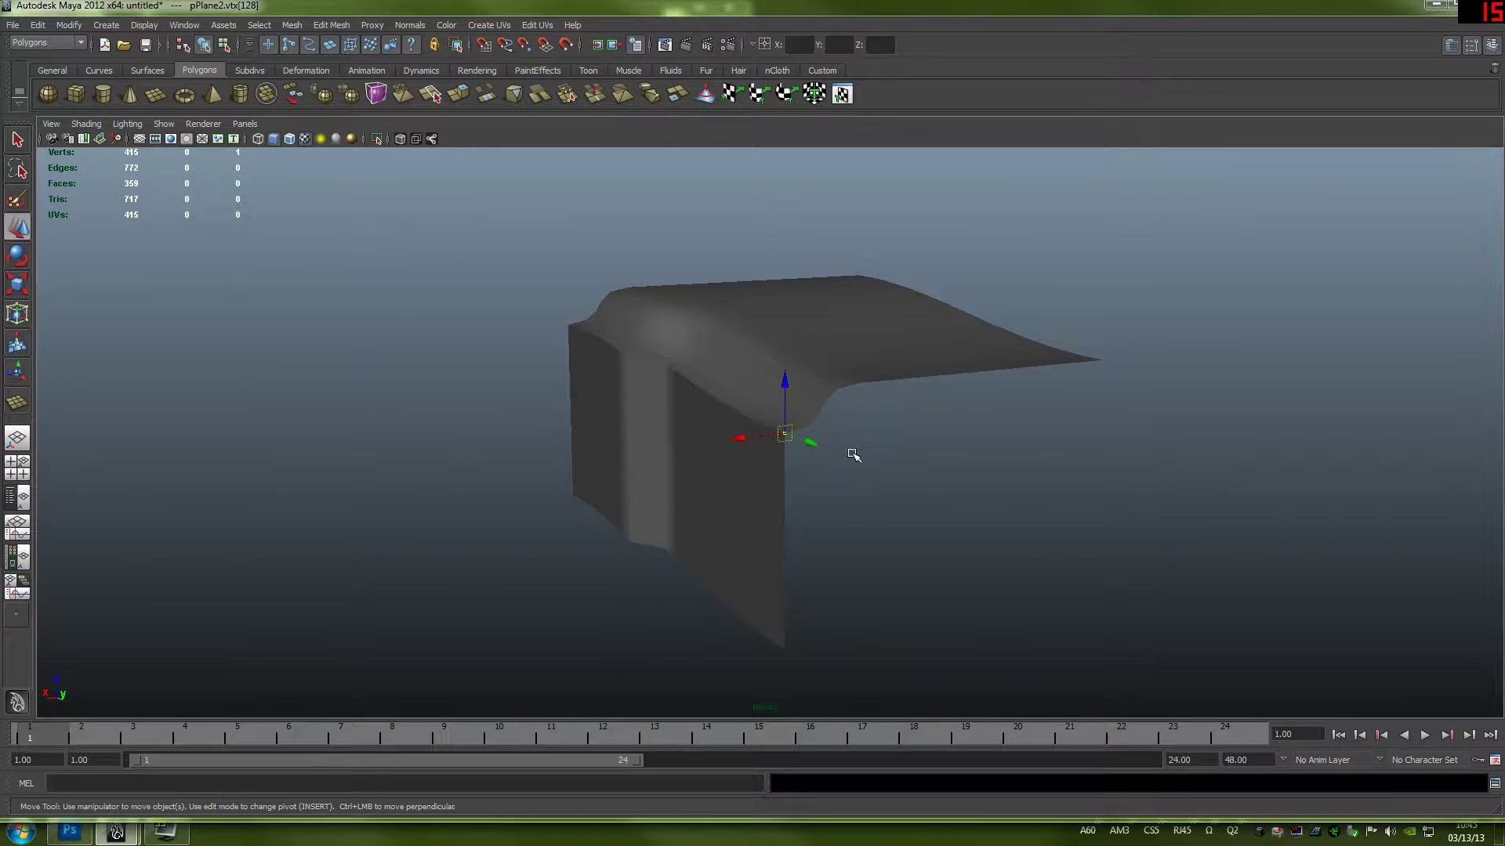
{"action": "left_click_drag", "start_coordinate": [850, 446], "coordinate": [883, 473], "text": "alt"}
{"action": "scroll", "coordinate": [745, 444], "scroll_direction": "up", "scroll_amount": 5}
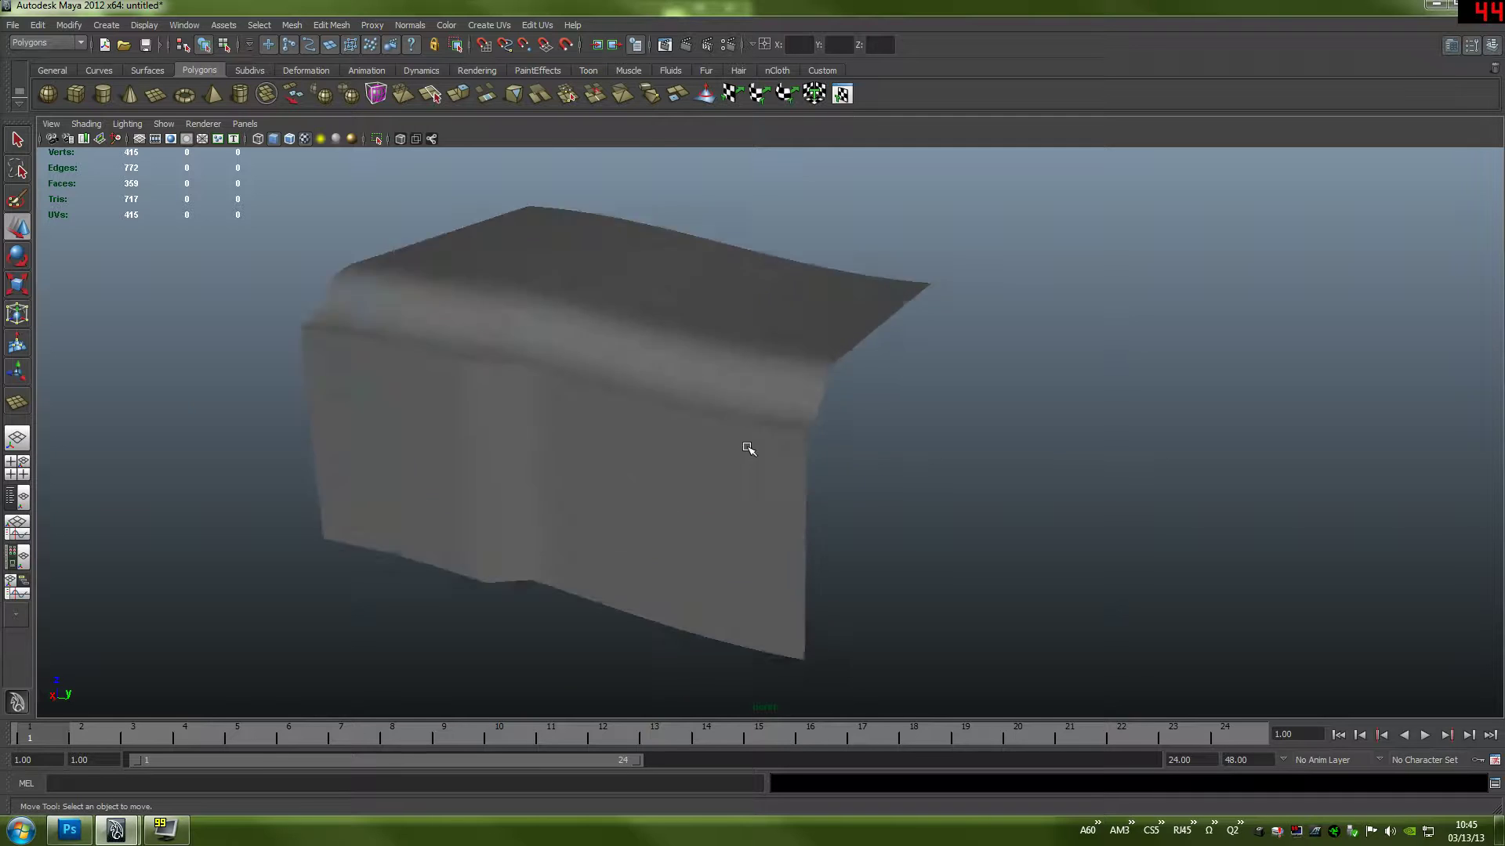
{"action": "scroll", "coordinate": [591, 352], "scroll_direction": "down", "scroll_amount": 4}
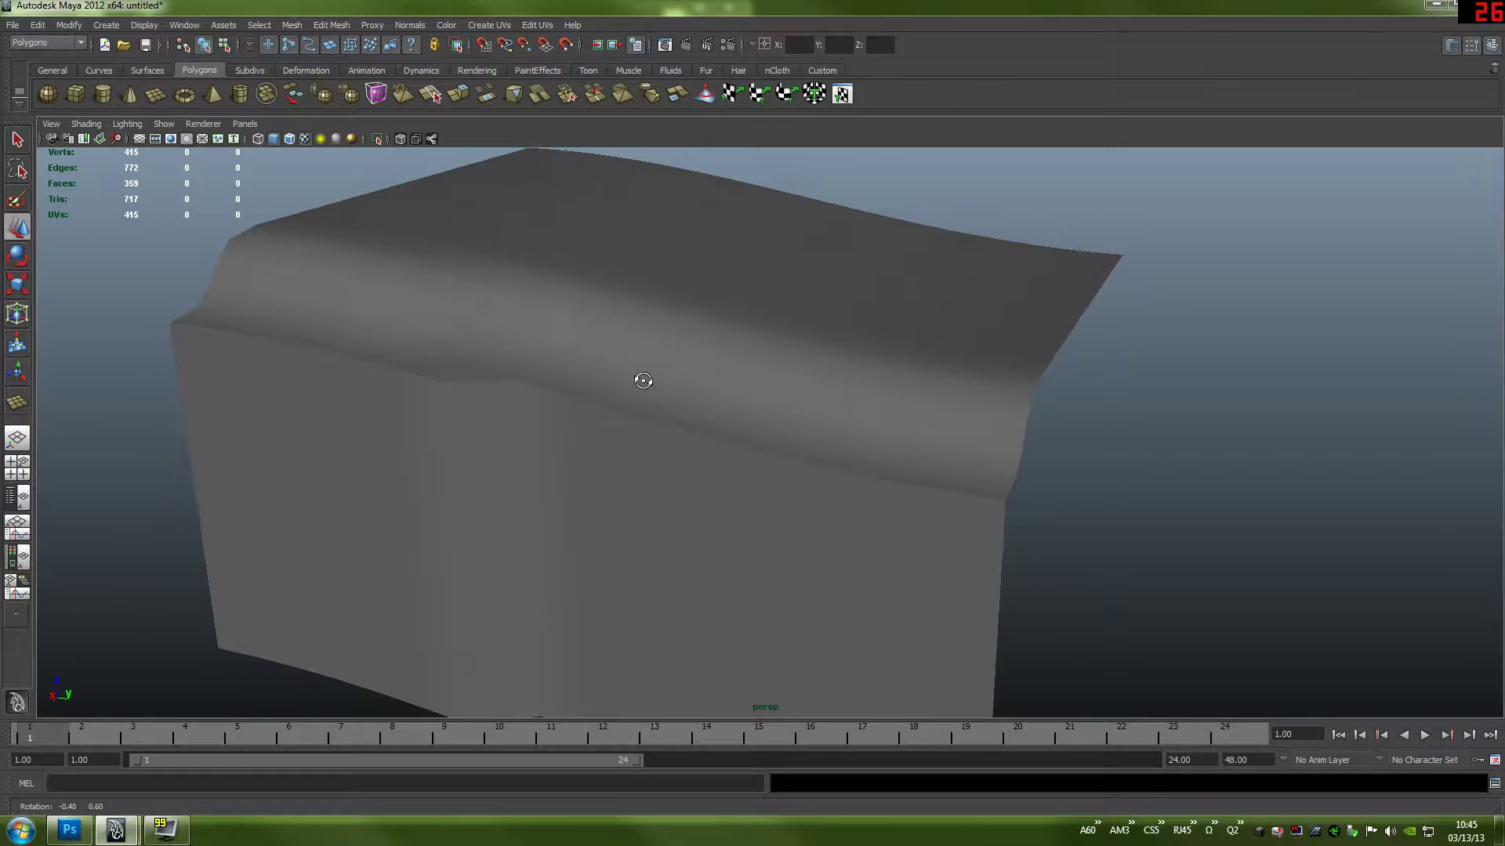
{"action": "scroll", "coordinate": [675, 393], "scroll_direction": "up", "scroll_amount": 3}
{"action": "left_click_drag", "start_coordinate": [675, 392], "coordinate": [571, 356], "text": "alt"}
{"action": "scroll", "coordinate": [624, 383], "scroll_direction": "up", "scroll_amount": 5}
{"action": "scroll", "coordinate": [544, 352], "scroll_direction": "up", "scroll_amount": 2}
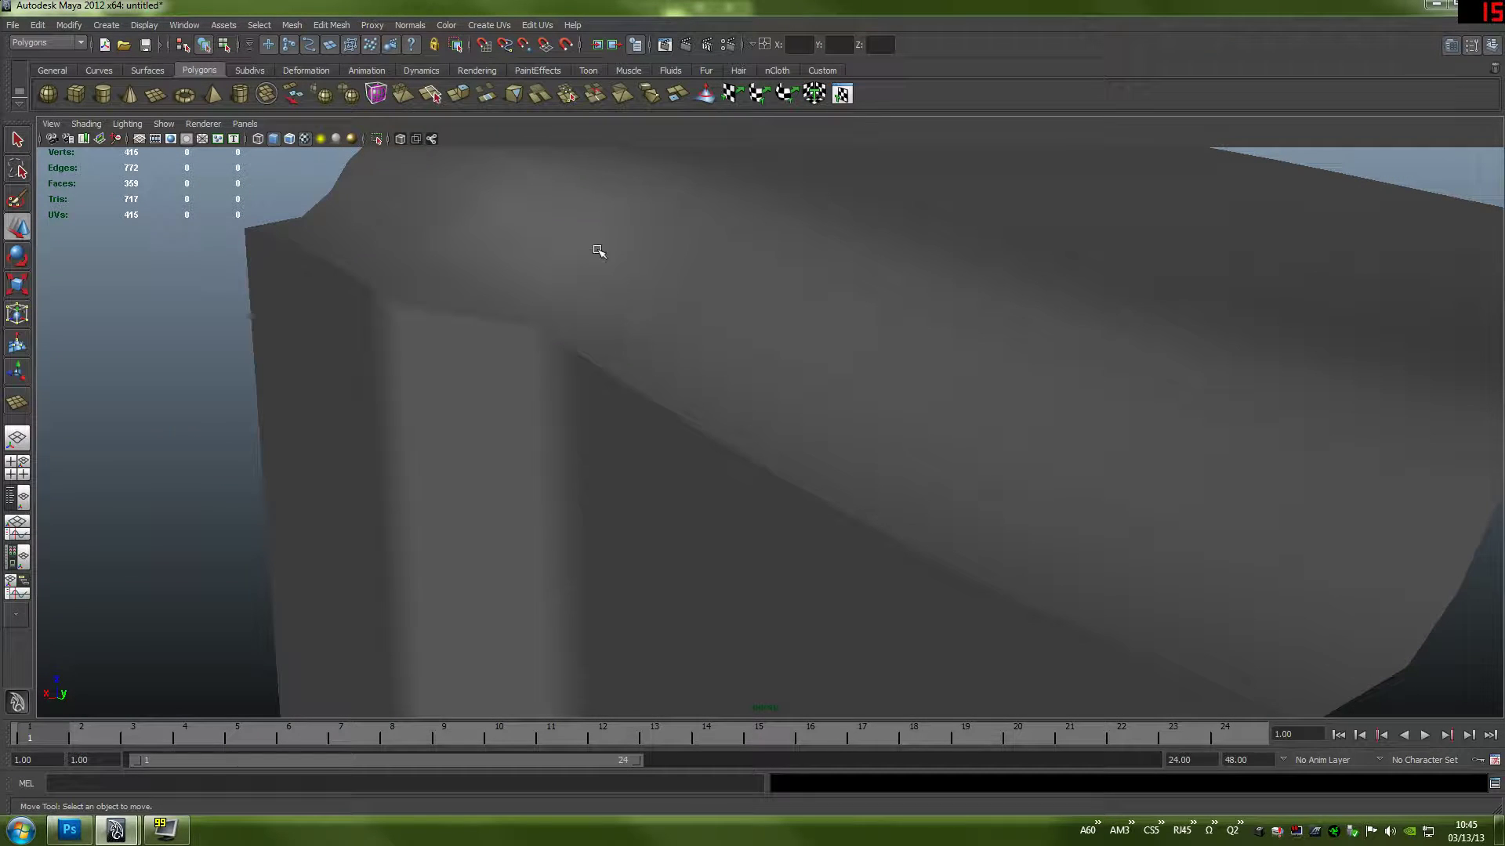
{"action": "left_click_drag", "start_coordinate": [598, 251], "coordinate": [737, 381], "text": "alt"}
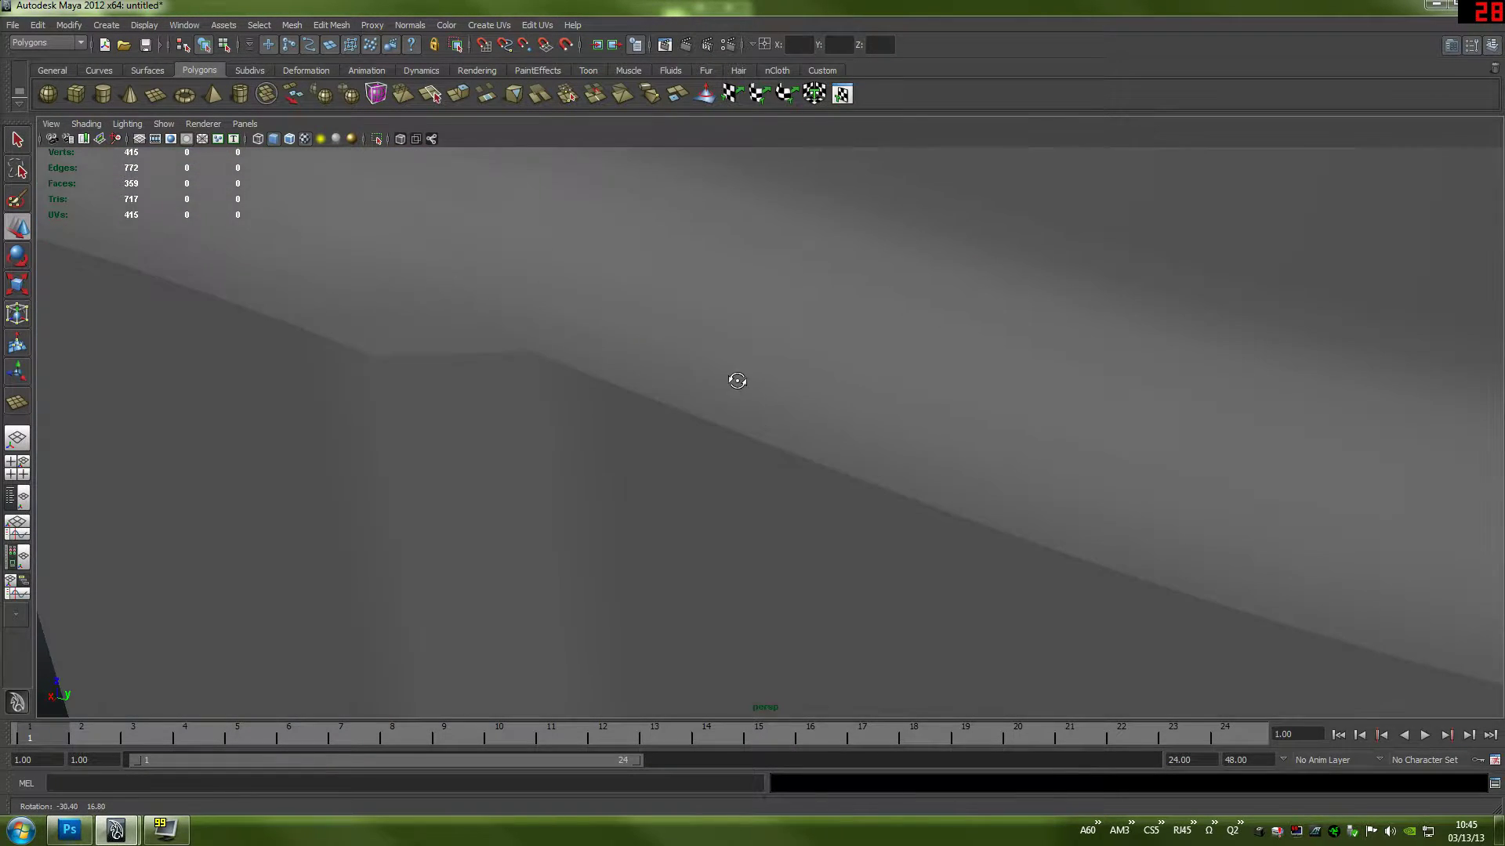
- Select the side panel and center its pivot
{"action": "scroll", "coordinate": [734, 385], "scroll_direction": "down", "scroll_amount": 5}
{"action": "left_click", "coordinate": [715, 473]}
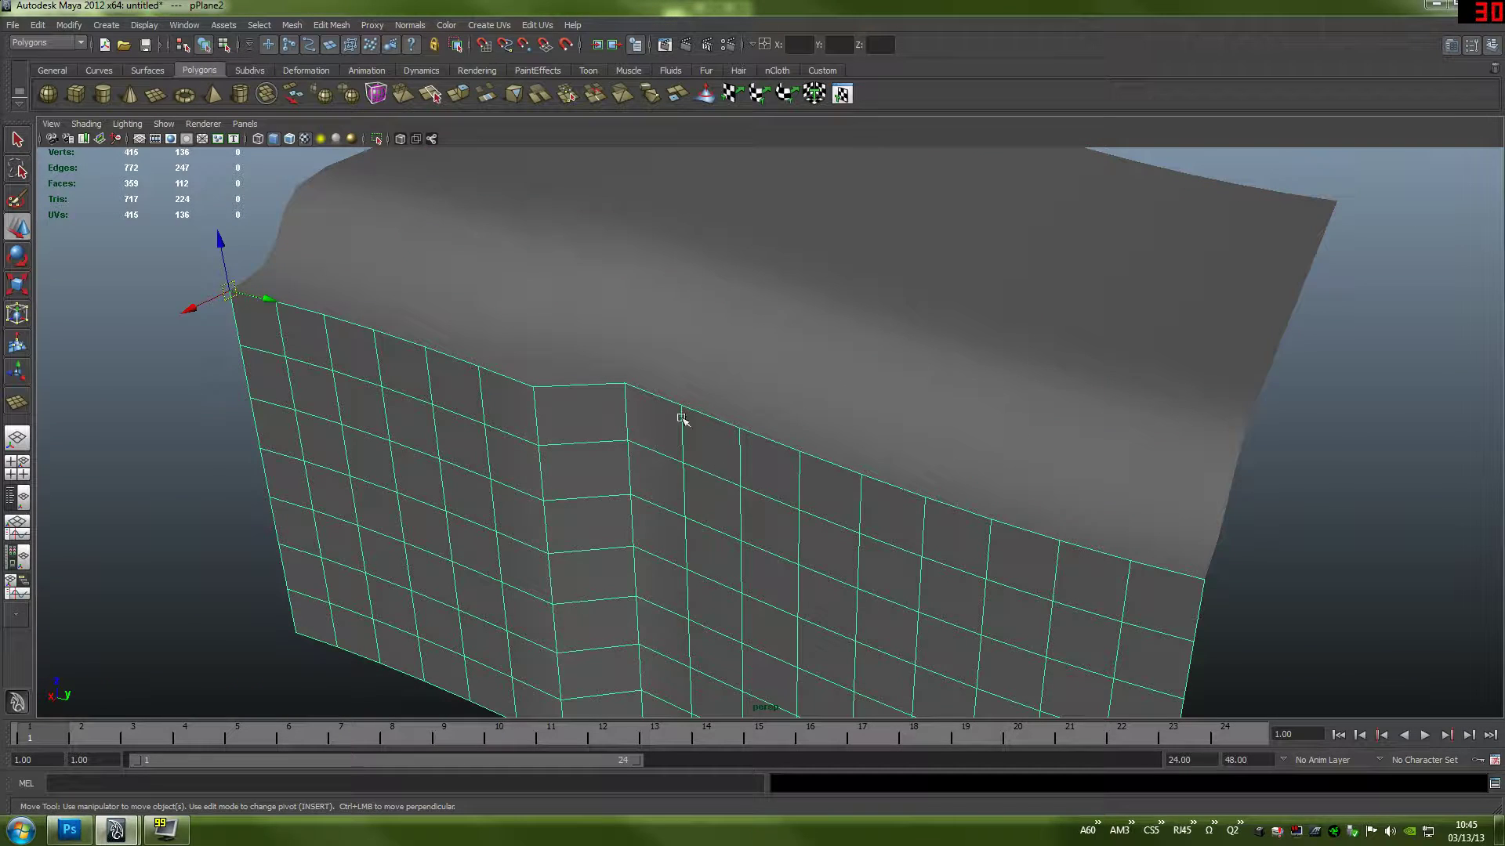
{"action": "left_click", "coordinate": [637, 337]}
{"action": "left_click", "coordinate": [630, 476]}
{"action": "scroll", "coordinate": [605, 353], "scroll_direction": "down", "scroll_amount": 5}
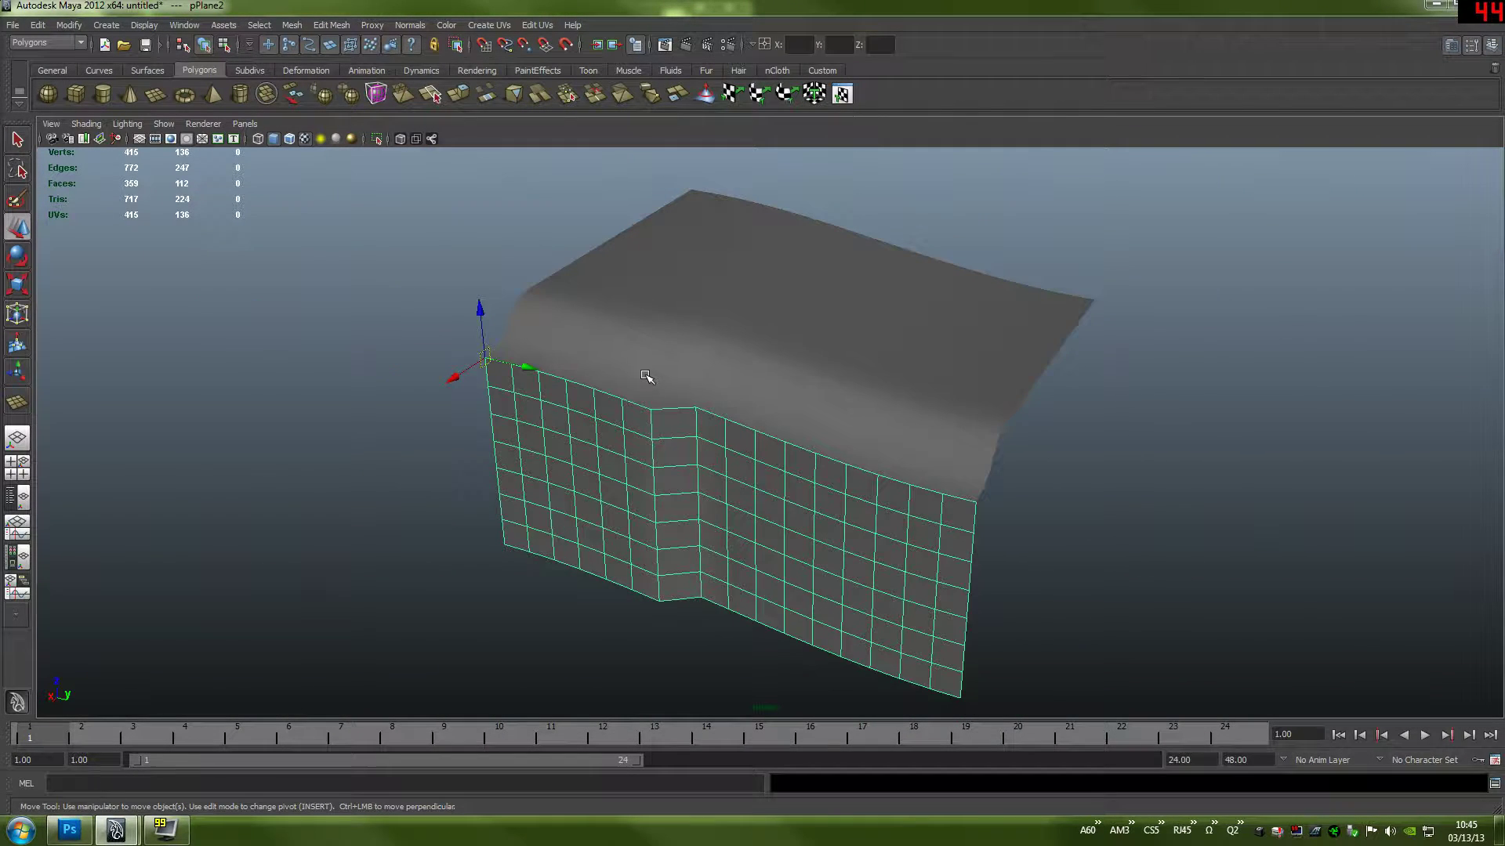
{"action": "left_click", "coordinate": [789, 359]}
{"action": "left_click", "coordinate": [697, 451]}
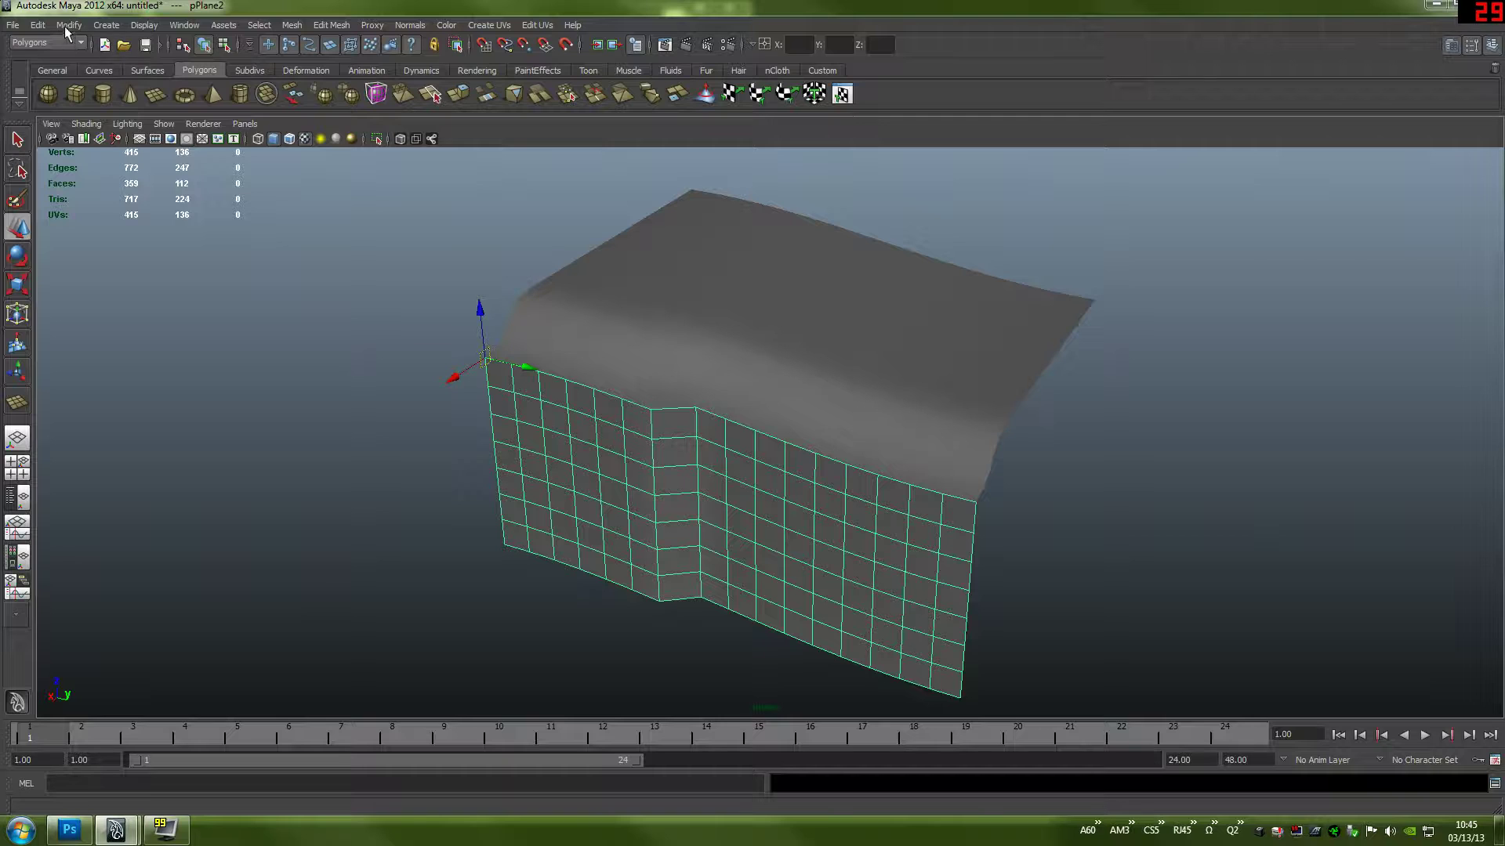
{"action": "left_click", "coordinate": [105, 25]}
{"action": "mouse_move", "coordinate": [69, 25]}
{"action": "left_click", "coordinate": [87, 186]}
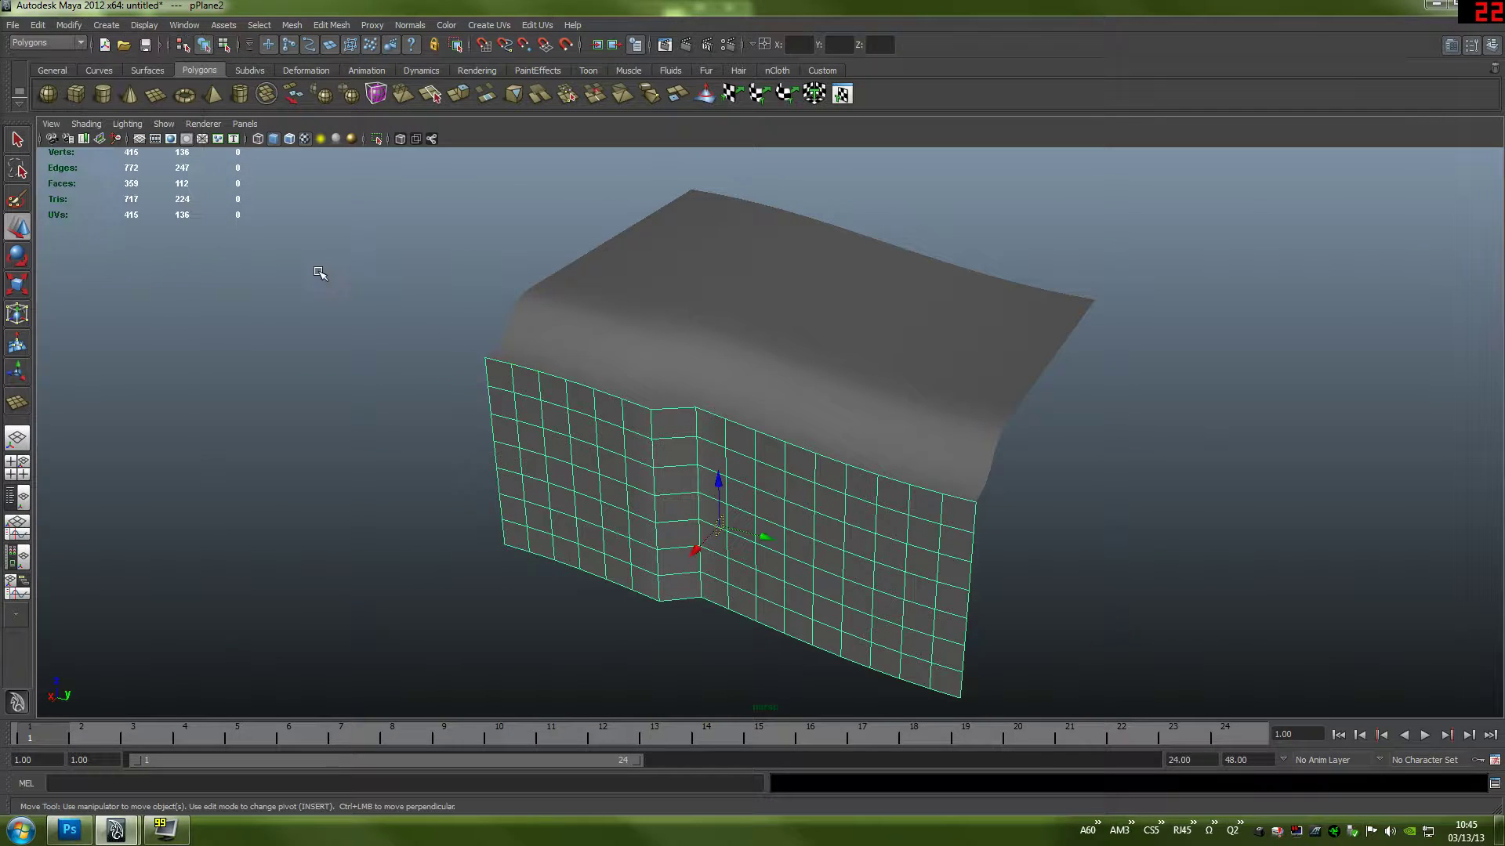
- Select the side panel and the top surface together and combine them into one mesh
{"action": "left_click", "coordinate": [1044, 551]}
{"action": "left_click", "coordinate": [739, 411]}
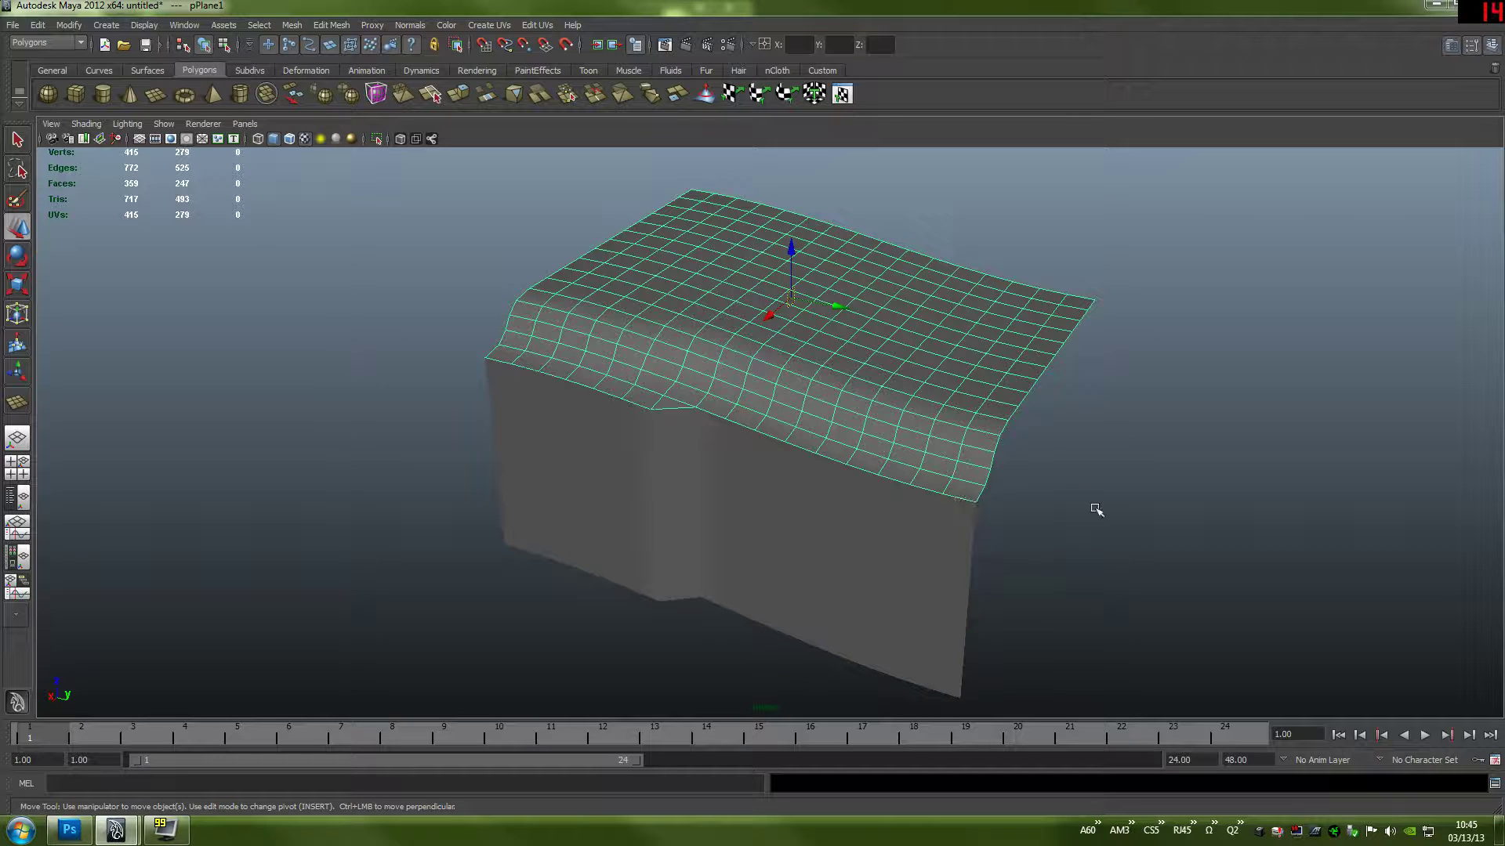
{"action": "scroll", "coordinate": [913, 521], "scroll_direction": "down", "scroll_amount": 5}
{"action": "left_click", "coordinate": [748, 480]}
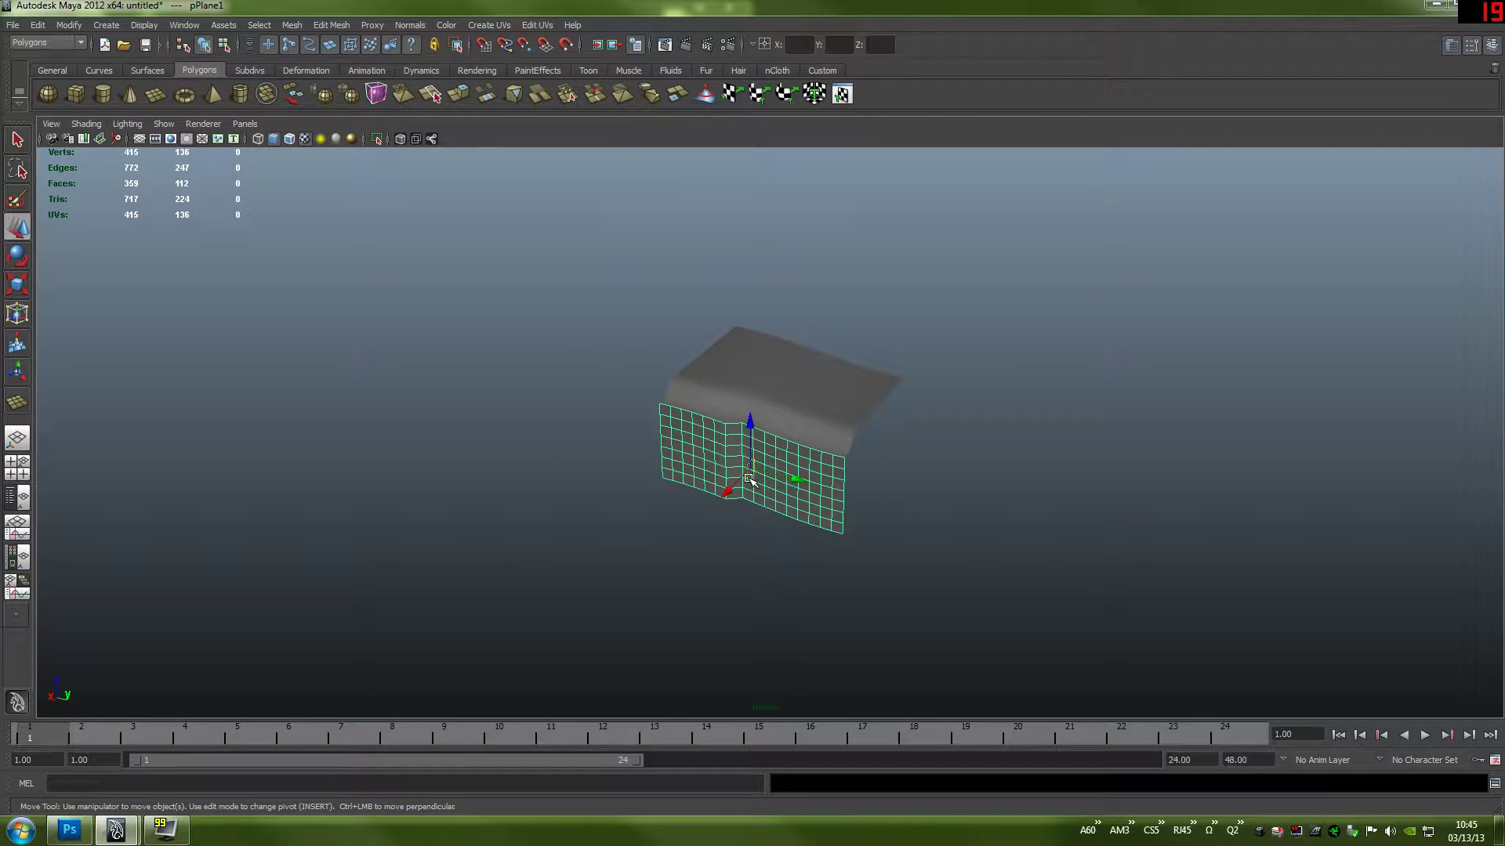
{"action": "left_click", "coordinate": [797, 434]}
{"action": "left_click", "coordinate": [778, 457]}
{"action": "left_click", "coordinate": [787, 409], "text": "shift"}
{"action": "scroll", "coordinate": [819, 419], "scroll_direction": "up", "scroll_amount": 4}
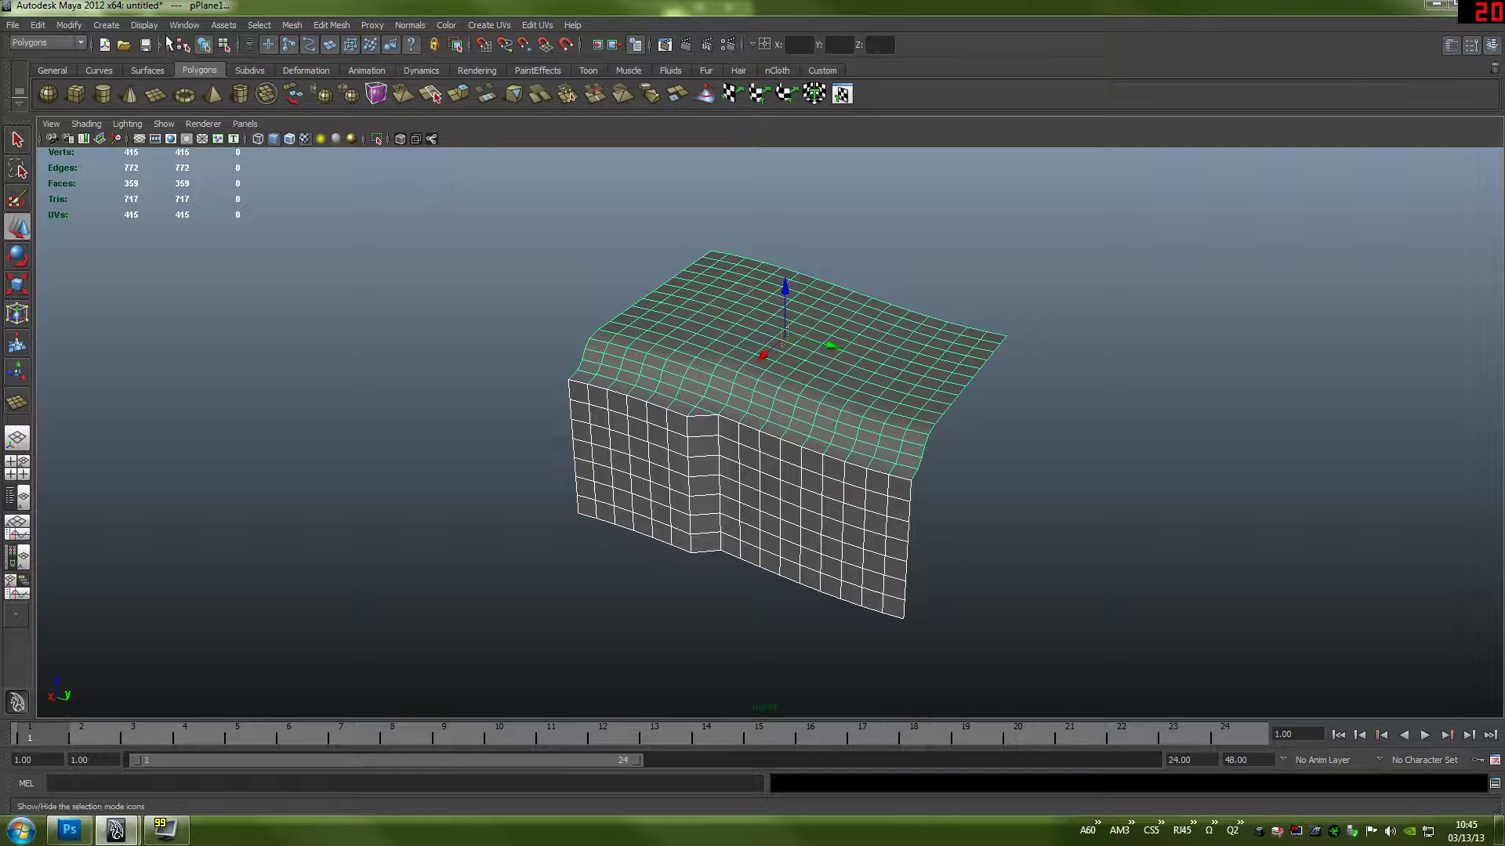
{"action": "left_click", "coordinate": [106, 25]}
{"action": "mouse_move", "coordinate": [290, 26]}
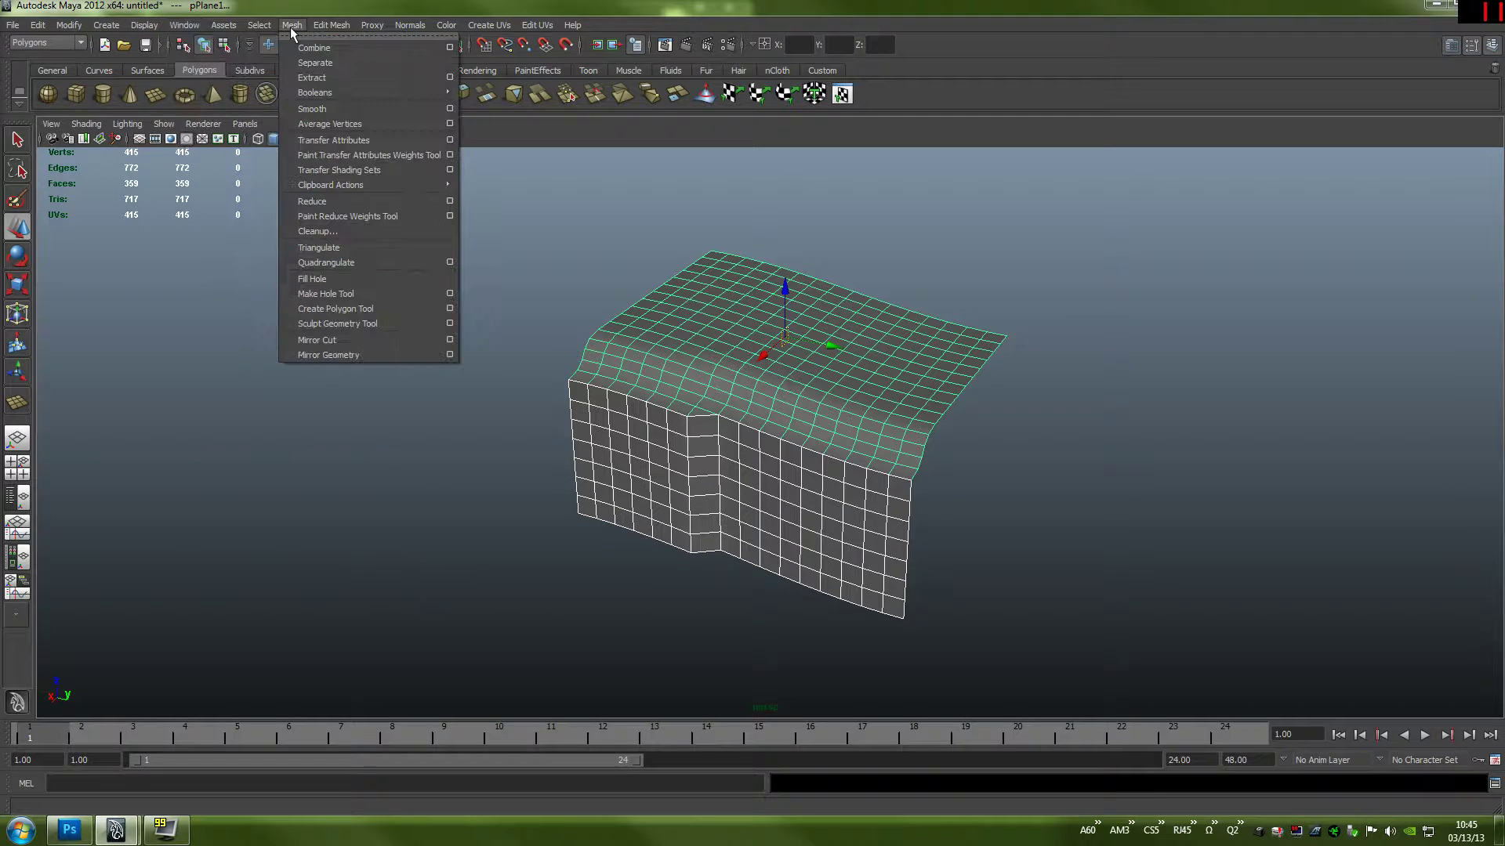
{"action": "left_click", "coordinate": [322, 49]}
{"action": "left_click", "coordinate": [960, 478]}
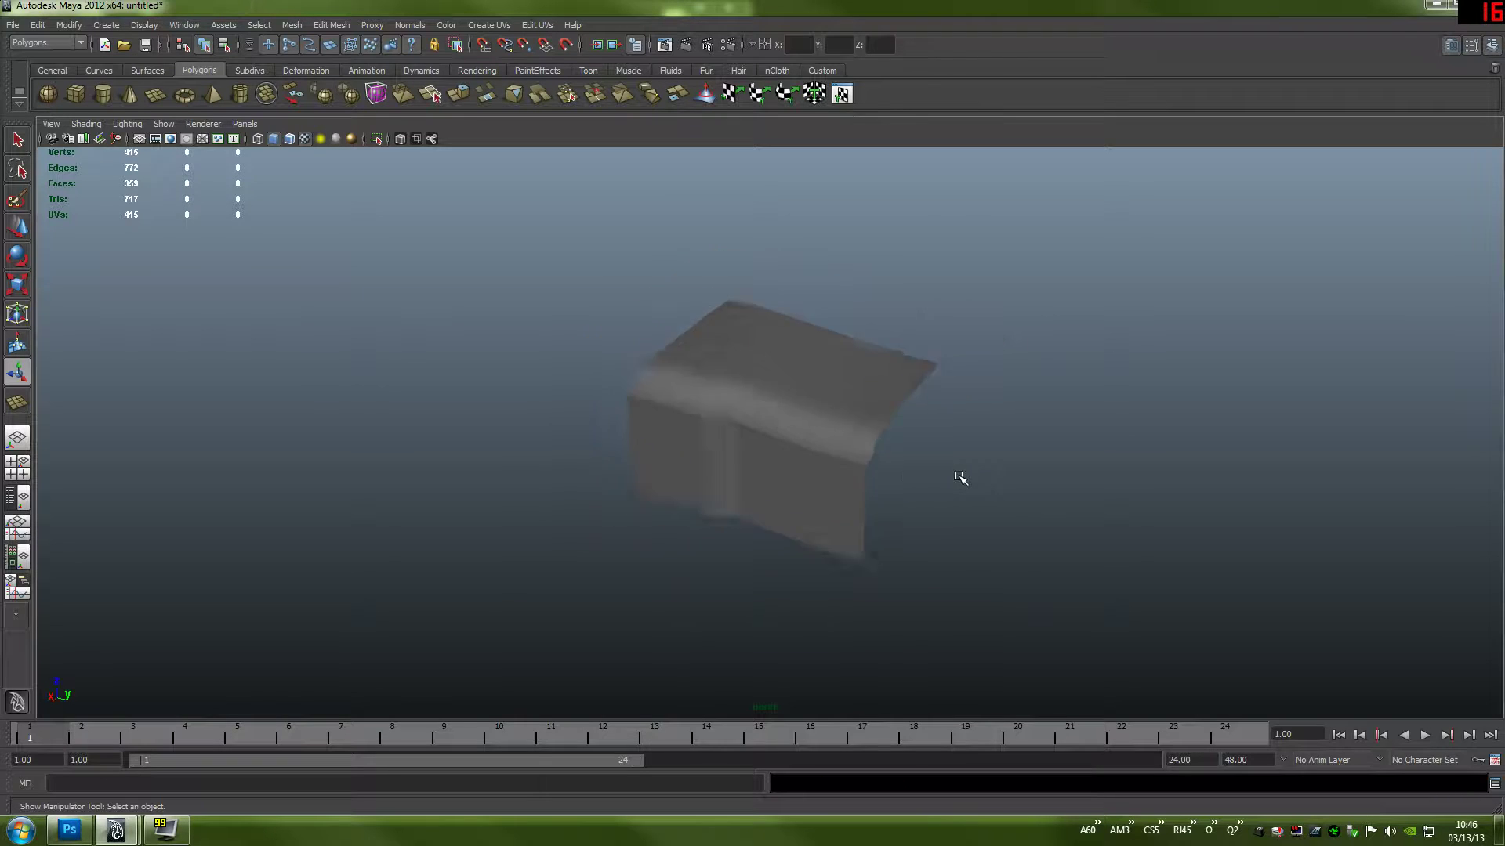
- Try moving the combined mesh's front corner face downward to test the seam, and undo the move
{"action": "right_click_drag", "start_coordinate": [957, 477], "coordinate": [812, 427], "text": "alt"}
{"action": "left_click", "coordinate": [814, 425]}
{"action": "left_click_drag", "start_coordinate": [815, 423], "coordinate": [762, 419], "text": "alt"}
{"action": "right_click_drag", "start_coordinate": [762, 419], "coordinate": [824, 437], "text": "alt"}
{"action": "middle_click_drag", "start_coordinate": [827, 442], "coordinate": [775, 403], "text": "alt"}
{"action": "scroll", "coordinate": [715, 426], "scroll_direction": "up", "scroll_amount": 6}
{"action": "scroll", "coordinate": [883, 356], "scroll_direction": "up", "scroll_amount": 3}
{"action": "right_click_drag", "start_coordinate": [866, 447], "coordinate": [865, 486]}
{"action": "left_click", "coordinate": [877, 500]}
{"action": "key", "text": "w"}
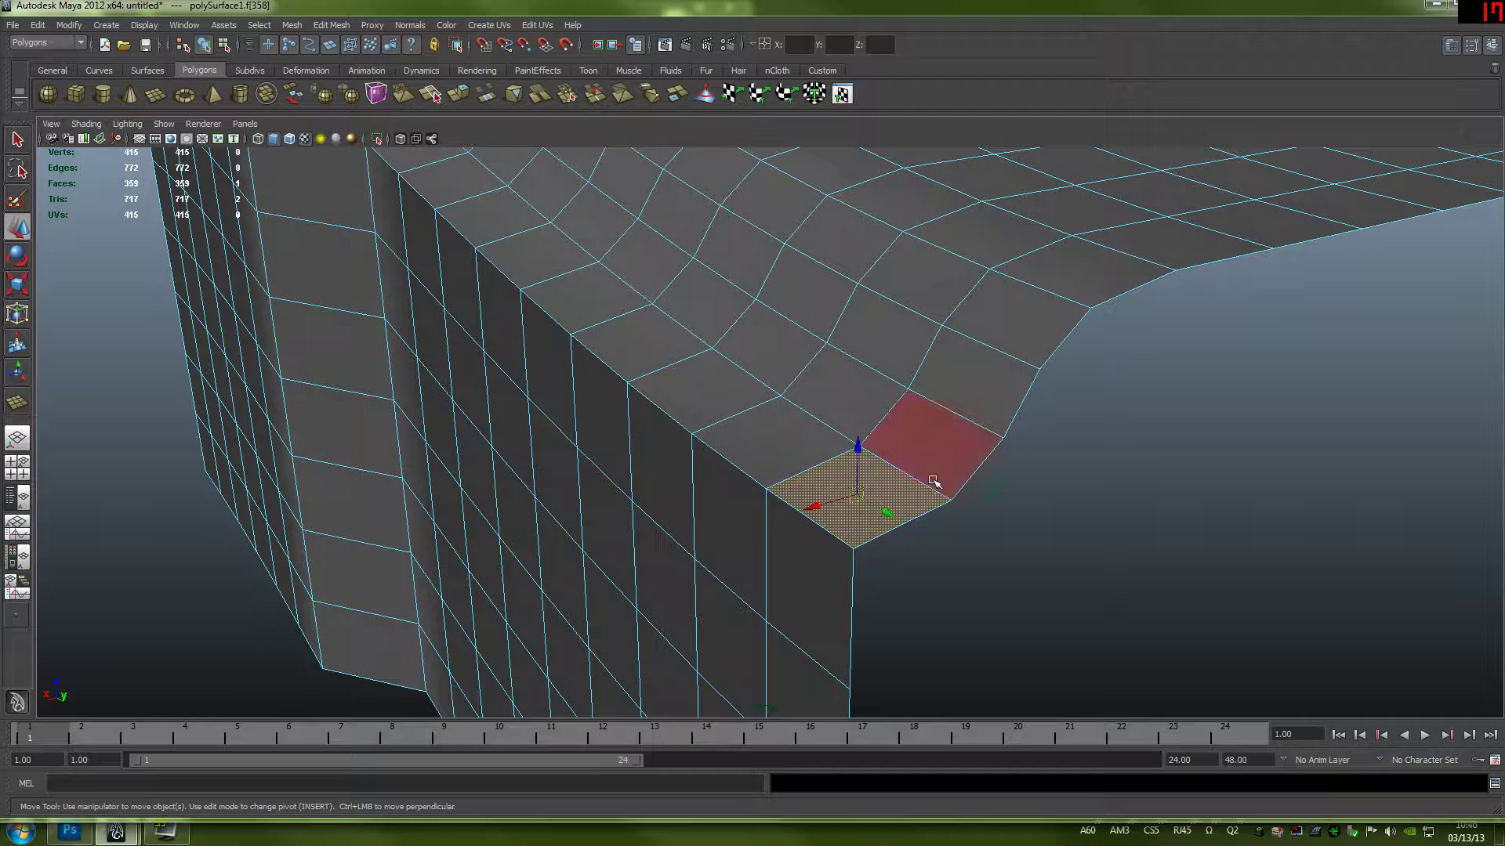
{"action": "mouse_move", "coordinate": [859, 441]}
{"action": "left_mouse_down"}
{"action": "mouse_move", "coordinate": [858, 345]}
{"action": "mouse_move", "coordinate": [858, 549]}
{"action": "mouse_move", "coordinate": [848, 462]}
{"action": "left_mouse_up"}
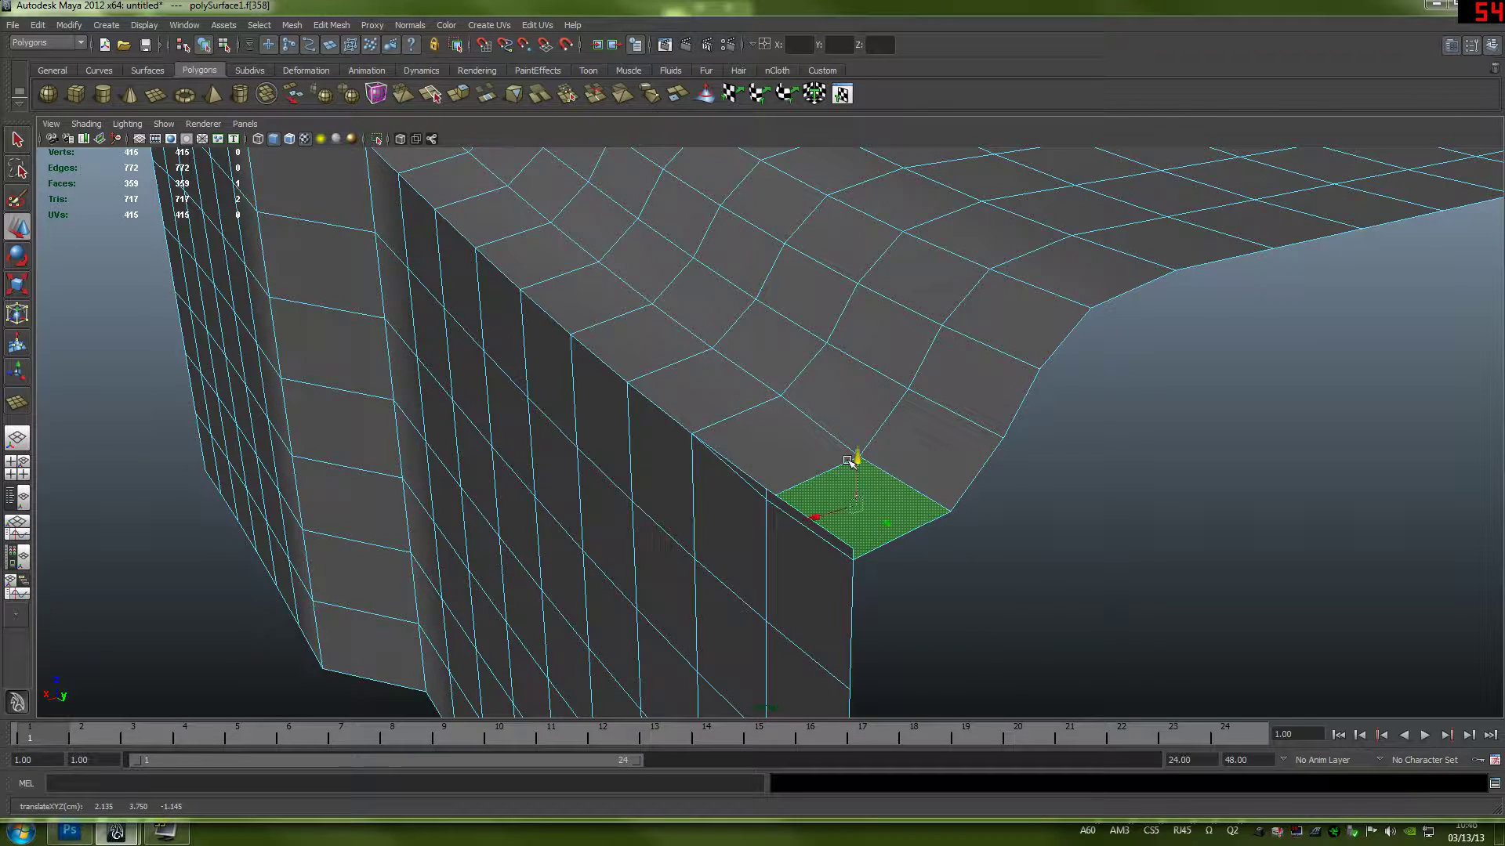
{"action": "key", "text": "ctrl+z"}
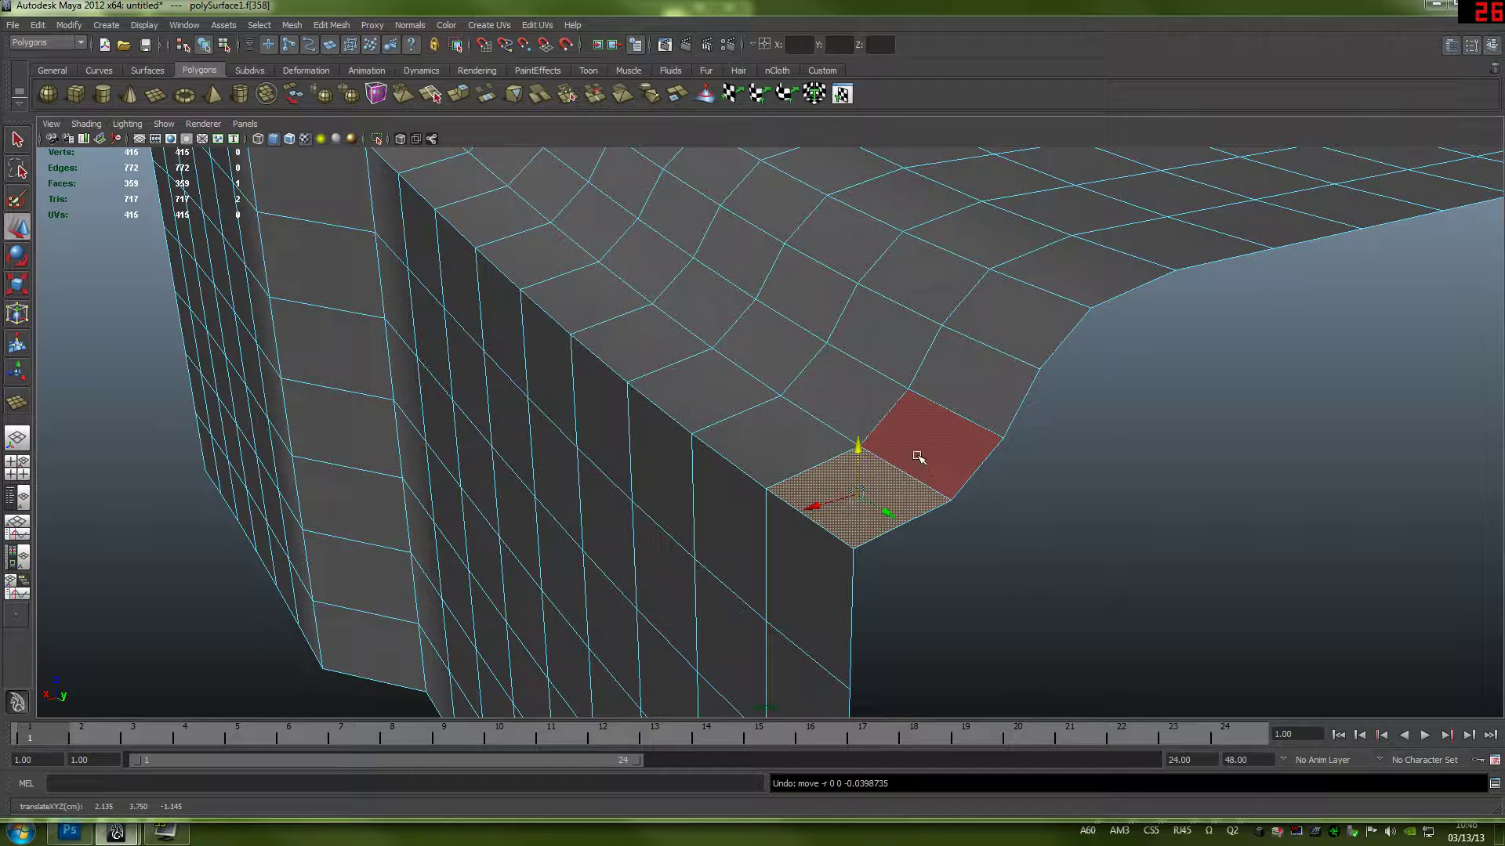
- Switch back to object mode and move the whole combined mesh up by about 0.11 cm
{"action": "left_click", "coordinate": [1036, 504]}
{"action": "left_click", "coordinate": [848, 431]}
{"action": "right_click_drag", "start_coordinate": [847, 434], "coordinate": [879, 420]}
{"action": "scroll", "coordinate": [880, 421], "scroll_direction": "down", "scroll_amount": 1}
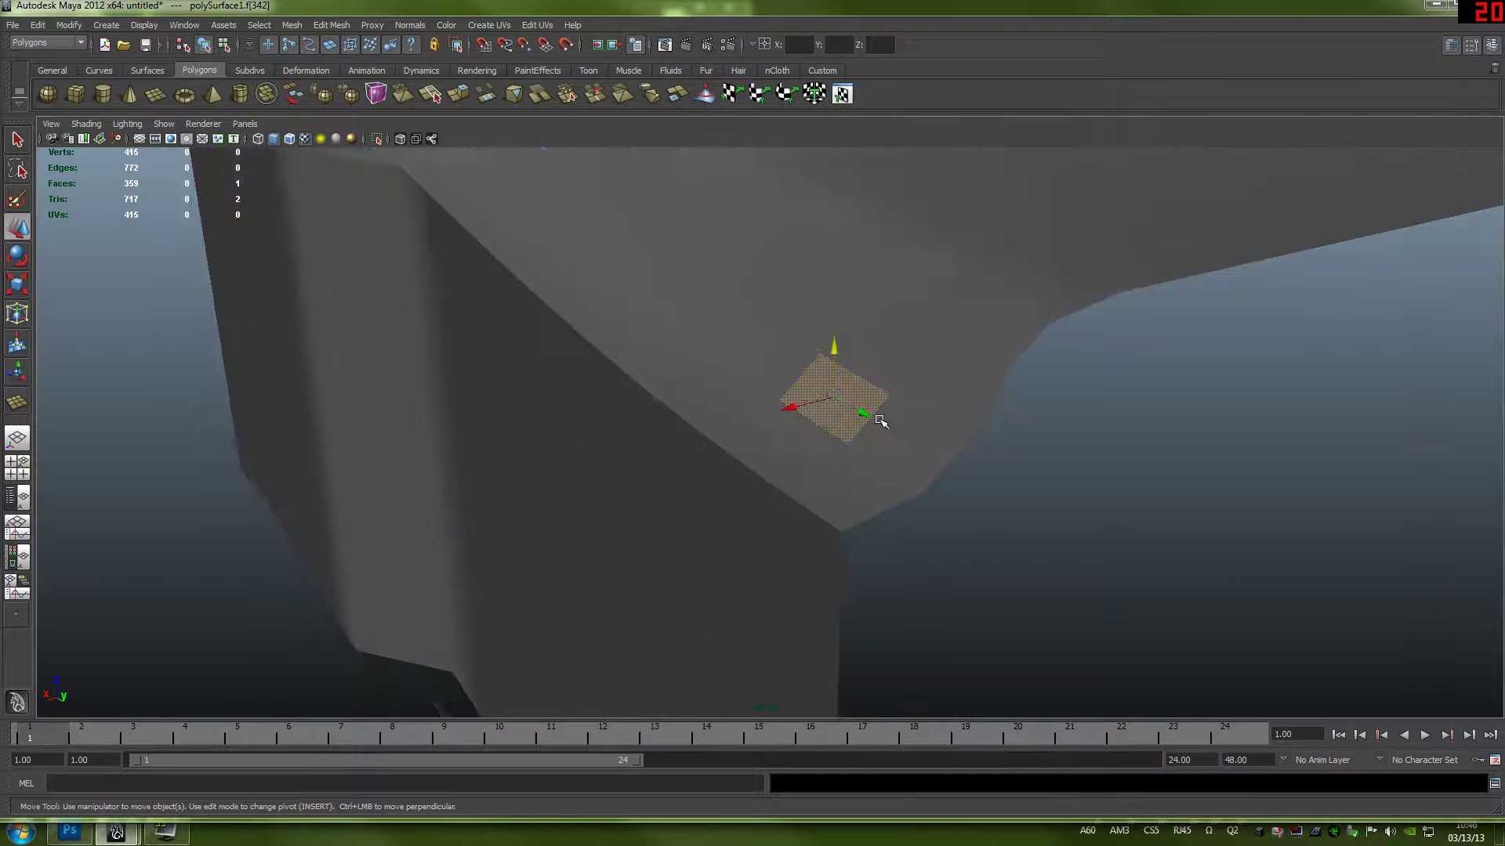
{"action": "scroll", "coordinate": [877, 422], "scroll_direction": "down", "scroll_amount": 5}
{"action": "scroll", "coordinate": [797, 326], "scroll_direction": "down", "scroll_amount": 4}
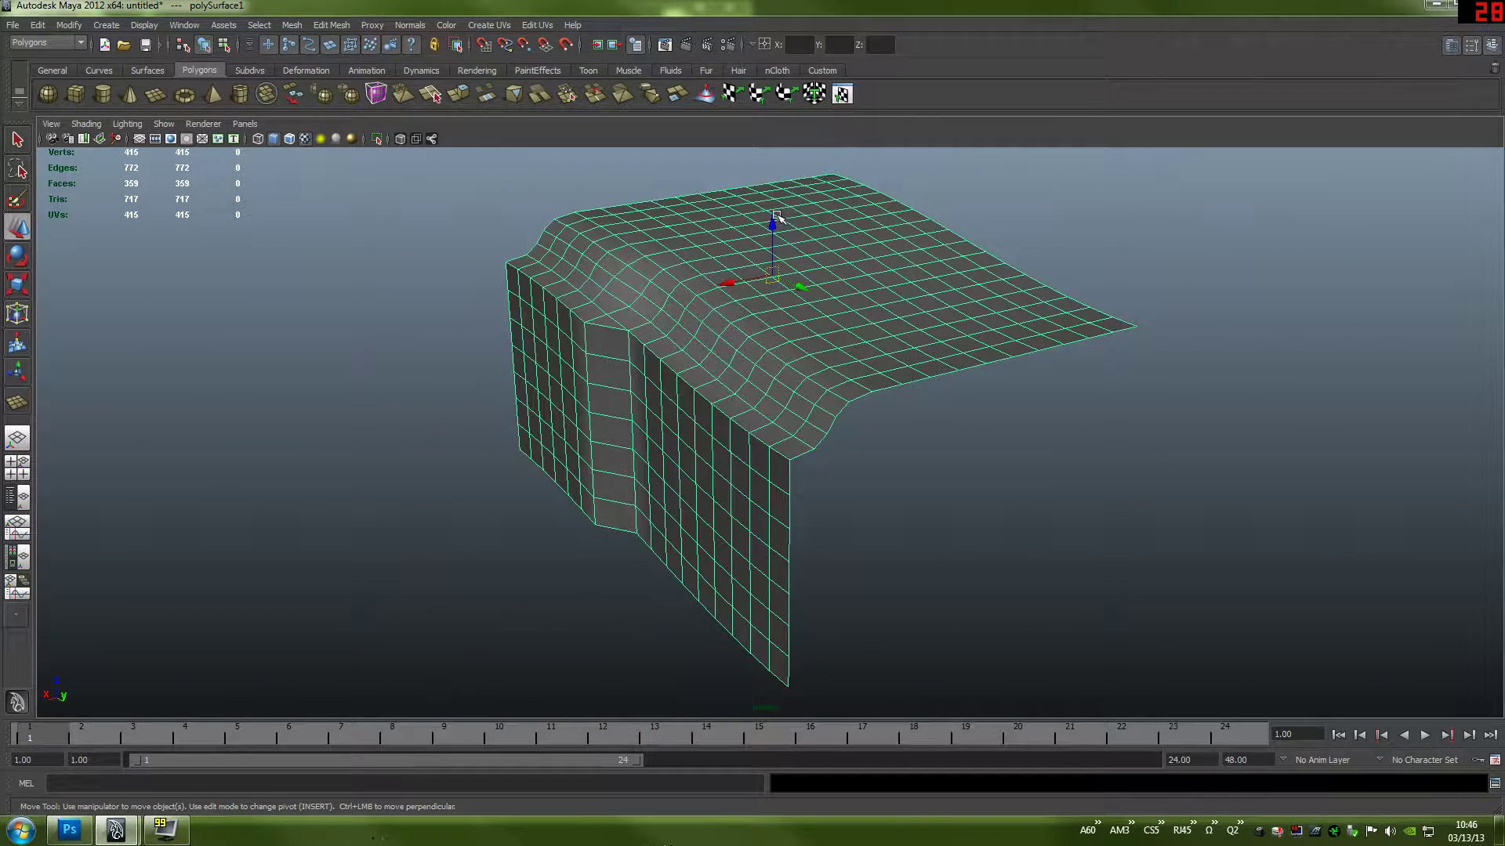
{"action": "mouse_move", "coordinate": [780, 205]}
{"action": "left_mouse_down"}
{"action": "mouse_move", "coordinate": [799, 247]}
{"action": "mouse_move", "coordinate": [796, 213]}
{"action": "left_mouse_up"}
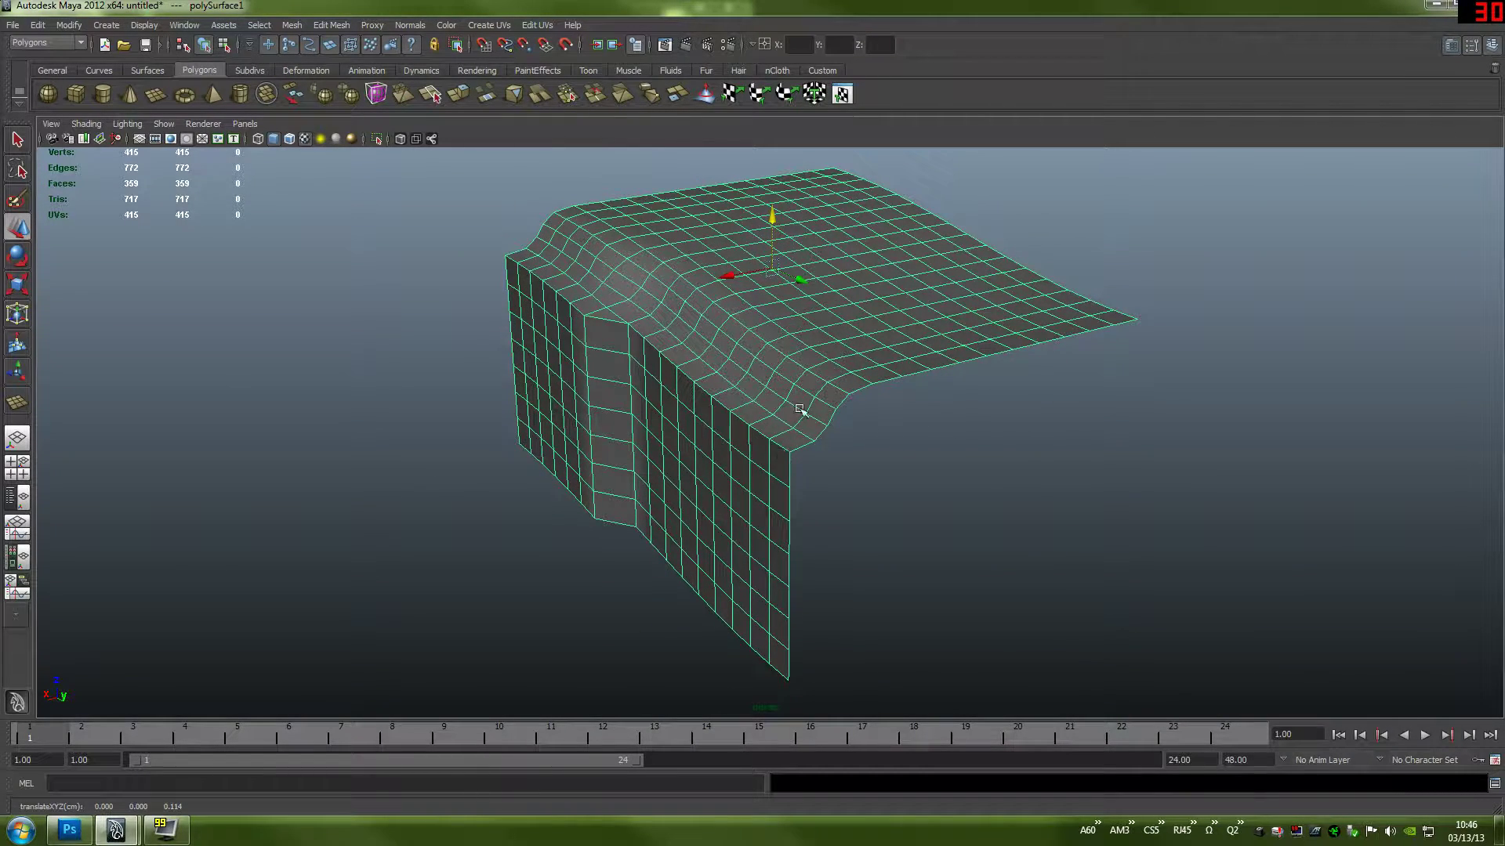
{"action": "left_click", "coordinate": [927, 463]}
- Select all vertices of the combined mesh and merge the overlapping ones
{"action": "scroll", "coordinate": [782, 414], "scroll_direction": "up", "scroll_amount": 6}
{"action": "middle_click_drag", "start_coordinate": [782, 415], "coordinate": [762, 383], "text": "alt"}
{"action": "middle_click_drag", "start_coordinate": [648, 369], "coordinate": [846, 392], "text": "alt"}
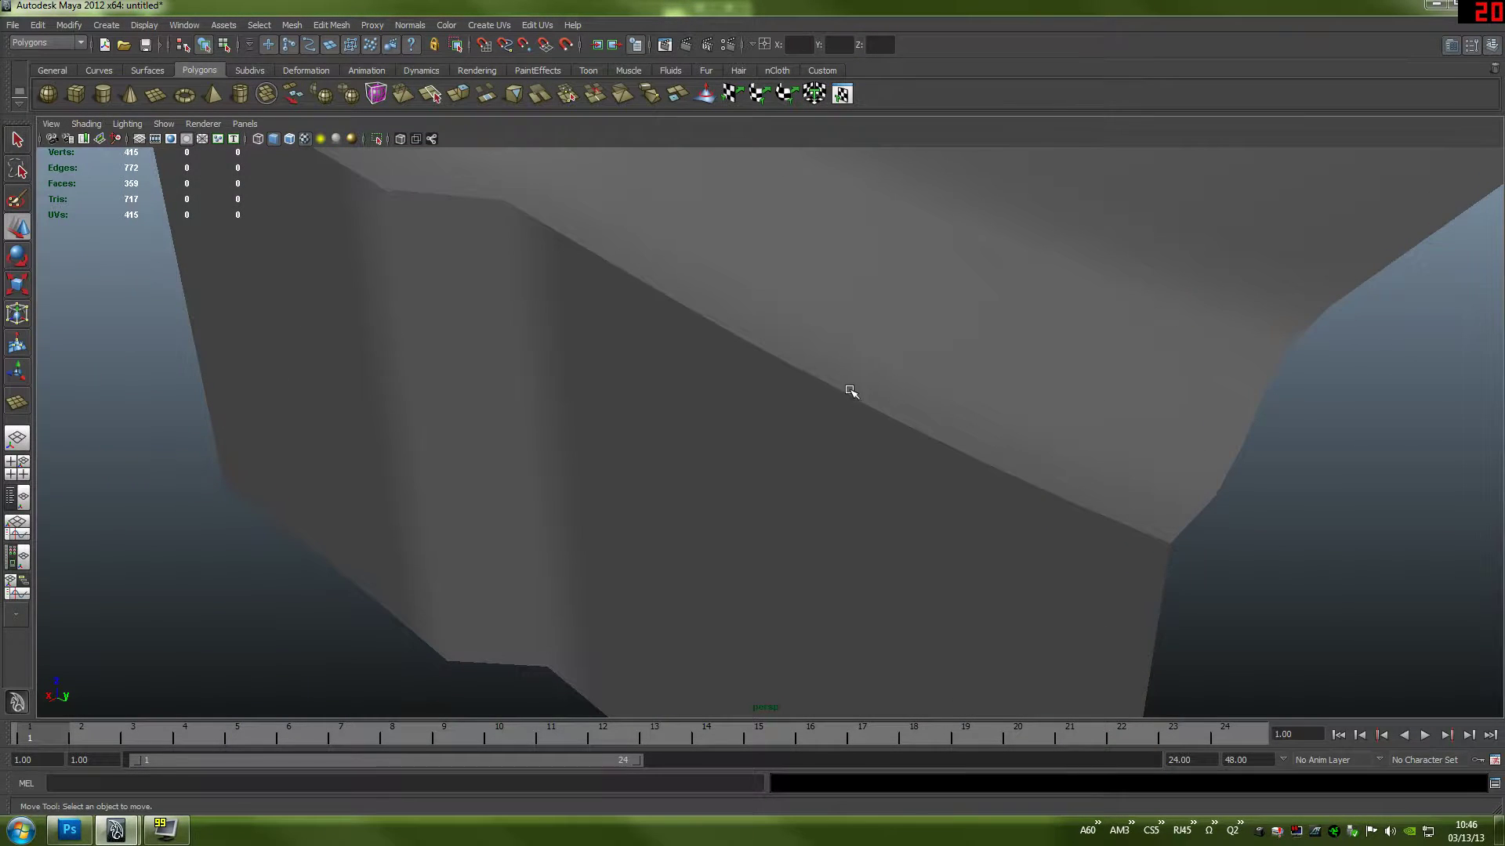
{"action": "left_click", "coordinate": [847, 391]}
{"action": "left_click_drag", "start_coordinate": [846, 392], "coordinate": [746, 377], "text": "alt"}
{"action": "right_click_drag", "start_coordinate": [742, 362], "coordinate": [674, 362]}
{"action": "scroll", "coordinate": [886, 478], "scroll_direction": "down", "scroll_amount": 6}
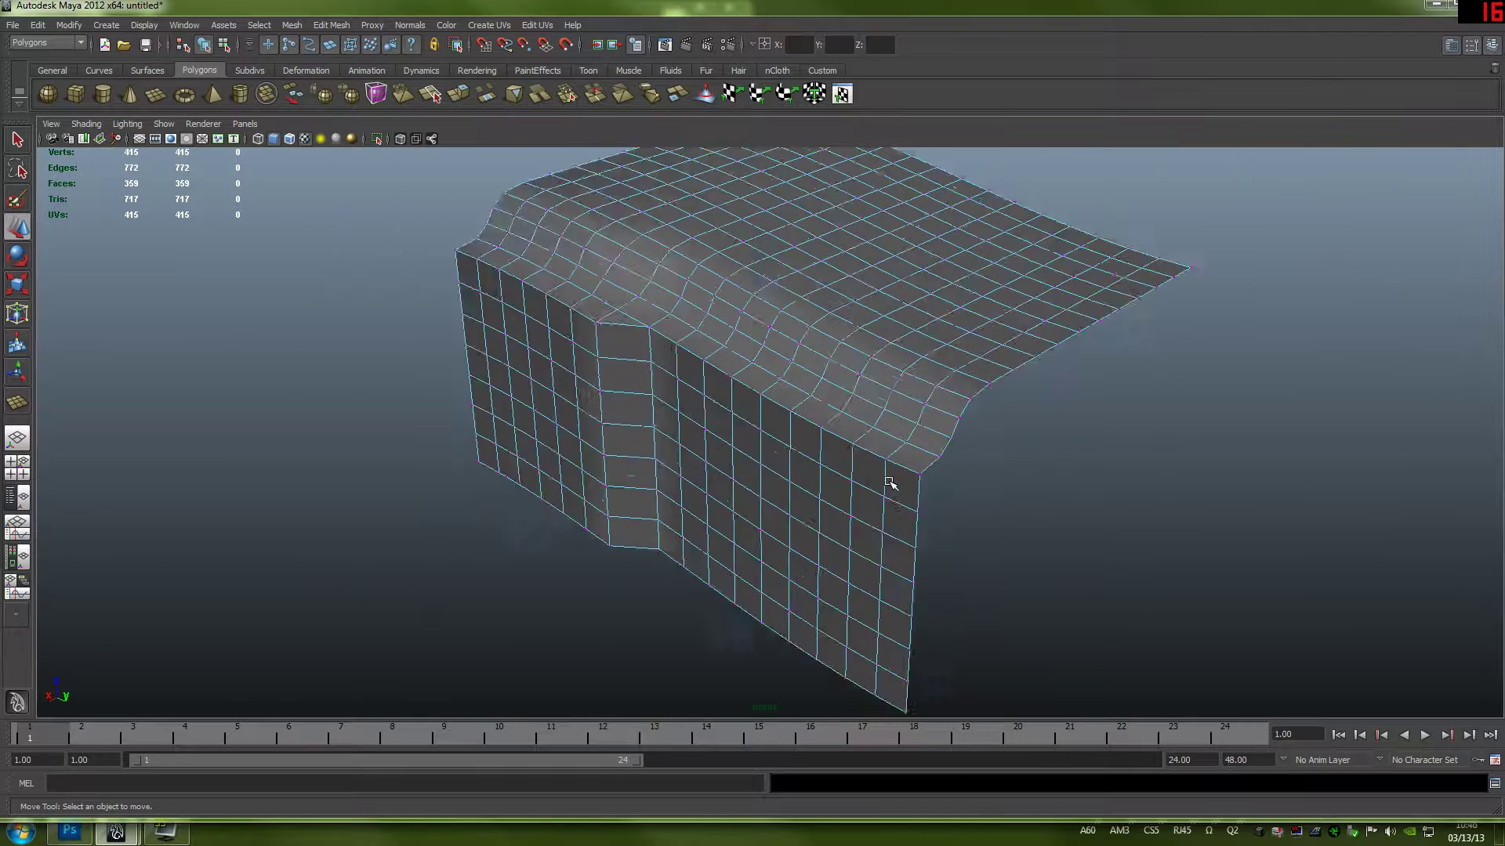
{"action": "left_click_drag", "start_coordinate": [1003, 250], "coordinate": [517, 661]}
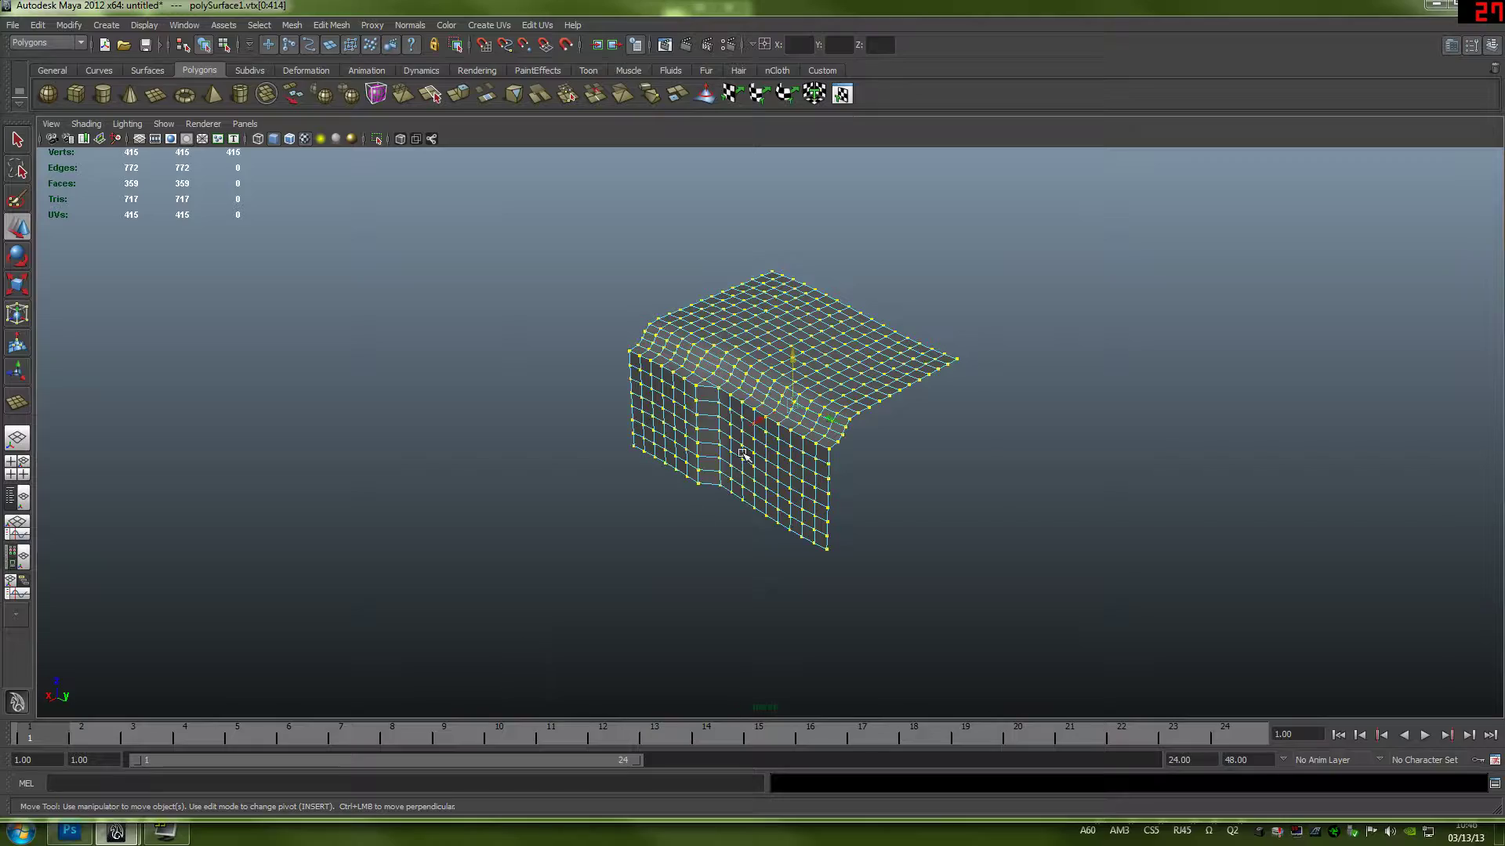
{"action": "scroll", "coordinate": [807, 450], "scroll_direction": "up", "scroll_amount": 8}
{"action": "mouse_move", "coordinate": [881, 421]}
{"action": "left_mouse_down", "text": "alt"}
{"action": "mouse_move", "coordinate": [846, 397]}
{"action": "mouse_move", "coordinate": [870, 428]}
{"action": "left_mouse_up", "text": "alt"}
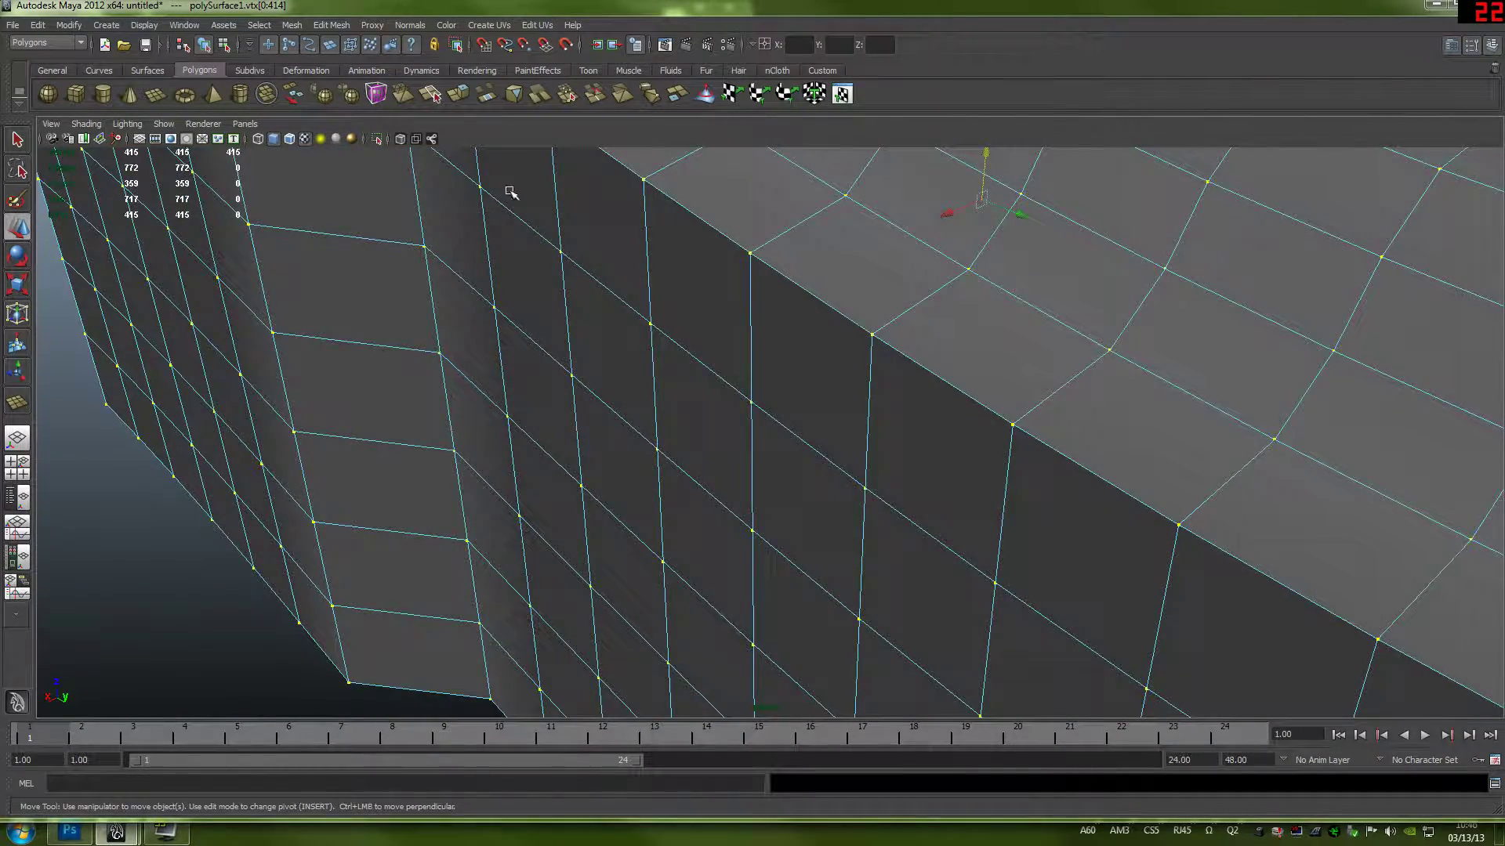
{"action": "left_click", "coordinate": [323, 25]}
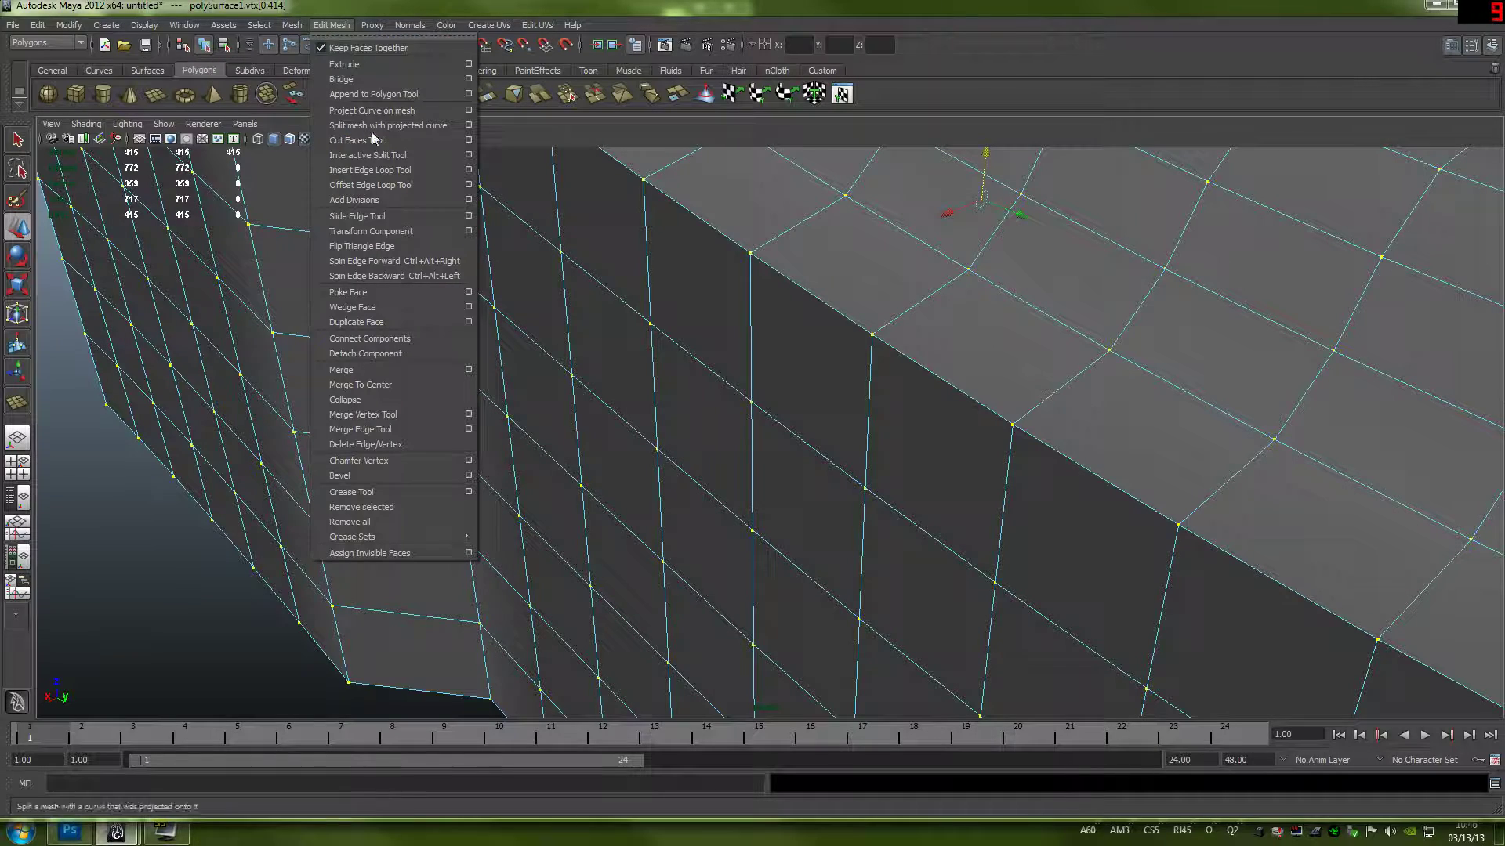
{"action": "left_click", "coordinate": [443, 370]}
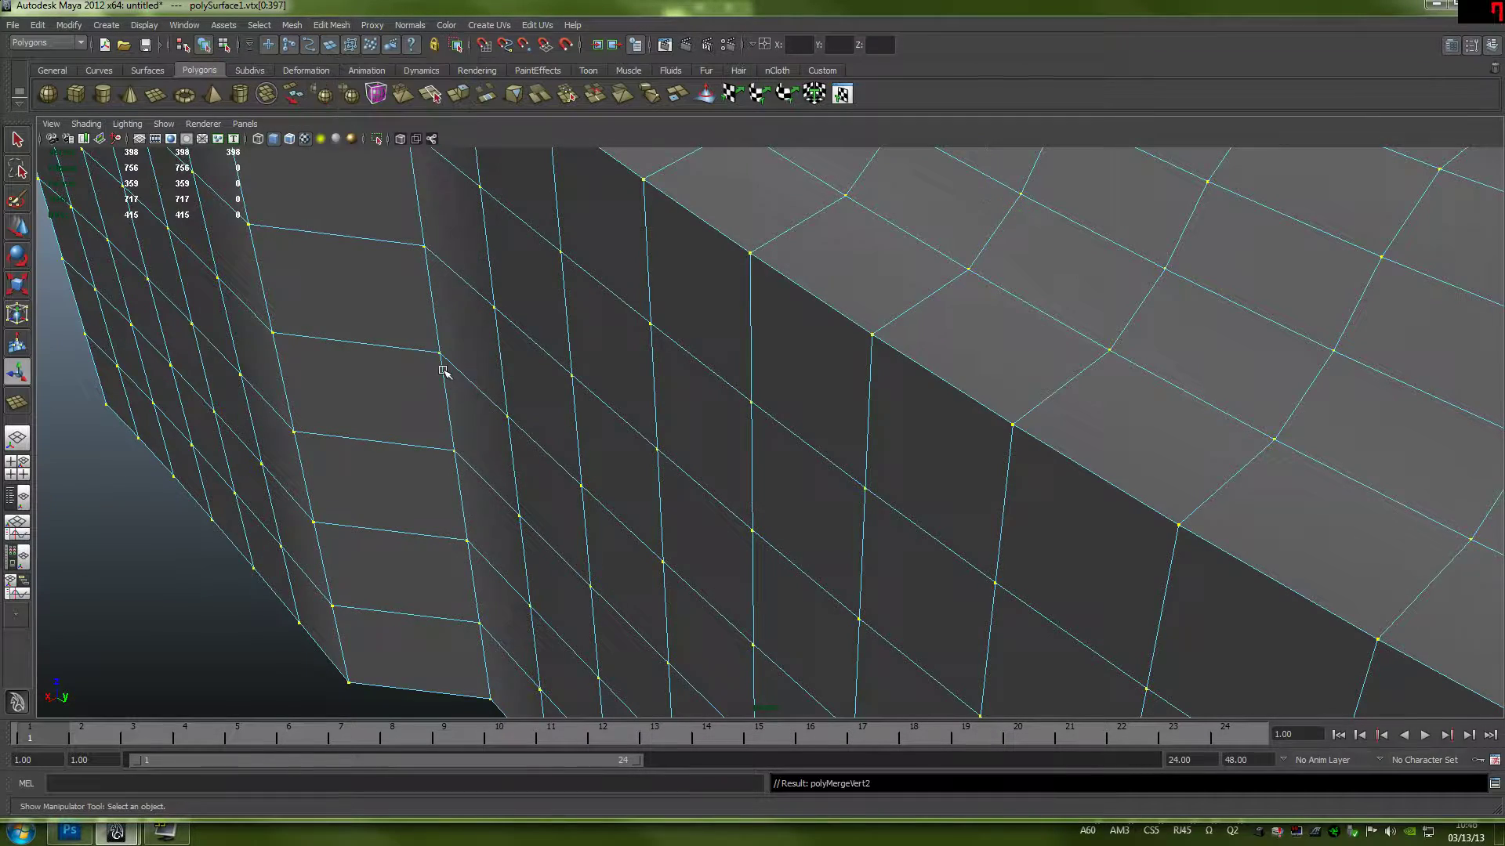
- Try moving the front corner face vertically to check that the merged seam holds together
{"action": "left_click_drag", "start_coordinate": [1011, 423], "coordinate": [958, 435], "text": "alt"}
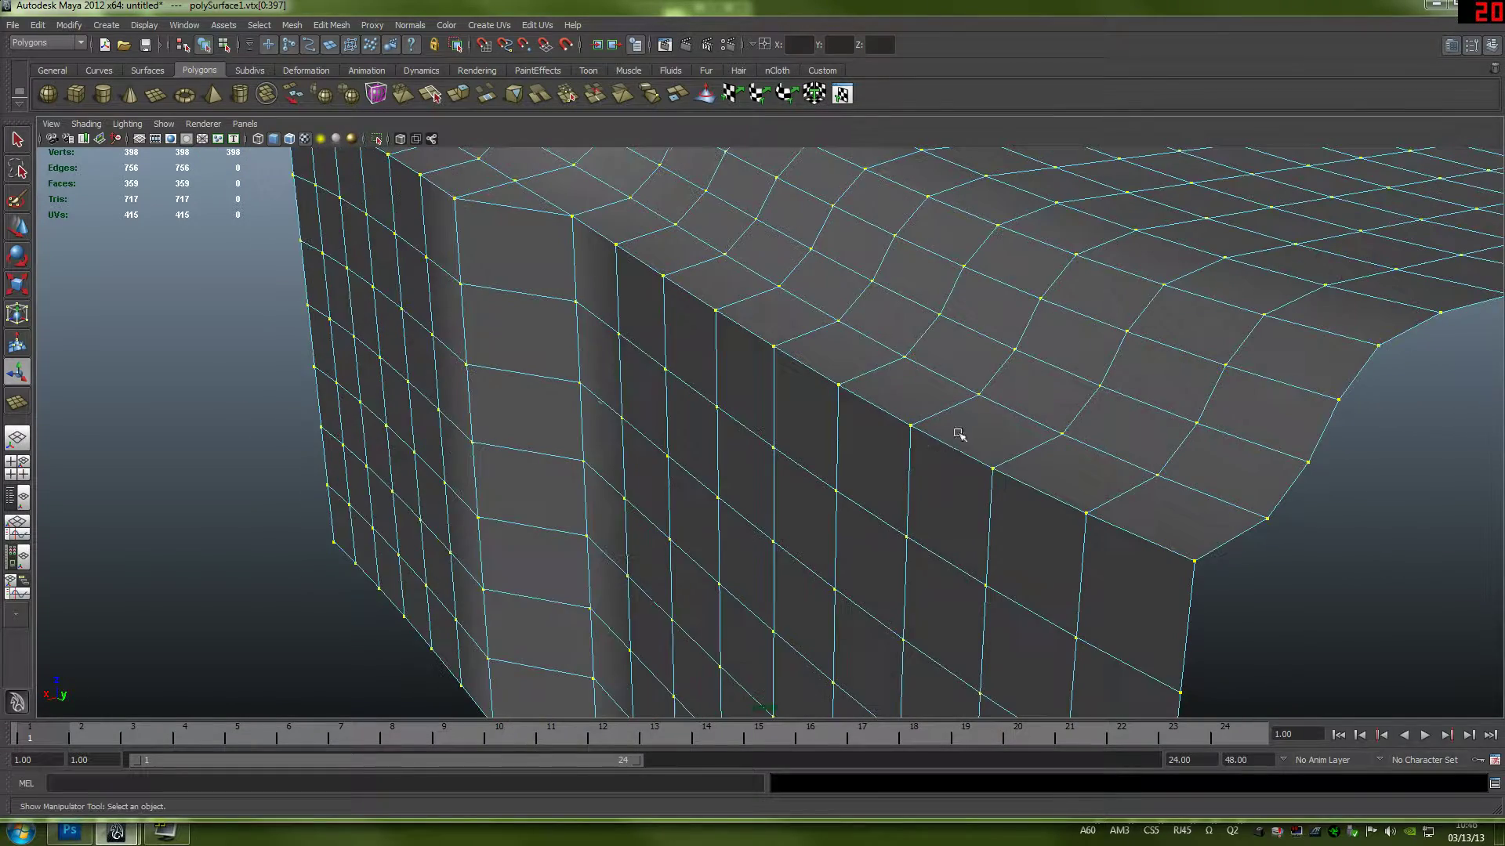
{"action": "right_click", "coordinate": [936, 446]}
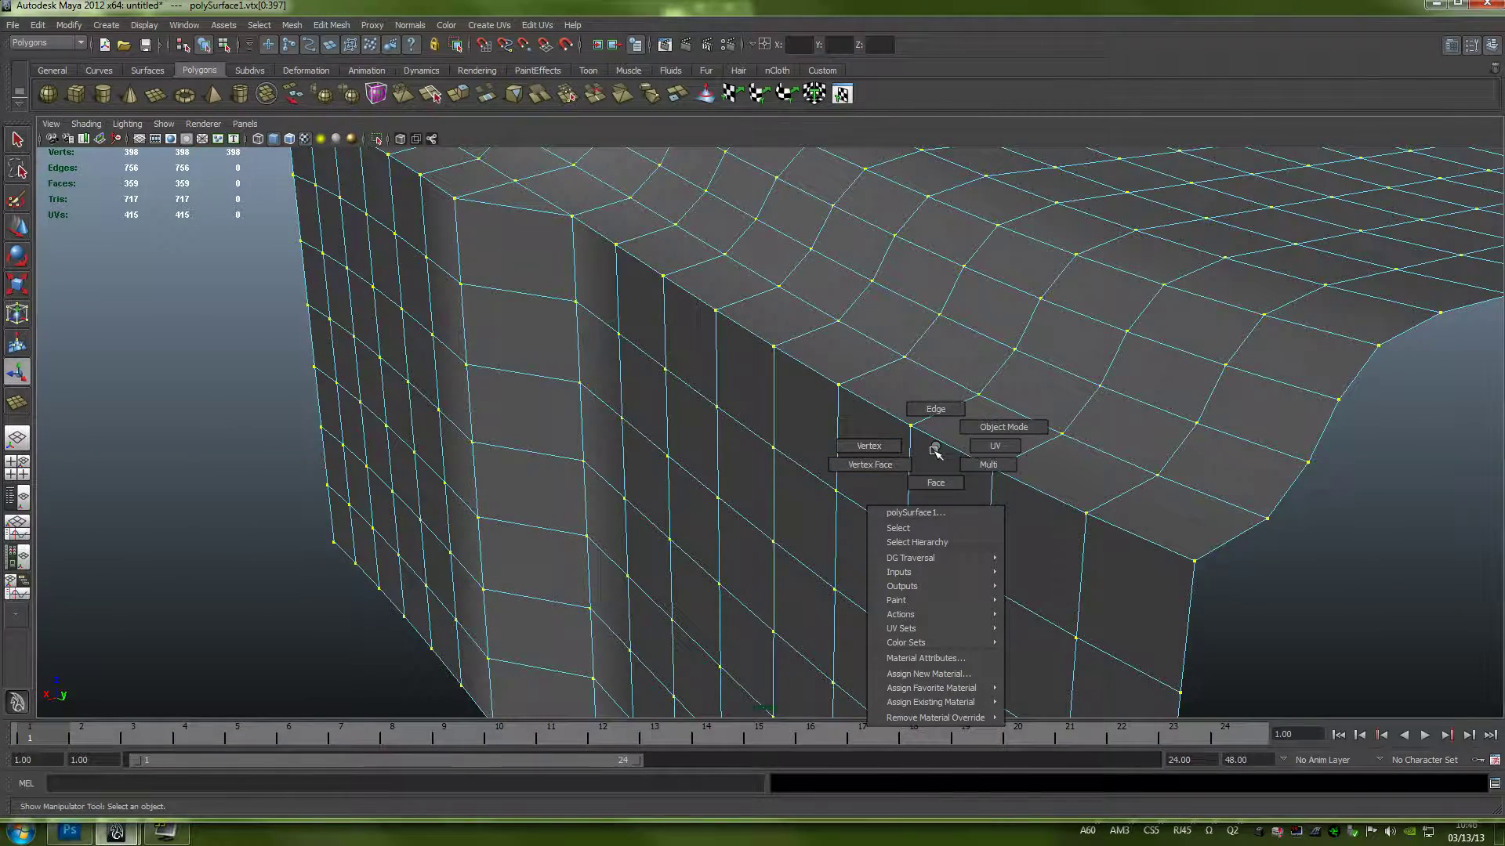
{"action": "middle_click_drag", "start_coordinate": [1102, 491], "coordinate": [813, 489], "text": "alt"}
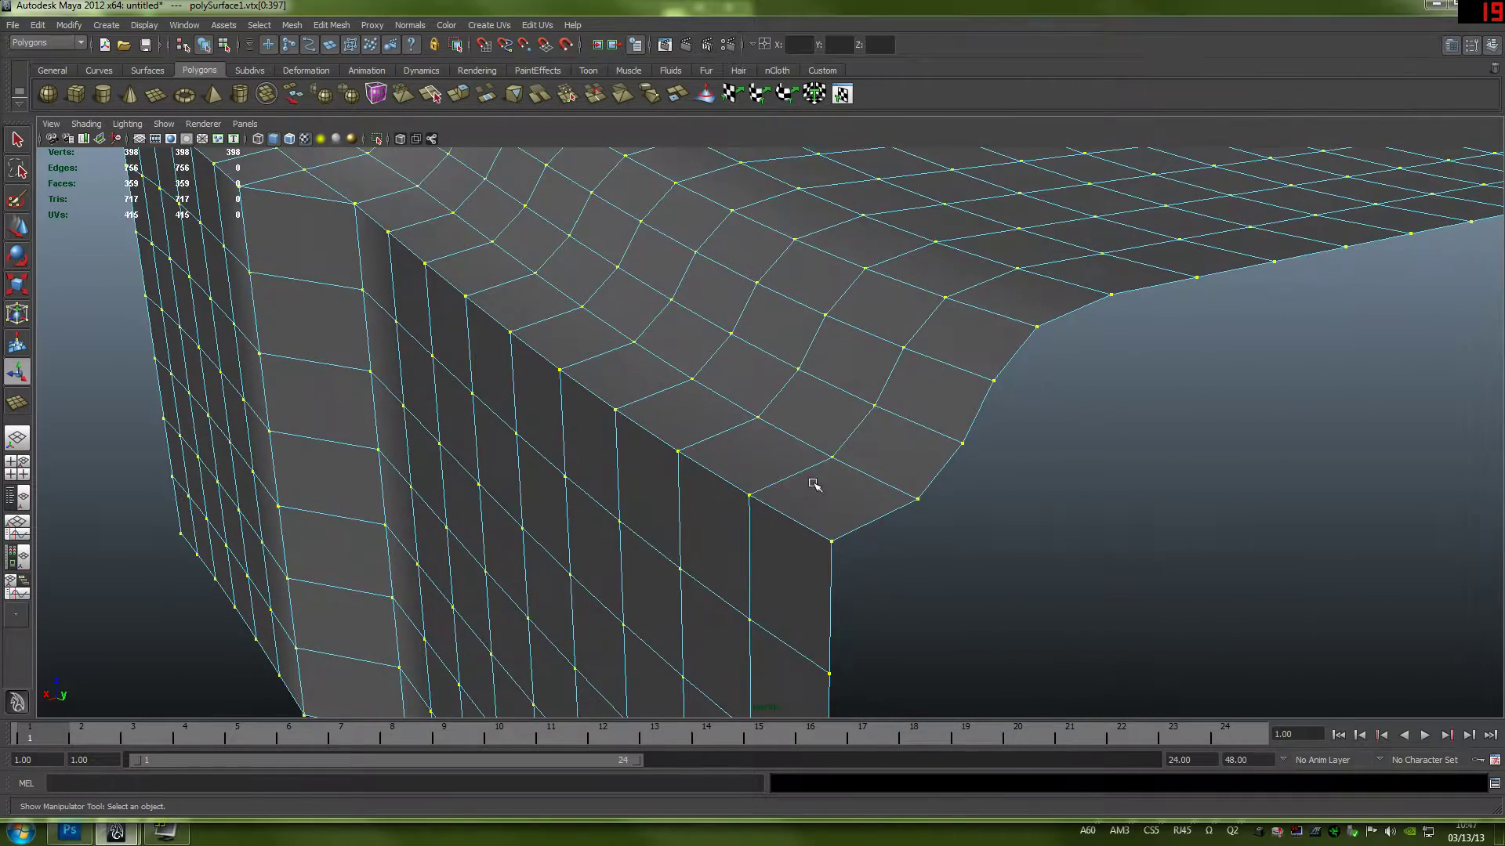
{"action": "scroll", "coordinate": [812, 489], "scroll_direction": "up", "scroll_amount": 3}
{"action": "right_click_drag", "start_coordinate": [918, 536], "coordinate": [914, 570]}
{"action": "left_click", "coordinate": [909, 562]}
{"action": "key", "text": "w"}
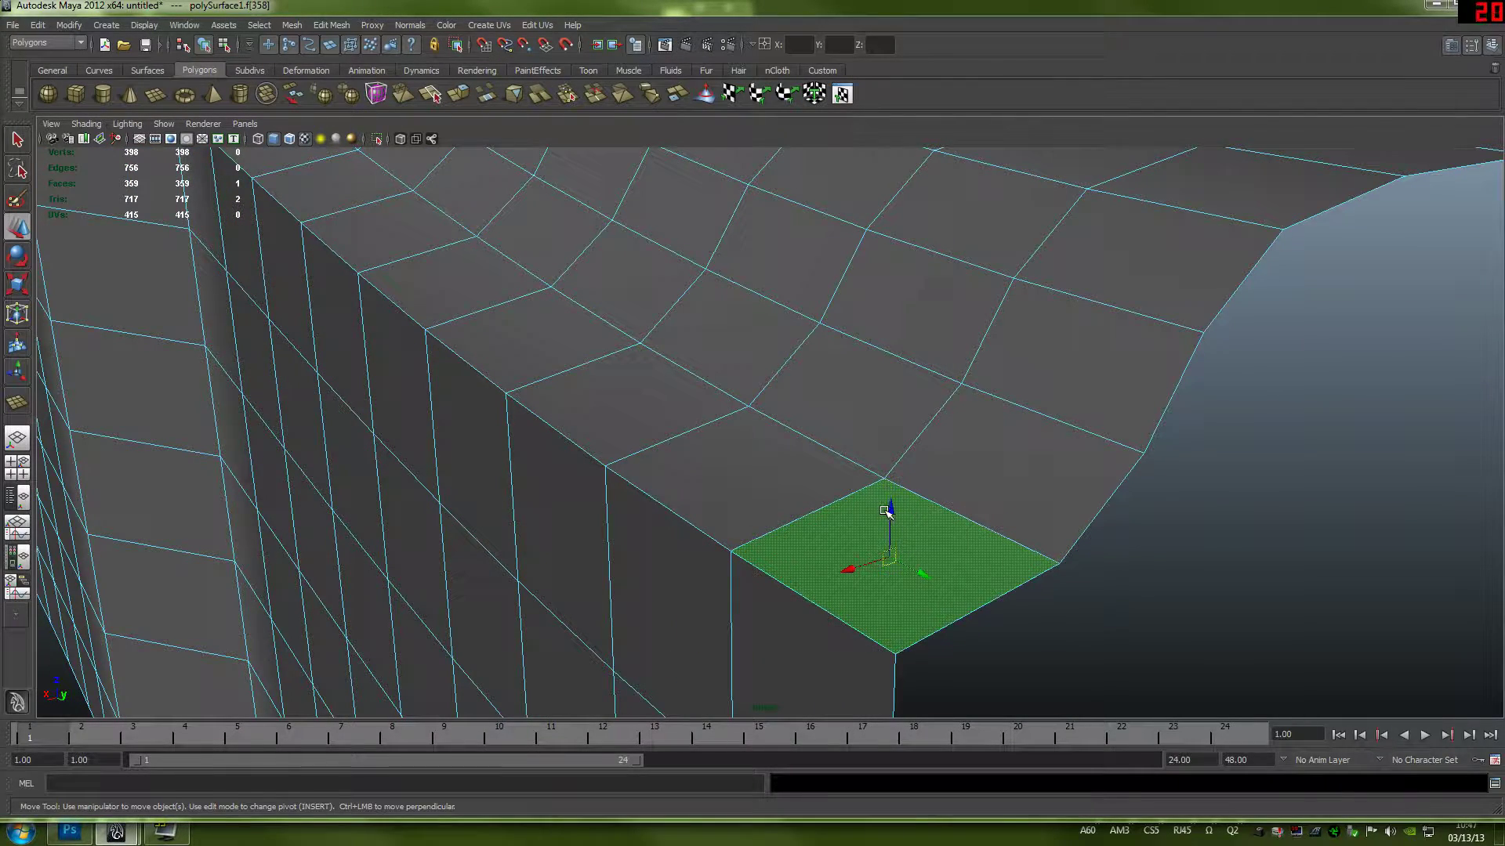
{"action": "left_click_drag", "start_coordinate": [889, 512], "coordinate": [811, 447]}
{"action": "scroll", "coordinate": [873, 508], "scroll_direction": "down", "scroll_amount": 3}
{"action": "scroll", "coordinate": [797, 508], "scroll_direction": "up", "scroll_amount": 3}
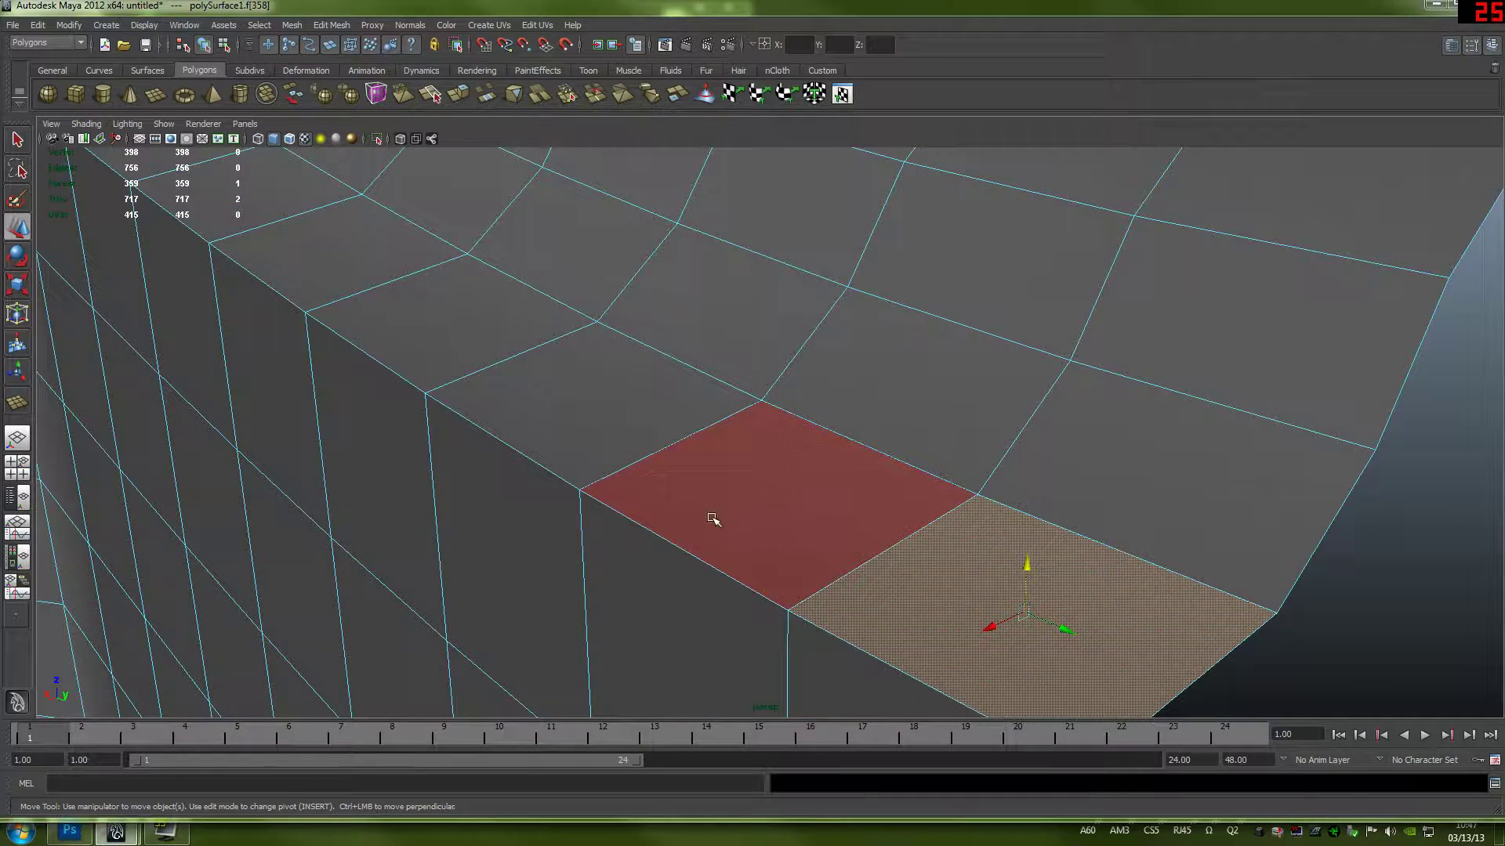
- Select the entire edge loop along the seam between the side panel and top surface, including the notch edge, and soften it
{"action": "mouse_move", "coordinate": [678, 537]}
{"action": "right_mouse_down"}
{"action": "mouse_move", "coordinate": [724, 522]}
{"action": "mouse_move", "coordinate": [653, 544]}
{"action": "mouse_move", "coordinate": [676, 566]}
{"action": "mouse_move", "coordinate": [674, 503]}
{"action": "mouse_move", "coordinate": [686, 547]}
{"action": "right_mouse_up"}
{"action": "double_click", "coordinate": [686, 553]}
{"action": "left_click_drag", "start_coordinate": [685, 547], "coordinate": [689, 379], "text": "alt"}
{"action": "scroll", "coordinate": [787, 424], "scroll_direction": "up", "scroll_amount": 2}
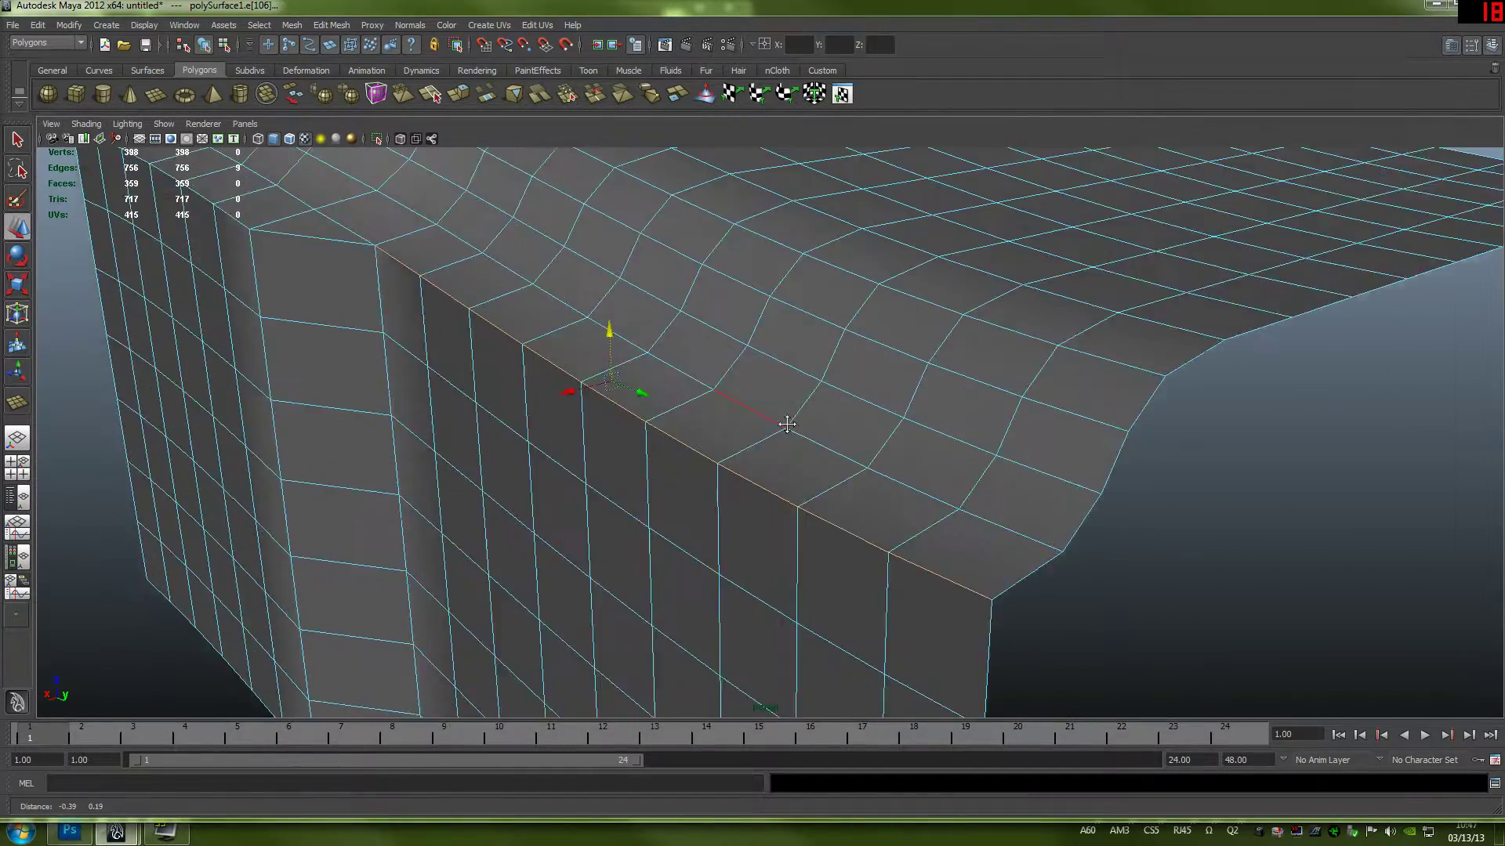
{"action": "left_click_drag", "start_coordinate": [787, 424], "coordinate": [489, 358], "text": "alt"}
{"action": "left_click", "coordinate": [430, 279], "text": "shift"}
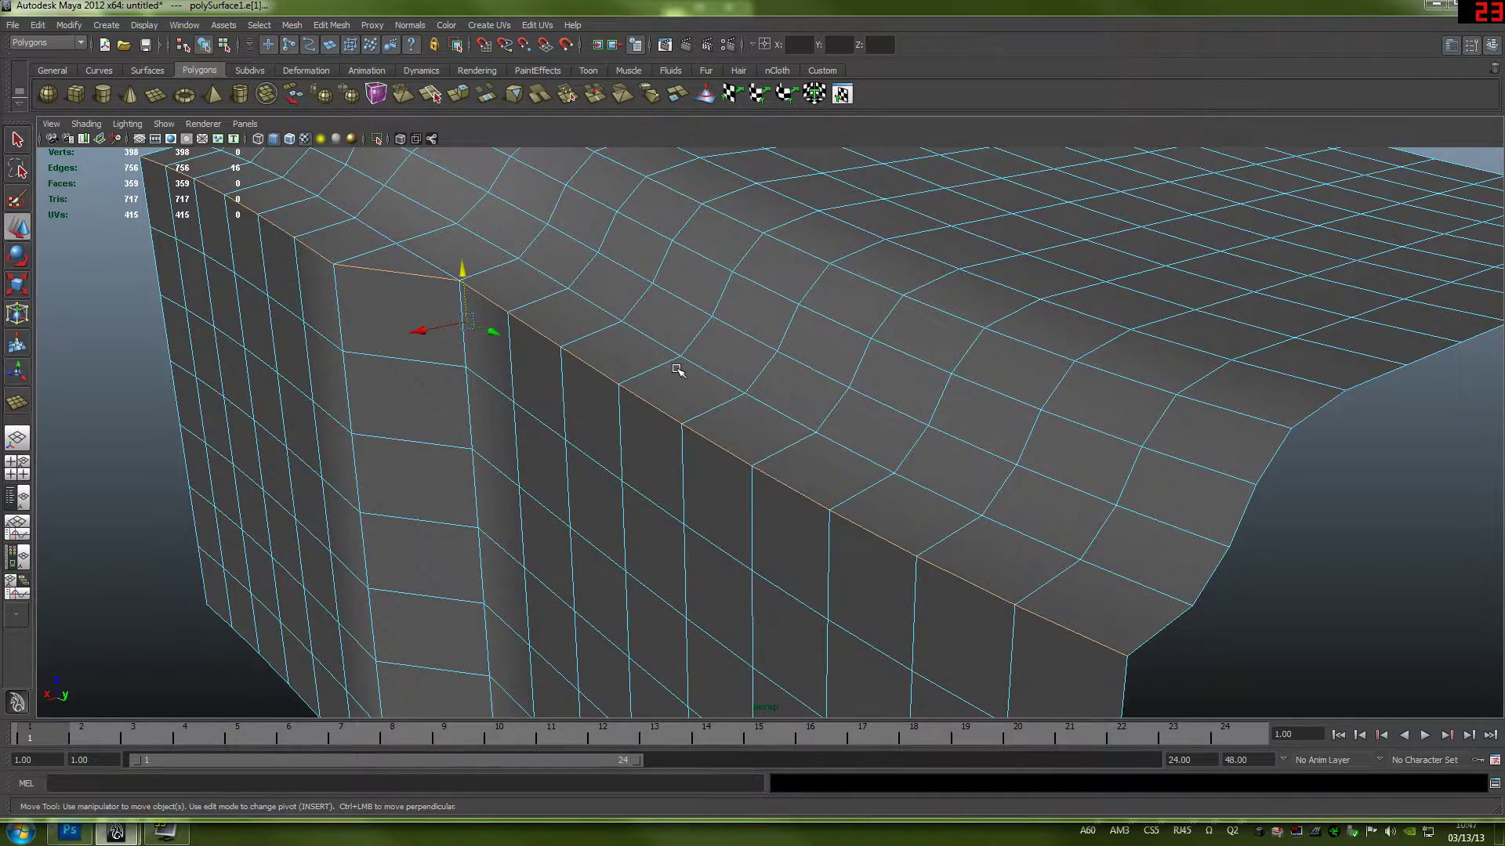
{"action": "left_click_drag", "start_coordinate": [678, 370], "coordinate": [648, 339], "text": "alt"}
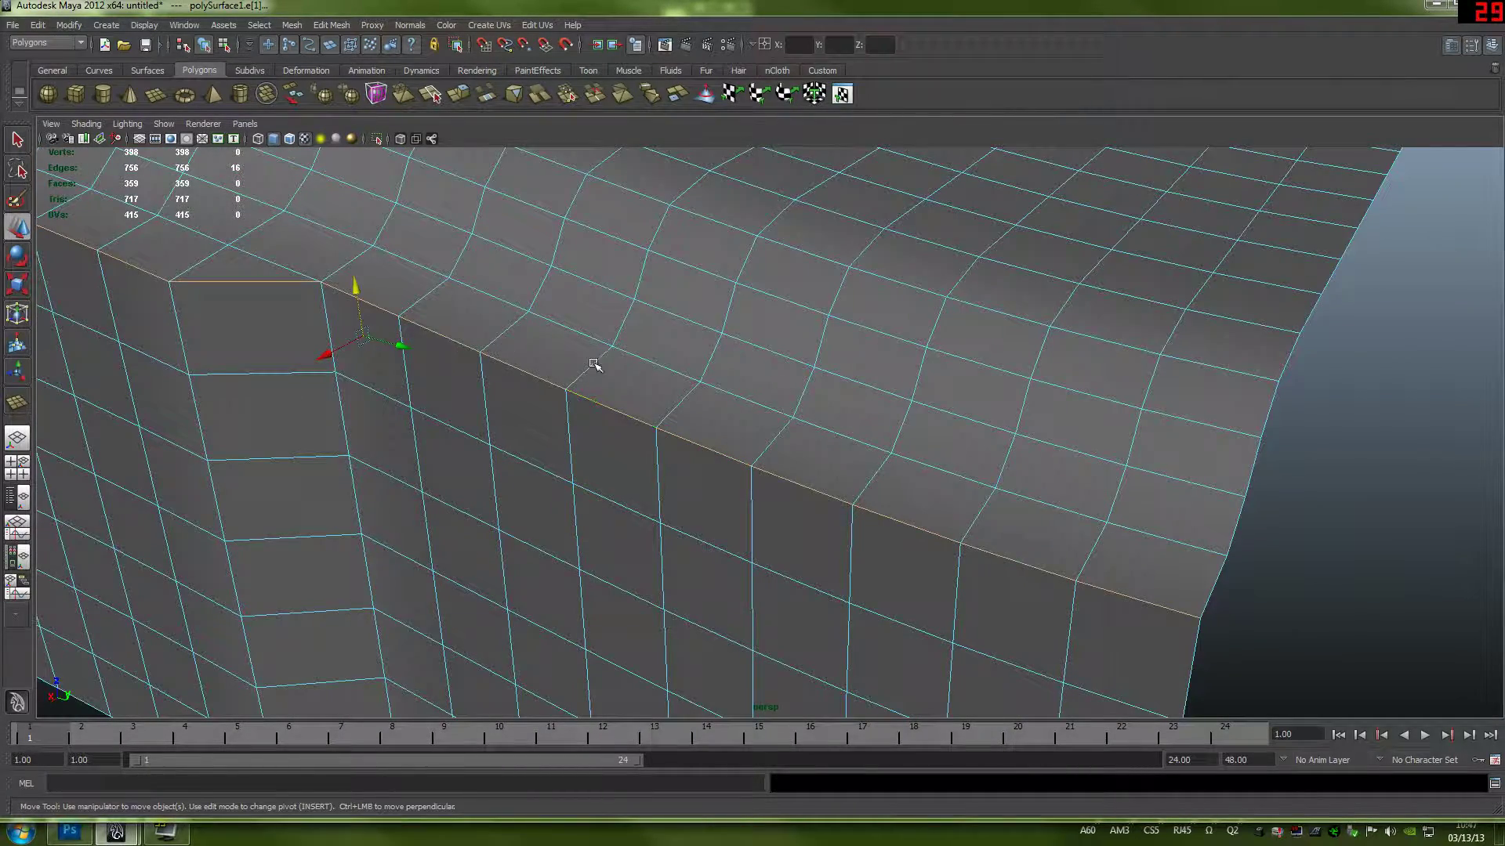
{"action": "left_click_drag", "start_coordinate": [897, 468], "coordinate": [828, 457], "text": "alt"}
{"action": "scroll", "coordinate": [829, 457], "scroll_direction": "up", "scroll_amount": 8}
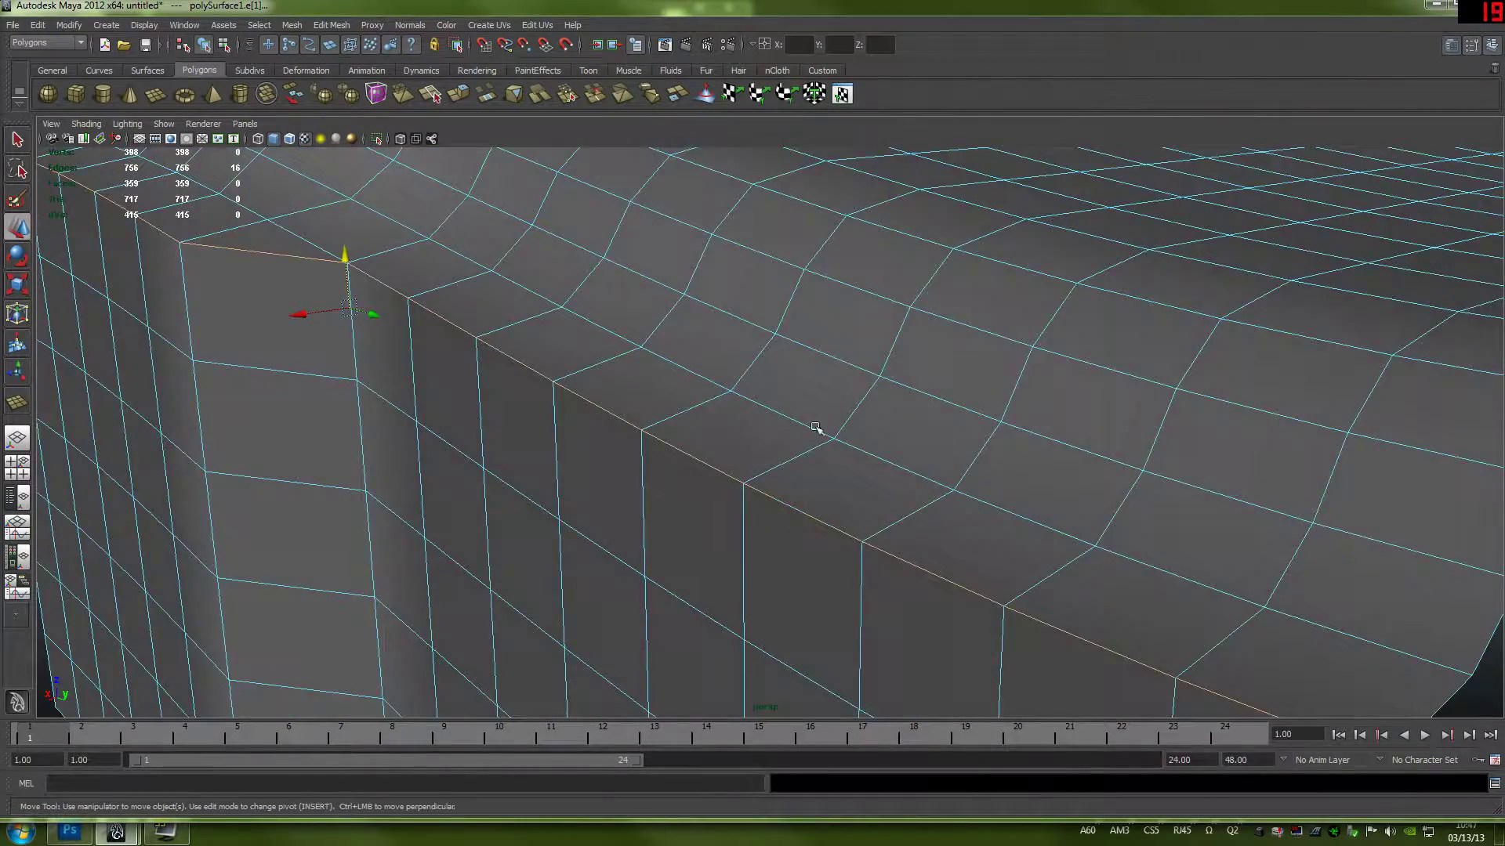
{"action": "middle_click_drag", "start_coordinate": [788, 458], "coordinate": [895, 423], "text": "alt"}
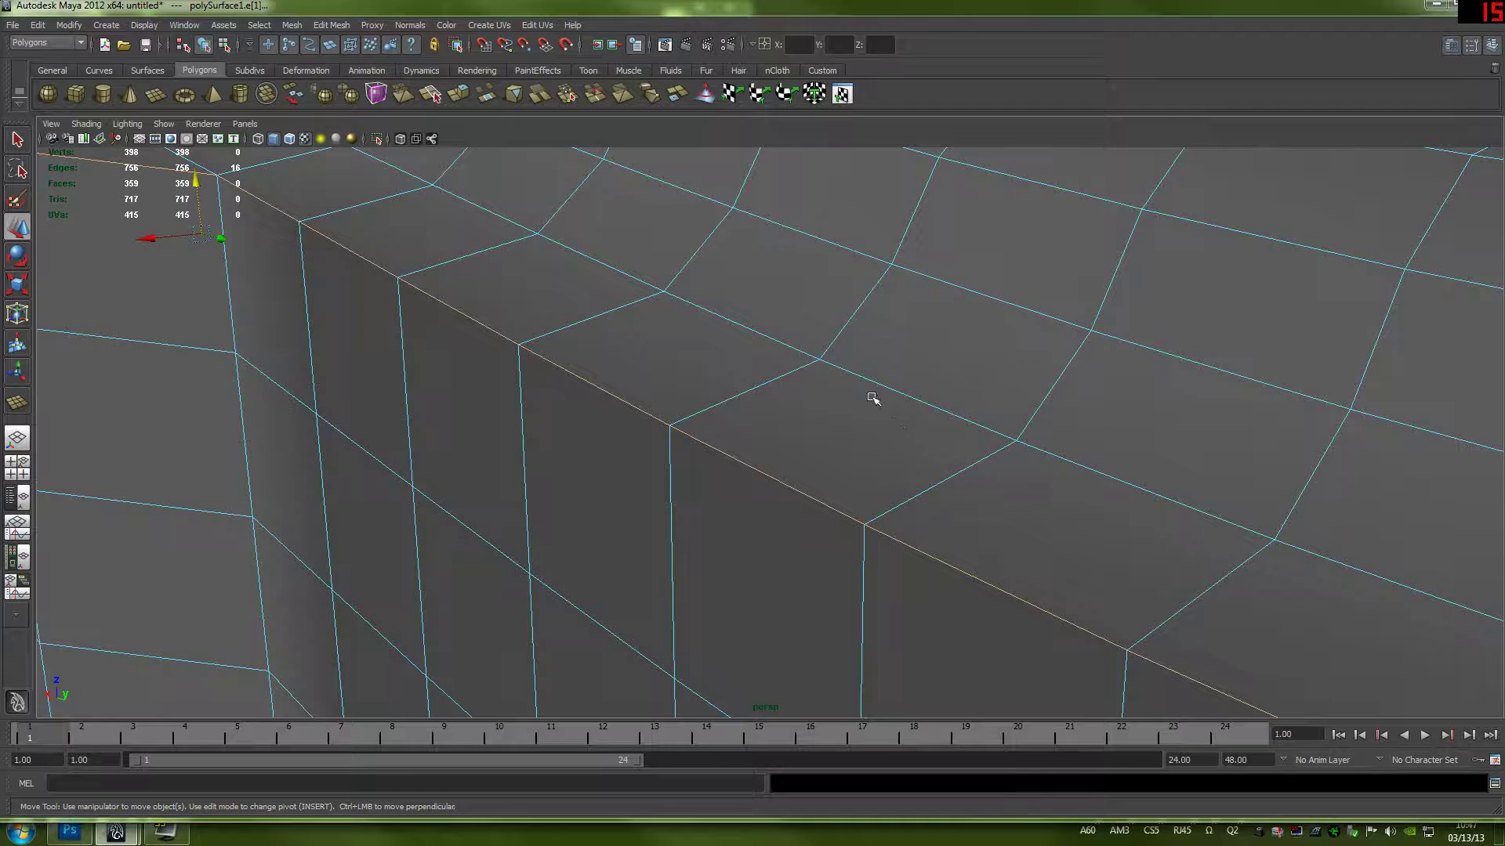
{"action": "left_click_drag", "start_coordinate": [872, 398], "coordinate": [933, 447], "text": "alt"}
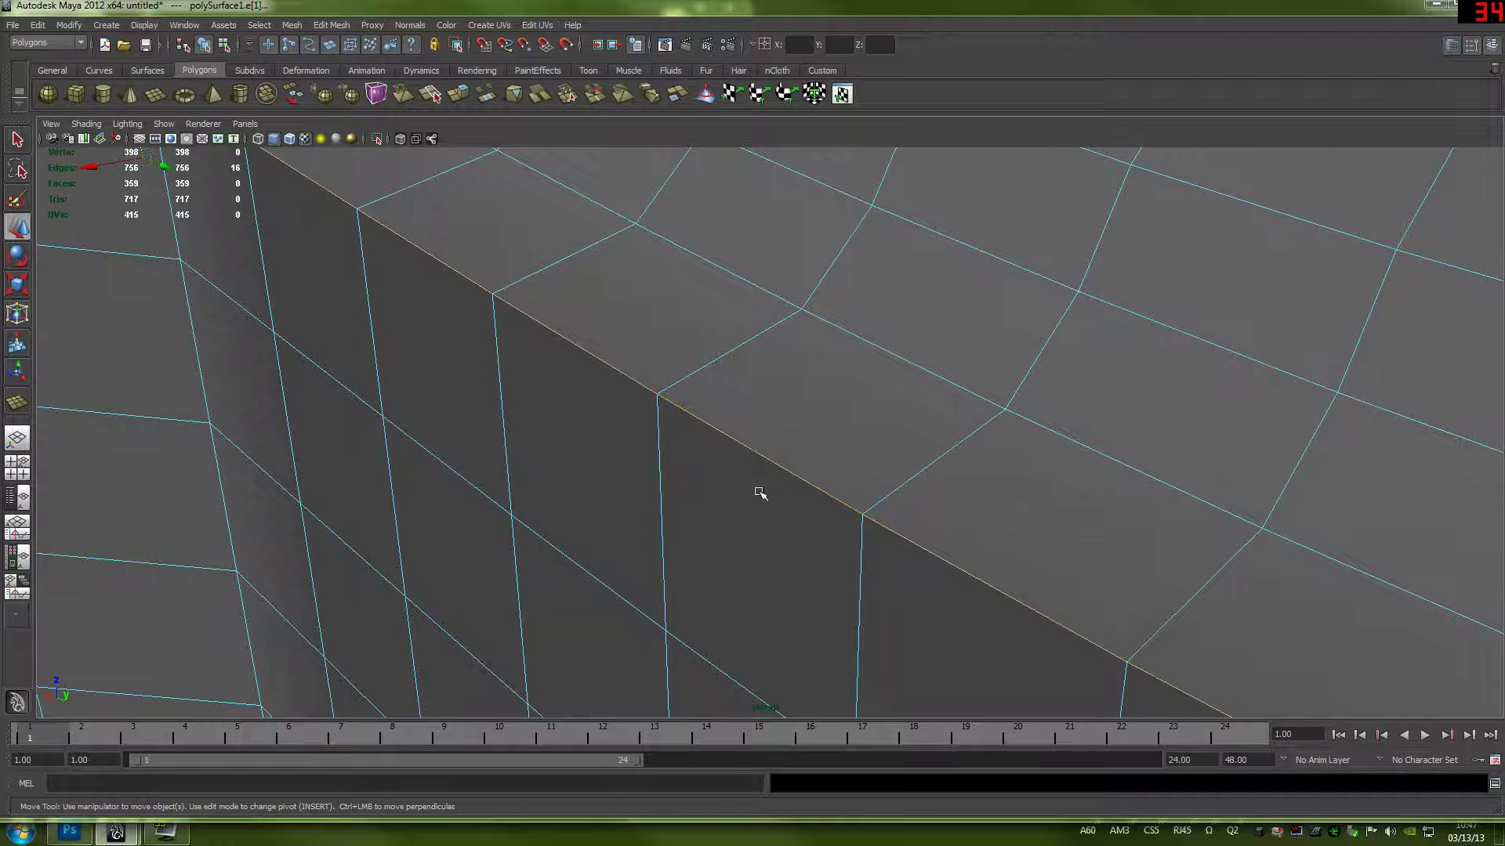
{"action": "scroll", "coordinate": [931, 378], "scroll_direction": "down", "scroll_amount": 5}
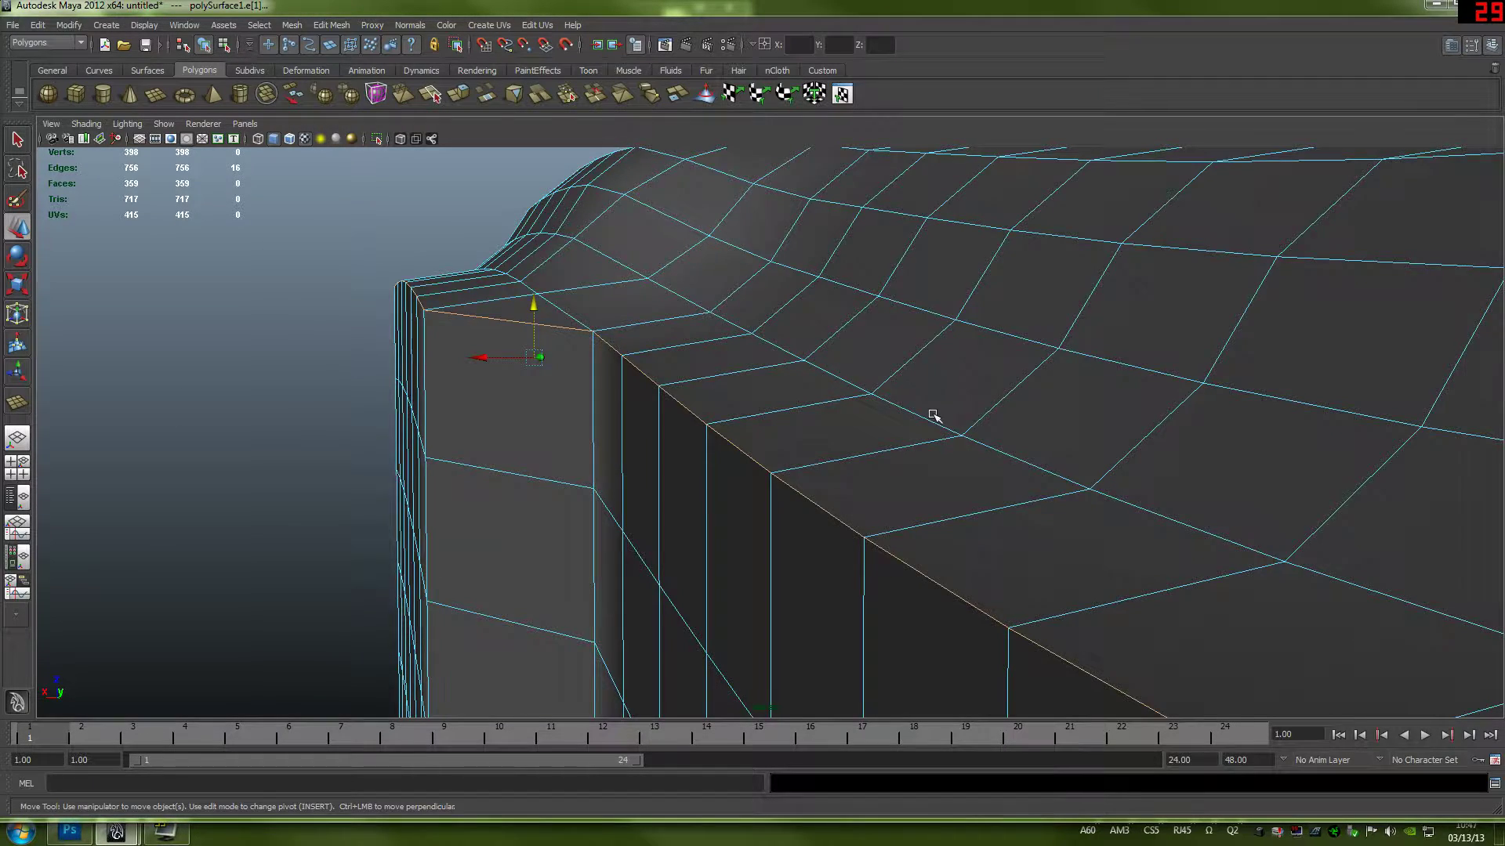
{"action": "scroll", "coordinate": [933, 415], "scroll_direction": "up", "scroll_amount": 8}
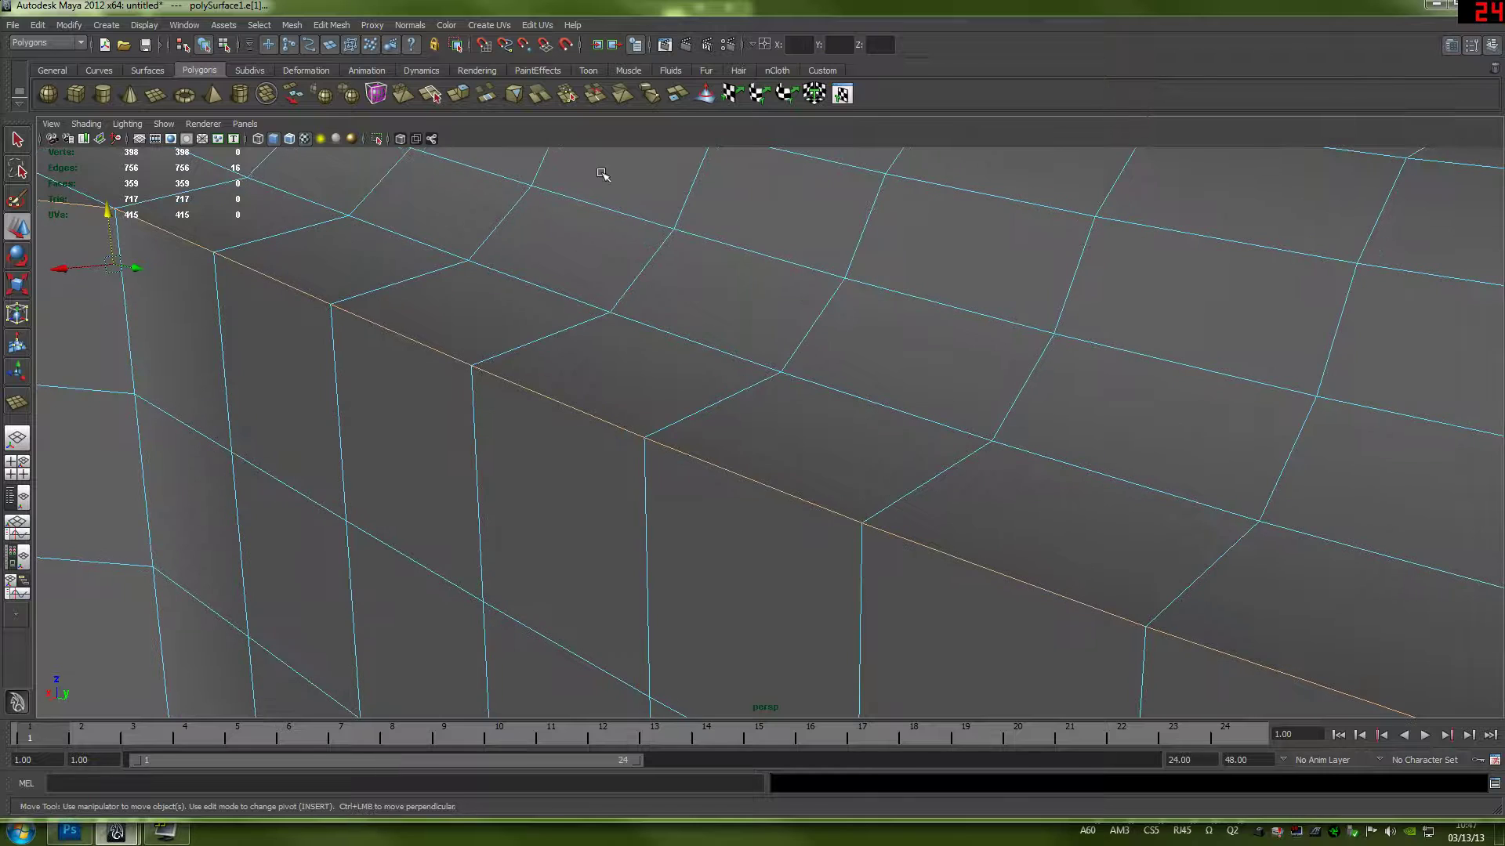
{"action": "left_click", "coordinate": [419, 25]}
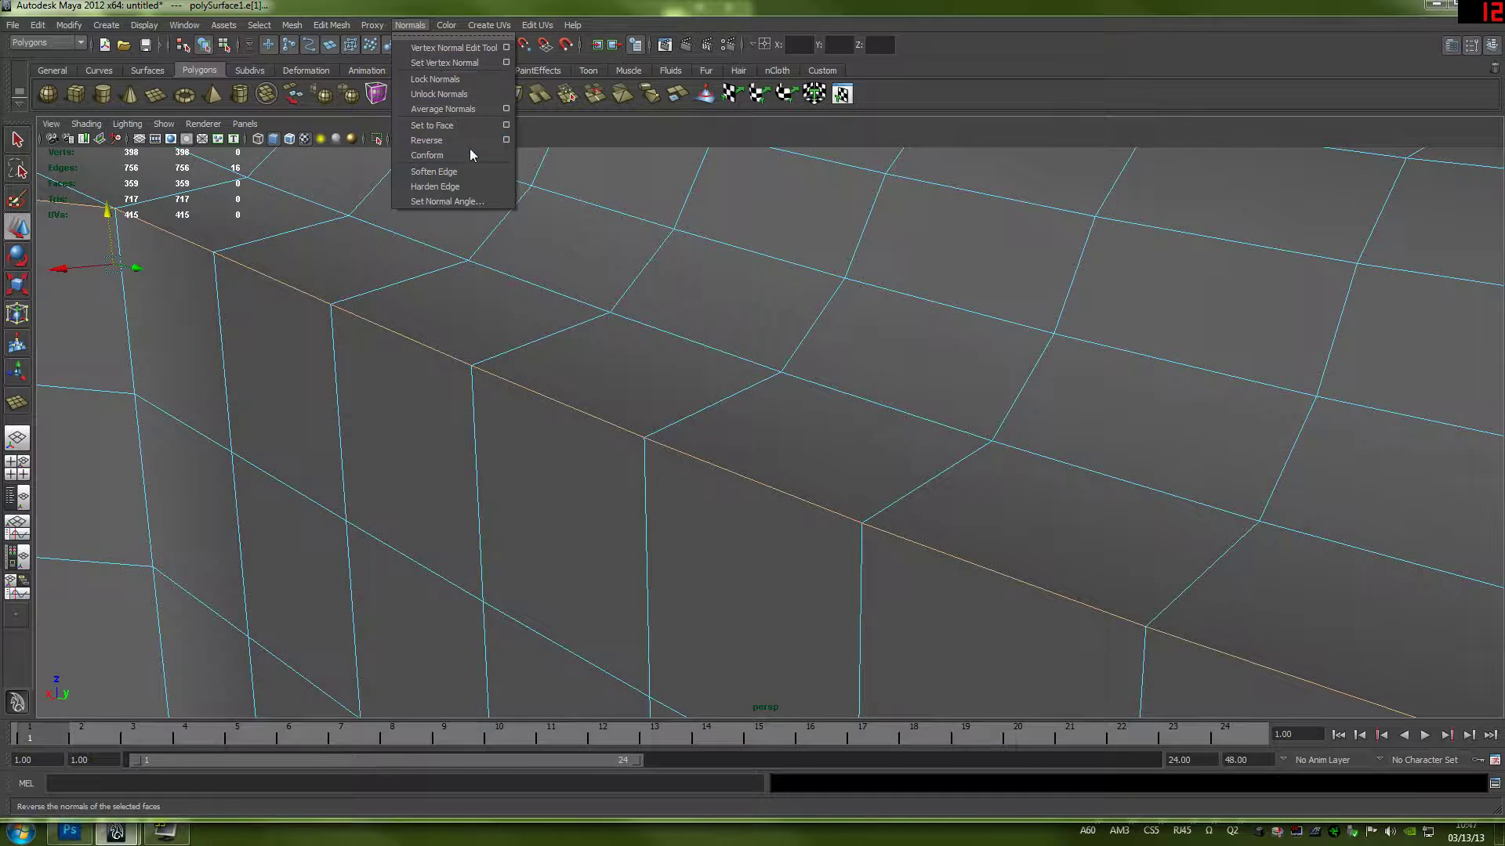
{"action": "left_click", "coordinate": [454, 178]}
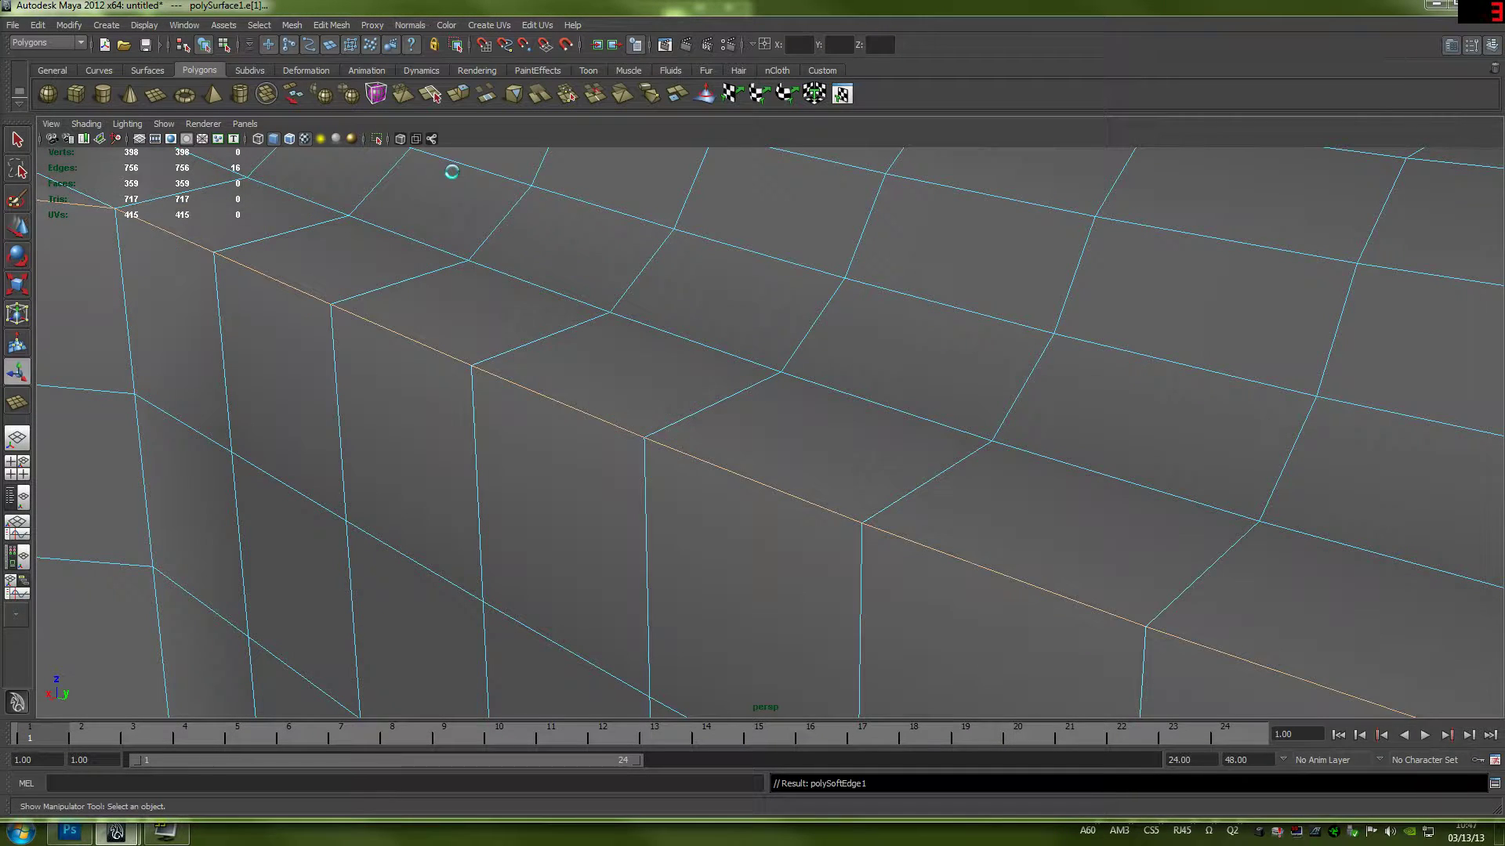
- Clear the edge selection, examine the softened shading around the notch corner, and return to object mode
{"action": "left_click_drag", "start_coordinate": [943, 402], "coordinate": [807, 381], "text": "alt"}
{"action": "scroll", "coordinate": [687, 395], "scroll_direction": "down", "scroll_amount": 10}
{"action": "left_click", "coordinate": [1212, 376]}
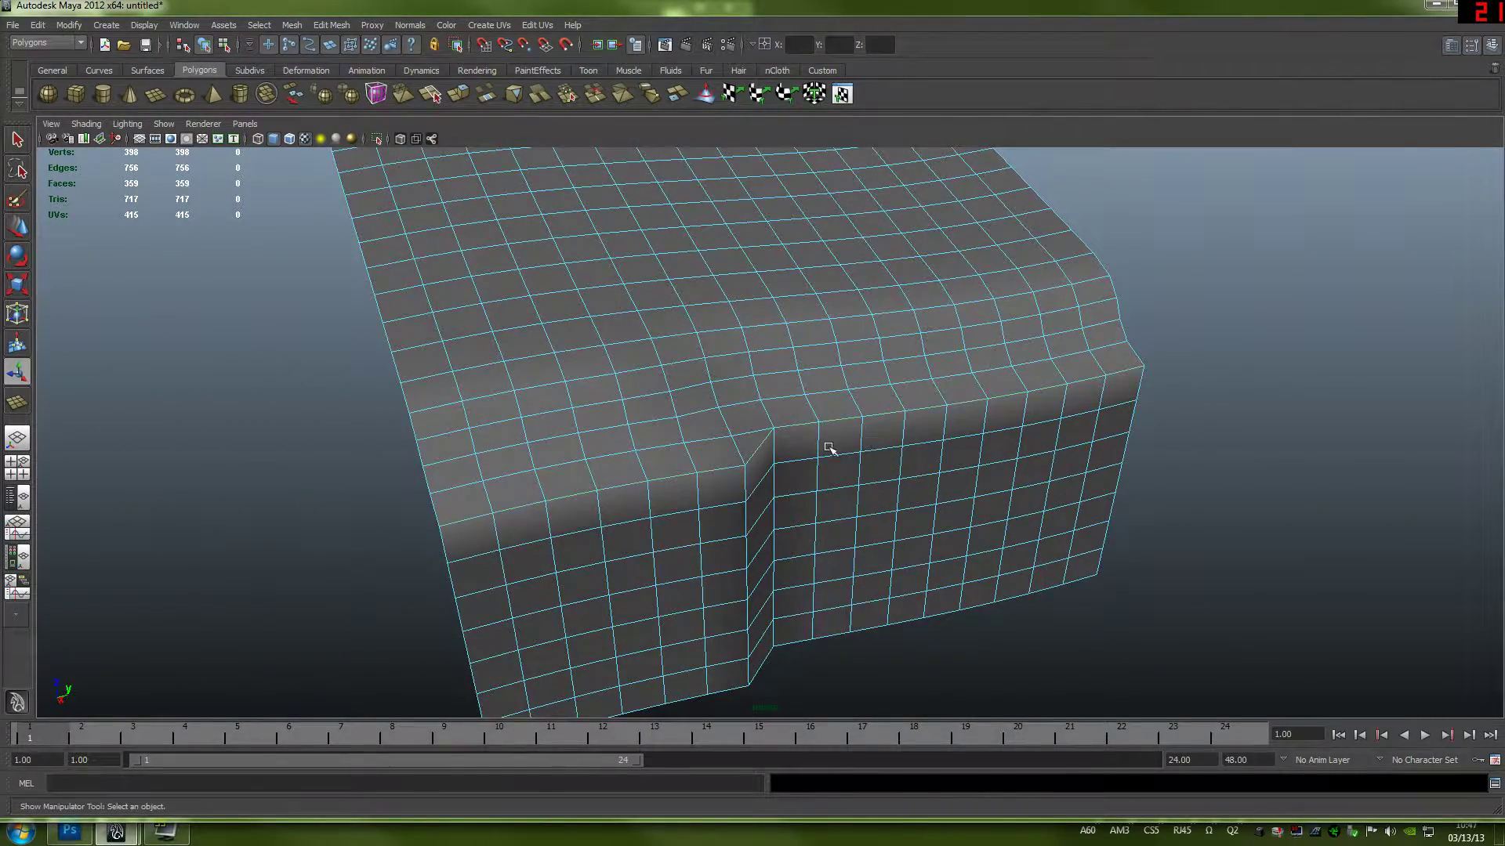
{"action": "scroll", "coordinate": [784, 423], "scroll_direction": "up", "scroll_amount": 10}
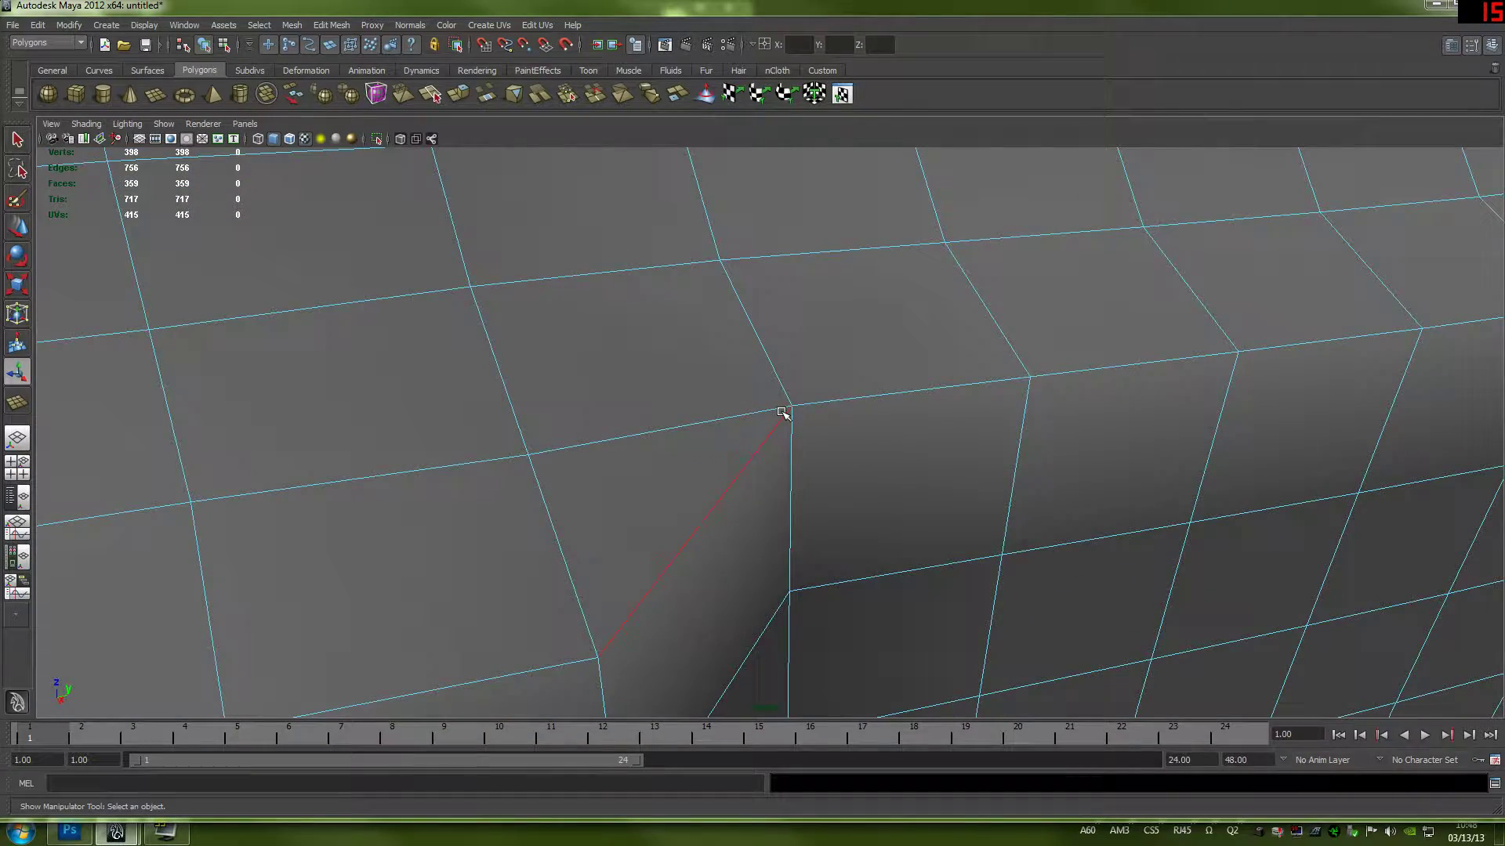
{"action": "scroll", "coordinate": [757, 450], "scroll_direction": "down", "scroll_amount": 3}
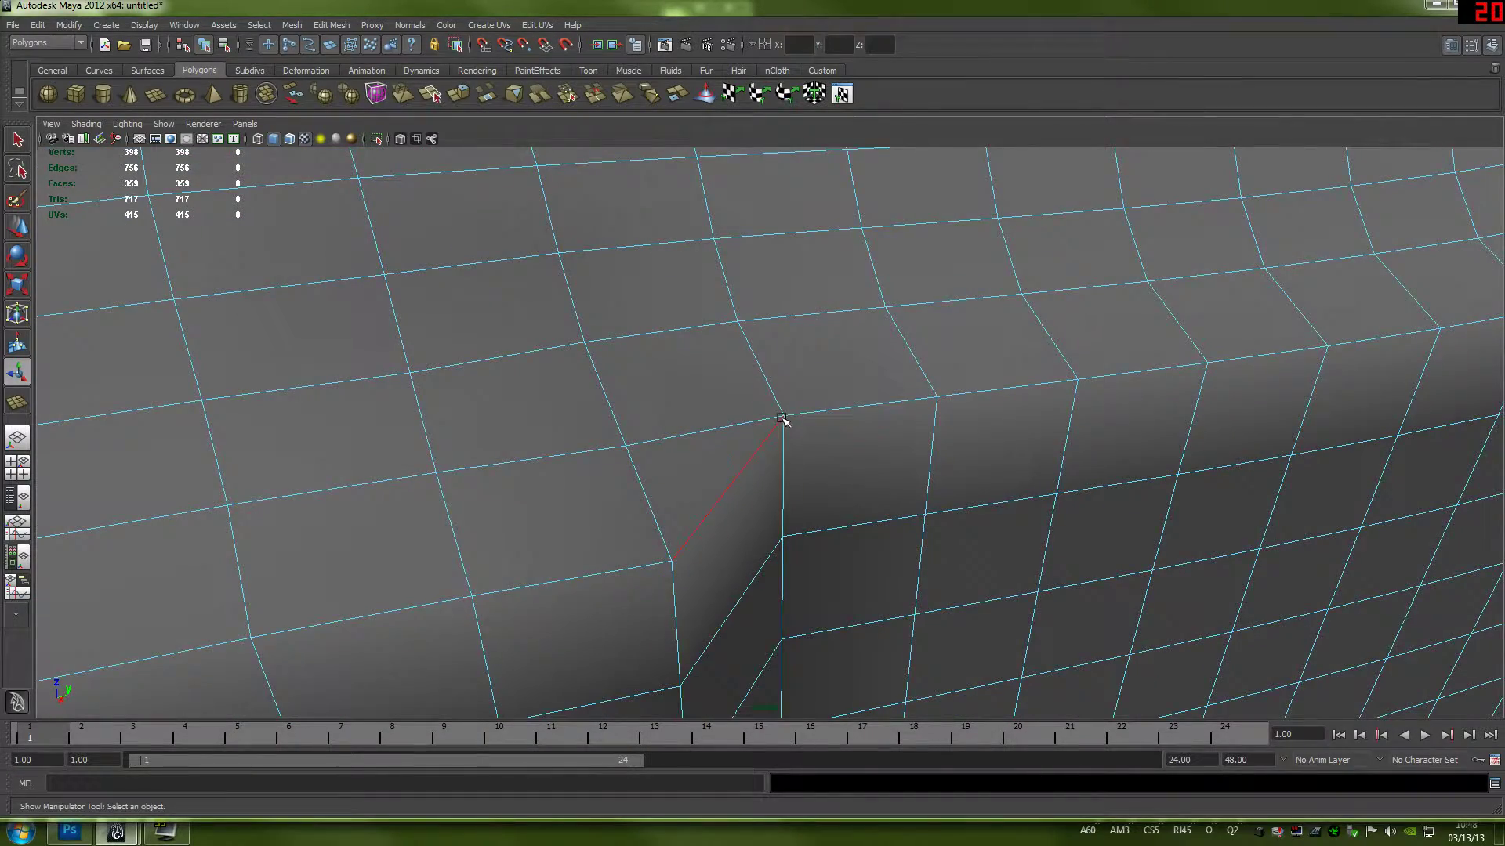
{"action": "left_click_drag", "start_coordinate": [782, 419], "coordinate": [665, 386], "text": "alt"}
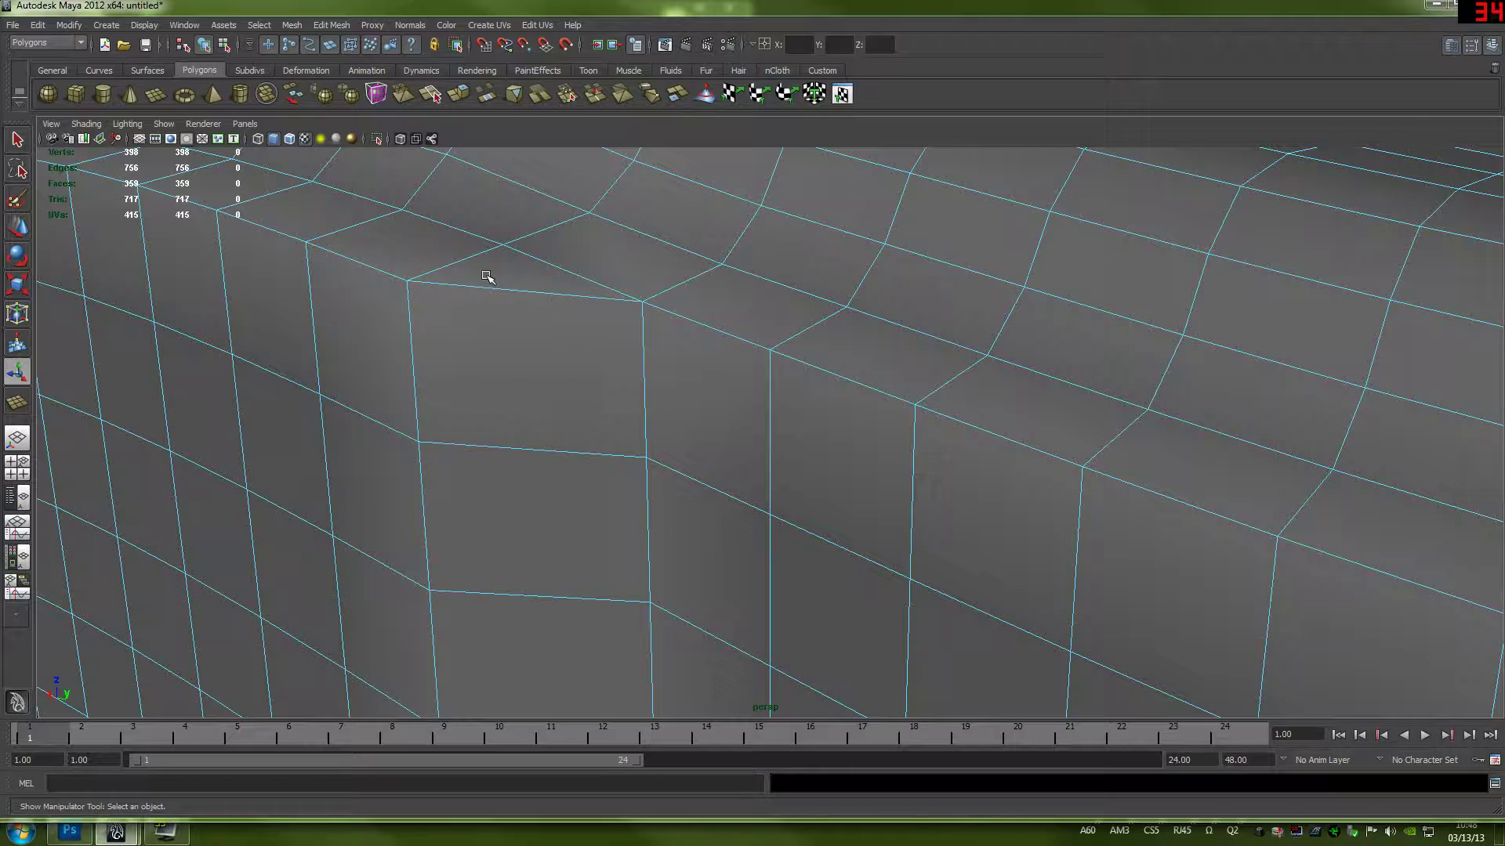
{"action": "left_click_drag", "start_coordinate": [744, 319], "coordinate": [729, 337], "text": "alt"}
{"action": "right_click_drag", "start_coordinate": [551, 270], "coordinate": [608, 253]}
{"action": "scroll", "coordinate": [658, 306], "scroll_direction": "down", "scroll_amount": 3}
{"action": "scroll", "coordinate": [769, 439], "scroll_direction": "down", "scroll_amount": 3}
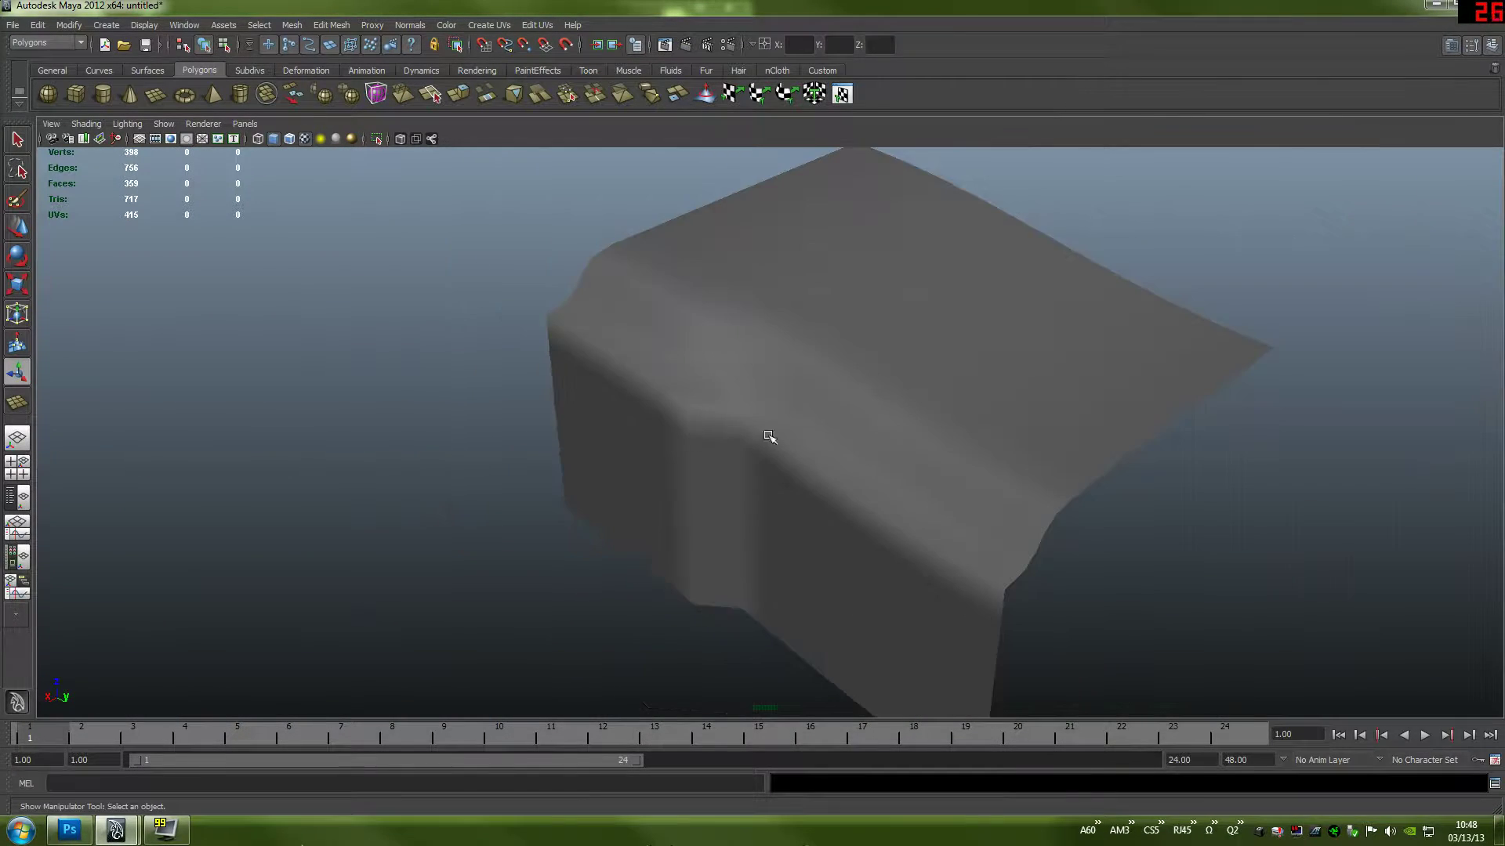
- Select the whole mesh and examine the softened seam from several angles, both close up and from a distance
{"action": "left_click_drag", "start_coordinate": [769, 439], "coordinate": [1011, 416], "text": "alt"}
{"action": "scroll", "coordinate": [825, 385], "scroll_direction": "up", "scroll_amount": 3}
{"action": "left_click_drag", "start_coordinate": [825, 385], "coordinate": [601, 410], "text": "alt"}
{"action": "left_click", "coordinate": [772, 470]}
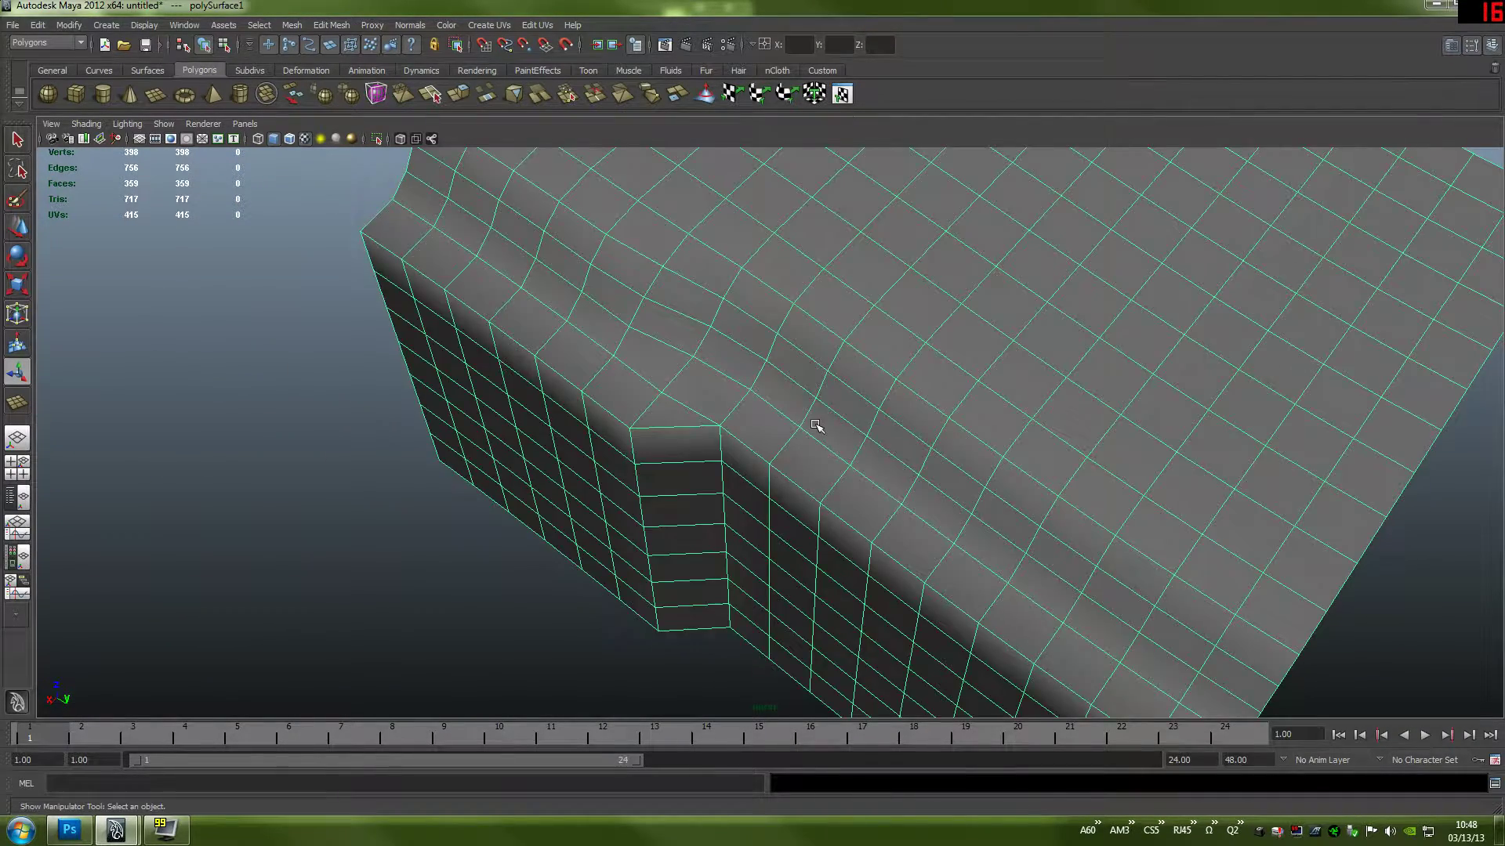
{"action": "left_click_drag", "start_coordinate": [813, 423], "coordinate": [895, 444], "text": "alt"}
{"action": "scroll", "coordinate": [895, 444], "scroll_direction": "down", "scroll_amount": 6}
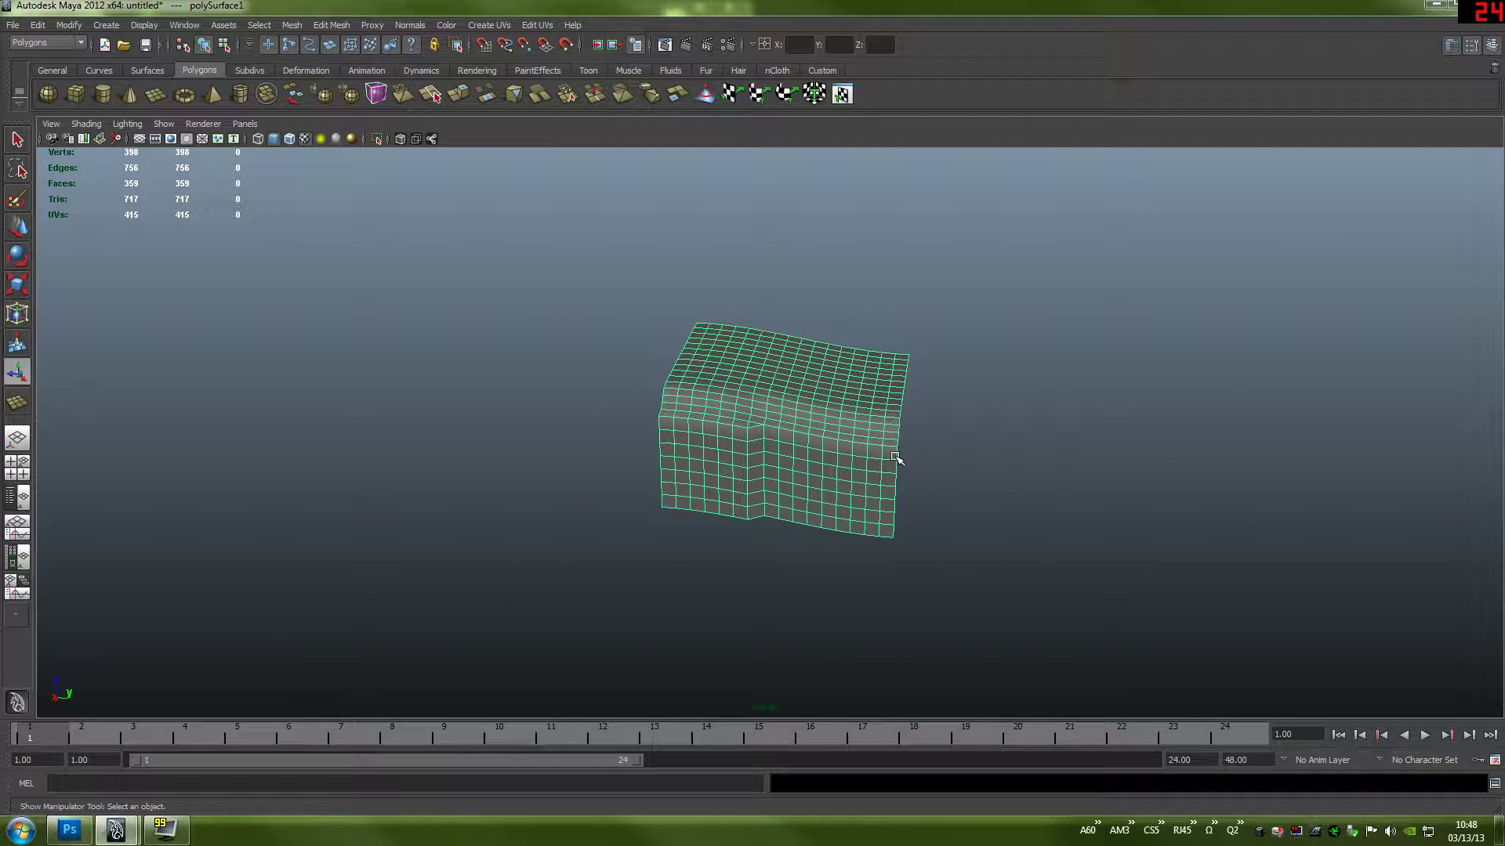
{"action": "scroll", "coordinate": [927, 445], "scroll_direction": "up", "scroll_amount": 8}
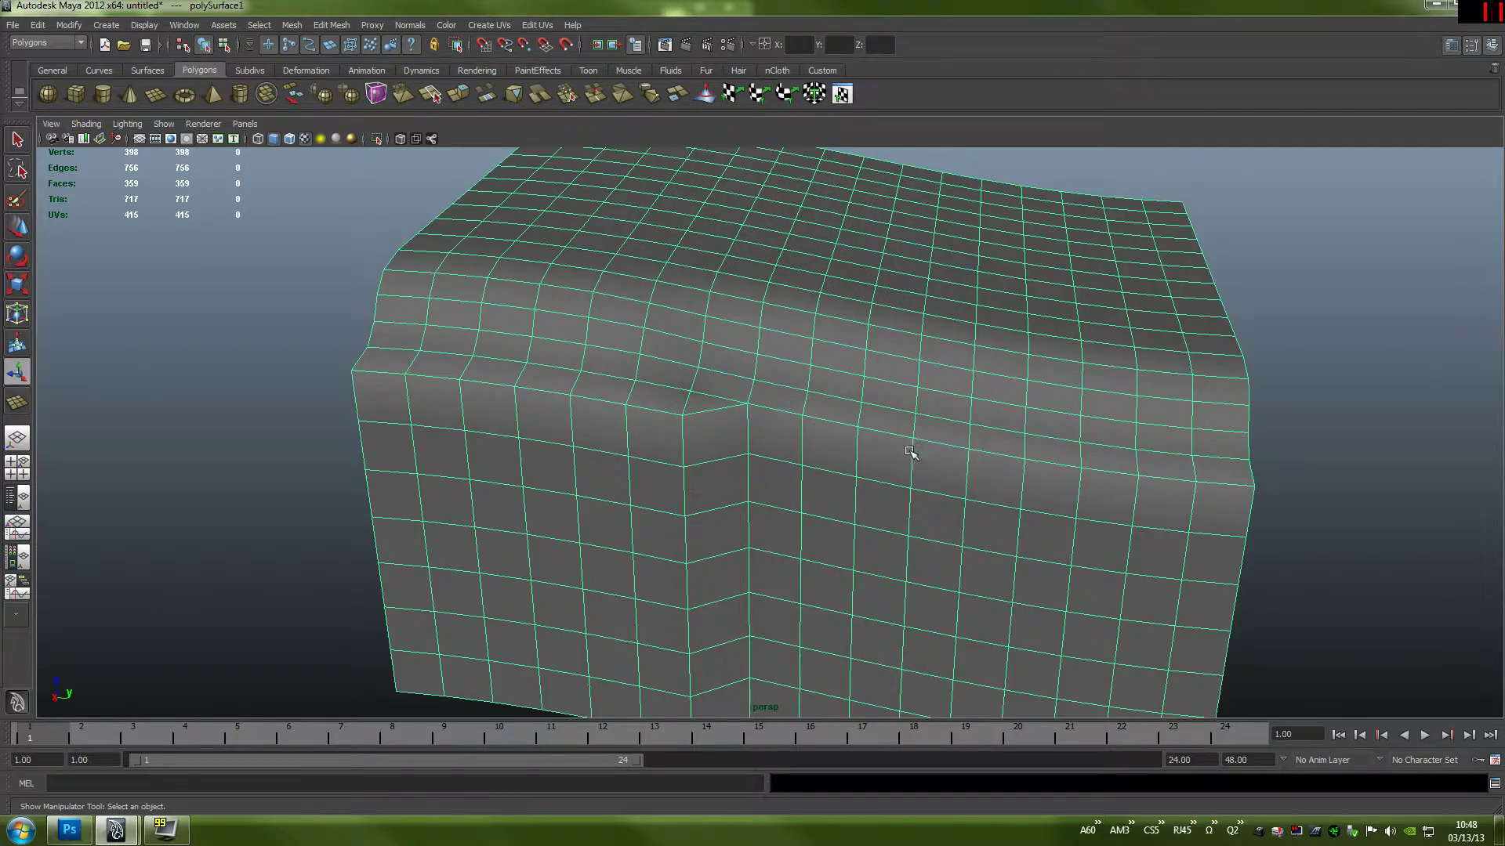
{"action": "left_click_drag", "start_coordinate": [633, 456], "coordinate": [738, 440], "text": "alt"}
{"action": "scroll", "coordinate": [738, 440], "scroll_direction": "down", "scroll_amount": 5}
{"action": "middle_click_drag", "start_coordinate": [736, 439], "coordinate": [819, 360], "text": "alt"}
{"action": "left_click_drag", "start_coordinate": [820, 359], "coordinate": [853, 415], "text": "alt"}
{"action": "middle_click_drag", "start_coordinate": [853, 415], "coordinate": [828, 483], "text": "alt"}
{"action": "scroll", "coordinate": [767, 441], "scroll_direction": "up", "scroll_amount": 7}
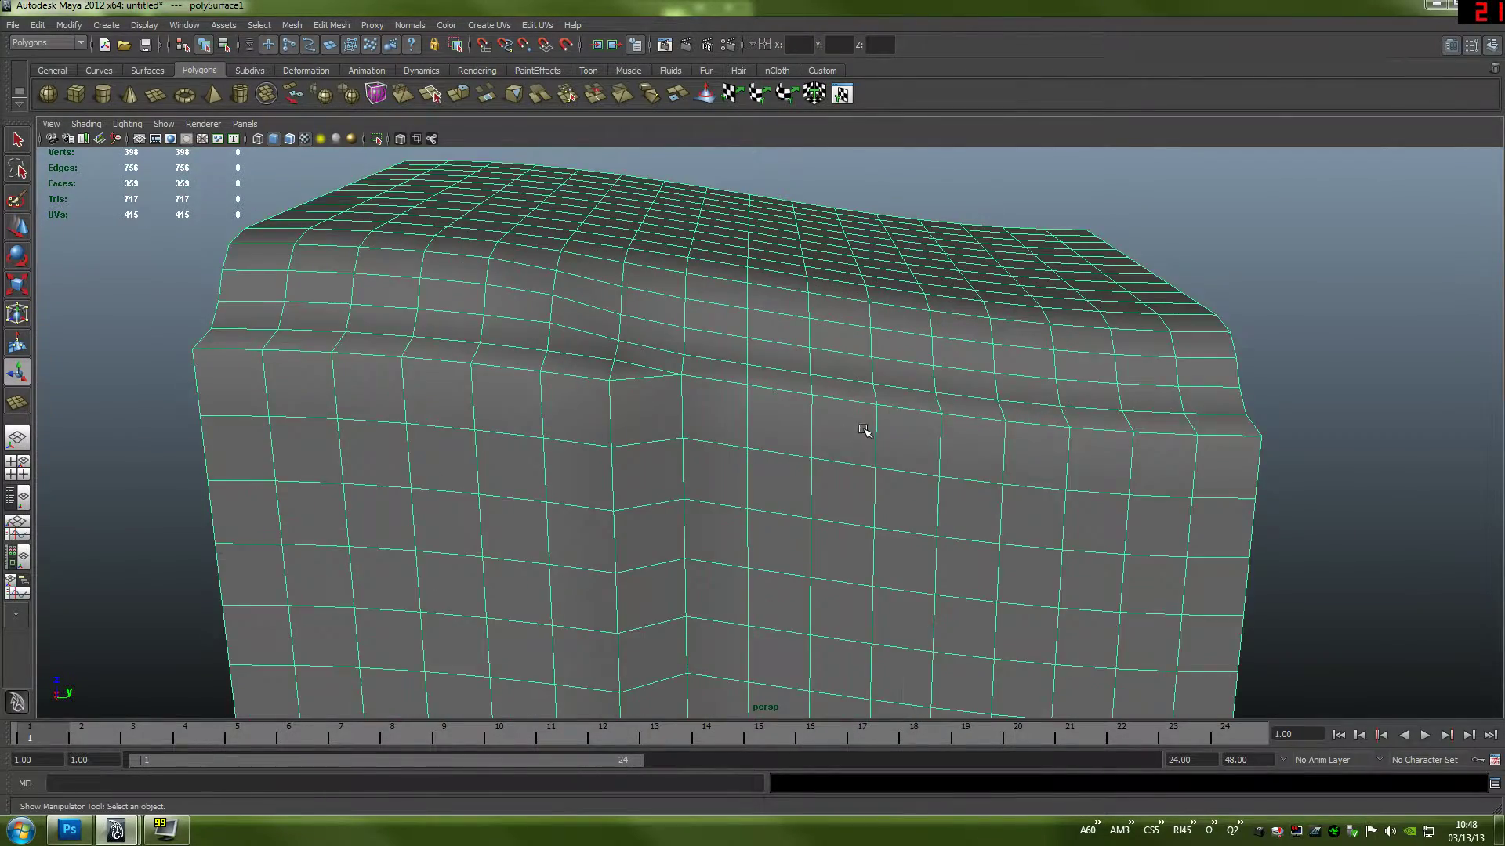
{"action": "scroll", "coordinate": [891, 387], "scroll_direction": "down", "scroll_amount": 4}
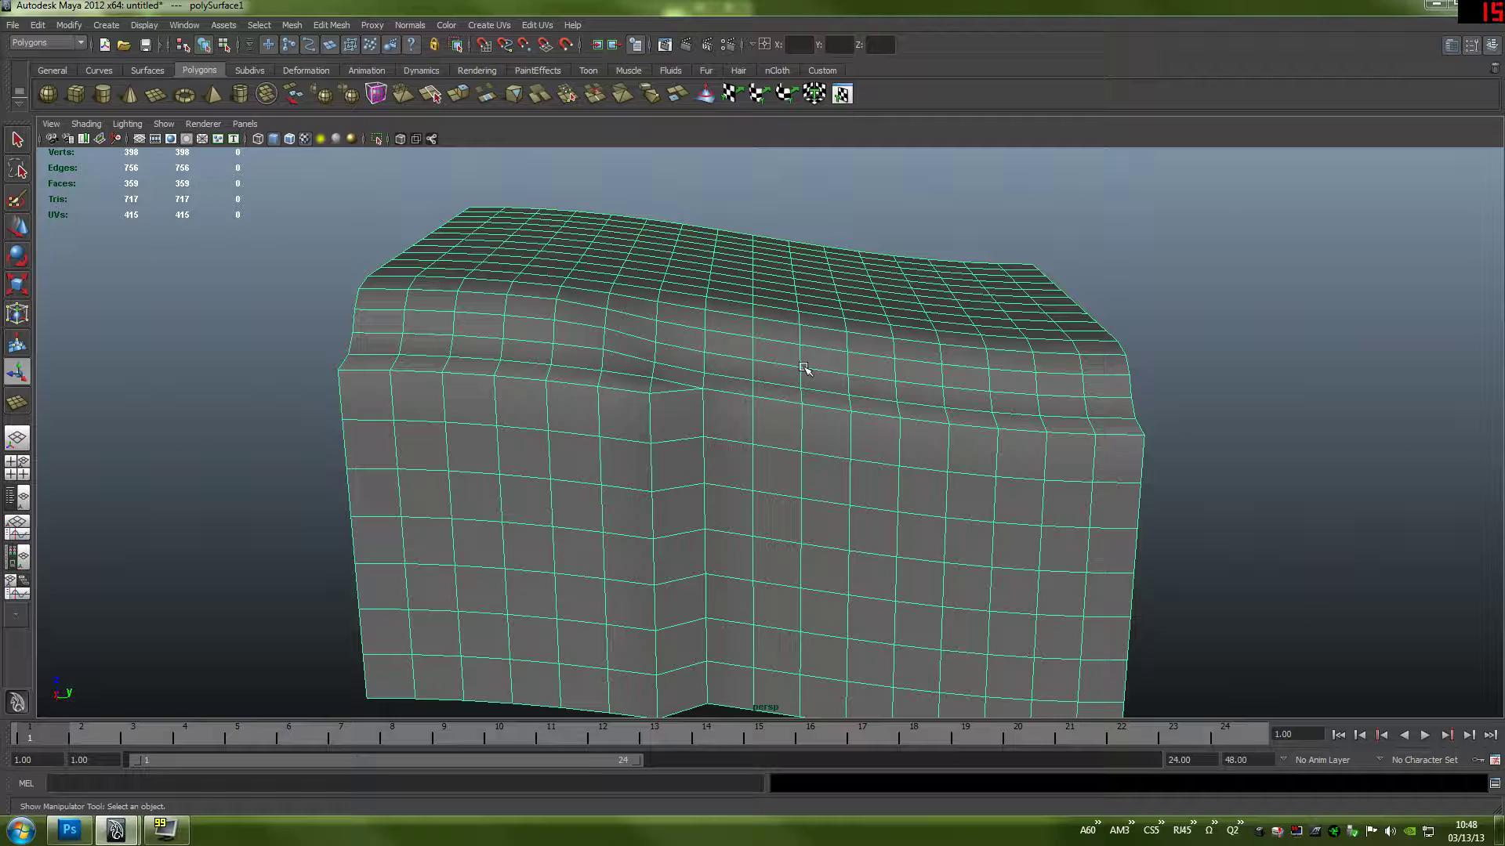
{"action": "scroll", "coordinate": [711, 380], "scroll_direction": "up", "scroll_amount": 5}
- Select the seam edge beside the notch and inspect the mesh's normals along the seam with the Vertex Normal Edit Tool
{"action": "right_click_drag", "start_coordinate": [651, 338], "coordinate": [653, 306]}
{"action": "left_click", "coordinate": [729, 340]}
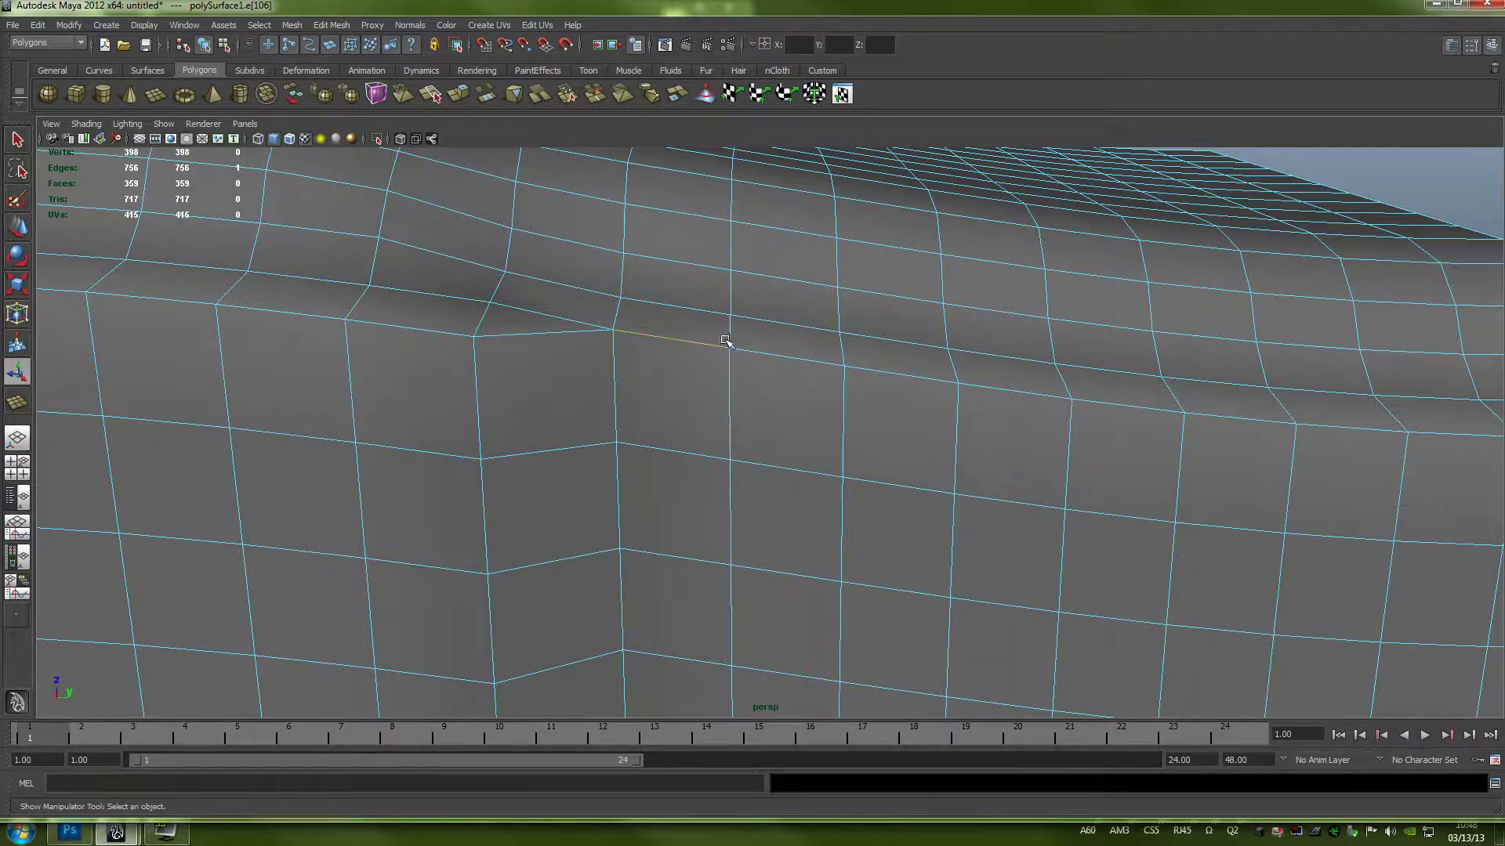
{"action": "left_click_drag", "start_coordinate": [729, 339], "coordinate": [665, 308], "text": "alt"}
{"action": "middle_click_drag", "start_coordinate": [665, 309], "coordinate": [847, 440], "text": "alt"}
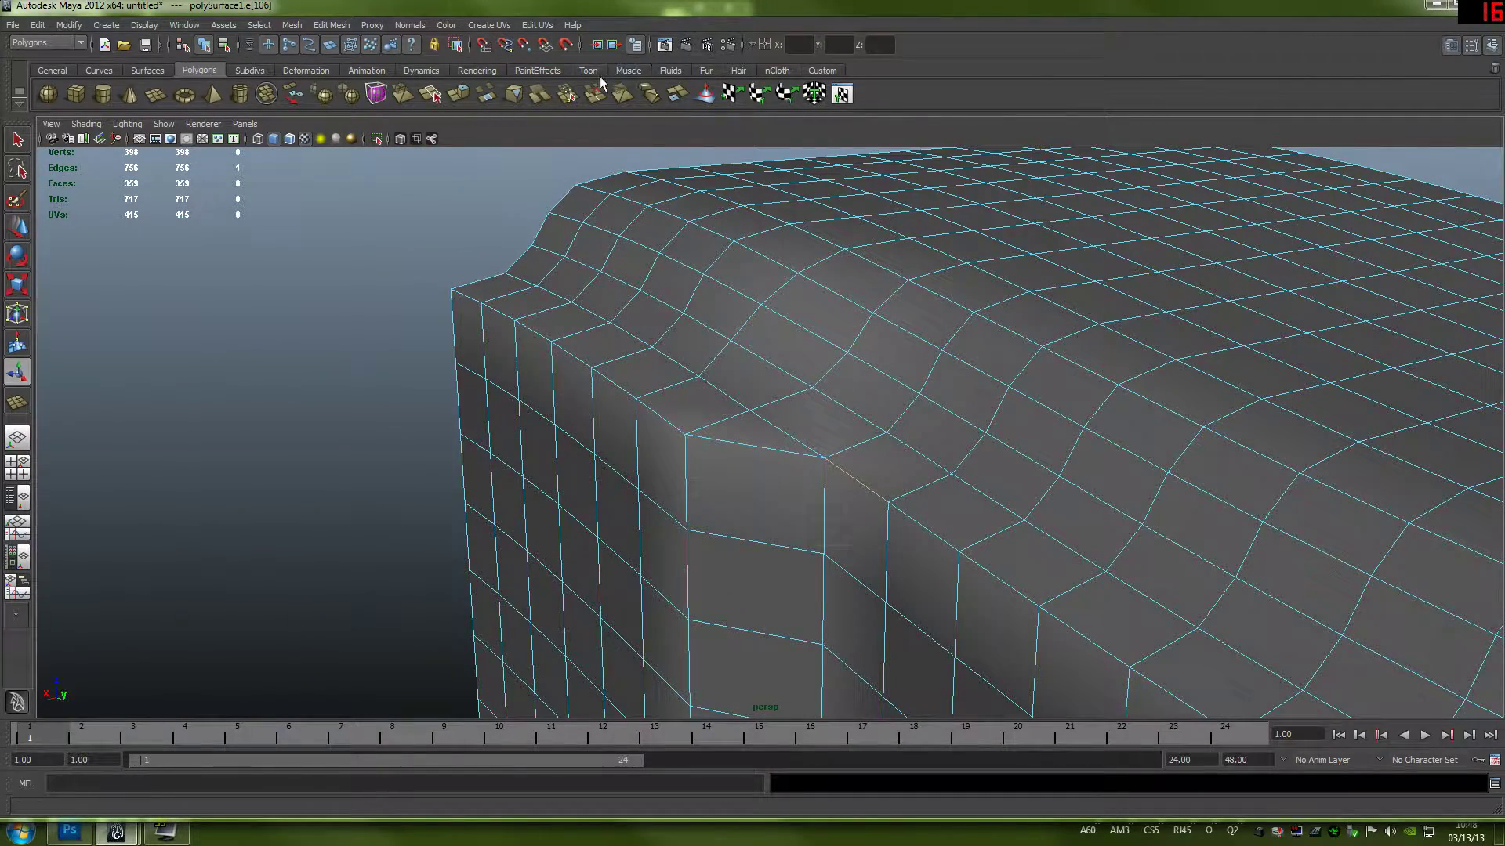
{"action": "left_click", "coordinate": [421, 23]}
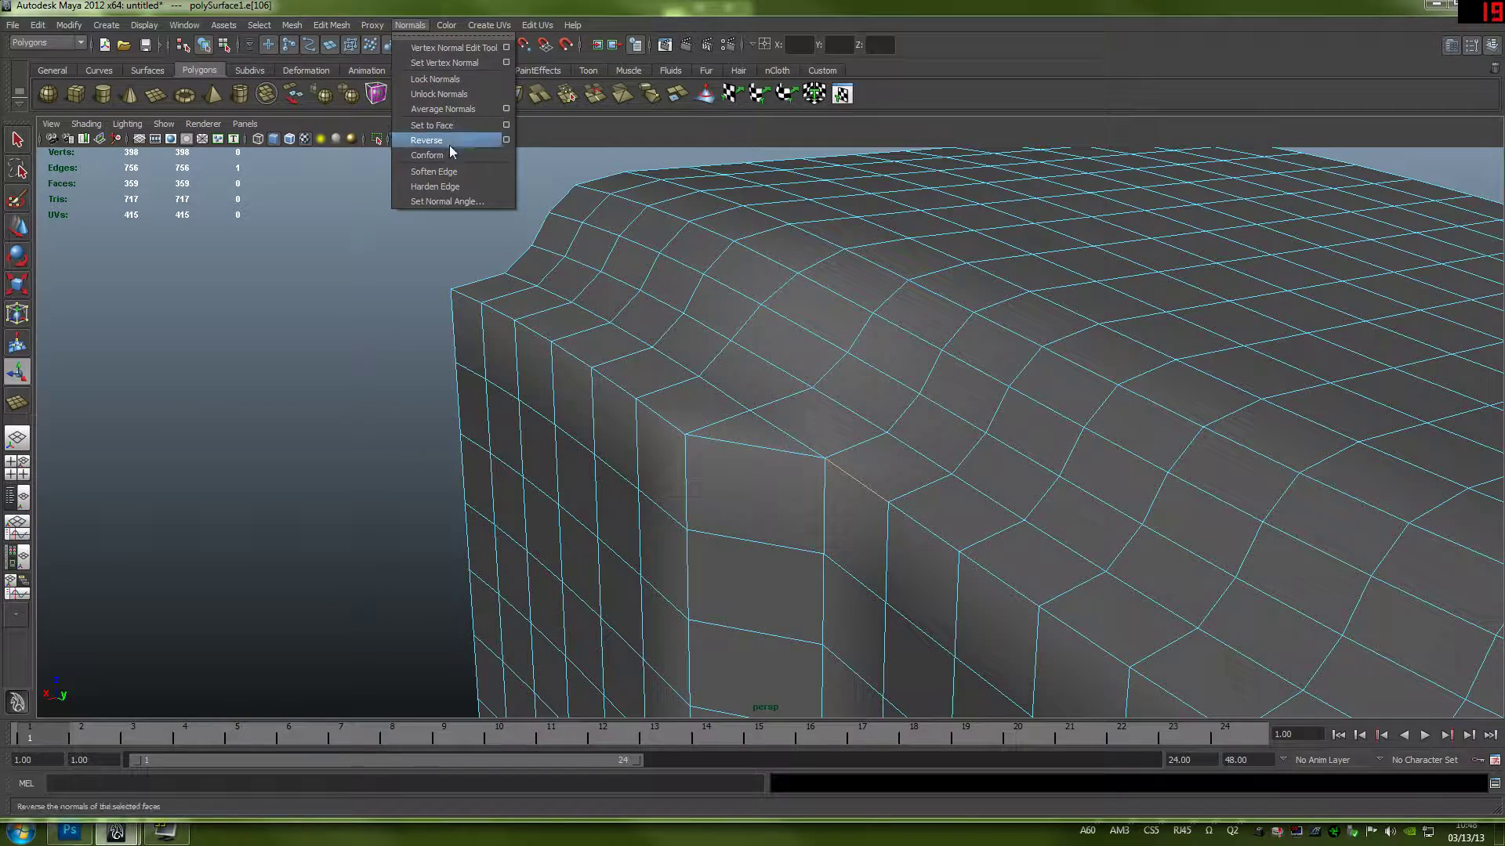
{"action": "left_click", "coordinate": [452, 52]}
{"action": "scroll", "coordinate": [883, 289], "scroll_direction": "down", "scroll_amount": 4}
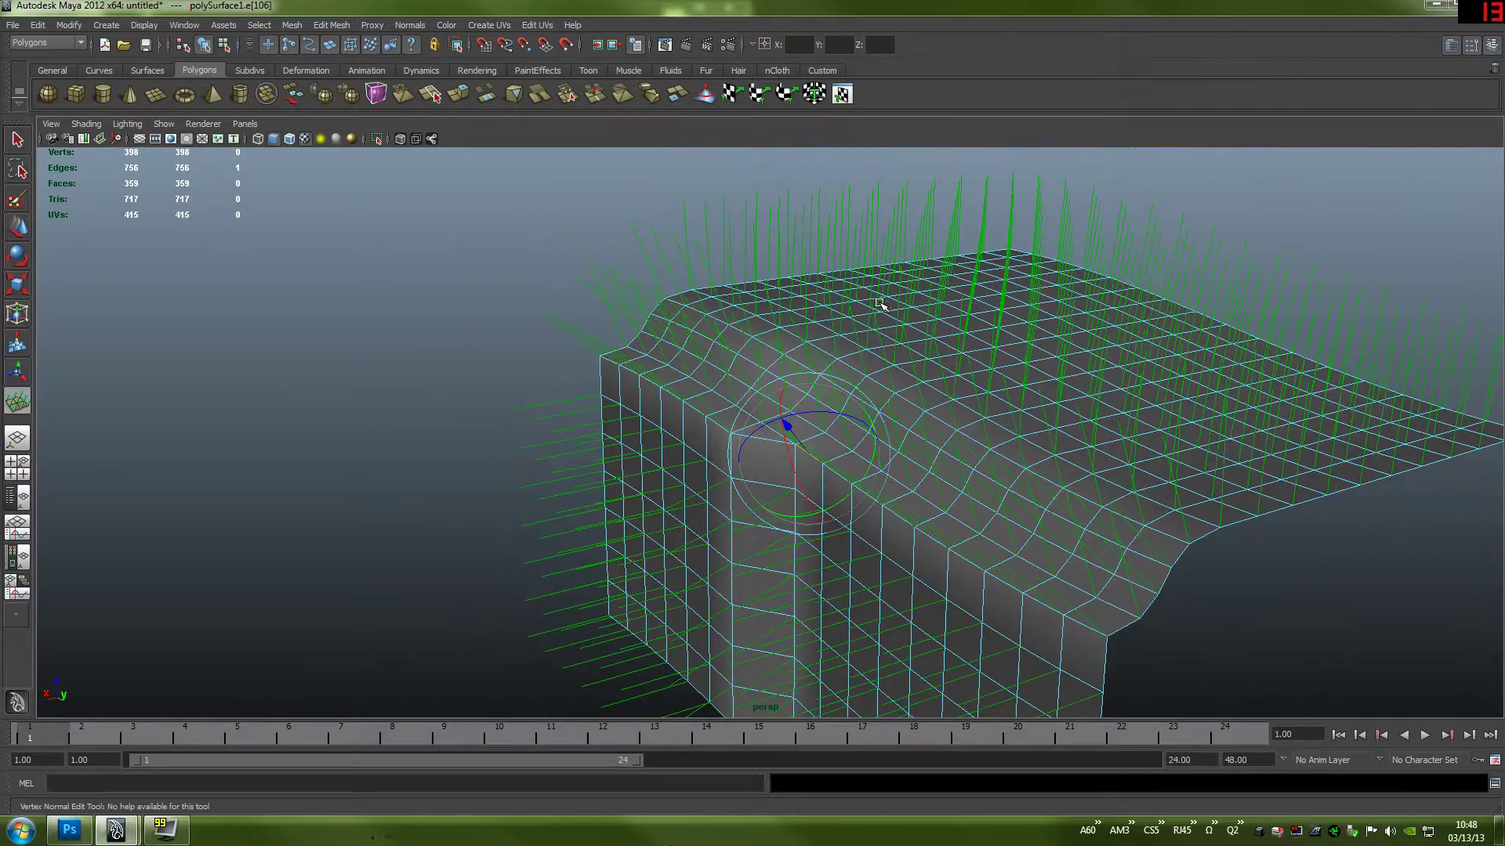
{"action": "left_click_drag", "start_coordinate": [879, 303], "coordinate": [521, 420], "text": "alt"}
{"action": "right_click_drag", "start_coordinate": [520, 420], "coordinate": [906, 480], "text": "alt"}
{"action": "left_click_drag", "start_coordinate": [765, 431], "coordinate": [837, 472], "text": "alt"}
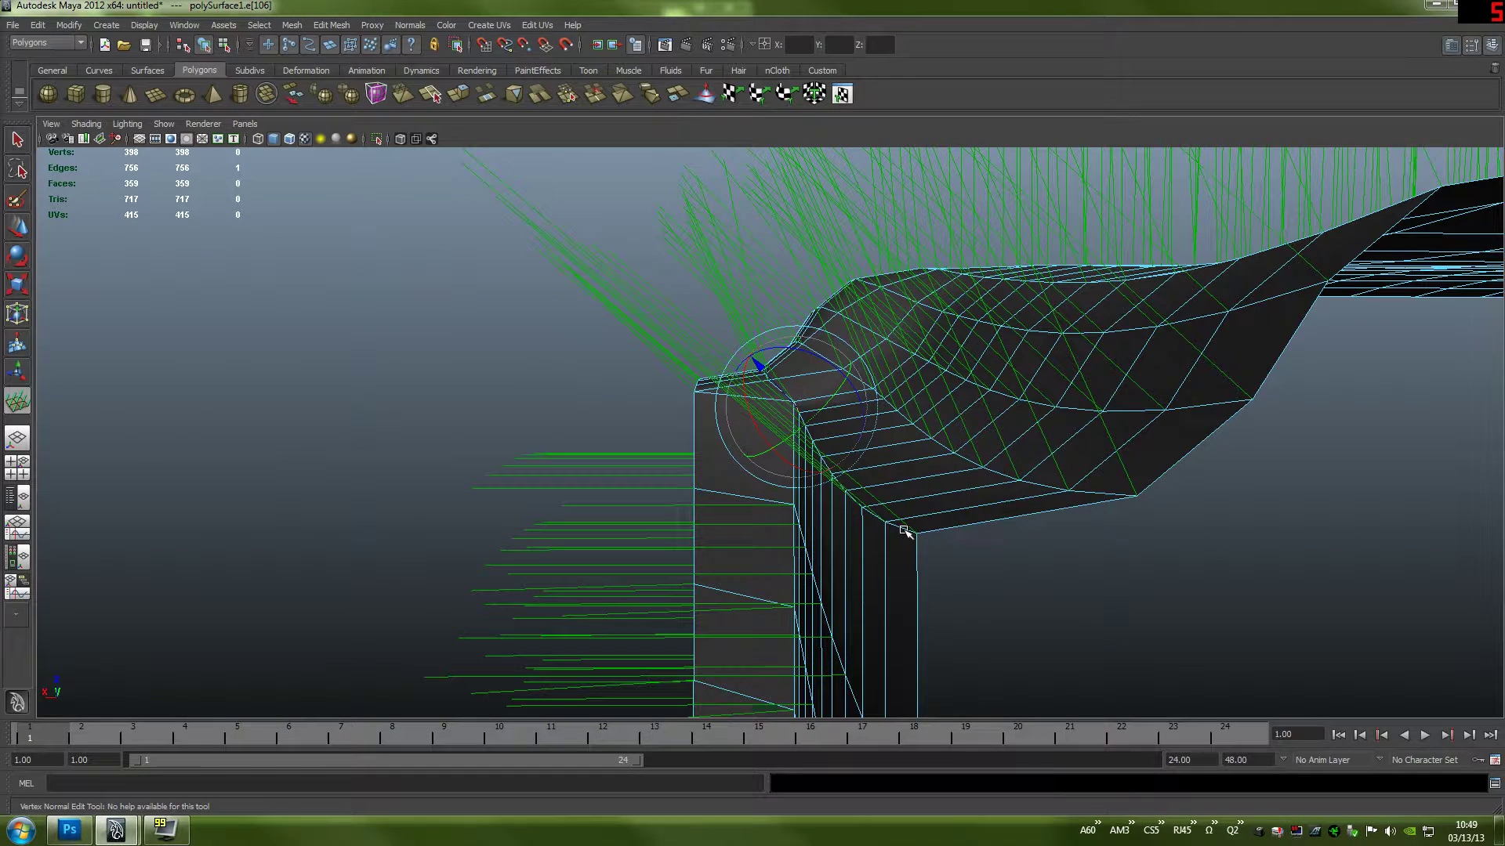
- Select the last two seam edges at the open front corner and harden them
{"action": "right_click_drag", "start_coordinate": [905, 531], "coordinate": [890, 497]}
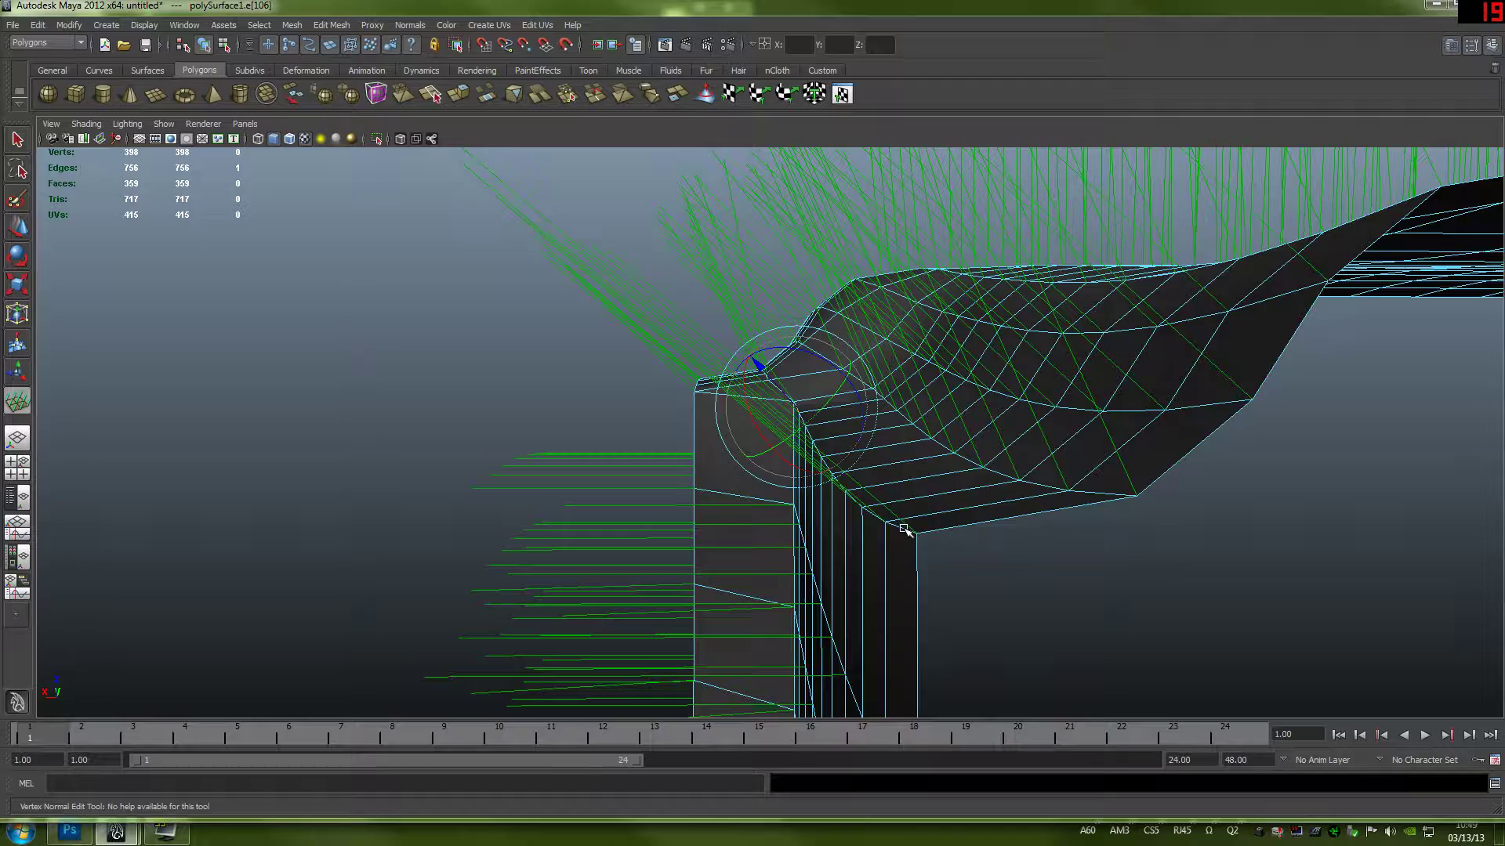
{"action": "left_click", "coordinate": [905, 531]}
{"action": "right_click_drag", "start_coordinate": [865, 437], "coordinate": [923, 426], "text": "alt"}
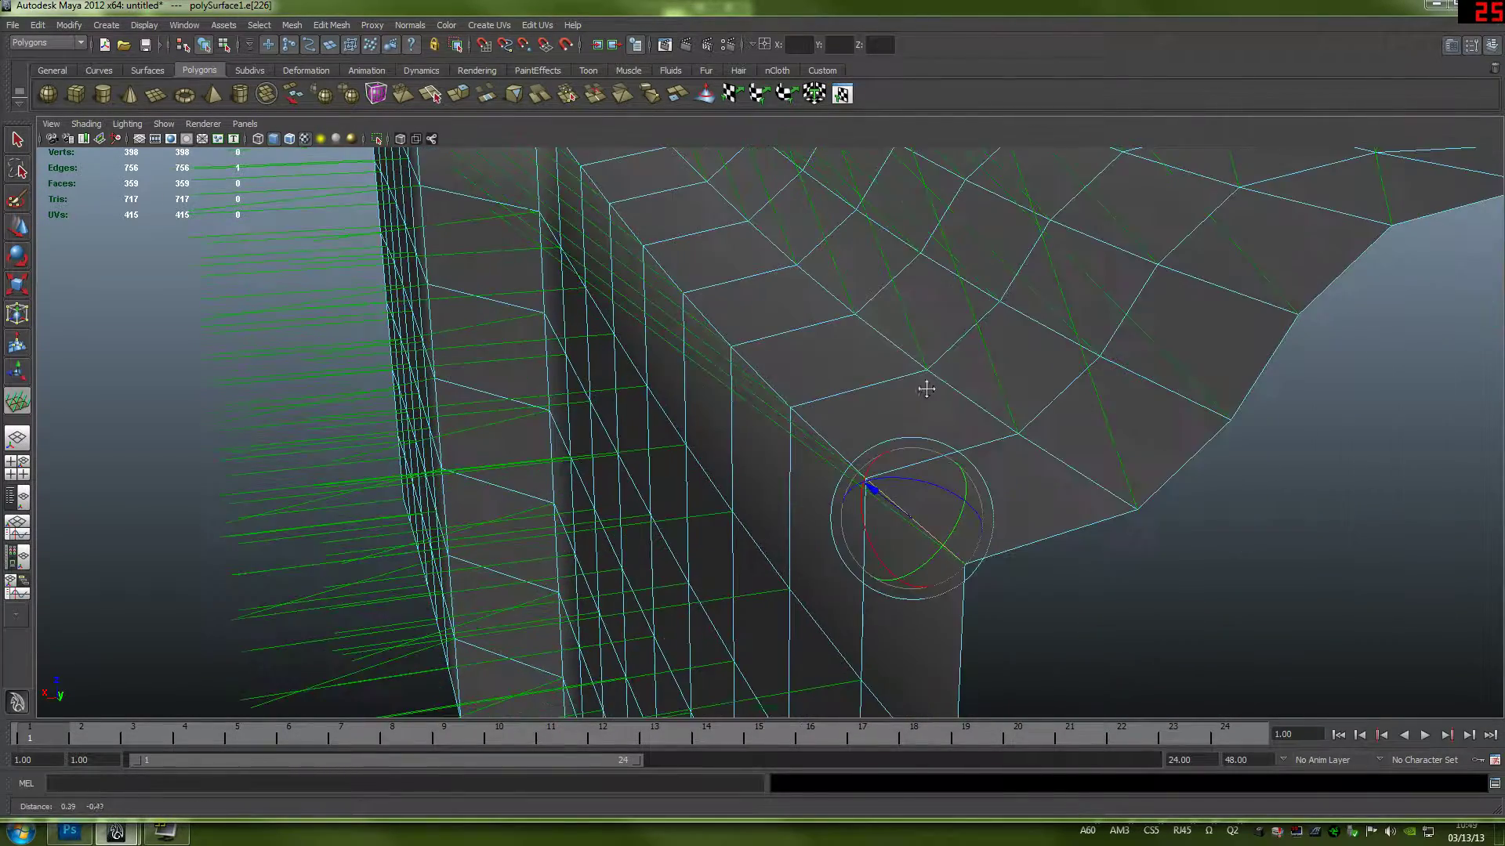
{"action": "left_click", "coordinate": [839, 454], "text": "shift"}
{"action": "left_click_drag", "start_coordinate": [1004, 474], "coordinate": [948, 486], "text": "alt"}
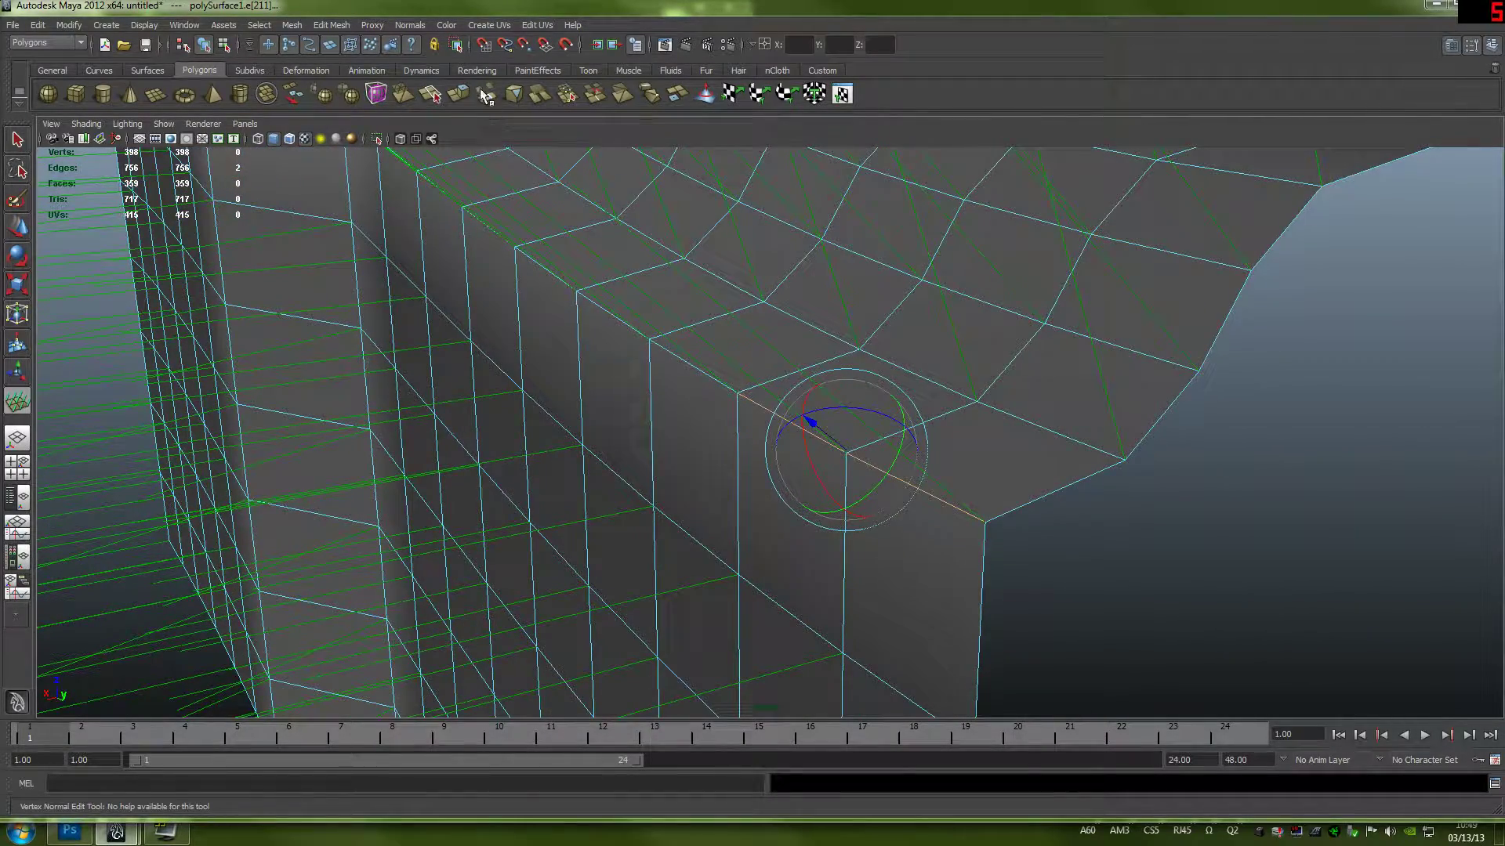
{"action": "left_click", "coordinate": [402, 26]}
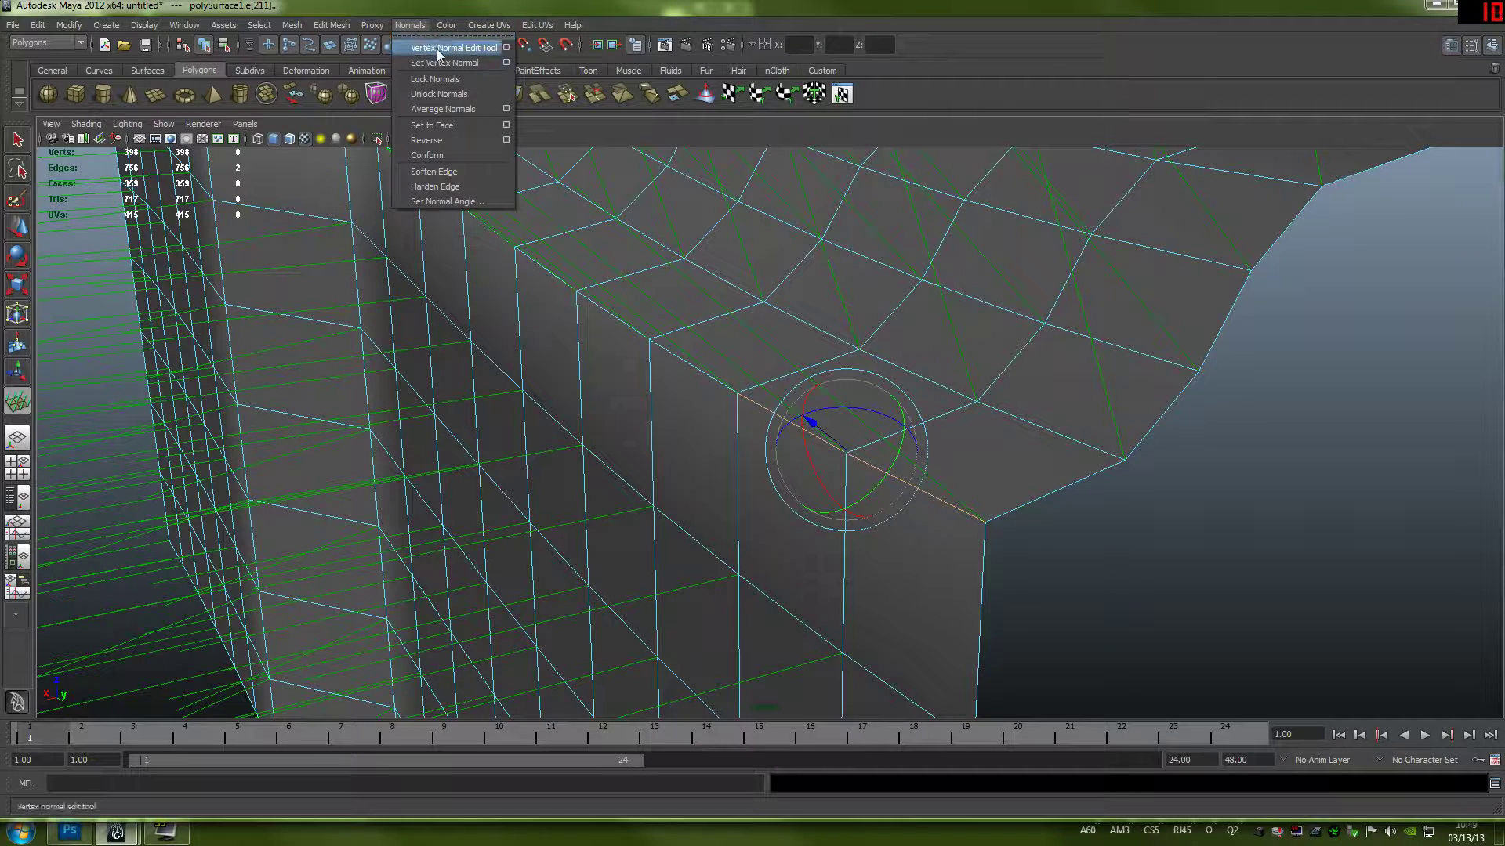
{"action": "left_click", "coordinate": [449, 189]}
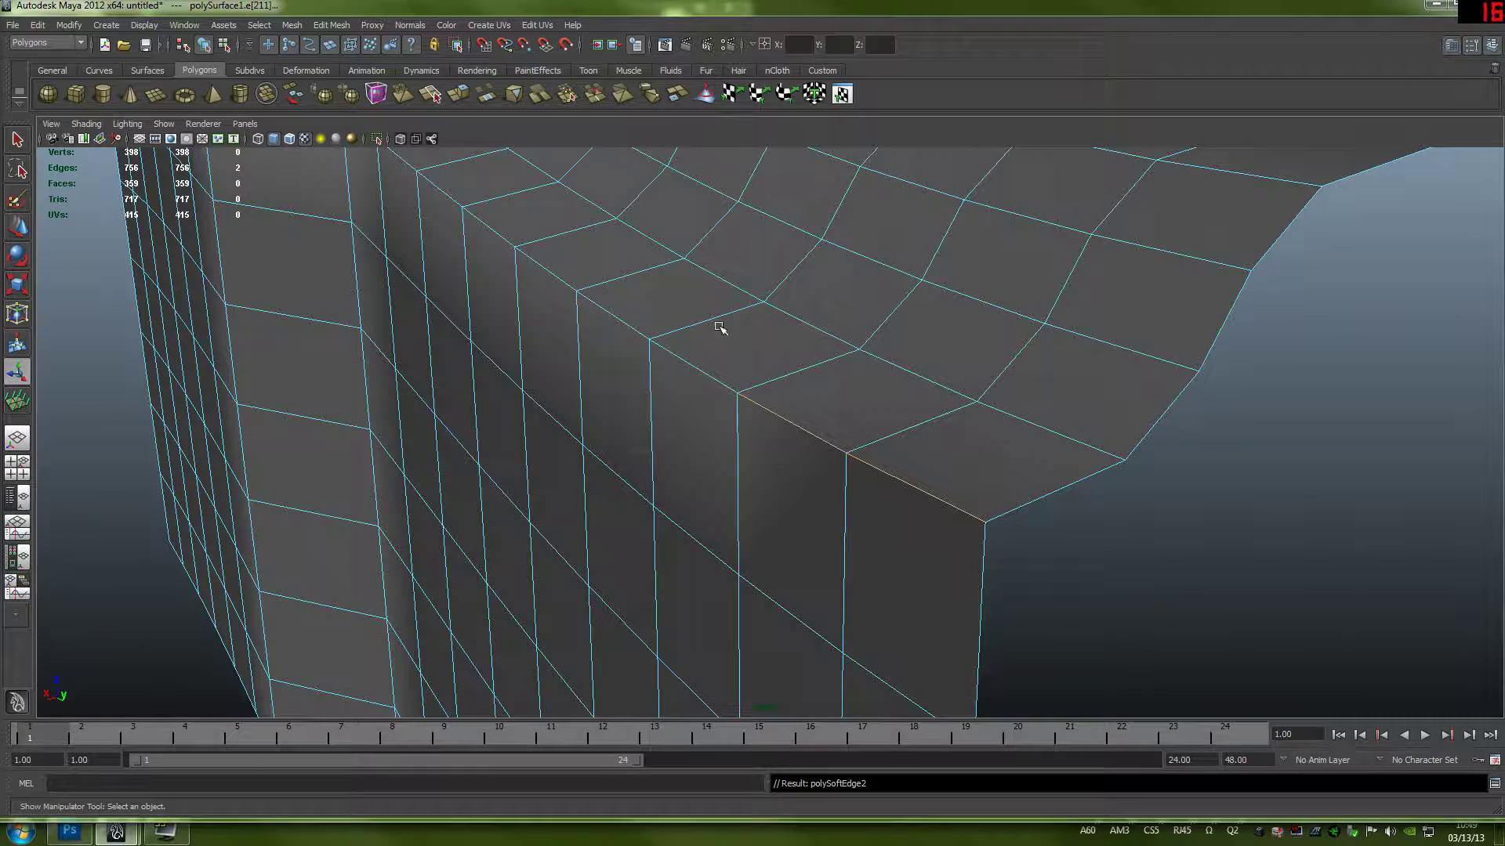
- Display the vertex normals again with the Vertex Normal Edit Tool and examine those at the hardened corner edges
{"action": "left_click", "coordinate": [402, 26]}
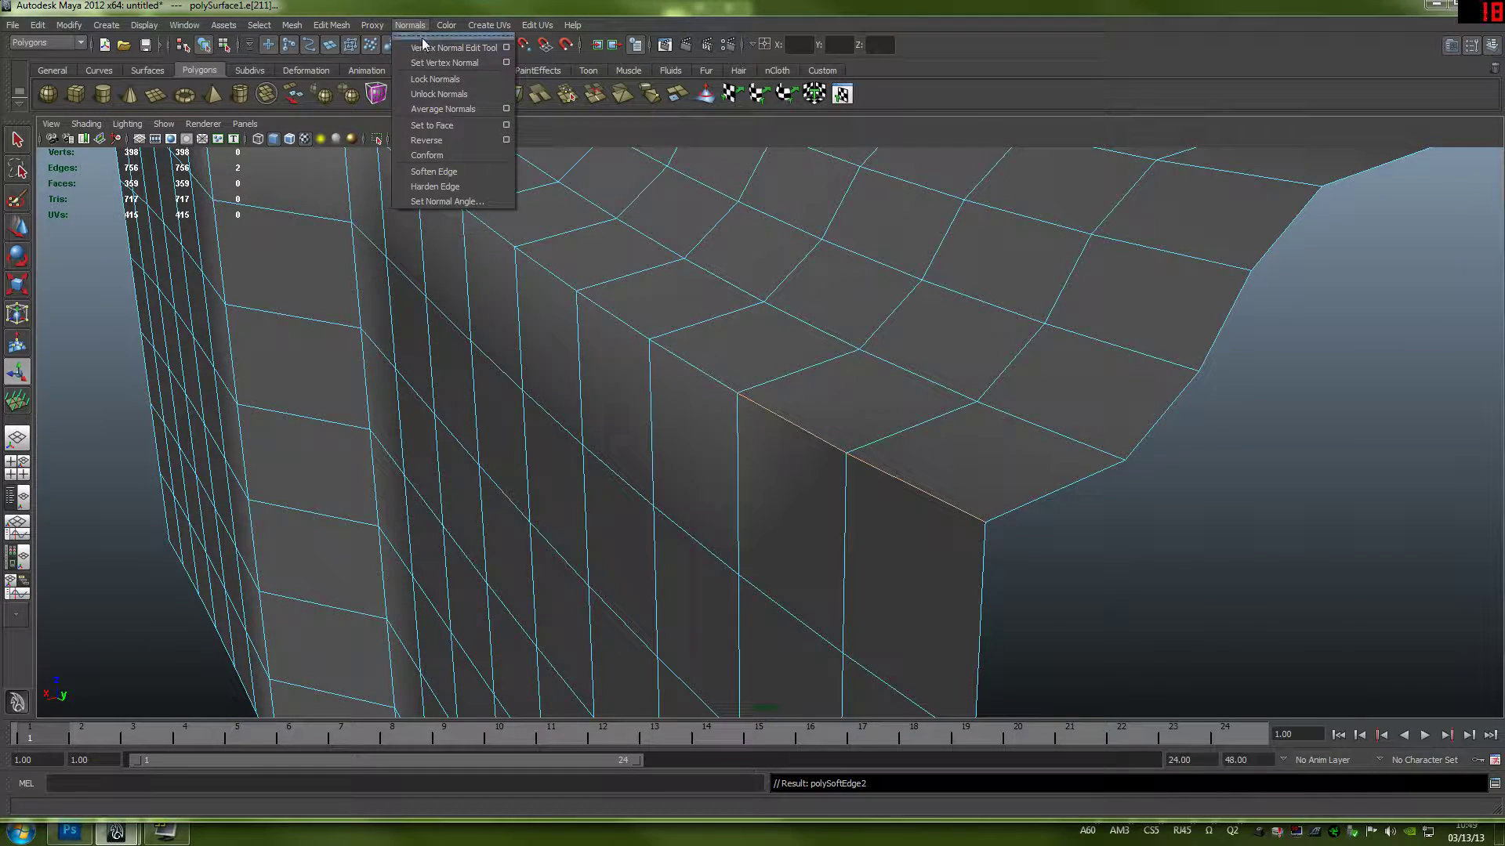
{"action": "left_click", "coordinate": [439, 36]}
{"action": "left_click_drag", "start_coordinate": [972, 396], "coordinate": [726, 327], "text": "alt"}
{"action": "right_click_drag", "start_coordinate": [727, 327], "coordinate": [769, 350], "text": "alt"}
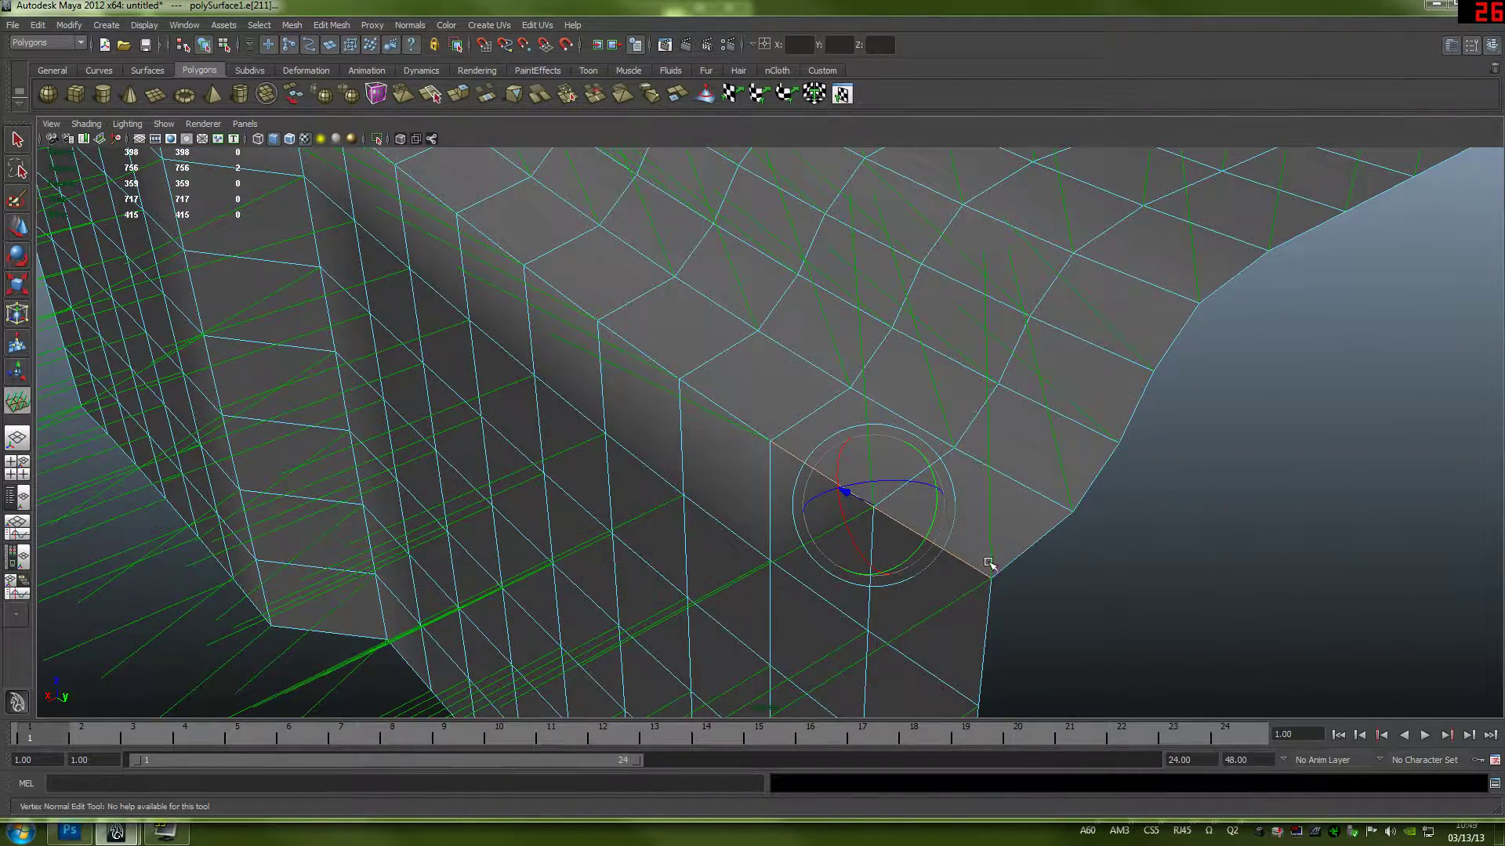
- Deselect the corner edges and run Set Vertex Normal with the values 1, 0, 0
{"action": "left_click", "coordinate": [1040, 584]}
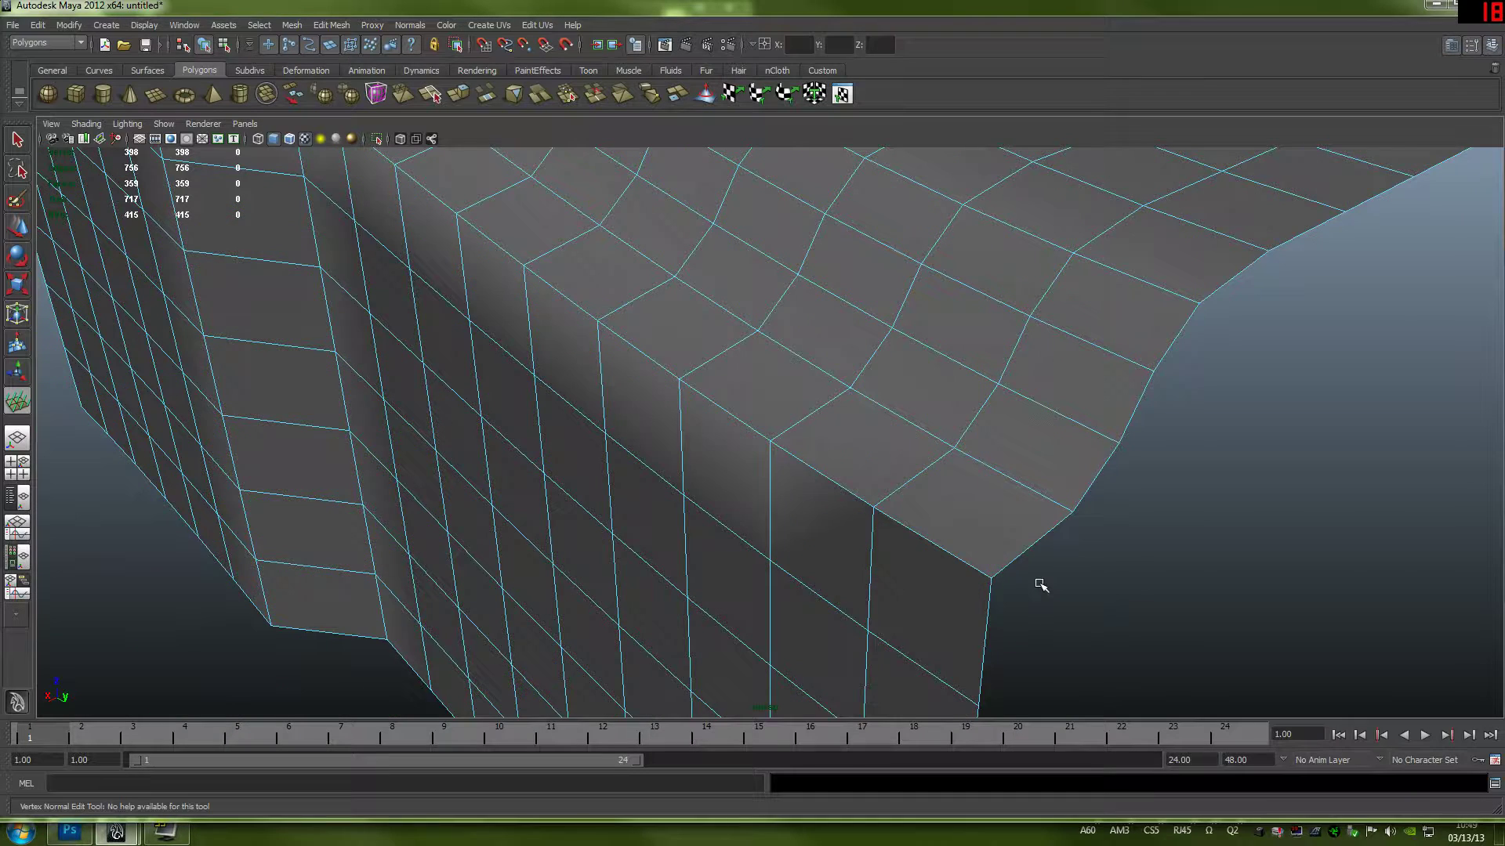
{"action": "left_click_drag", "start_coordinate": [1041, 583], "coordinate": [854, 496], "text": "alt"}
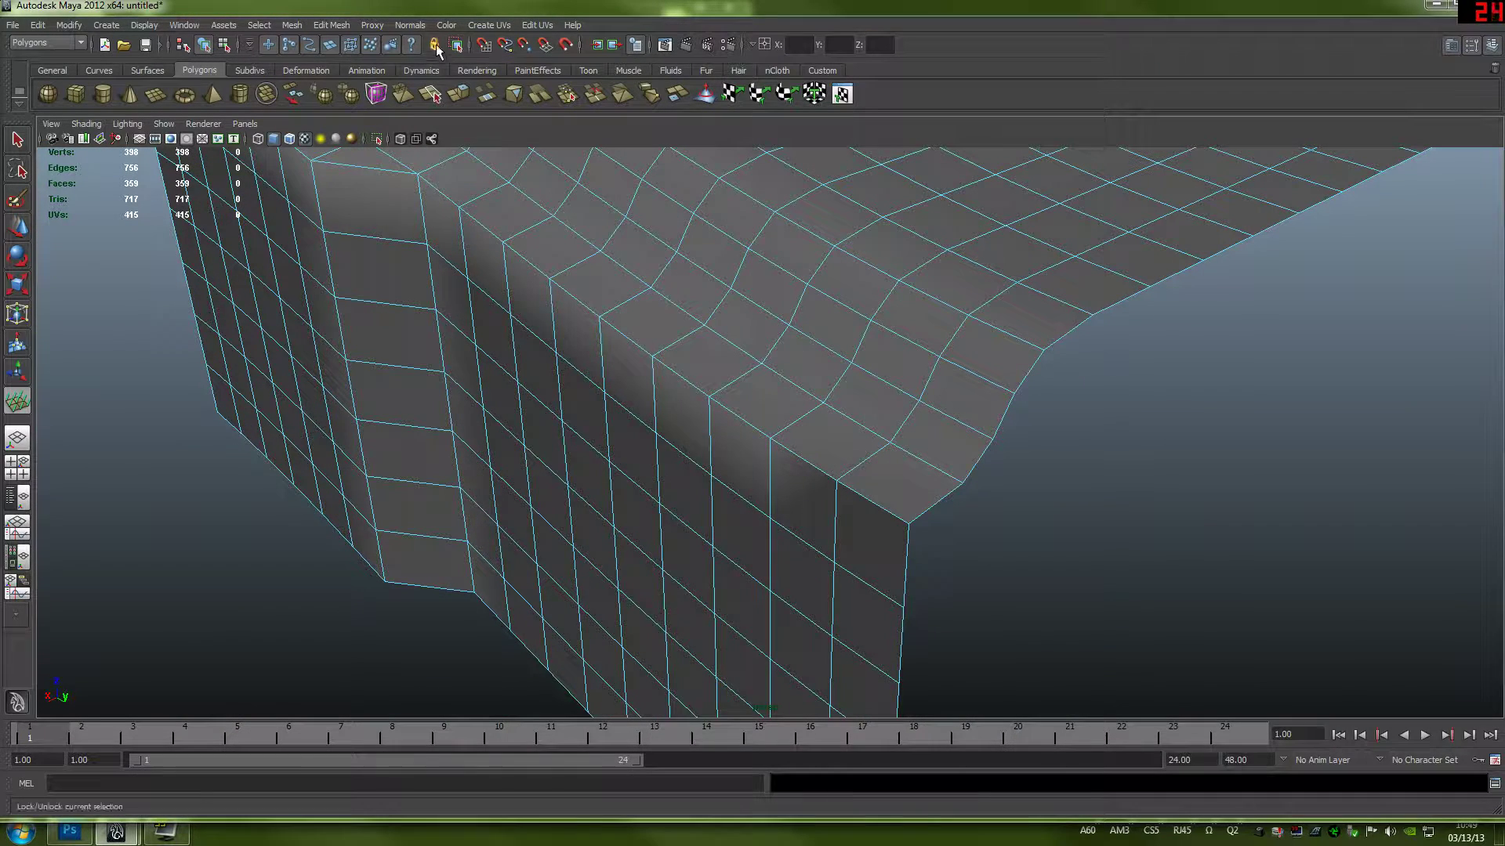
{"action": "left_click", "coordinate": [409, 24]}
{"action": "left_click", "coordinate": [451, 65]}
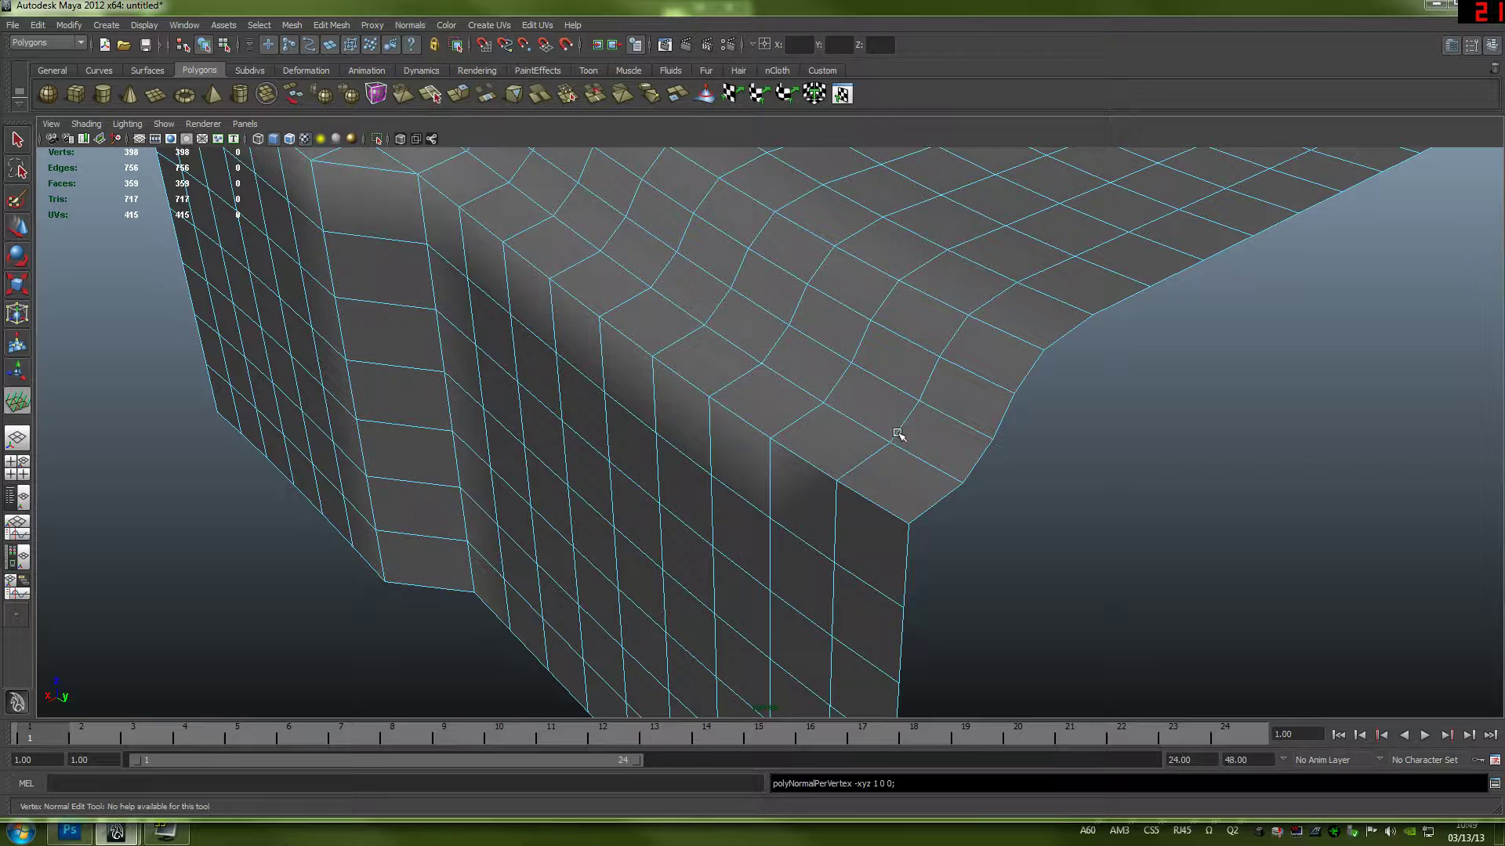
- Display the vertex normals on the whole mesh with the Vertex Normal Edit Tool and examine them from all sides
{"action": "left_click", "coordinate": [409, 28]}
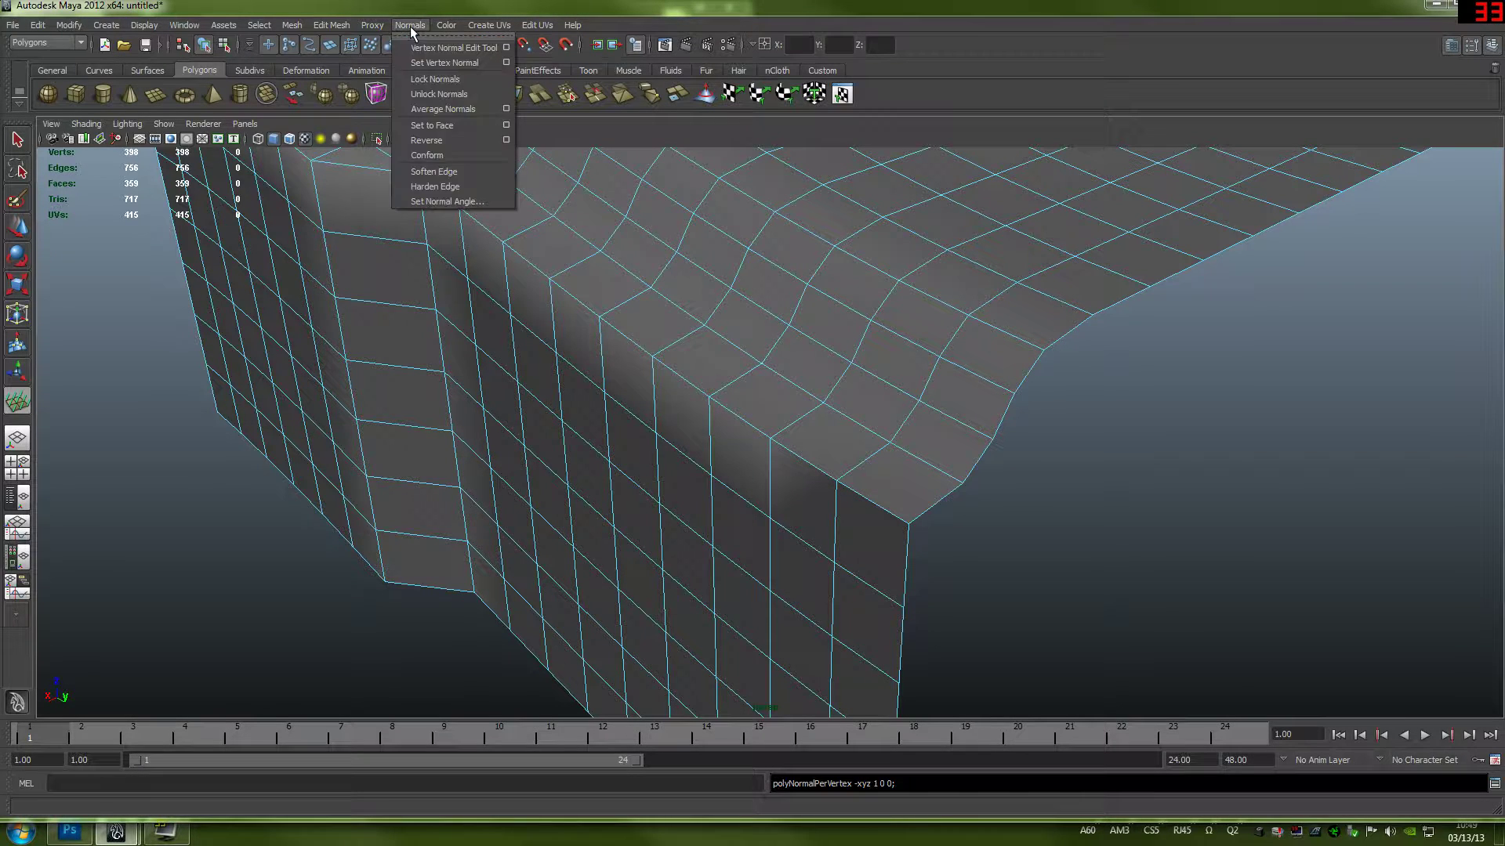
{"action": "left_click", "coordinate": [436, 49]}
{"action": "right_click_drag", "start_coordinate": [840, 425], "coordinate": [950, 396]}
{"action": "left_click_drag", "start_coordinate": [971, 481], "coordinate": [950, 419], "text": "alt"}
{"action": "scroll", "coordinate": [968, 452], "scroll_direction": "down", "scroll_amount": 3}
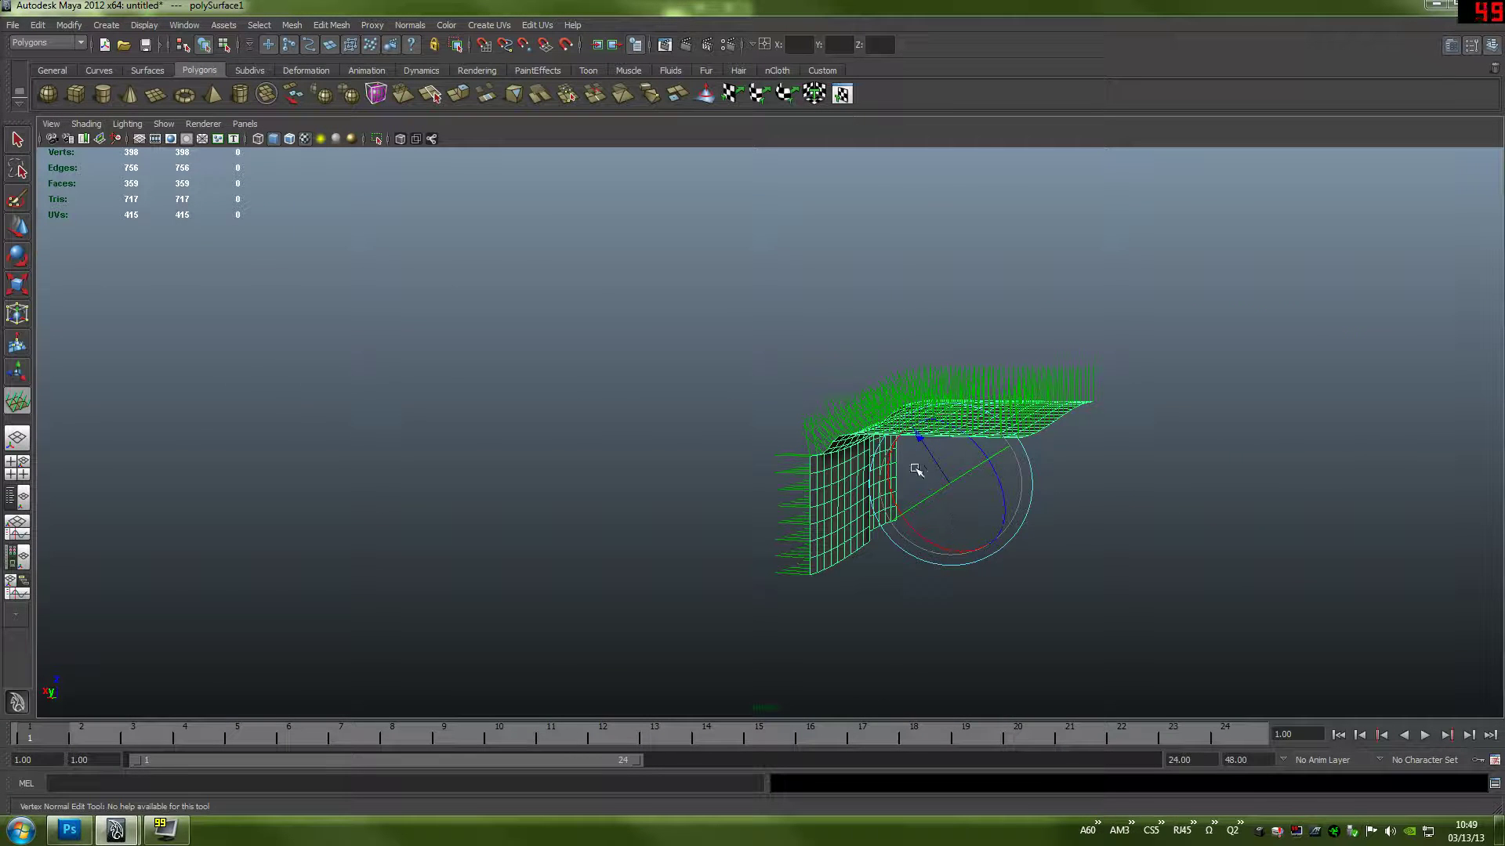
{"action": "left_click_drag", "start_coordinate": [916, 396], "coordinate": [871, 421], "text": "alt"}
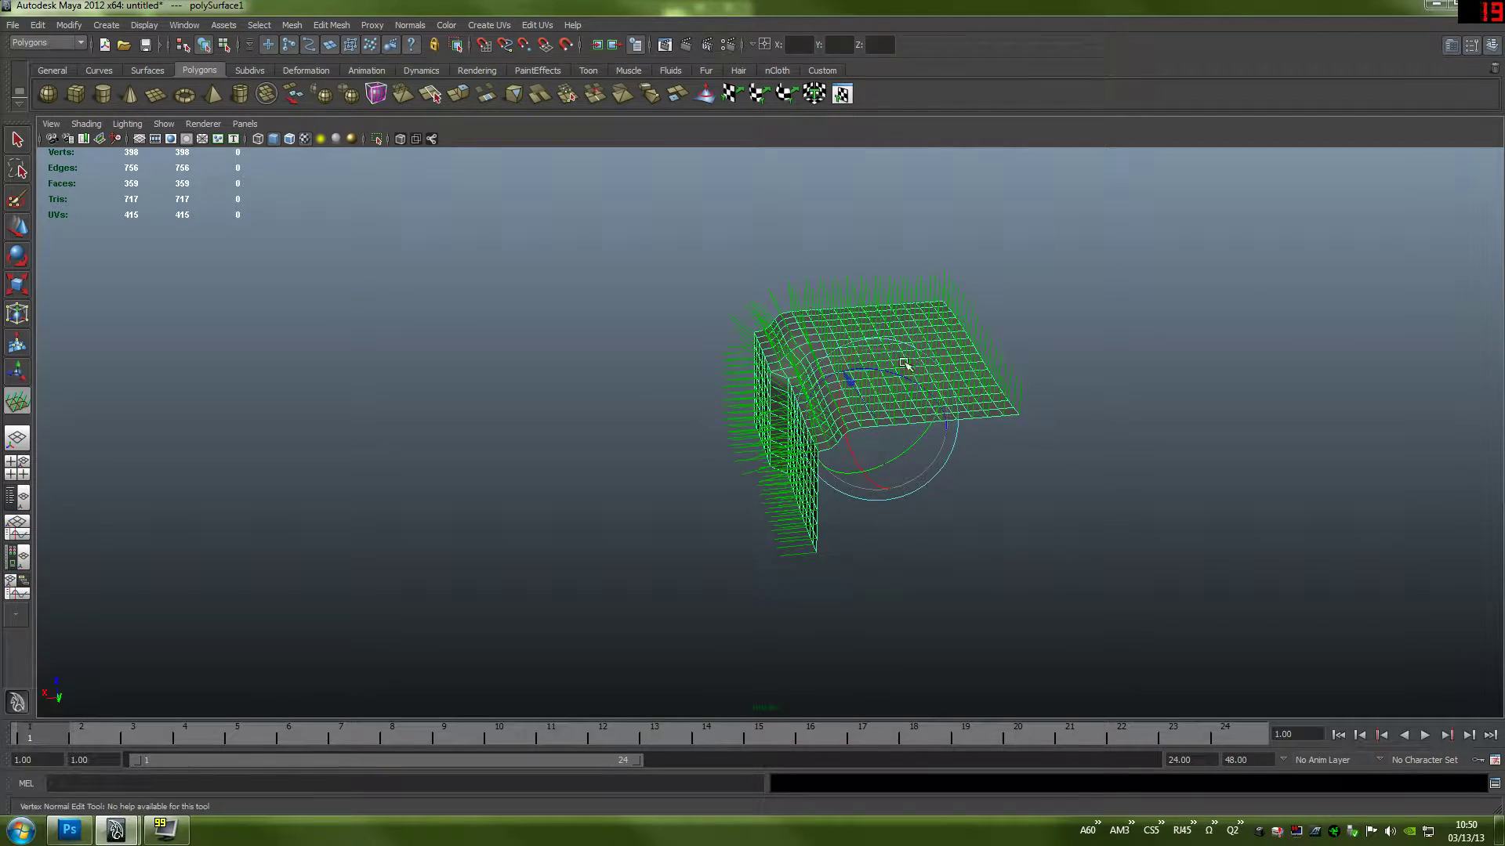
{"action": "left_click_drag", "start_coordinate": [903, 363], "coordinate": [750, 310], "text": "alt"}
{"action": "scroll", "coordinate": [954, 416], "scroll_direction": "up", "scroll_amount": 5}
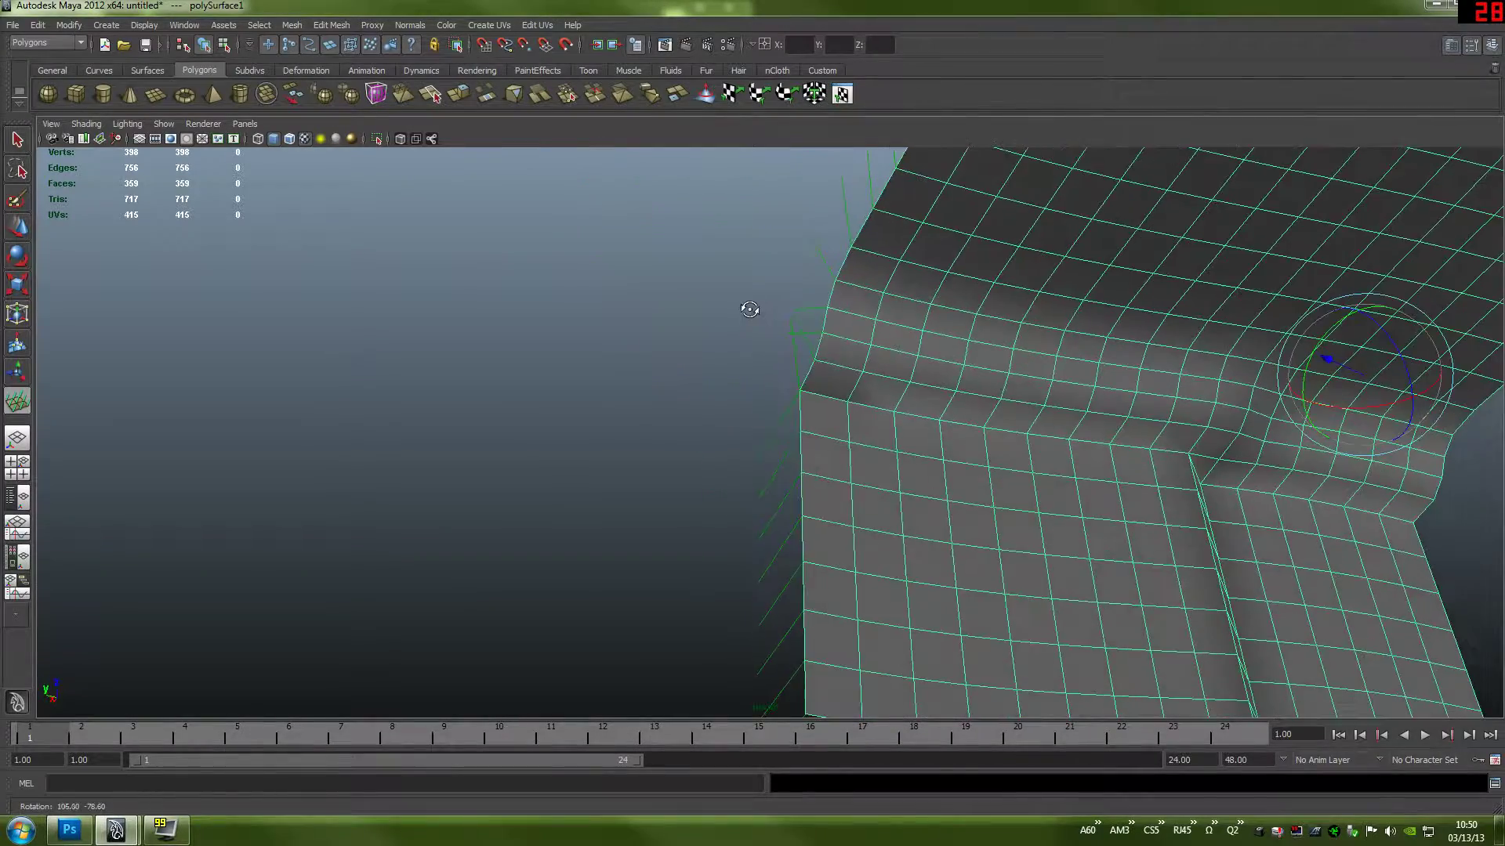
{"action": "left_click_drag", "start_coordinate": [813, 486], "coordinate": [1111, 580], "text": "alt"}
{"action": "scroll", "coordinate": [793, 499], "scroll_direction": "down", "scroll_amount": 3}
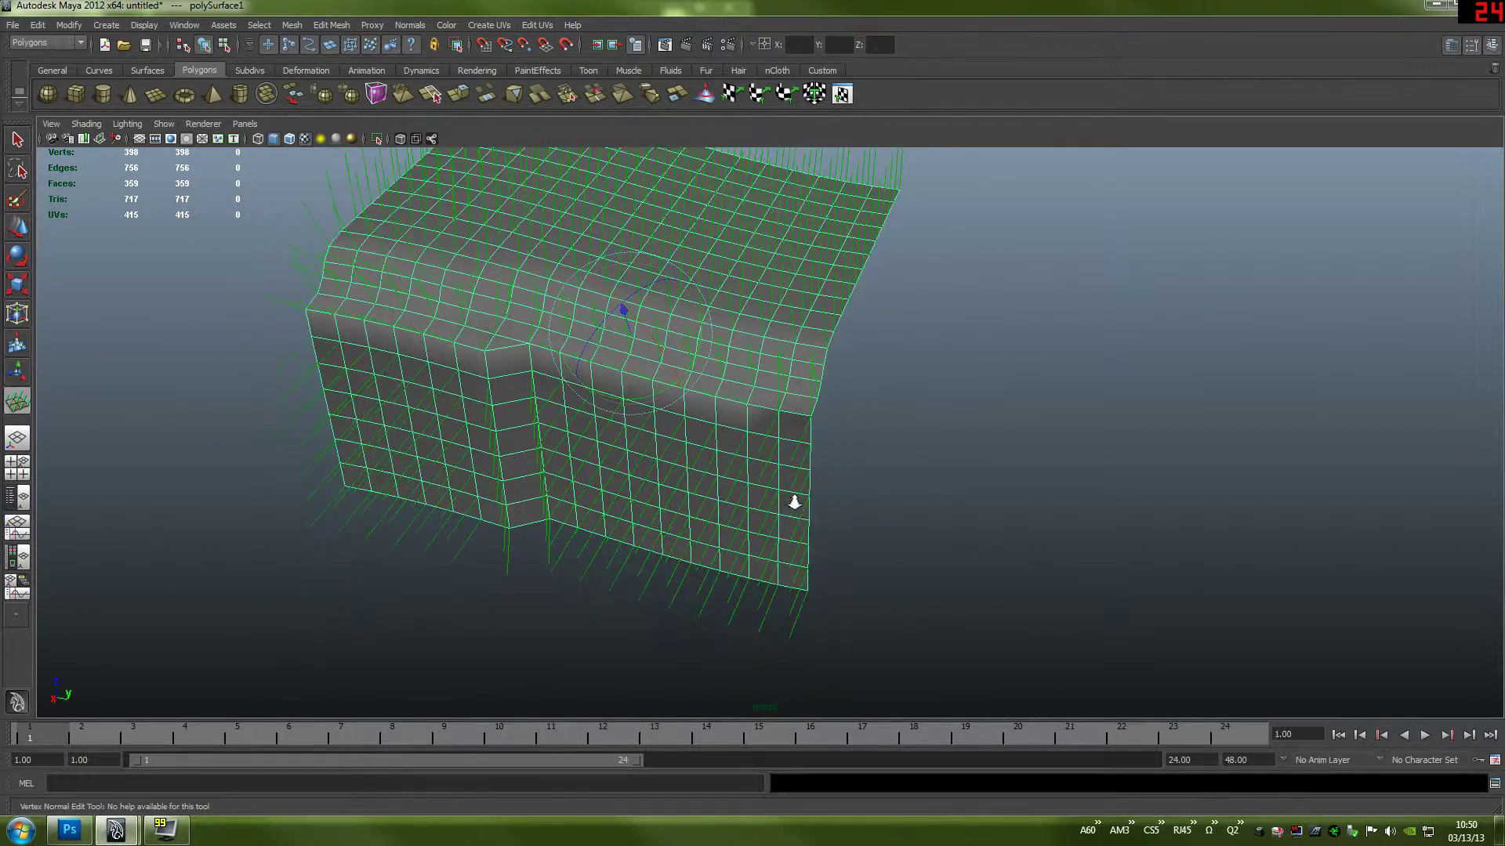
{"action": "left_click_drag", "start_coordinate": [703, 419], "coordinate": [893, 468], "text": "alt"}
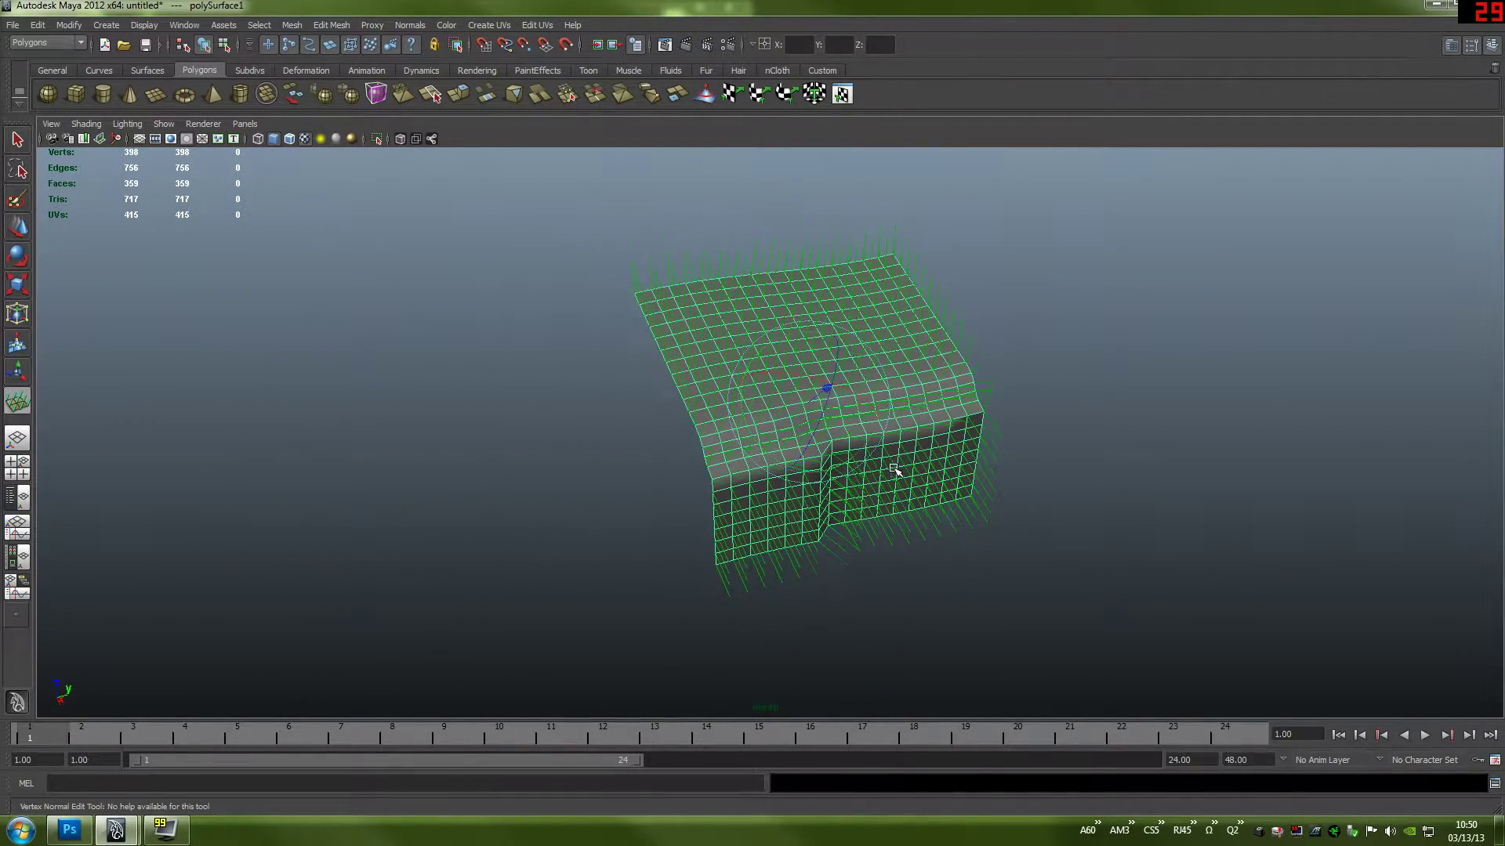
{"action": "scroll", "coordinate": [944, 433], "scroll_direction": "up", "scroll_amount": 6}
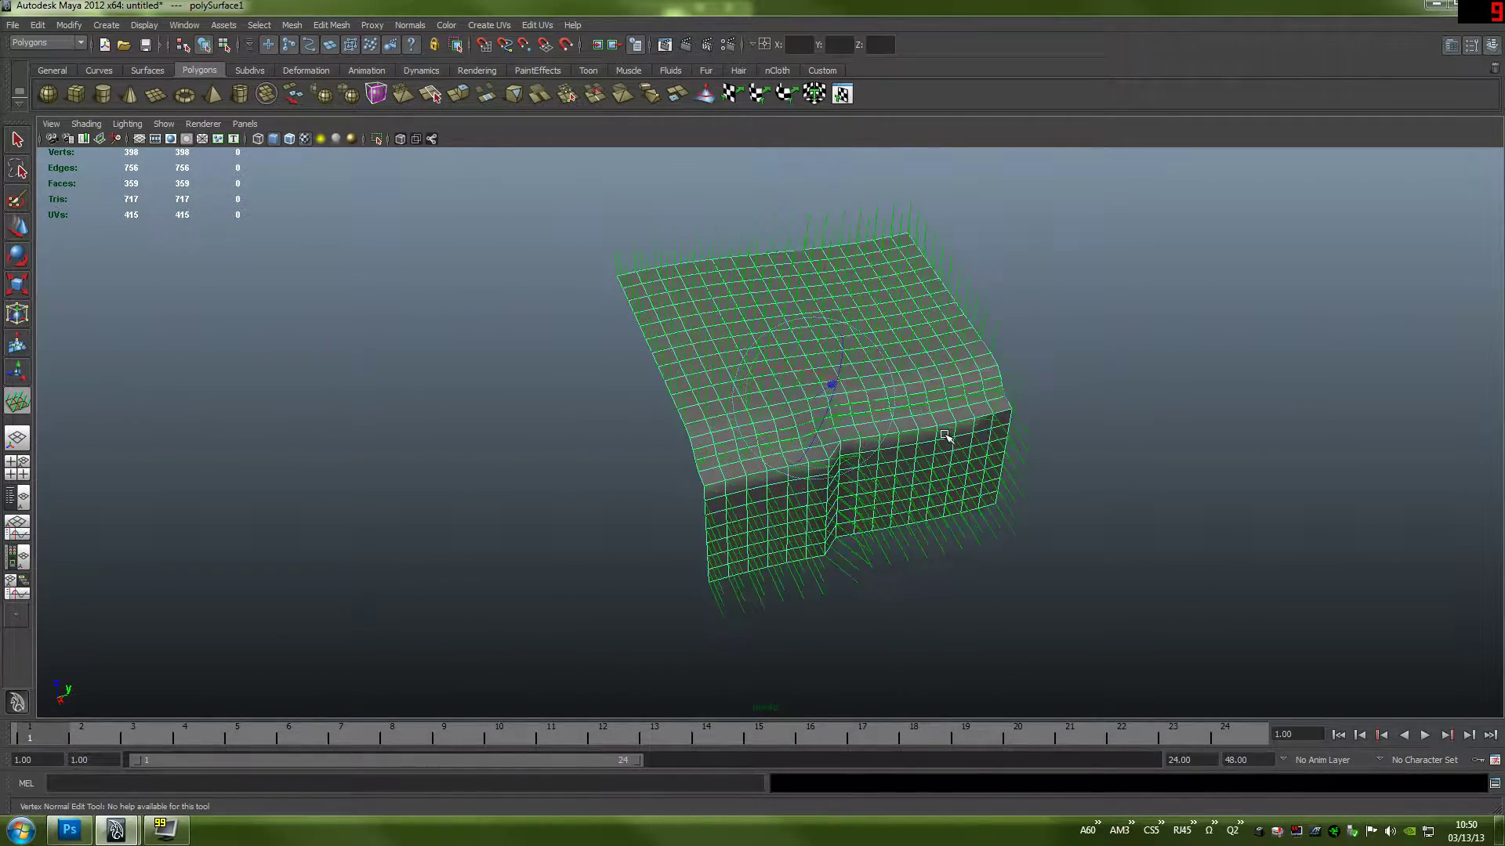
{"action": "left_click_drag", "start_coordinate": [980, 443], "coordinate": [721, 405], "text": "alt"}
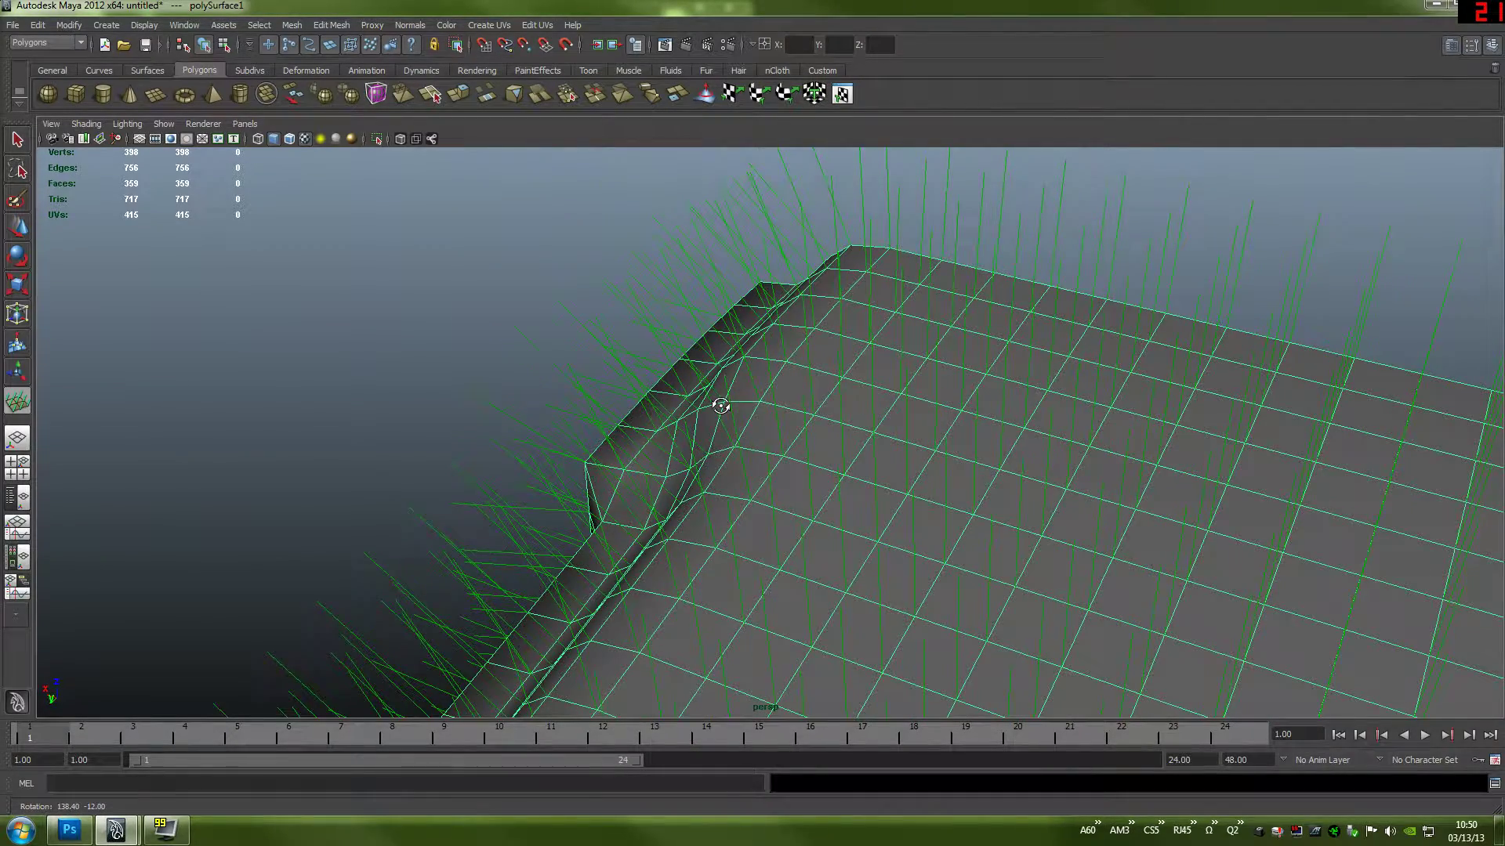
{"action": "middle_click_drag", "start_coordinate": [899, 469], "coordinate": [788, 366], "text": "alt"}
{"action": "scroll", "coordinate": [932, 478], "scroll_direction": "down", "scroll_amount": 15}
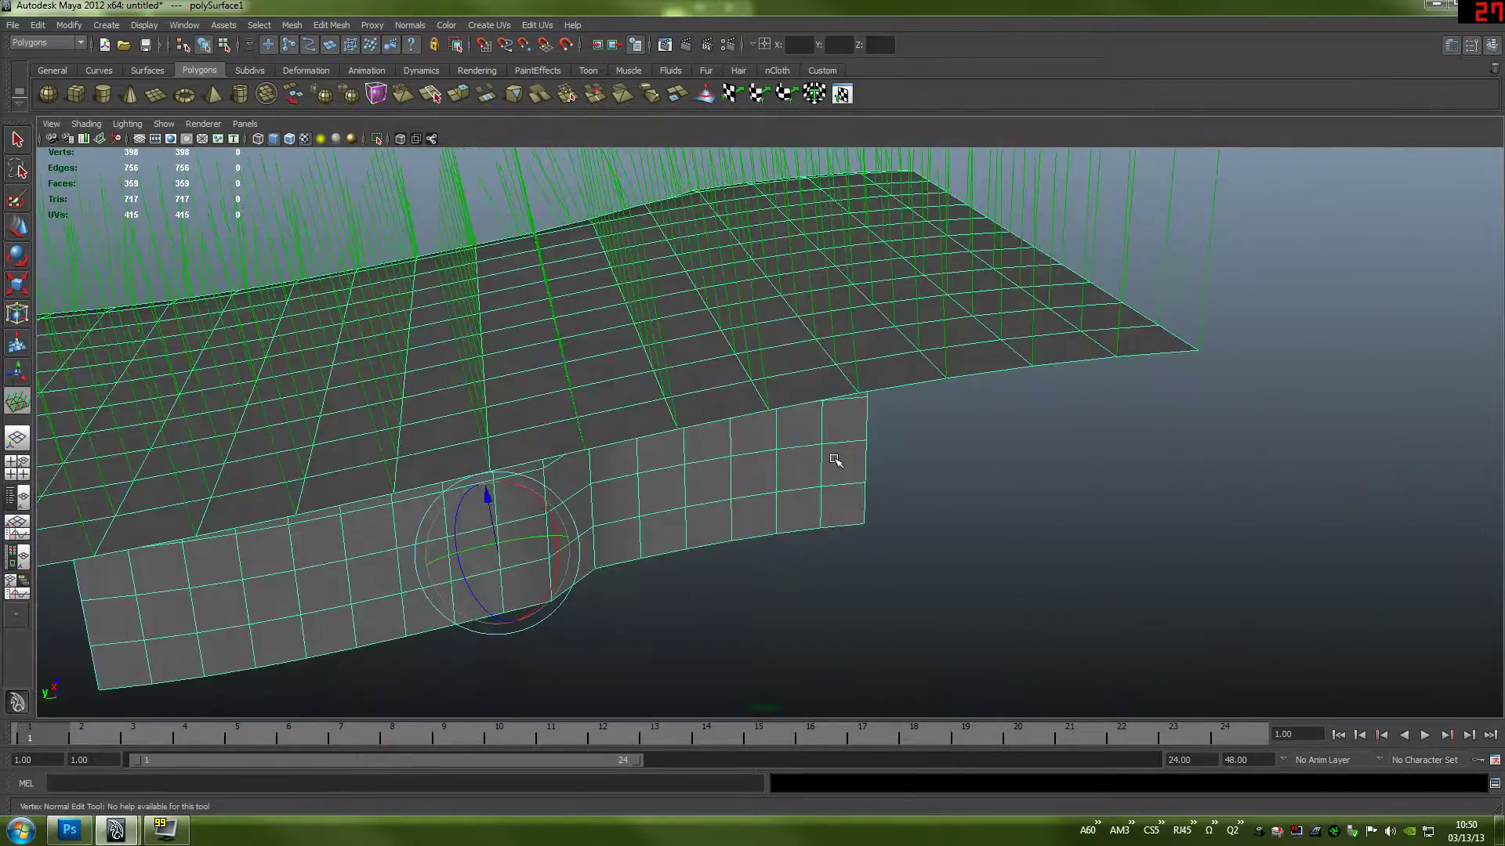
{"action": "left_click_drag", "start_coordinate": [809, 411], "coordinate": [568, 416], "text": "alt"}
{"action": "right_click", "coordinate": [826, 406]}
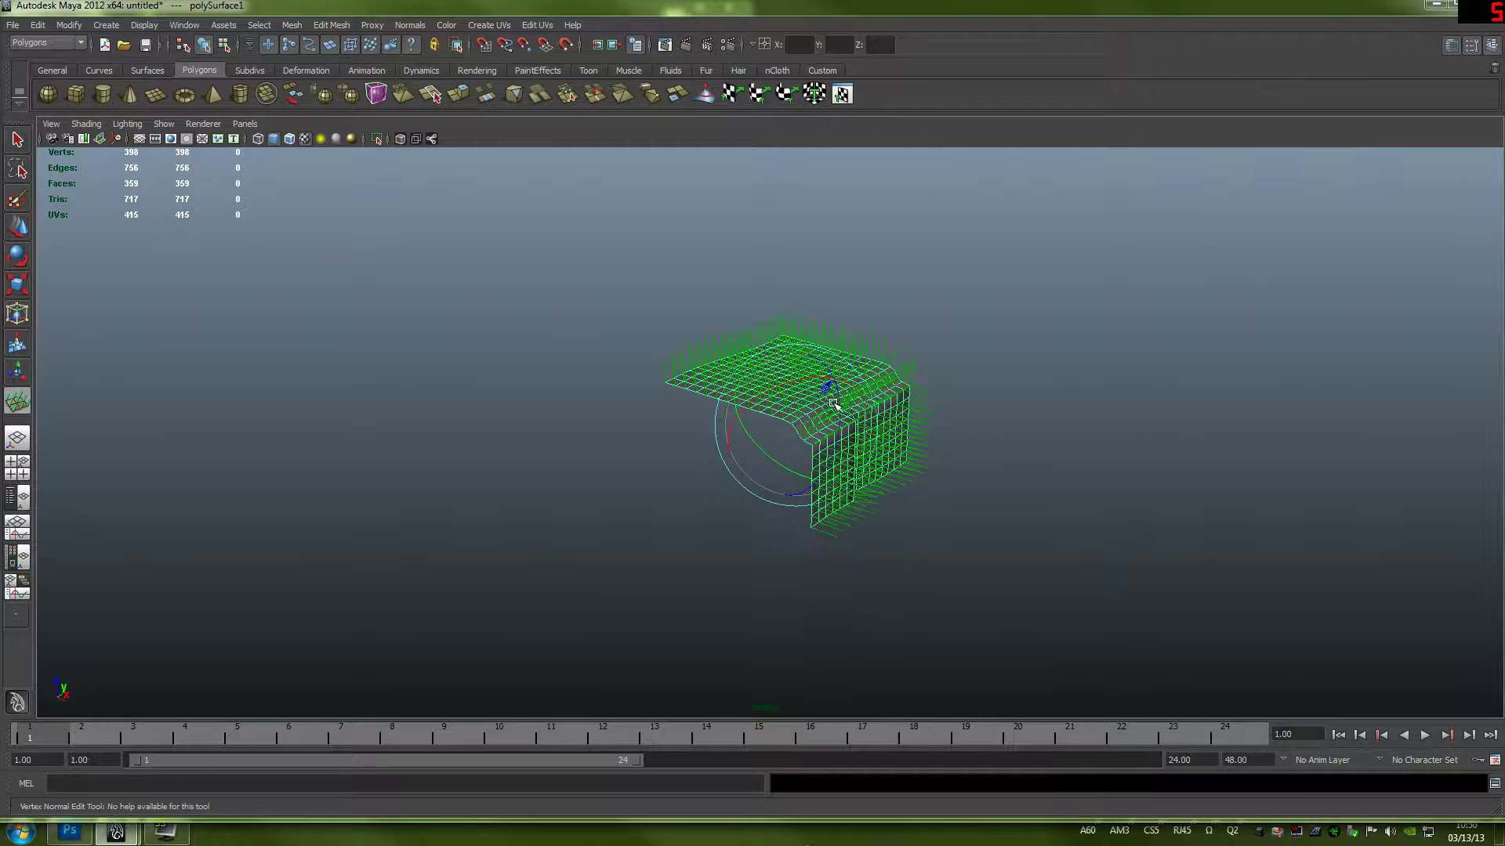
{"action": "right_click", "coordinate": [829, 406]}
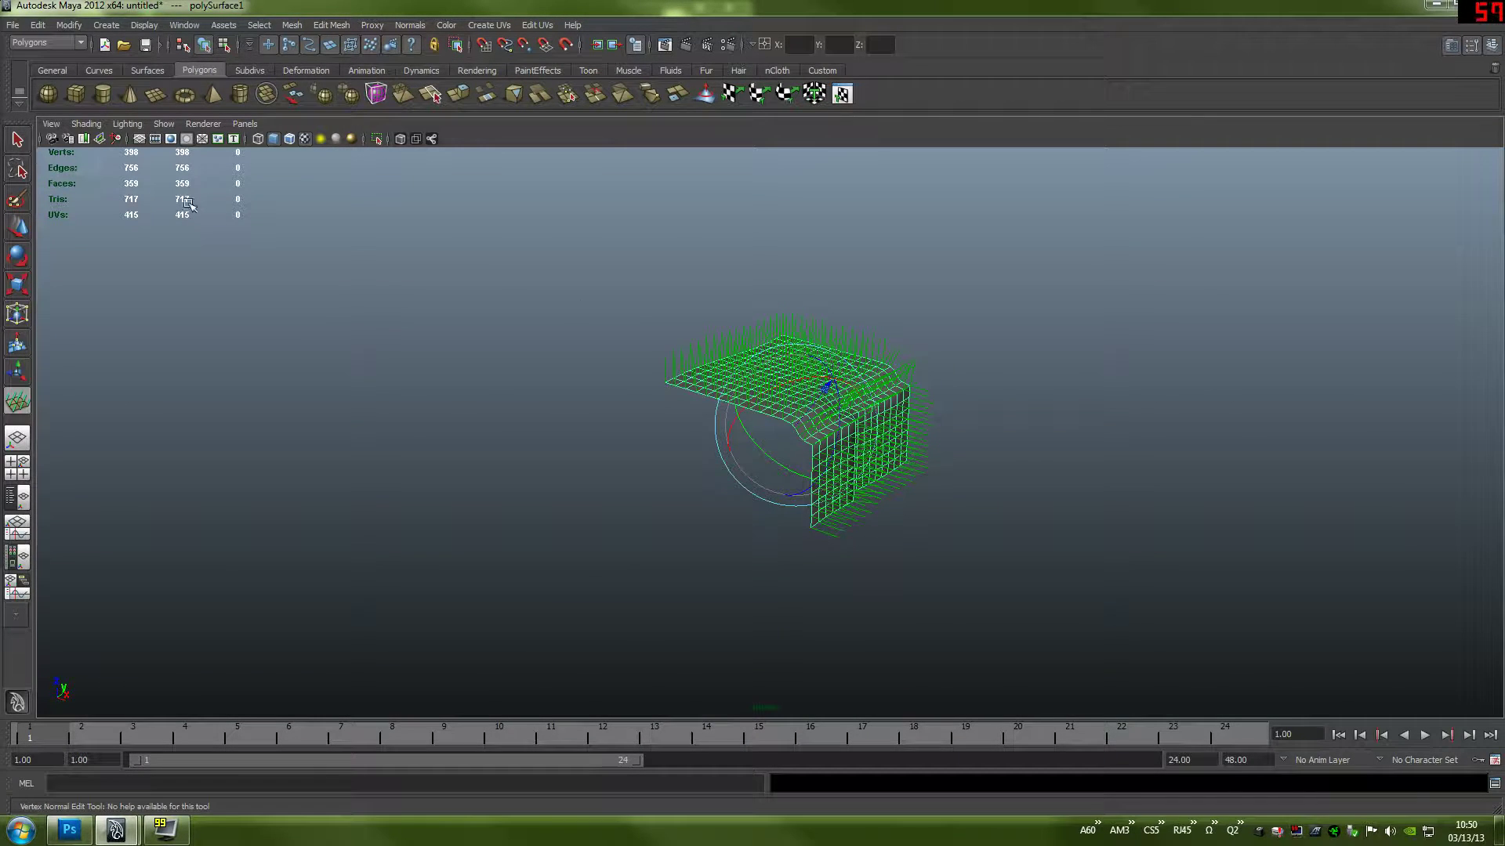
{"action": "left_click", "coordinate": [24, 150]}
{"action": "key", "text": "5"}
- Select the row of edges along the side panel's lower border and activate the Rotate tool for them
{"action": "scroll", "coordinate": [858, 436], "scroll_direction": "up", "scroll_amount": 5}
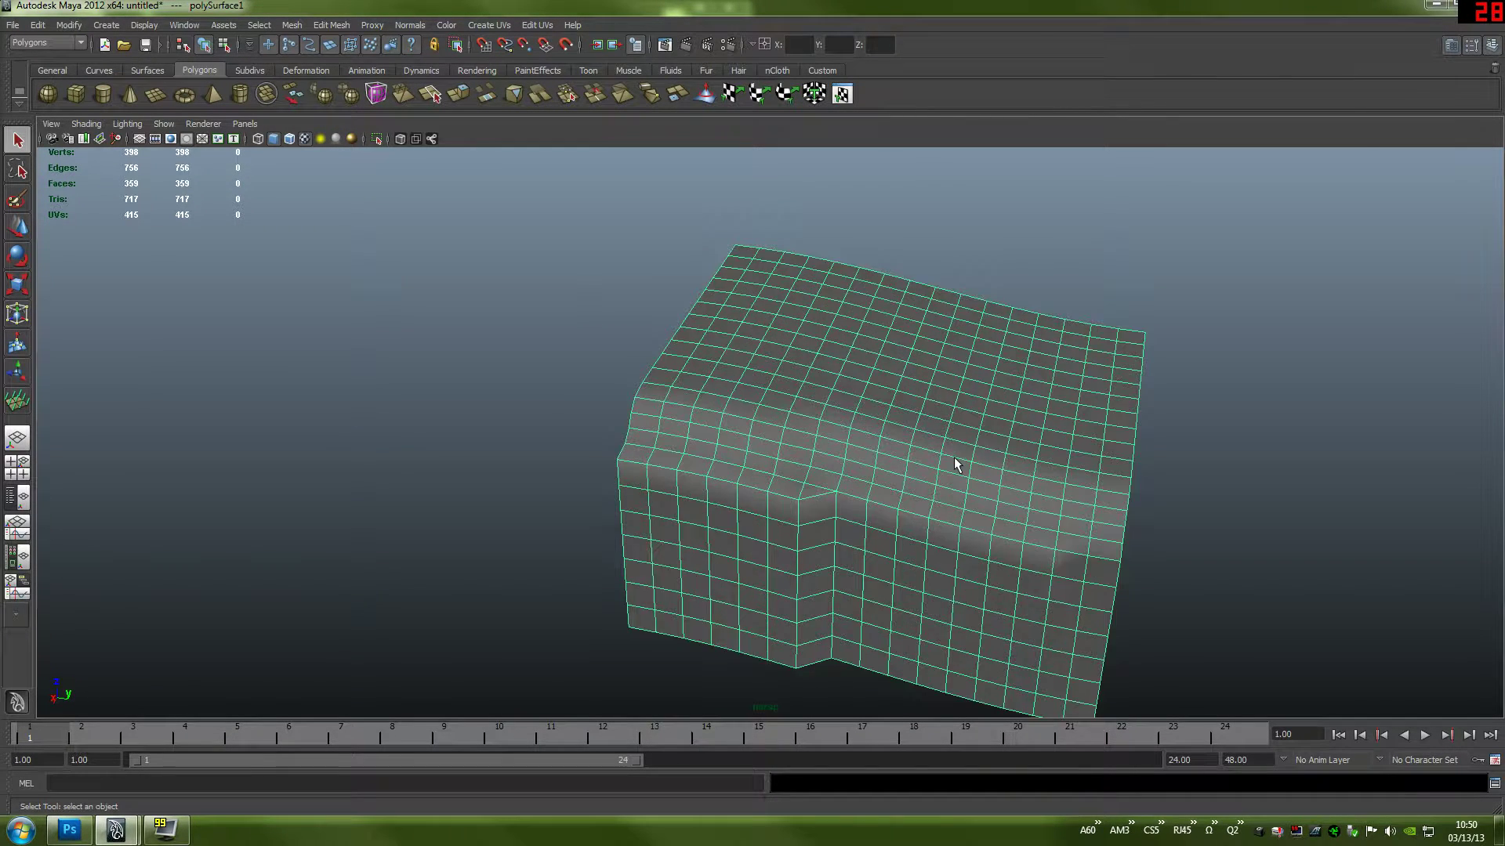
{"action": "scroll", "coordinate": [952, 457], "scroll_direction": "down", "scroll_amount": 3}
{"action": "left_click_drag", "start_coordinate": [943, 519], "coordinate": [693, 491], "text": "alt"}
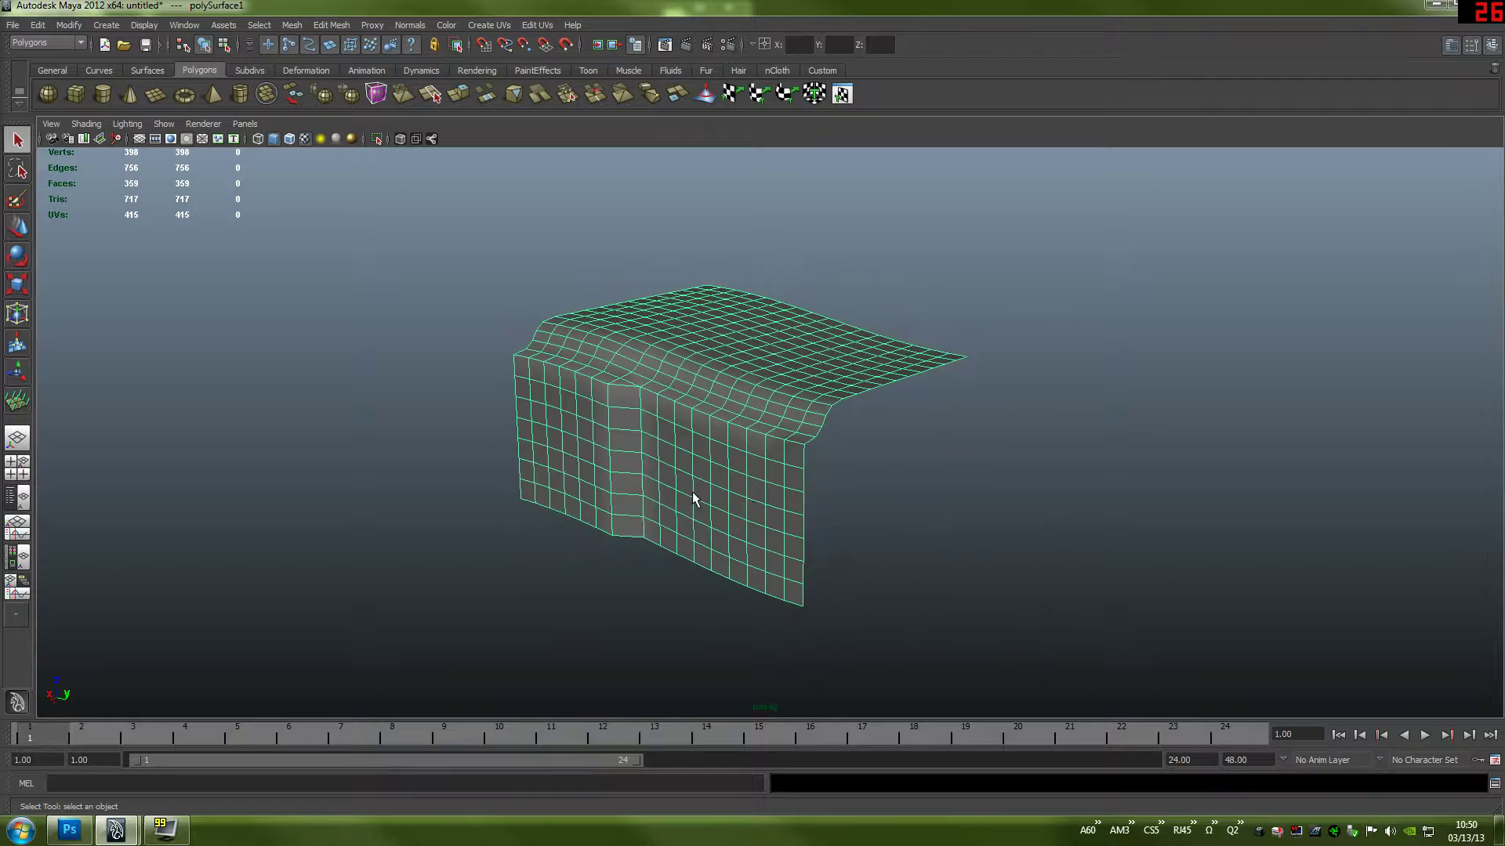
{"action": "scroll", "coordinate": [693, 491], "scroll_direction": "up", "scroll_amount": 2}
{"action": "scroll", "coordinate": [736, 447], "scroll_direction": "up", "scroll_amount": 4}
{"action": "right_click", "coordinate": [773, 431]}
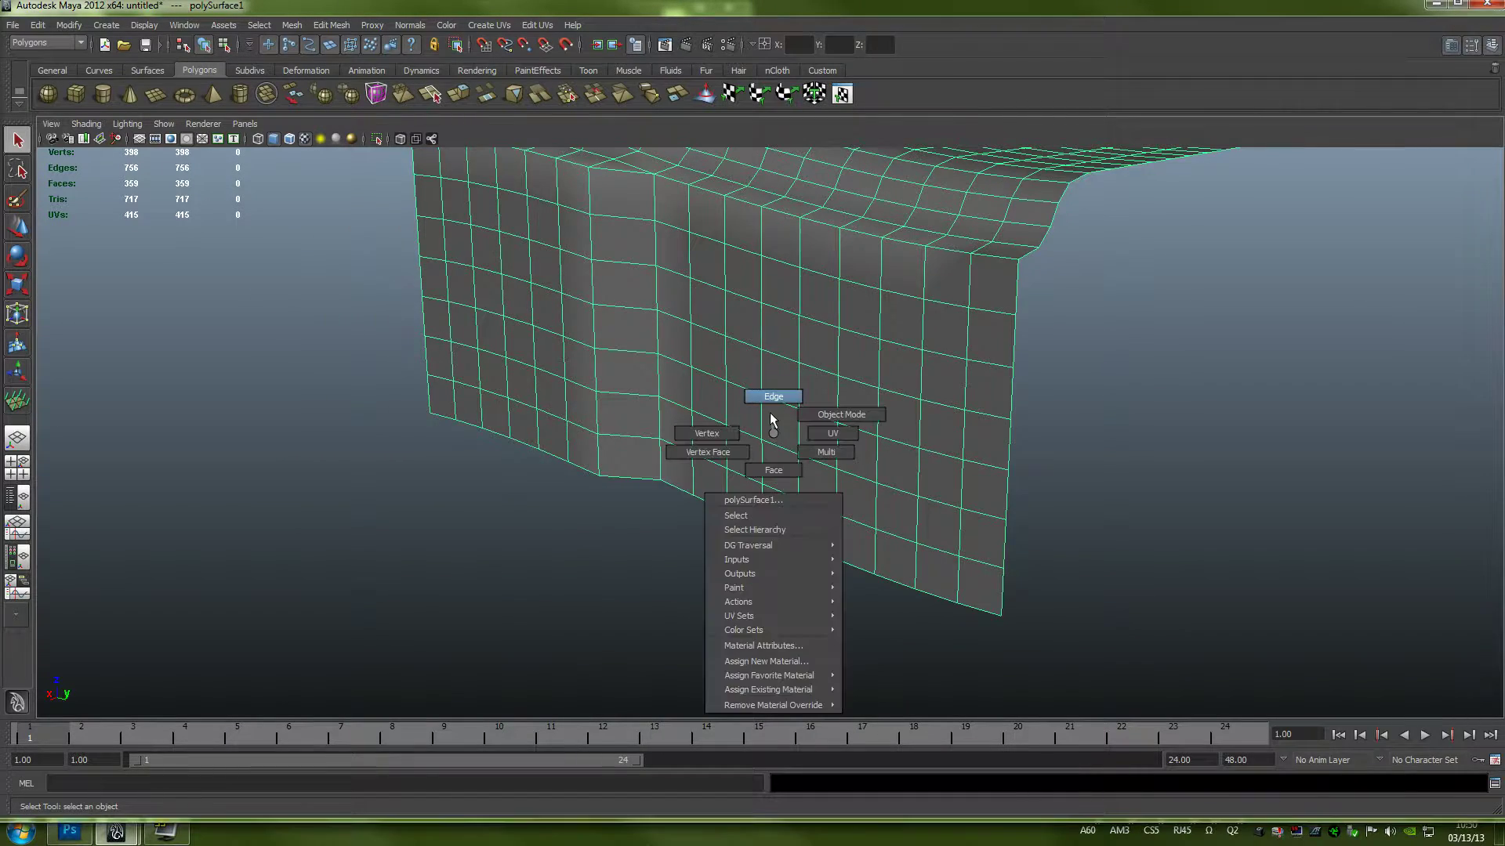
{"action": "mouse_move", "coordinate": [772, 421]}
{"action": "right_mouse_down"}
{"action": "mouse_move", "coordinate": [731, 430]}
{"action": "mouse_move", "coordinate": [795, 415]}
{"action": "mouse_move", "coordinate": [733, 432]}
{"action": "mouse_move", "coordinate": [808, 454]}
{"action": "mouse_move", "coordinate": [780, 404]}
{"action": "mouse_move", "coordinate": [727, 433]}
{"action": "mouse_move", "coordinate": [769, 411]}
{"action": "mouse_move", "coordinate": [808, 428]}
{"action": "mouse_move", "coordinate": [711, 446]}
{"action": "mouse_move", "coordinate": [772, 398]}
{"action": "right_mouse_up"}
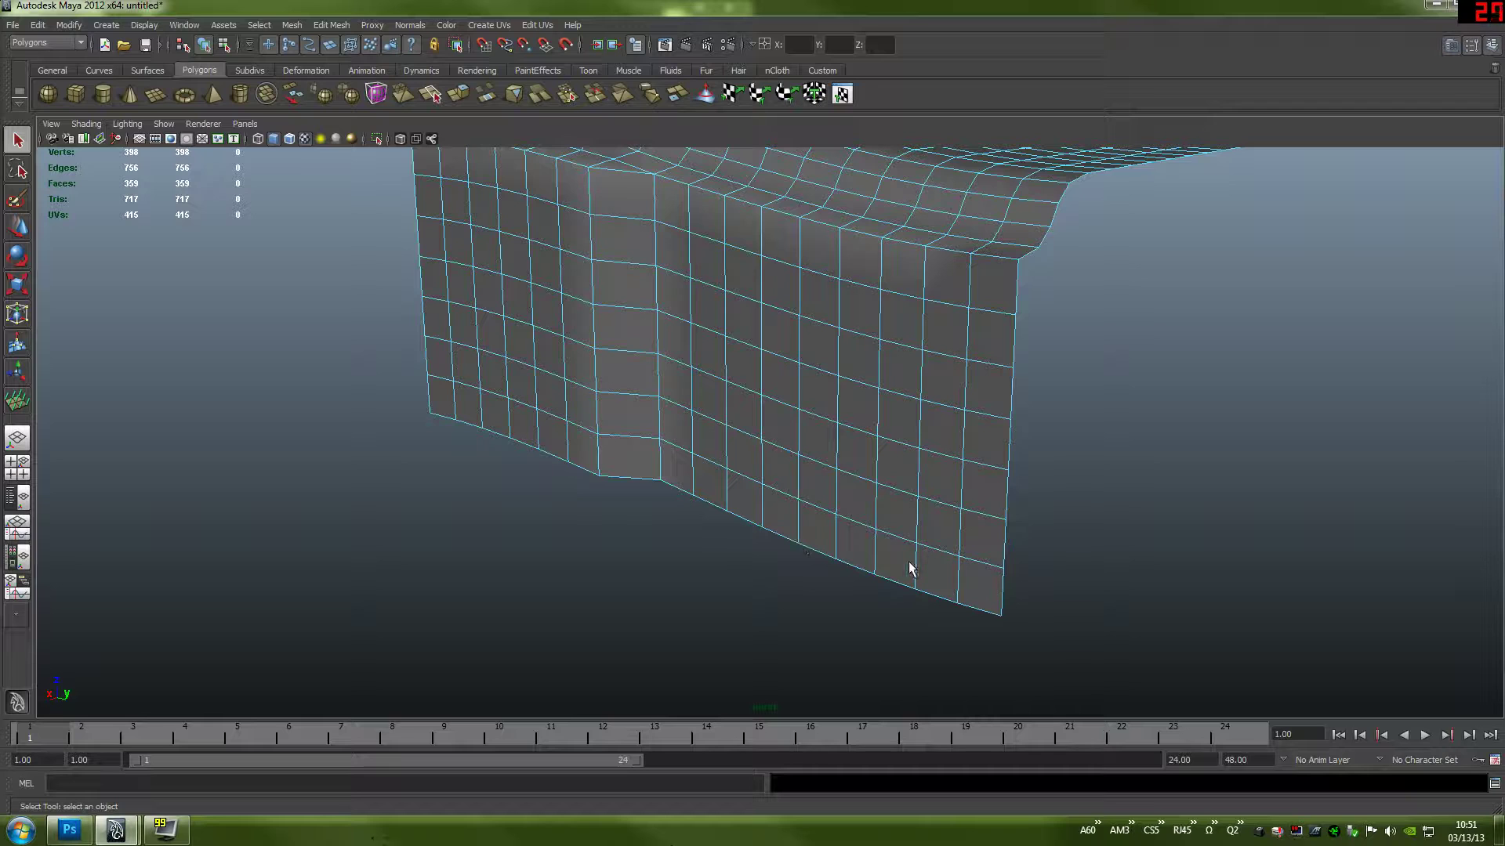
{"action": "left_click_drag", "start_coordinate": [891, 530], "coordinate": [905, 489], "text": "alt"}
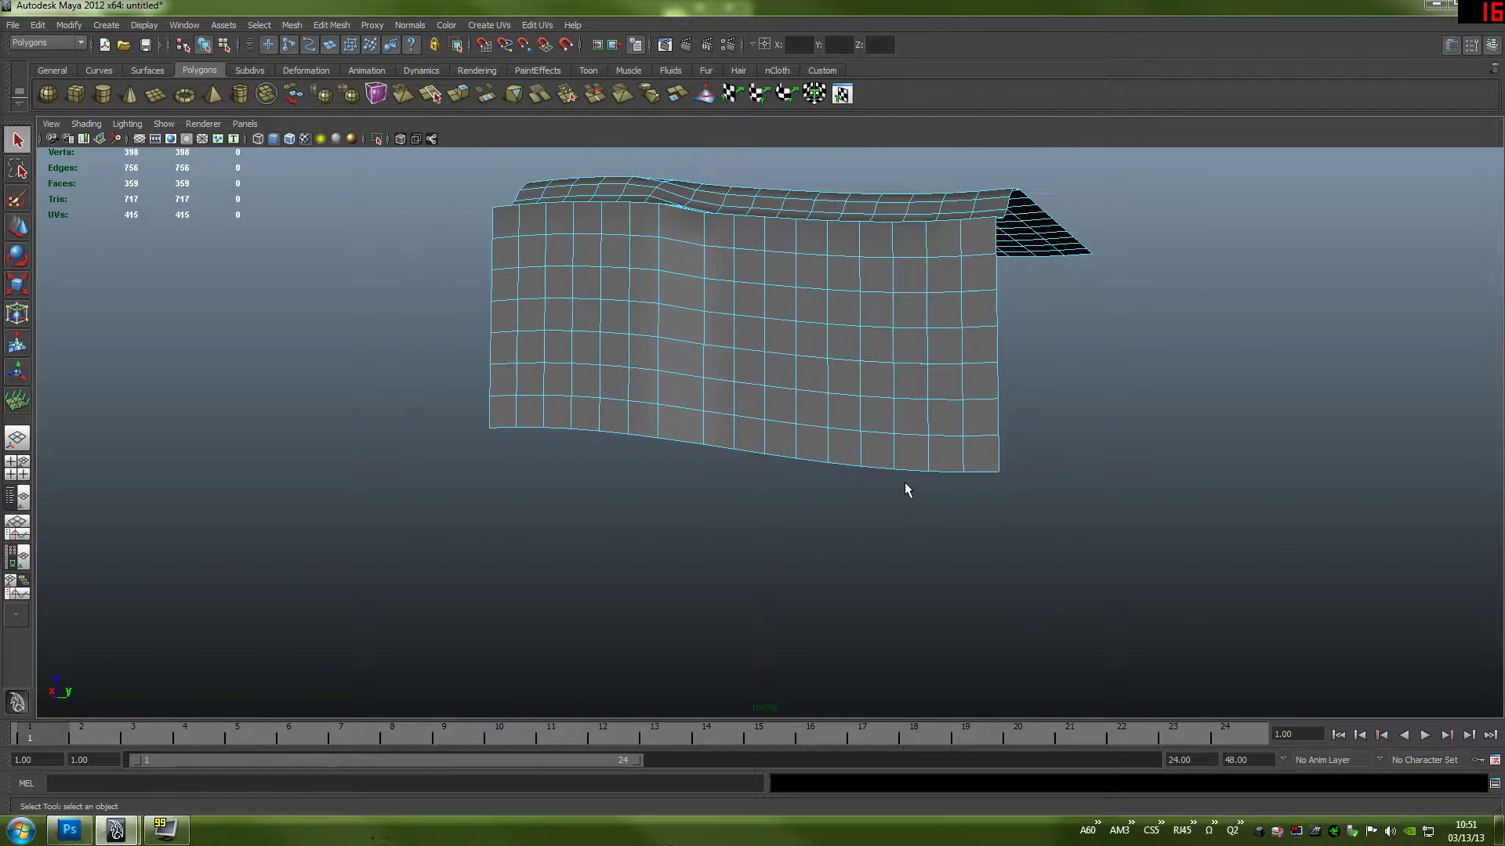
{"action": "left_click", "coordinate": [17, 169]}
{"action": "left_click_drag", "start_coordinate": [476, 413], "coordinate": [844, 447]}
{"action": "mouse_move", "coordinate": [972, 452]}
{"action": "left_mouse_down"}
{"action": "mouse_move", "coordinate": [906, 520]}
{"action": "mouse_move", "coordinate": [462, 445]}
{"action": "mouse_move", "coordinate": [470, 424]}
{"action": "left_mouse_up"}
{"action": "left_click_drag", "start_coordinate": [821, 419], "coordinate": [750, 434], "text": "alt"}
{"action": "key", "text": "e"}
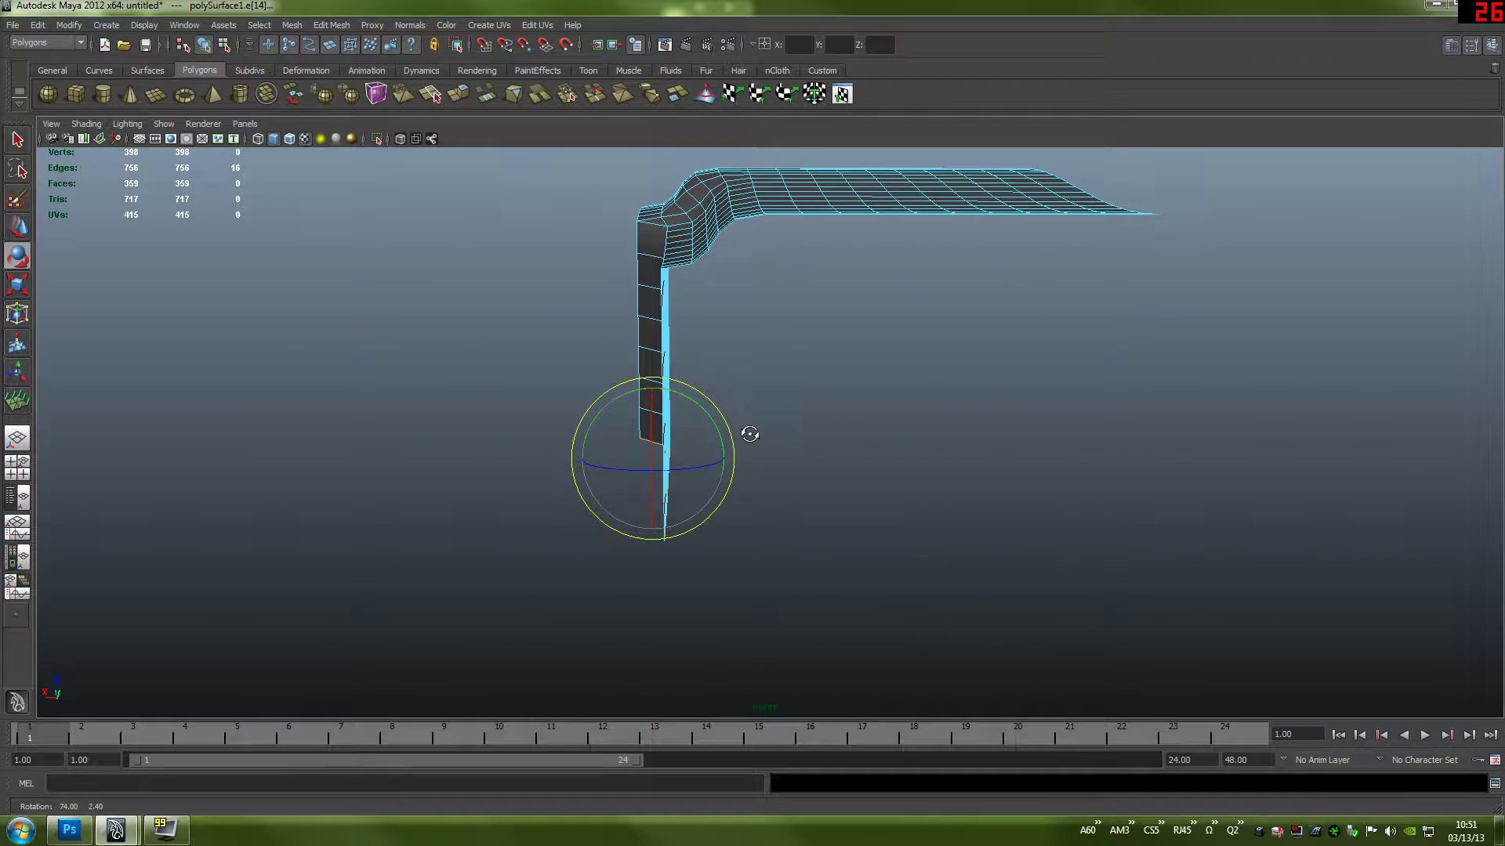
- Move the rotation pivot of the selected lower edges inward, beneath the top surface
{"action": "key", "text": "Insert"}
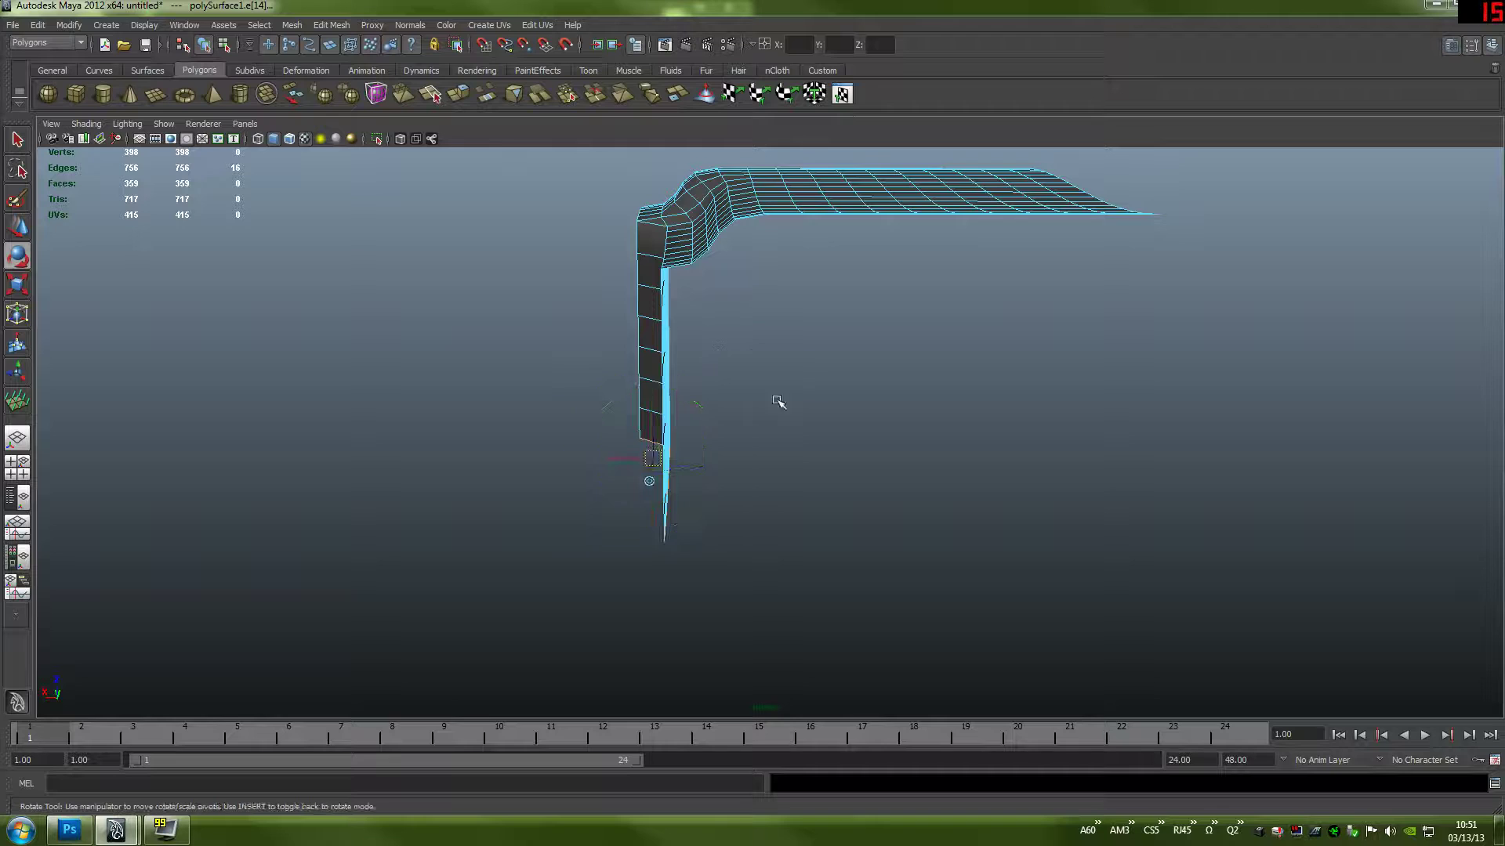
{"action": "left_click_drag", "start_coordinate": [625, 457], "coordinate": [808, 473]}
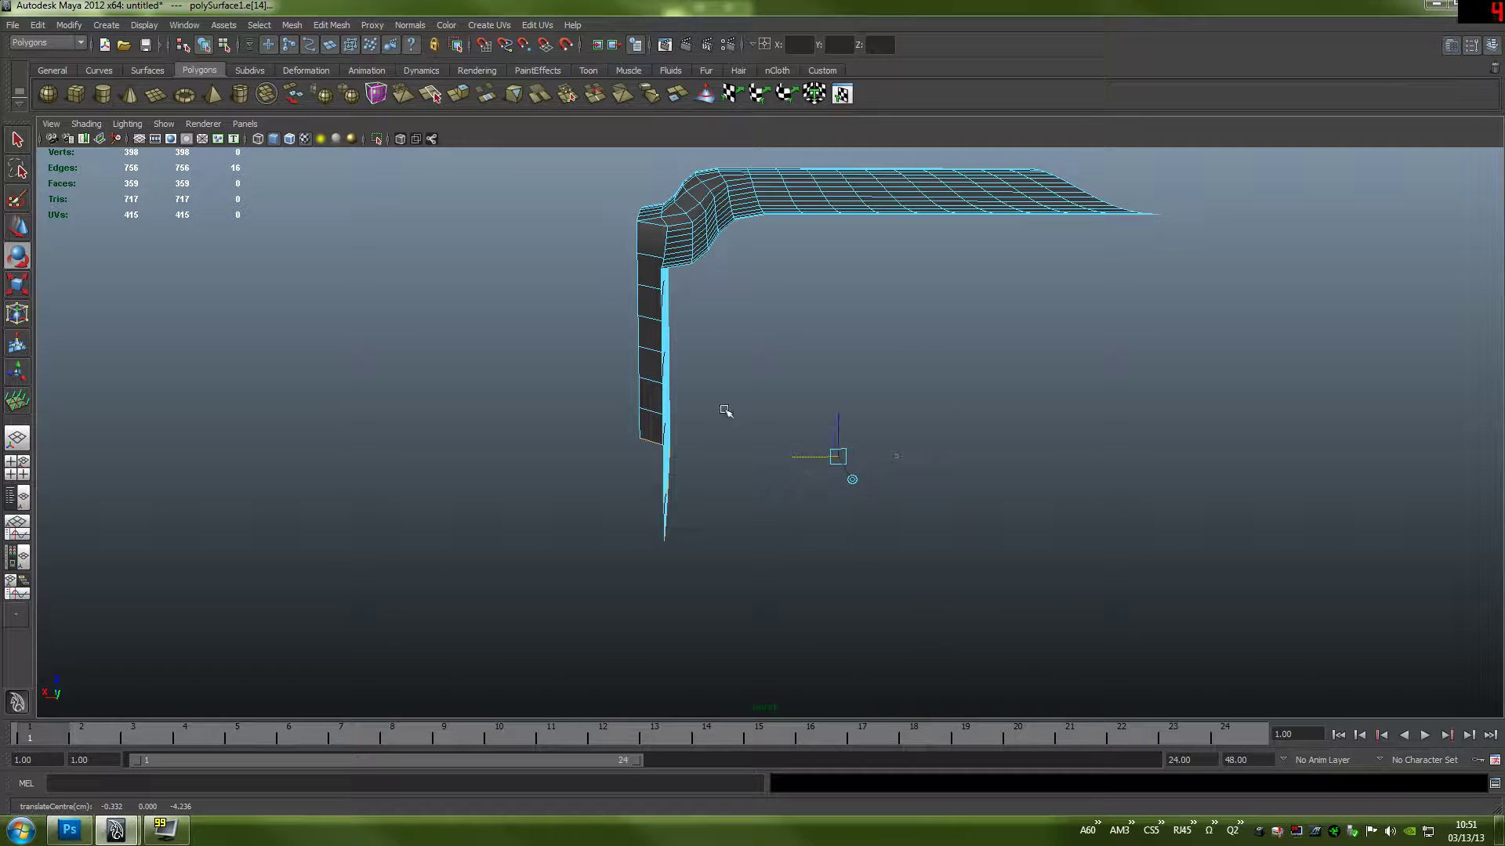
{"action": "left_click_drag", "start_coordinate": [726, 413], "coordinate": [749, 383], "text": "alt"}
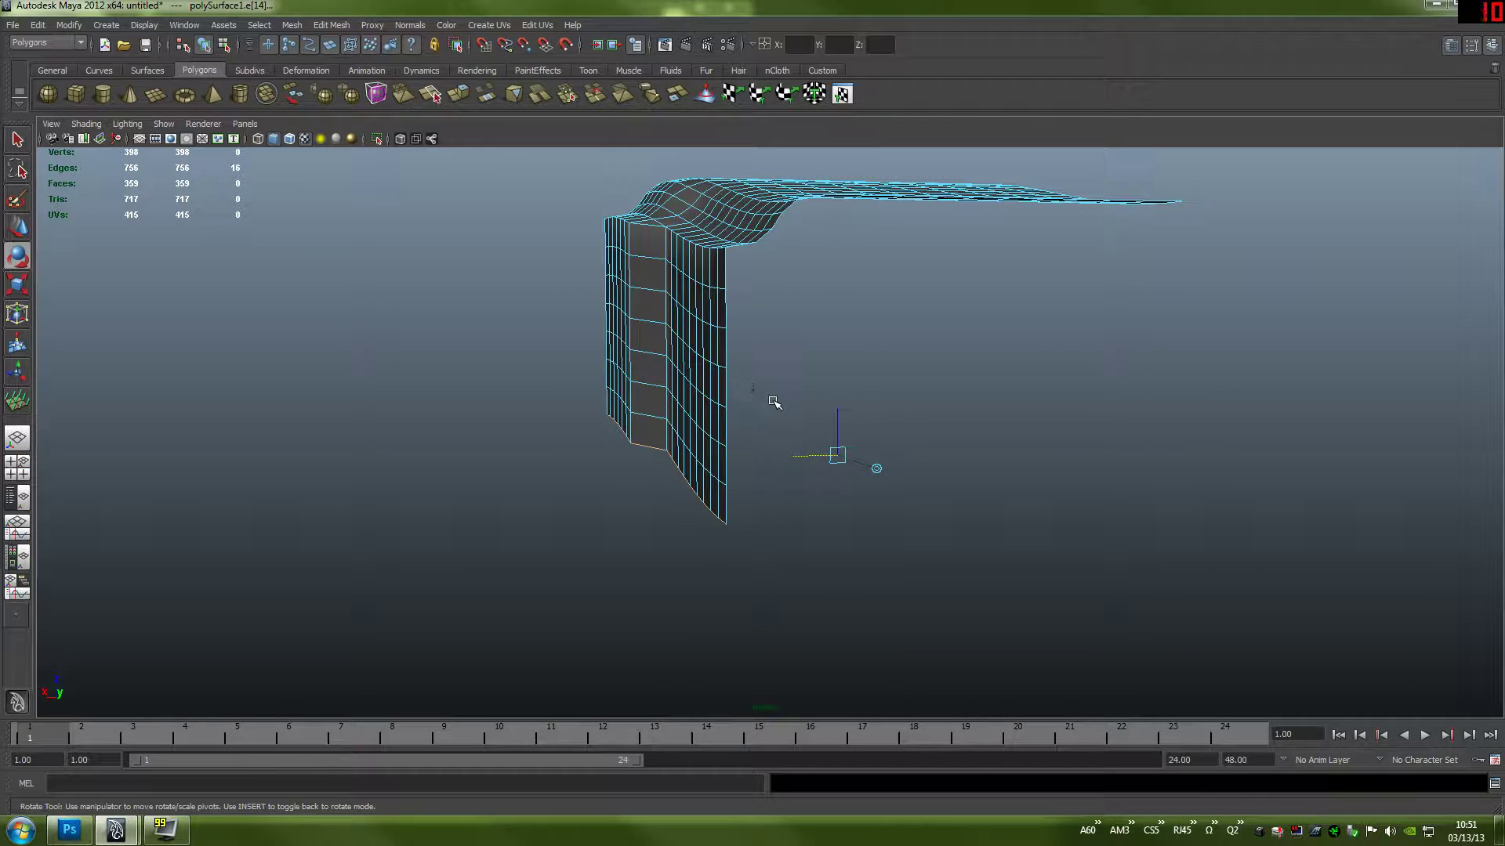
{"action": "key", "text": "Insert"}
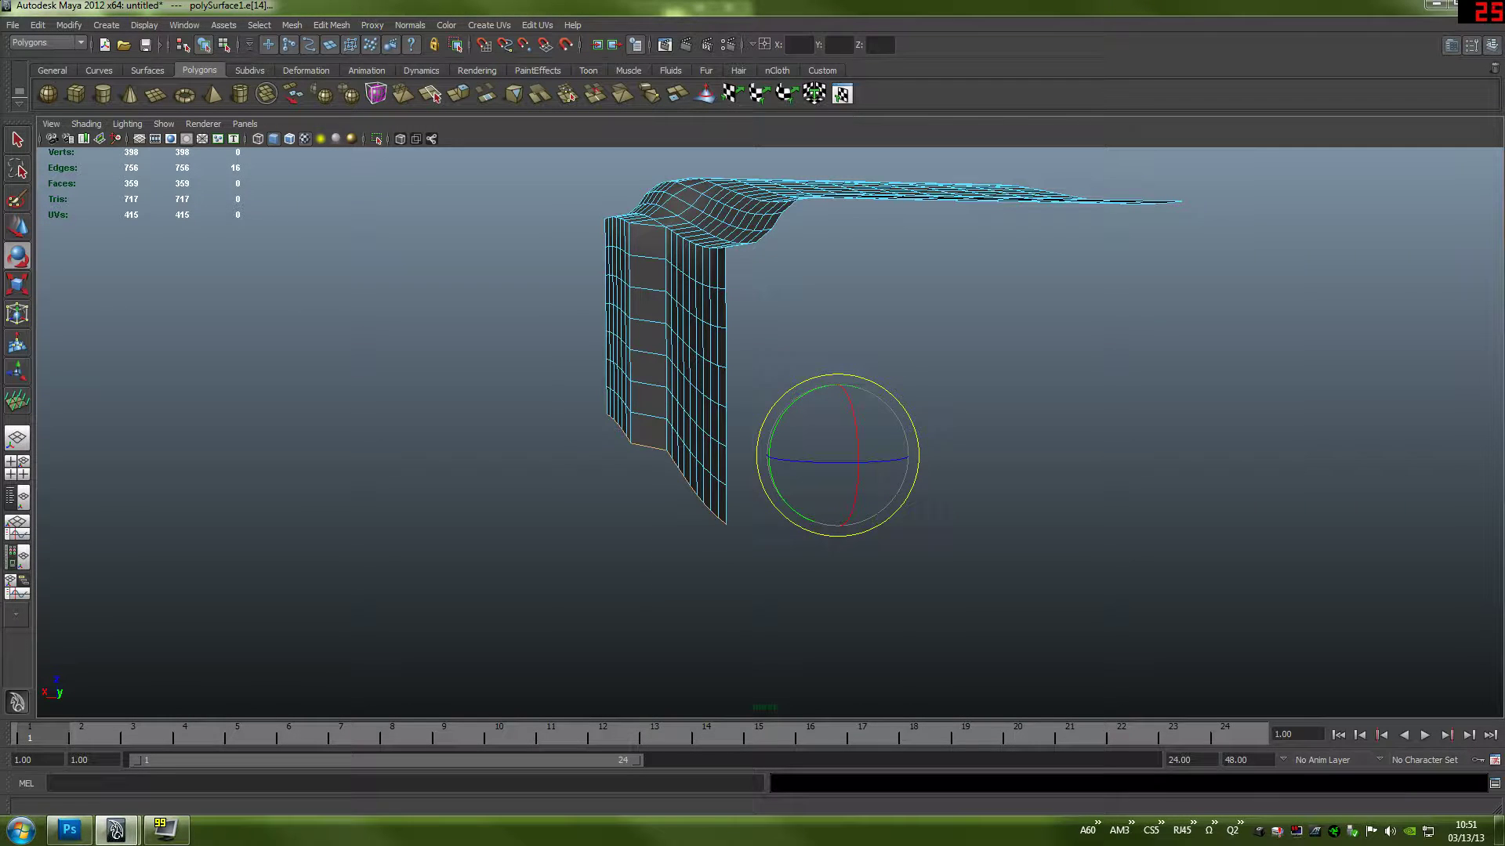
- Turn on Soft Selection and reduce its falloff so it covers mainly the lower part of the side panel
{"action": "key", "text": "b"}
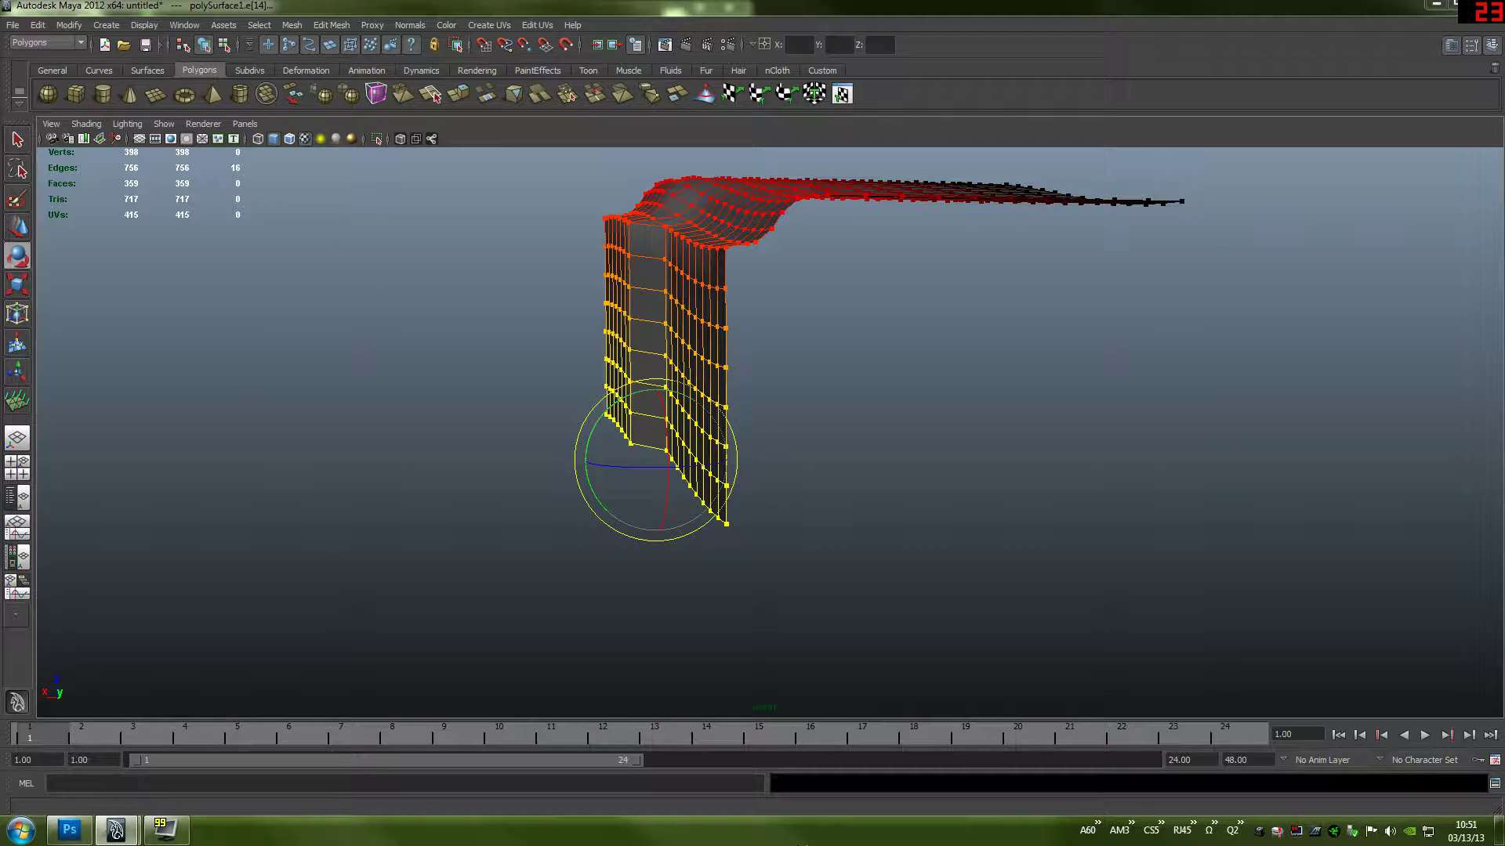
{"action": "key", "text": "b"}
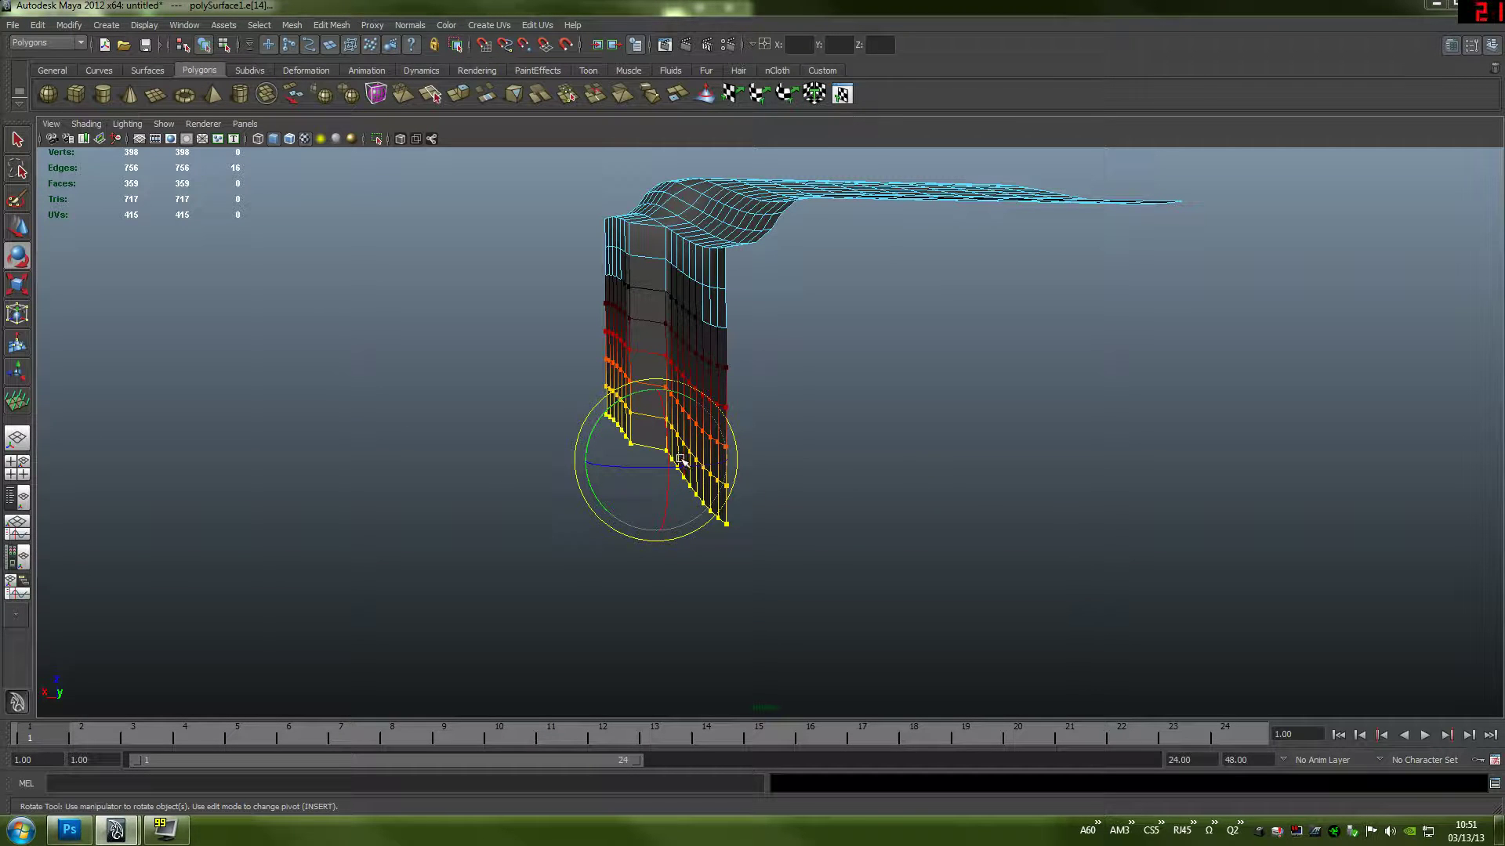
{"action": "left_click", "coordinate": [806, 473]}
{"action": "left_click", "coordinate": [687, 484]}
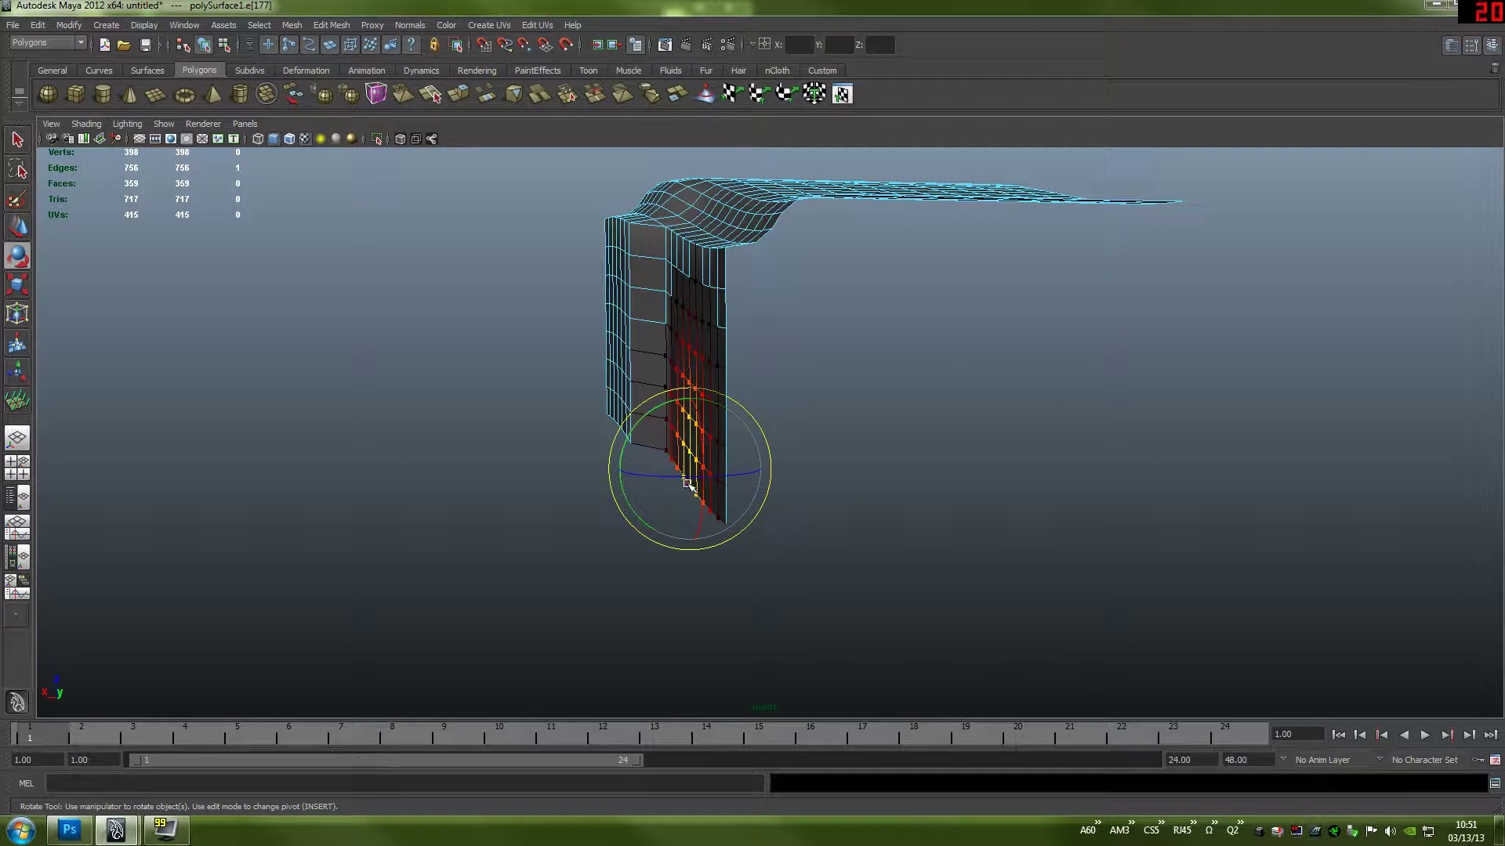
{"action": "key", "text": "ctrl+z"}
{"action": "key", "text": "ctrl+z"}
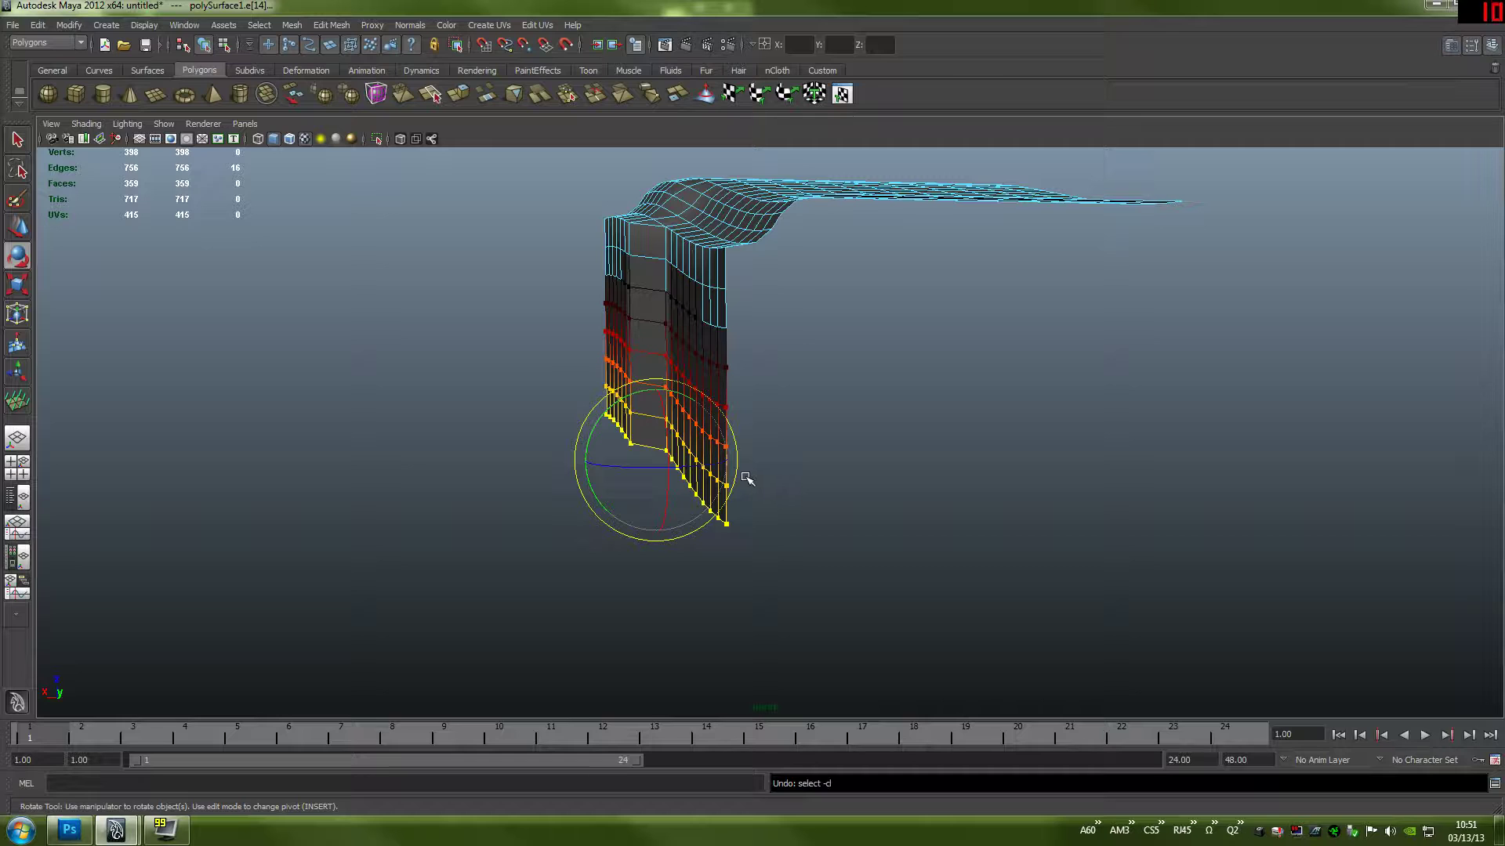
- Offset the rotation pivot of the soft-selected lower edges inward from the side panel, beneath the top surface
{"action": "key", "text": "Insert"}
{"action": "left_click_drag", "start_coordinate": [828, 492], "coordinate": [711, 468], "text": "alt"}
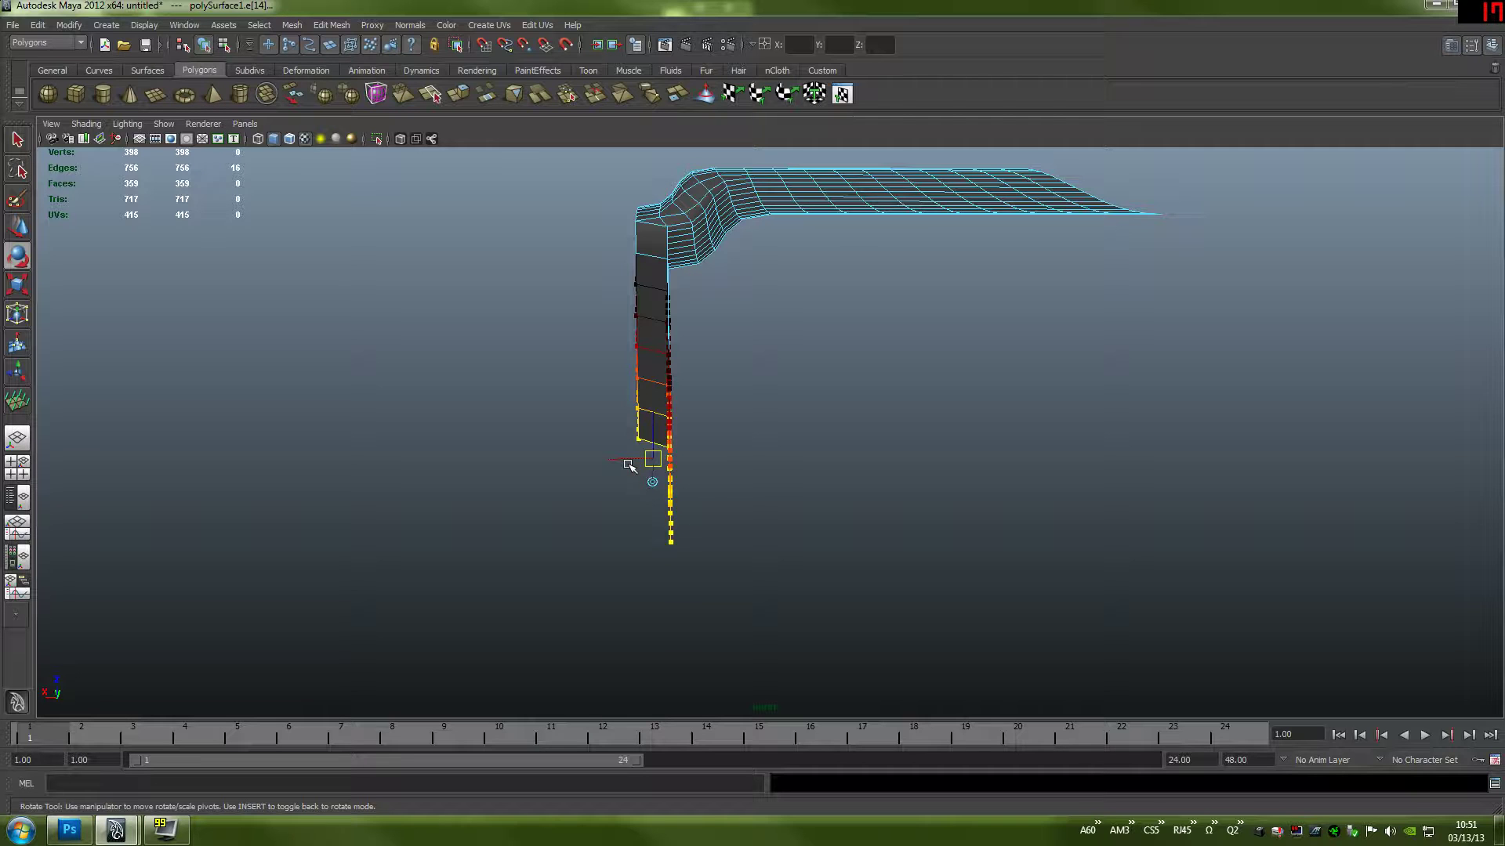
{"action": "left_click_drag", "start_coordinate": [628, 461], "coordinate": [733, 466]}
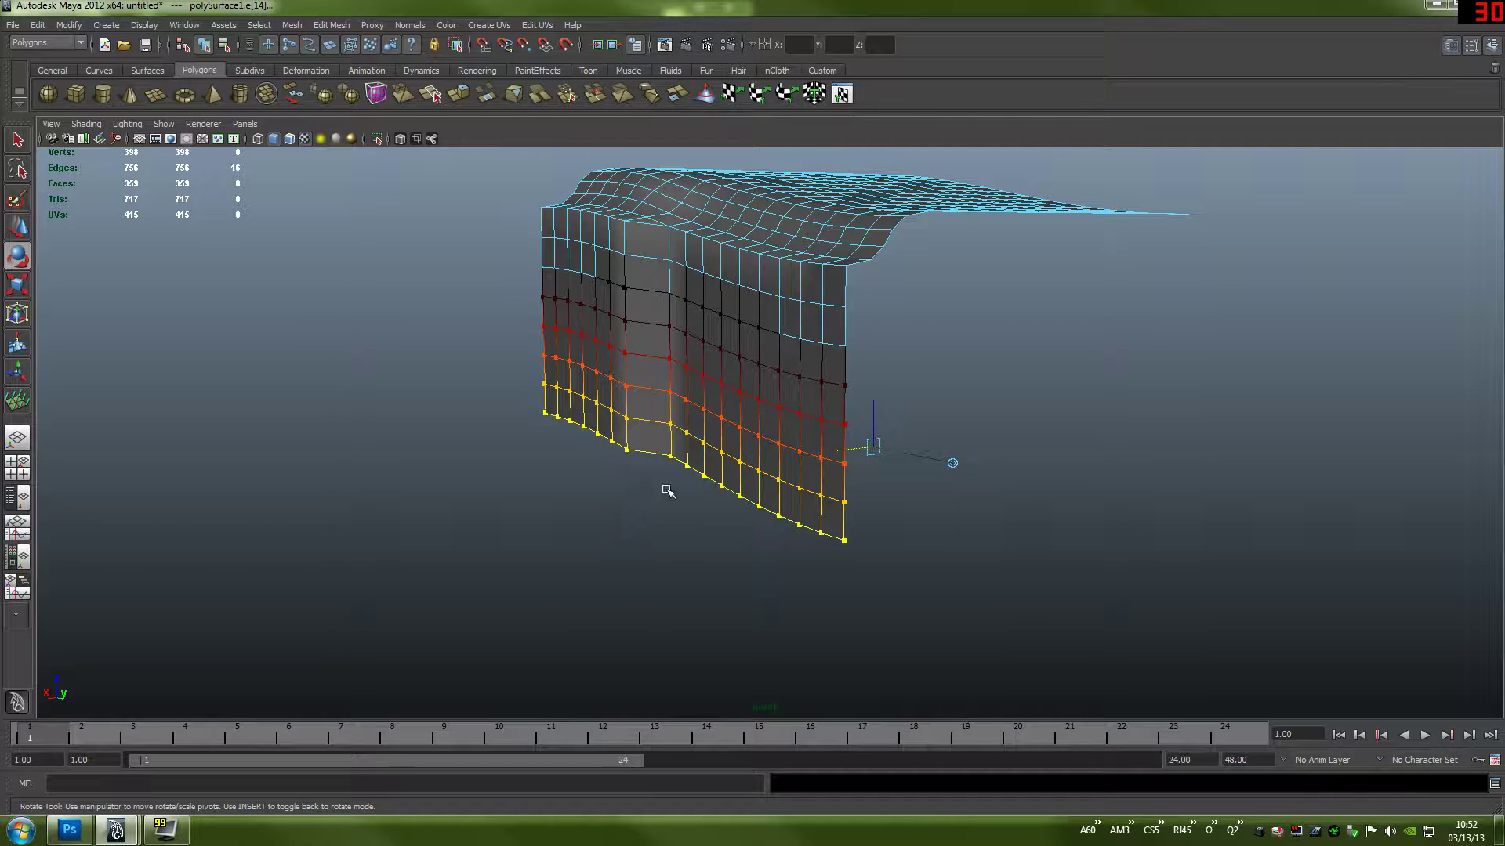
{"action": "left_click_drag", "start_coordinate": [899, 480], "coordinate": [807, 472], "text": "alt"}
{"action": "key", "text": "Insert"}
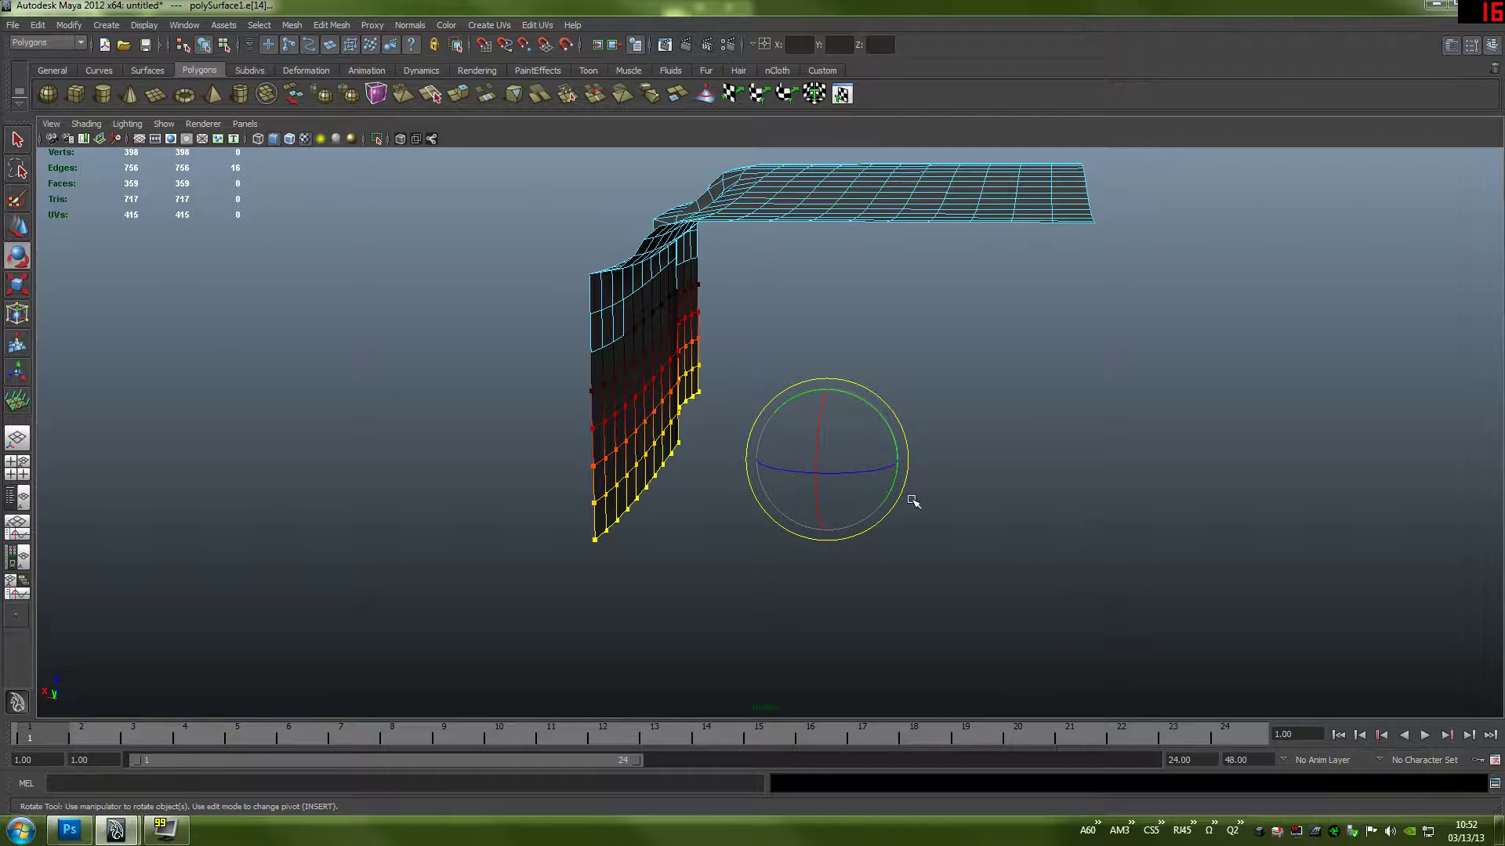
{"action": "left_click_drag", "start_coordinate": [913, 501], "coordinate": [867, 443], "text": "alt"}
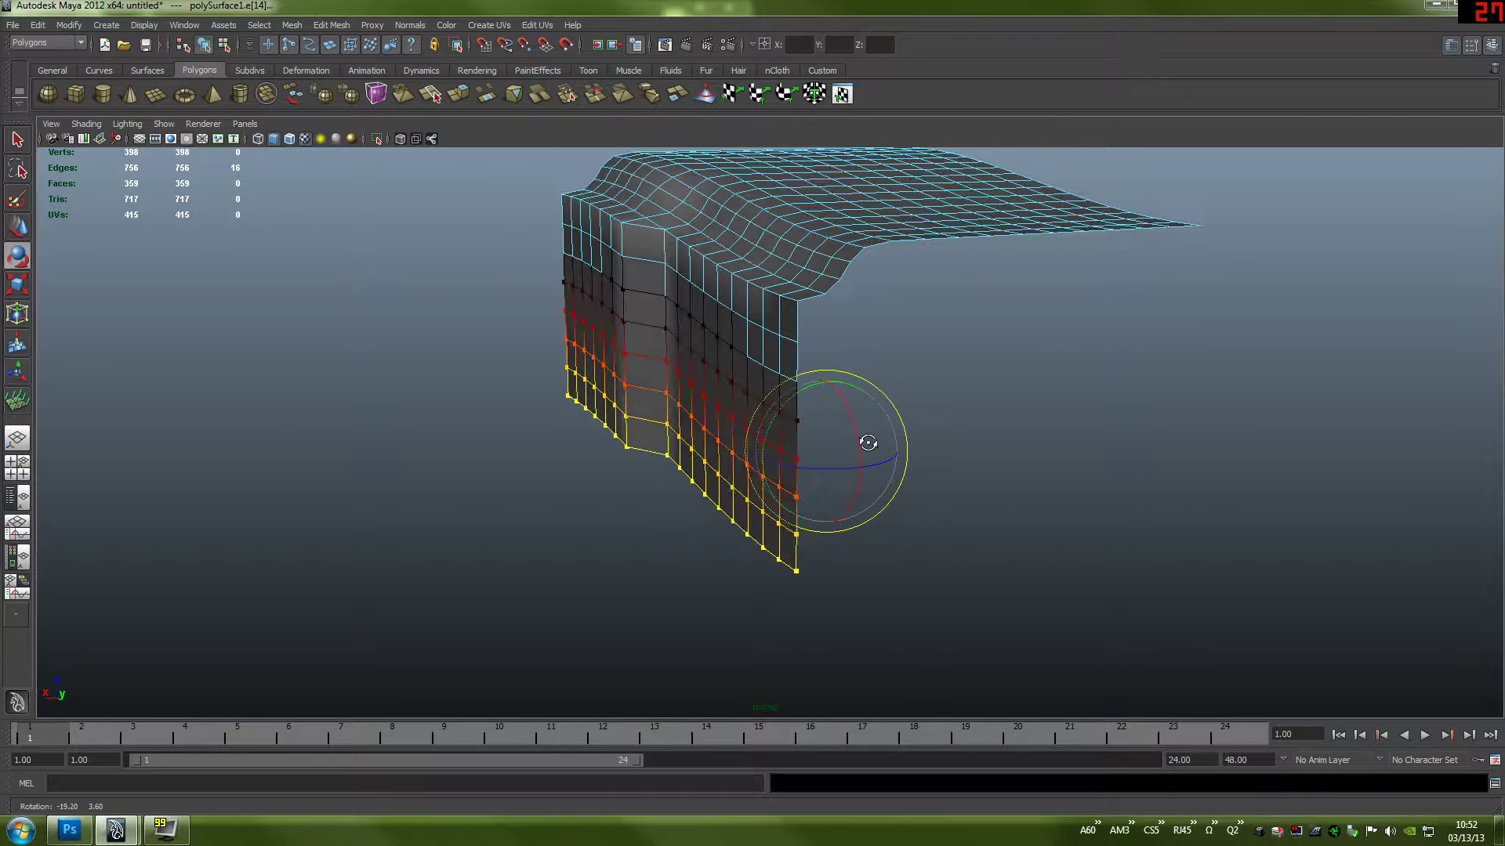
- Rotate the soft-selected lower edges about the offset pivot to curl the panel's bottom inward, then return the mesh to object mode
{"action": "left_click_drag", "start_coordinate": [805, 390], "coordinate": [781, 524]}
{"action": "left_click_drag", "start_coordinate": [873, 561], "coordinate": [812, 561], "text": "alt"}
{"action": "left_click_drag", "start_coordinate": [811, 617], "coordinate": [745, 514], "text": "alt"}
{"action": "middle_click_drag", "start_coordinate": [745, 514], "coordinate": [779, 419], "text": "alt"}
{"action": "left_click_drag", "start_coordinate": [780, 419], "coordinate": [901, 458], "text": "alt"}
{"action": "scroll", "coordinate": [981, 460], "scroll_direction": "down", "scroll_amount": 3}
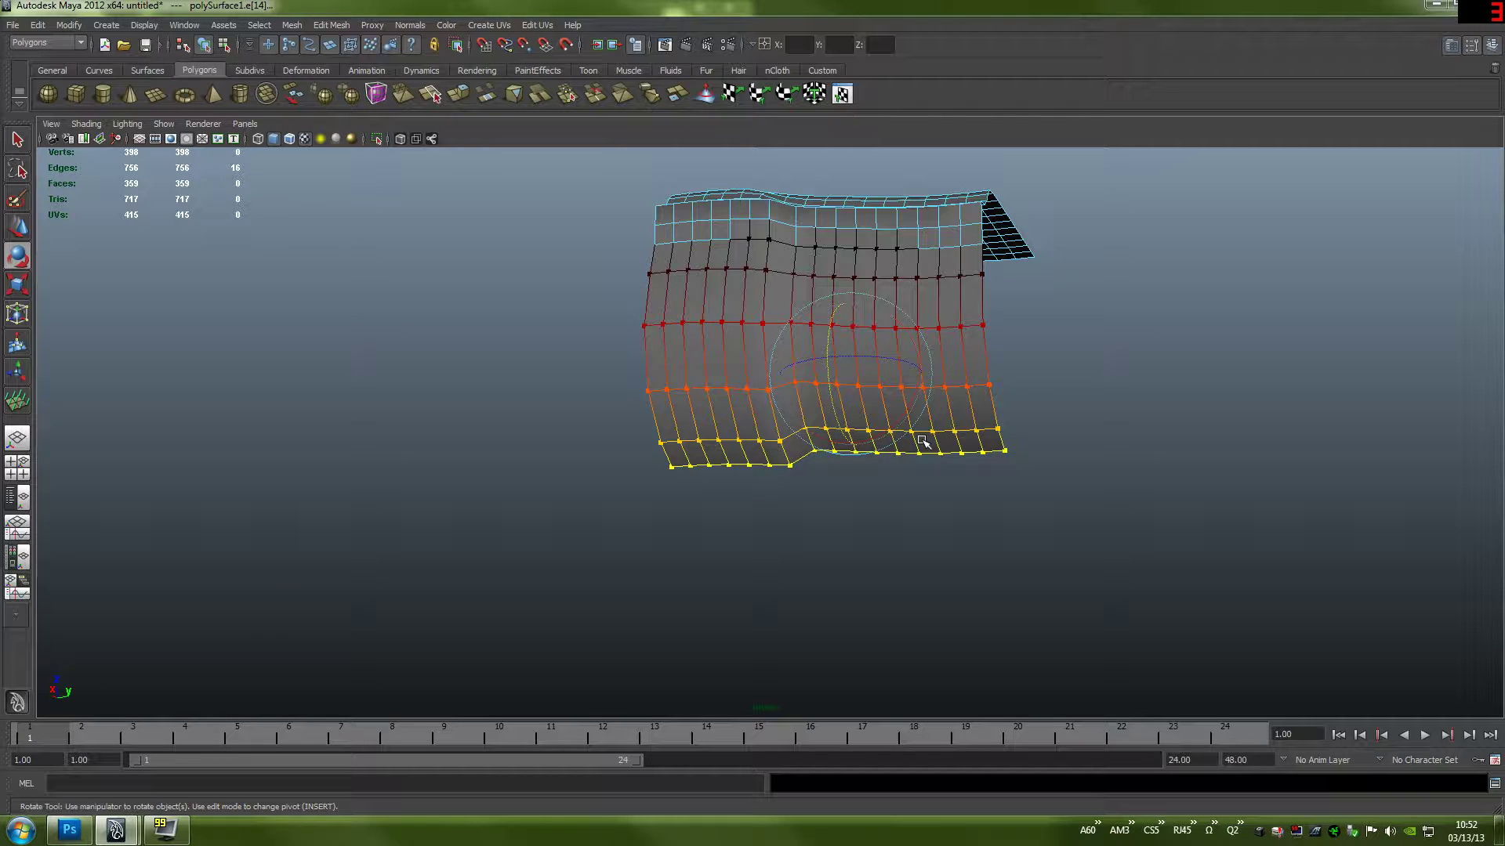
{"action": "right_click_drag", "start_coordinate": [927, 360], "coordinate": [973, 371]}
{"action": "middle_click_drag", "start_coordinate": [929, 285], "coordinate": [1018, 381], "text": "alt"}
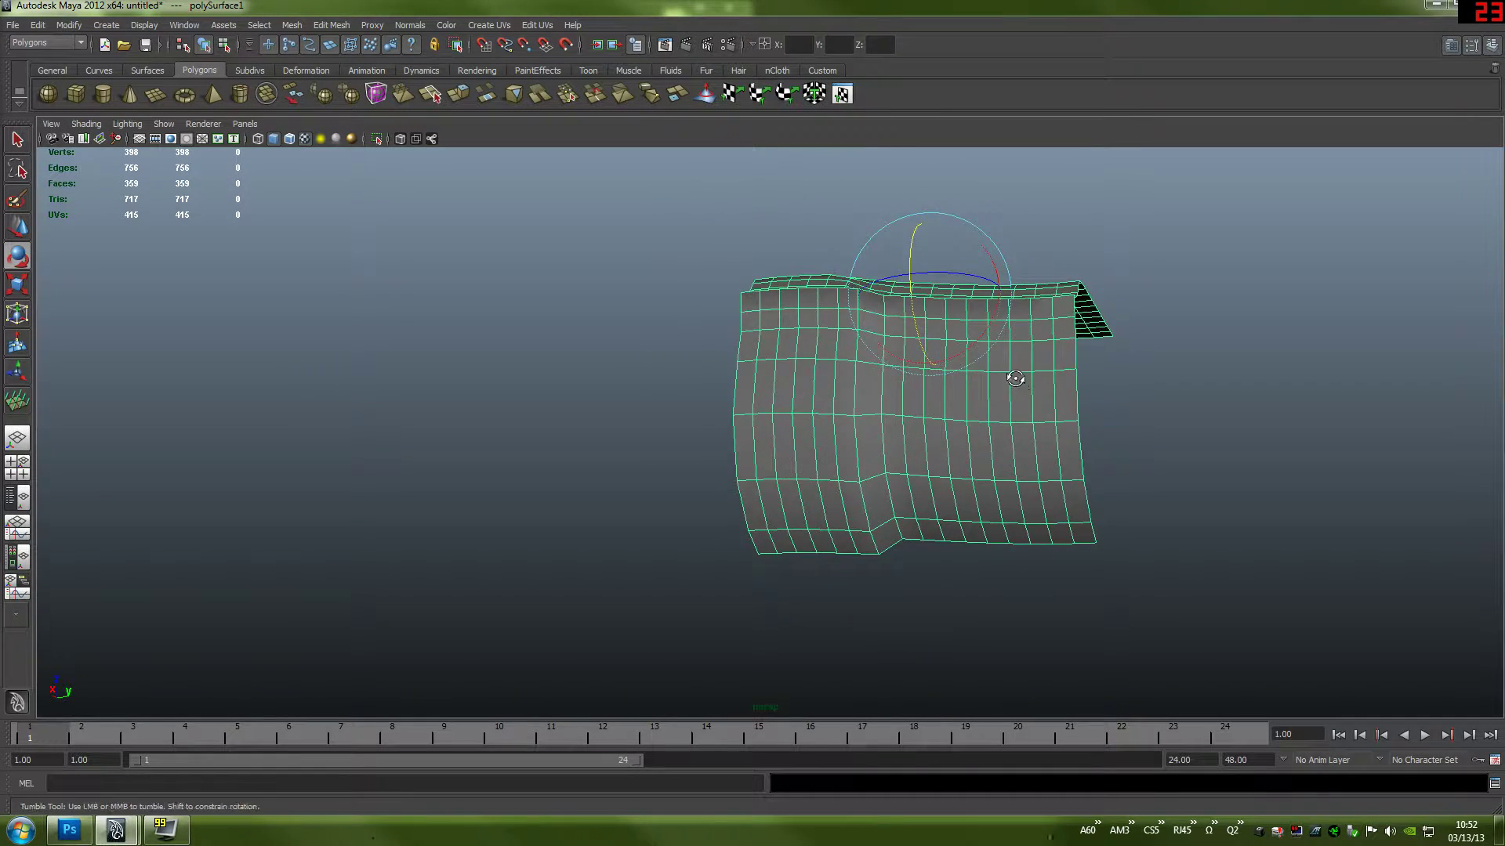
{"action": "left_click_drag", "start_coordinate": [1018, 380], "coordinate": [822, 407], "text": "alt"}
- Select the vertical edge loop between the notch and the open front corner and turn off Soft Selection
{"action": "right_click_drag", "start_coordinate": [823, 407], "coordinate": [739, 298], "text": "alt"}
{"action": "left_click", "coordinate": [734, 323]}
{"action": "double_click", "coordinate": [734, 323]}
{"action": "right_click_drag", "start_coordinate": [867, 360], "coordinate": [746, 360], "text": "alt"}
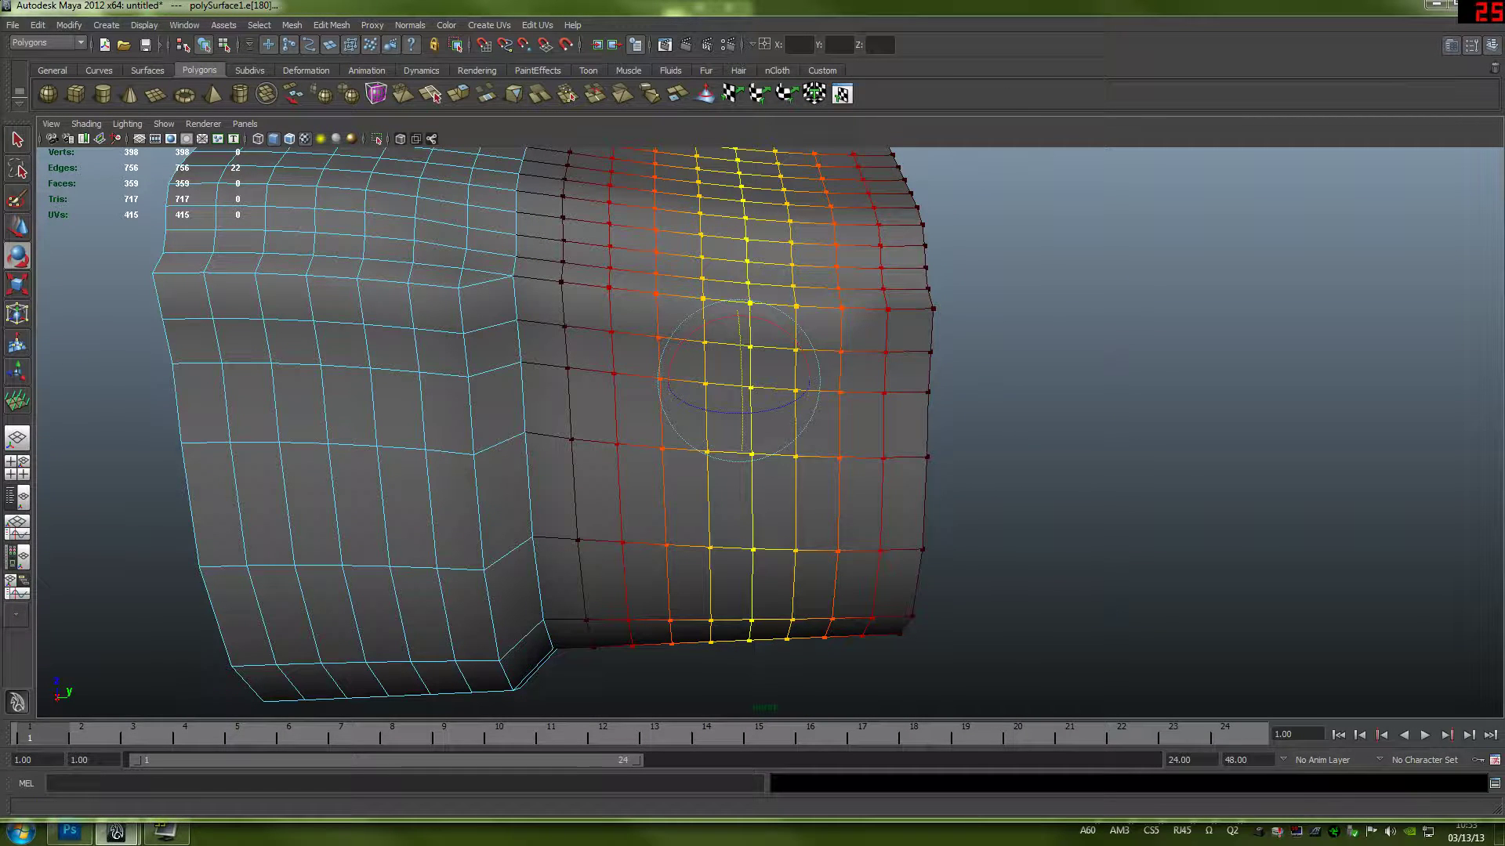
{"action": "key", "text": "b"}
- Examine the curled side panel and the seam with the top surface around the selected edge loop
{"action": "left_click_drag", "start_coordinate": [729, 313], "coordinate": [794, 439], "text": "alt"}
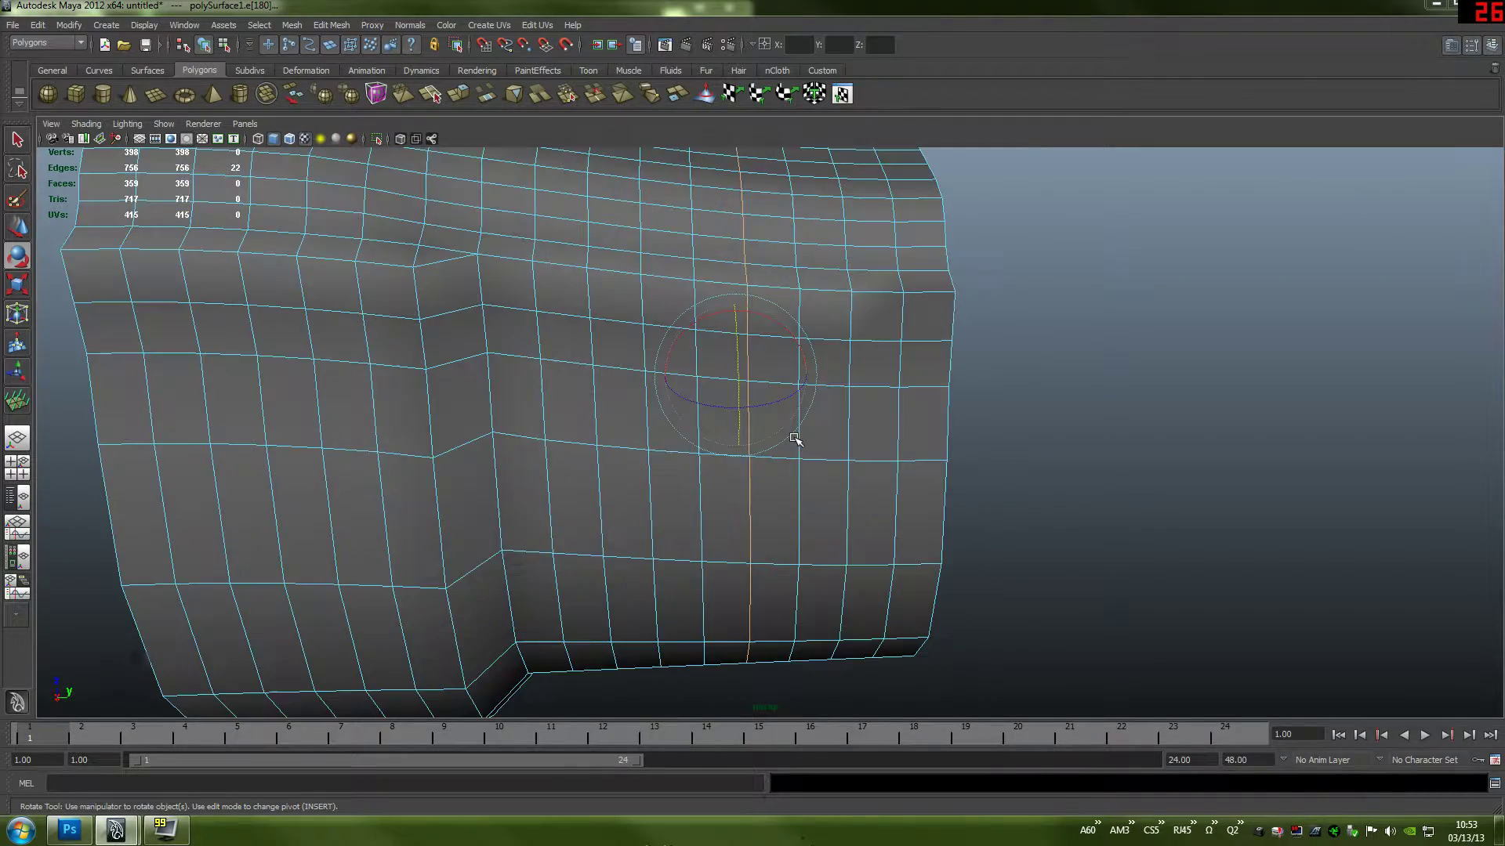
{"action": "left_click_drag", "start_coordinate": [803, 336], "coordinate": [859, 339], "text": "alt"}
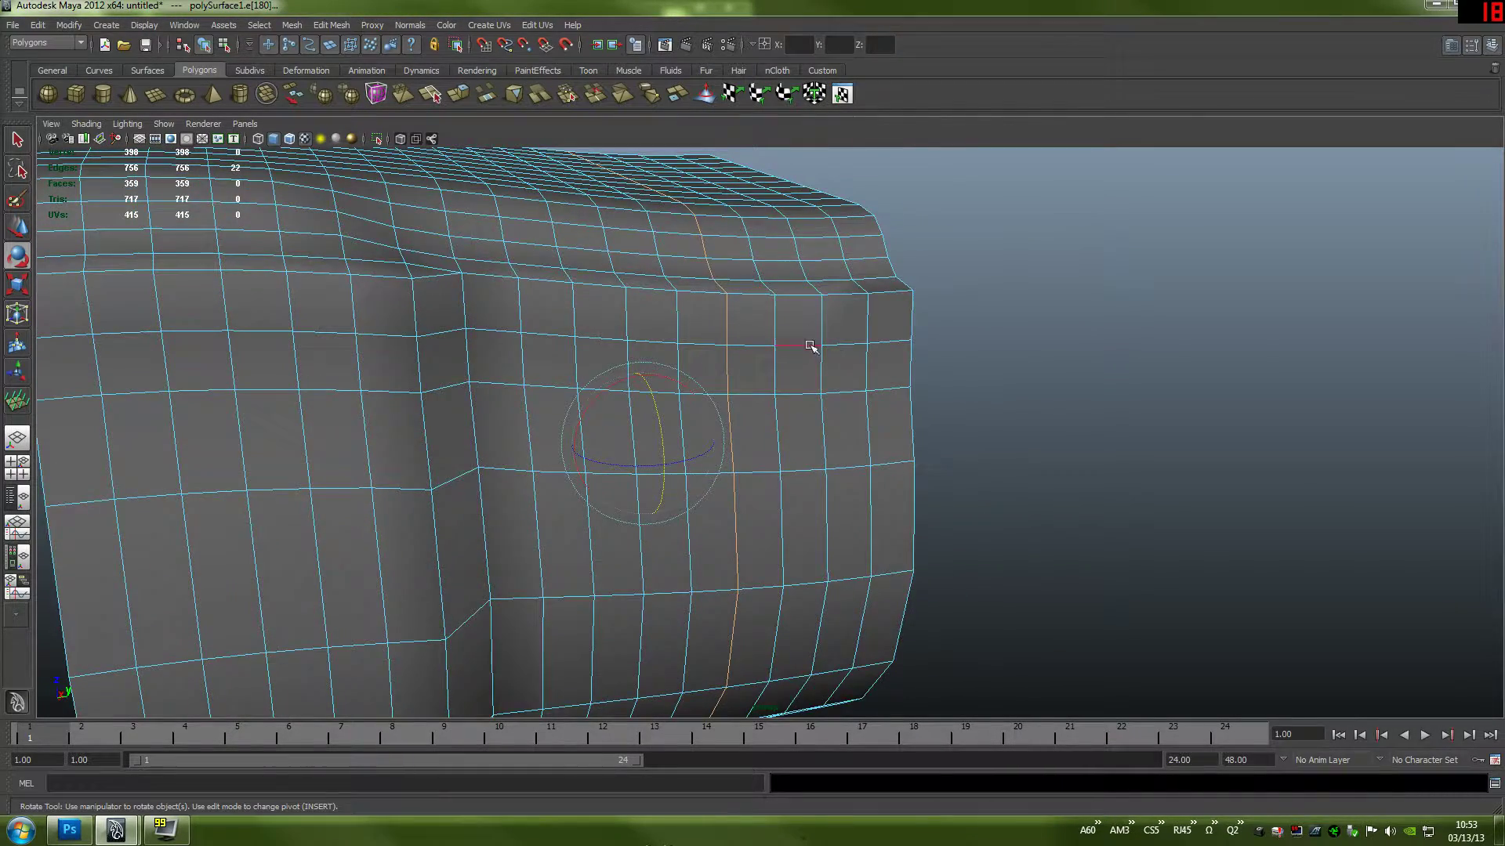
{"action": "right_click_drag", "start_coordinate": [811, 345], "coordinate": [768, 329], "text": "alt"}
{"action": "left_click_drag", "start_coordinate": [731, 391], "coordinate": [671, 392], "text": "alt"}
{"action": "scroll", "coordinate": [706, 384], "scroll_direction": "up", "scroll_amount": 4}
{"action": "left_click_drag", "start_coordinate": [610, 282], "coordinate": [730, 386], "text": "alt"}
{"action": "scroll", "coordinate": [753, 376], "scroll_direction": "up", "scroll_amount": 4}
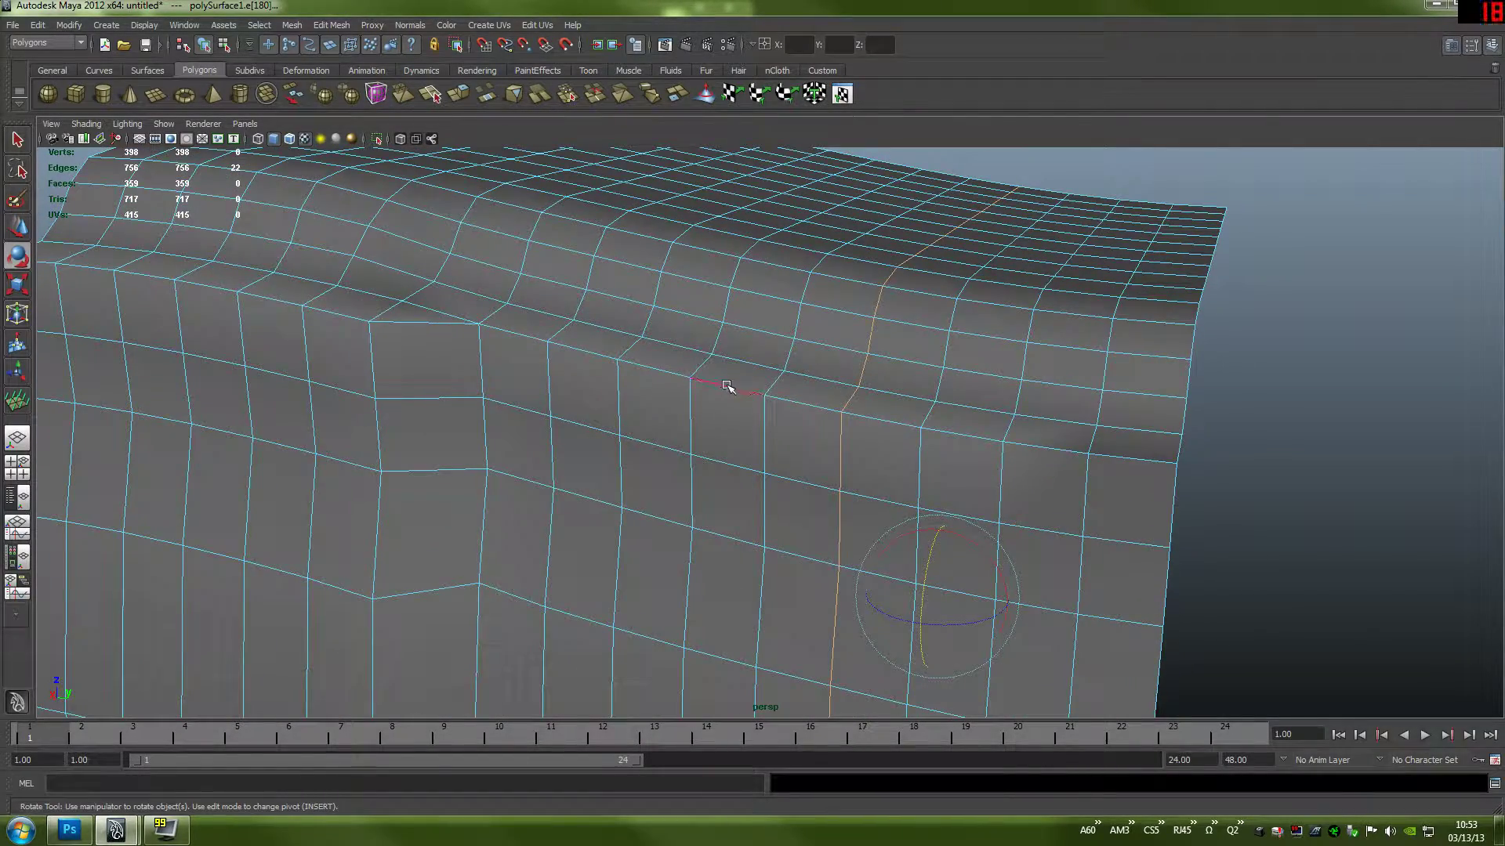
- Select the seam edge loops between the side panel and top surface on both sides of the notch
{"action": "left_click", "coordinate": [730, 385]}
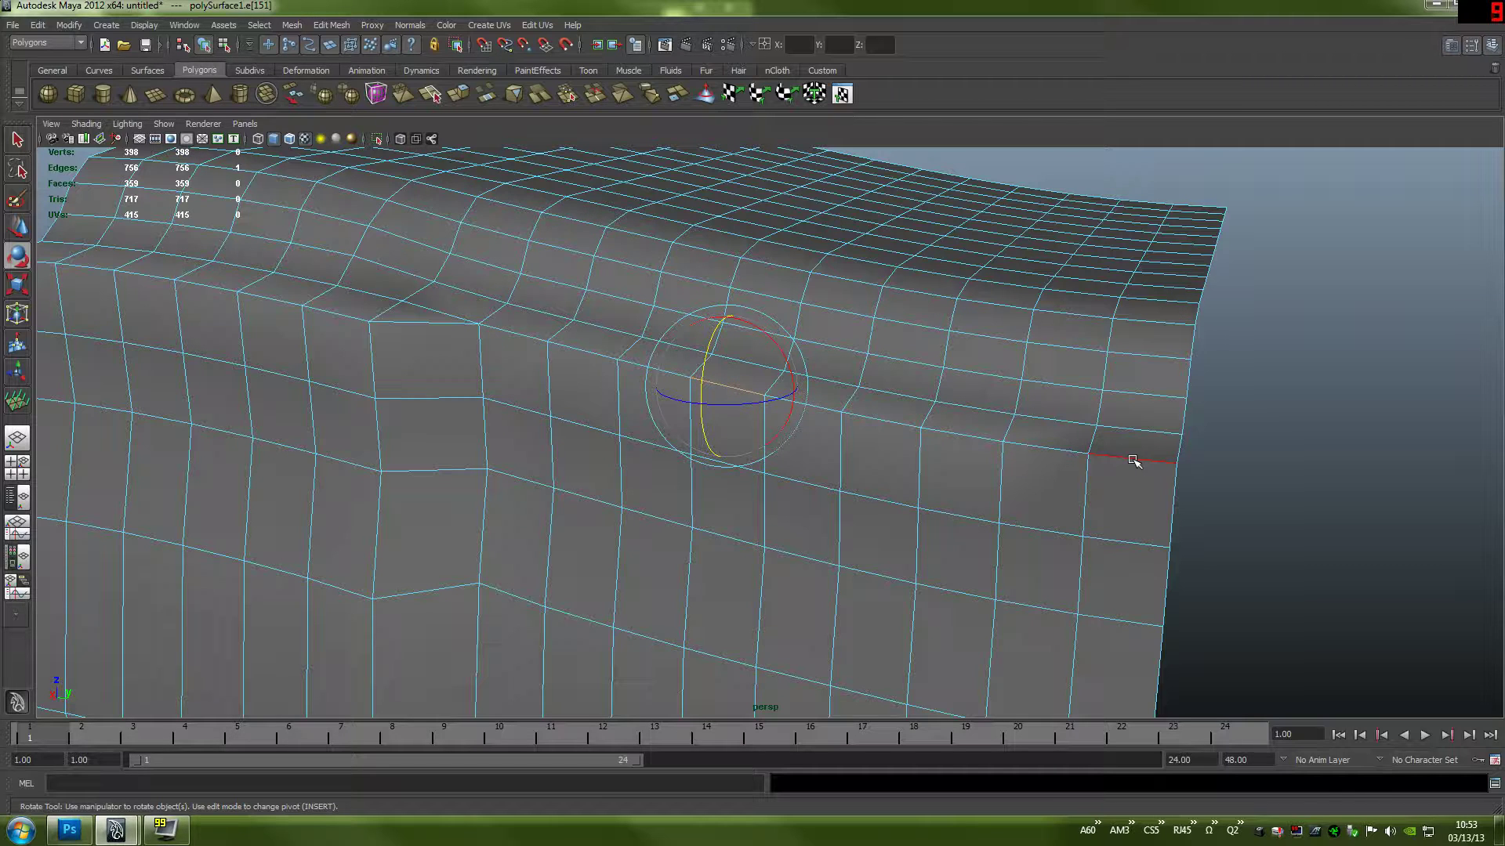
{"action": "double_click", "coordinate": [1063, 452]}
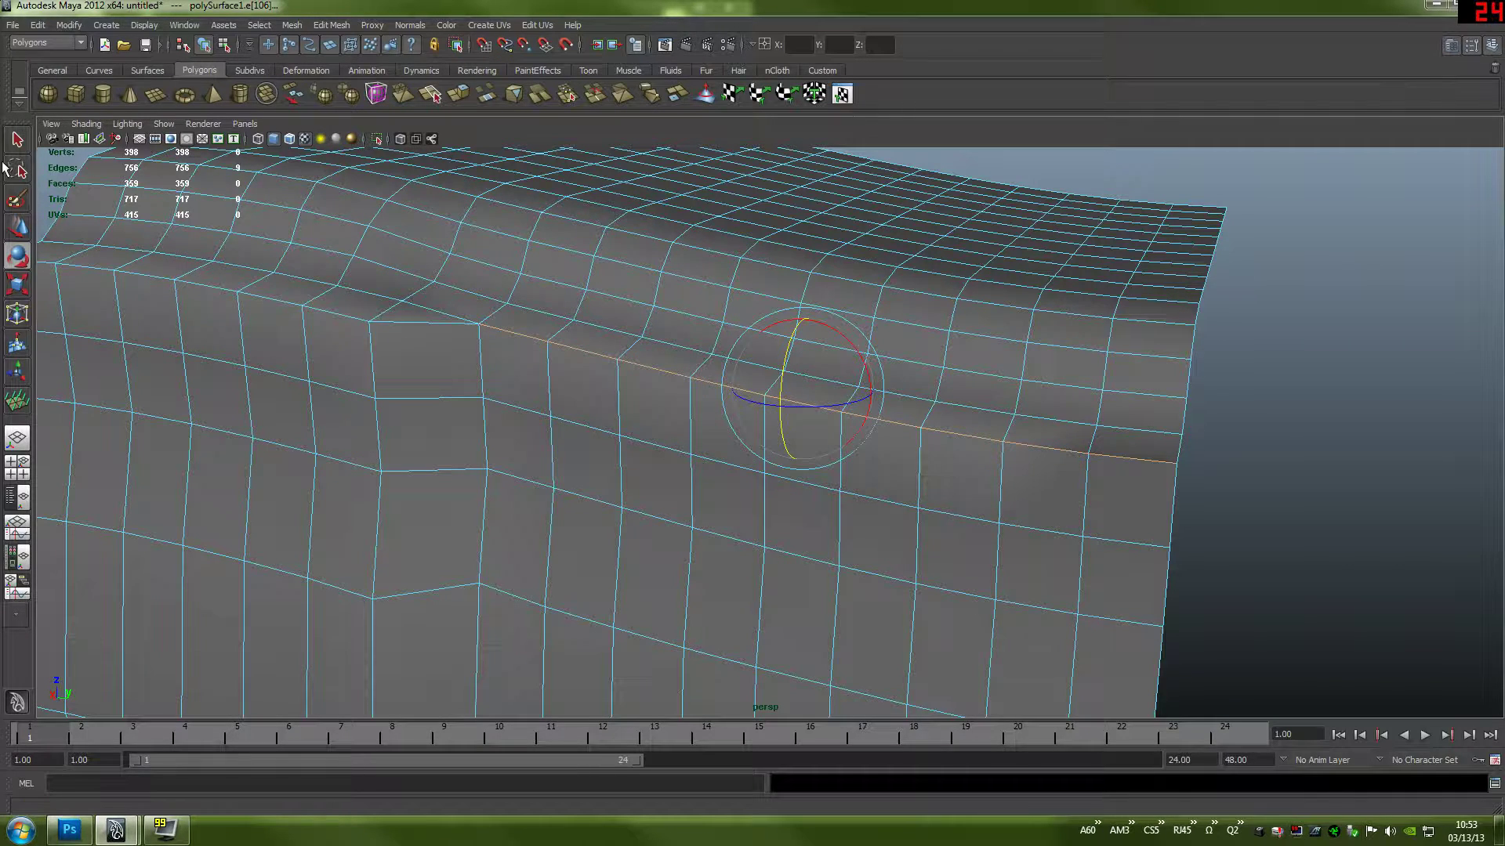
{"action": "key", "text": "q"}
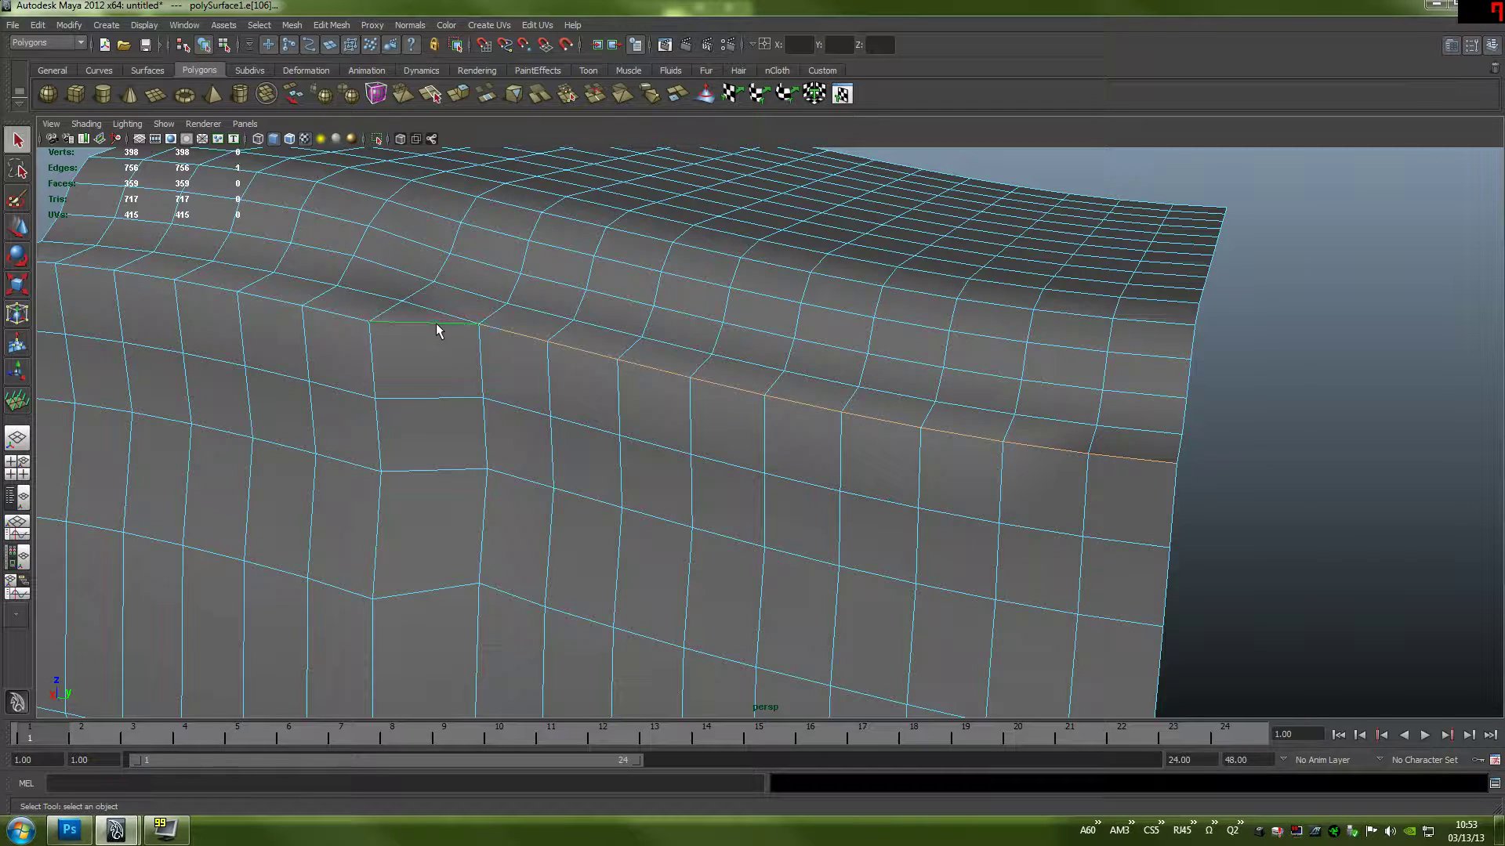
{"action": "double_click", "coordinate": [435, 323]}
{"action": "double_click", "coordinate": [515, 338], "text": "shift"}
{"action": "left_click_drag", "start_coordinate": [585, 349], "coordinate": [470, 313], "text": "alt"}
{"action": "middle_click_drag", "start_coordinate": [470, 313], "coordinate": [802, 291], "text": "alt"}
{"action": "mouse_move", "coordinate": [803, 292]}
{"action": "left_mouse_down", "text": "alt"}
{"action": "mouse_move", "coordinate": [916, 376]}
{"action": "mouse_move", "coordinate": [745, 348]}
{"action": "mouse_move", "coordinate": [860, 393]}
{"action": "left_mouse_up", "text": "alt"}
{"action": "key", "text": "4"}
{"action": "key", "text": "5"}
{"action": "mouse_move", "coordinate": [998, 386]}
{"action": "left_mouse_down", "text": "alt"}
{"action": "mouse_move", "coordinate": [732, 369]}
{"action": "mouse_move", "coordinate": [544, 329]}
{"action": "mouse_move", "coordinate": [459, 122]}
{"action": "left_mouse_up", "text": "alt"}
{"action": "scroll", "coordinate": [719, 327], "scroll_direction": "up", "scroll_amount": 3}
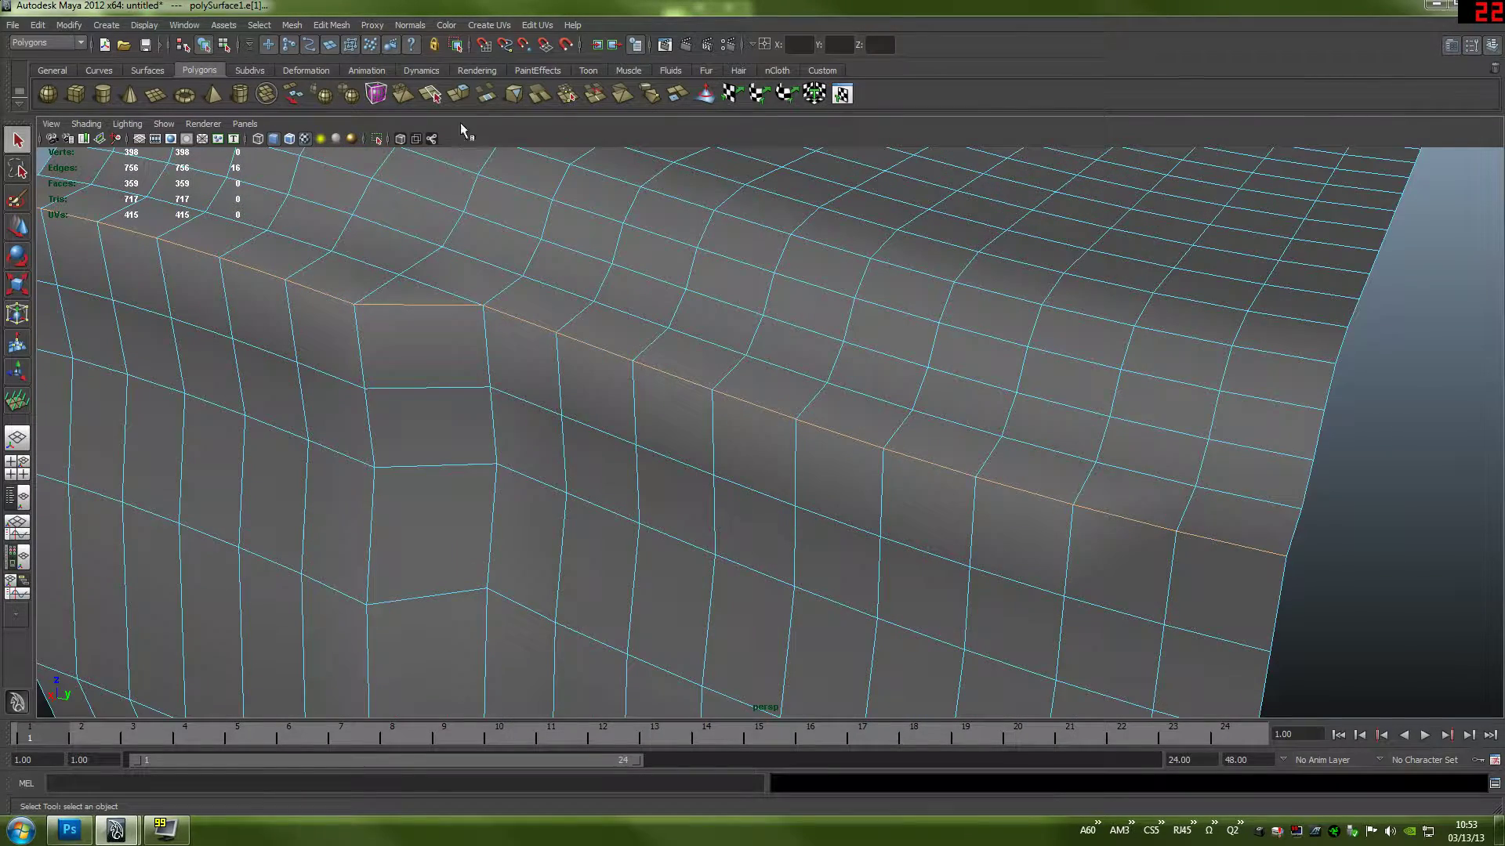
- Bevel the selected seam edges with an absolute, local width of 0.125 and one segment
{"action": "left_click", "coordinate": [331, 25]}
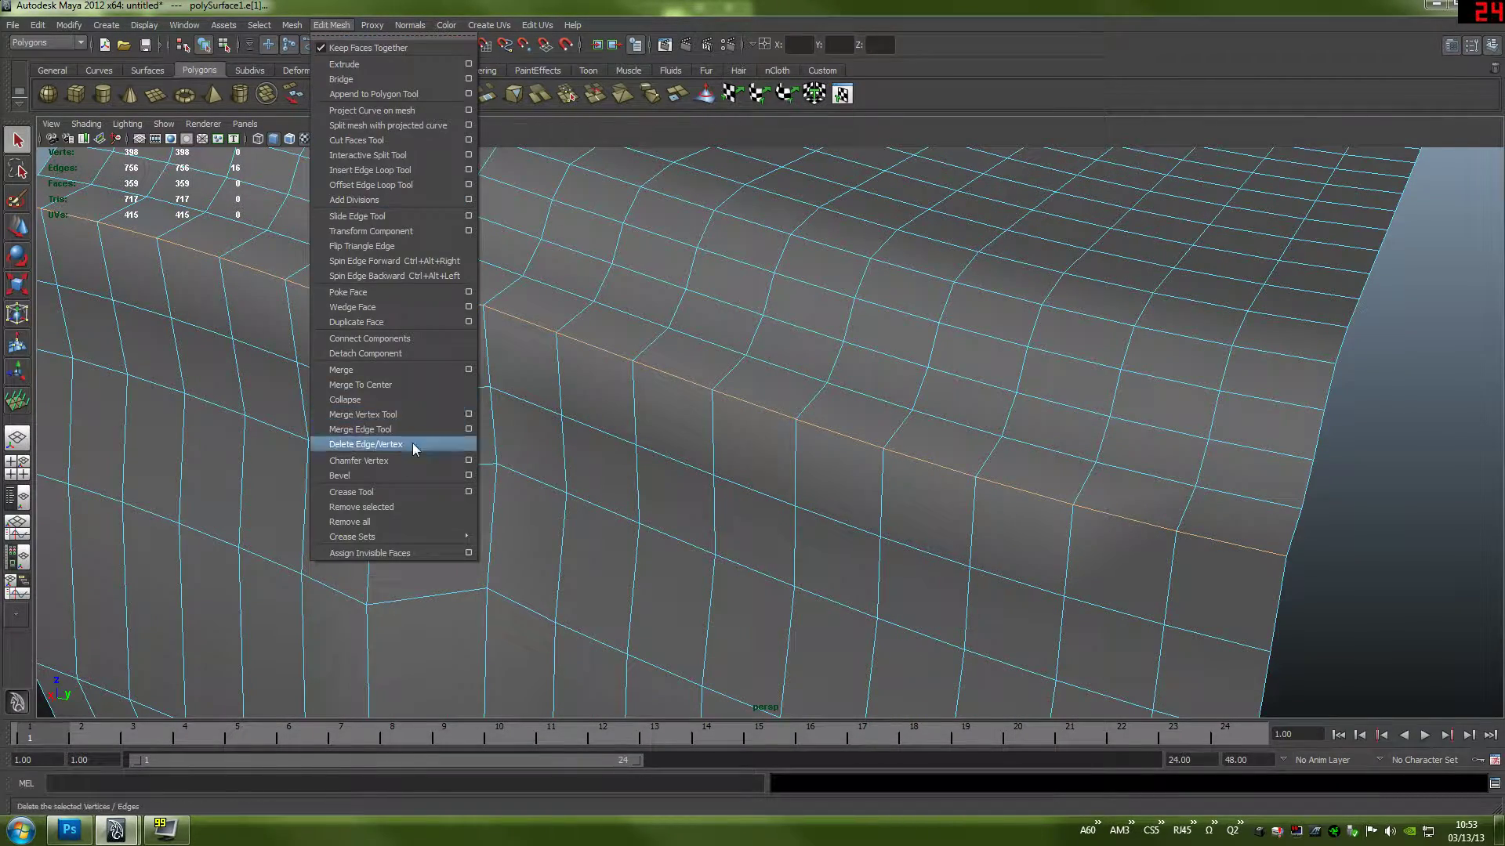
{"action": "left_click", "coordinate": [469, 475]}
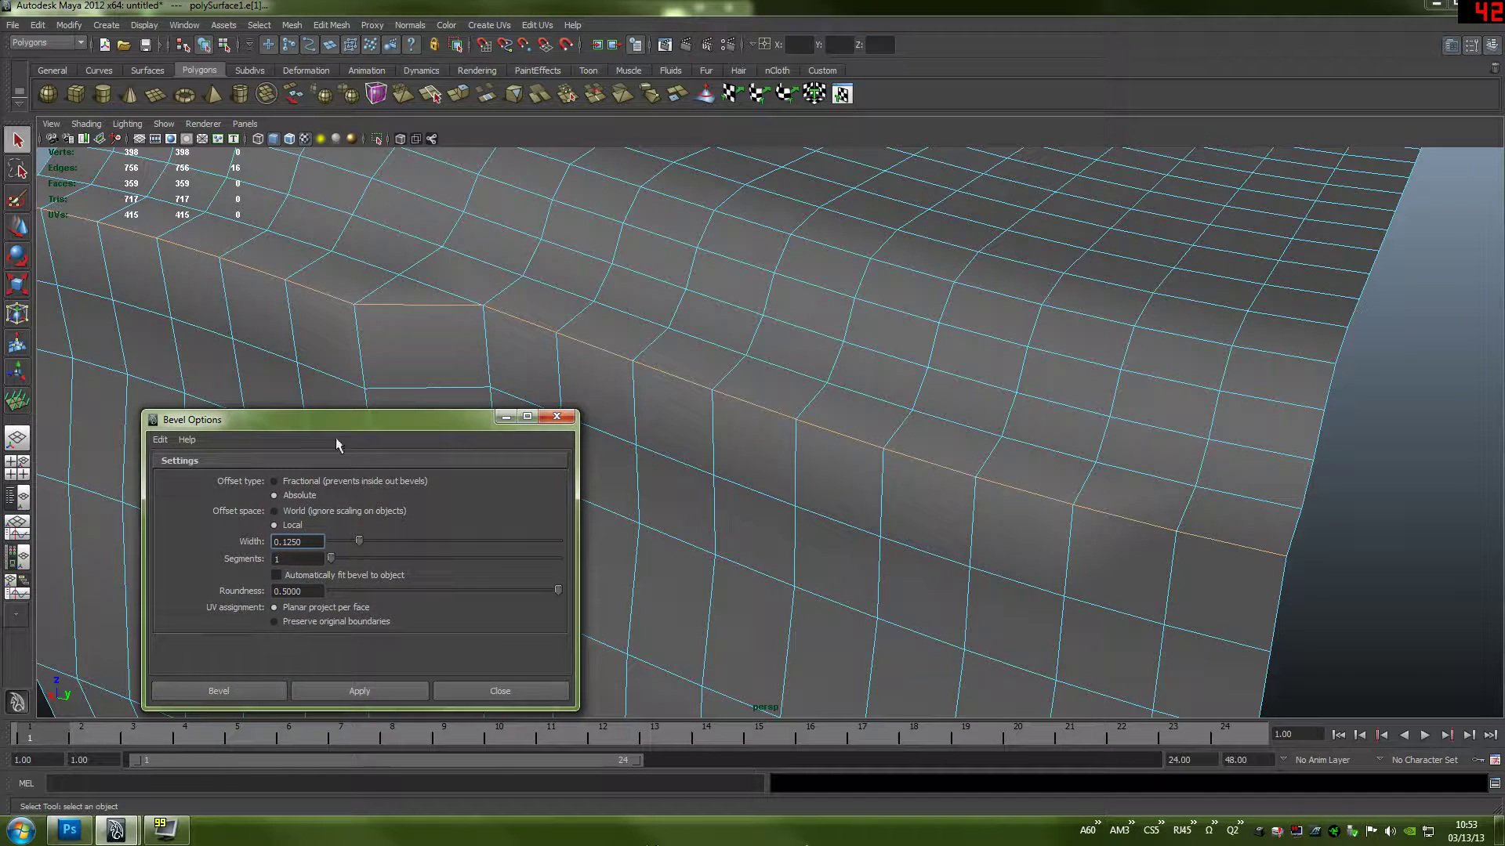
{"action": "left_click_drag", "start_coordinate": [389, 414], "coordinate": [1038, 329]}
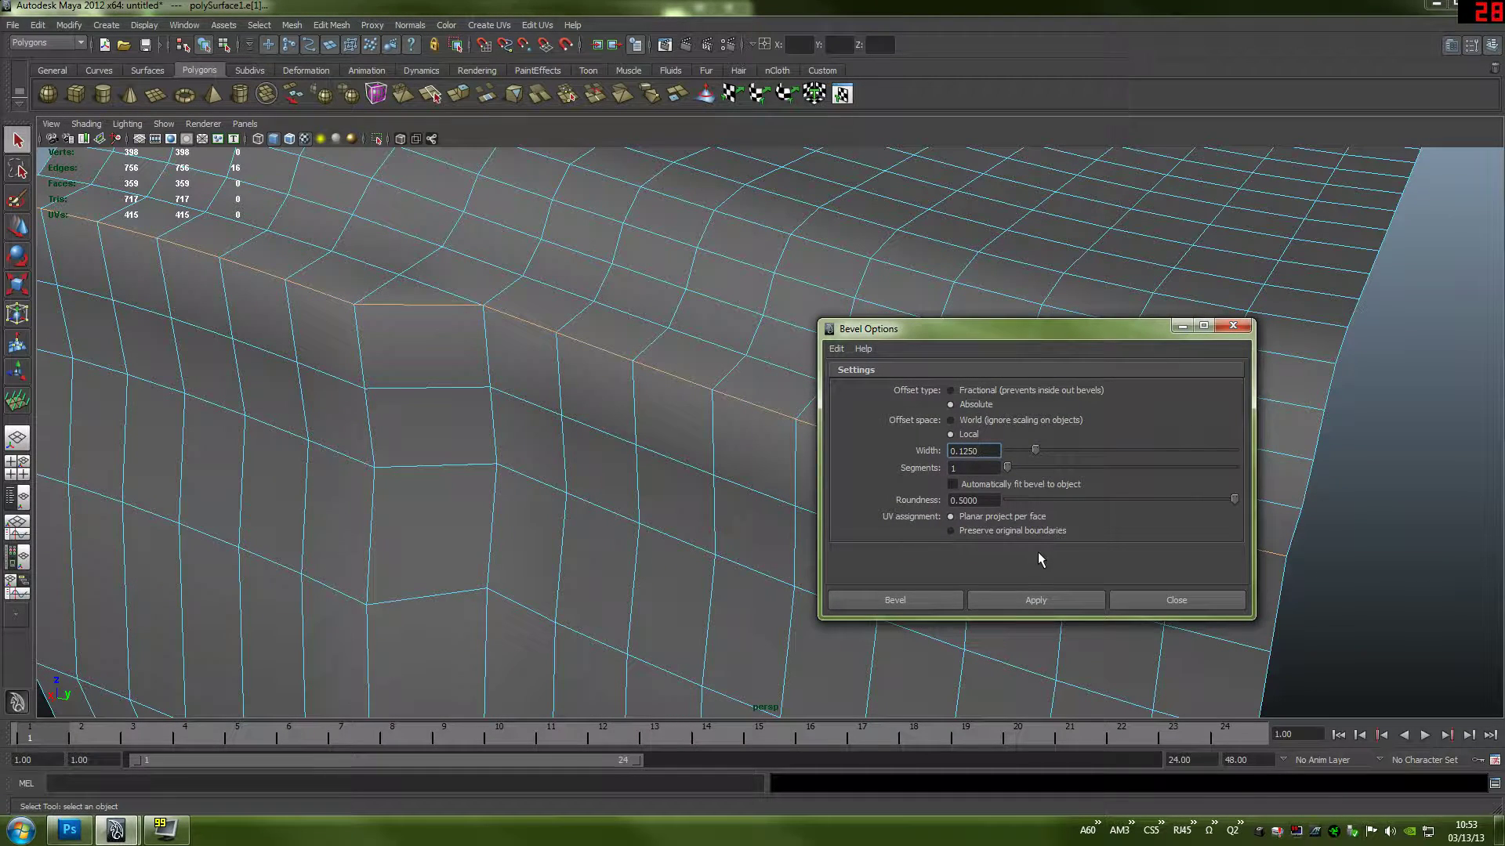
{"action": "left_click", "coordinate": [923, 597]}
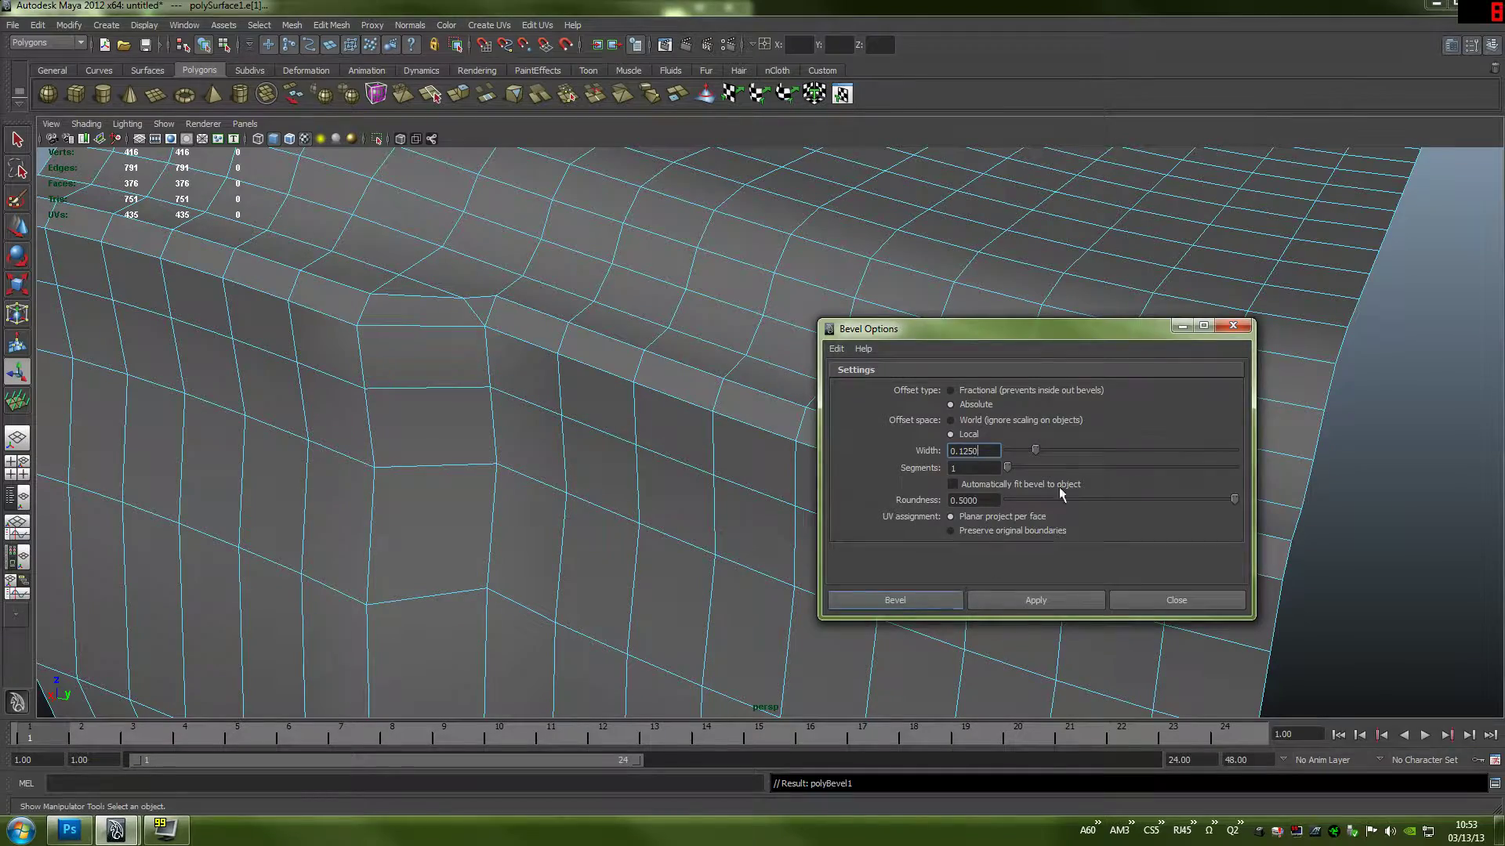
- Try to lower the faces of the top surface's flat section away from the side panel by about 0.17 cm
{"action": "left_click_drag", "start_coordinate": [800, 401], "coordinate": [705, 389], "text": "alt"}
{"action": "scroll", "coordinate": [767, 407], "scroll_direction": "down", "scroll_amount": 5}
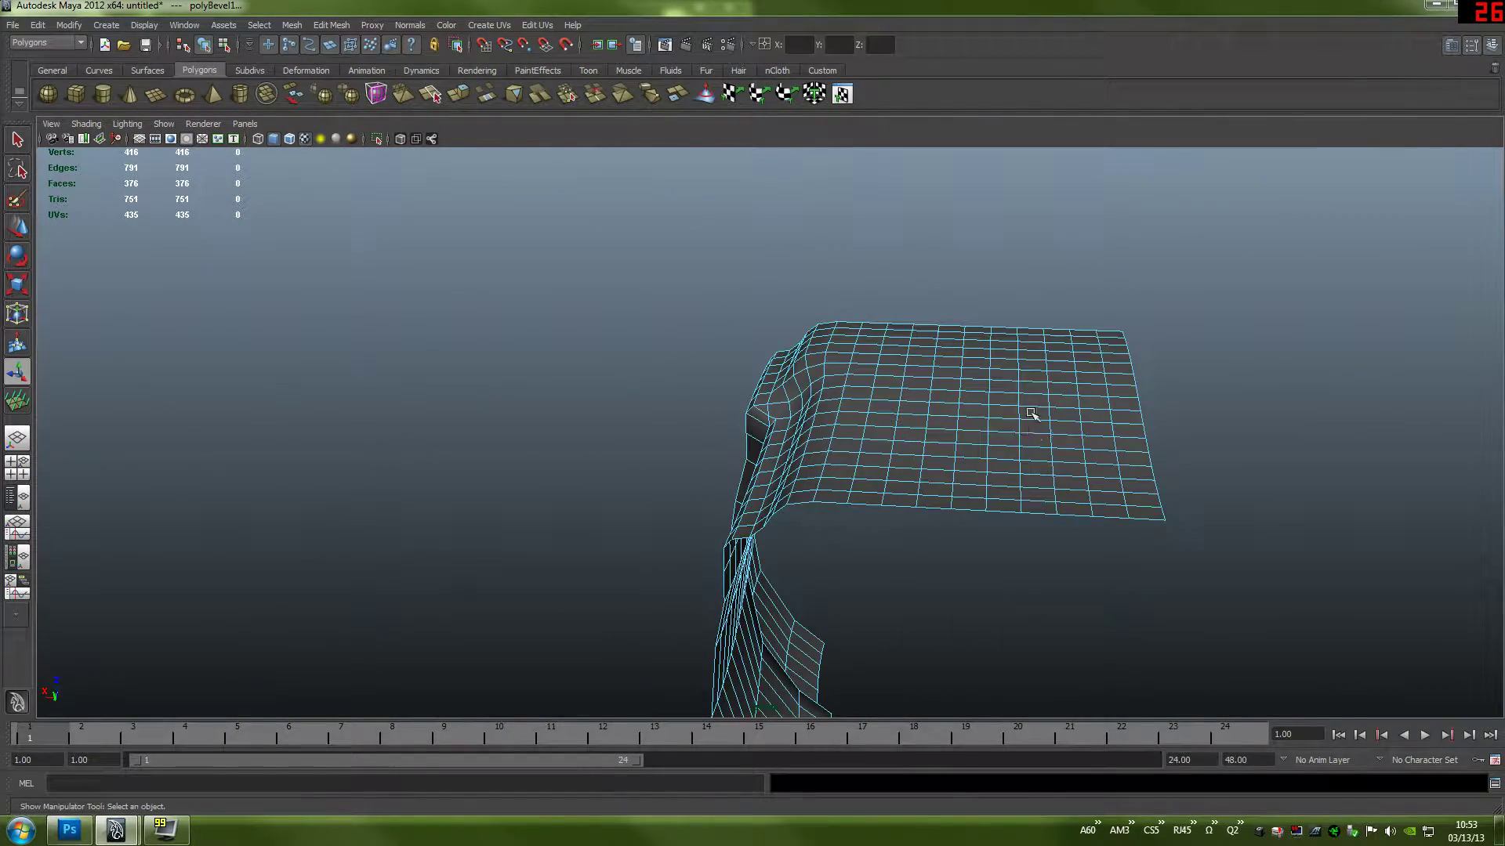
{"action": "right_click_drag", "start_coordinate": [1024, 403], "coordinate": [960, 406]}
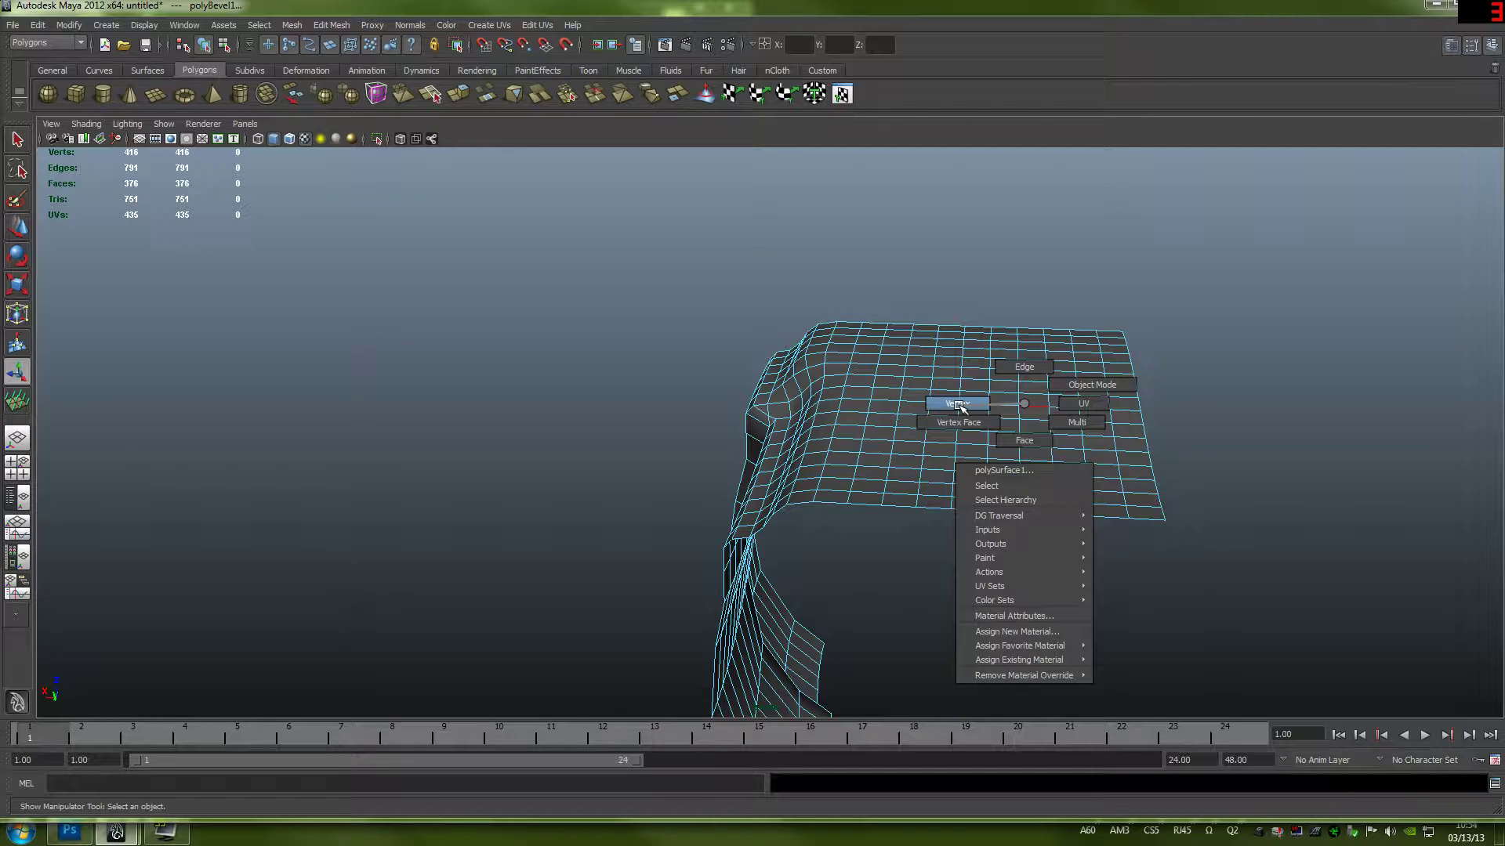
{"action": "right_click_drag", "start_coordinate": [963, 407], "coordinate": [1042, 433]}
{"action": "left_click_drag", "start_coordinate": [1065, 436], "coordinate": [1066, 337], "text": "alt"}
{"action": "left_click_drag", "start_coordinate": [1122, 228], "coordinate": [1031, 535]}
{"action": "left_click_drag", "start_coordinate": [1030, 535], "coordinate": [984, 380], "text": "alt"}
{"action": "left_click_drag", "start_coordinate": [1143, 183], "coordinate": [807, 590]}
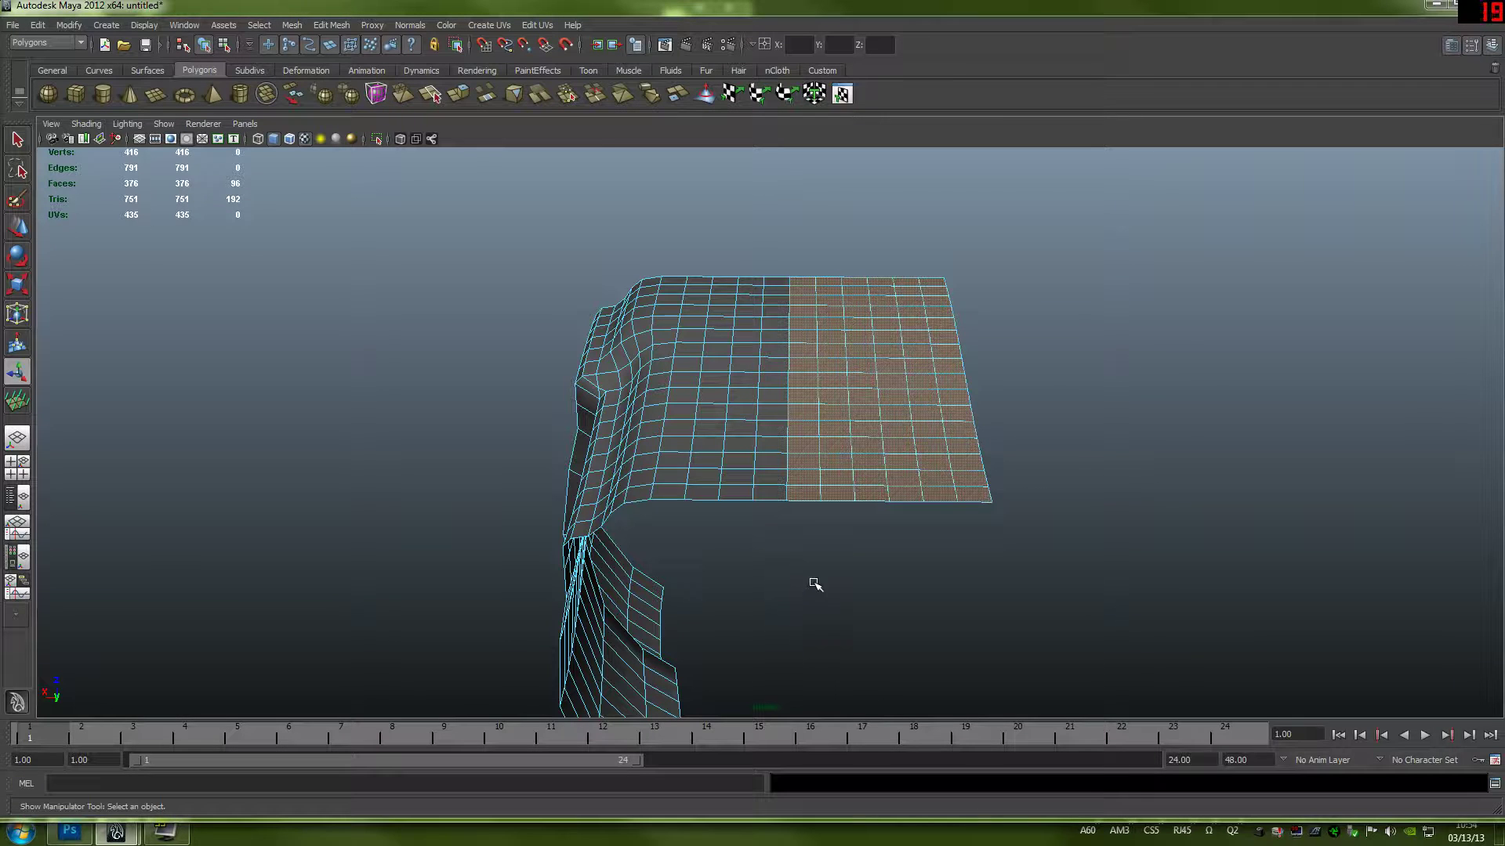
{"action": "key", "text": "w"}
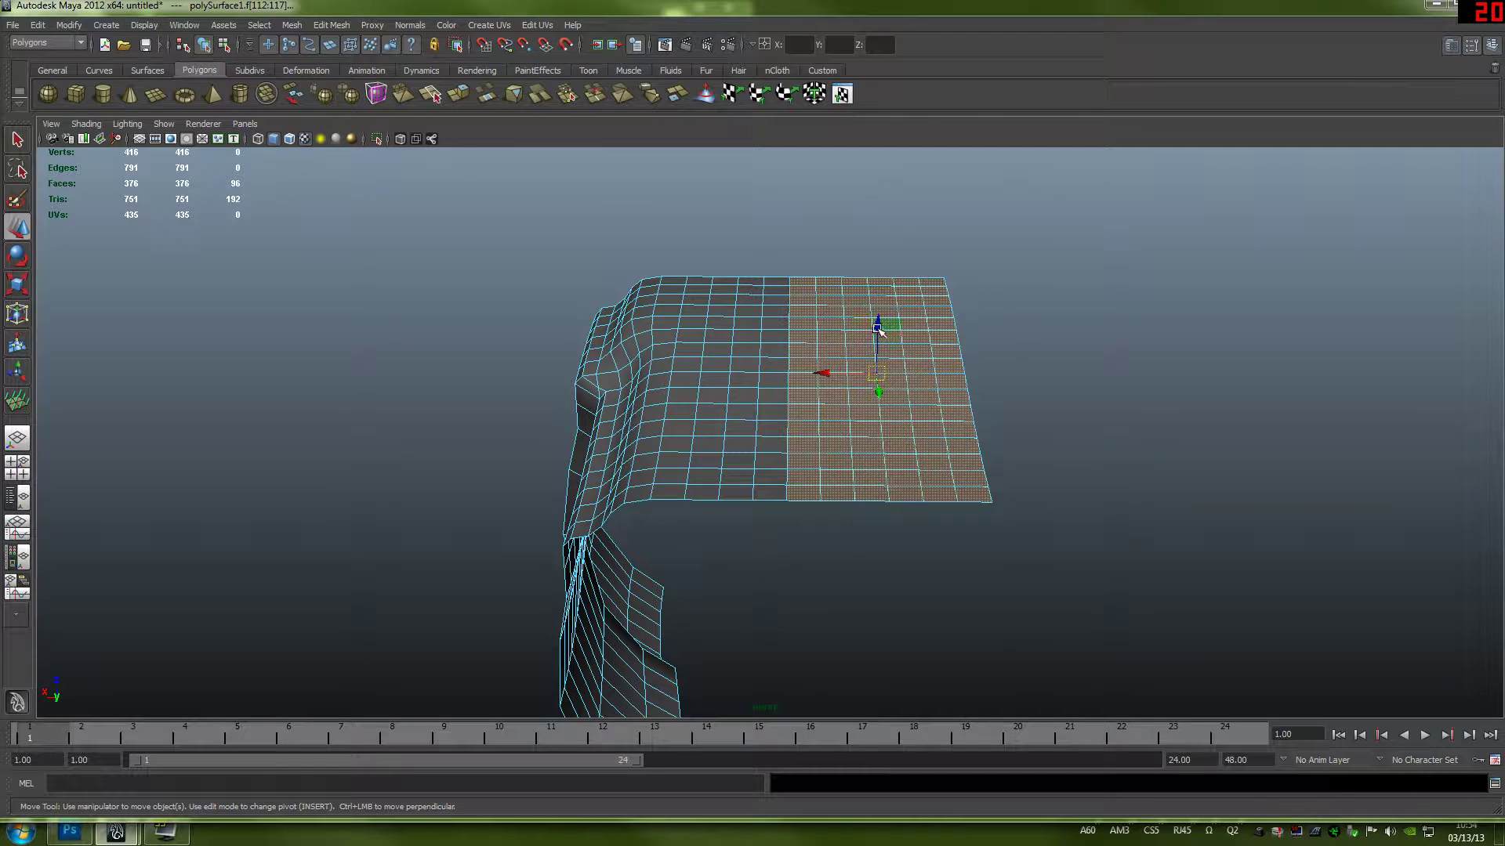
{"action": "left_click_drag", "start_coordinate": [879, 329], "coordinate": [878, 337]}
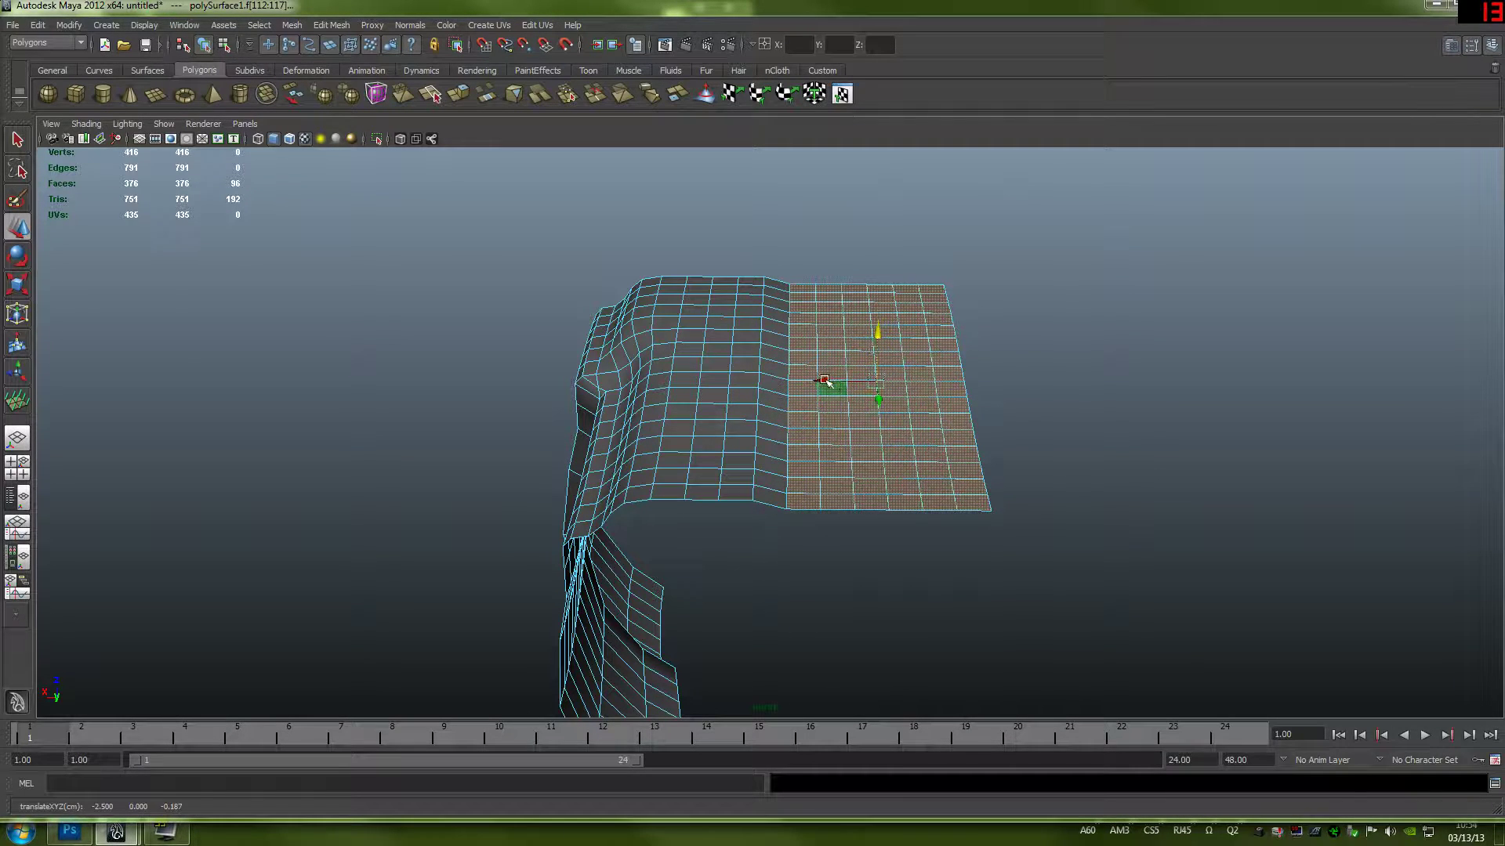
{"action": "middle_click_drag", "start_coordinate": [833, 386], "coordinate": [806, 387]}
{"action": "key", "text": "ctrl+z"}
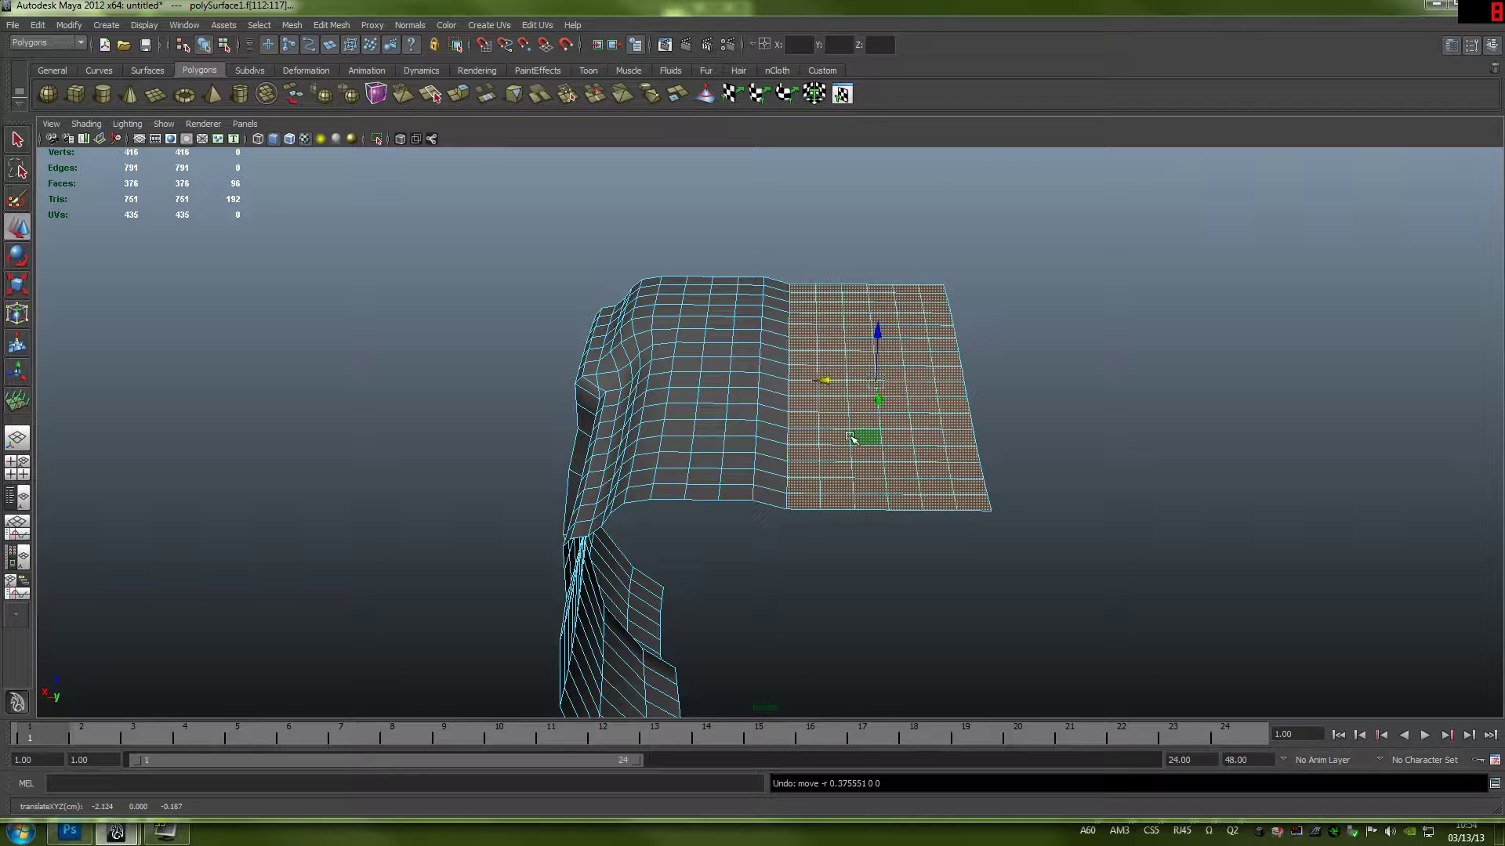
- Select the lengthwise edge loop across the middle of the flat top surface and bevel it with the previous settings
{"action": "left_click_drag", "start_coordinate": [778, 278], "coordinate": [740, 521]}
{"action": "key", "text": "f"}
{"action": "right_click_drag", "start_coordinate": [720, 452], "coordinate": [720, 414]}
{"action": "double_click", "coordinate": [736, 430]}
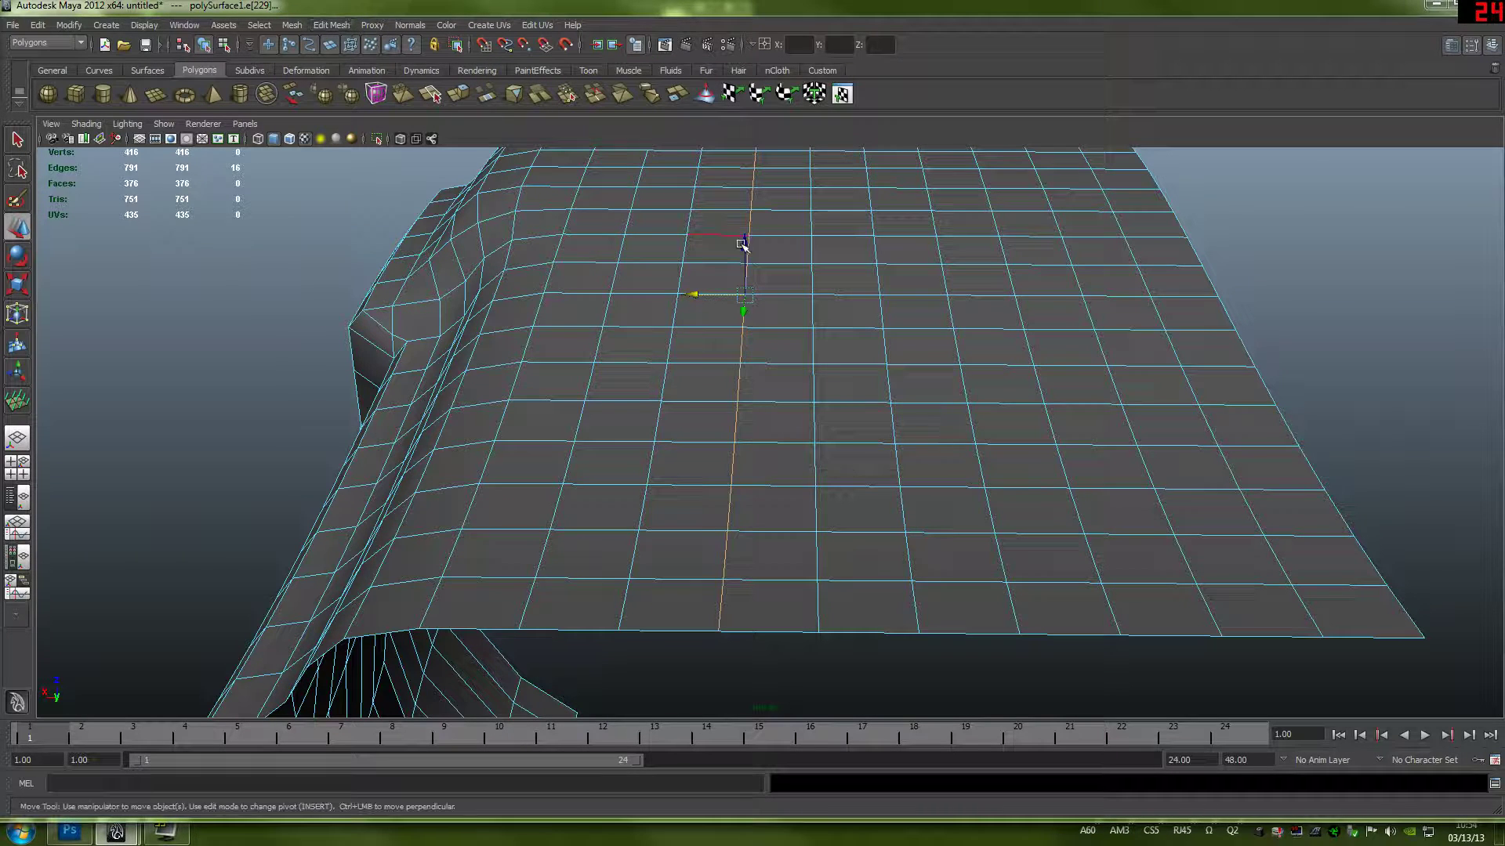
{"action": "key", "text": "space"}
{"action": "left_click", "coordinate": [642, 322]}
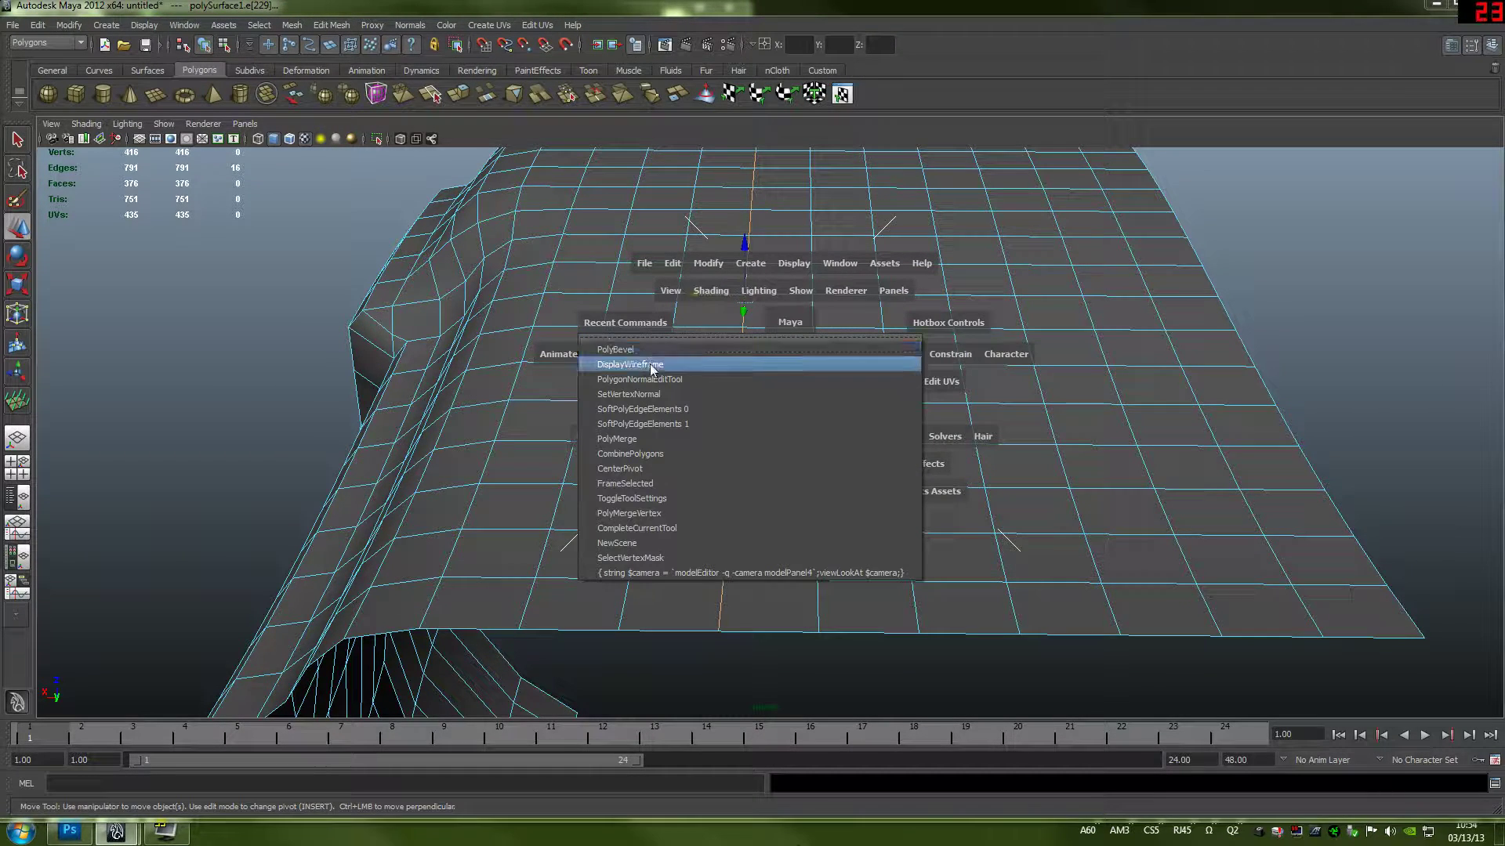
{"action": "left_click", "coordinate": [659, 354]}
{"action": "scroll", "coordinate": [867, 447], "scroll_direction": "down", "scroll_amount": 3}
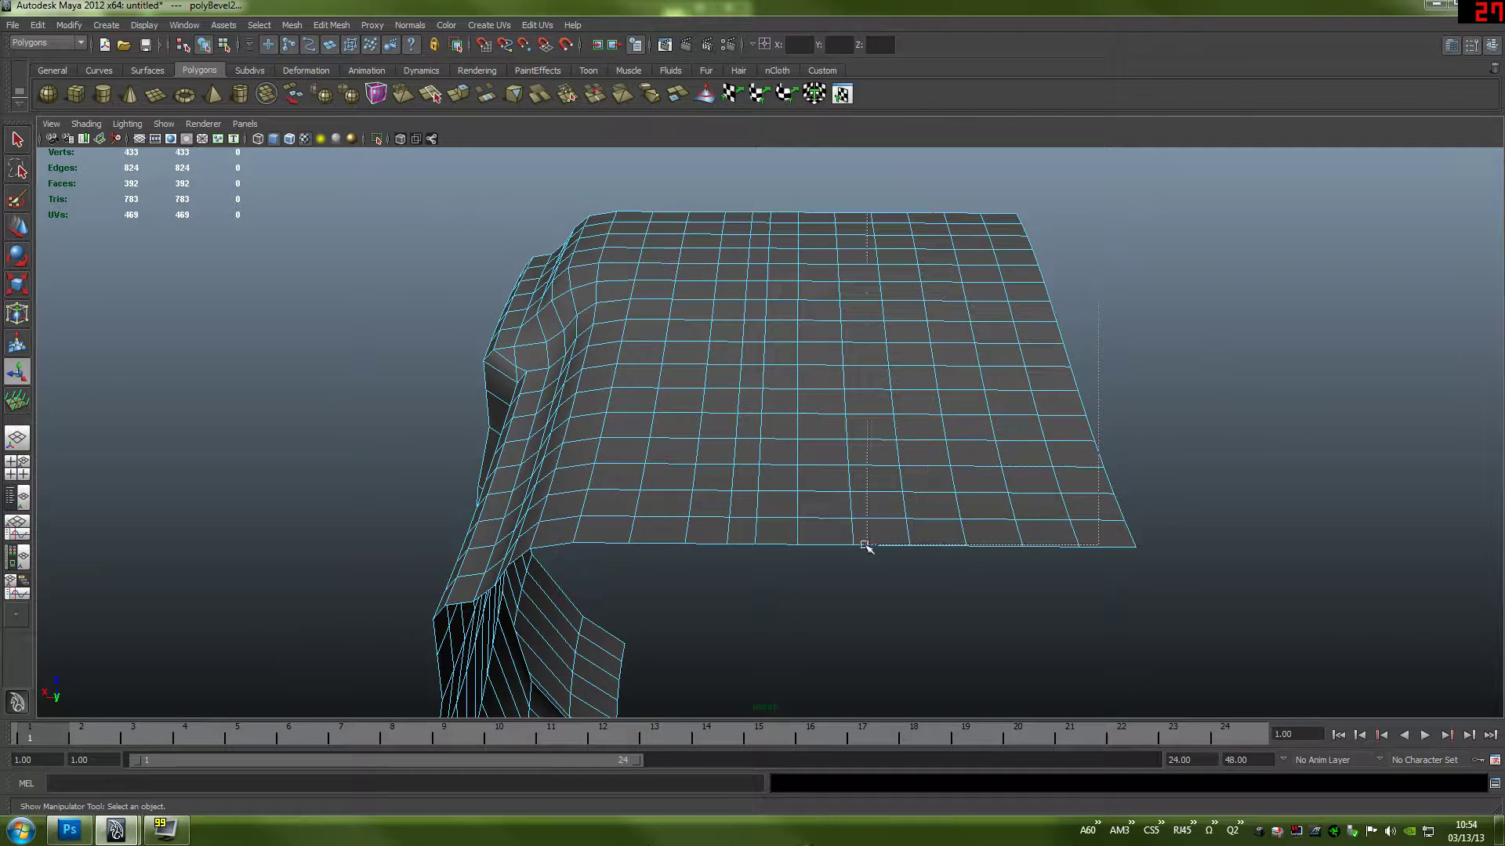
- Lower the flat top faces beyond the beveled strip by about 0.17 cm to form a step, then return to object mode
{"action": "left_click_drag", "start_coordinate": [1100, 520], "coordinate": [789, 621]}
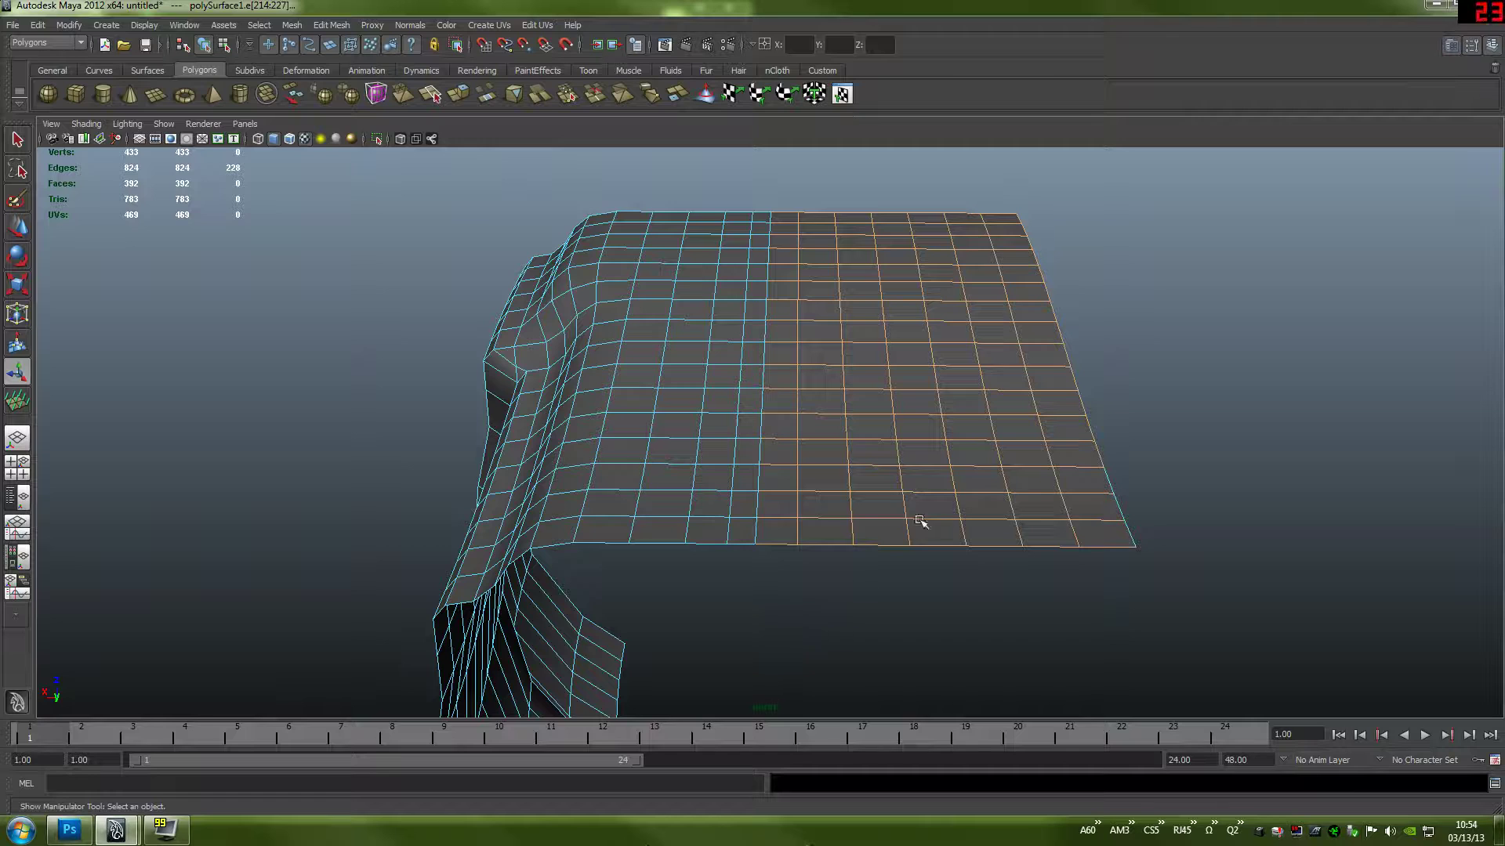
{"action": "right_click_drag", "start_coordinate": [964, 379], "coordinate": [1007, 380]}
{"action": "scroll", "coordinate": [997, 359], "scroll_direction": "down", "scroll_amount": 3}
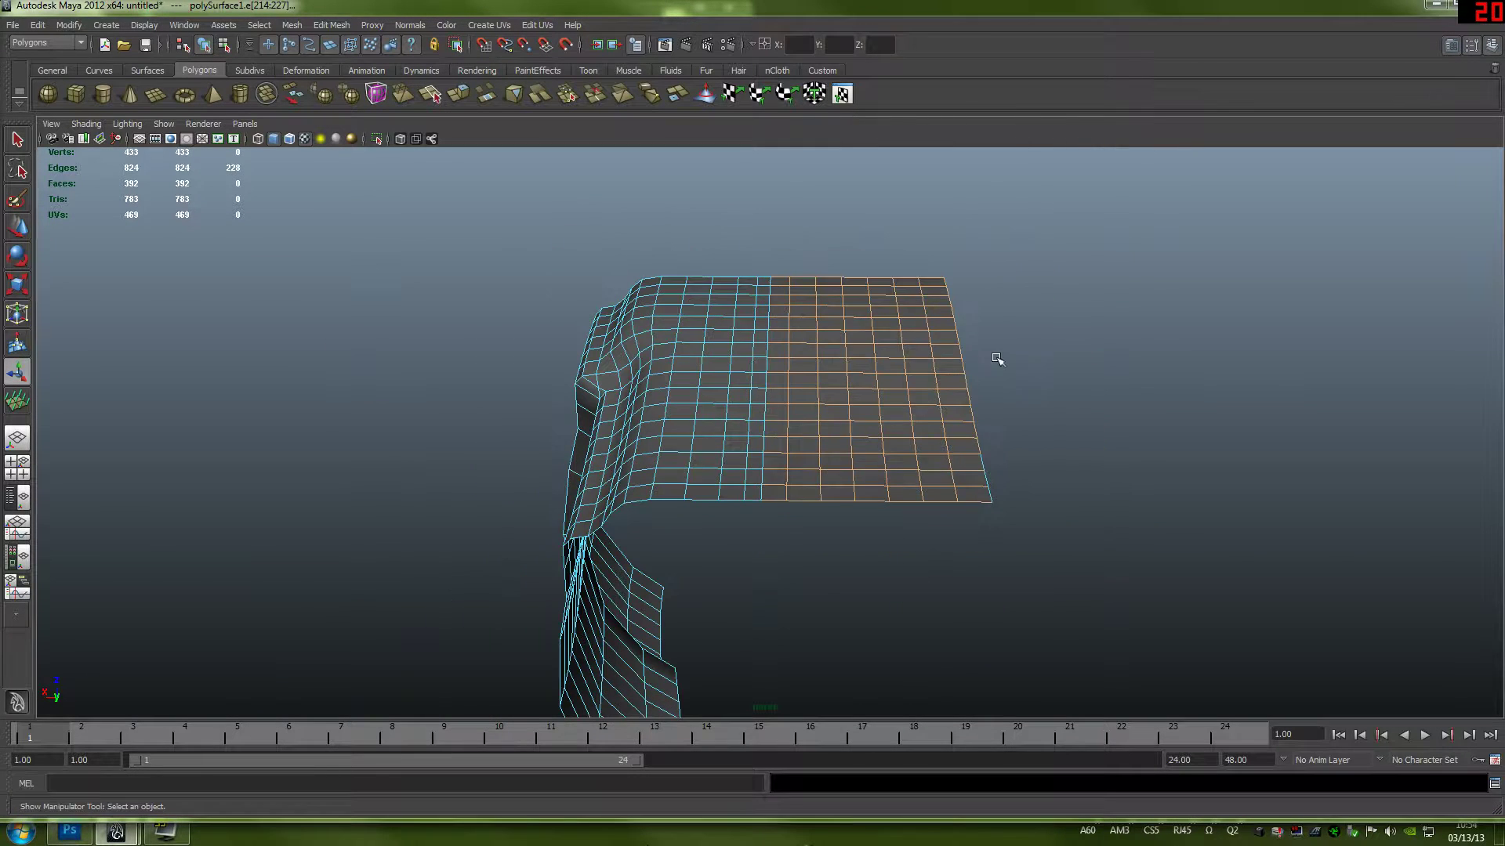
{"action": "left_click_drag", "start_coordinate": [1101, 226], "coordinate": [779, 605]}
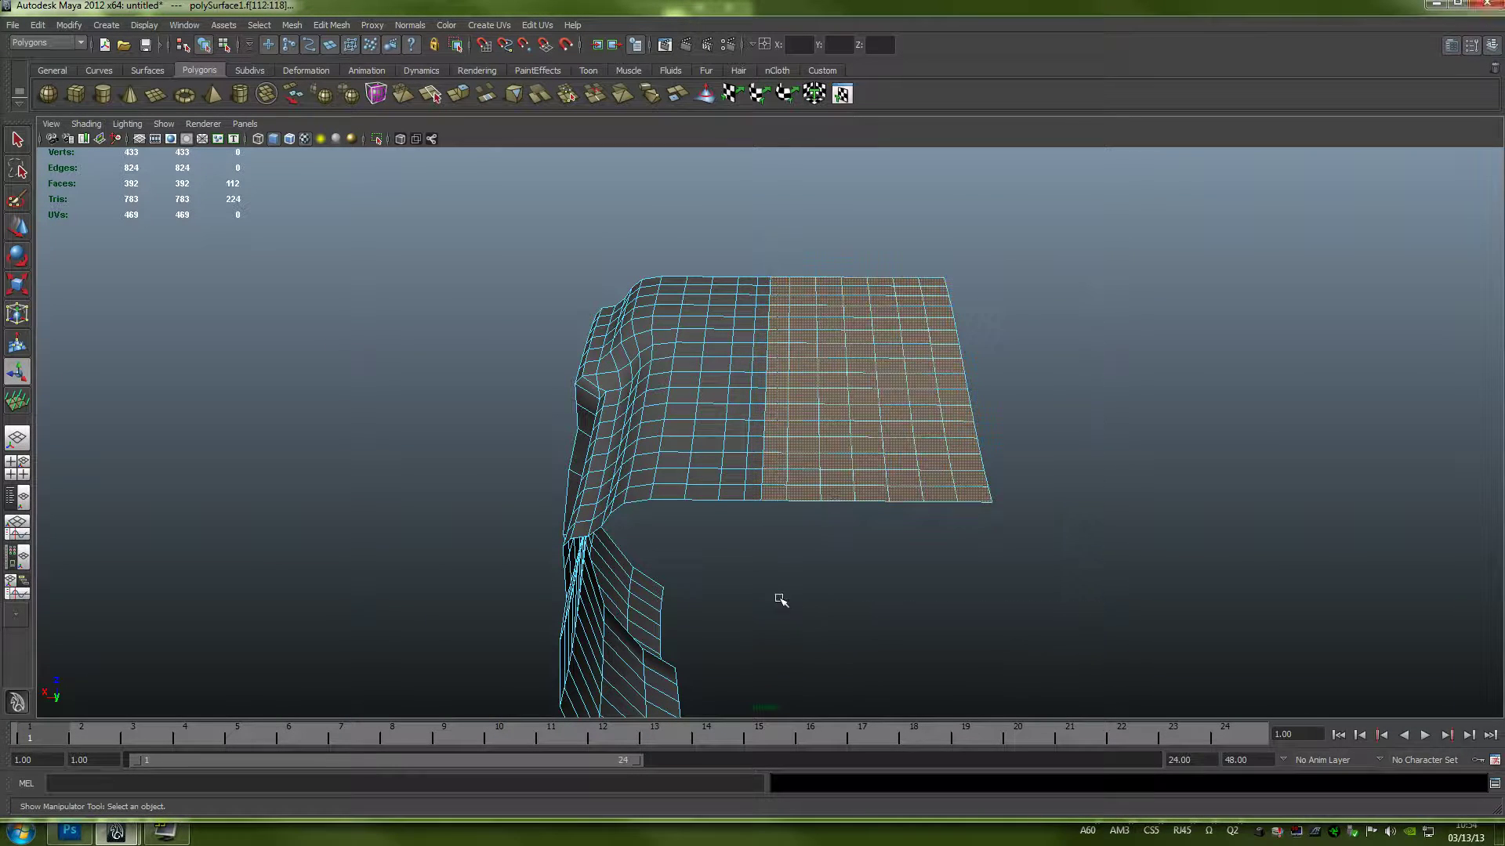
{"action": "key", "text": "w"}
{"action": "left_click_drag", "start_coordinate": [865, 324], "coordinate": [866, 332]}
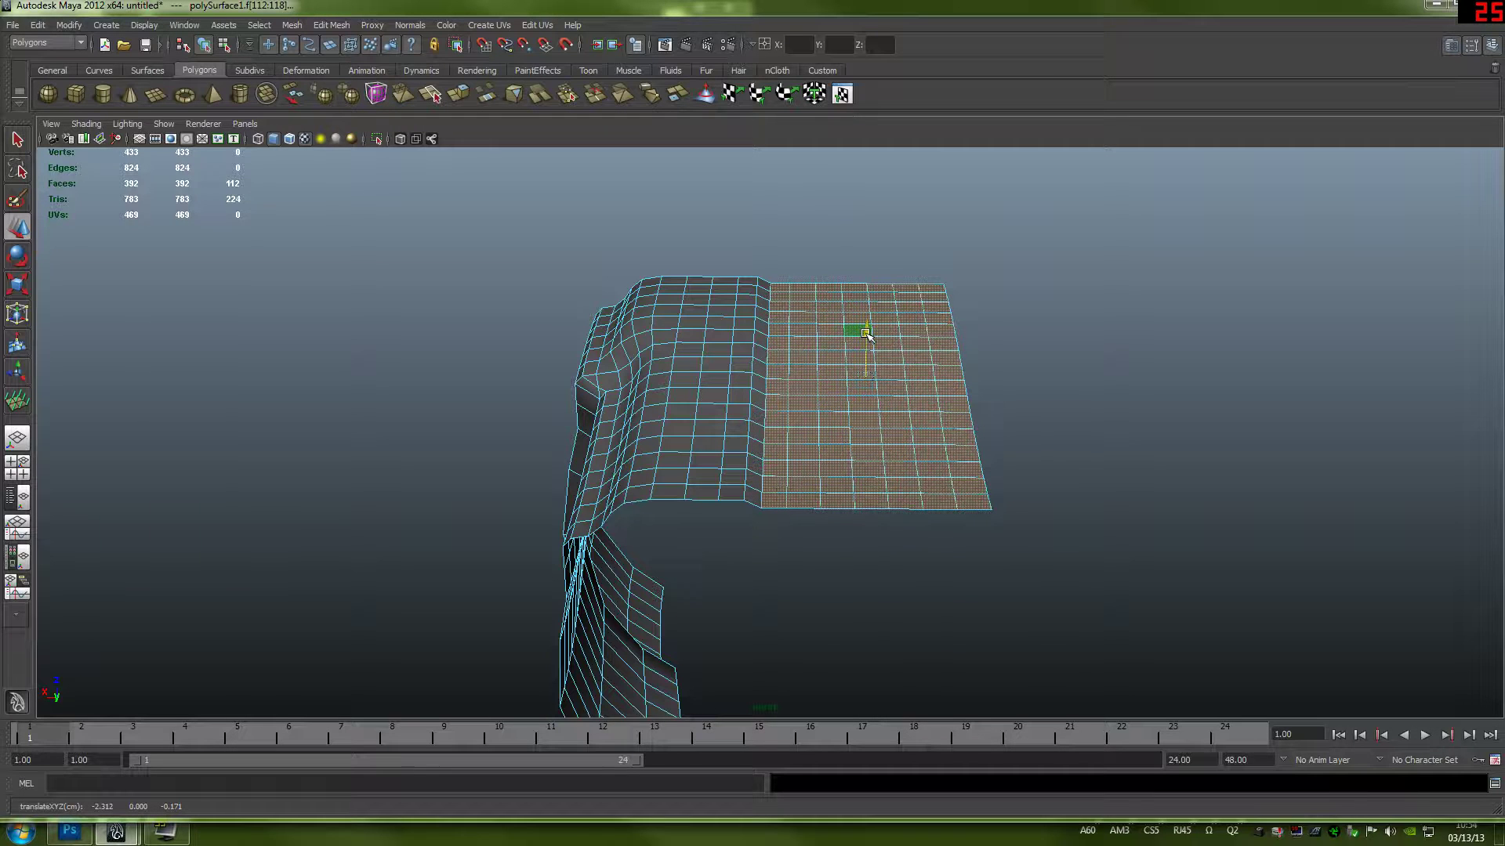
{"action": "left_click_drag", "start_coordinate": [813, 379], "coordinate": [791, 422]}
{"action": "scroll", "coordinate": [788, 424], "scroll_direction": "up", "scroll_amount": 8}
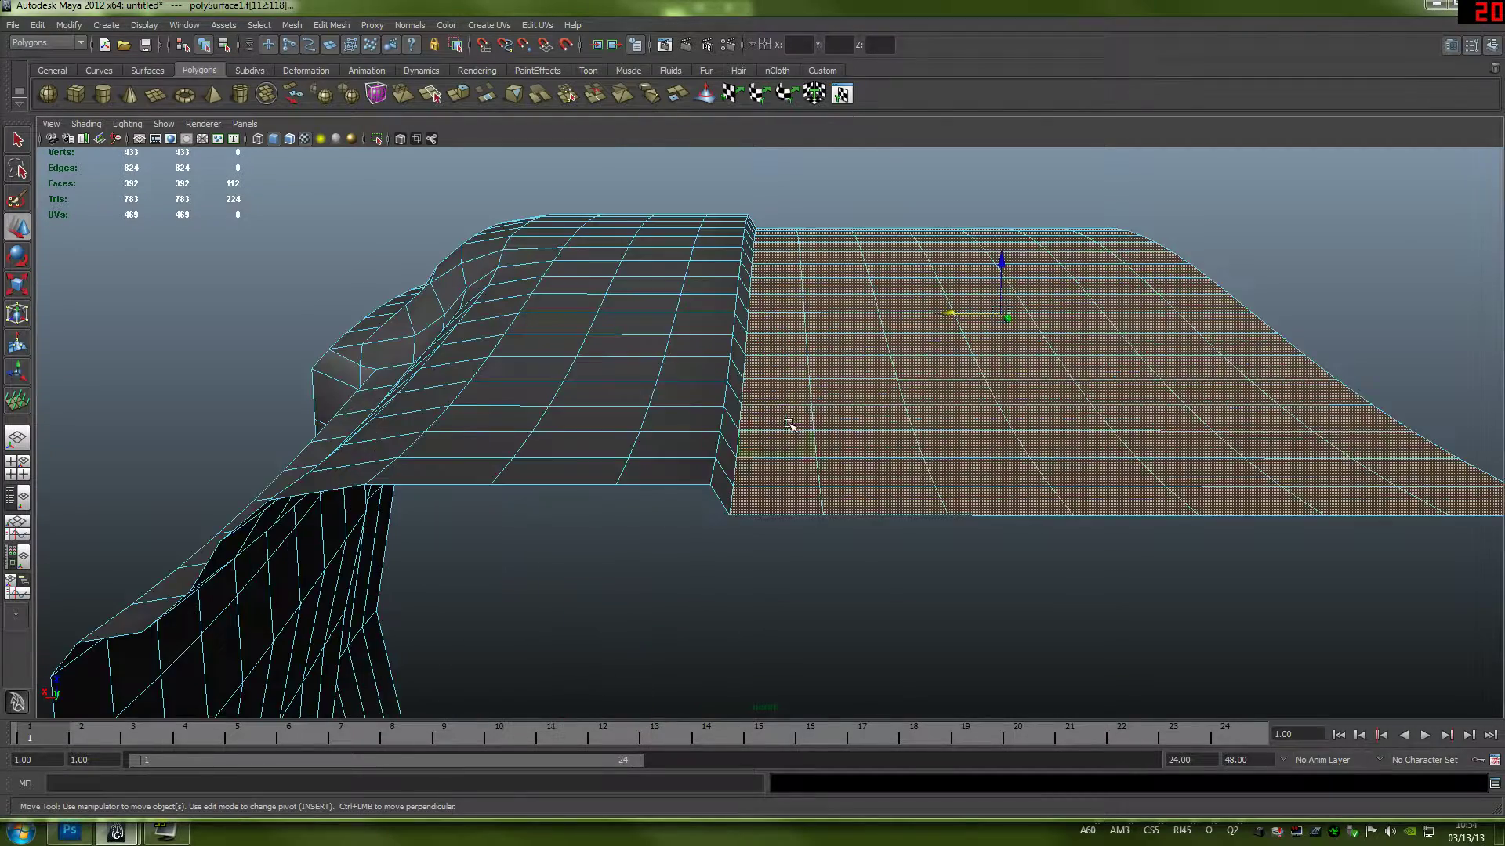
{"action": "scroll", "coordinate": [784, 440], "scroll_direction": "down", "scroll_amount": 6}
{"action": "left_click_drag", "start_coordinate": [688, 437], "coordinate": [767, 401], "text": "alt"}
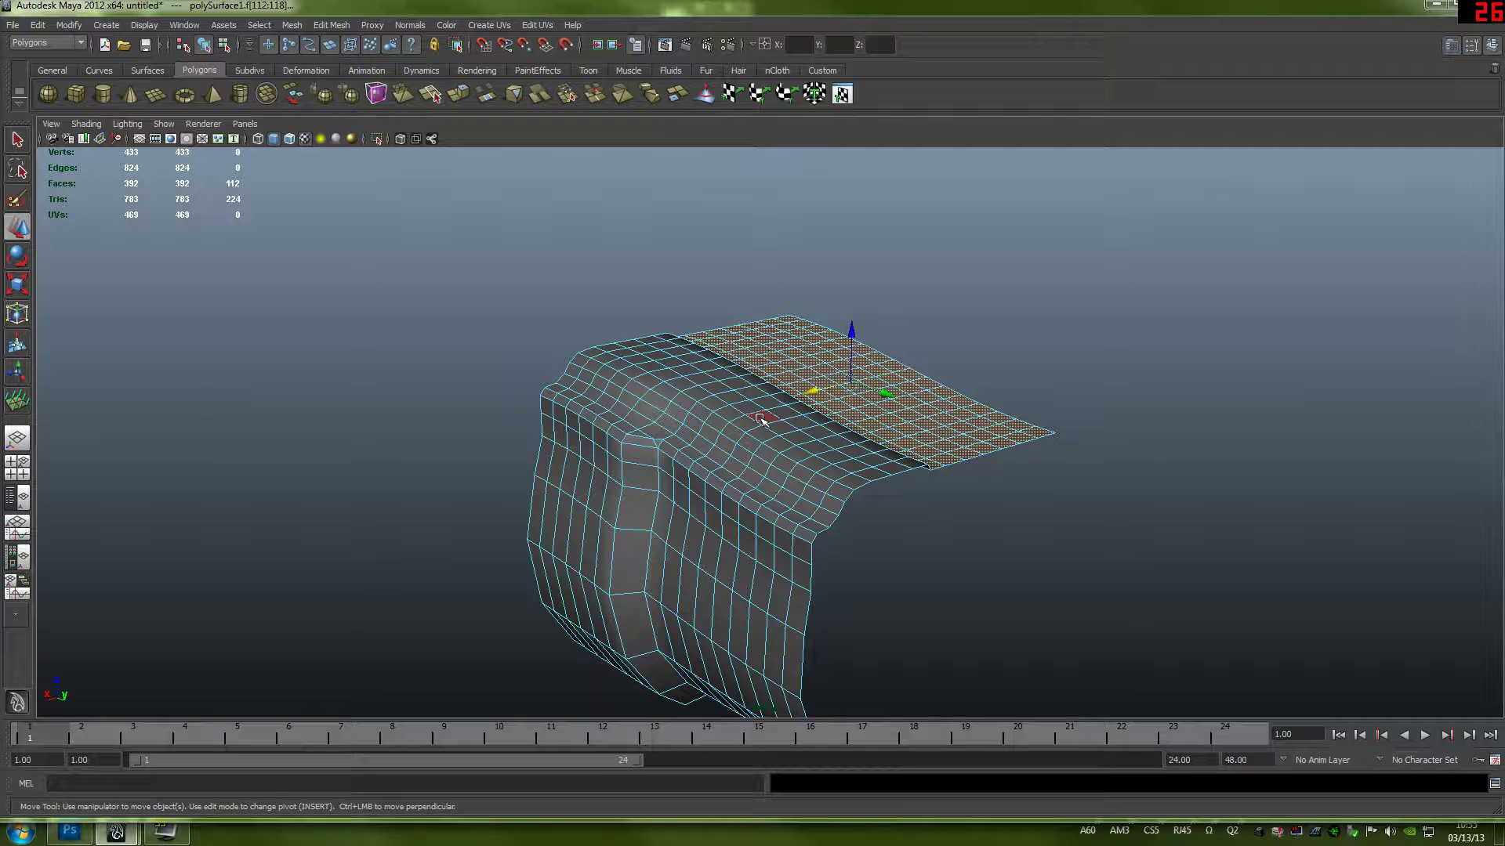
{"action": "right_click_drag", "start_coordinate": [776, 383], "coordinate": [844, 363]}
{"action": "key", "text": "F8"}
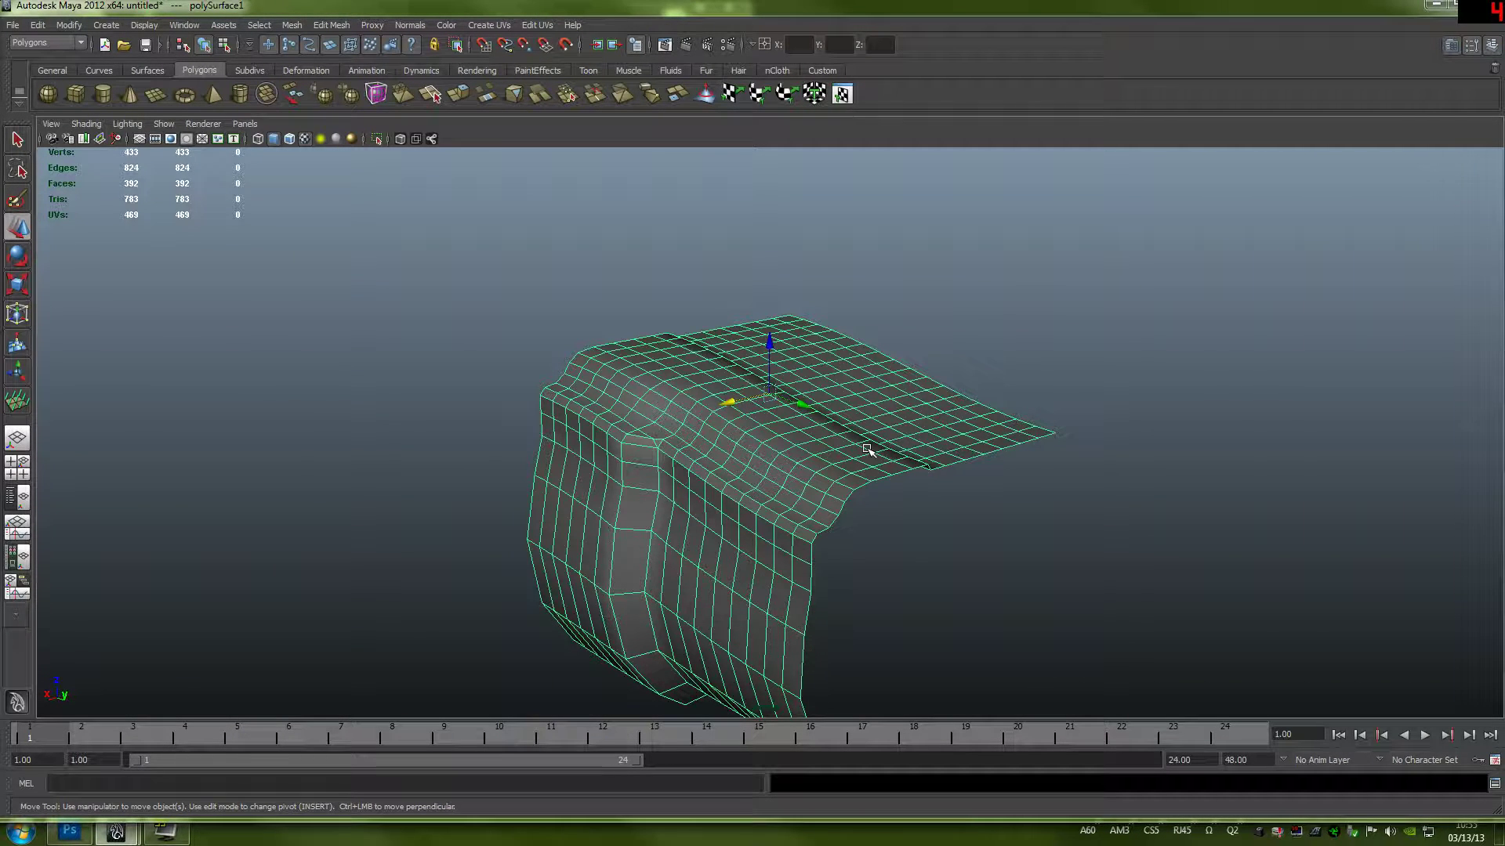
- Examine the beveled seam, the notch and the step in the top surface from several angles
{"action": "left_click_drag", "start_coordinate": [880, 433], "coordinate": [1051, 446], "text": "alt"}
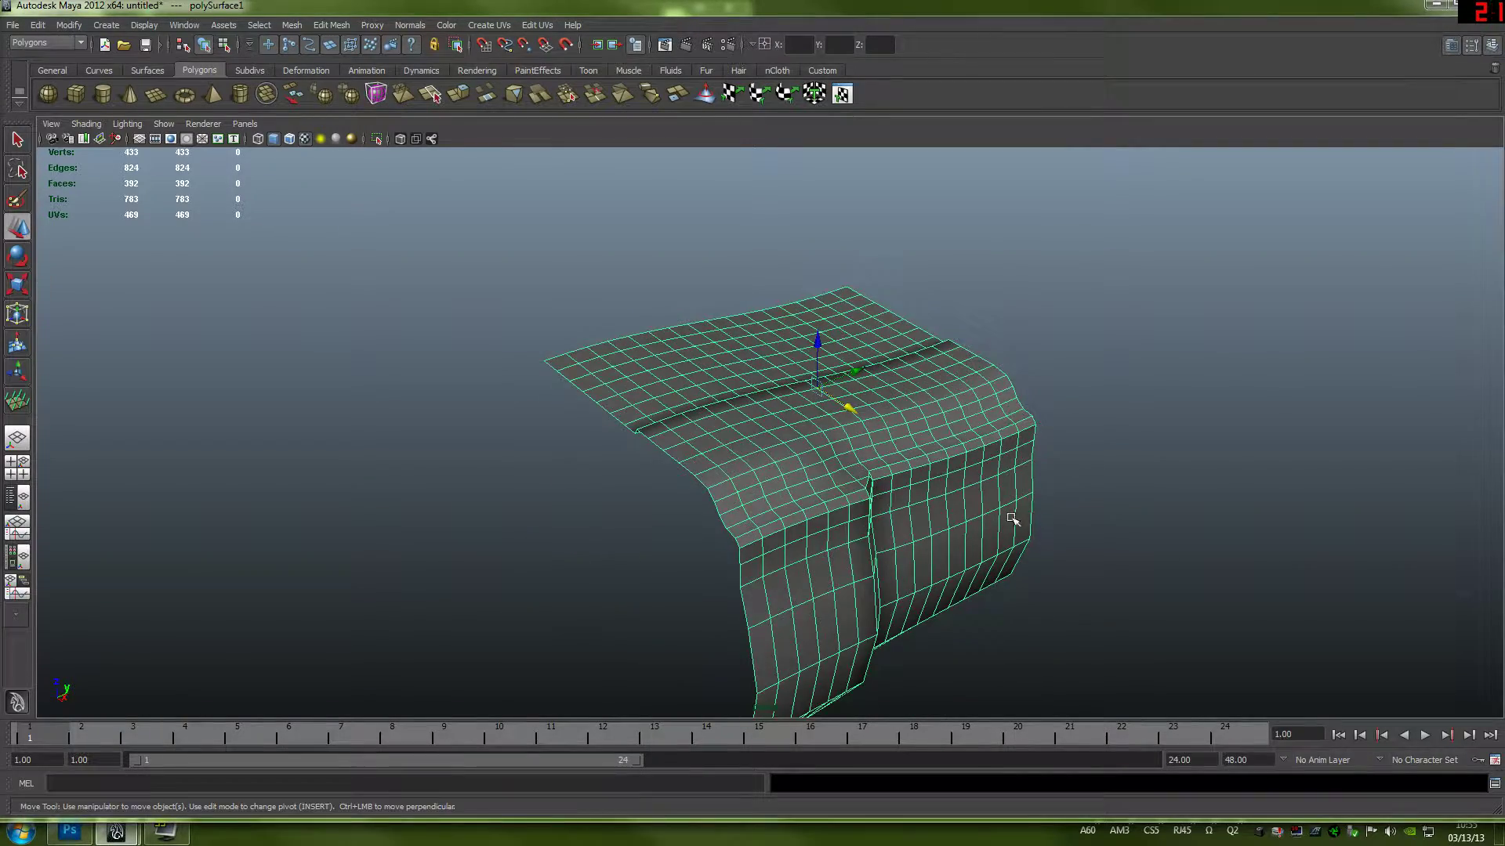
{"action": "left_click_drag", "start_coordinate": [1011, 519], "coordinate": [854, 513], "text": "alt"}
{"action": "scroll", "coordinate": [782, 454], "scroll_direction": "up", "scroll_amount": 4}
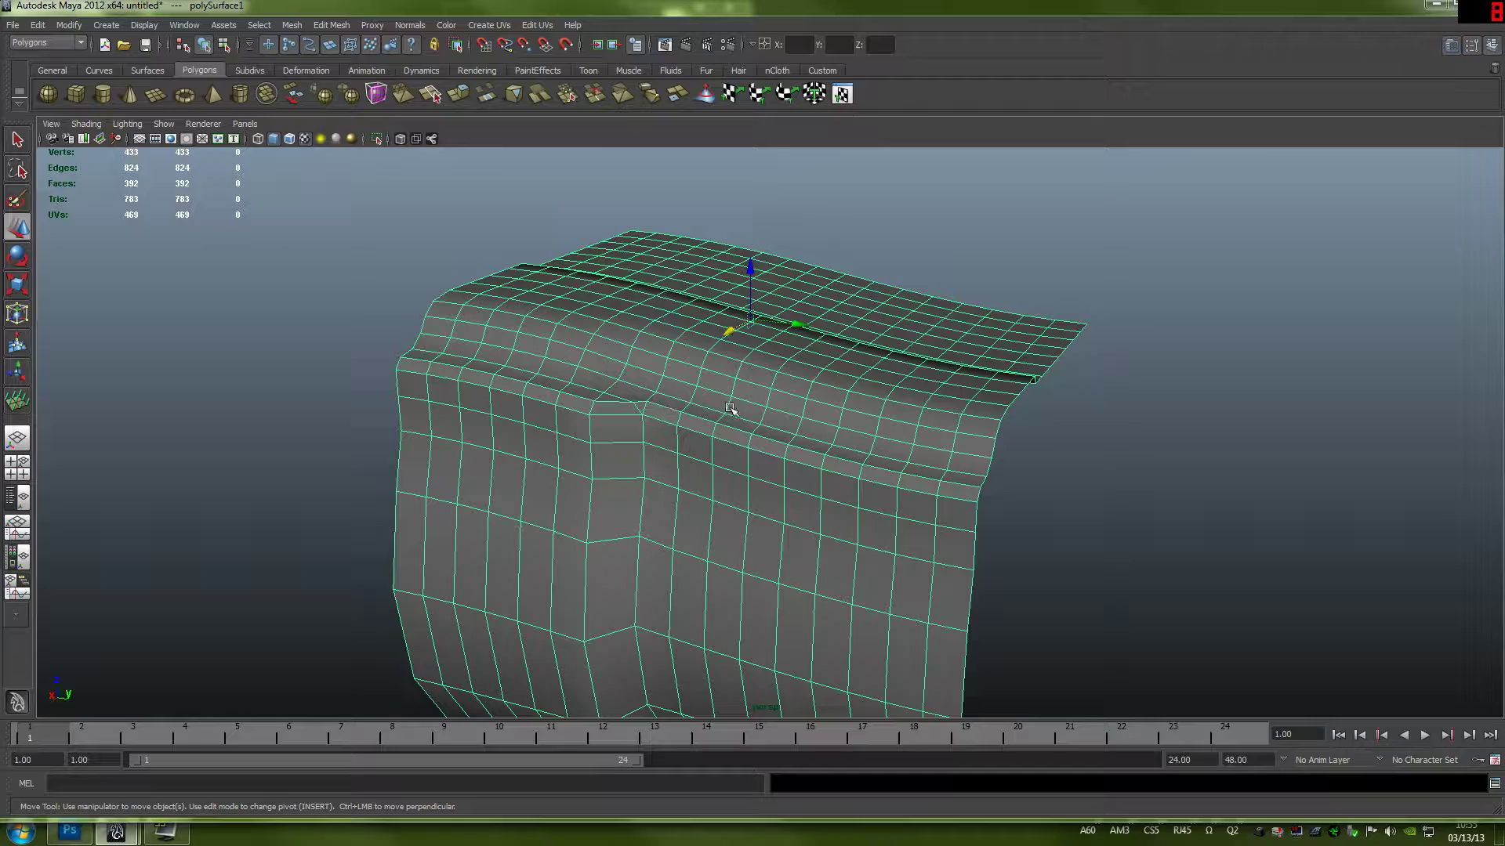
{"action": "left_click_drag", "start_coordinate": [778, 346], "coordinate": [858, 376], "text": "alt"}
{"action": "scroll", "coordinate": [869, 435], "scroll_direction": "down", "scroll_amount": 4}
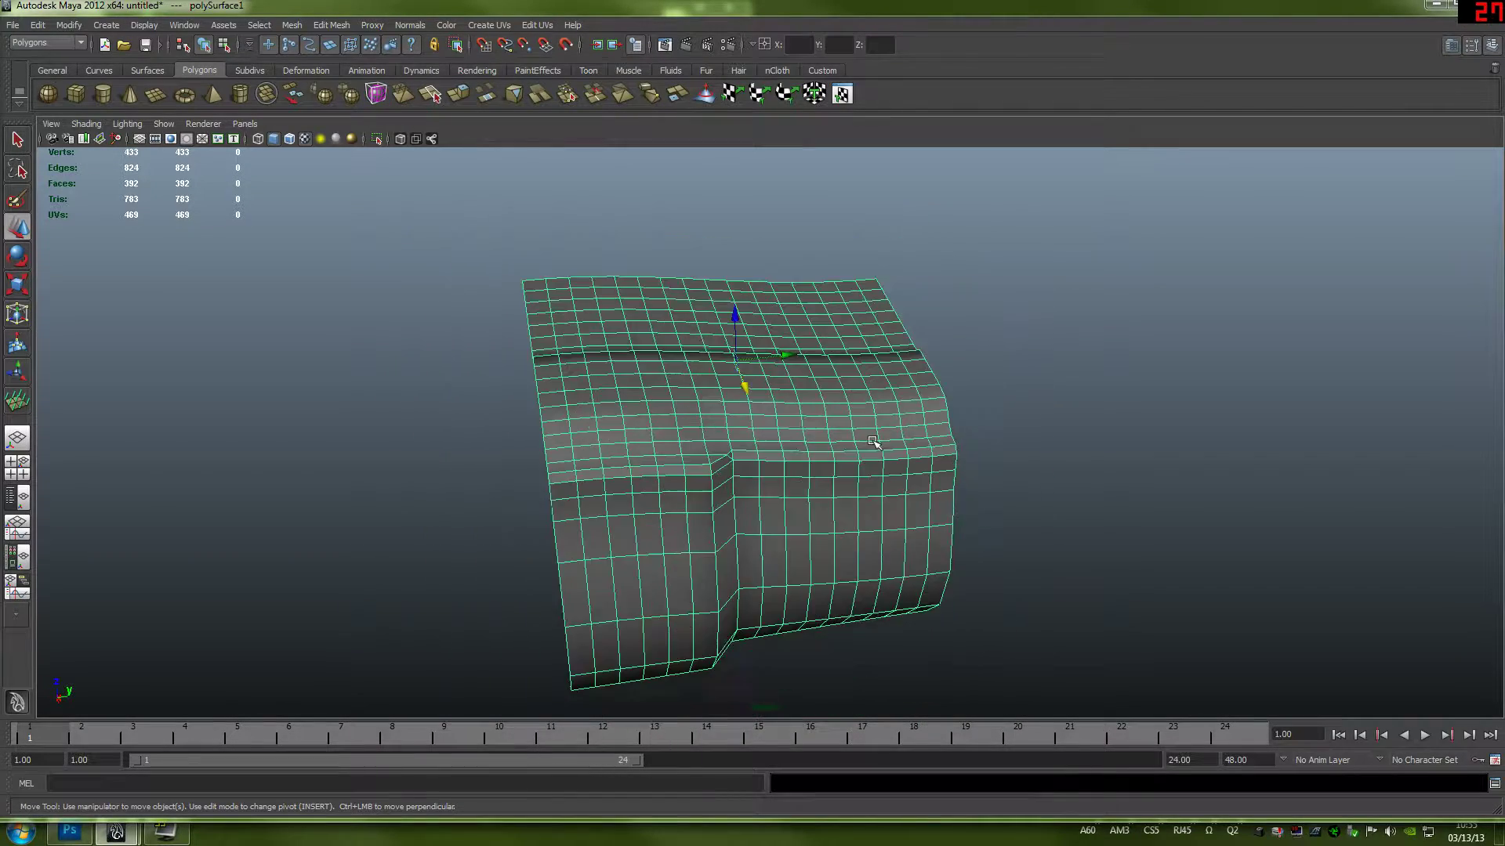
{"action": "left_click_drag", "start_coordinate": [870, 435], "coordinate": [715, 376], "text": "alt"}
{"action": "scroll", "coordinate": [807, 460], "scroll_direction": "up", "scroll_amount": 4}
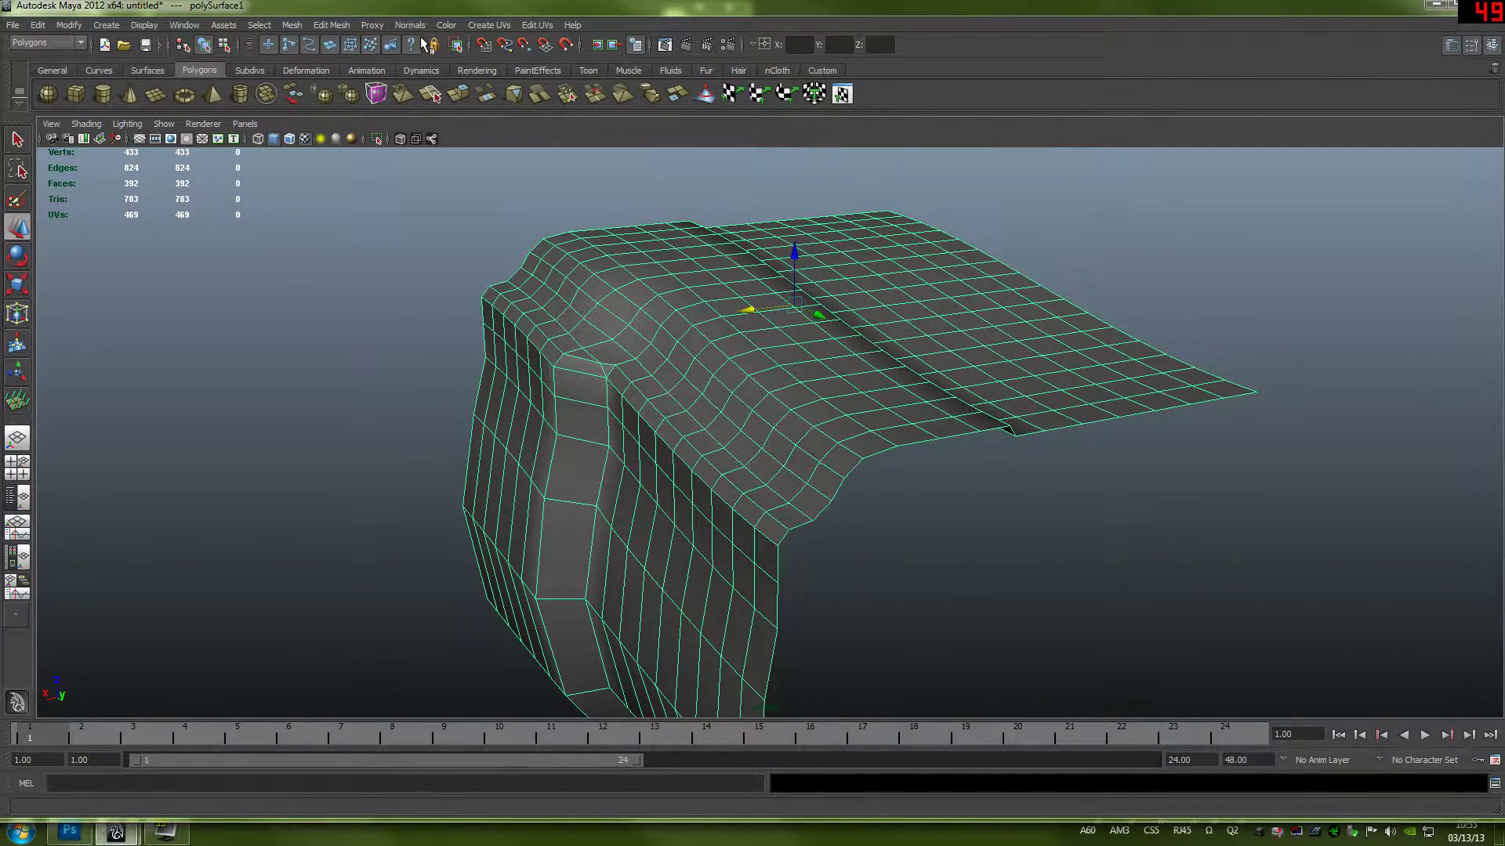
- Smooth the whole mesh with exponential divisions at one division level
{"action": "left_click", "coordinate": [329, 23]}
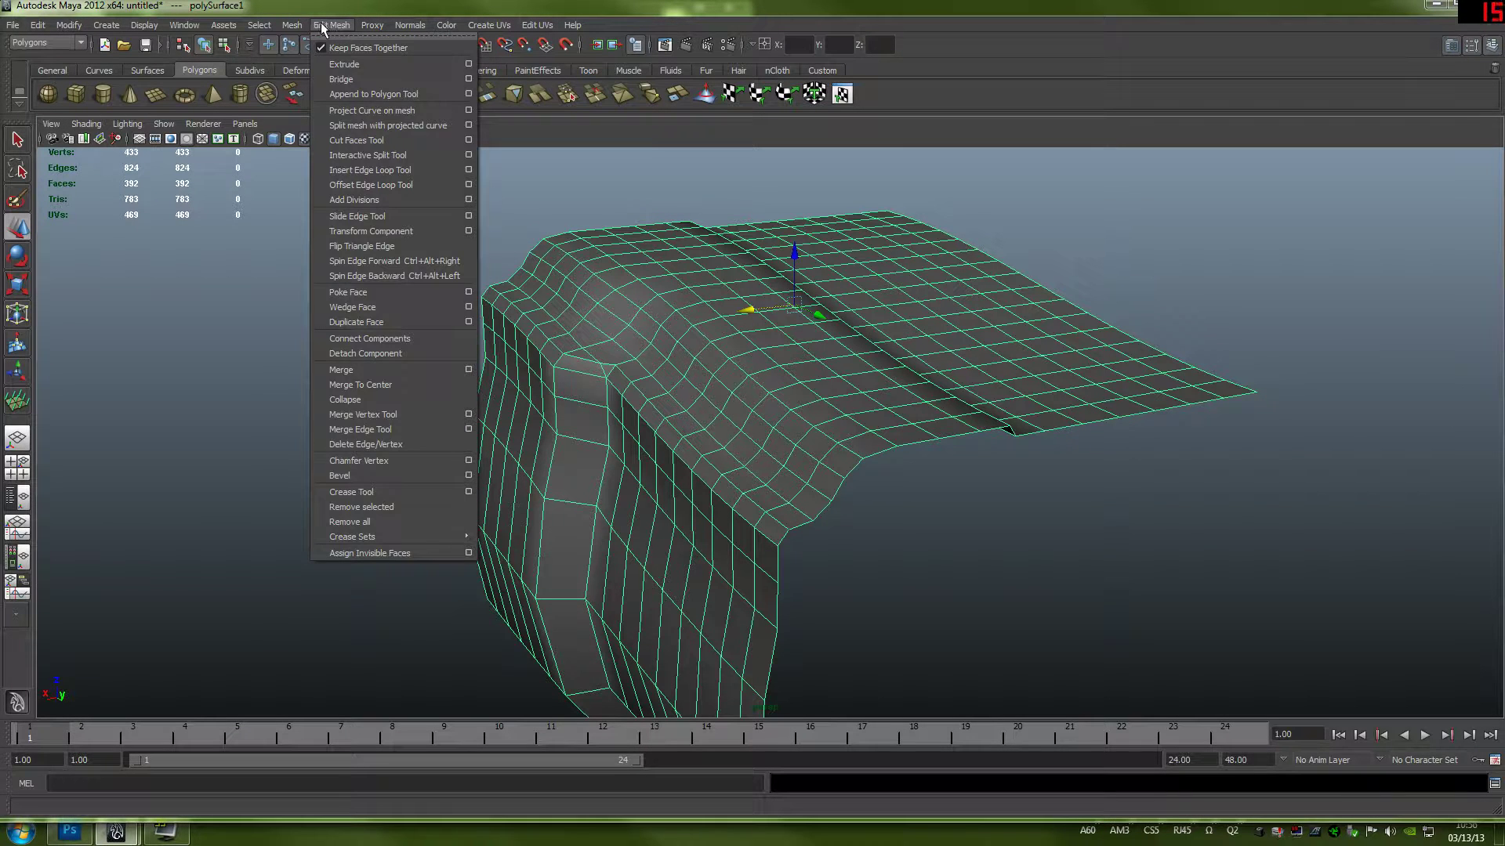
{"action": "mouse_move", "coordinate": [297, 28]}
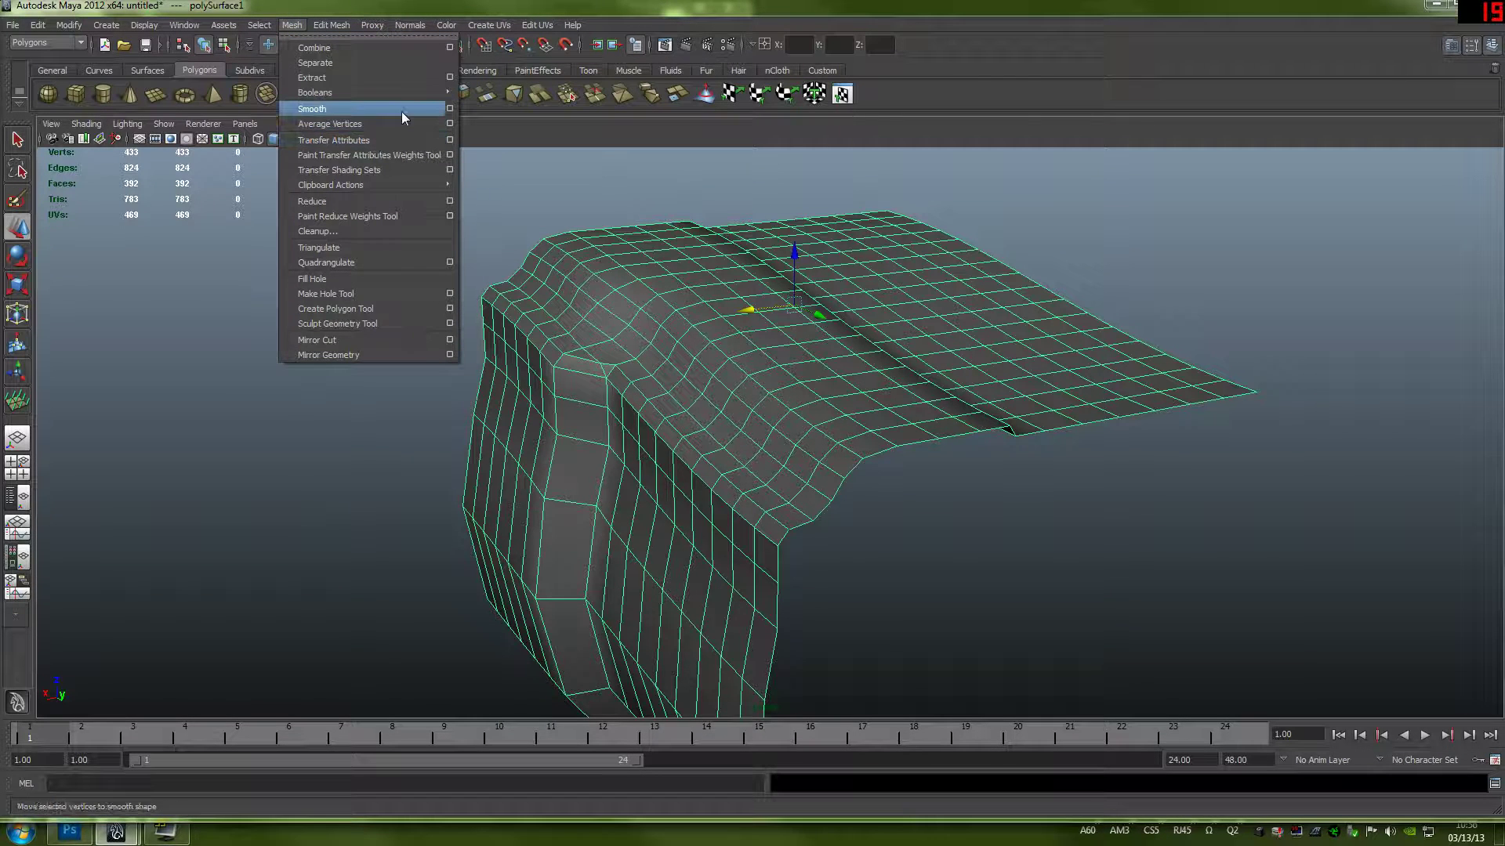
{"action": "left_click", "coordinate": [449, 109]}
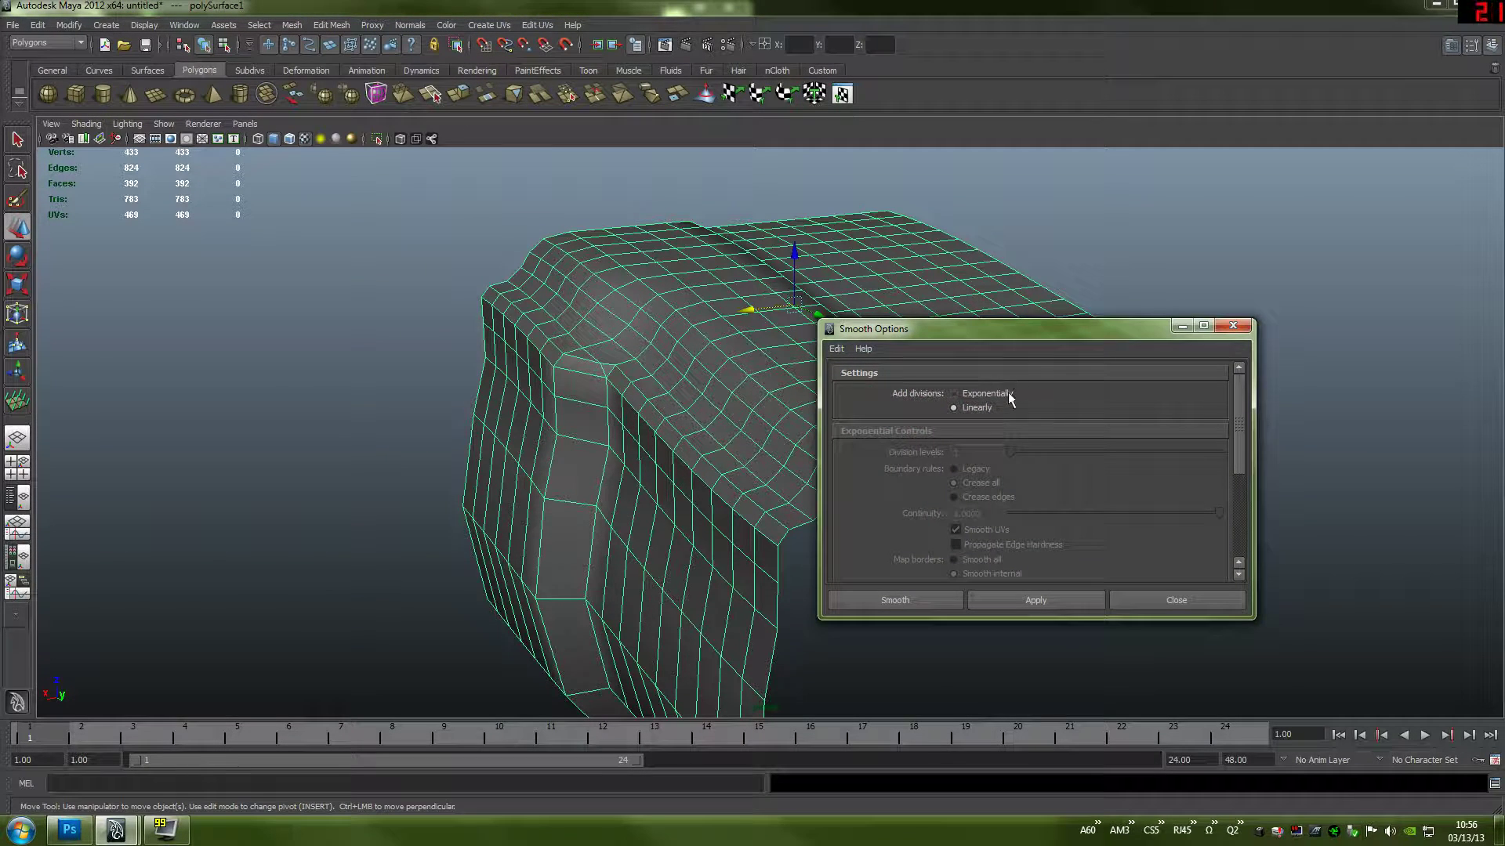
{"action": "mouse_move", "coordinate": [1238, 426]}
{"action": "left_mouse_down"}
{"action": "mouse_move", "coordinate": [1226, 524]}
{"action": "mouse_move", "coordinate": [1245, 427]}
{"action": "left_mouse_up"}
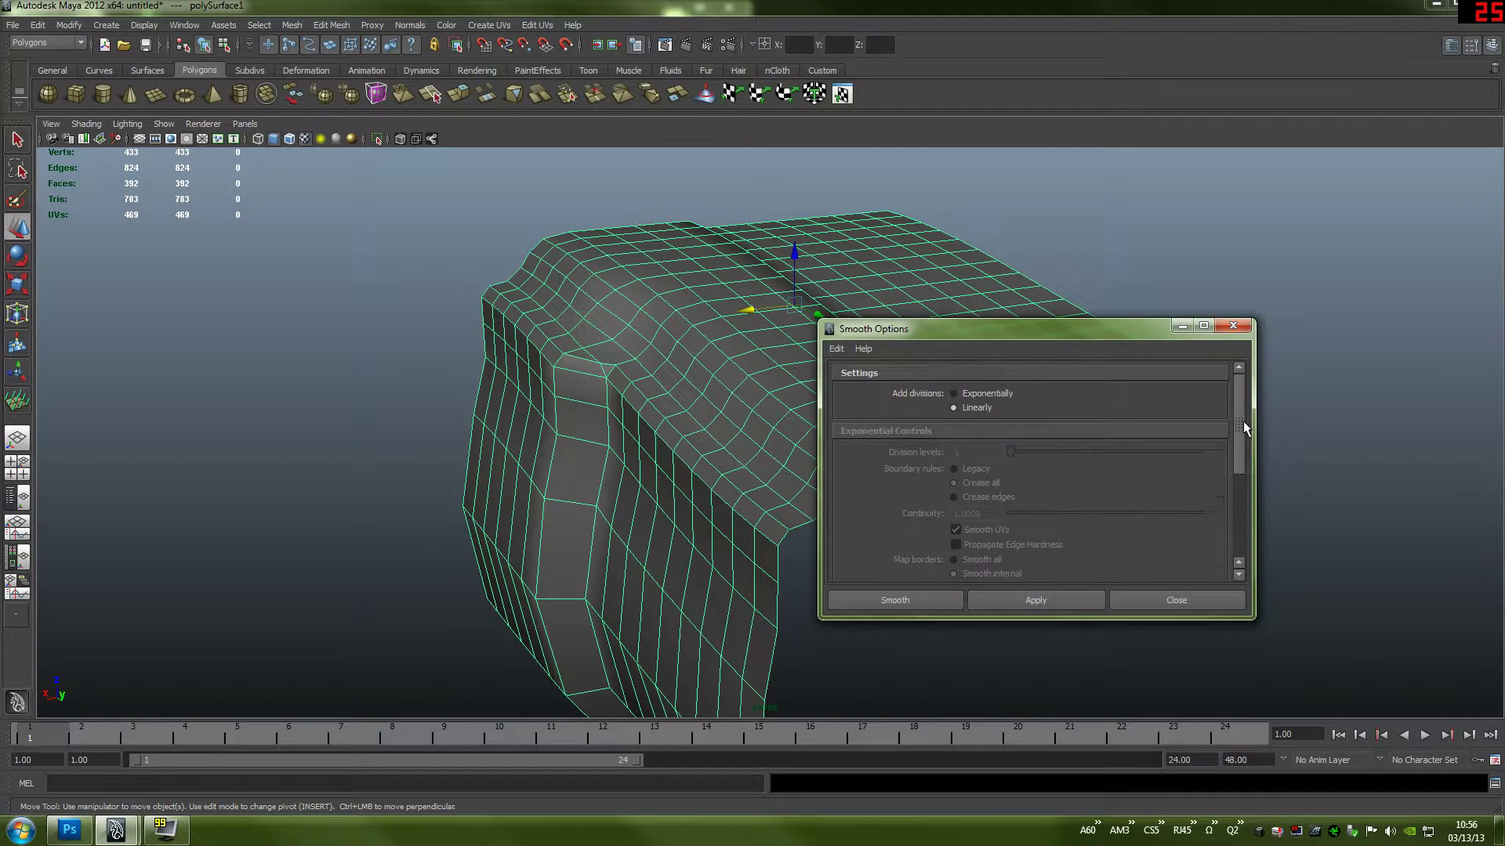
{"action": "left_click", "coordinate": [976, 396]}
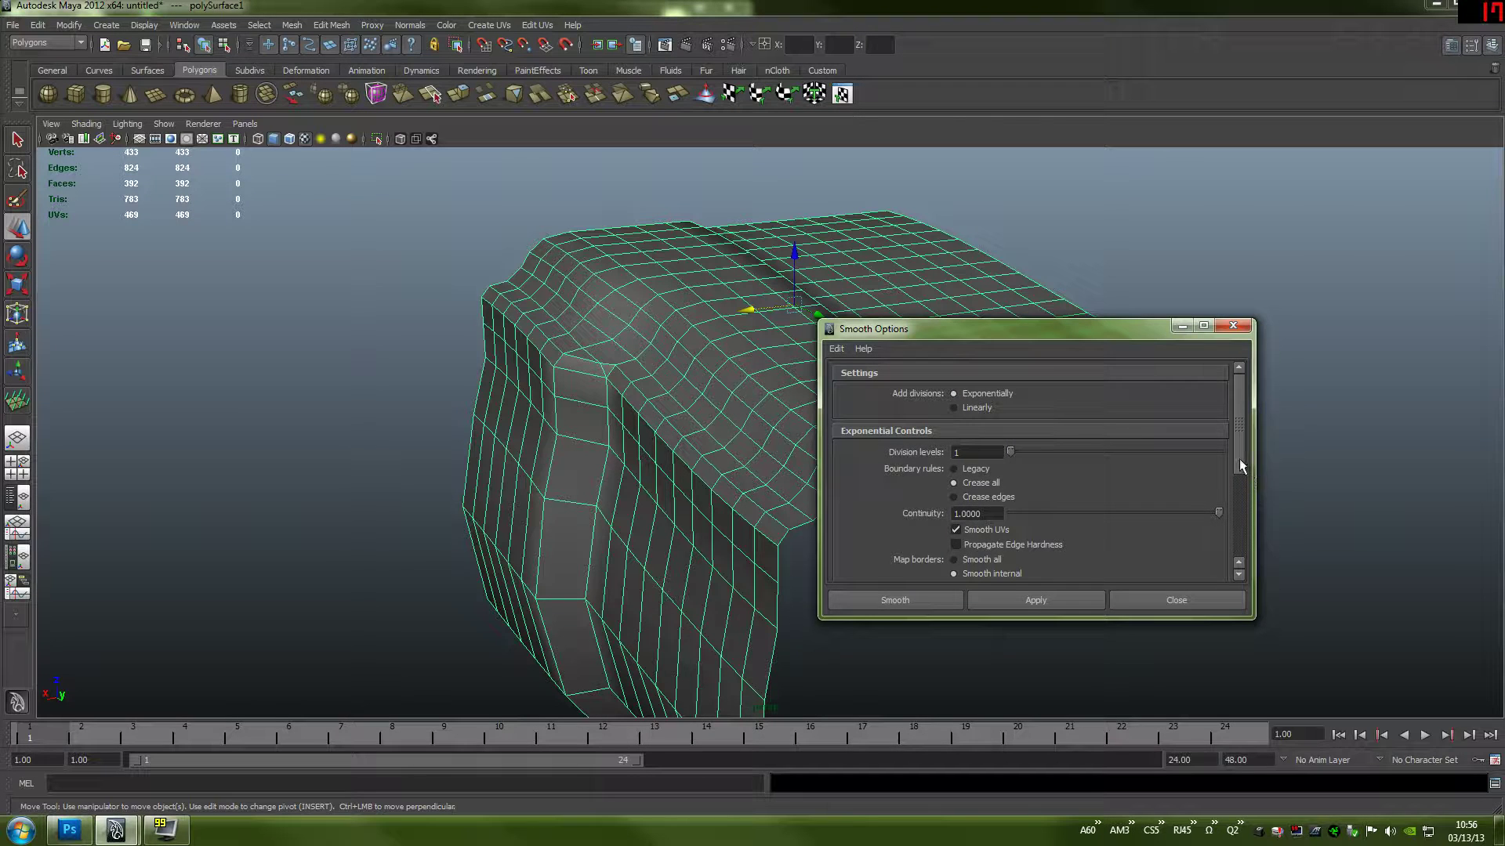
{"action": "left_click_drag", "start_coordinate": [1239, 459], "coordinate": [1241, 518]}
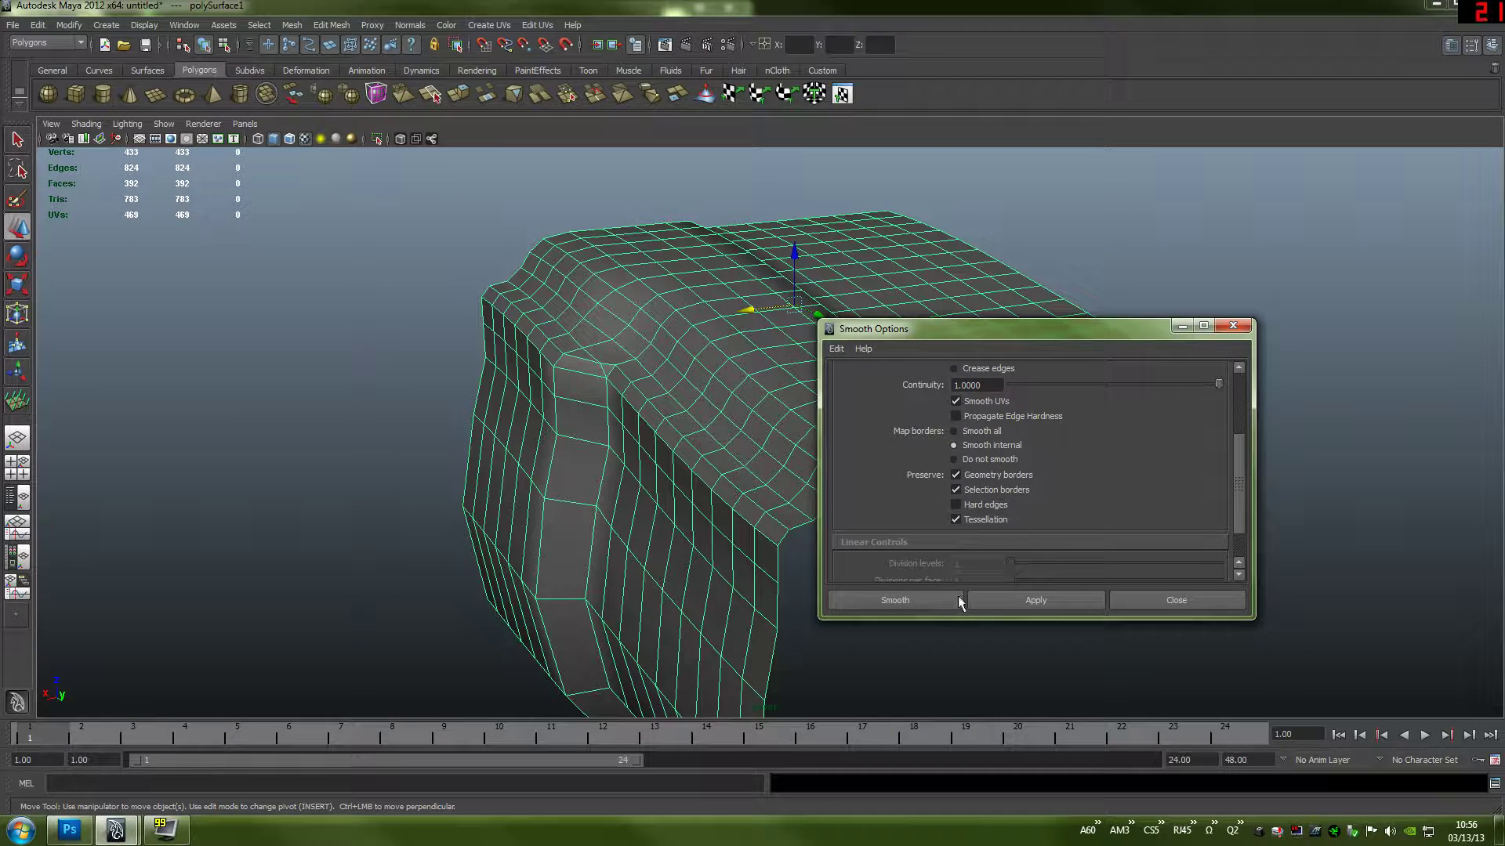
{"action": "left_click", "coordinate": [895, 601]}
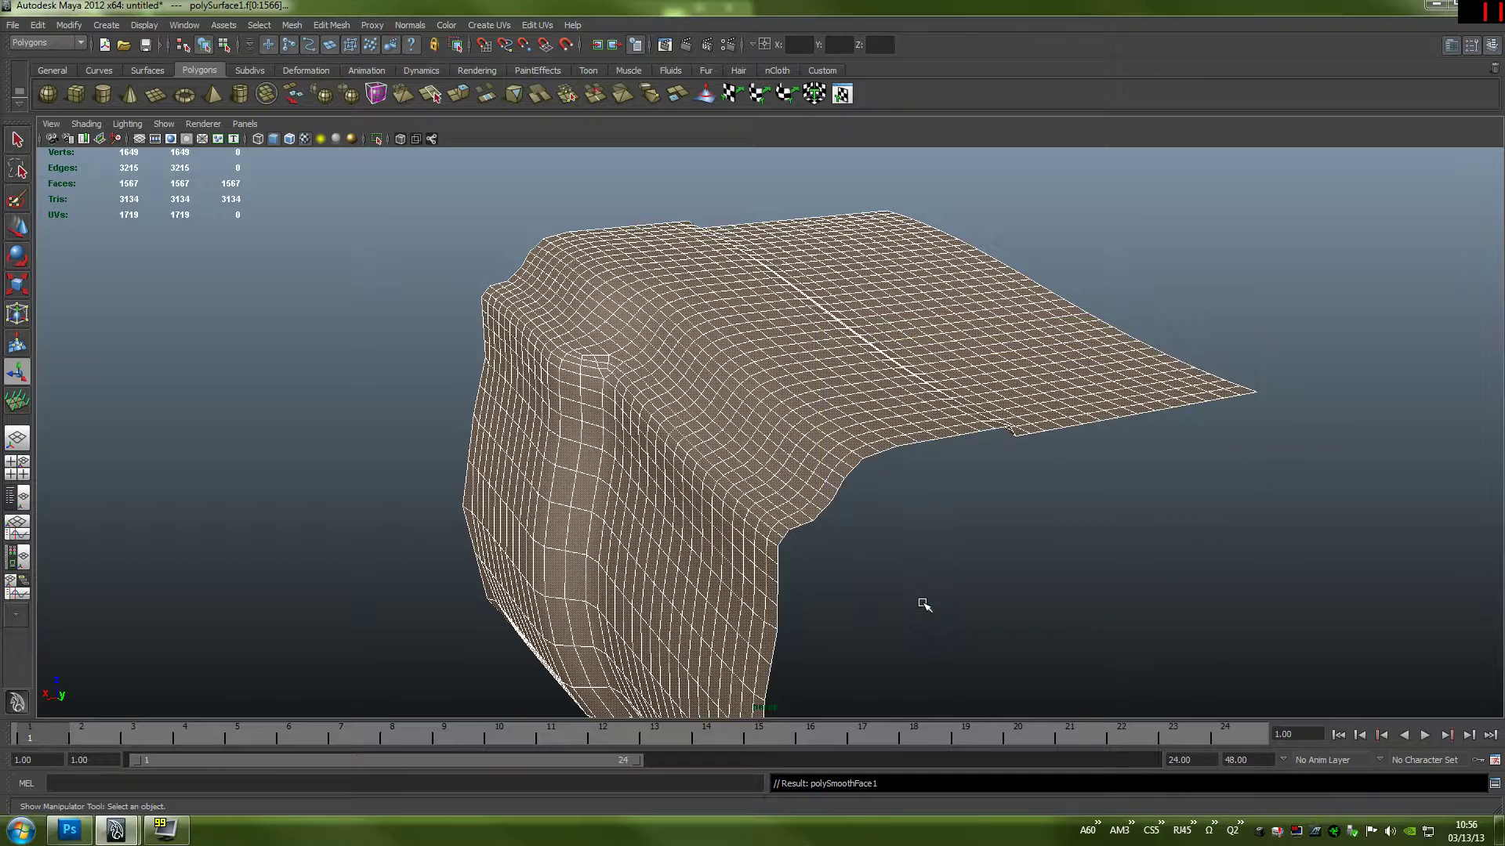
- Examine the smoothed mesh up close along the open border where the step crosses the top surface
{"action": "left_click", "coordinate": [1196, 510]}
{"action": "left_click_drag", "start_coordinate": [1145, 429], "coordinate": [937, 393], "text": "alt"}
{"action": "scroll", "coordinate": [1016, 455], "scroll_direction": "up", "scroll_amount": 4}
{"action": "scroll", "coordinate": [1016, 455], "scroll_direction": "up", "scroll_amount": 2}
{"action": "left_click", "coordinate": [849, 444]}
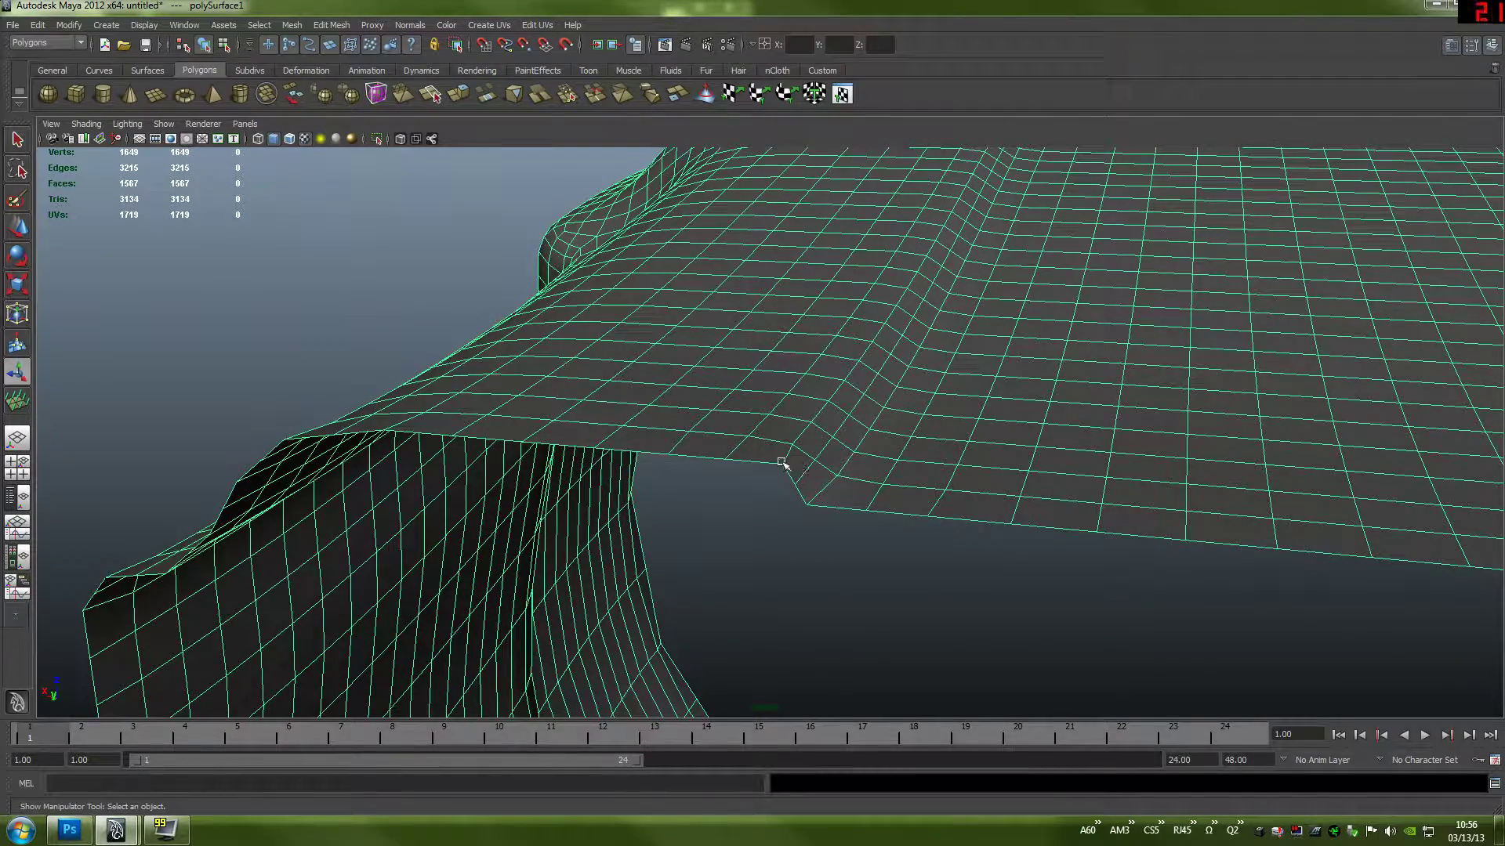
{"action": "left_click_drag", "start_coordinate": [784, 463], "coordinate": [720, 541], "text": "alt"}
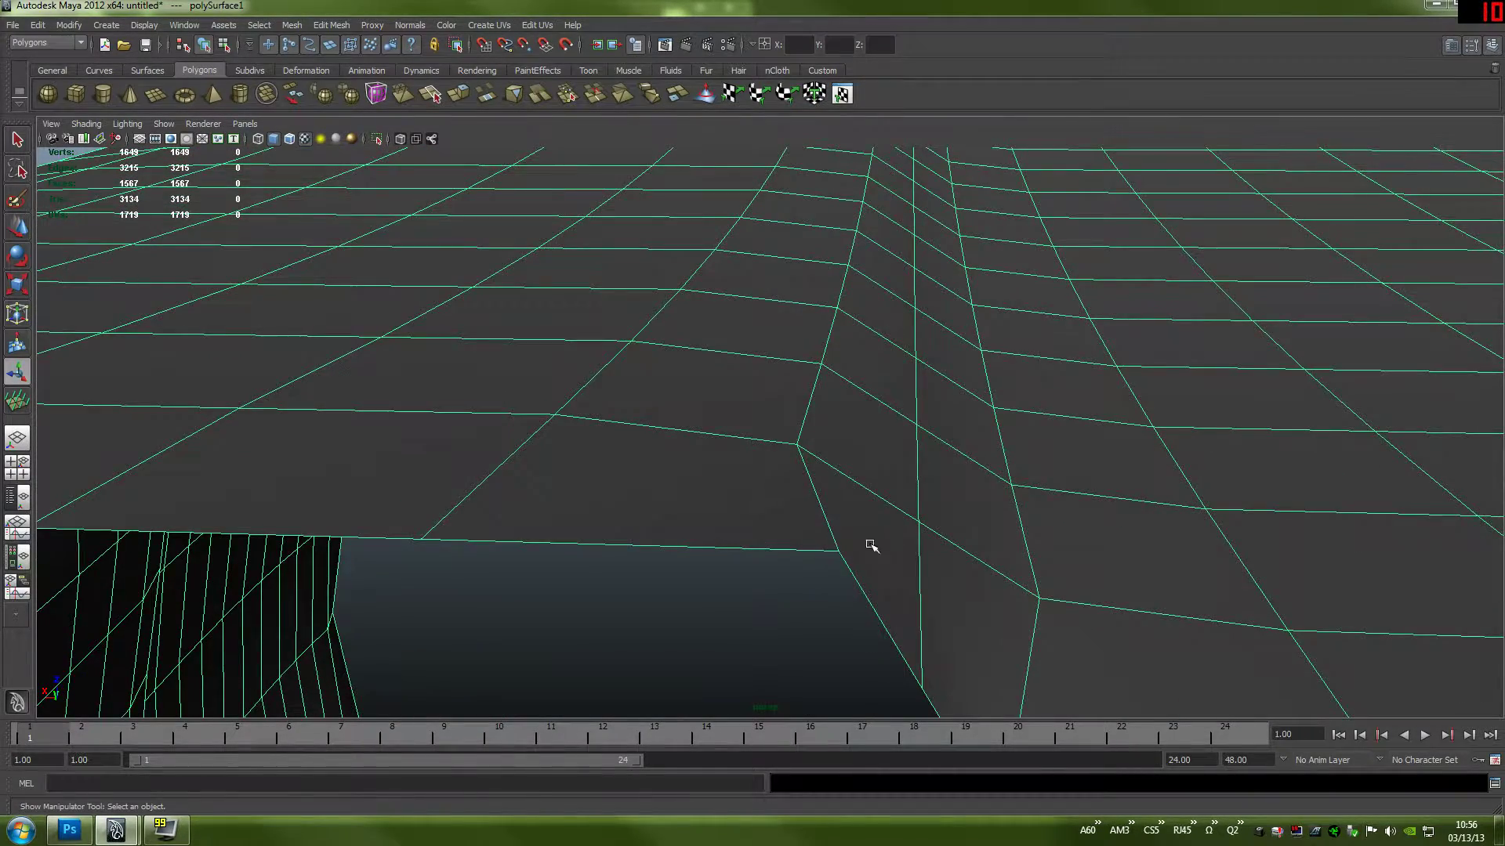
{"action": "left_click_drag", "start_coordinate": [872, 546], "coordinate": [563, 563], "text": "alt"}
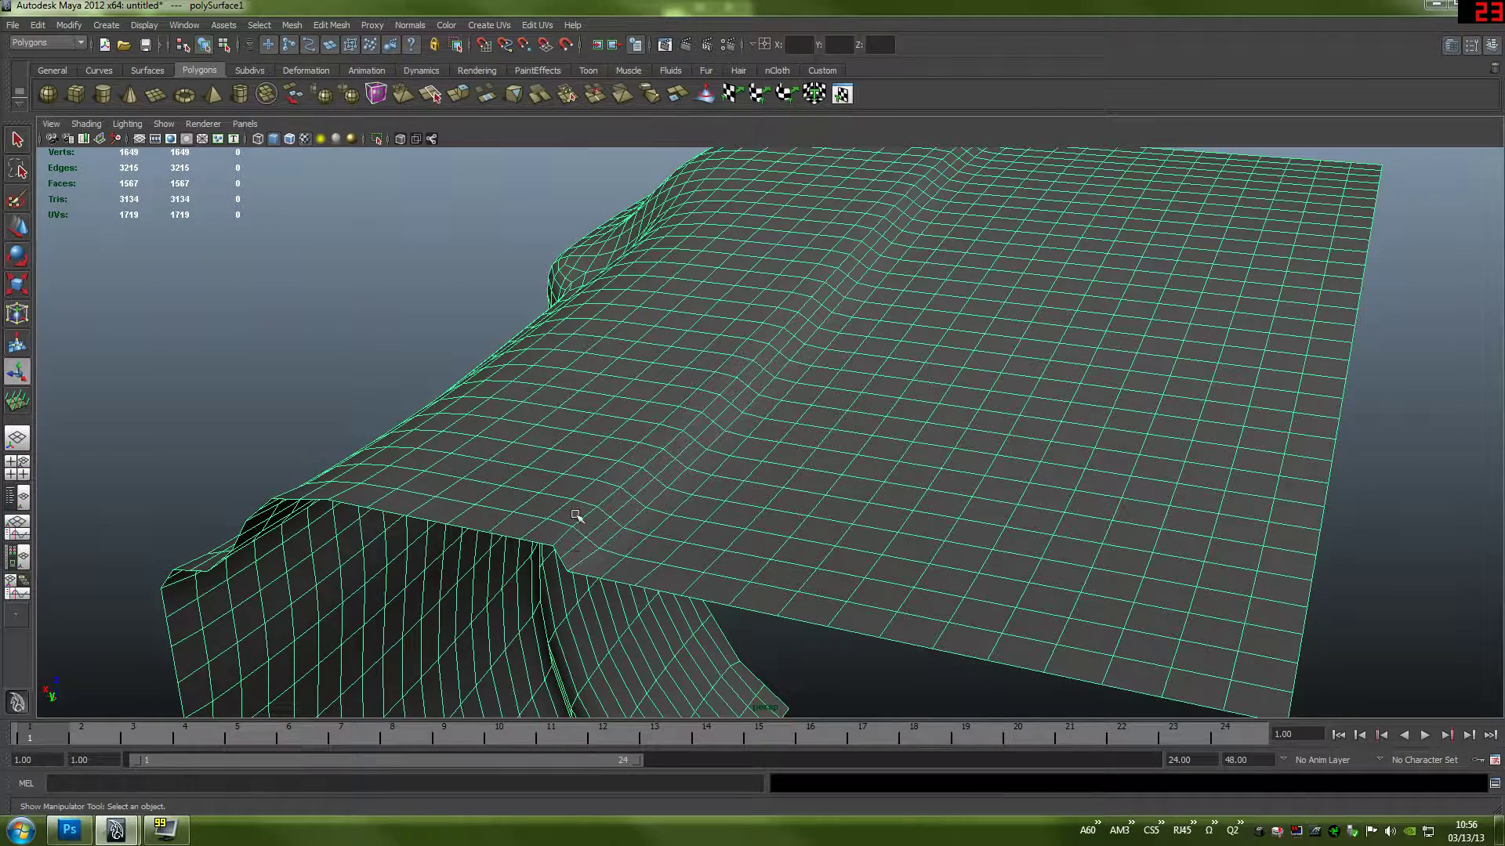
- Undo the smoothing and smooth the whole mesh again with preservation of geometry borders turned off
{"action": "key", "text": "ctrl+z"}
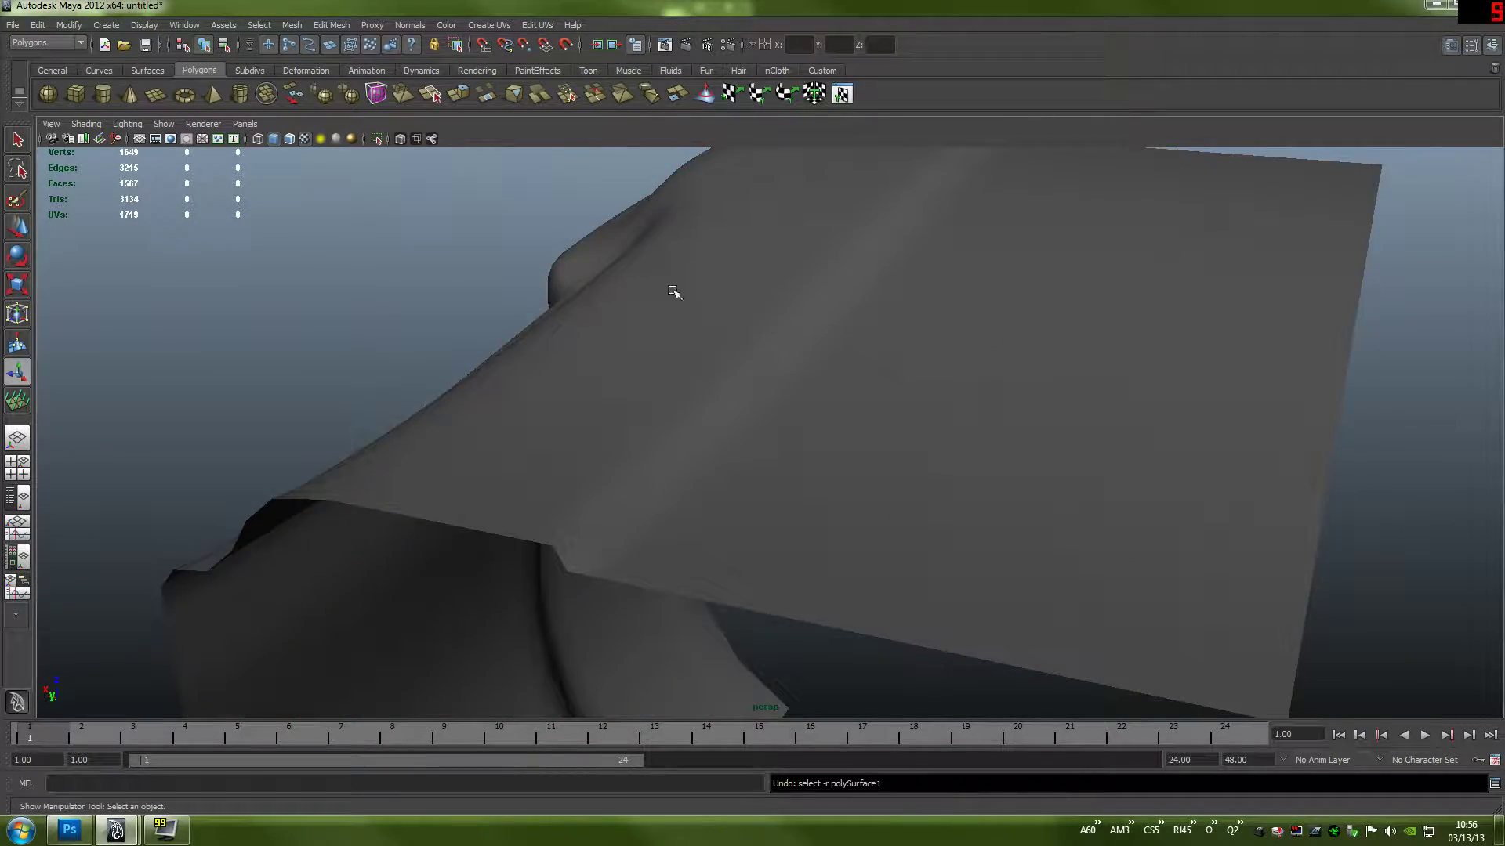
{"action": "key", "text": "ctrl+z"}
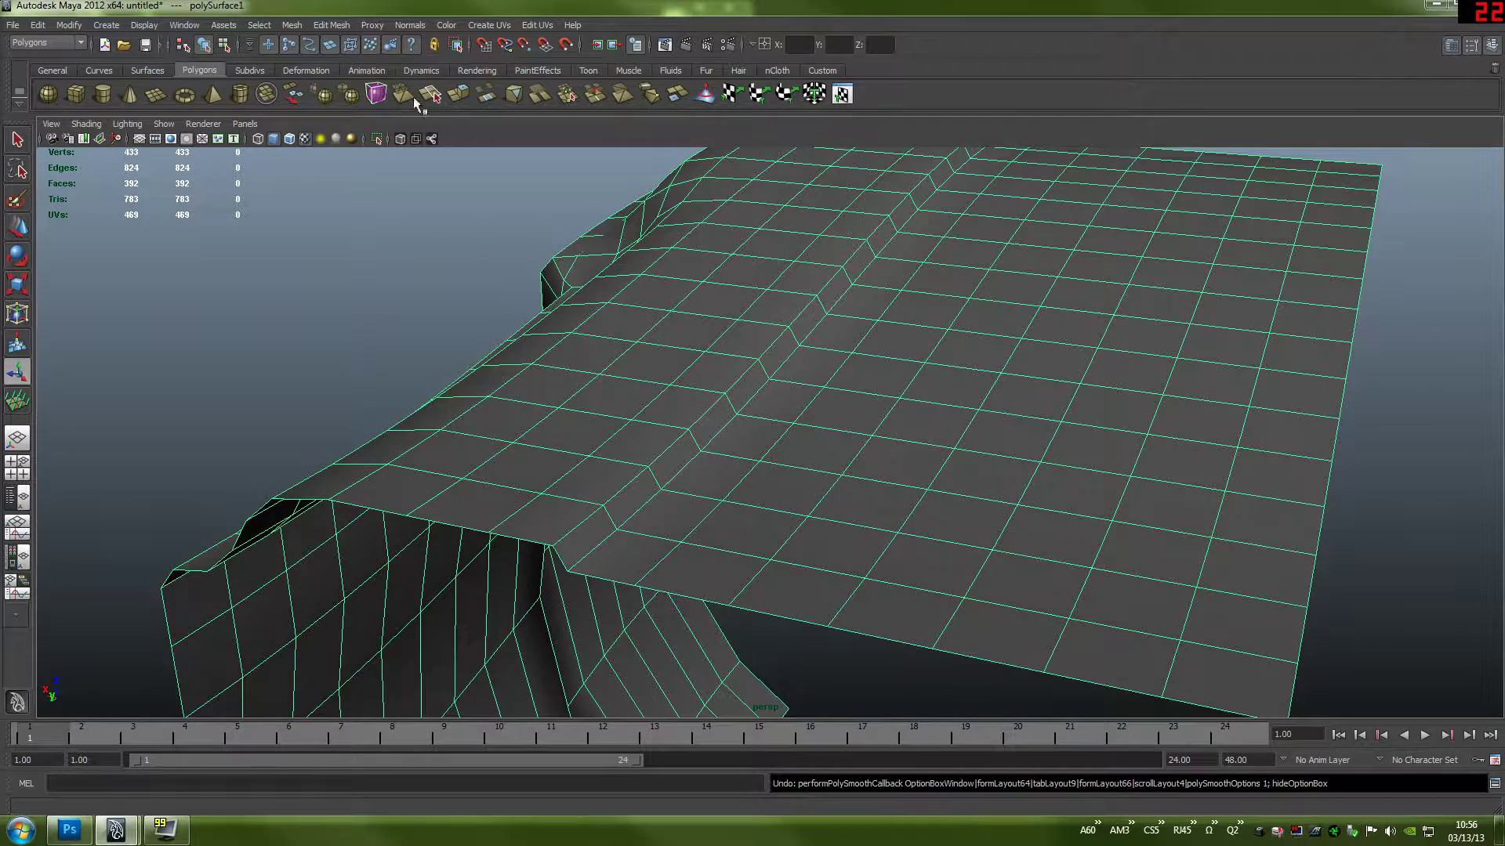
{"action": "left_click", "coordinate": [331, 25]}
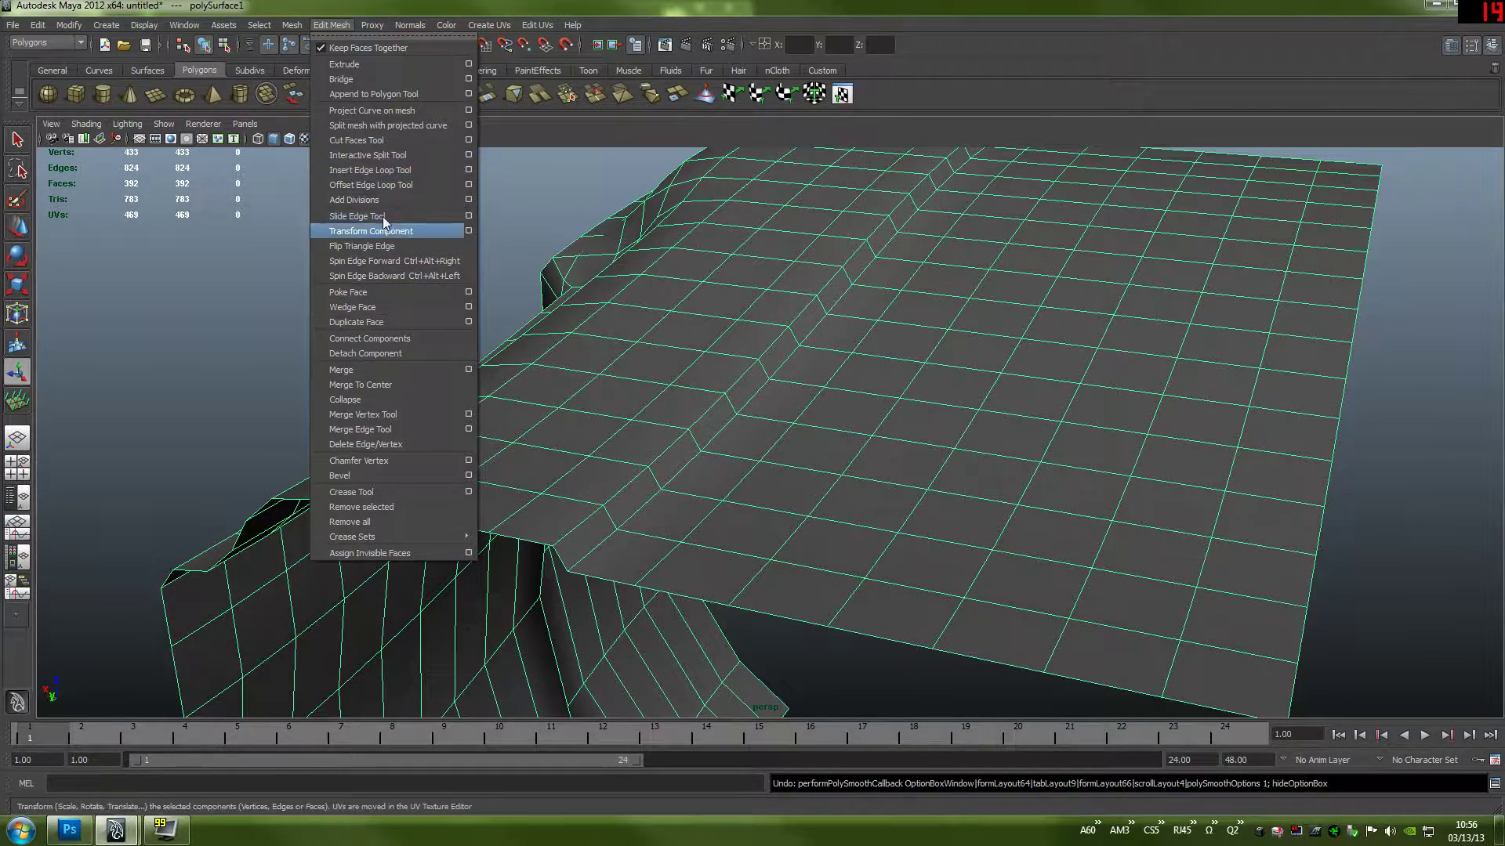
{"action": "mouse_move", "coordinate": [292, 26]}
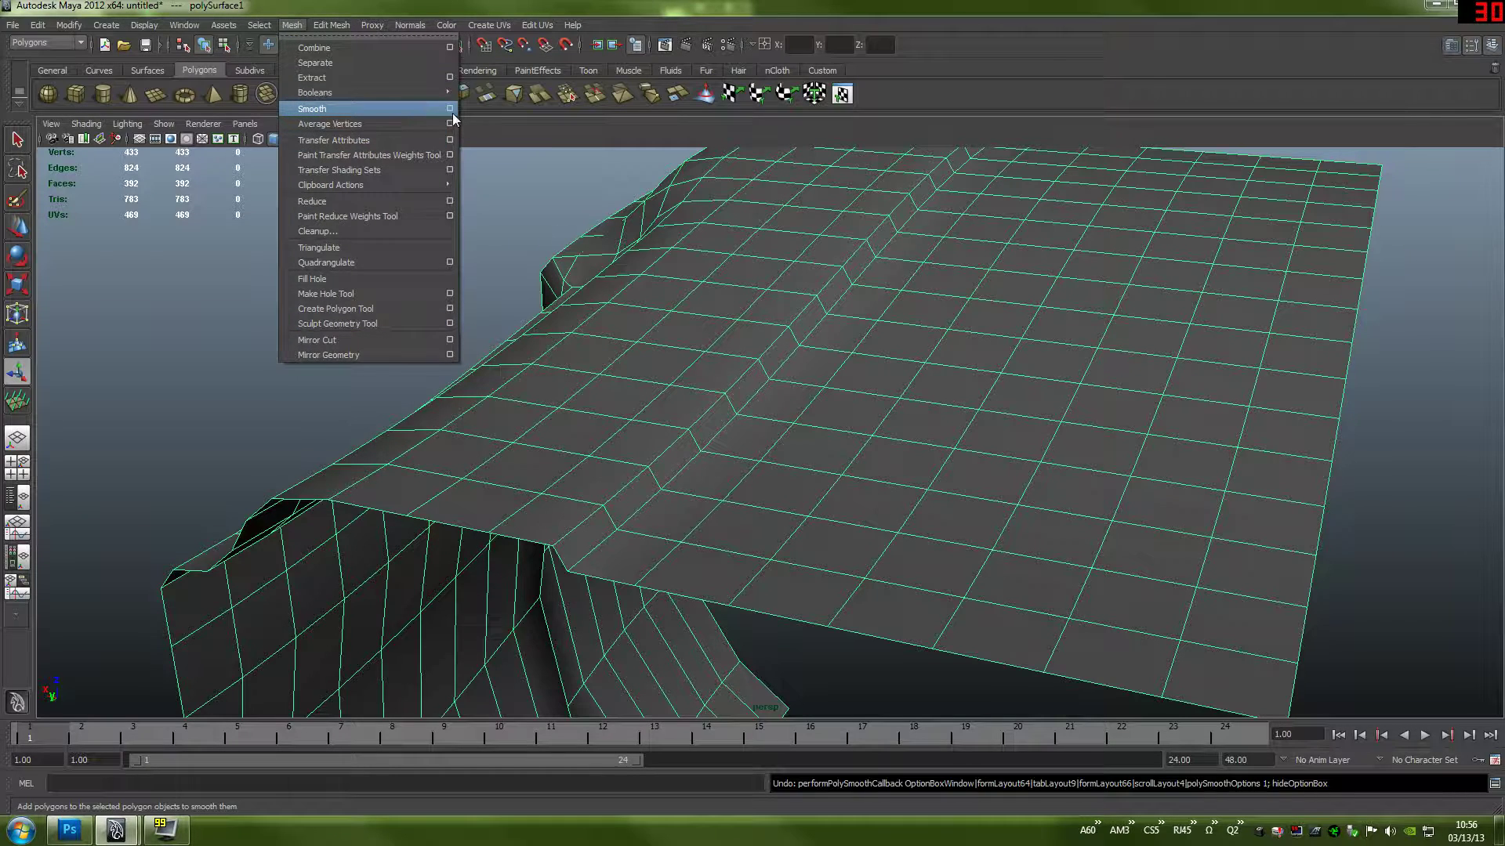
{"action": "left_click", "coordinate": [450, 109]}
{"action": "left_click_drag", "start_coordinate": [1239, 452], "coordinate": [1248, 496]}
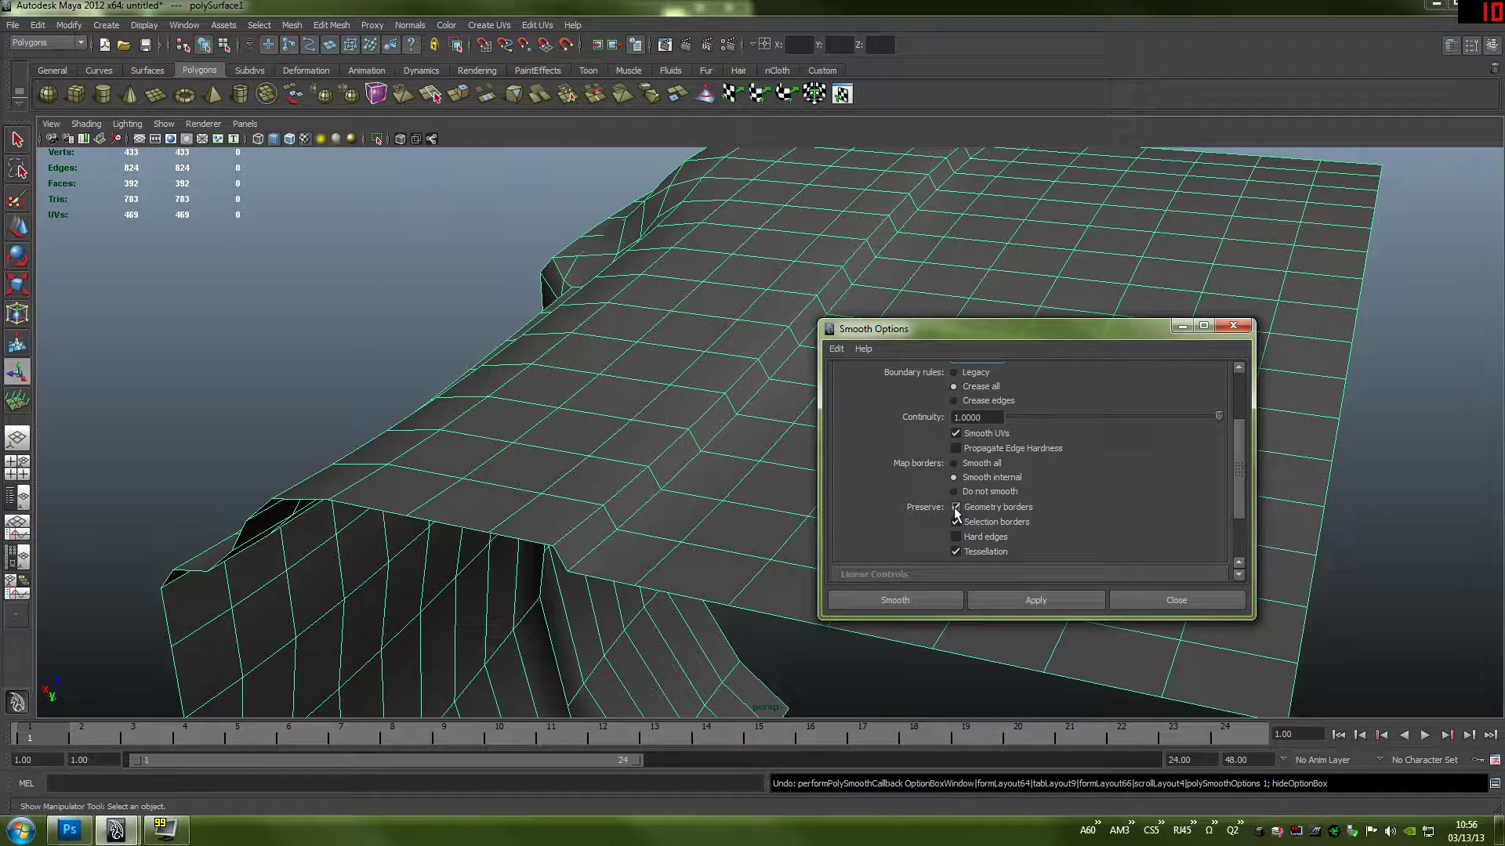
{"action": "left_click", "coordinate": [929, 600]}
- Examine the newly smoothed mesh from several angles, checking the border at the step and the rounded seam
{"action": "left_click_drag", "start_coordinate": [776, 511], "coordinate": [873, 457], "text": "alt"}
{"action": "left_click", "coordinate": [852, 607]}
{"action": "scroll", "coordinate": [886, 471], "scroll_direction": "up", "scroll_amount": 4}
{"action": "middle_click_drag", "start_coordinate": [873, 457], "coordinate": [850, 524], "text": "alt"}
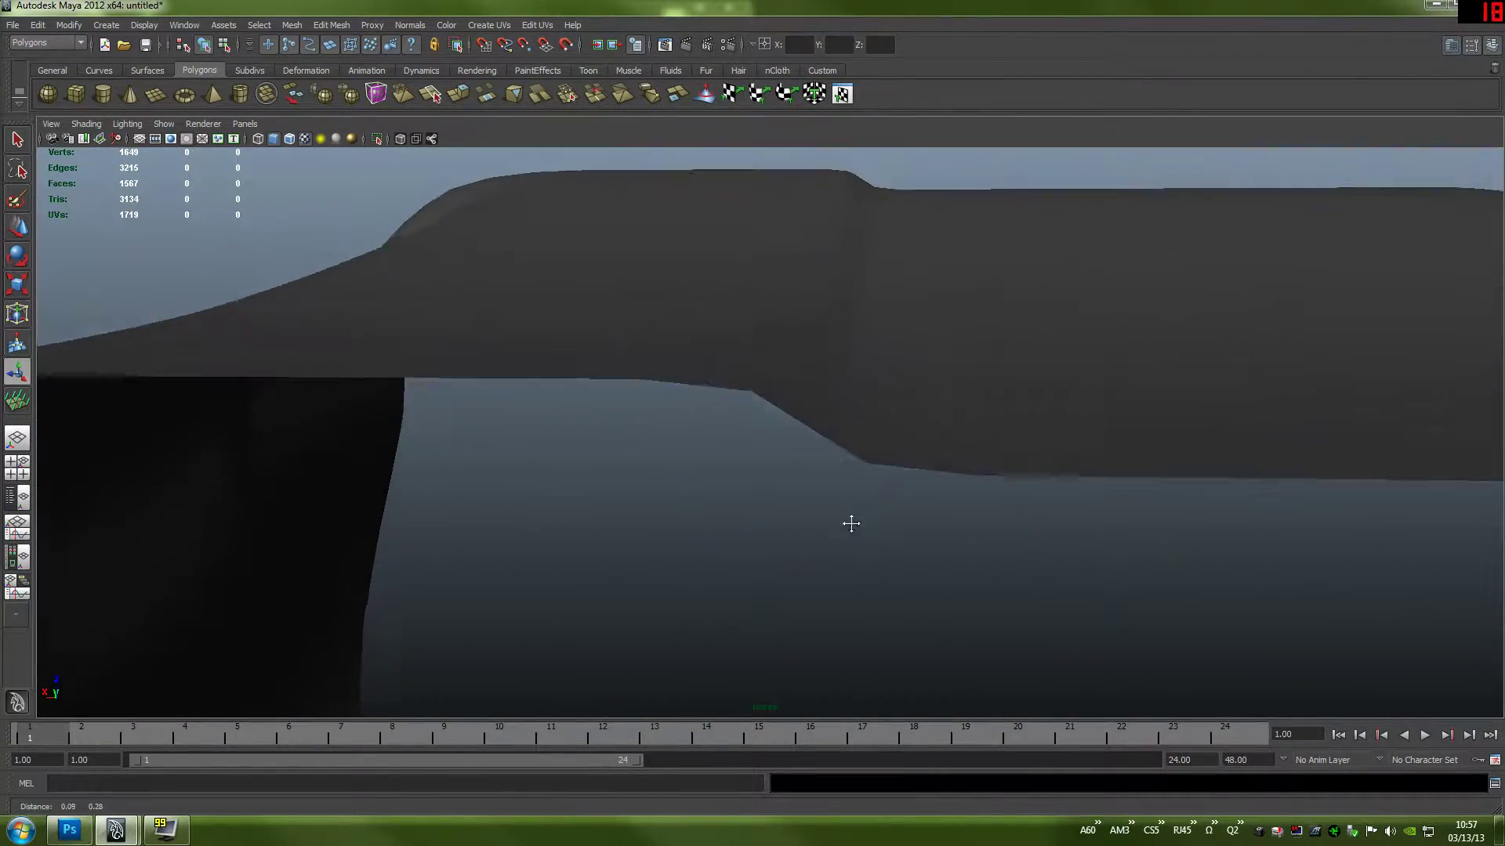
{"action": "right_click_drag", "start_coordinate": [849, 524], "coordinate": [876, 415], "text": "alt"}
{"action": "left_click_drag", "start_coordinate": [876, 415], "coordinate": [939, 416], "text": "alt"}
{"action": "right_click_drag", "start_coordinate": [889, 431], "coordinate": [853, 494], "text": "alt"}
{"action": "left_click_drag", "start_coordinate": [776, 497], "coordinate": [848, 490], "text": "alt"}
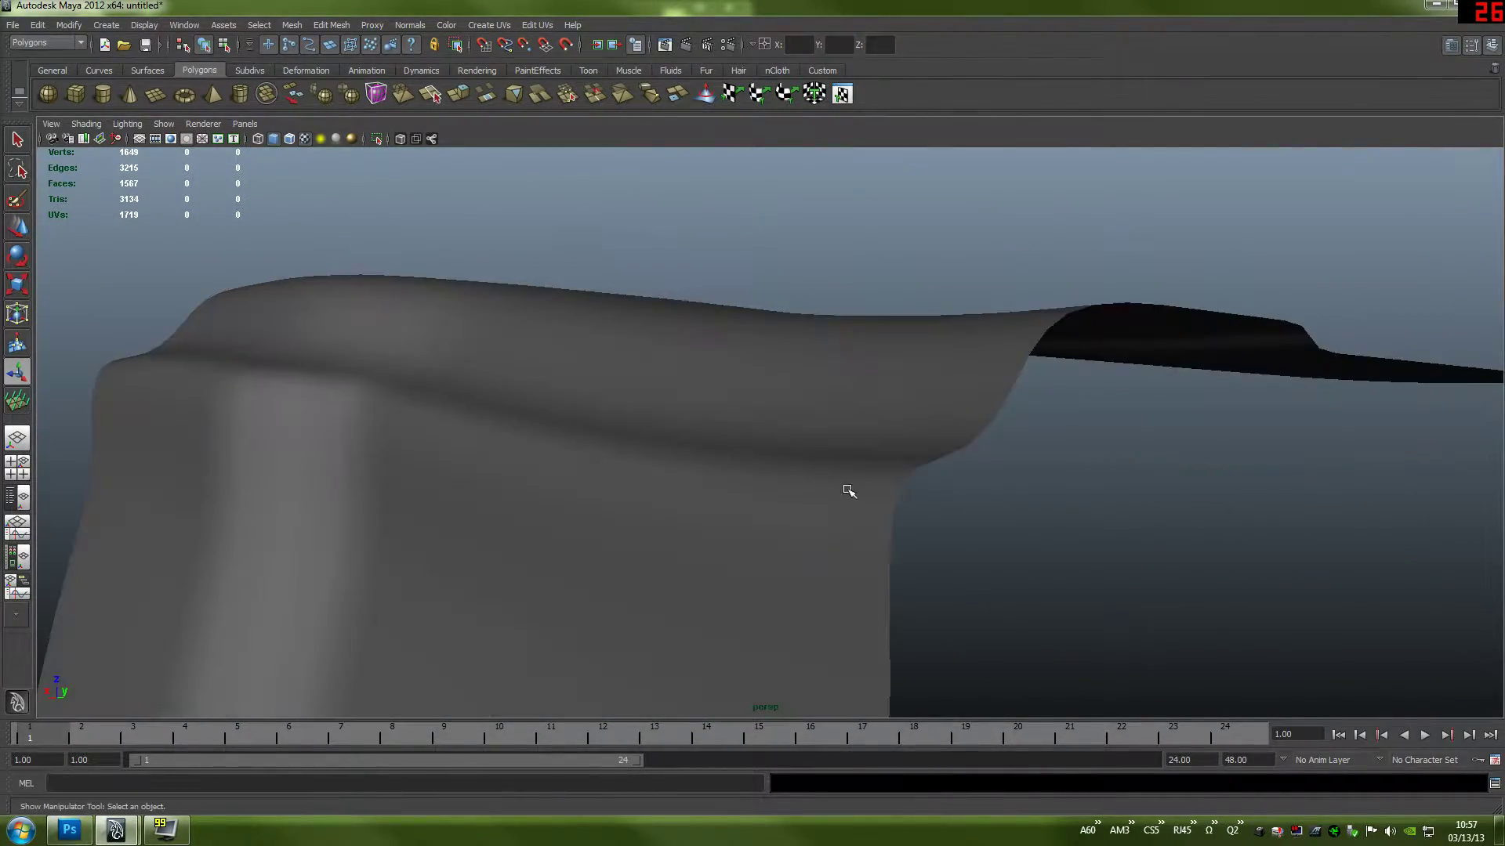
{"action": "middle_click_drag", "start_coordinate": [786, 500], "coordinate": [826, 454], "text": "alt"}
{"action": "left_click_drag", "start_coordinate": [826, 454], "coordinate": [796, 430], "text": "alt"}
{"action": "right_click_drag", "start_coordinate": [796, 430], "coordinate": [784, 419], "text": "alt"}
{"action": "left_click_drag", "start_coordinate": [784, 419], "coordinate": [892, 434], "text": "alt"}
{"action": "scroll", "coordinate": [894, 415], "scroll_direction": "down", "scroll_amount": 3}
- Duplicate the smoothed mesh and move the copy along X until it stands clear of the original
{"action": "left_click", "coordinate": [765, 375]}
{"action": "scroll", "coordinate": [857, 400], "scroll_direction": "down", "scroll_amount": 4}
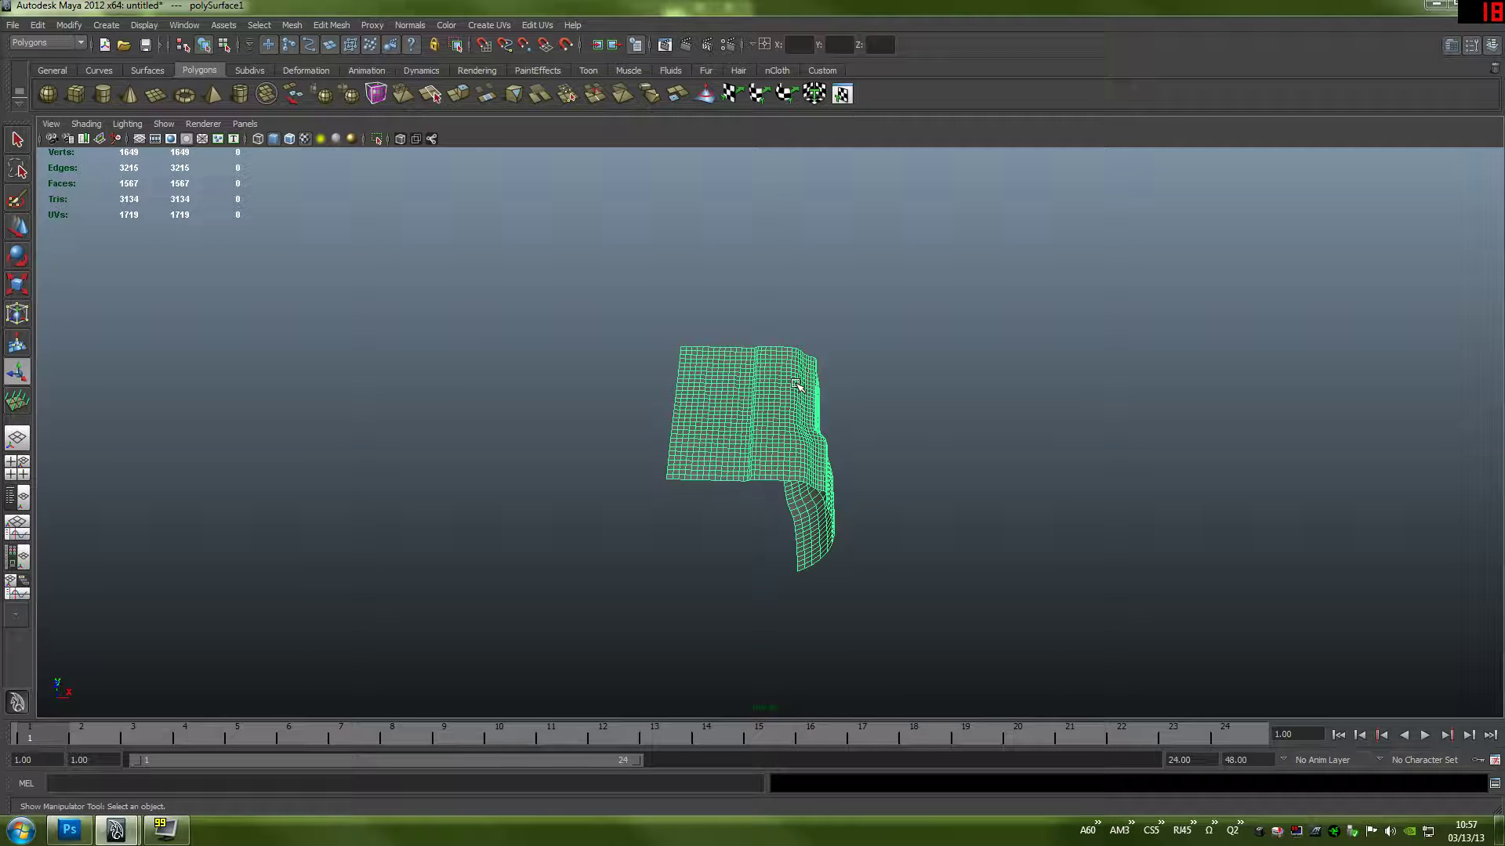
{"action": "key", "text": "ctrl+d"}
{"action": "key", "text": "w"}
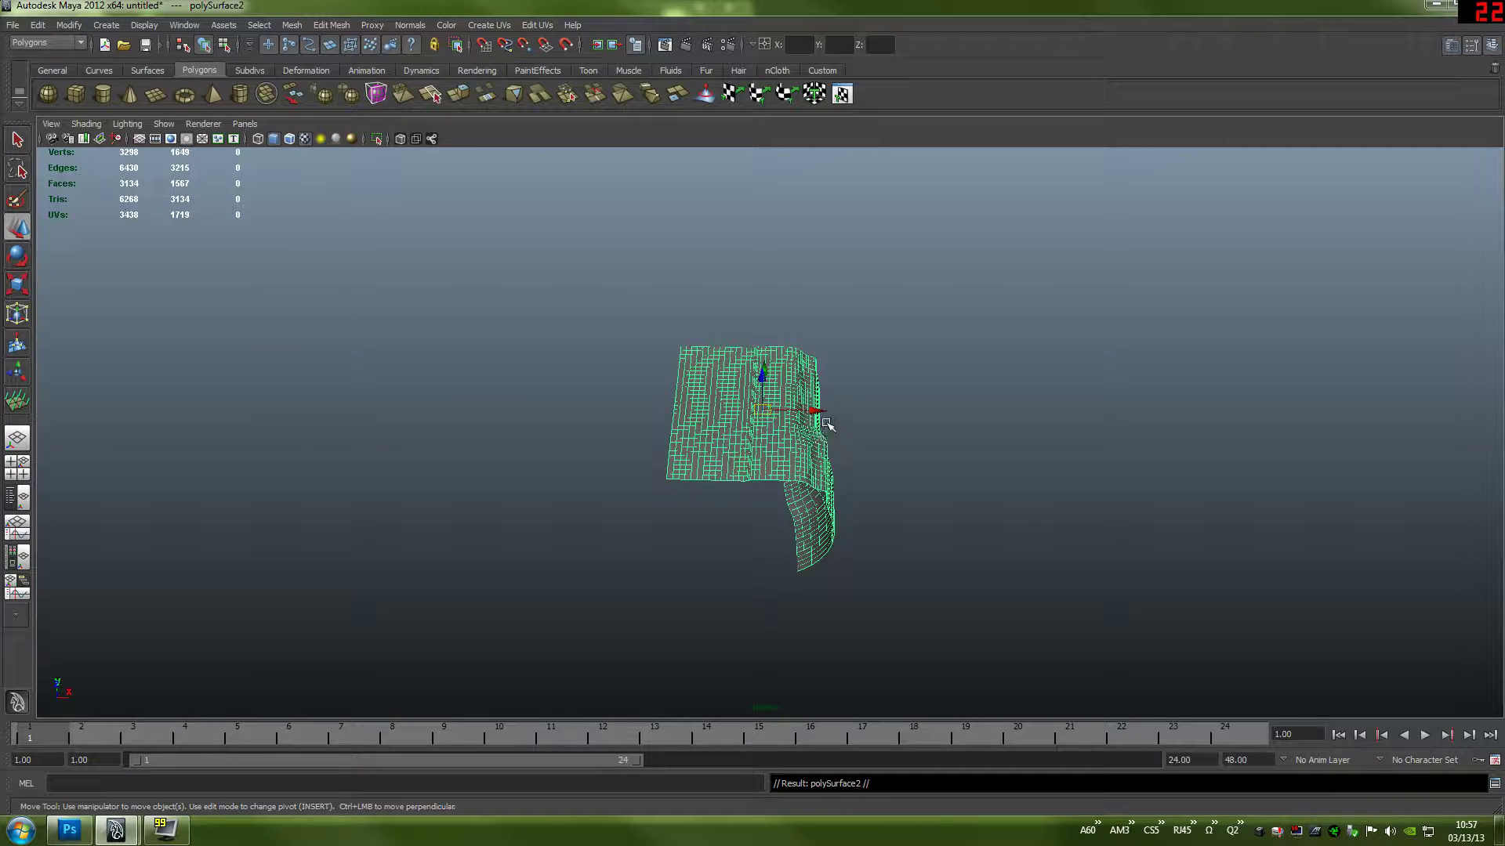
{"action": "left_click_drag", "start_coordinate": [815, 410], "coordinate": [680, 417]}
- Try to mirror the duplicate by scaling it freehand to a negative value along X
{"action": "key", "text": "e"}
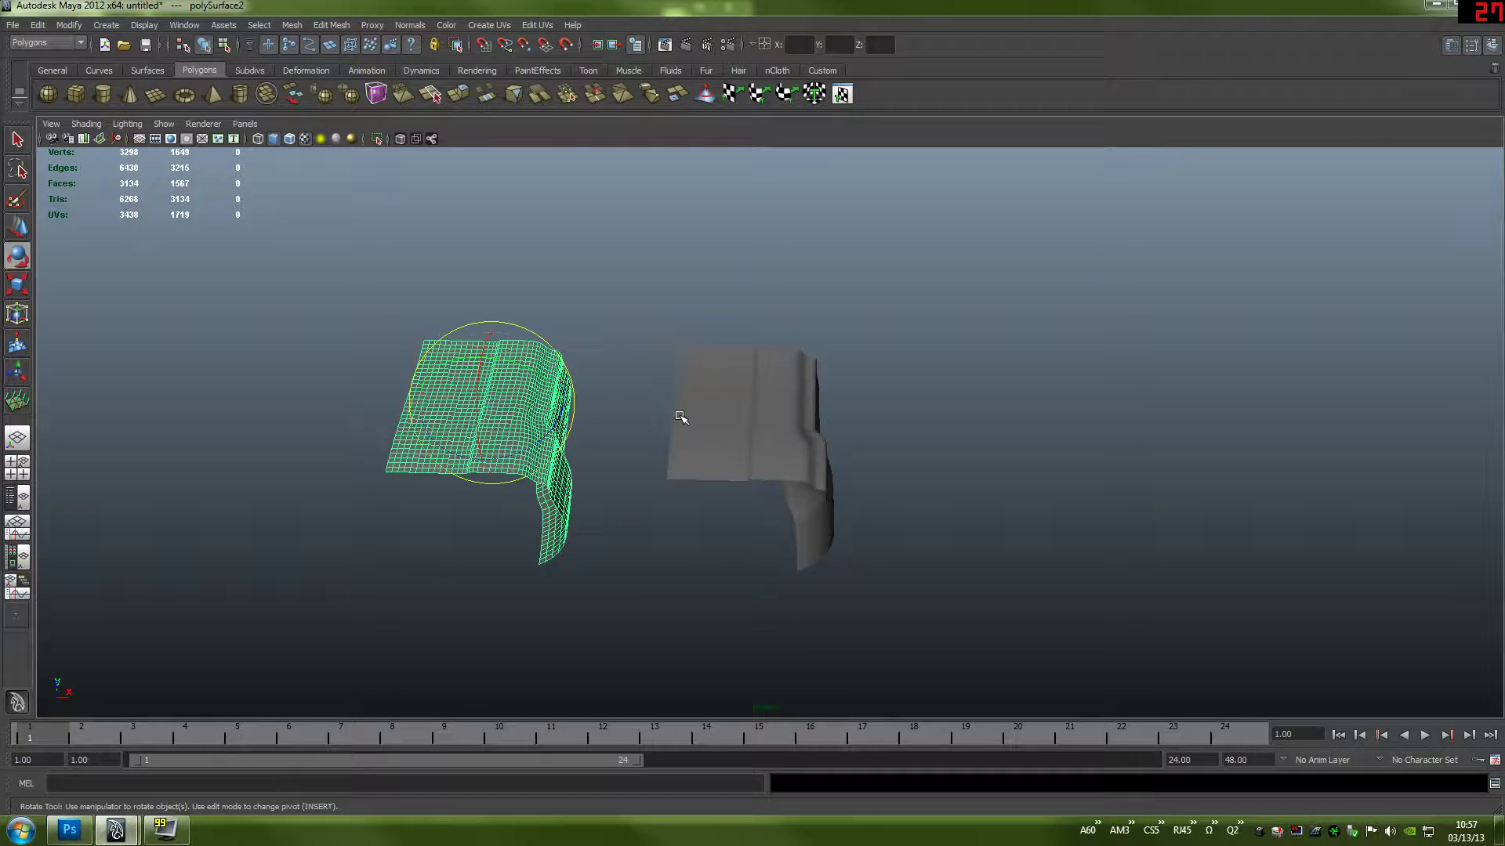
{"action": "key", "text": "r"}
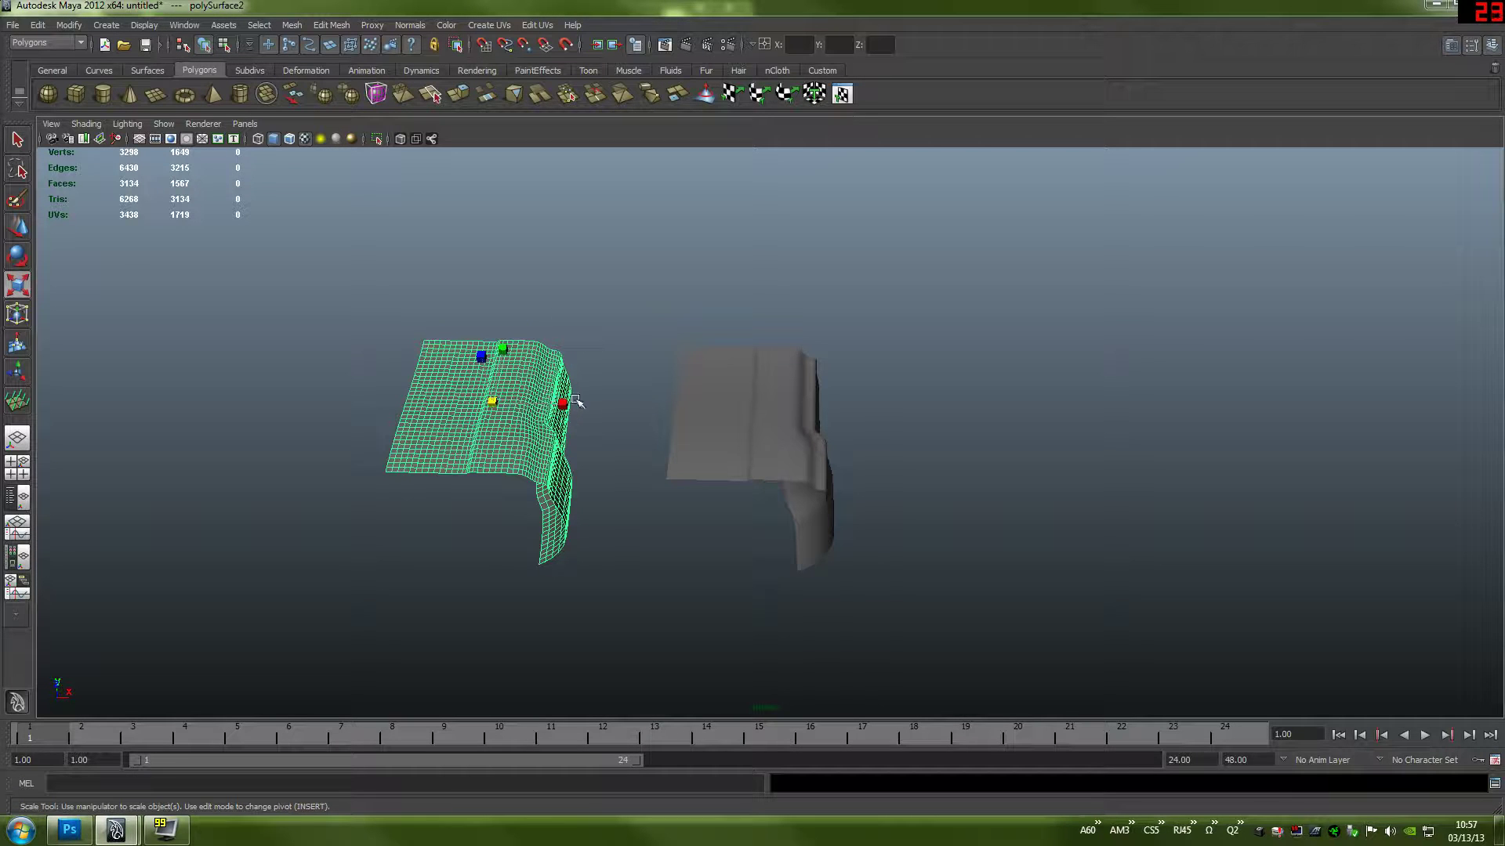
{"action": "left_click_drag", "start_coordinate": [574, 398], "coordinate": [421, 400]}
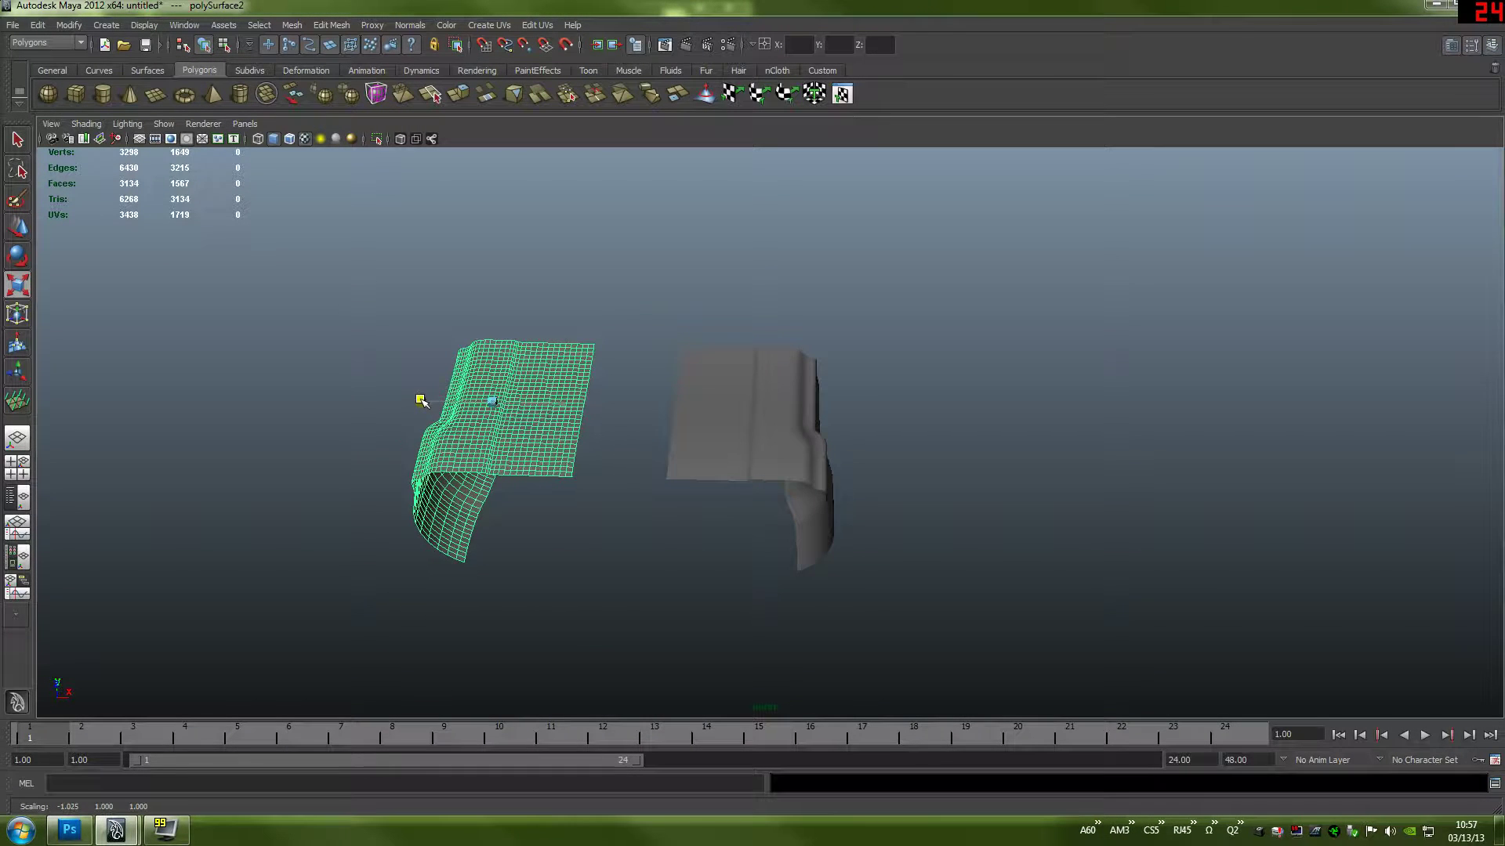
{"action": "key", "text": "ctrl+z"}
- Turn on discrete scaling for the Scale tool with a relative step size of 1.00
{"action": "left_click_drag", "start_coordinate": [624, 420], "coordinate": [563, 458], "text": "alt"}
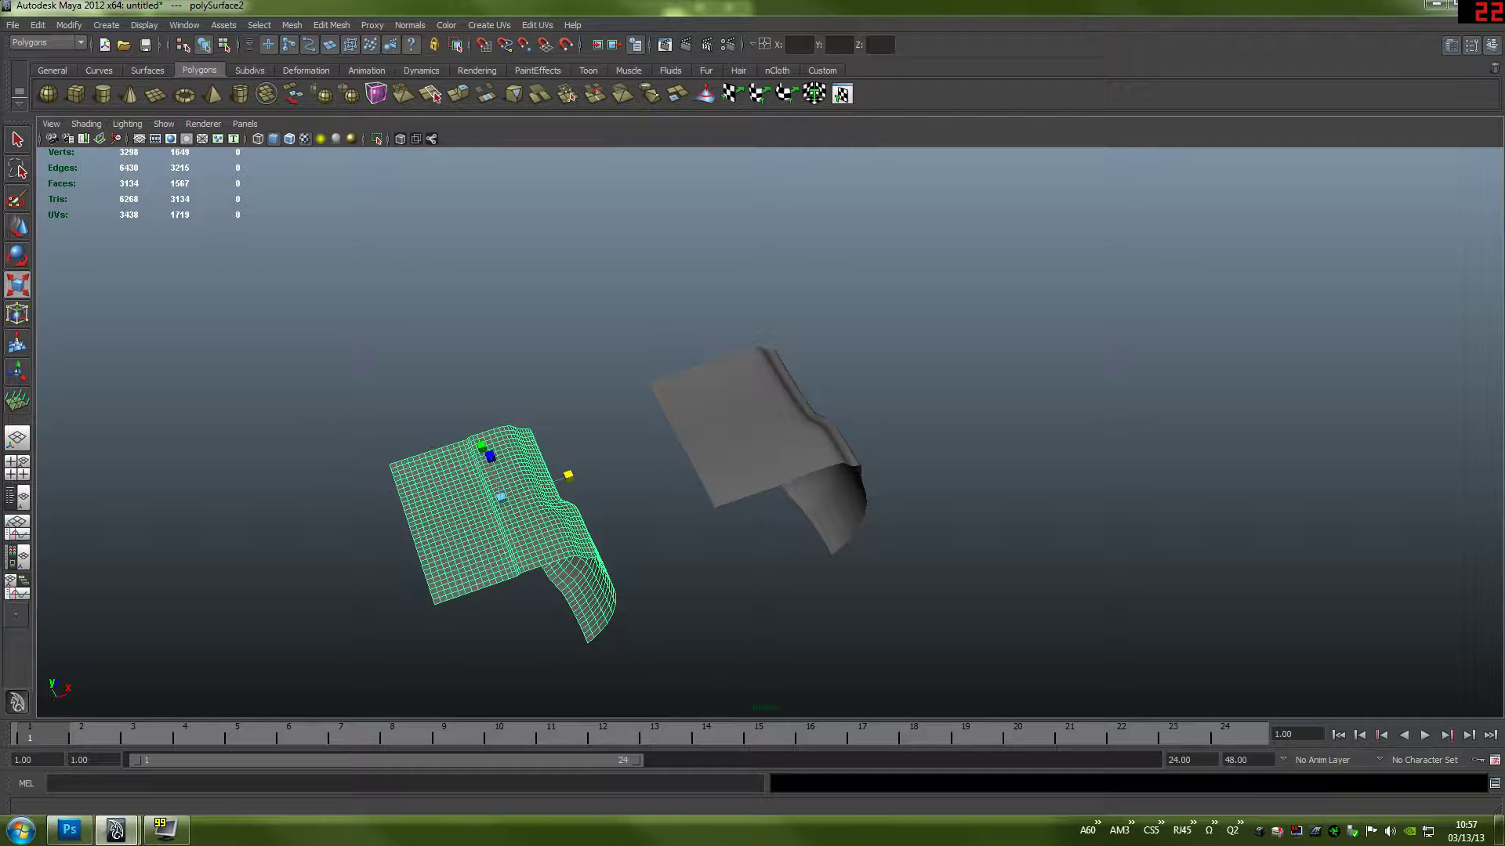
{"action": "double_click", "coordinate": [17, 285]}
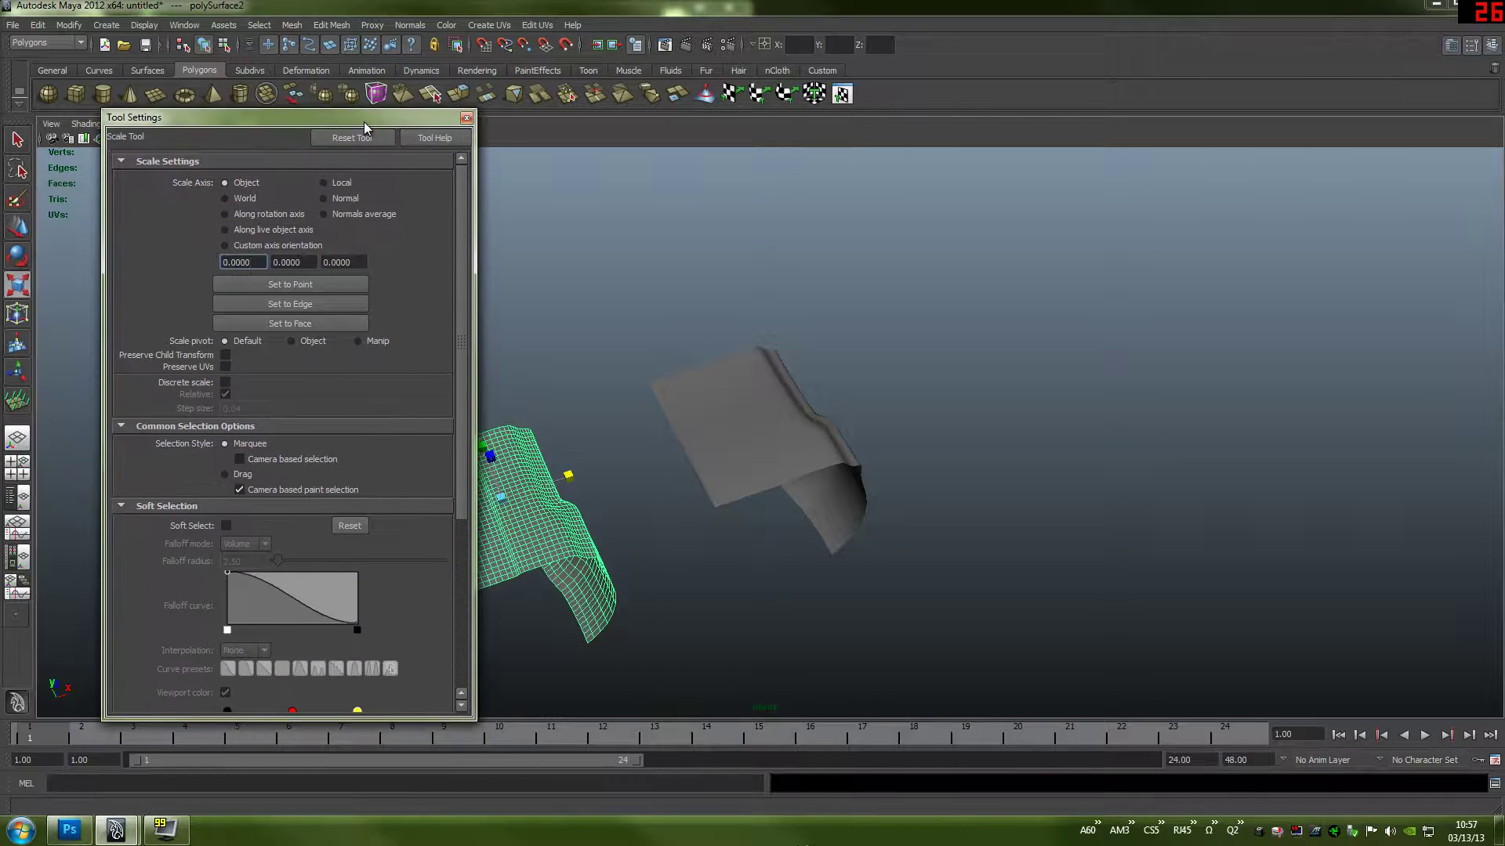
{"action": "left_click_drag", "start_coordinate": [459, 359], "coordinate": [447, 444]}
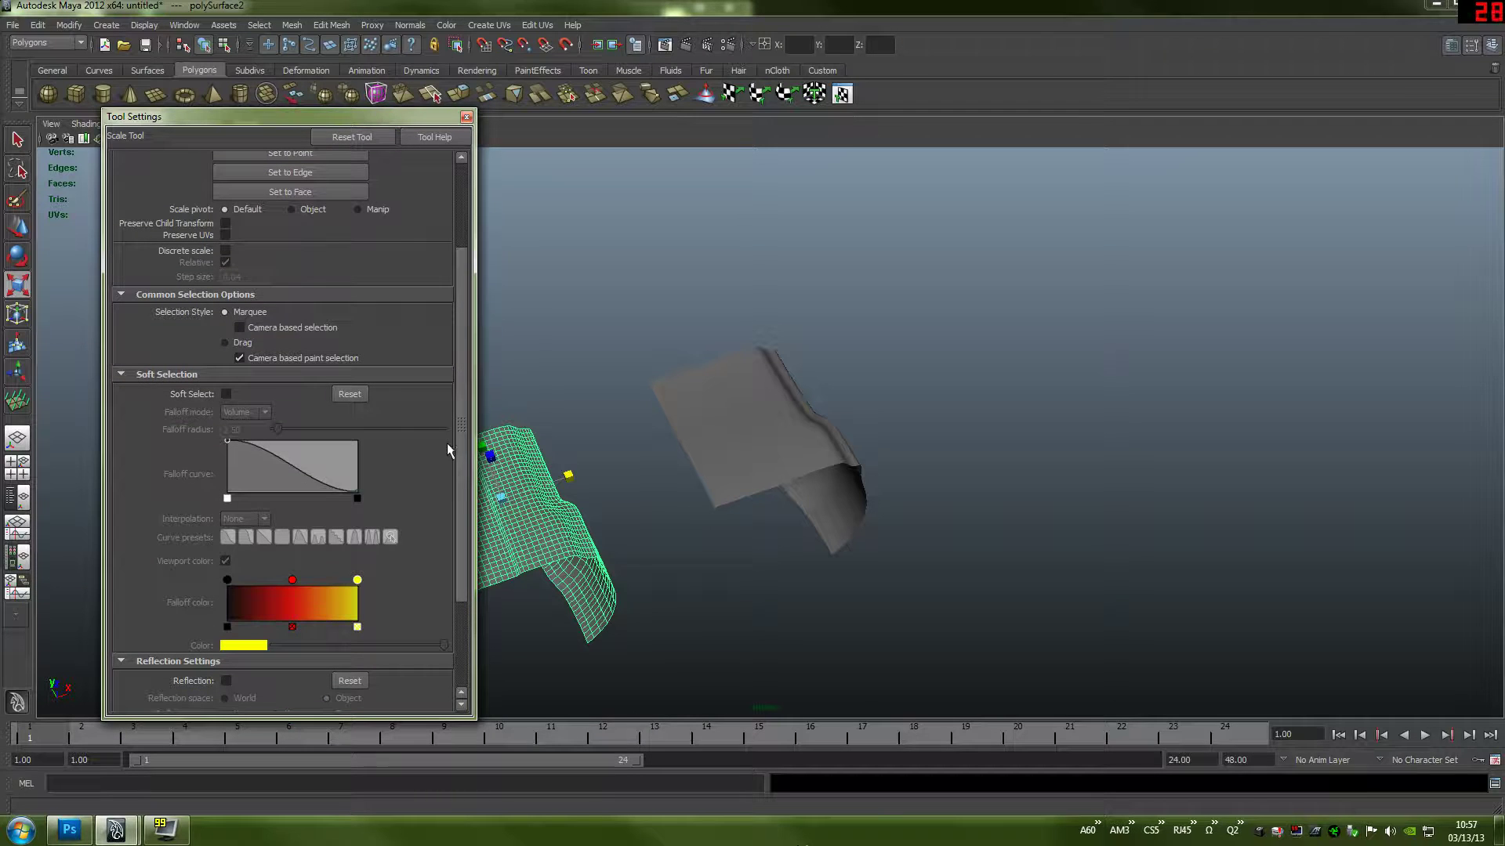
{"action": "left_click", "coordinate": [225, 251]}
{"action": "double_click", "coordinate": [235, 277]}
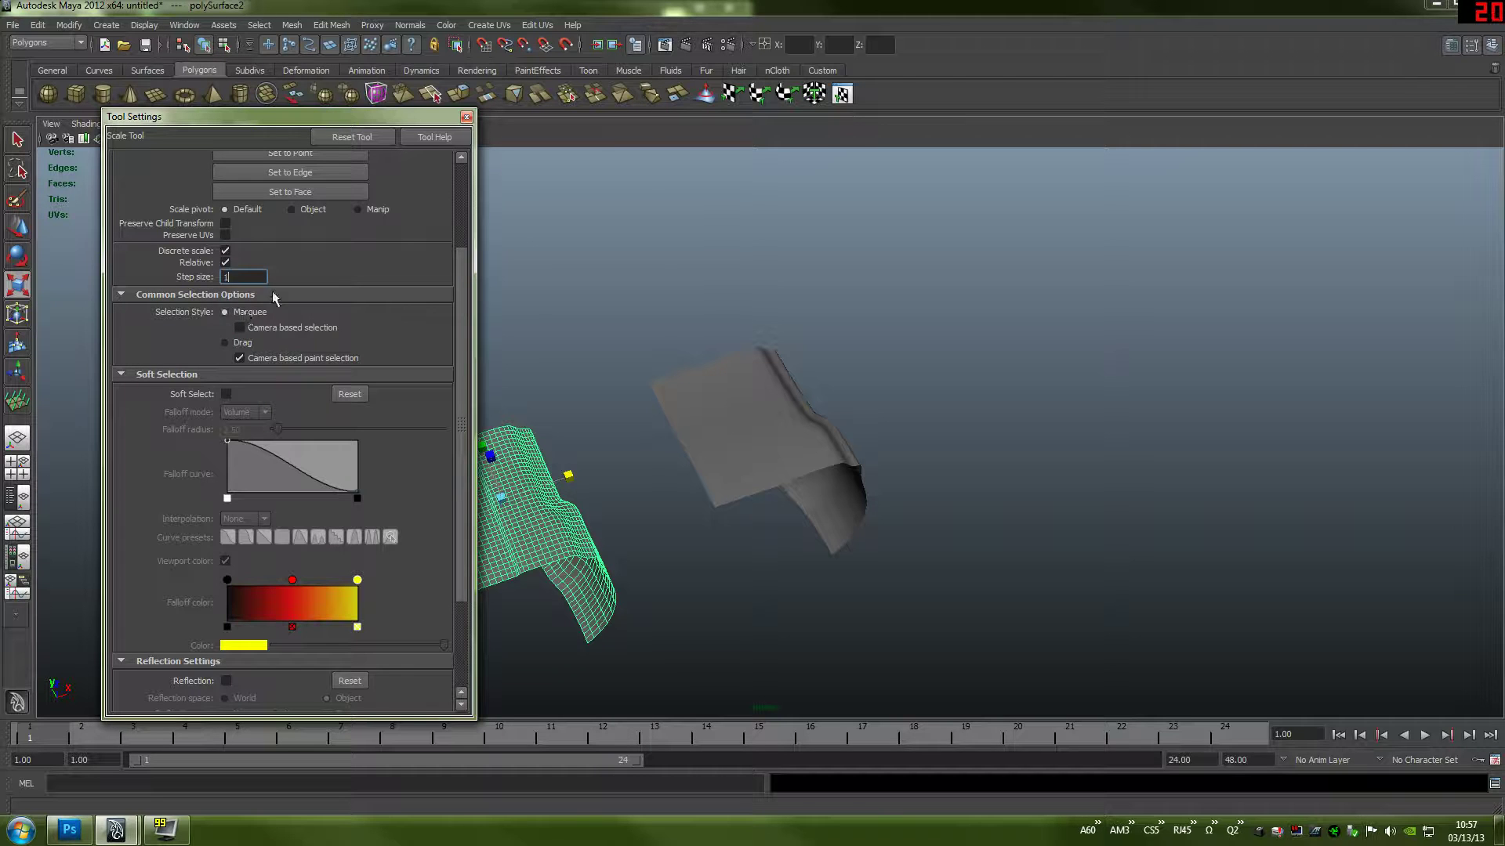
{"action": "left_click_drag", "start_coordinate": [361, 117], "coordinate": [1027, 123]}
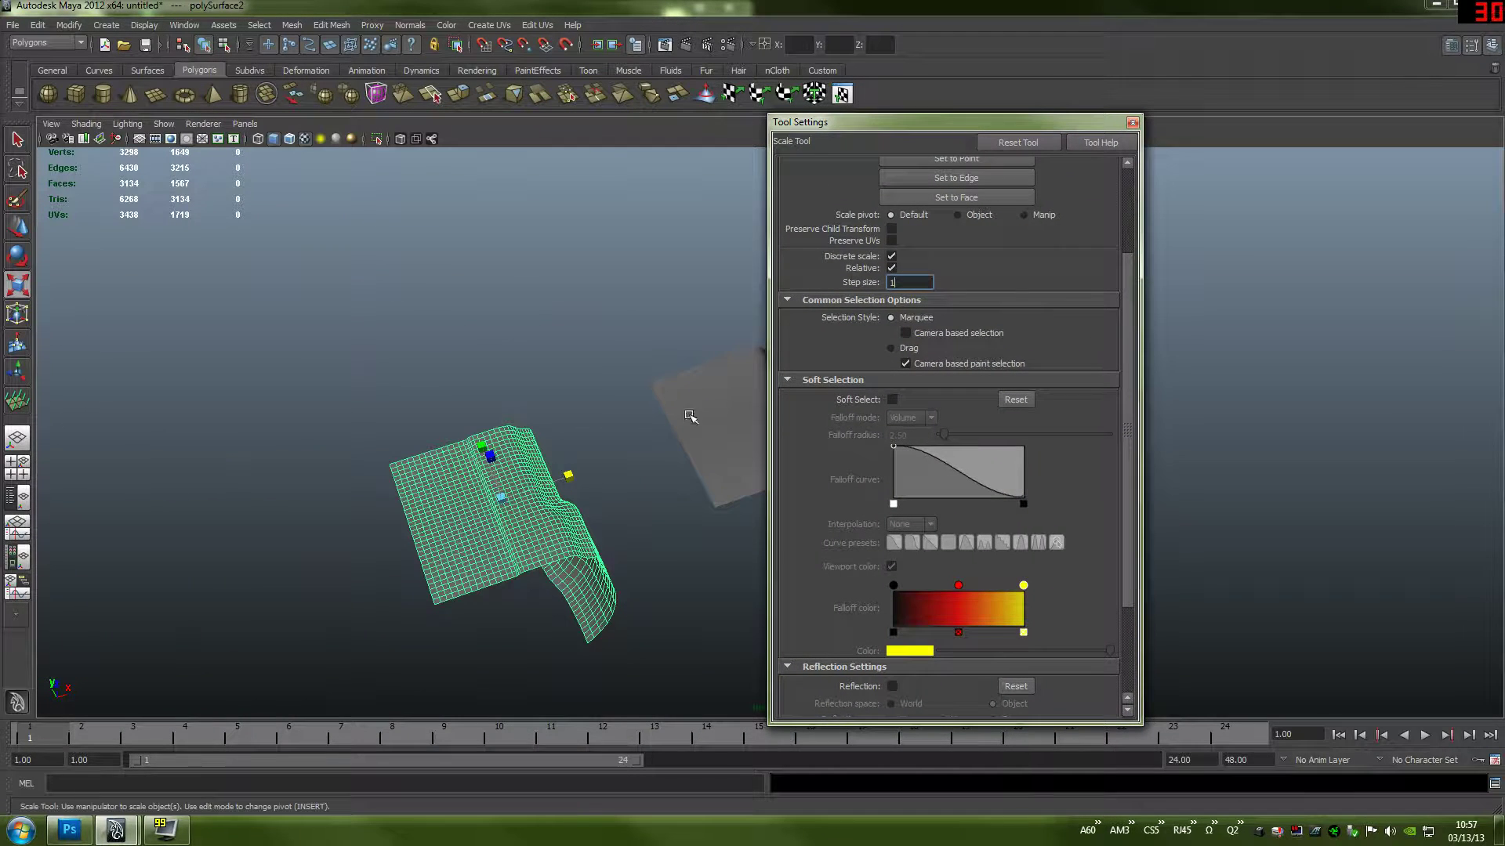
{"action": "key", "text": "Return"}
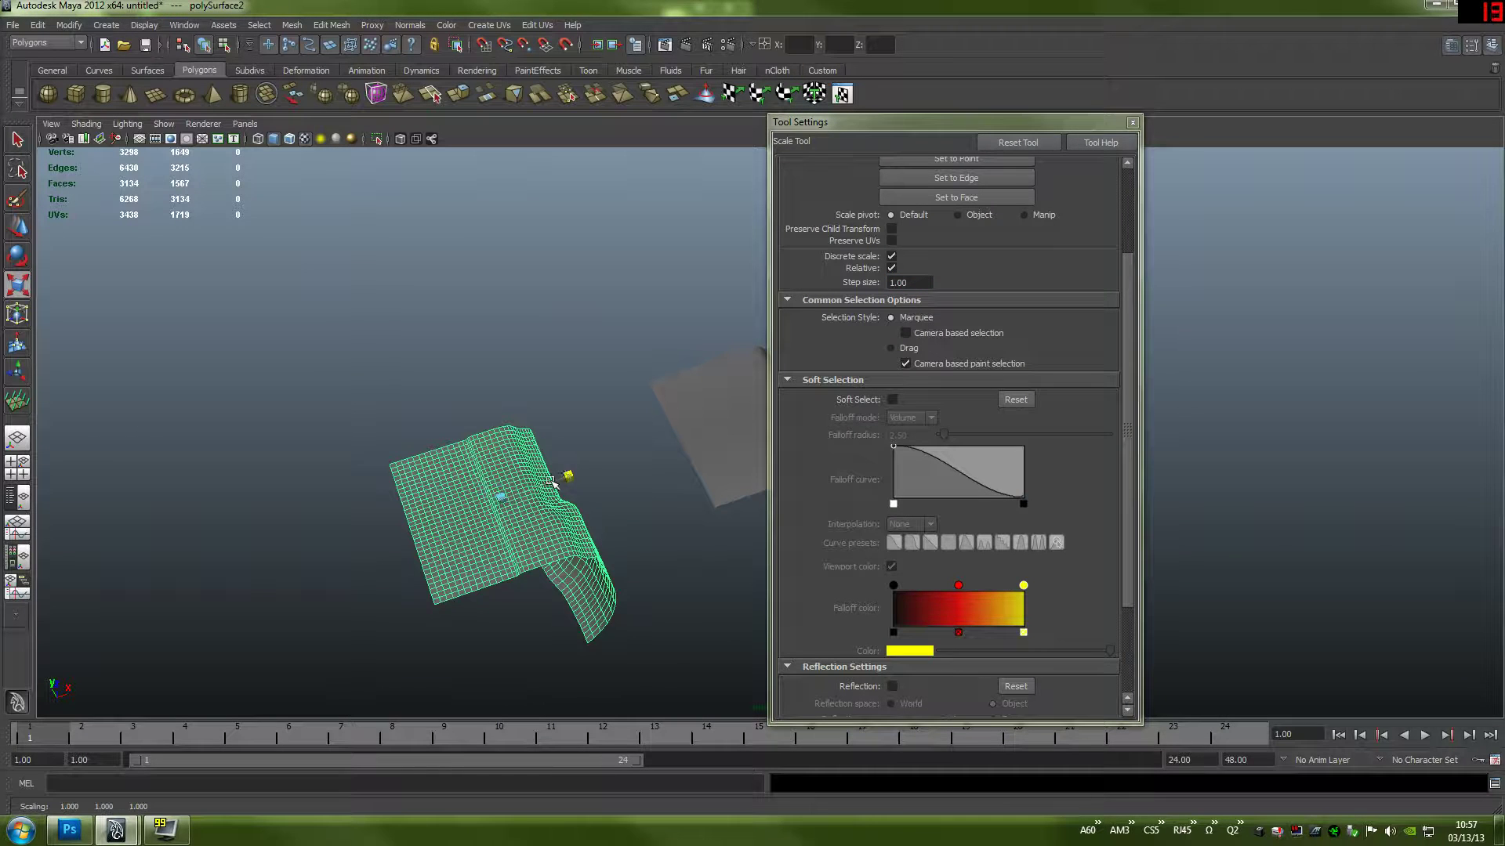
- Mirror the duplicate by scaling it to -1 along X, and turn discrete scaling off again
{"action": "left_click_drag", "start_coordinate": [569, 476], "coordinate": [436, 521]}
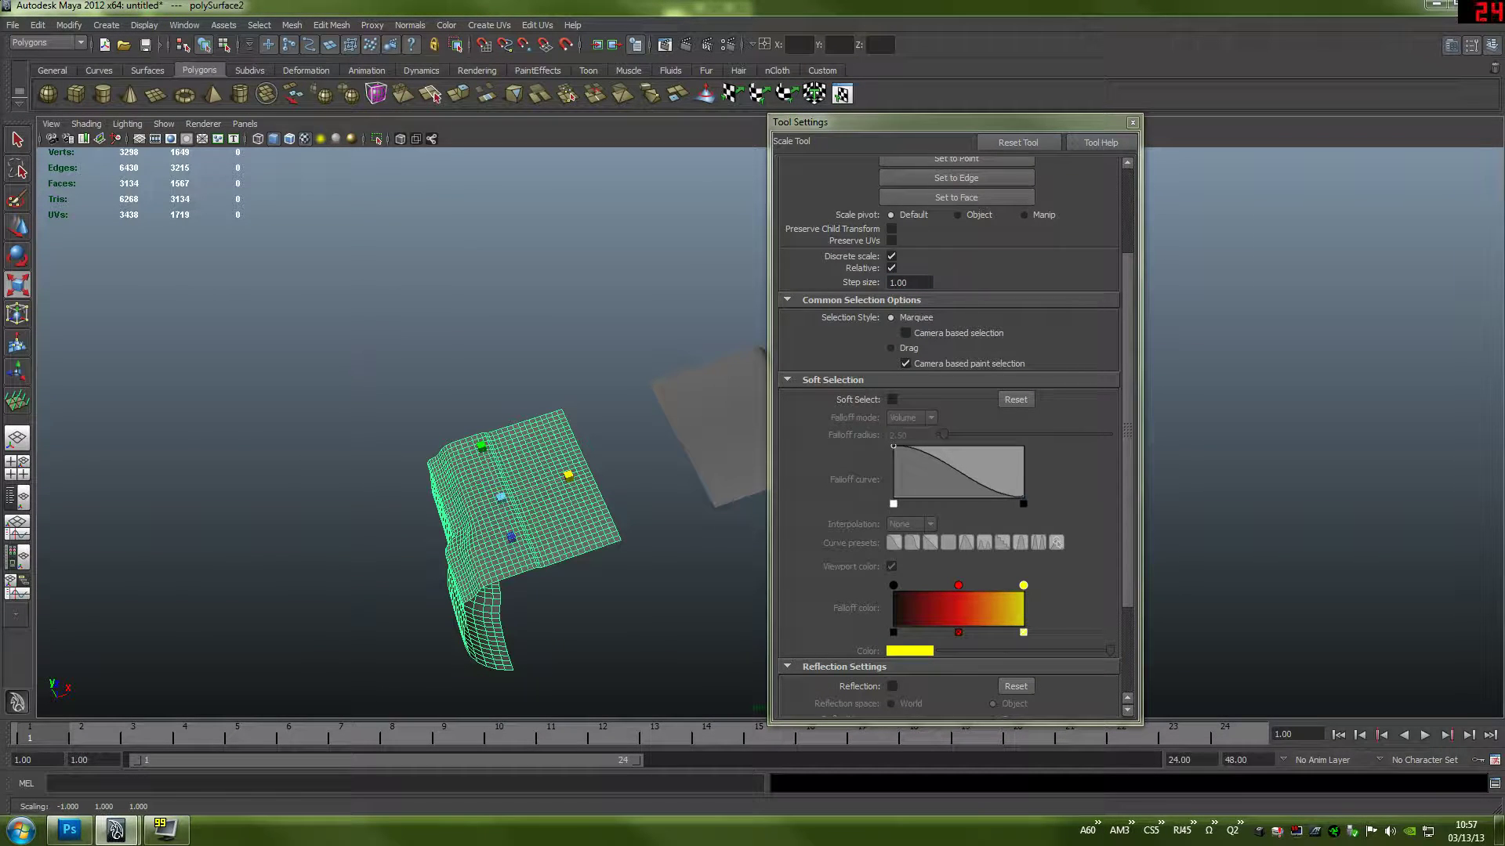
{"action": "left_click", "coordinate": [891, 257]}
{"action": "left_click_drag", "start_coordinate": [1012, 128], "coordinate": [0, 240]}
{"action": "left_click", "coordinate": [17, 227]}
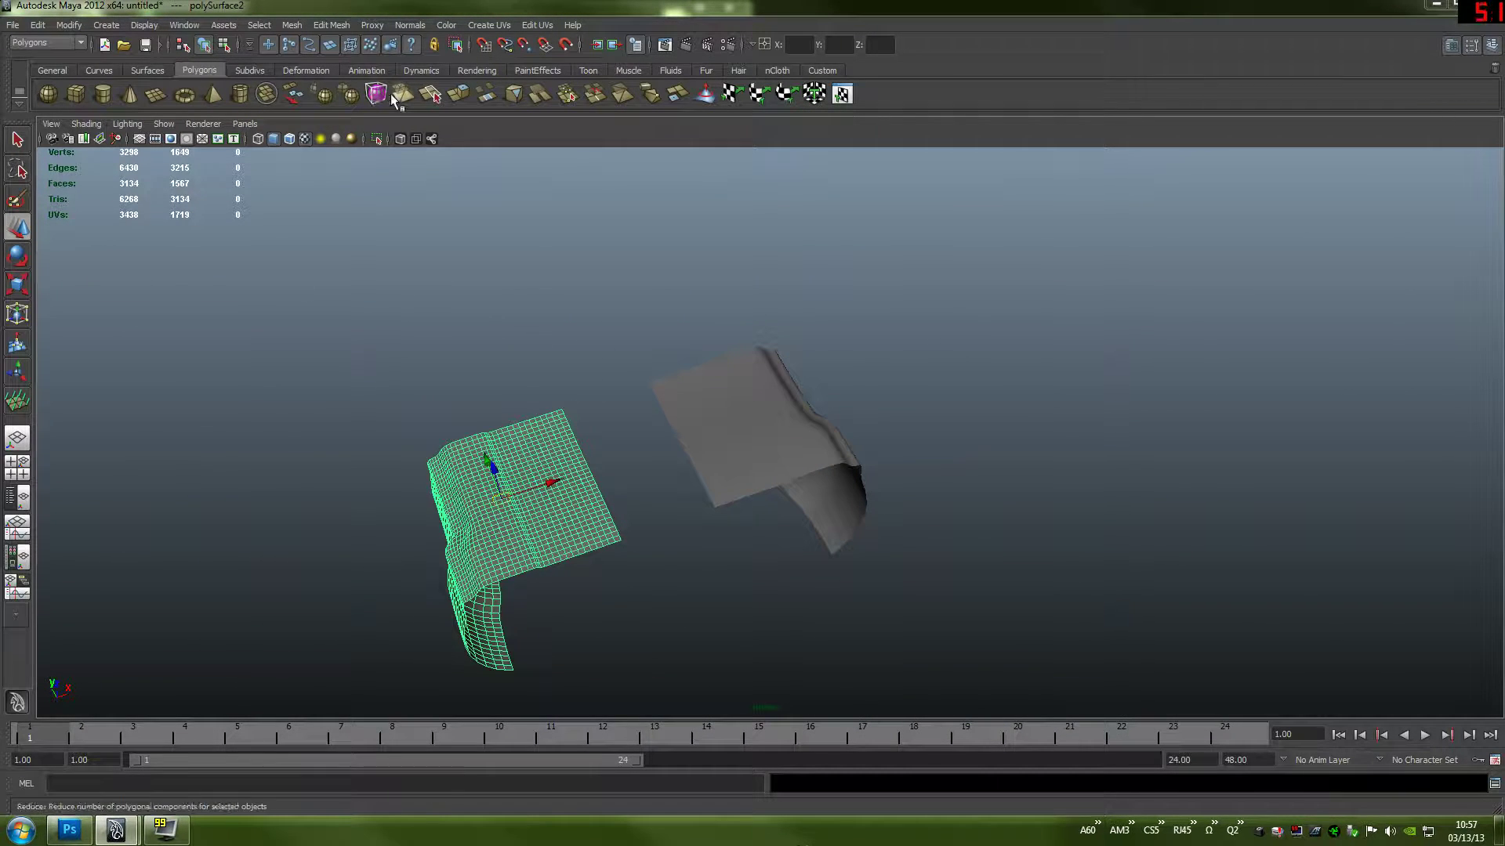
- Inspect the normals of the mirrored duplicate with the Vertex Normal Edit Tool, then return to the Move tool
{"action": "left_click", "coordinate": [409, 24]}
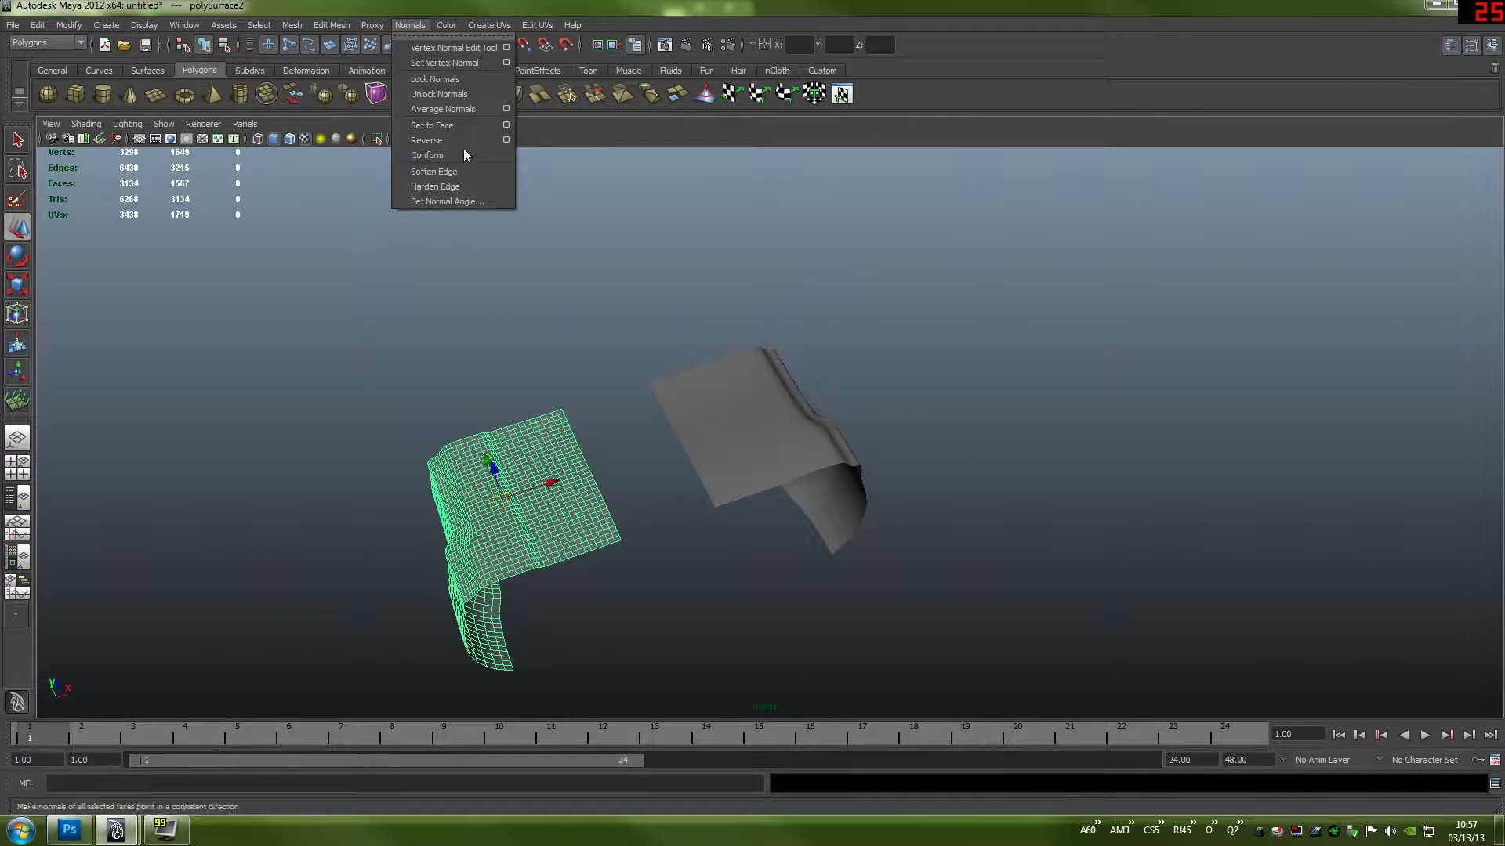
{"action": "left_click", "coordinate": [445, 48]}
{"action": "mouse_move", "coordinate": [628, 336]}
{"action": "left_mouse_down", "text": "alt"}
{"action": "mouse_move", "coordinate": [656, 302]}
{"action": "mouse_move", "coordinate": [836, 322]}
{"action": "mouse_move", "coordinate": [650, 332]}
{"action": "left_mouse_up", "text": "alt"}
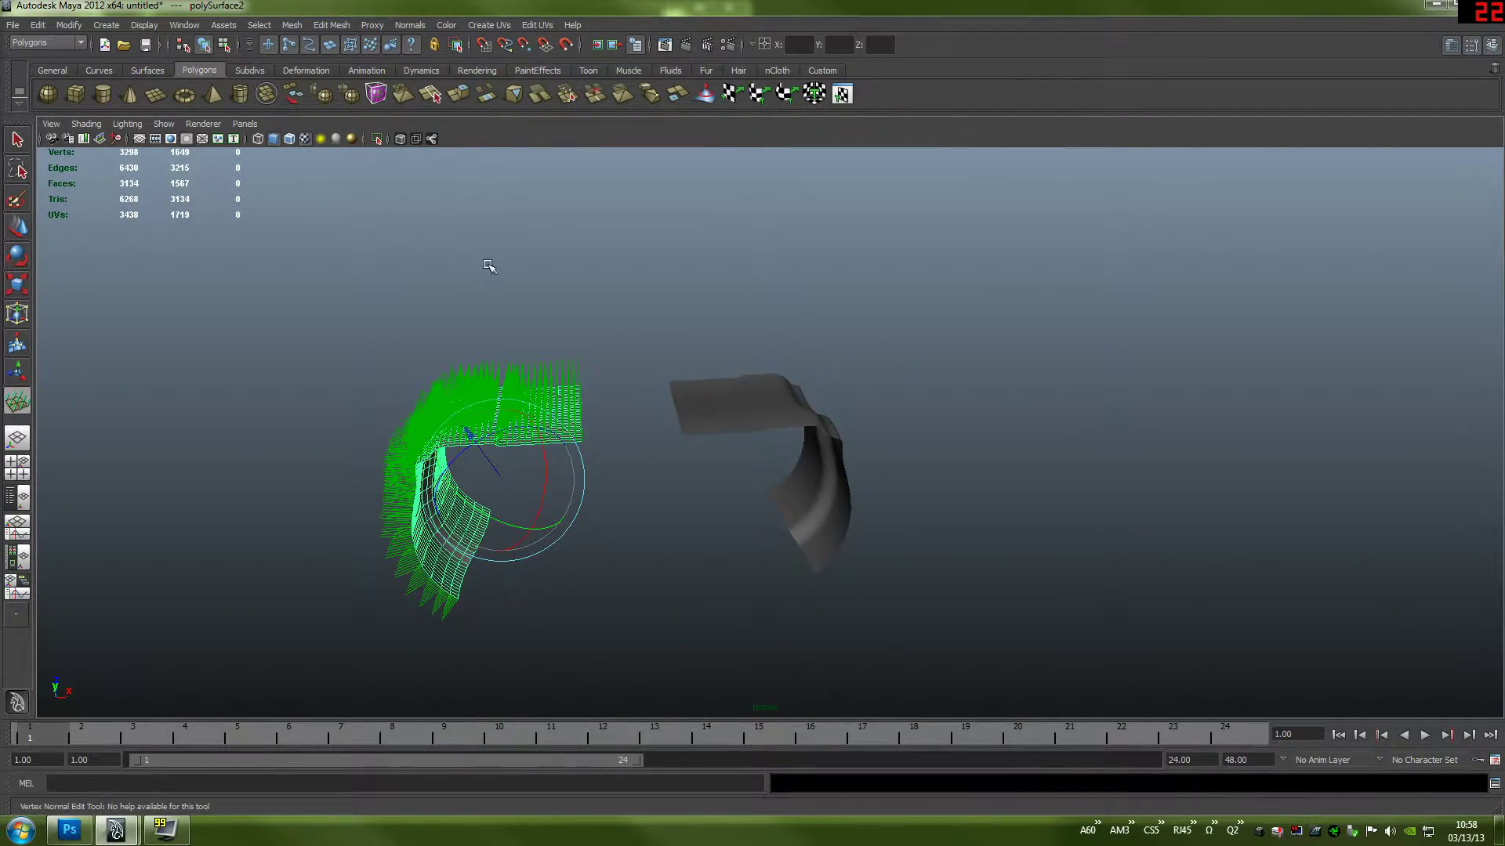
{"action": "key", "text": "w"}
- Set the mirrored half's pivot on the inner corner vertex of its top surface and snap it to the original's matching corner
{"action": "left_click_drag", "start_coordinate": [544, 343], "coordinate": [604, 386], "text": "alt"}
{"action": "scroll", "coordinate": [604, 387], "scroll_direction": "up", "scroll_amount": 5}
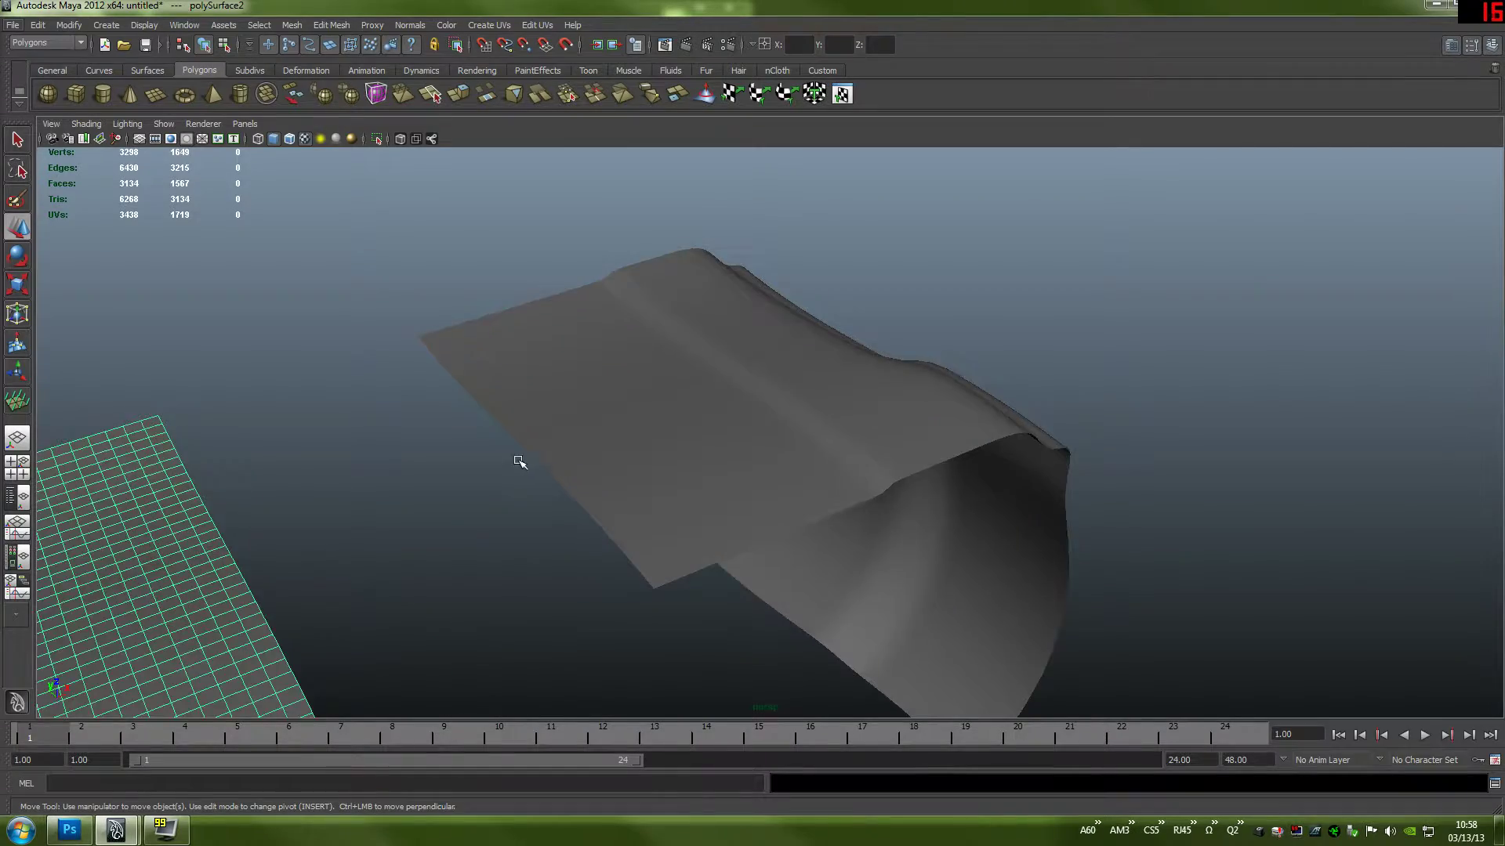
{"action": "scroll", "coordinate": [519, 462], "scroll_direction": "down", "scroll_amount": 5}
{"action": "middle_click_drag", "start_coordinate": [519, 462], "coordinate": [702, 413], "text": "alt"}
{"action": "left_click_drag", "start_coordinate": [702, 413], "coordinate": [977, 350], "text": "alt"}
{"action": "scroll", "coordinate": [731, 358], "scroll_direction": "up", "scroll_amount": 5}
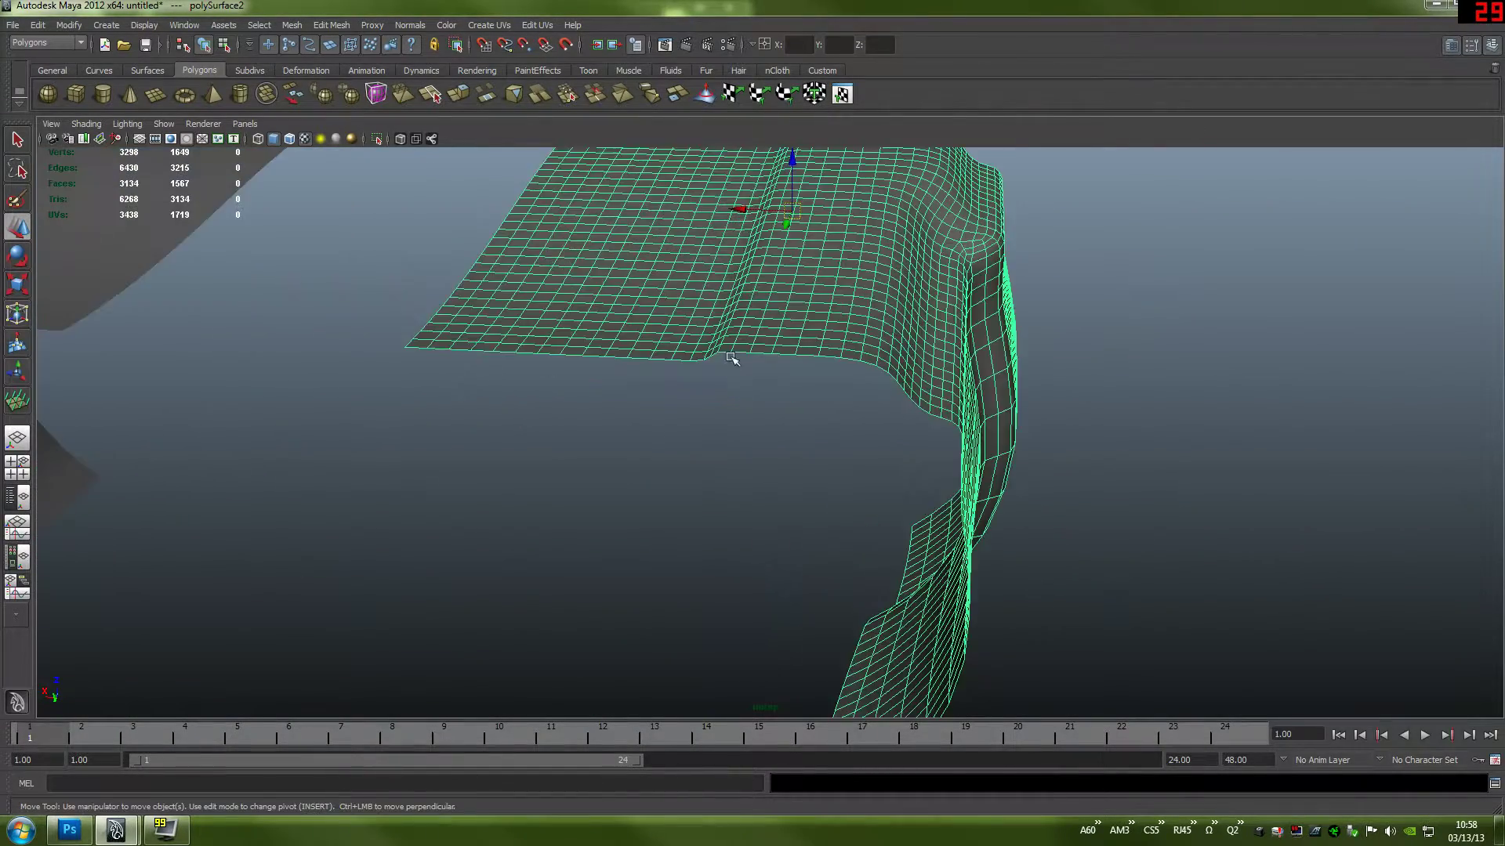
{"action": "left_click_drag", "start_coordinate": [732, 358], "coordinate": [874, 308], "text": "alt"}
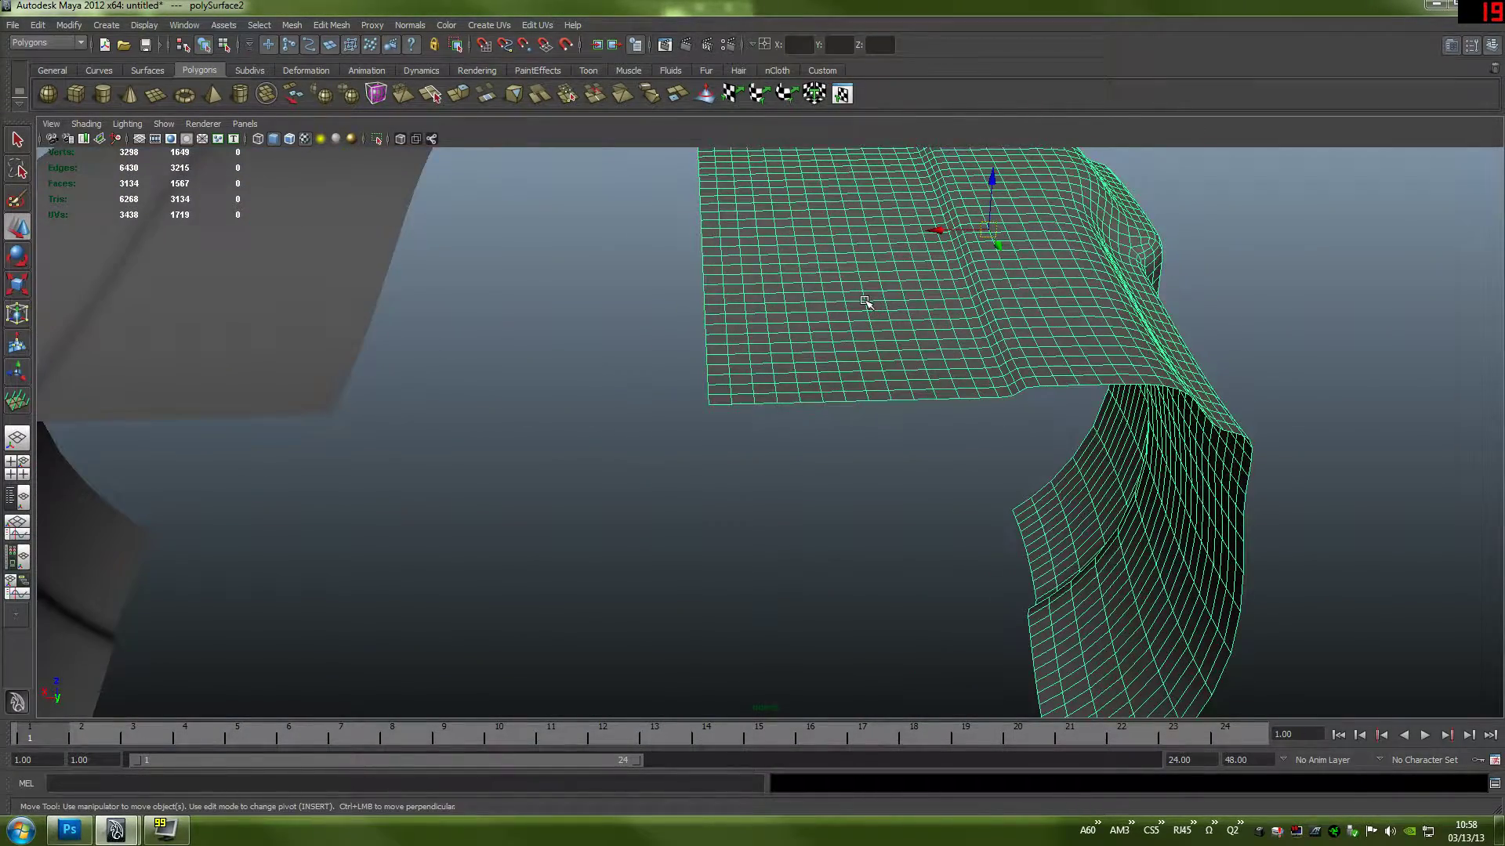
{"action": "key", "text": "Insert"}
{"action": "key", "text": "v"}
{"action": "left_click_drag", "start_coordinate": [989, 232], "coordinate": [279, 416]}
{"action": "key", "text": "Insert"}
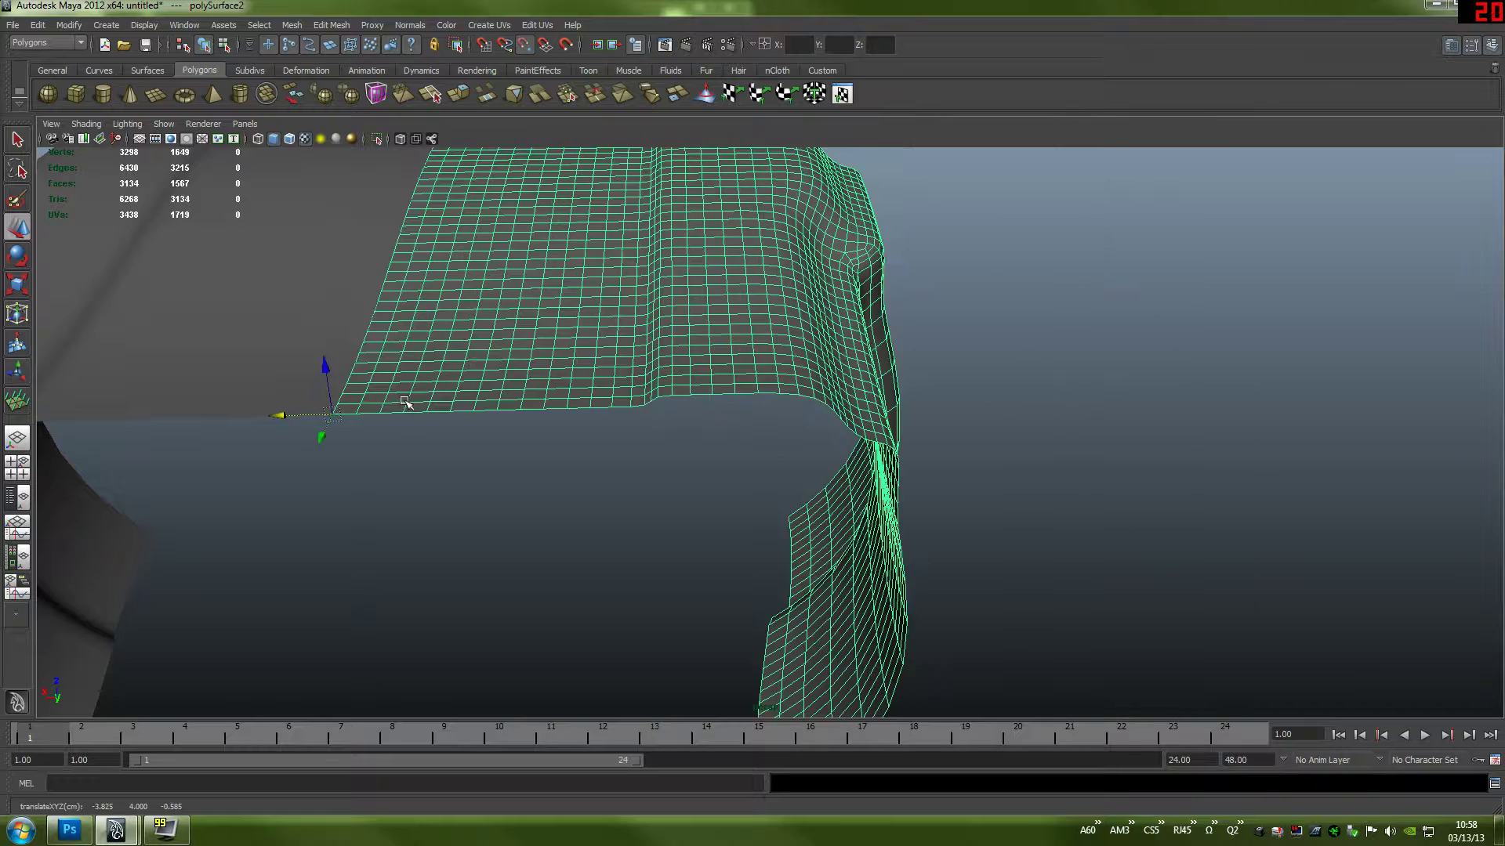
{"action": "scroll", "coordinate": [830, 361], "scroll_direction": "down", "scroll_amount": 5}
{"action": "right_click_drag", "start_coordinate": [633, 375], "coordinate": [700, 362]}
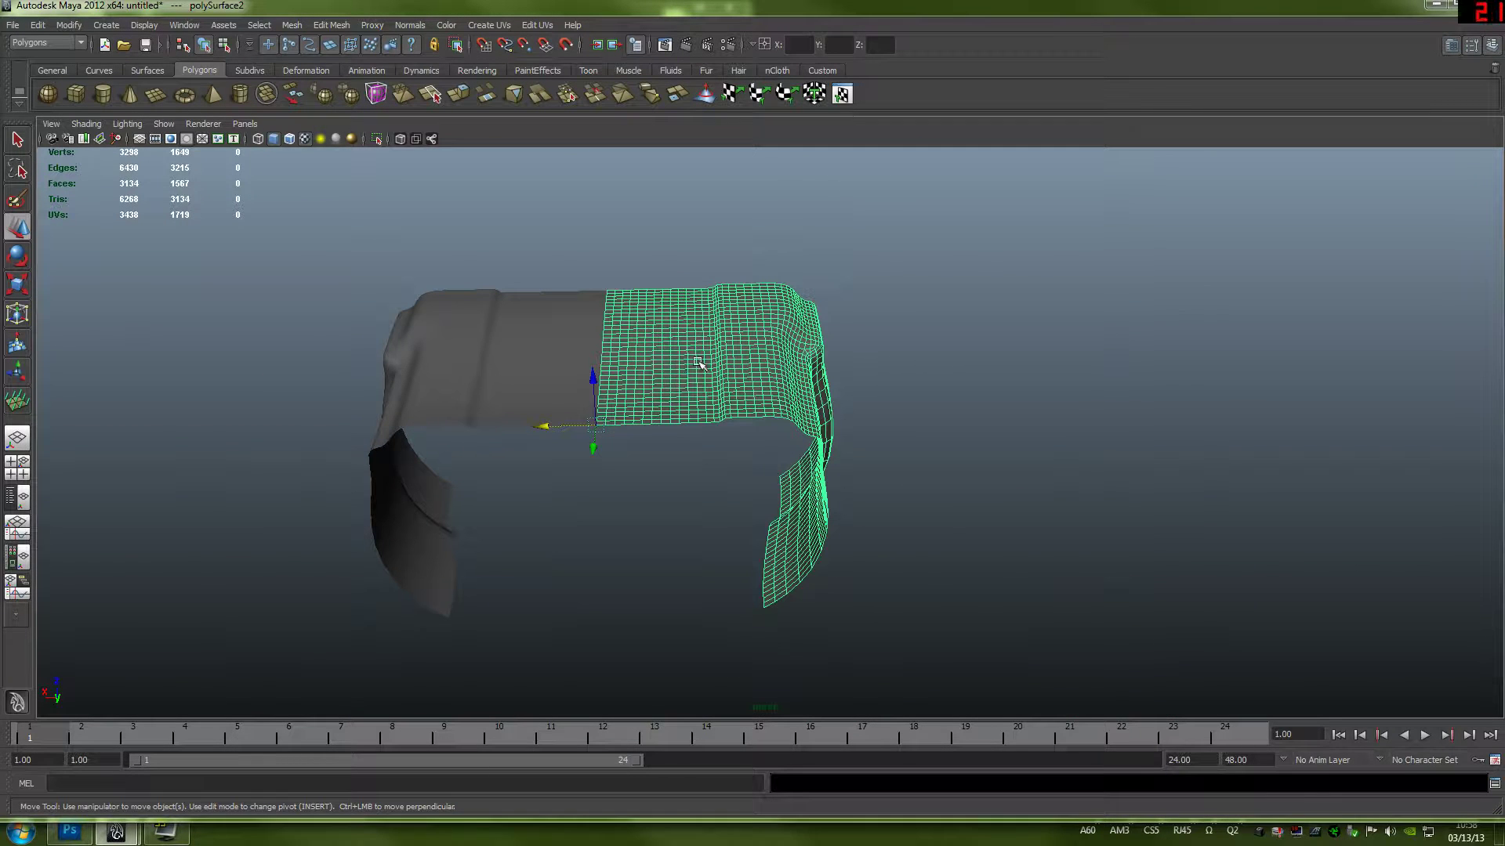
{"action": "left_click", "coordinate": [914, 363]}
- Select both halves, combine them into one mesh, and select the combined mesh
{"action": "scroll", "coordinate": [728, 385], "scroll_direction": "down", "scroll_amount": 5}
{"action": "left_click_drag", "start_coordinate": [728, 384], "coordinate": [540, 393], "text": "alt"}
{"action": "left_click", "coordinate": [801, 345]}
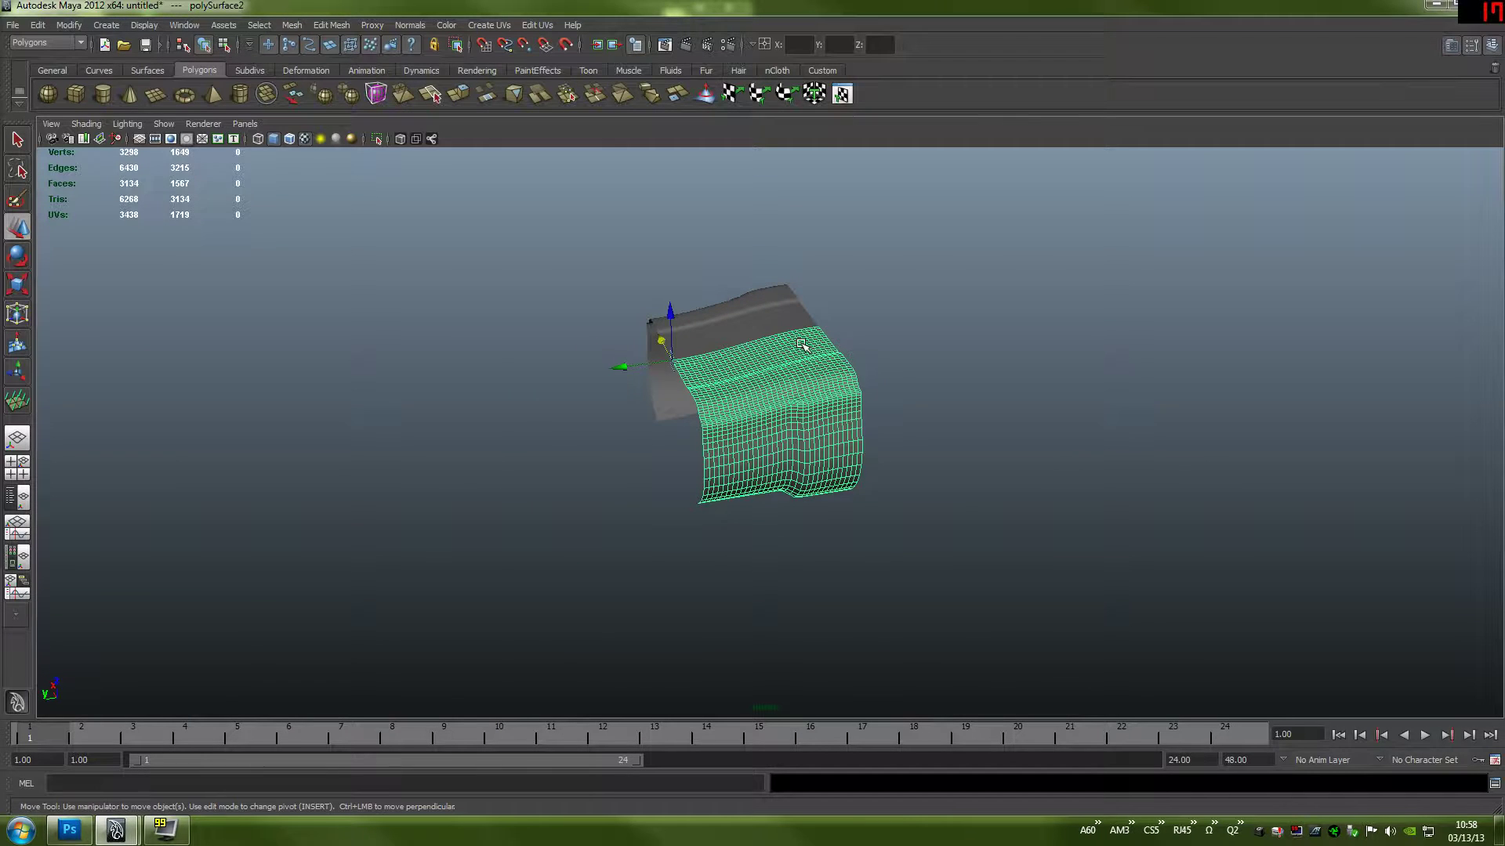
{"action": "left_click", "coordinate": [762, 322], "text": "shift"}
{"action": "left_click", "coordinate": [292, 25]}
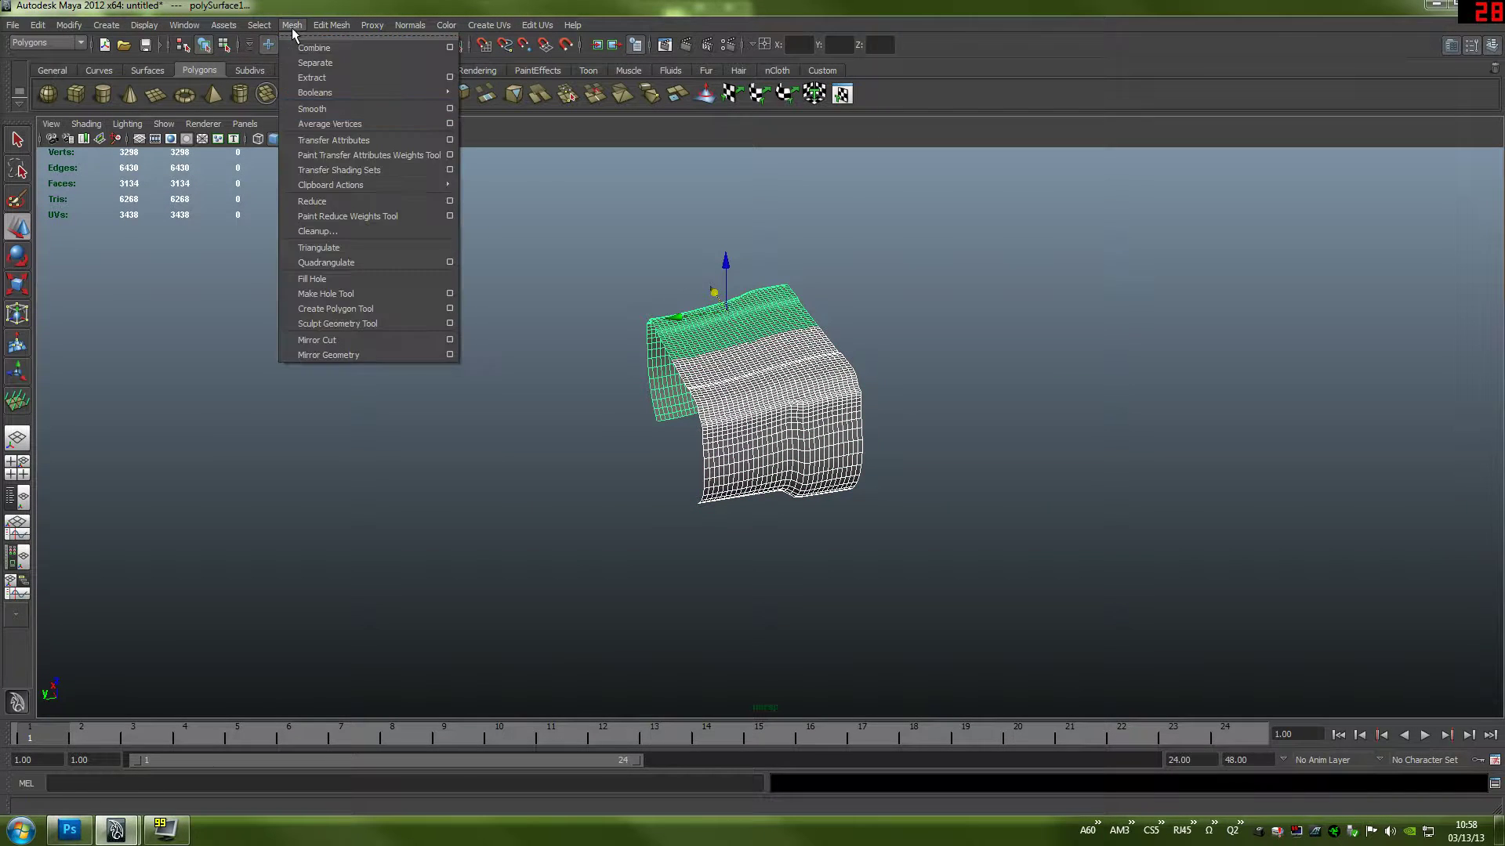
{"action": "left_click", "coordinate": [327, 50]}
{"action": "left_click", "coordinate": [894, 350]}
{"action": "left_click", "coordinate": [735, 352]}
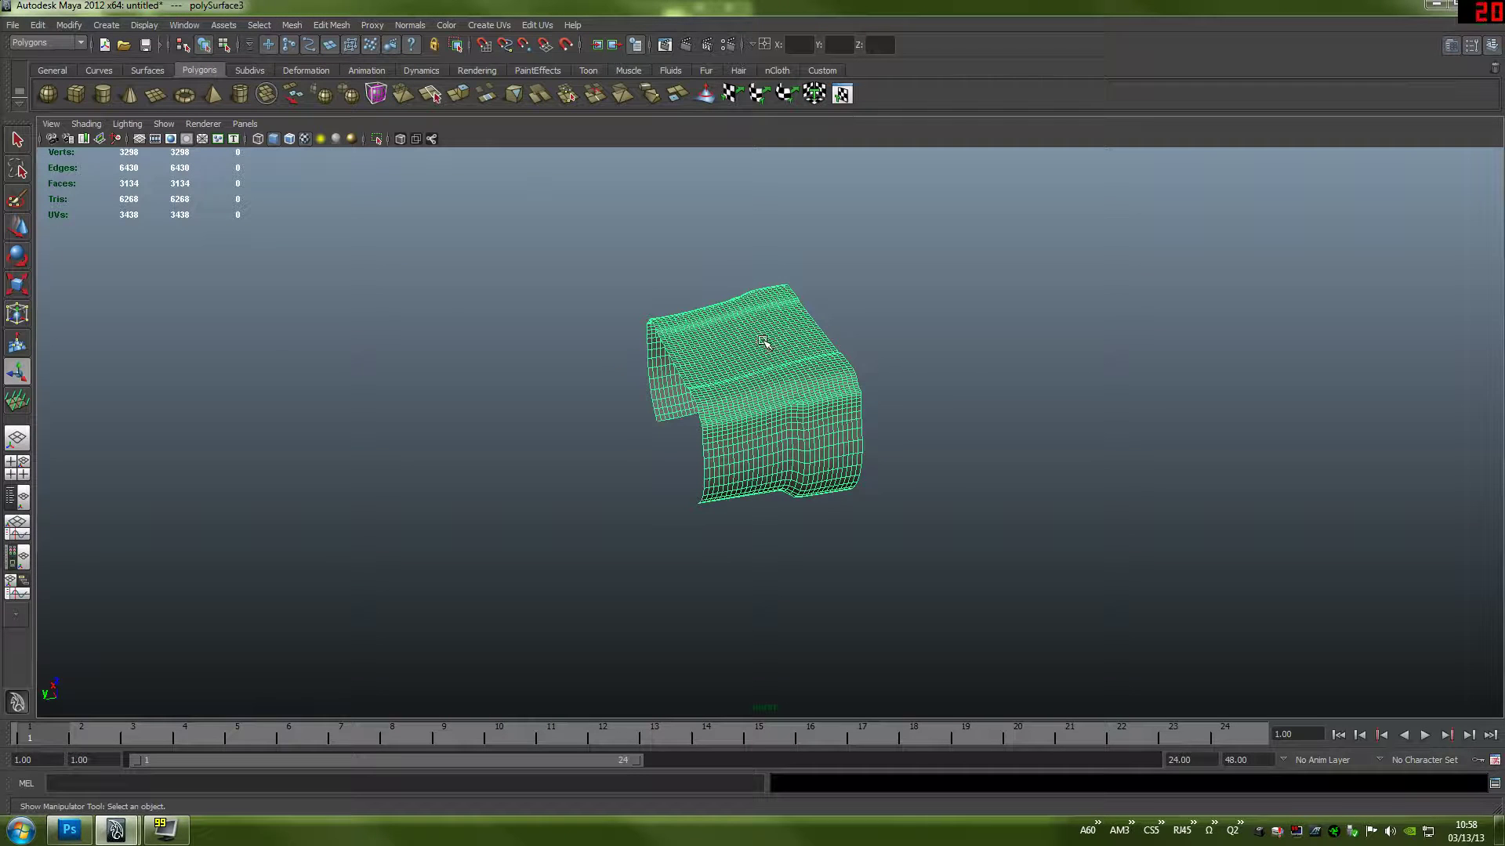
- Select all vertices of the combined mesh and merge them to weld the center seam
{"action": "right_click_drag", "start_coordinate": [763, 342], "coordinate": [830, 312]}
{"action": "left_click_drag", "start_coordinate": [1028, 268], "coordinate": [439, 627]}
{"action": "left_click", "coordinate": [335, 25]}
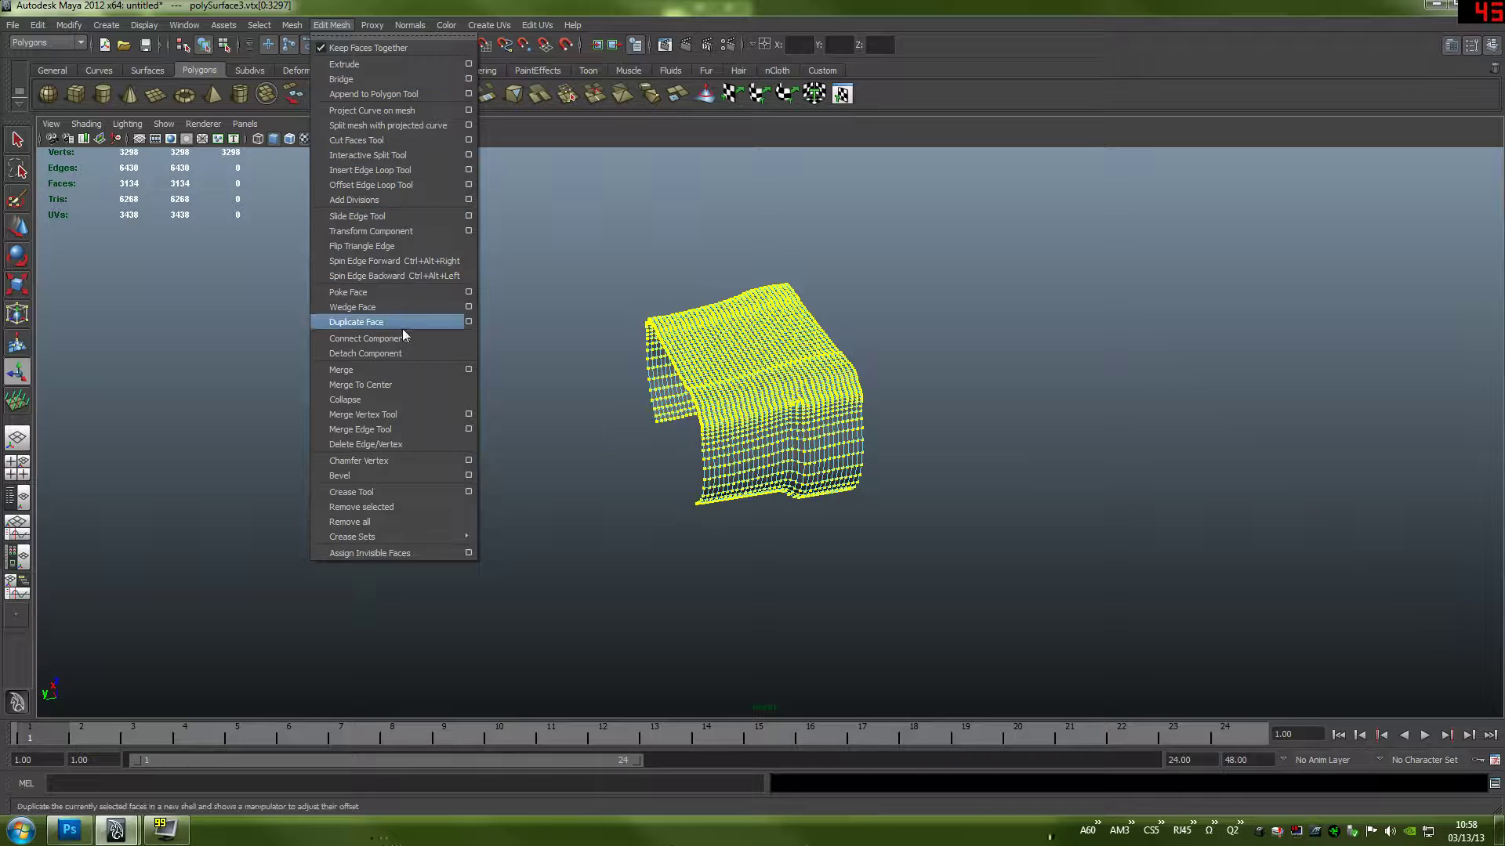
{"action": "left_click", "coordinate": [412, 367]}
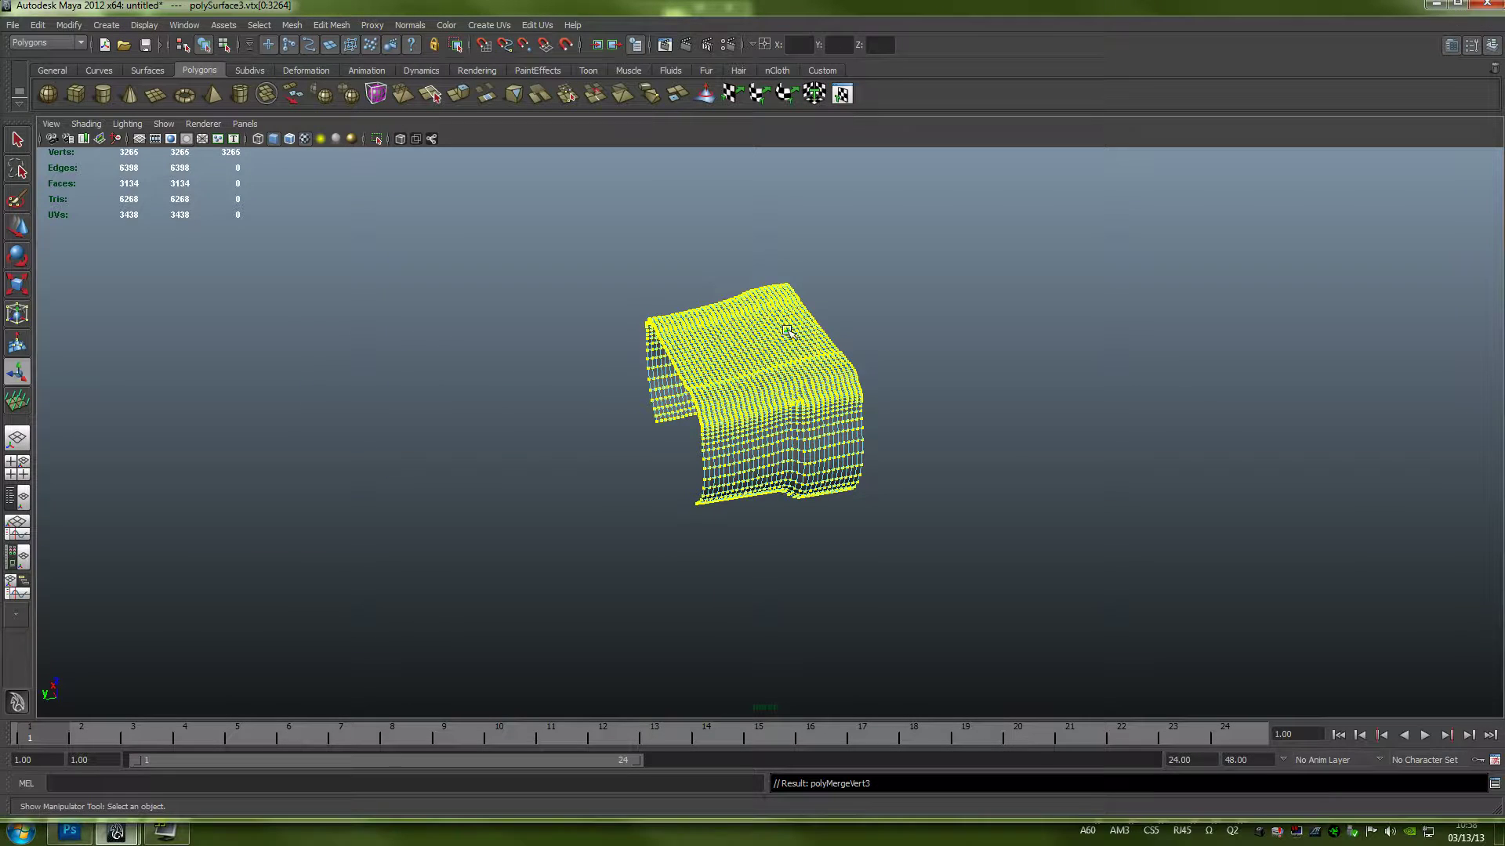
{"action": "right_click_drag", "start_coordinate": [787, 331], "coordinate": [729, 333]}
{"action": "key", "text": "space"}
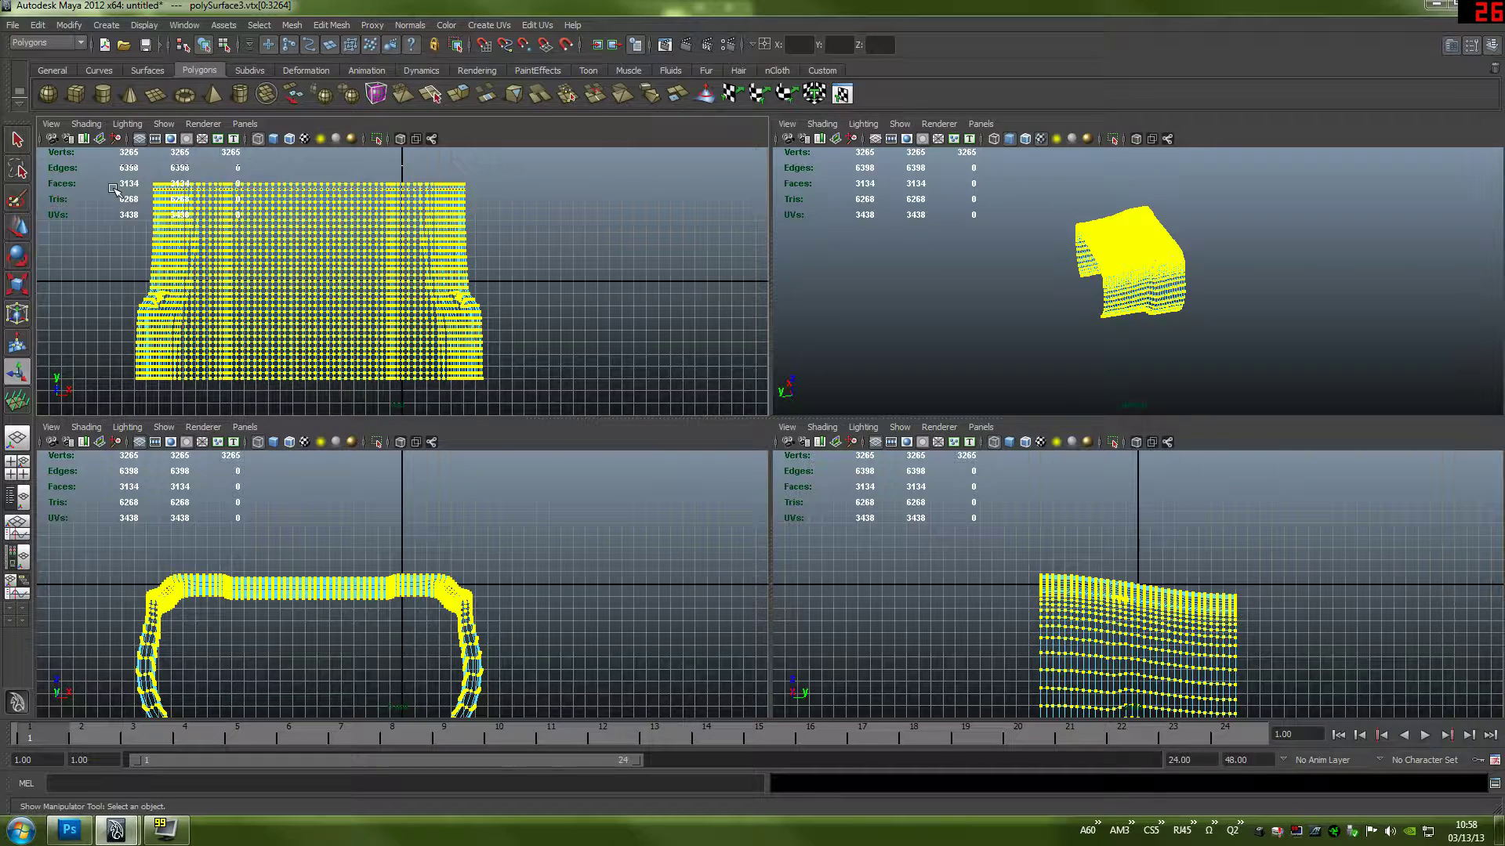
{"action": "left_click_drag", "start_coordinate": [111, 178], "coordinate": [488, 189]}
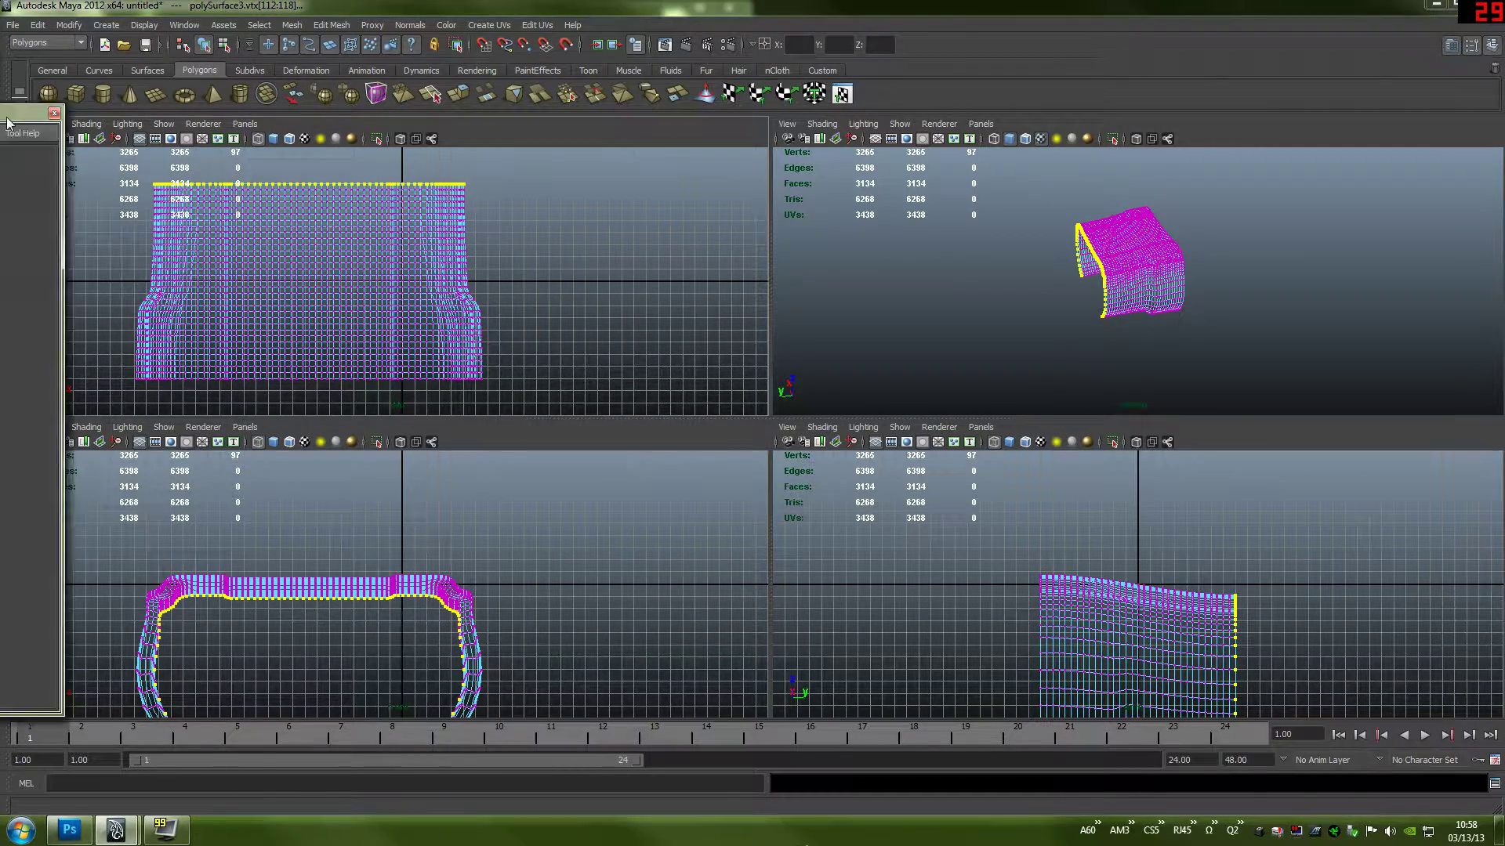
{"action": "double_click", "coordinate": [18, 373]}
{"action": "key", "text": "e"}
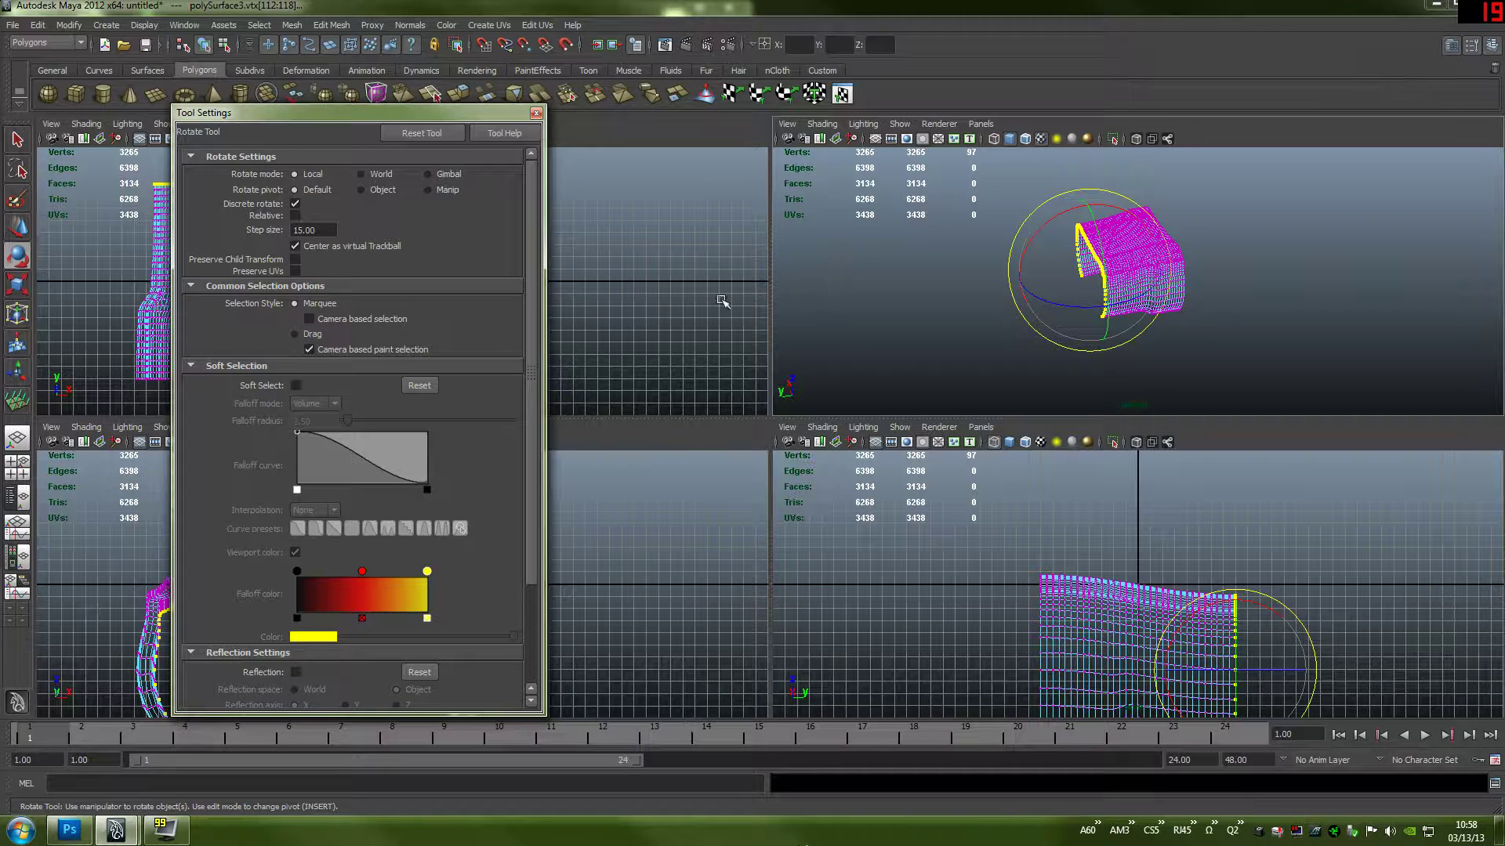
{"action": "key", "text": "r"}
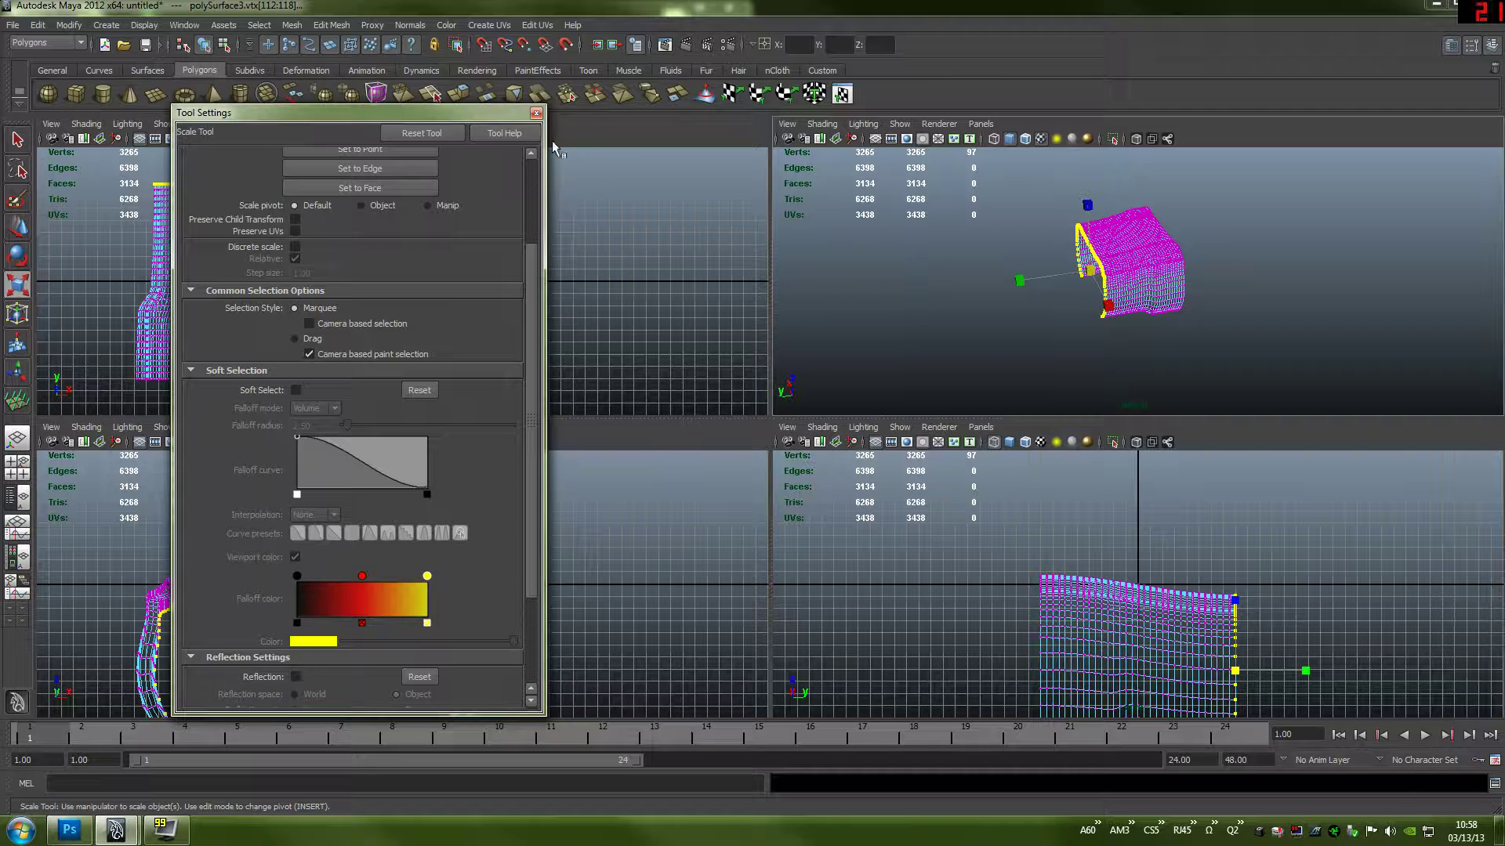
{"action": "left_click_drag", "start_coordinate": [511, 115], "coordinate": [479, 113]}
{"action": "left_click", "coordinate": [506, 112]}
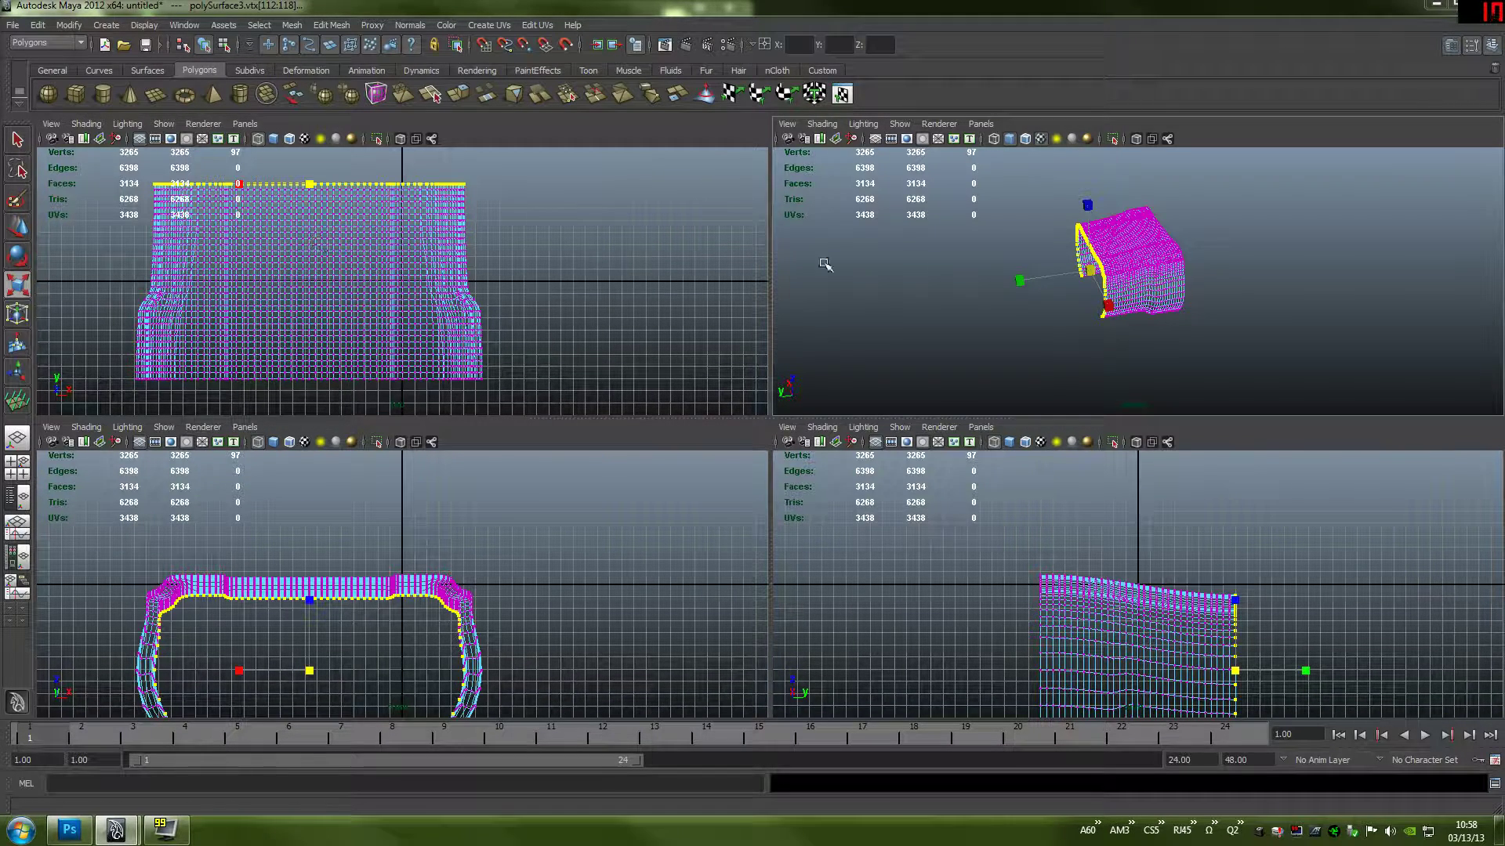
- Select the whole combined mesh, center its pivot, stretch it along its Y axis with the Scale tool, and deselect it
{"action": "right_click_drag", "start_coordinate": [1128, 242], "coordinate": [1185, 227]}
{"action": "key", "text": "space"}
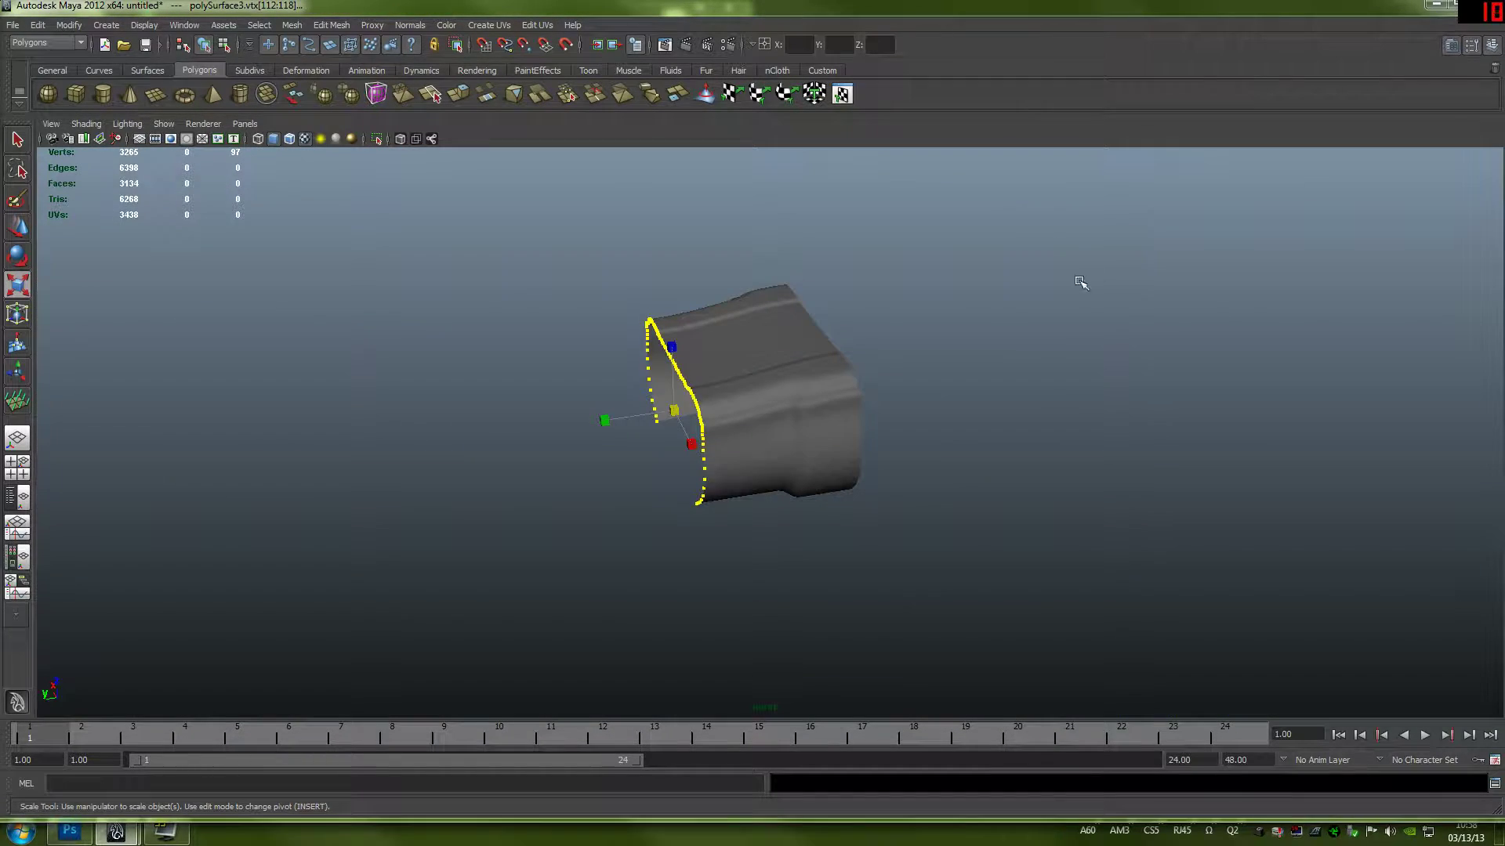
{"action": "scroll", "coordinate": [811, 350], "scroll_direction": "up", "scroll_amount": 3}
{"action": "right_click_drag", "start_coordinate": [795, 336], "coordinate": [833, 318]}
{"action": "left_click", "coordinate": [823, 315]}
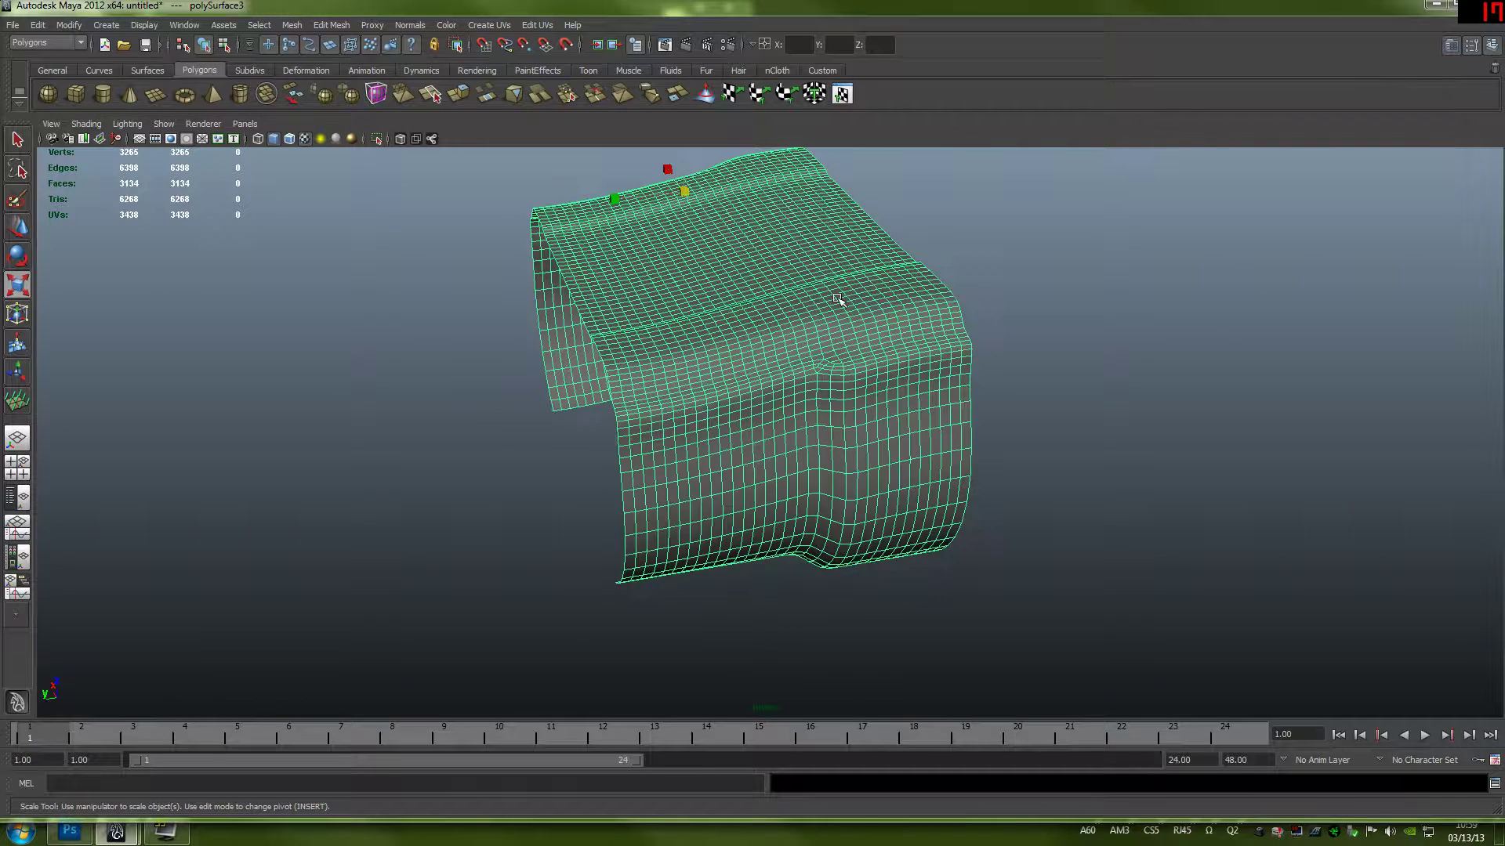
{"action": "scroll", "coordinate": [760, 311], "scroll_direction": "down", "scroll_amount": 3}
{"action": "left_click", "coordinate": [110, 25]}
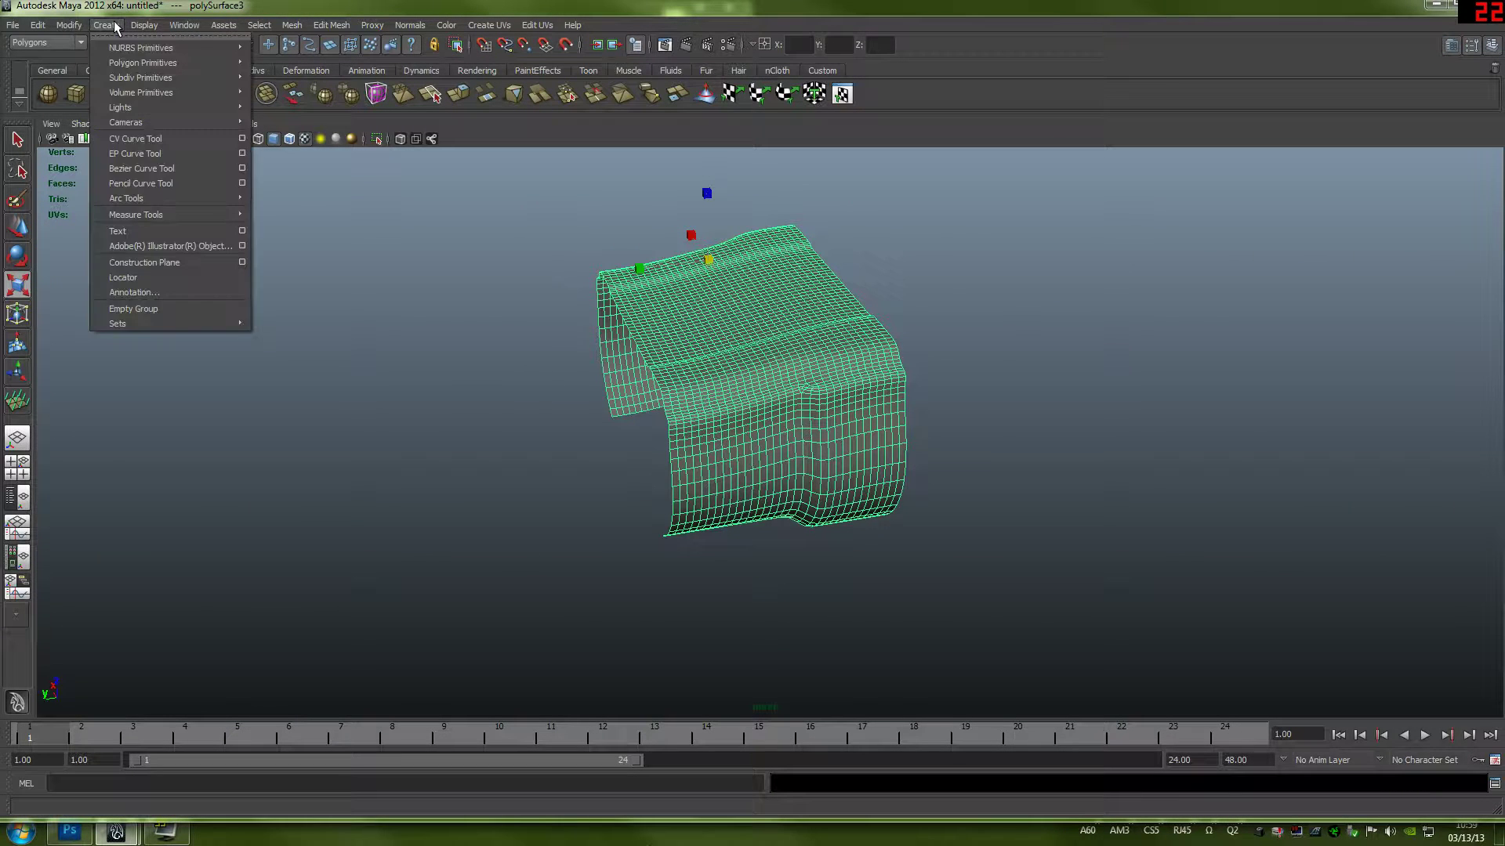
{"action": "left_click", "coordinate": [149, 168]}
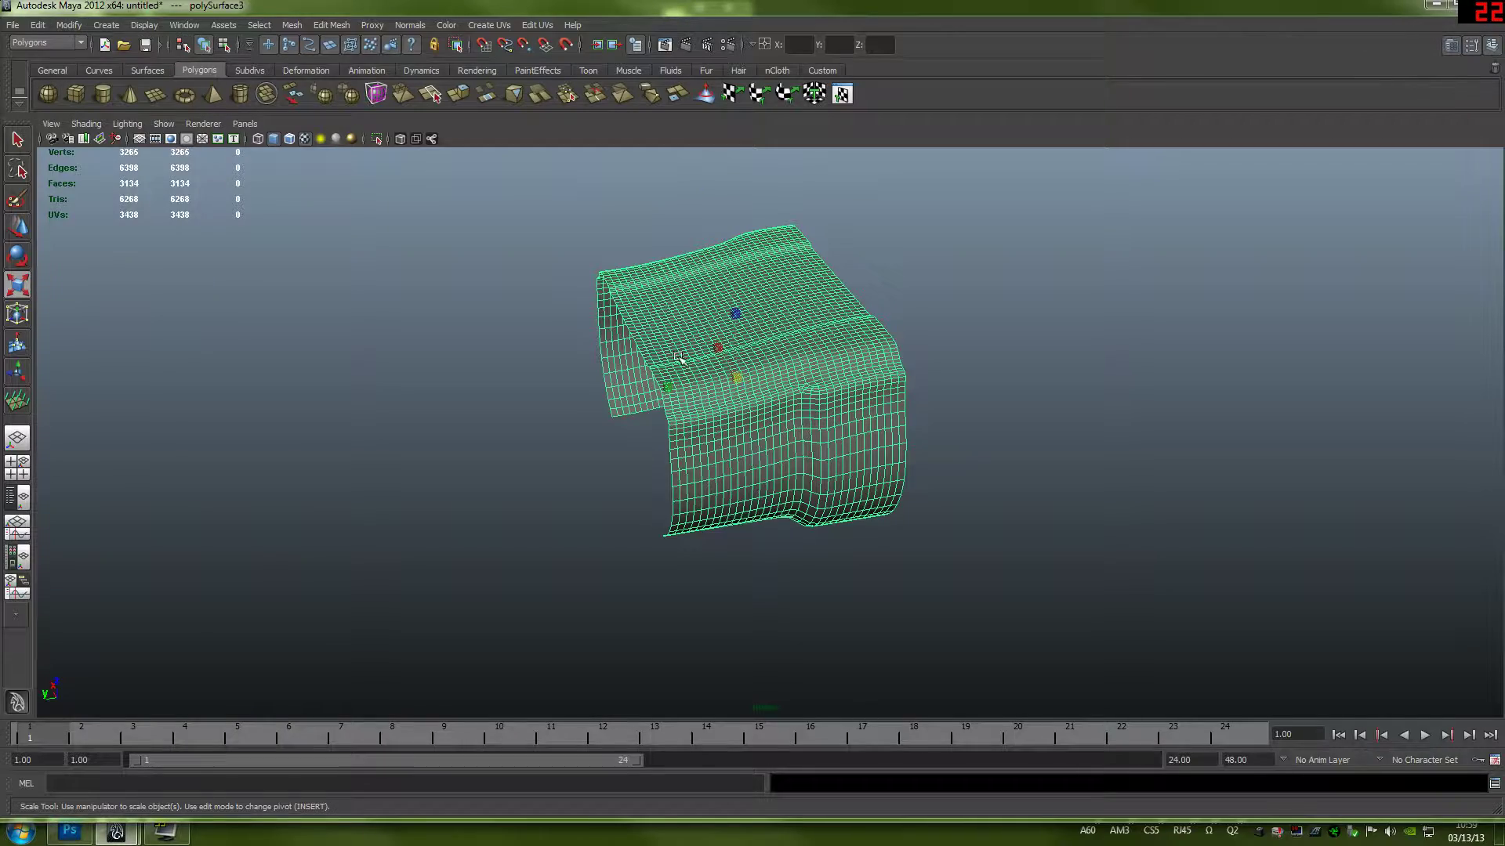
{"action": "left_click_drag", "start_coordinate": [673, 392], "coordinate": [604, 388]}
{"action": "left_click", "coordinate": [1126, 375]}
- Inspect the stretched shell from several sides, checking the smoothness of its side bulges, top surface and open ends
{"action": "scroll", "coordinate": [829, 405], "scroll_direction": "down", "scroll_amount": 6}
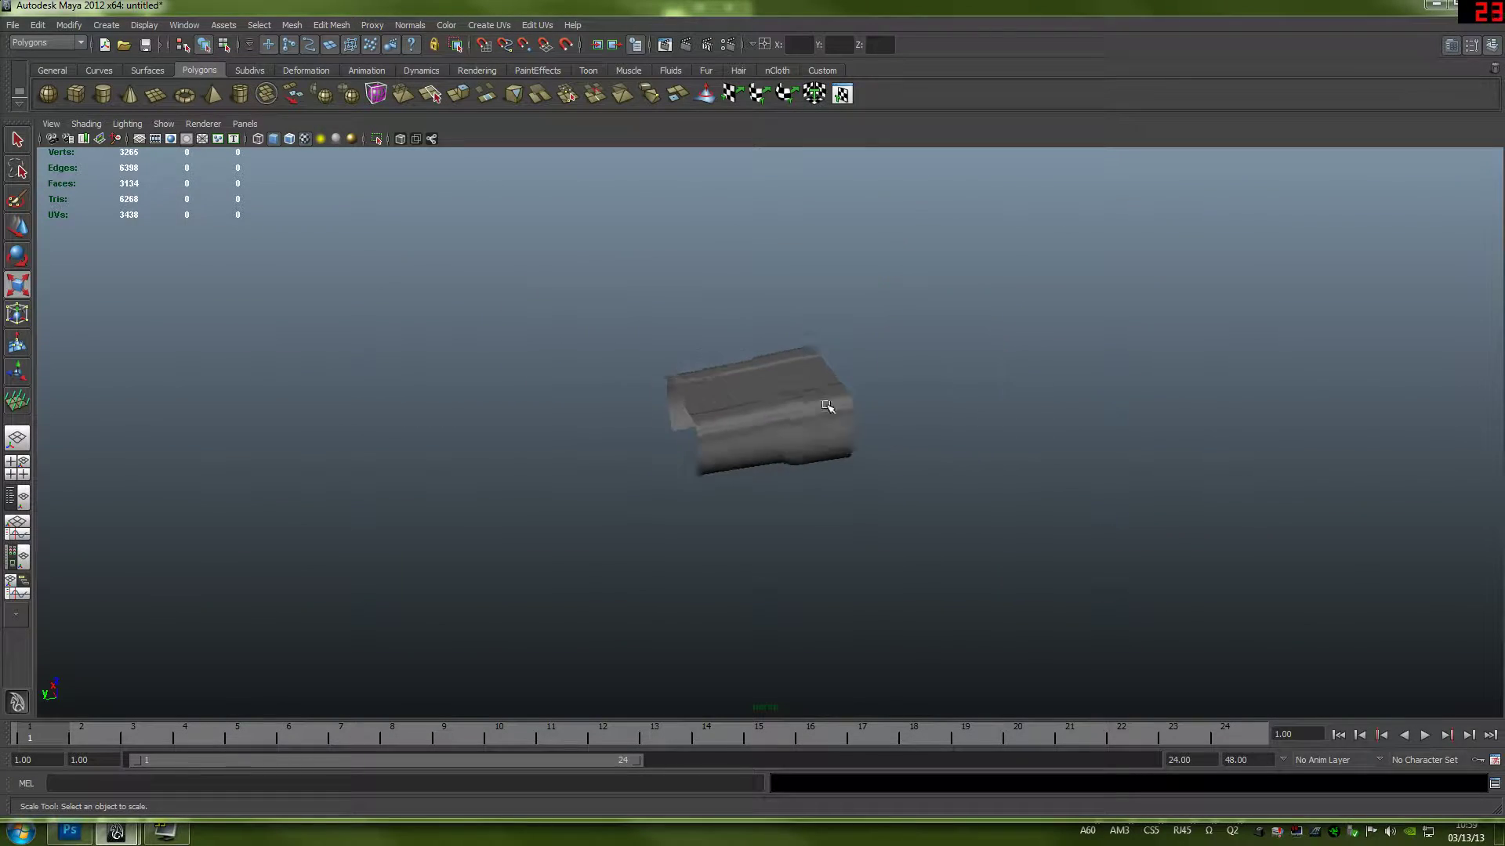
{"action": "scroll", "coordinate": [828, 405], "scroll_direction": "up", "scroll_amount": 5}
{"action": "left_click_drag", "start_coordinate": [732, 326], "coordinate": [834, 479], "text": "alt"}
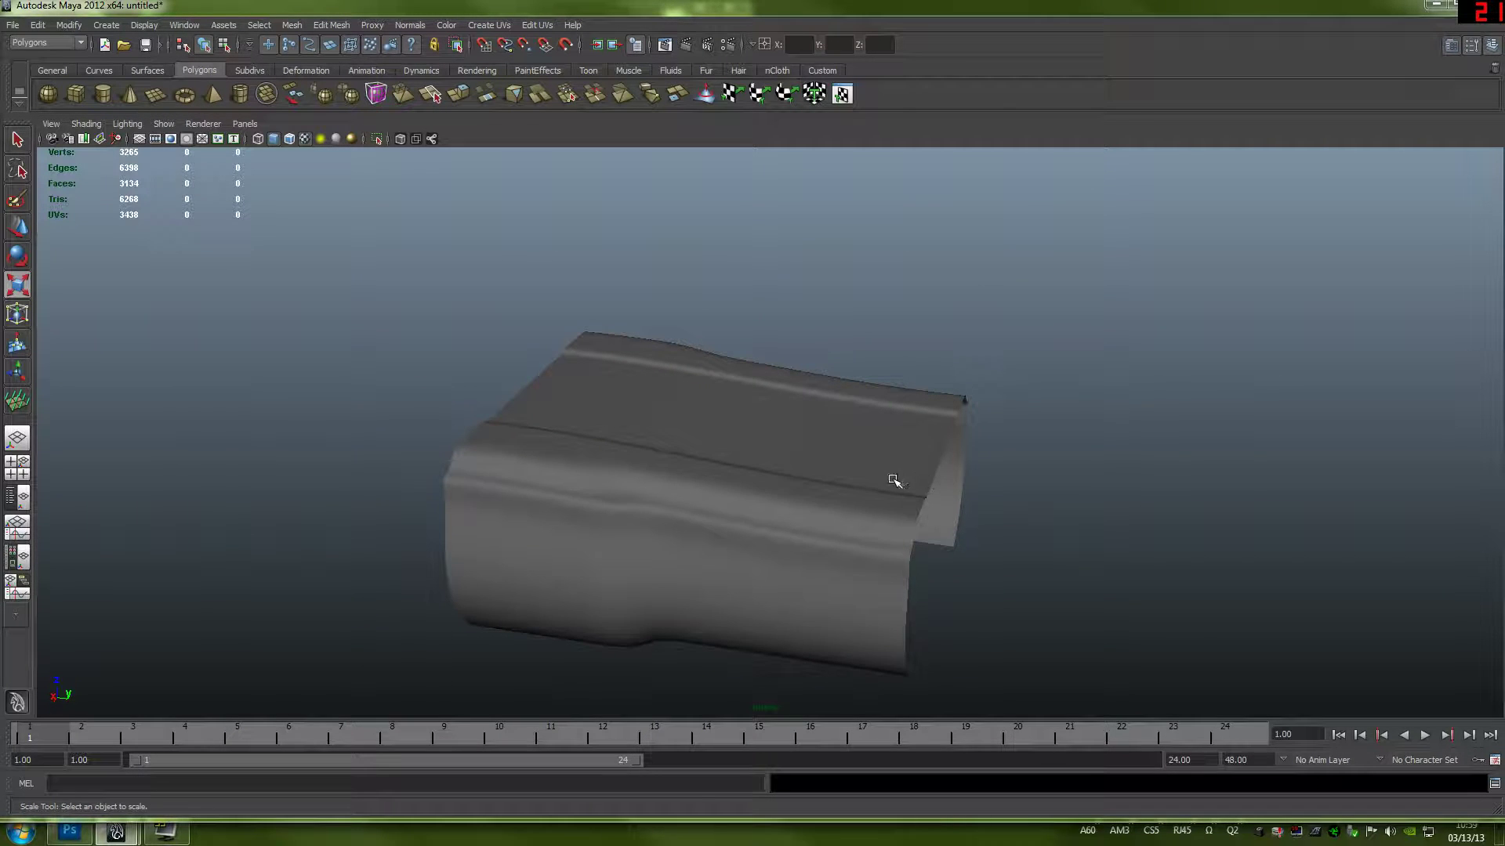
{"action": "left_click_drag", "start_coordinate": [866, 532], "coordinate": [864, 476], "text": "alt"}
{"action": "scroll", "coordinate": [863, 477], "scroll_direction": "up", "scroll_amount": 6}
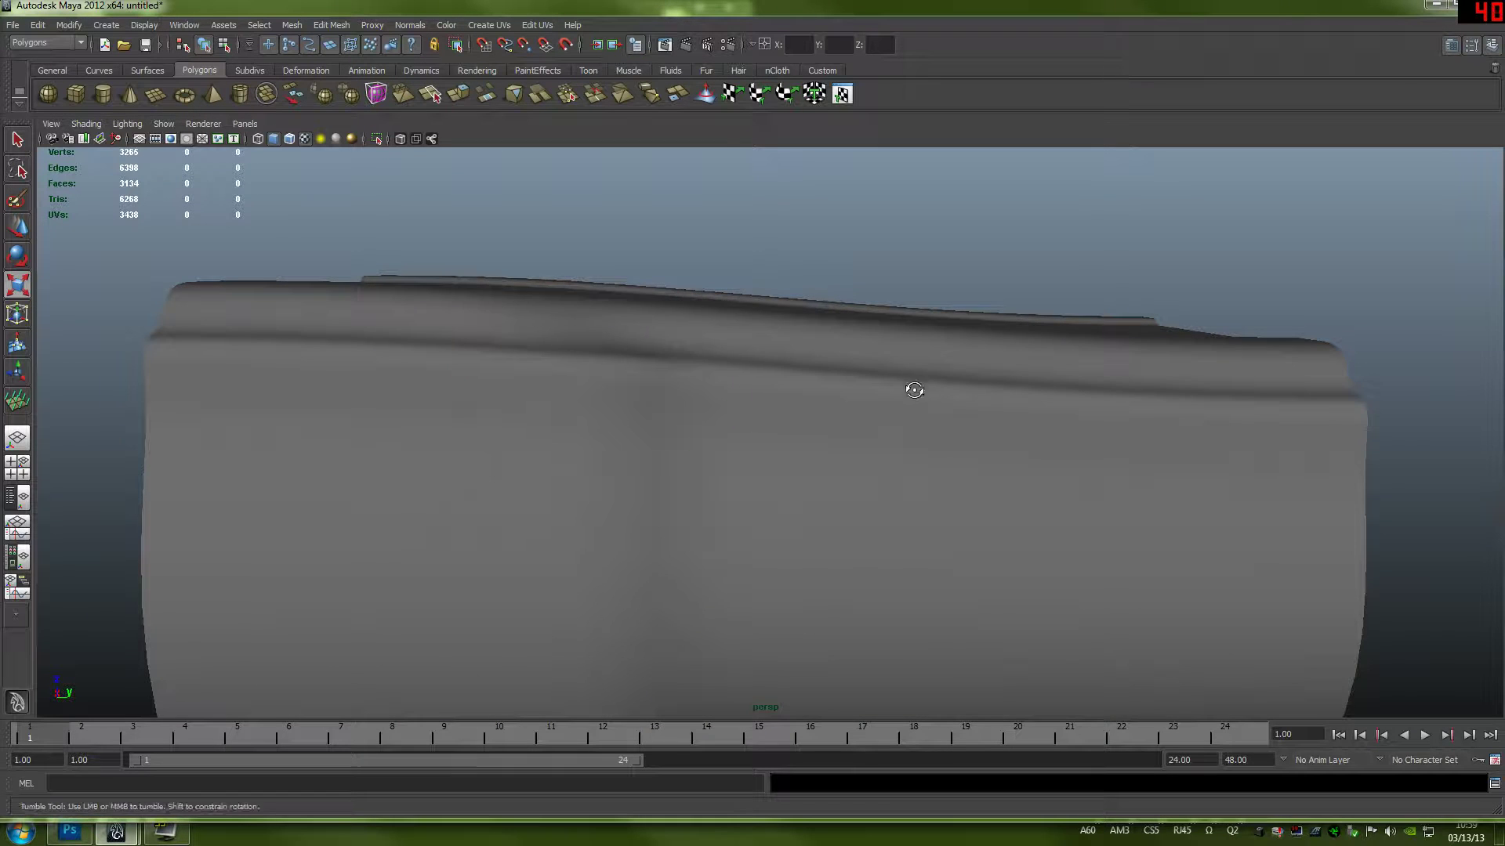
{"action": "left_click_drag", "start_coordinate": [979, 375], "coordinate": [750, 433], "text": "alt"}
{"action": "scroll", "coordinate": [778, 431], "scroll_direction": "down", "scroll_amount": 3}
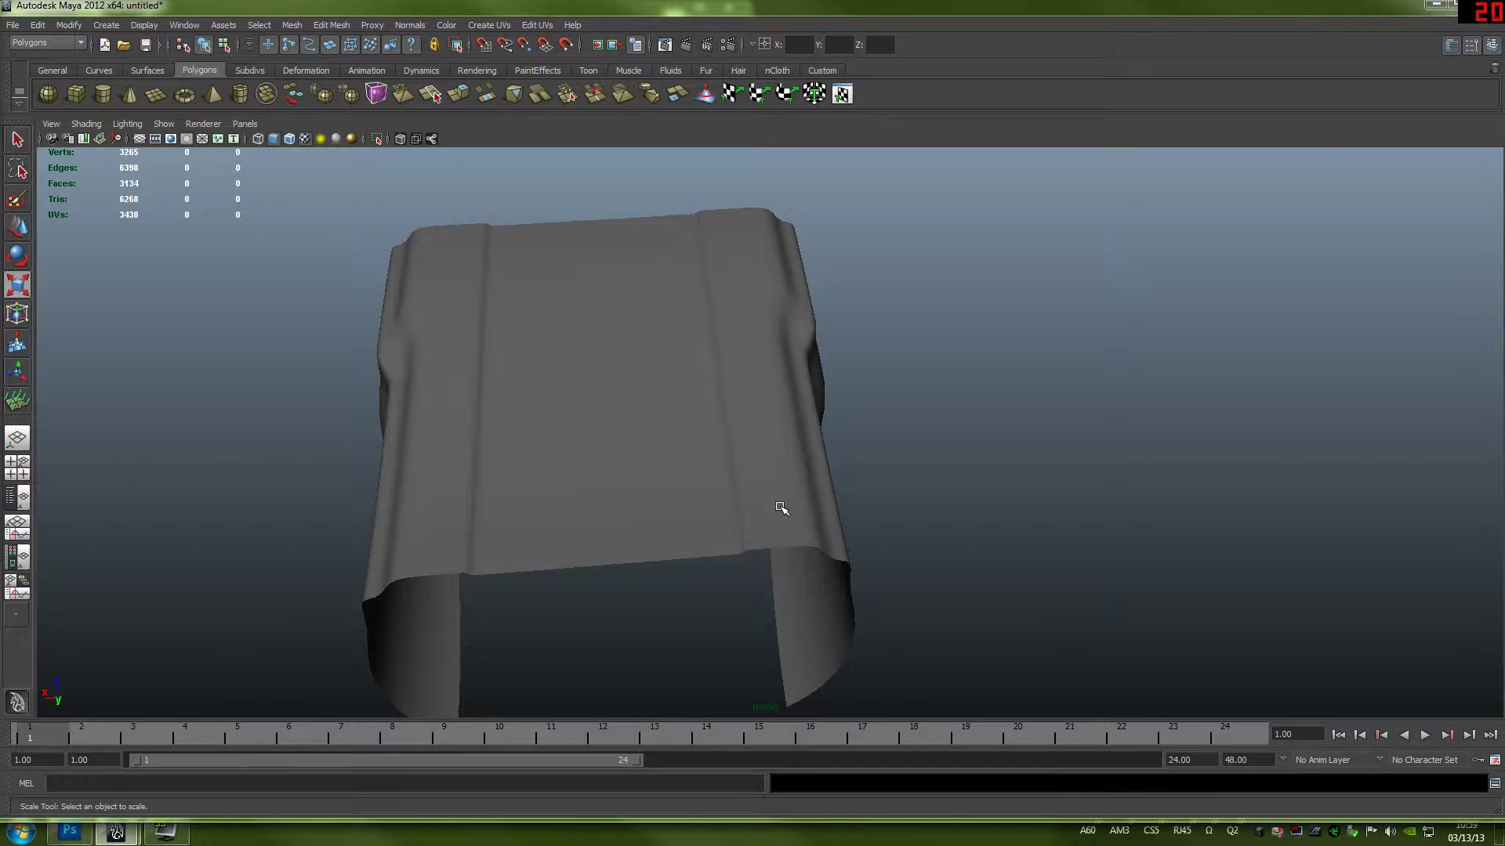
{"action": "left_click_drag", "start_coordinate": [782, 508], "coordinate": [656, 516], "text": "alt"}
{"action": "left_click_drag", "start_coordinate": [495, 433], "coordinate": [587, 467], "text": "alt"}
- Select the outermost row of vertices along one open end of the shell, at its positive Y side
{"action": "key", "text": "space"}
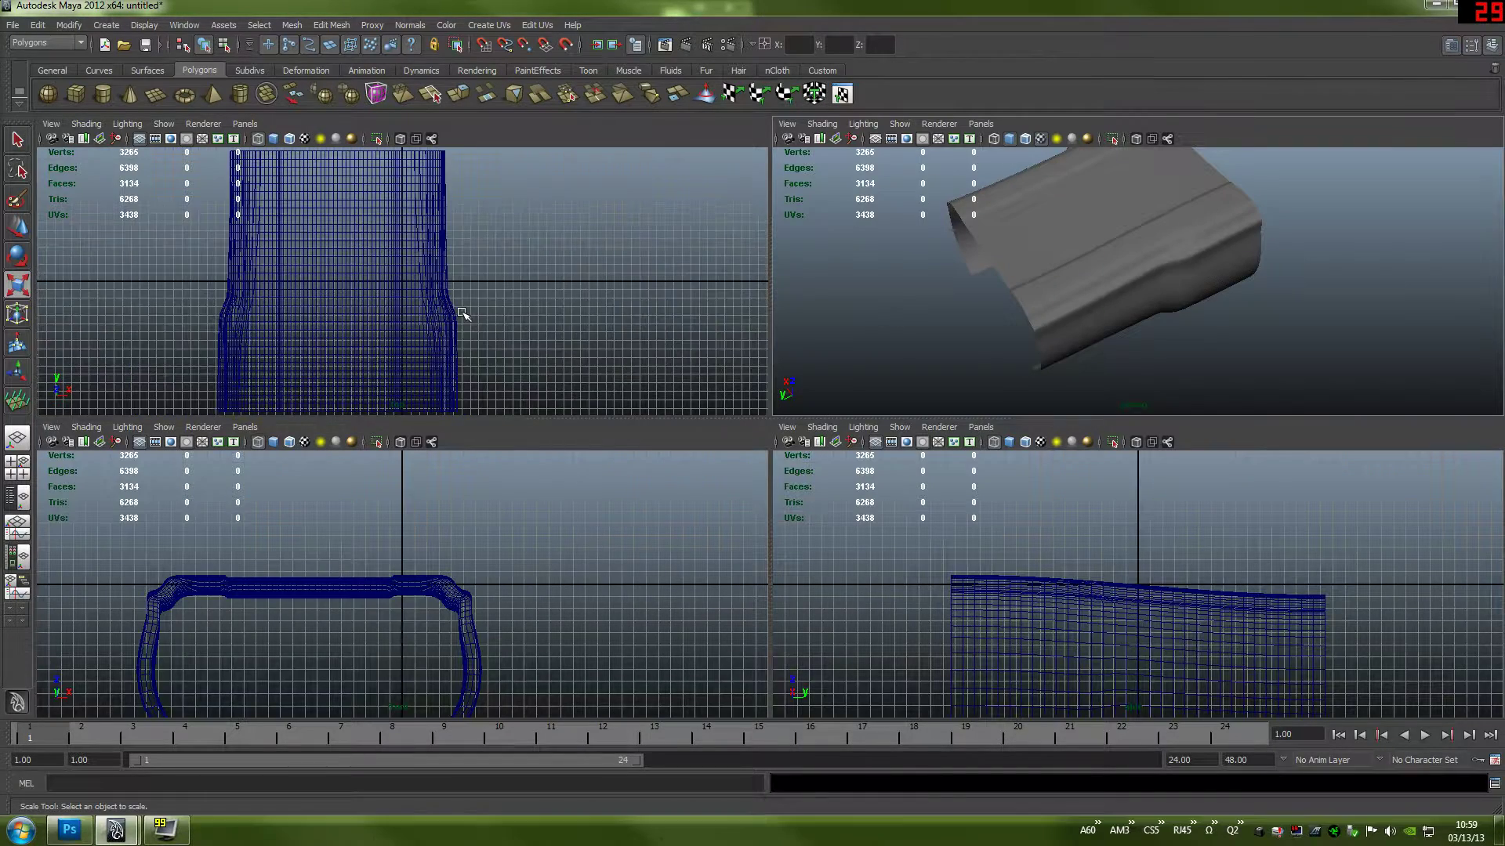
{"action": "right_click", "coordinate": [1089, 240]}
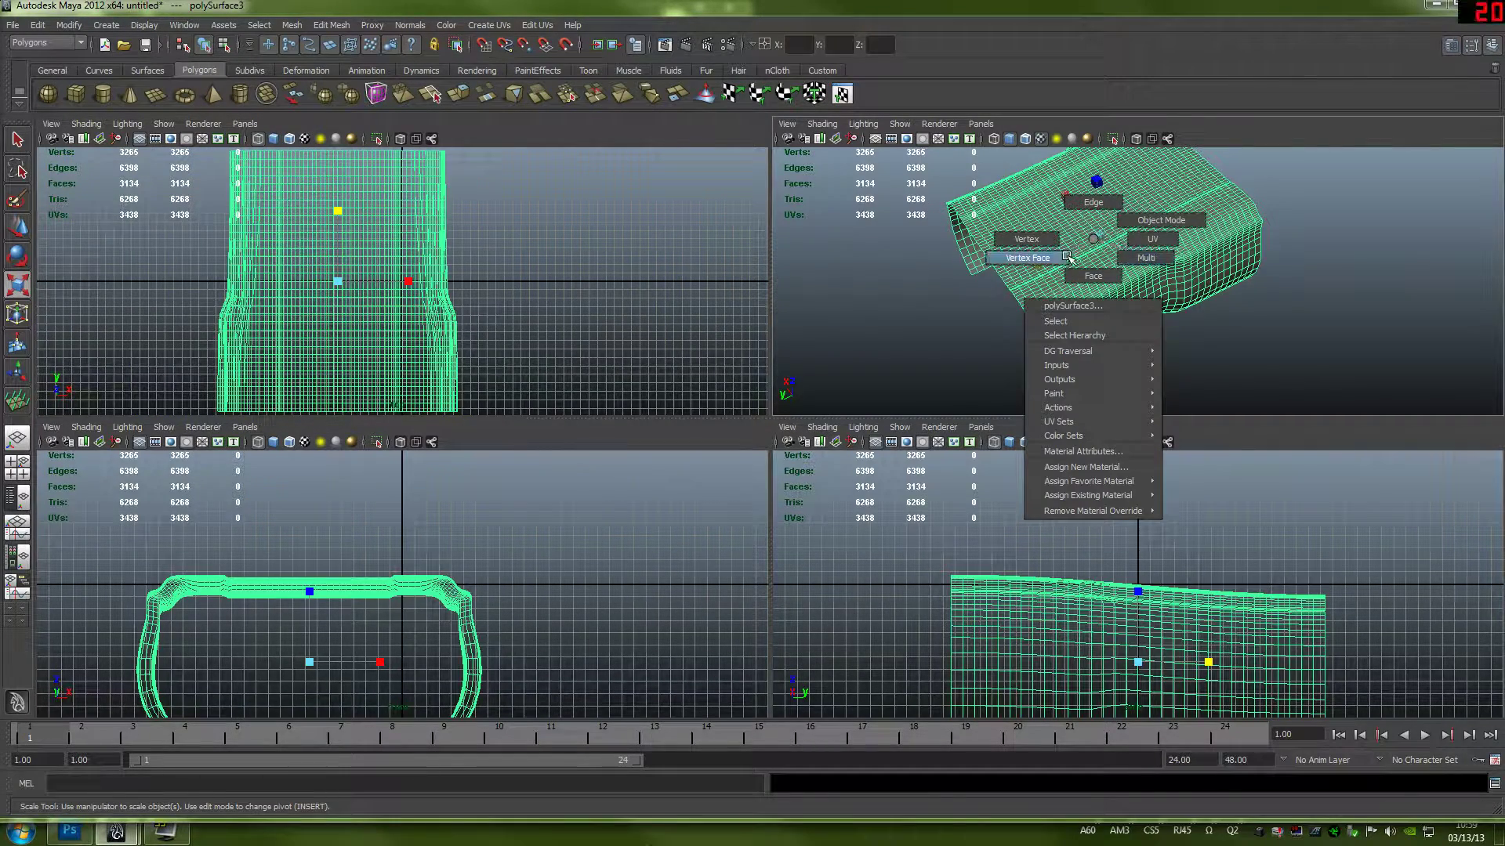
{"action": "left_click", "coordinate": [1027, 239]}
{"action": "middle_click_drag", "start_coordinate": [500, 209], "coordinate": [514, 297], "text": "alt"}
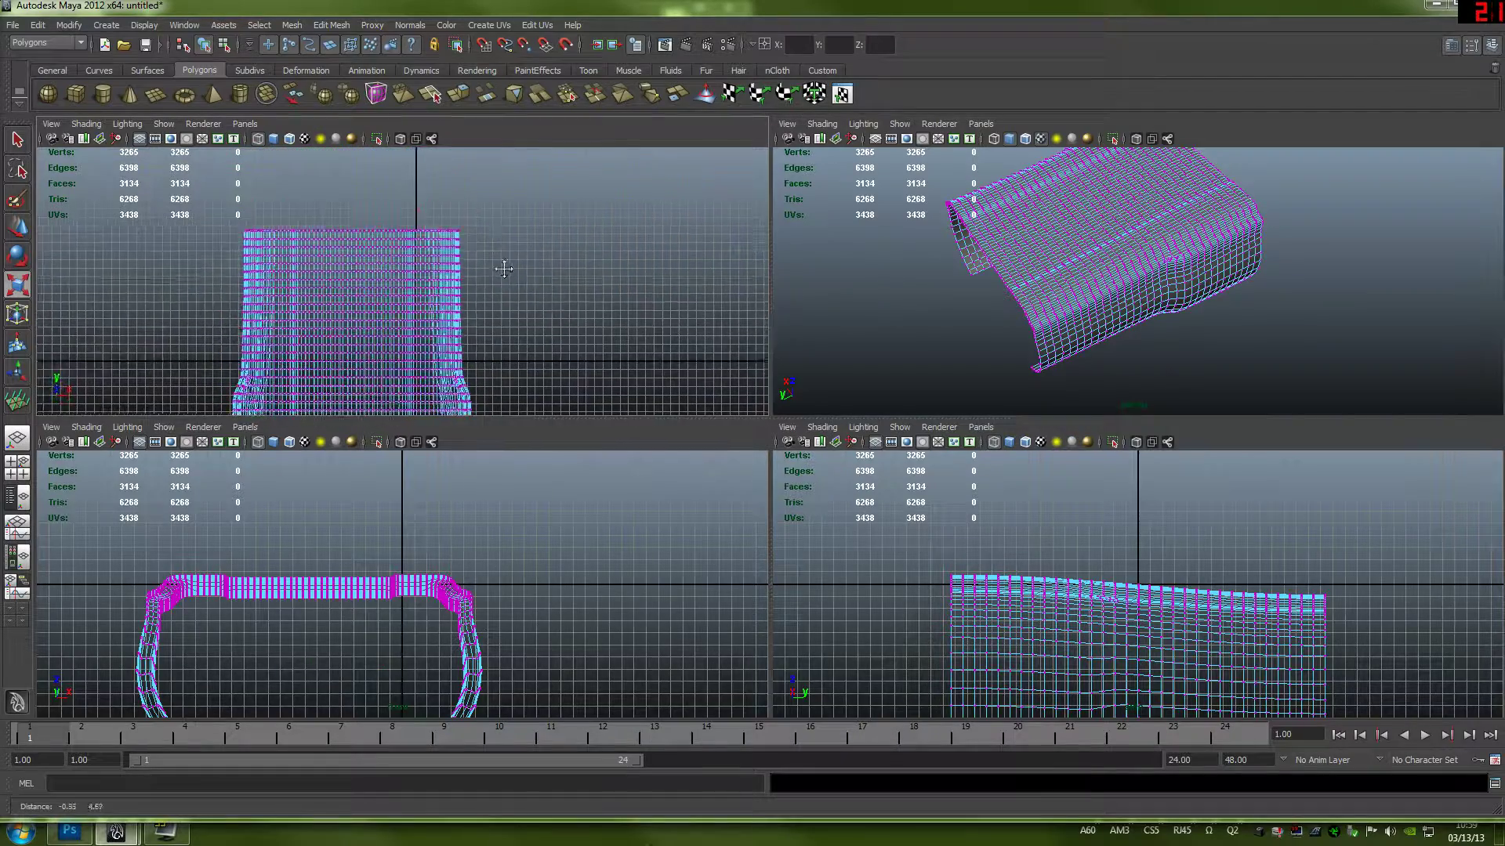
{"action": "left_click_drag", "start_coordinate": [188, 245], "coordinate": [188, 246]}
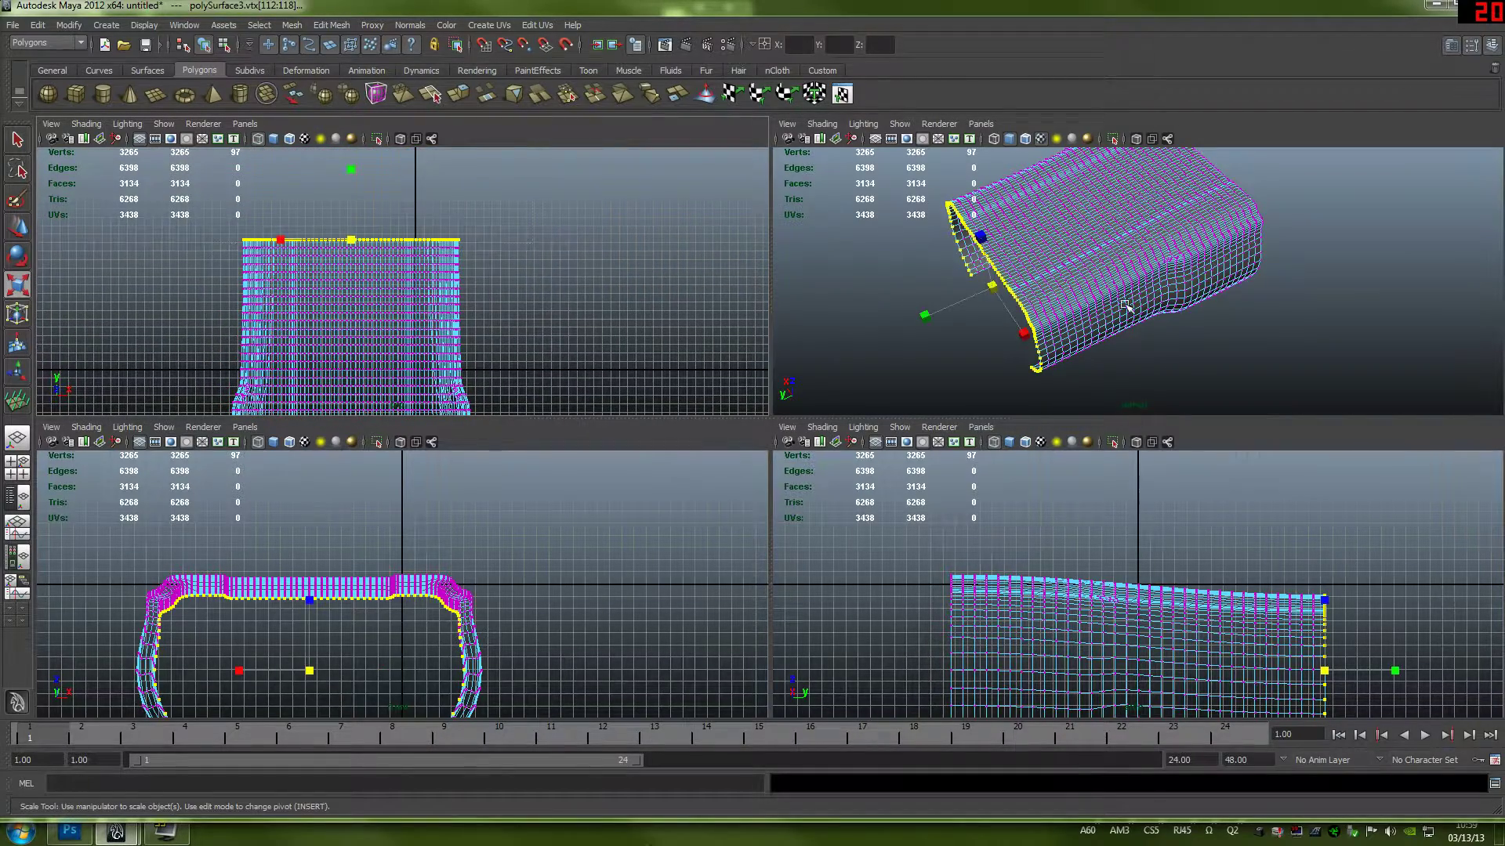
{"action": "key", "text": "space"}
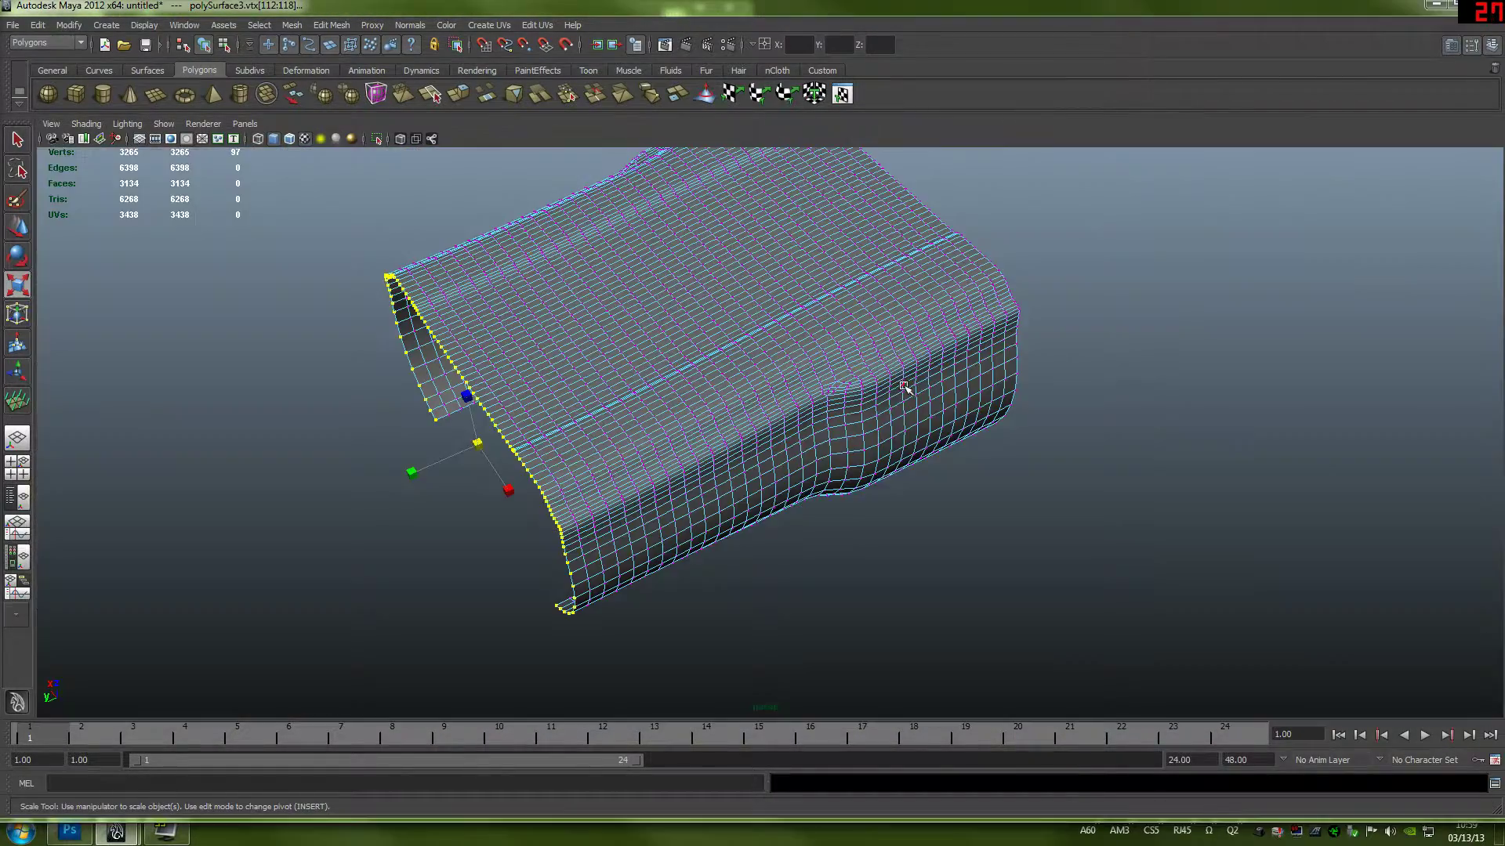
{"action": "scroll", "coordinate": [750, 421], "scroll_direction": "up", "scroll_amount": 3}
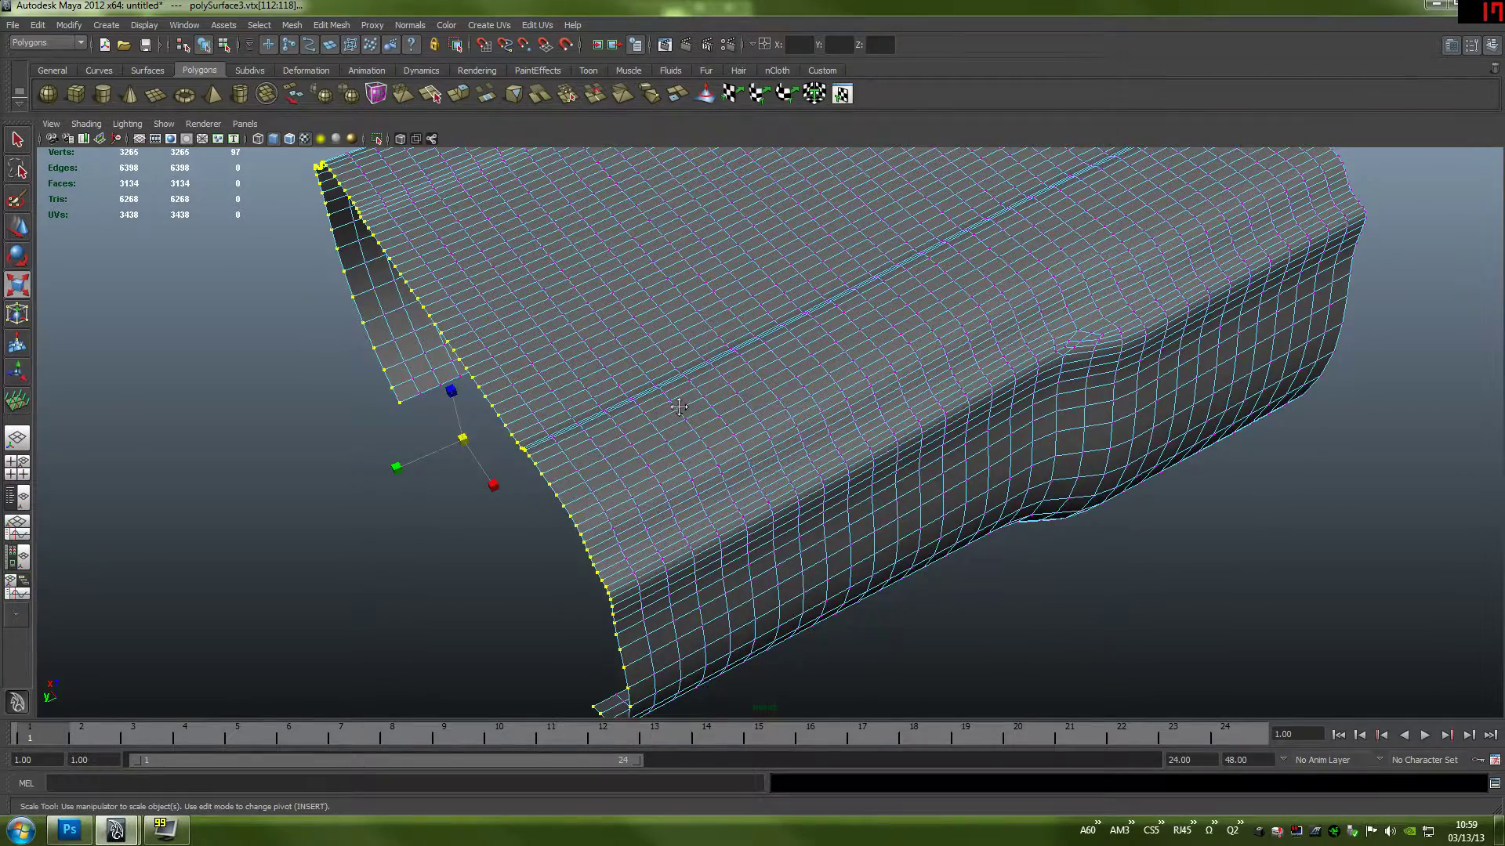
{"action": "middle_click_drag", "start_coordinate": [679, 407], "coordinate": [715, 329], "text": "alt"}
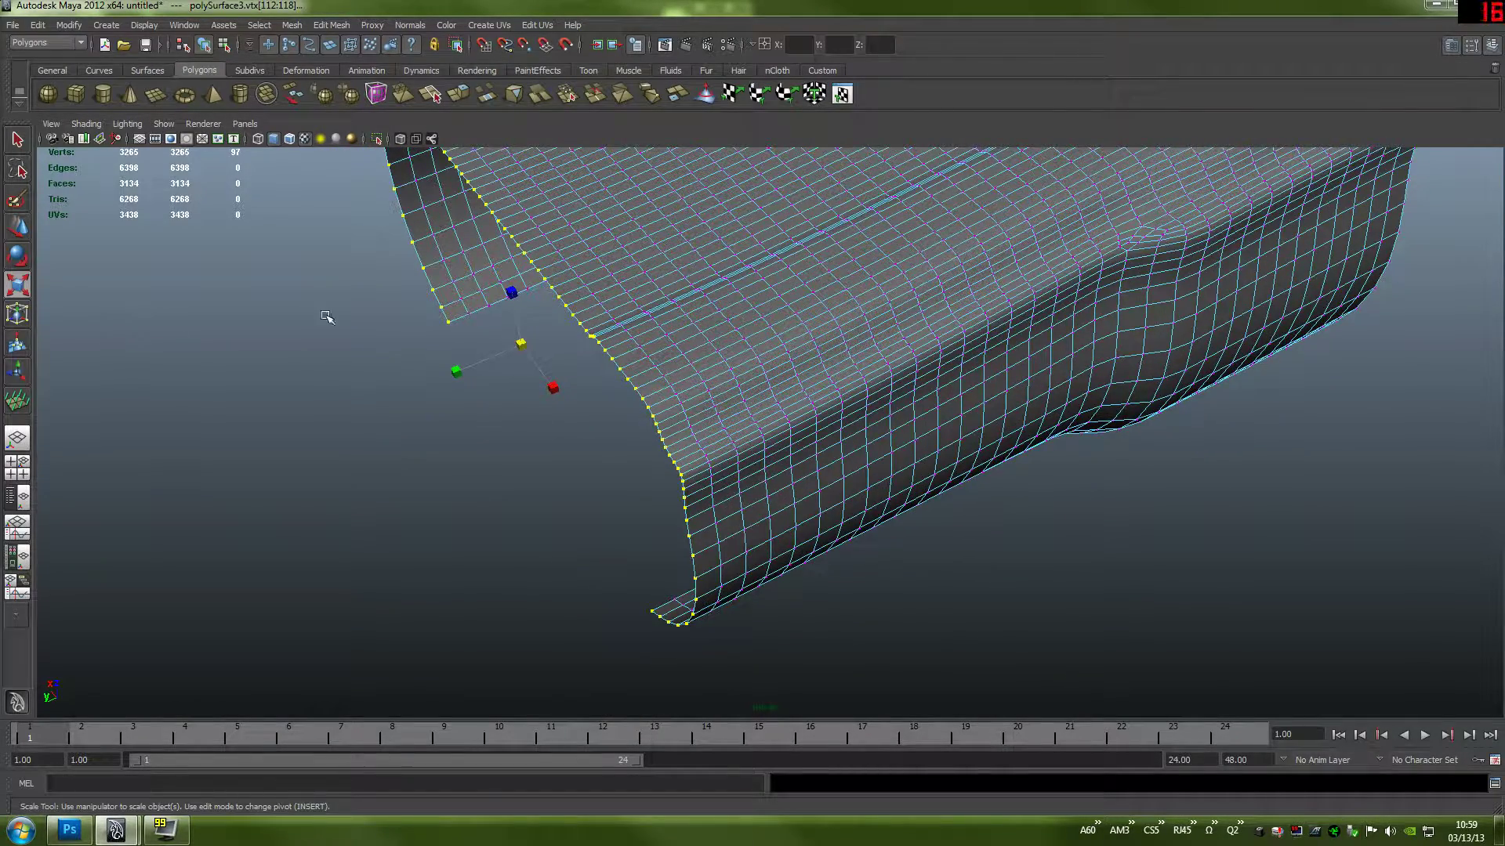
{"action": "left_click_drag", "start_coordinate": [933, 357], "coordinate": [850, 386], "text": "alt"}
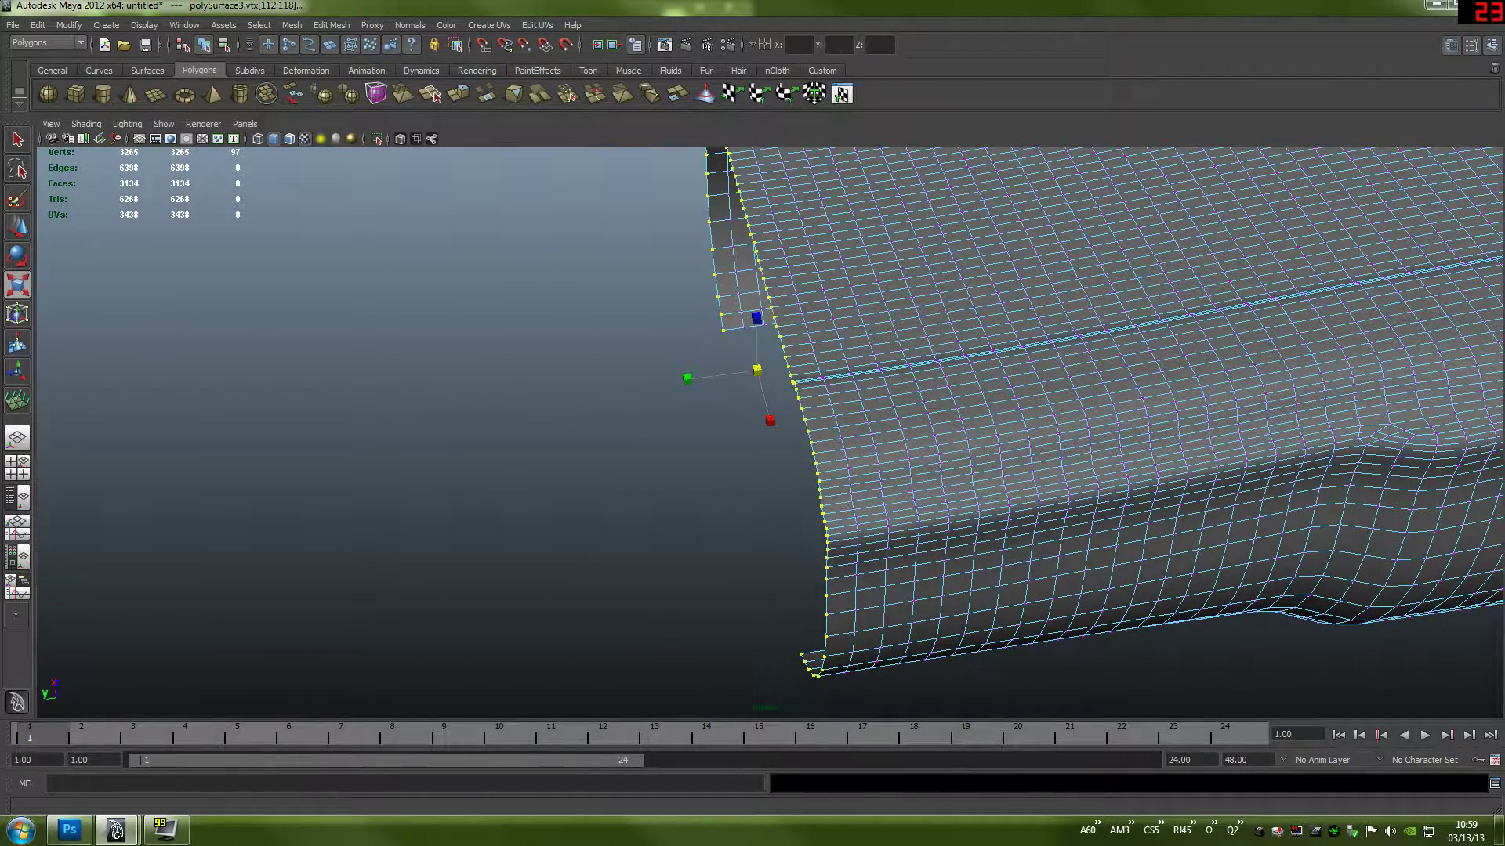
- Turn on soft selection with a falloff over several vertex rows and move the end row inward along Y
{"action": "key", "text": "b"}
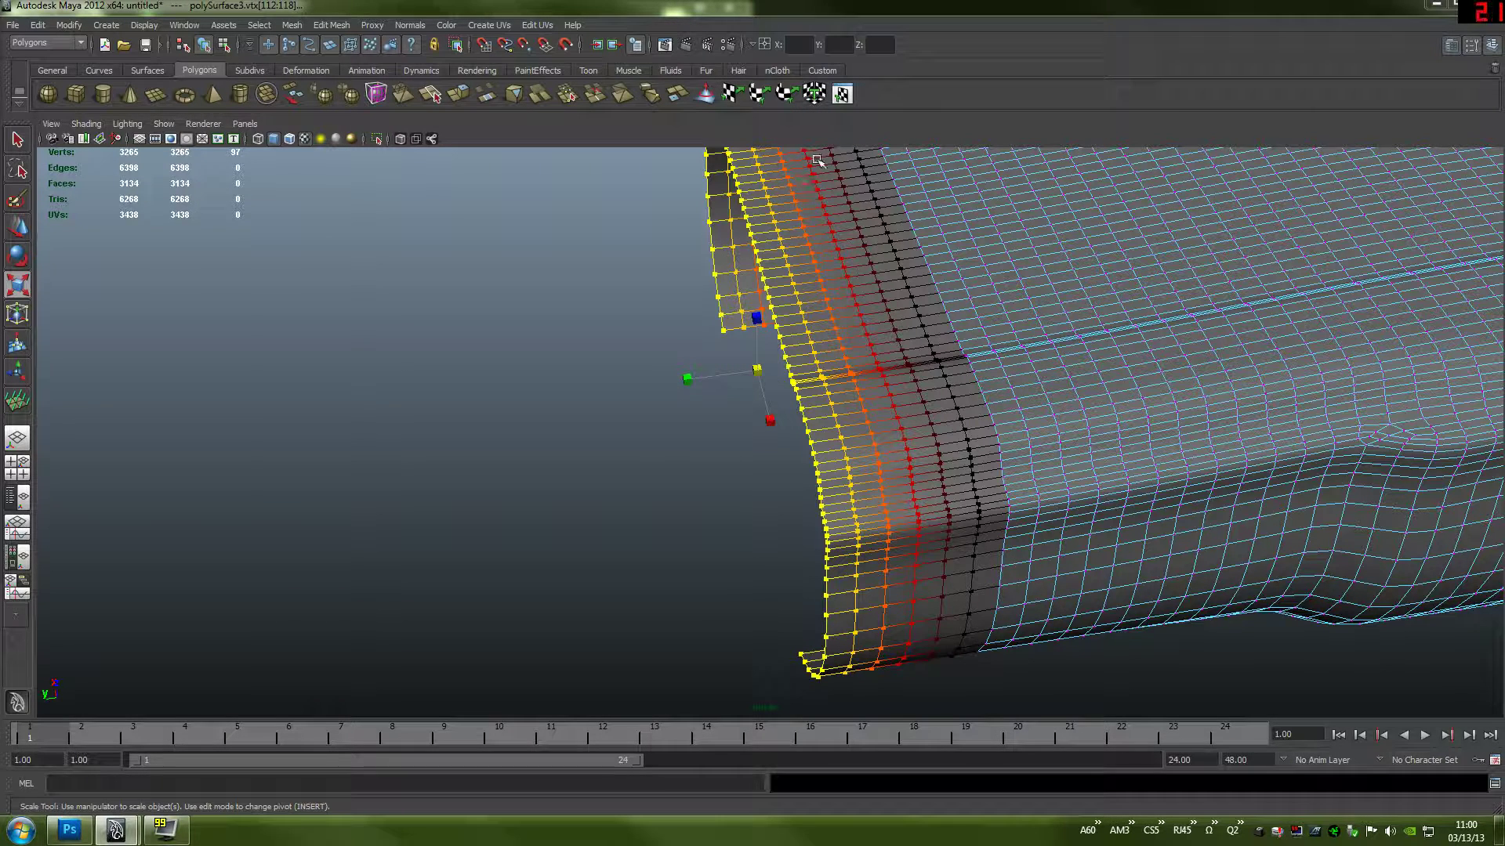
{"action": "left_click", "coordinate": [537, 413]}
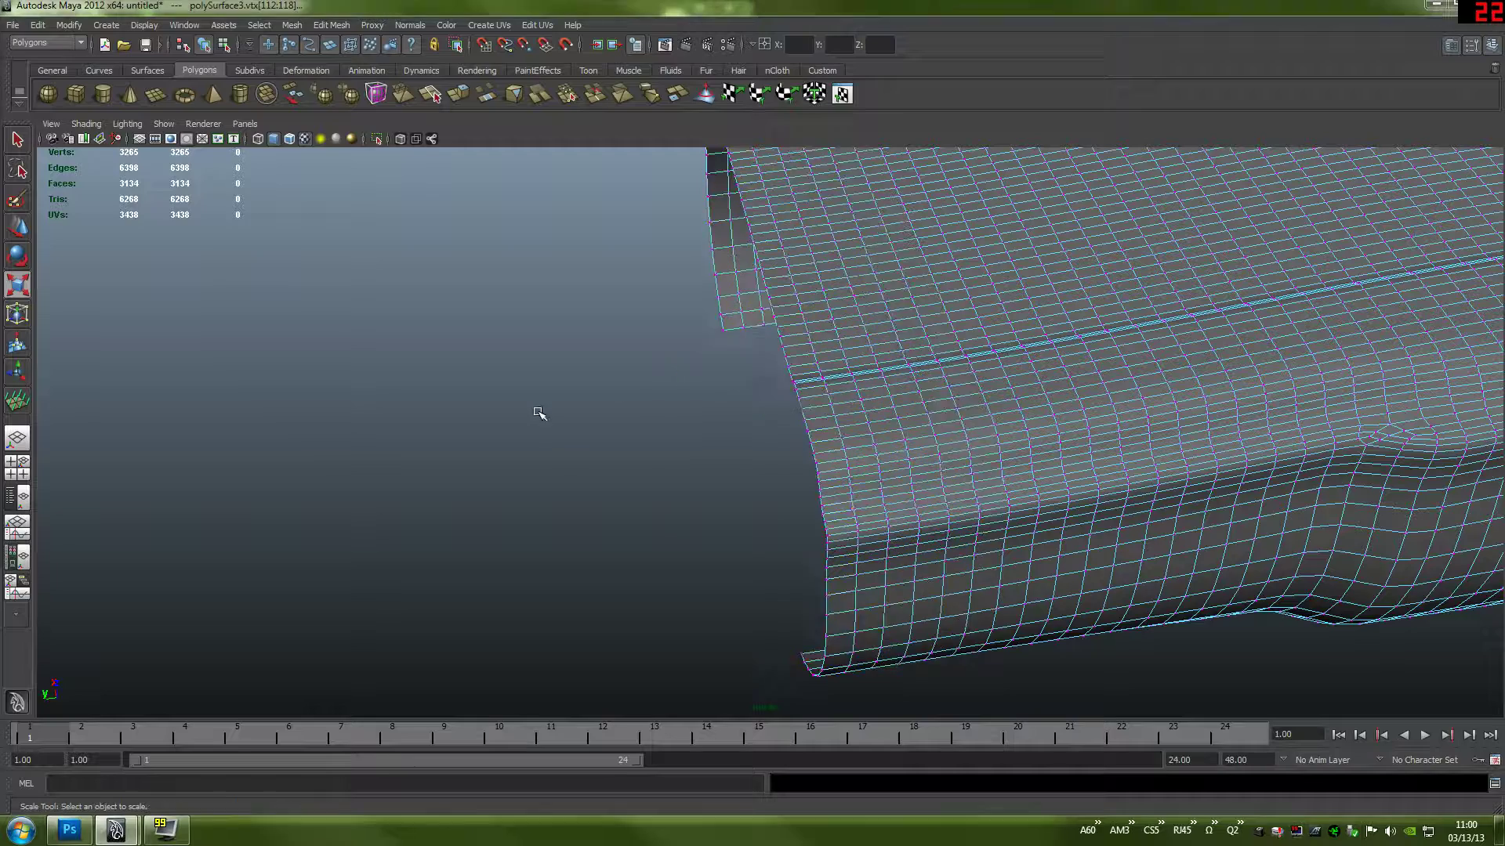
{"action": "key", "text": "ctrl+z"}
{"action": "key", "text": "w"}
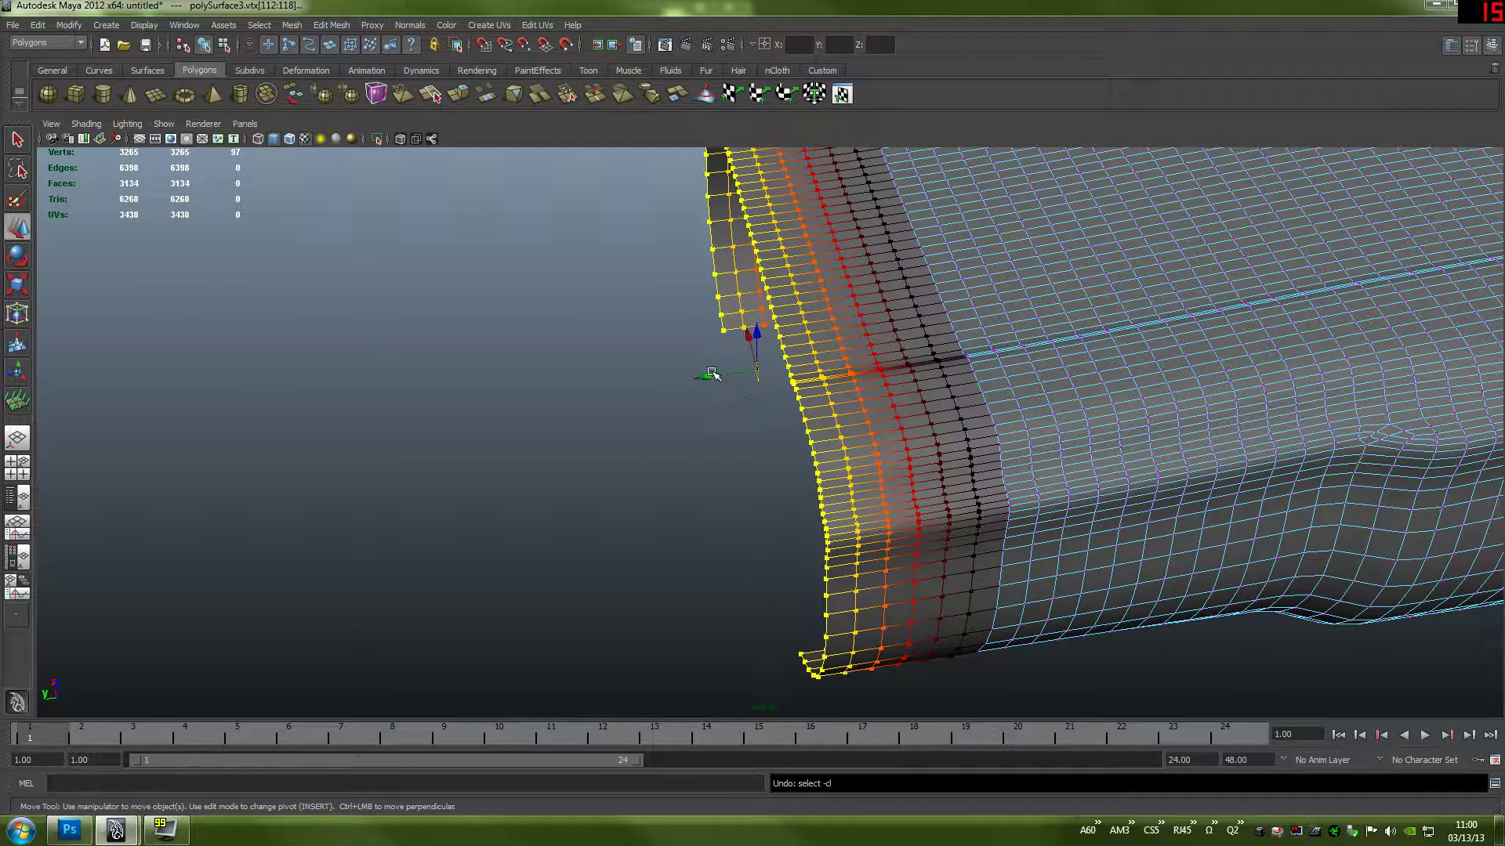
{"action": "left_click_drag", "start_coordinate": [713, 374], "coordinate": [779, 363]}
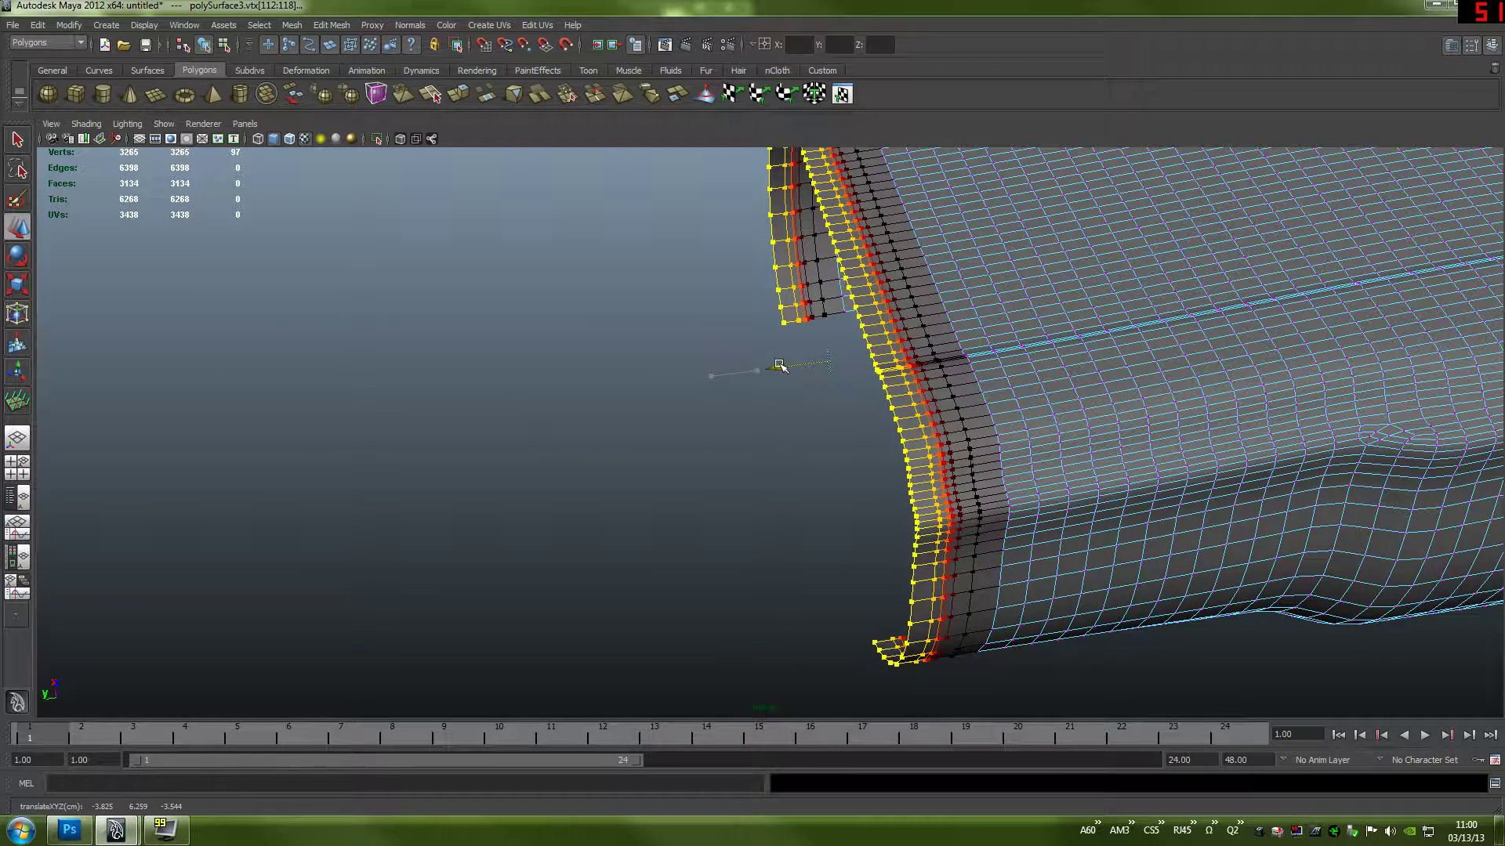
{"action": "key", "text": "ctrl+z"}
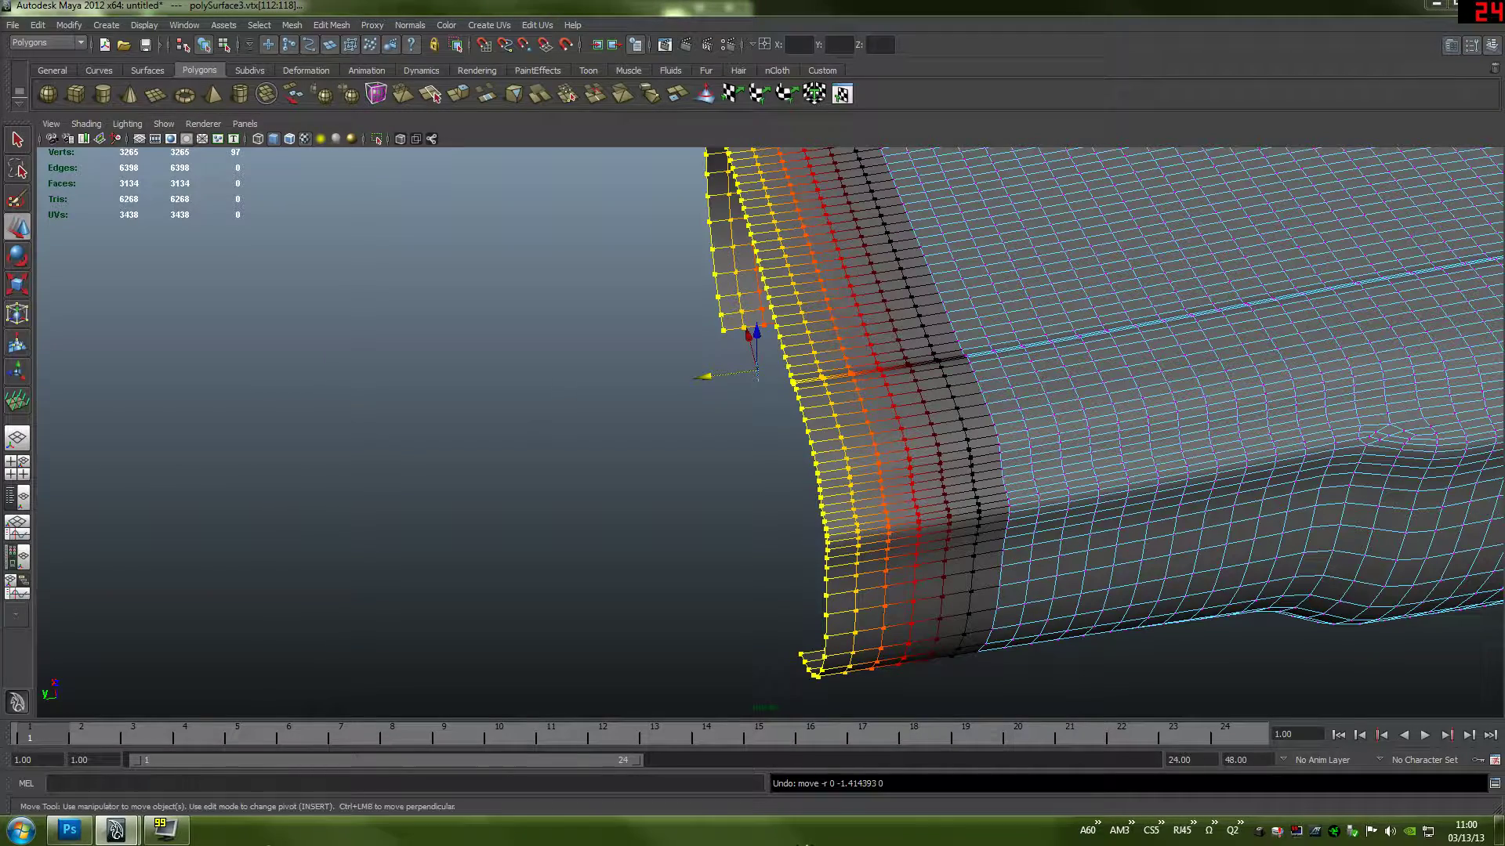
{"action": "left_click_drag", "start_coordinate": [711, 379], "coordinate": [785, 377]}
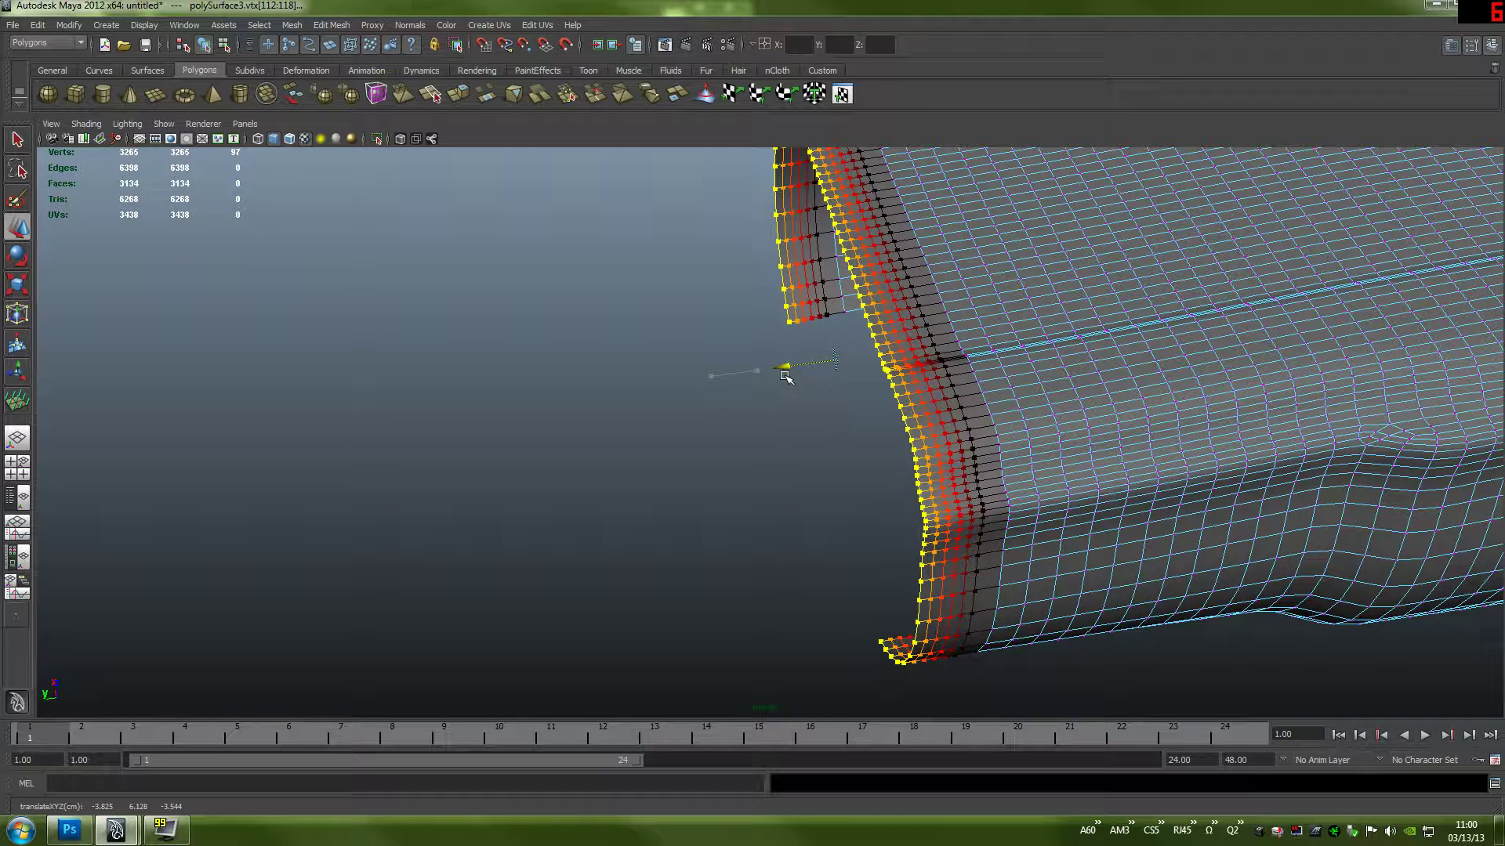
- Scale the soft-selected end inward in height and width to taper it, then return to object mode and deselect the mesh
{"action": "key", "text": "r"}
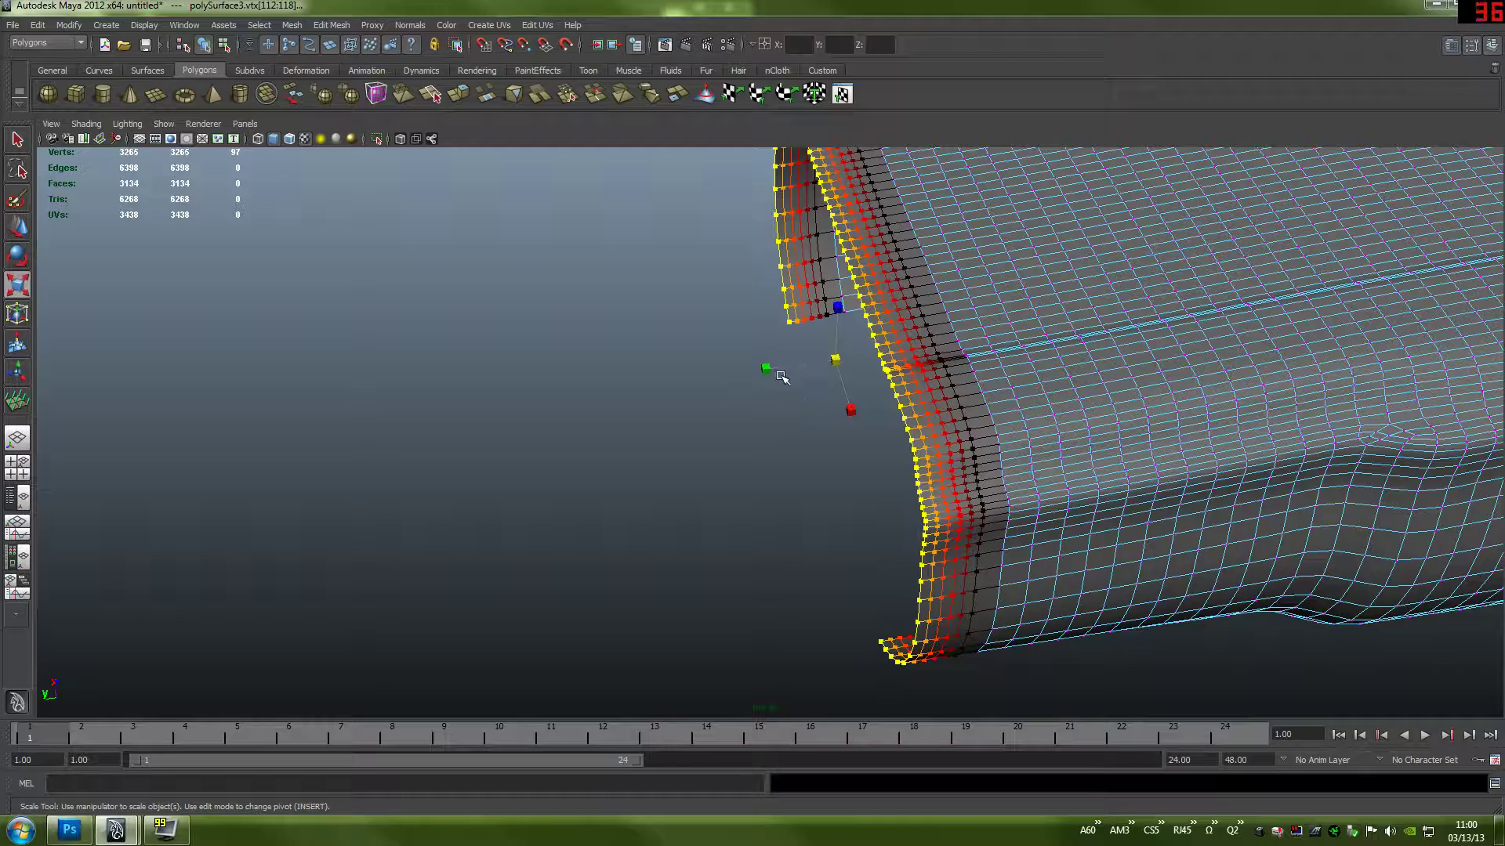
{"action": "left_click_drag", "start_coordinate": [781, 377], "coordinate": [783, 379]}
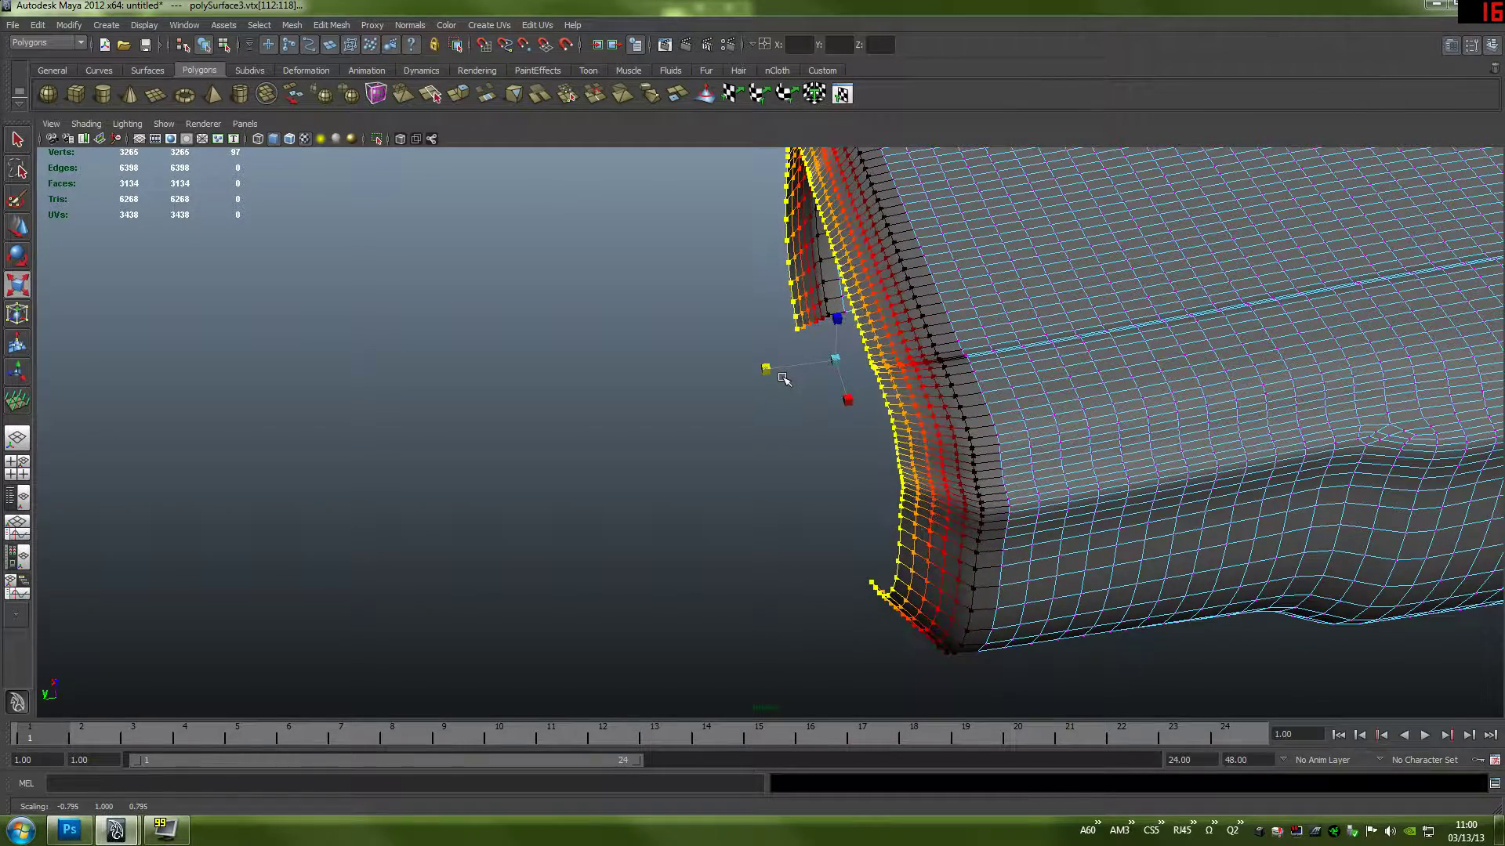
{"action": "key", "text": "ctrl+z"}
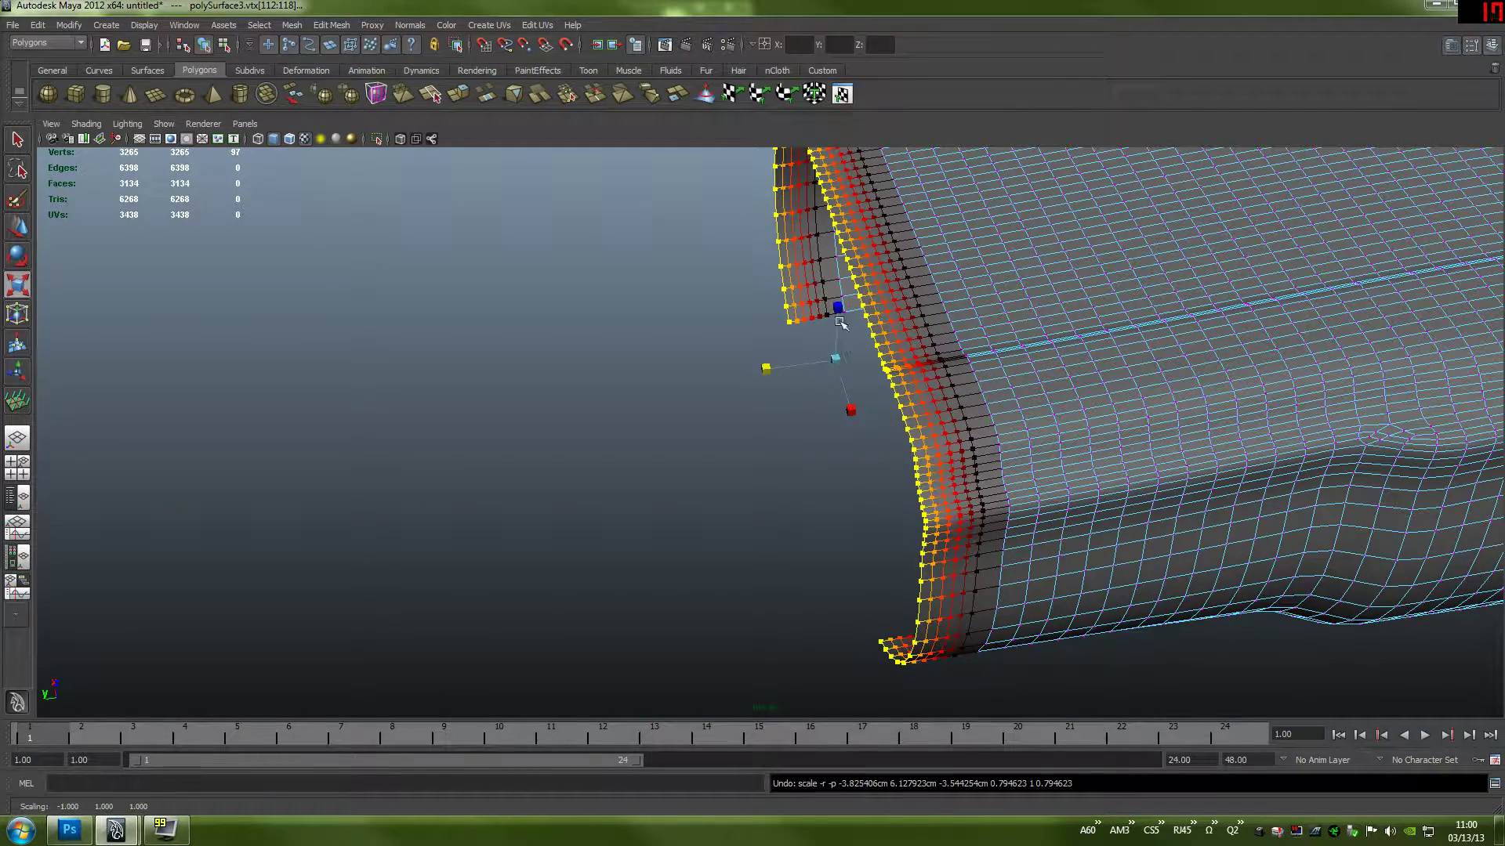
{"action": "left_click_drag", "start_coordinate": [840, 322], "coordinate": [851, 407]}
{"action": "right_click", "coordinate": [936, 350]}
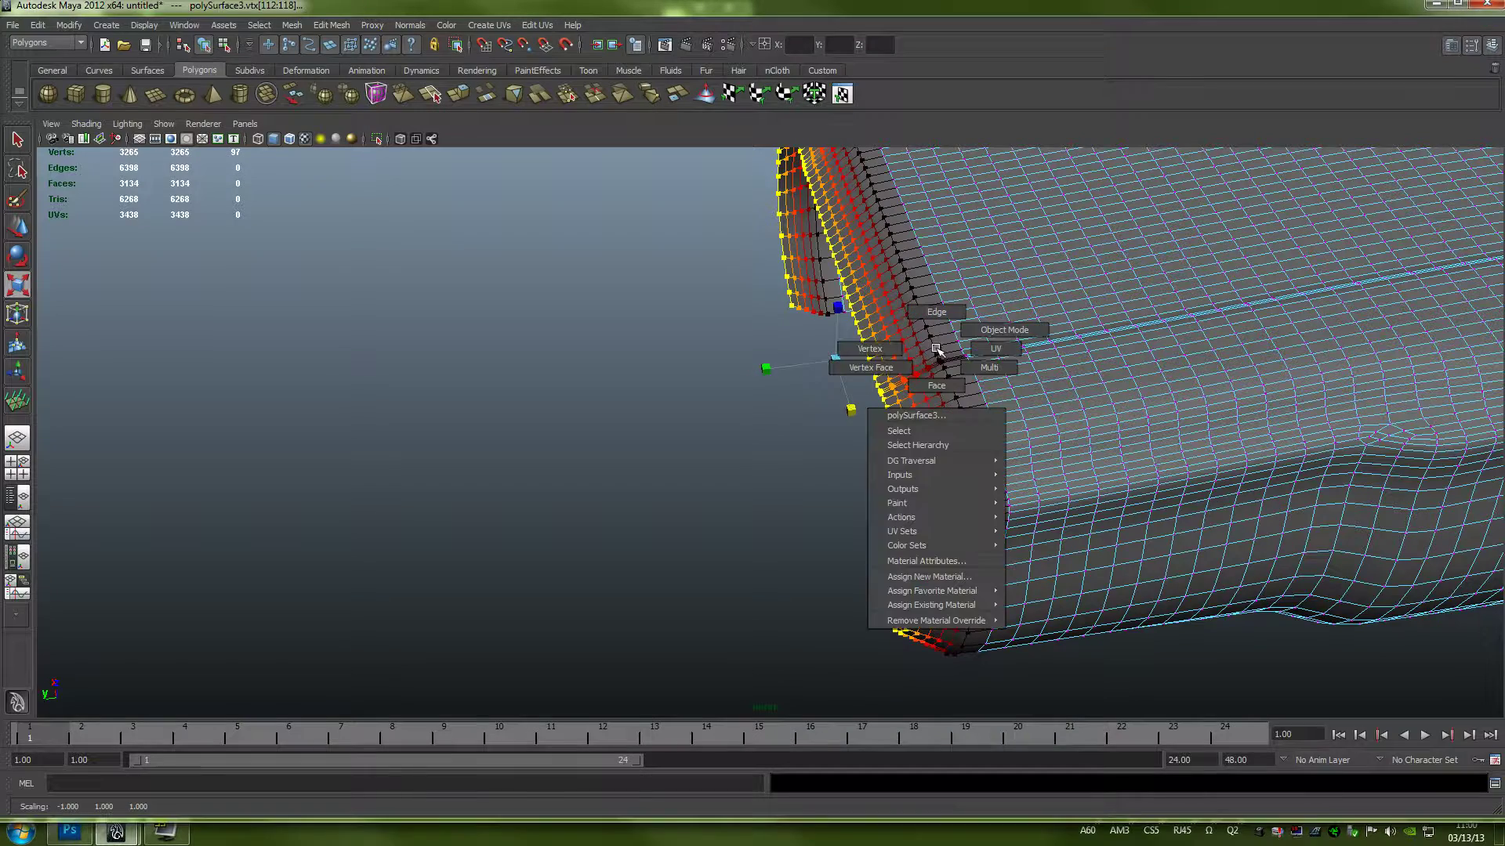
{"action": "left_click", "coordinate": [1001, 330]}
{"action": "left_click", "coordinate": [768, 408]}
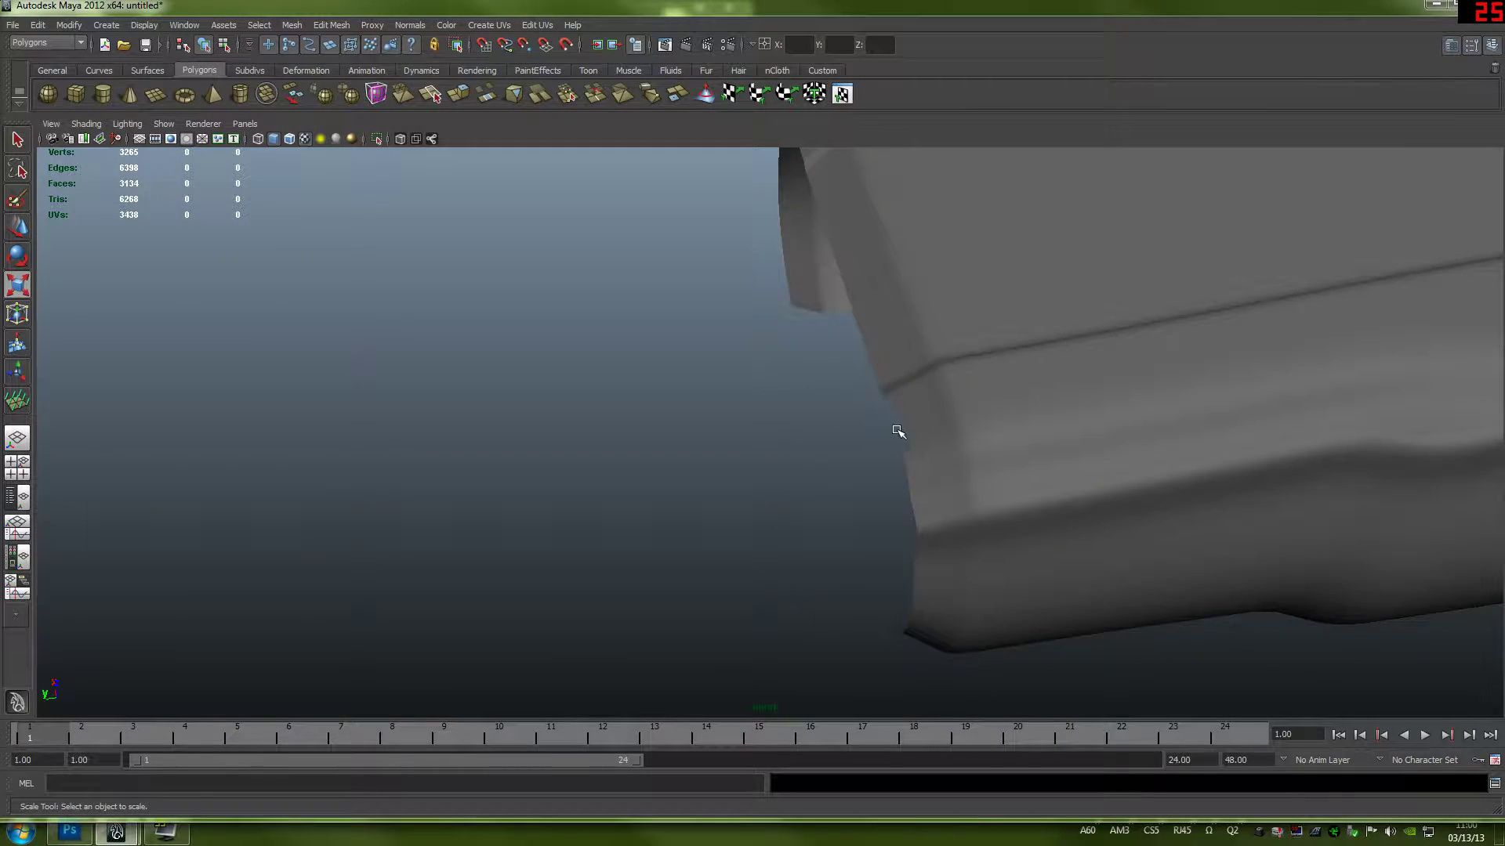
- Inspect the tapered end of the shell from several angles, checking its rounded edge and surface shading
{"action": "left_click_drag", "start_coordinate": [896, 430], "coordinate": [1025, 380], "text": "alt"}
{"action": "middle_click_drag", "start_coordinate": [1116, 384], "coordinate": [793, 471], "text": "alt"}
{"action": "left_click_drag", "start_coordinate": [793, 446], "coordinate": [715, 397], "text": "alt"}
{"action": "key", "text": "r"}
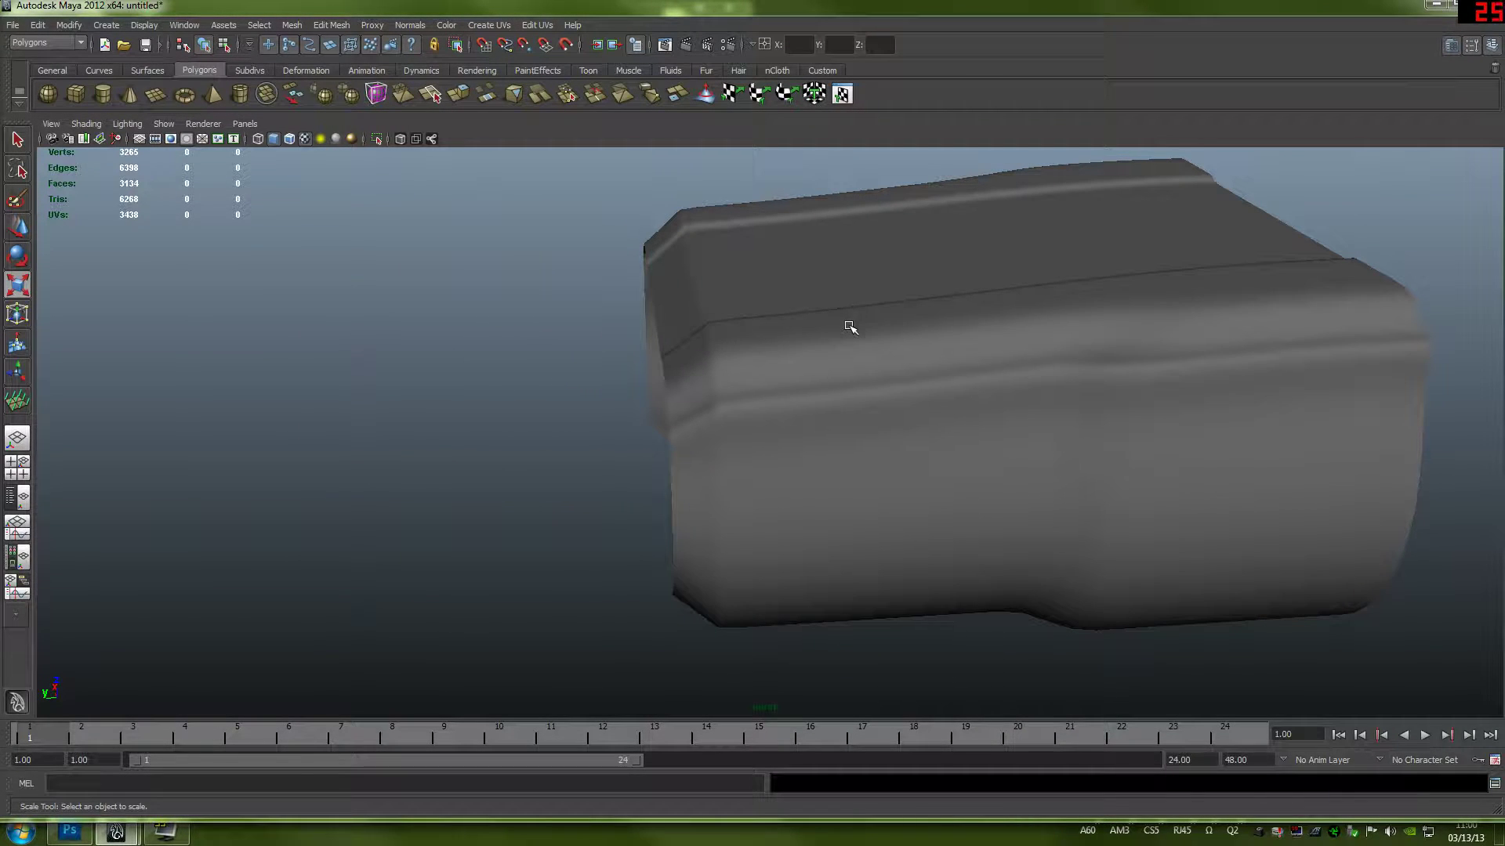
{"action": "left_click_drag", "start_coordinate": [592, 391], "coordinate": [779, 379], "text": "alt"}
{"action": "scroll", "coordinate": [687, 446], "scroll_direction": "down", "scroll_amount": 3}
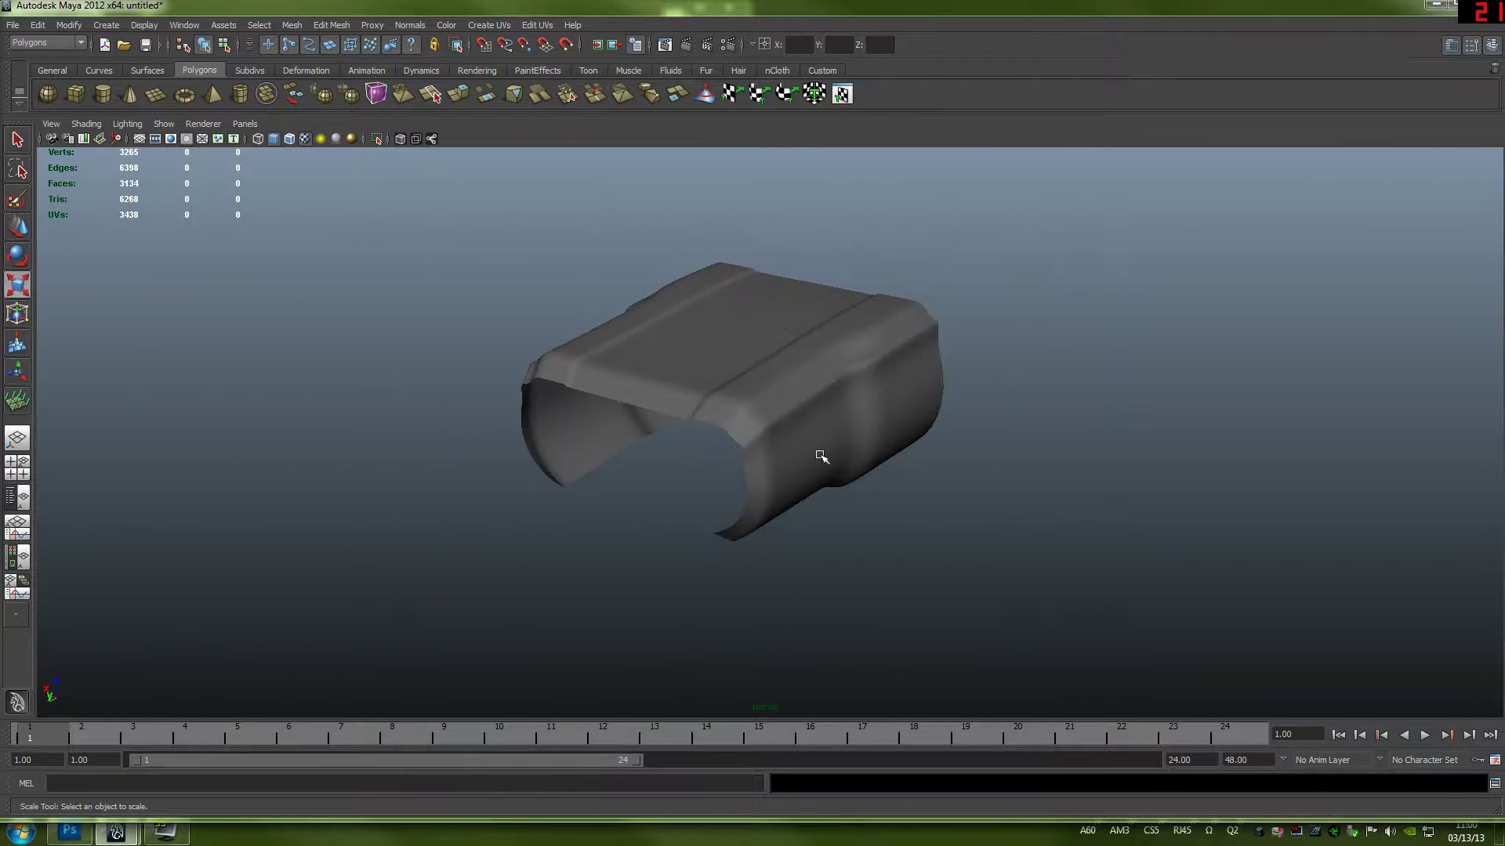
{"action": "left_click_drag", "start_coordinate": [819, 459], "coordinate": [927, 451], "text": "alt"}
{"action": "left_click_drag", "start_coordinate": [985, 497], "coordinate": [738, 497], "text": "alt"}
{"action": "middle_click_drag", "start_coordinate": [739, 497], "coordinate": [890, 389], "text": "alt"}
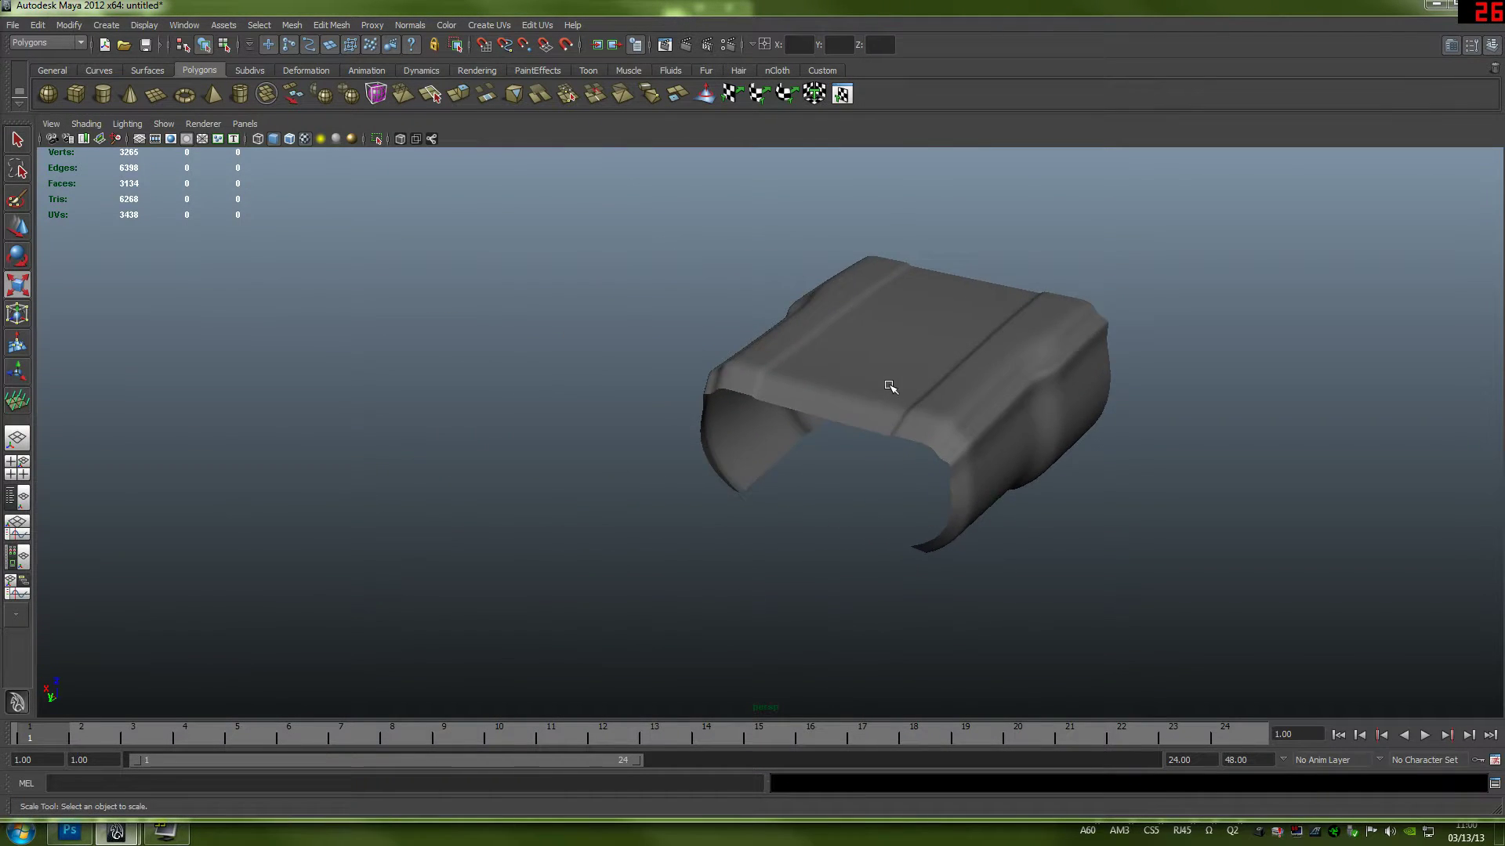
{"action": "left_click_drag", "start_coordinate": [891, 389], "coordinate": [282, 398], "text": "alt"}
{"action": "key", "text": "r"}
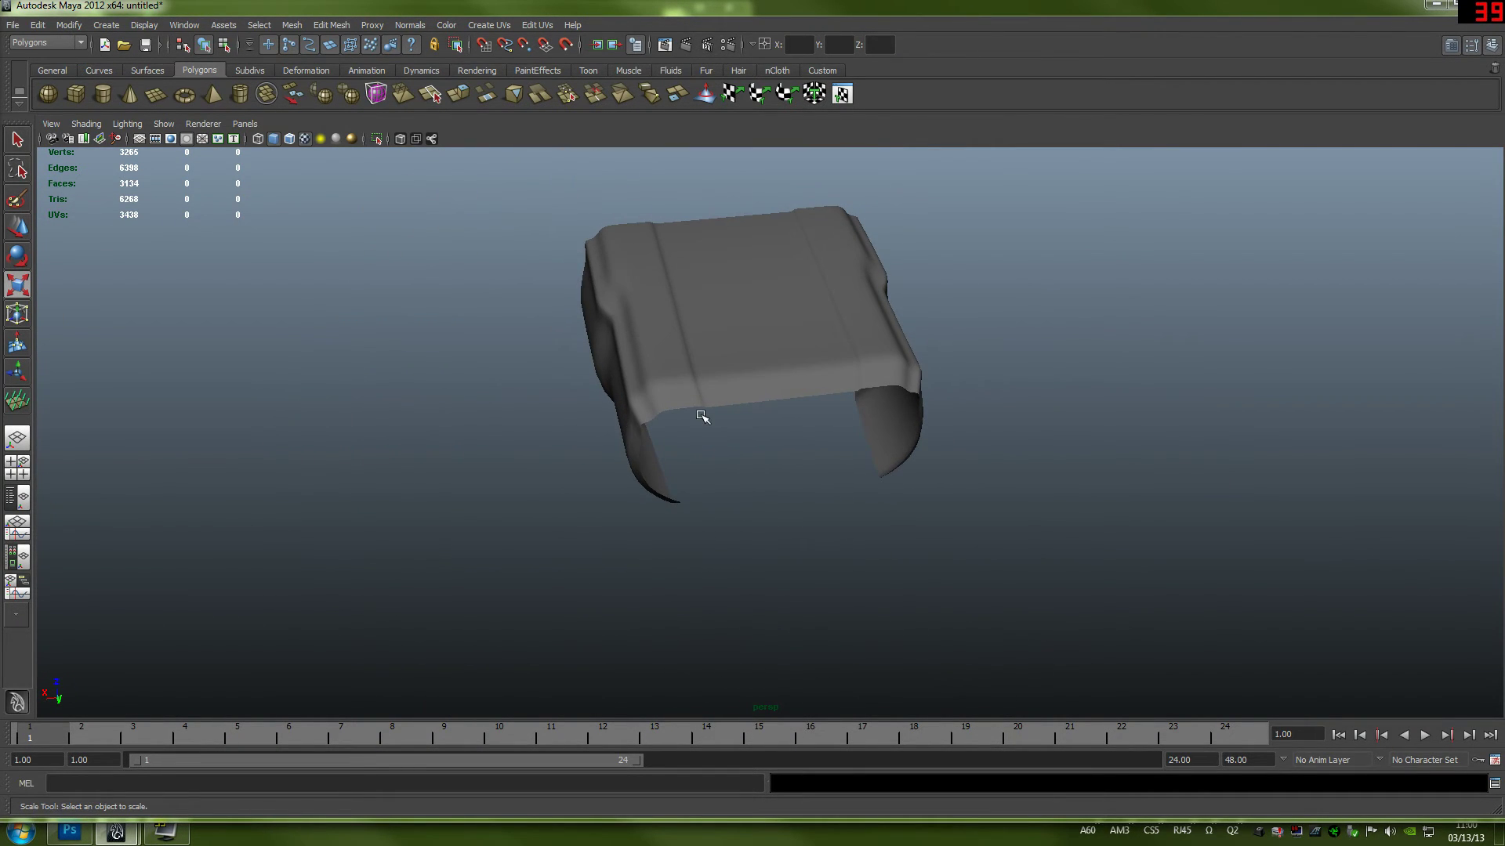